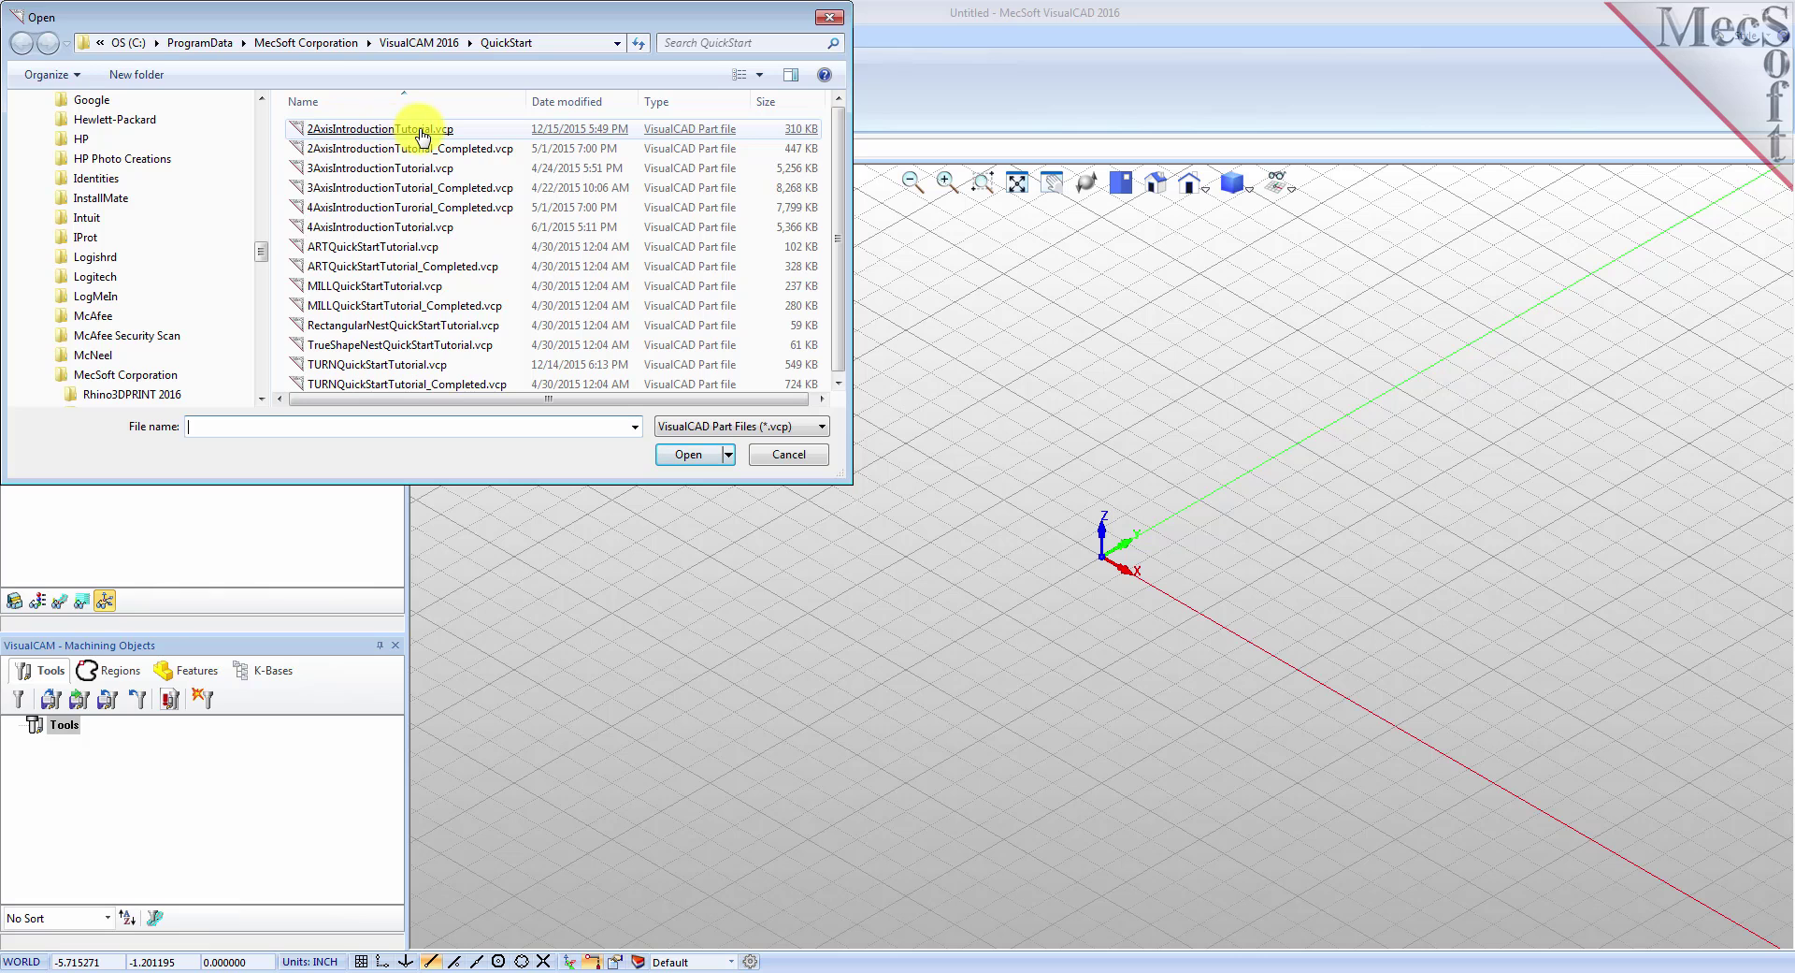
Step: Open the part file 2AxisIntroductionTutorial.vcp from the QuickStart folder and enlarge the part in the Right and Top views
double_click(423, 131)
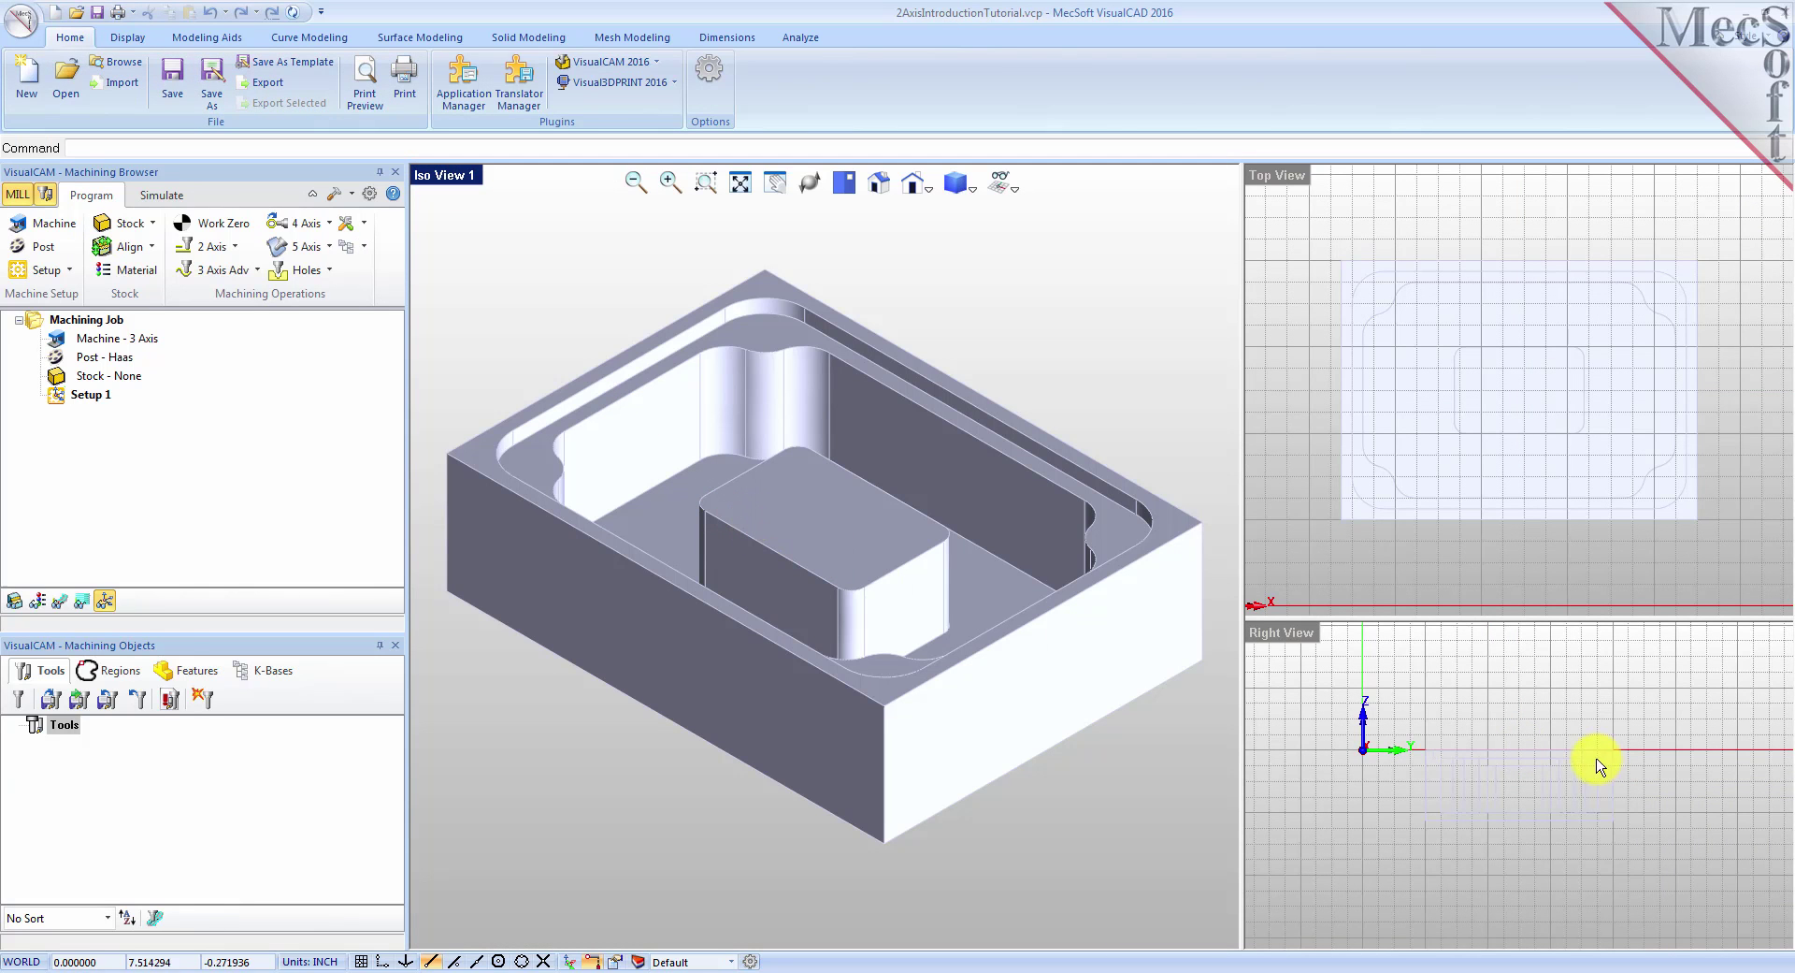
click(1419, 868)
scroll(1448, 790, up, 2)
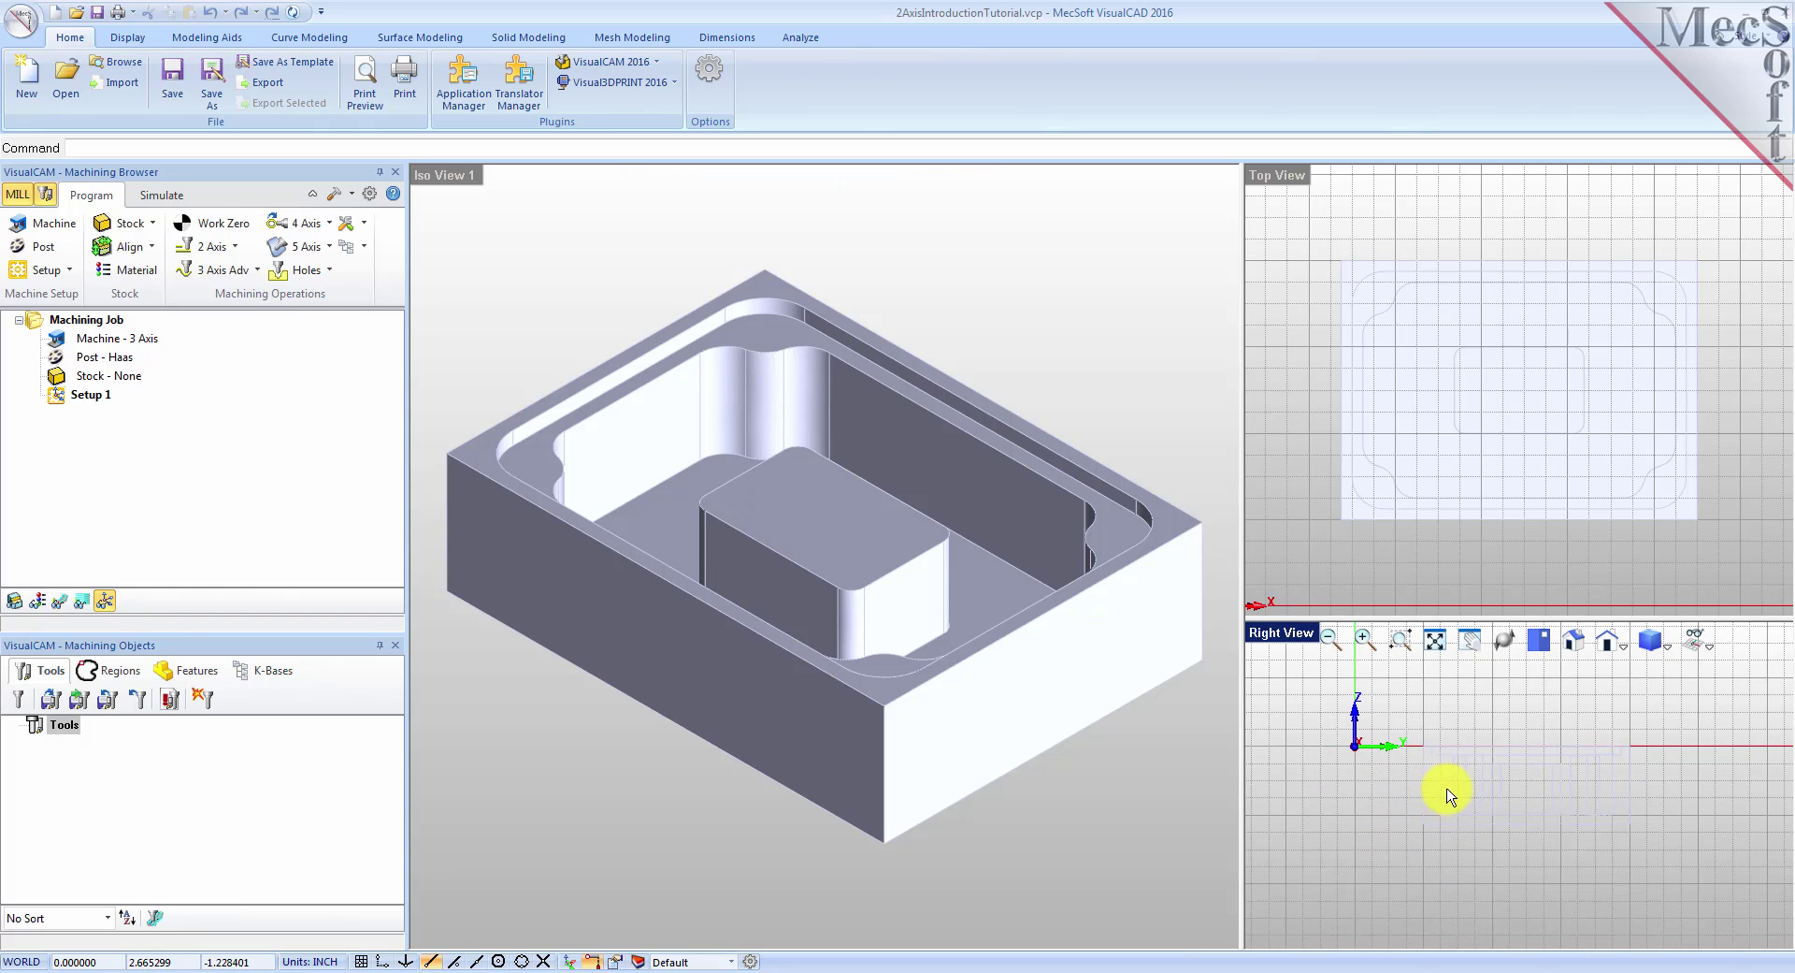
scroll(1553, 785, up, 2)
scroll(1595, 747, up, 1)
scroll(1552, 730, up, 2)
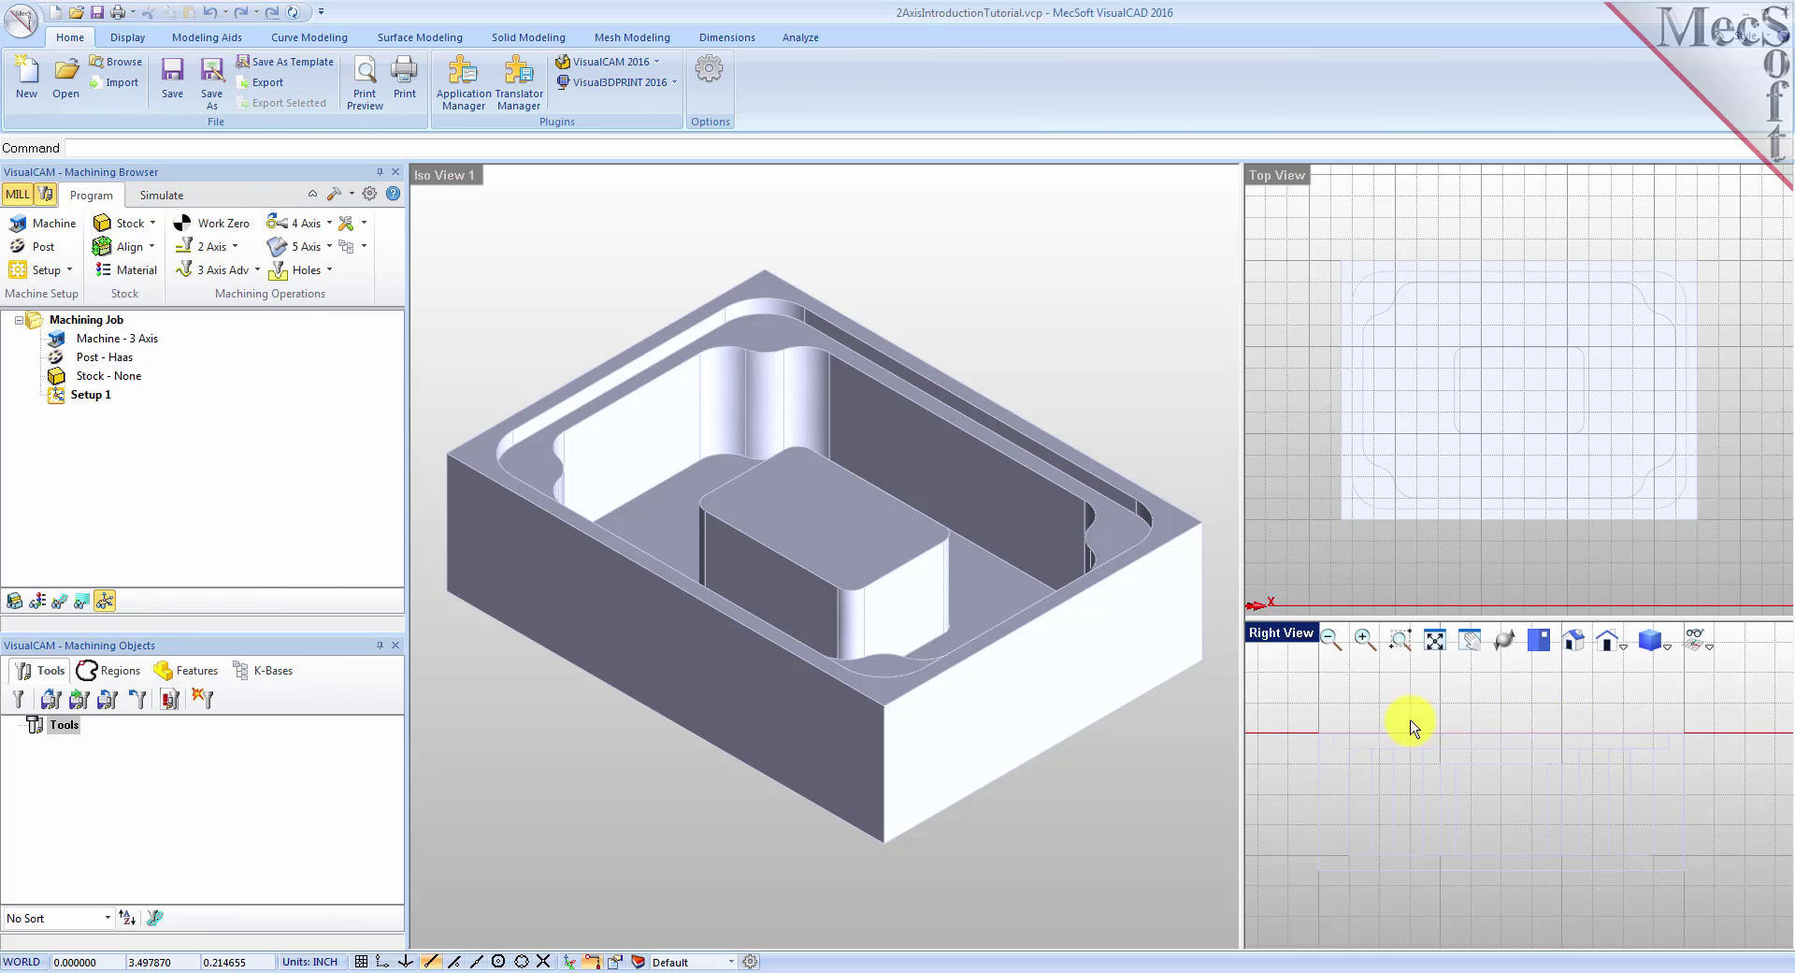
click(1451, 540)
scroll(1475, 531, up, 2)
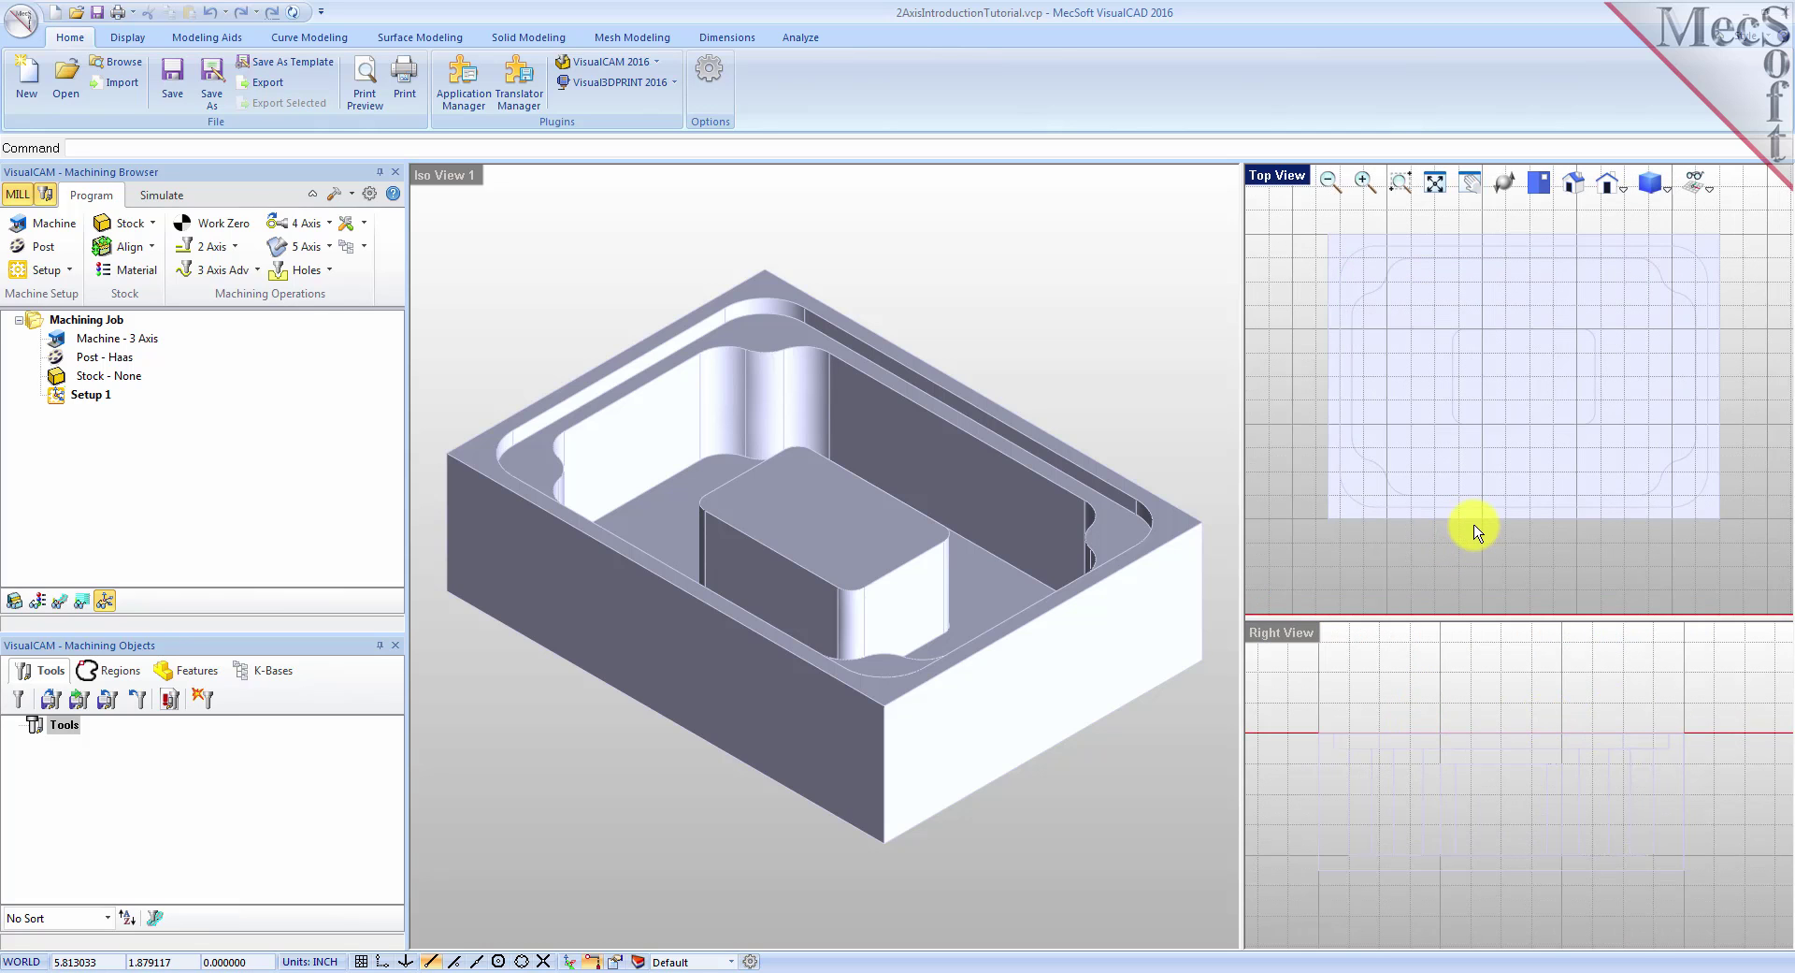
scroll(1474, 531, down, 1)
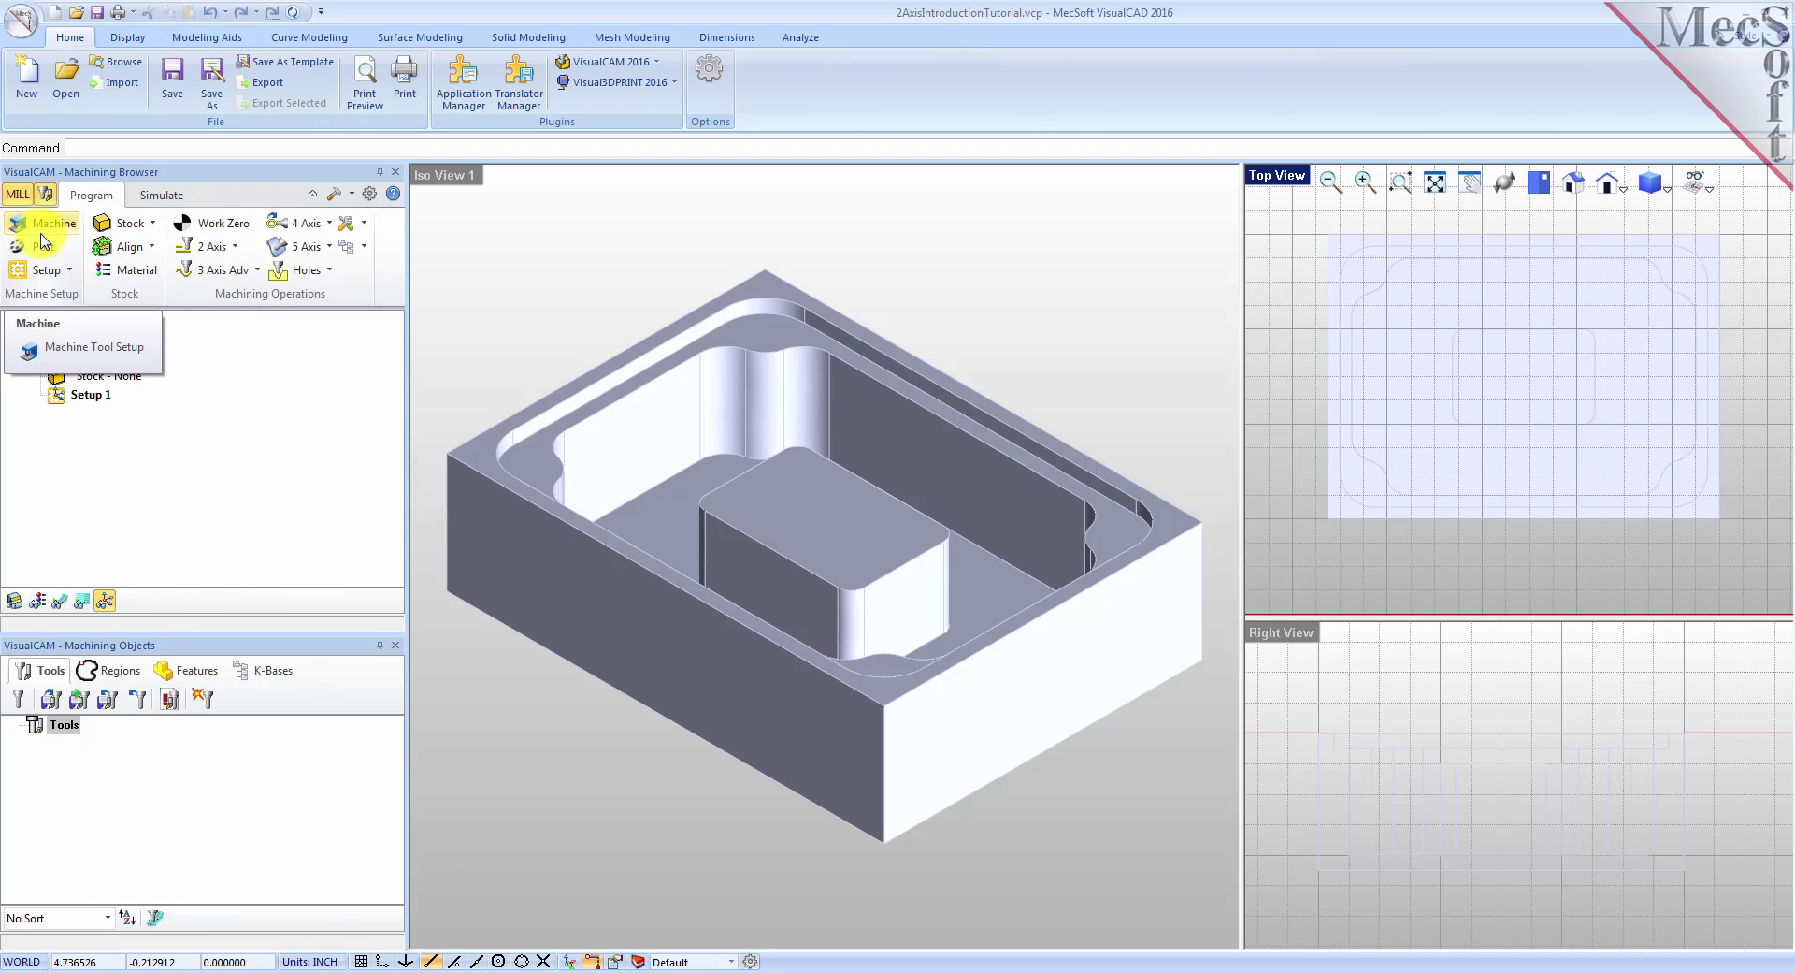
click(235, 252)
click(202, 462)
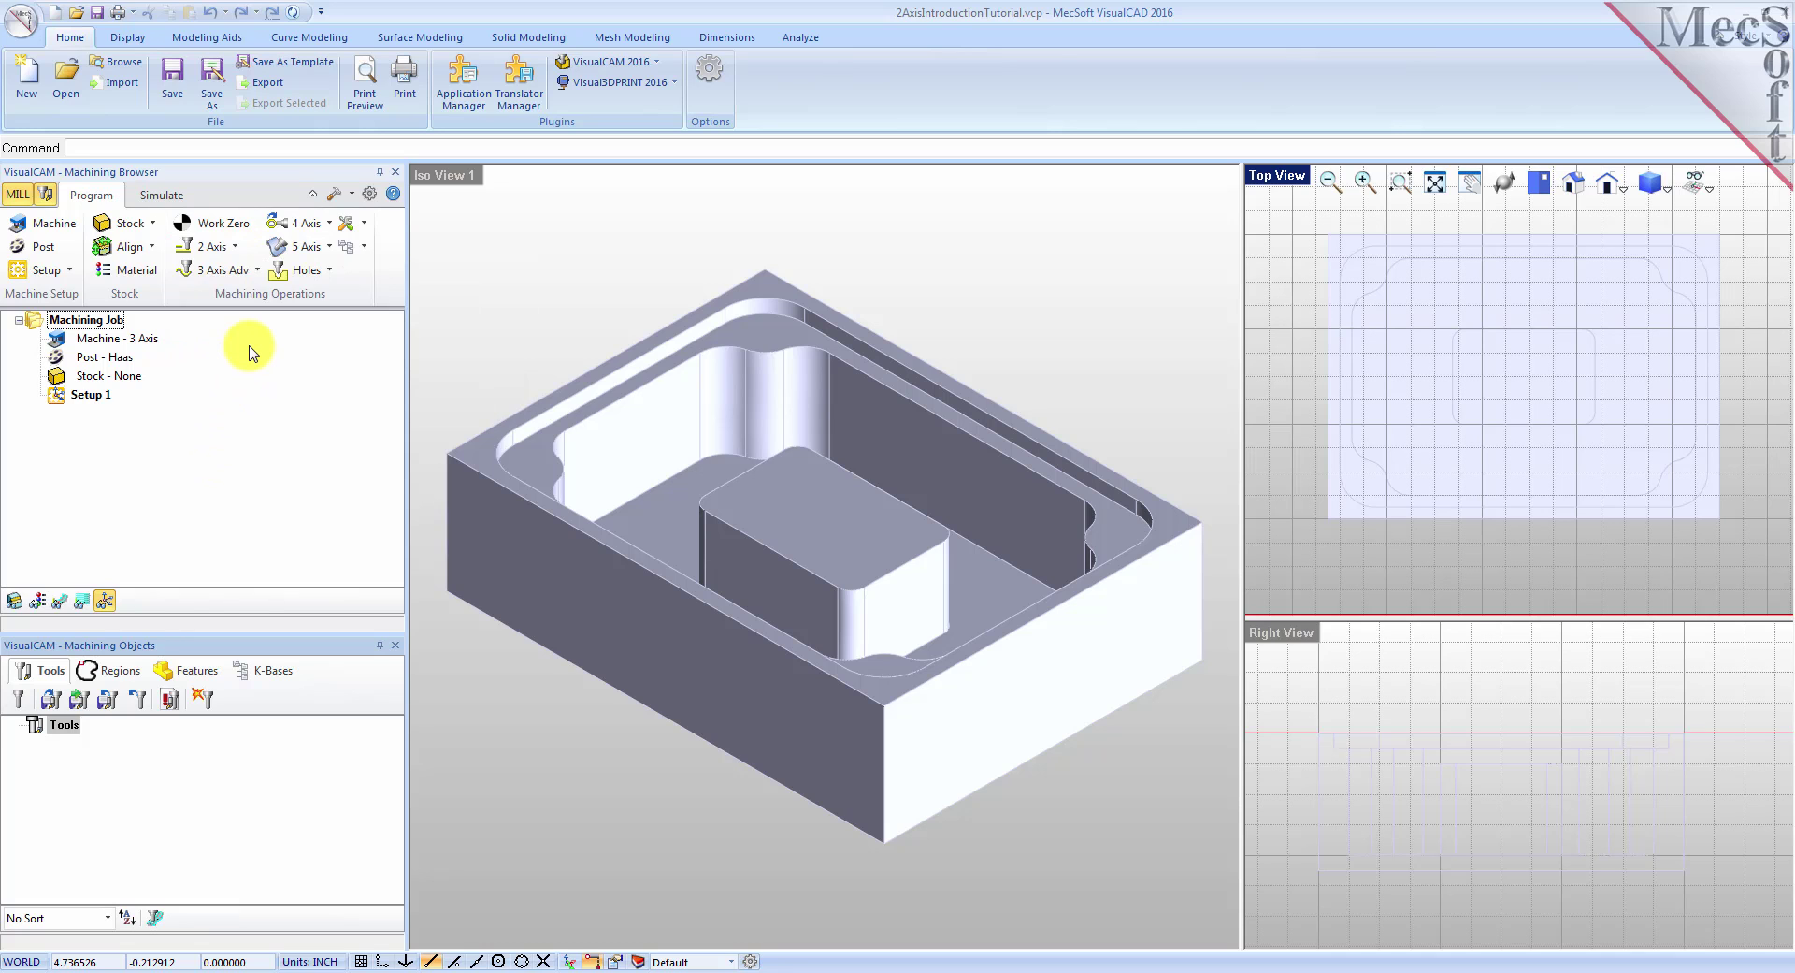
Step: Define the job's machine tool manually as a 3 Axis machine
click(51, 225)
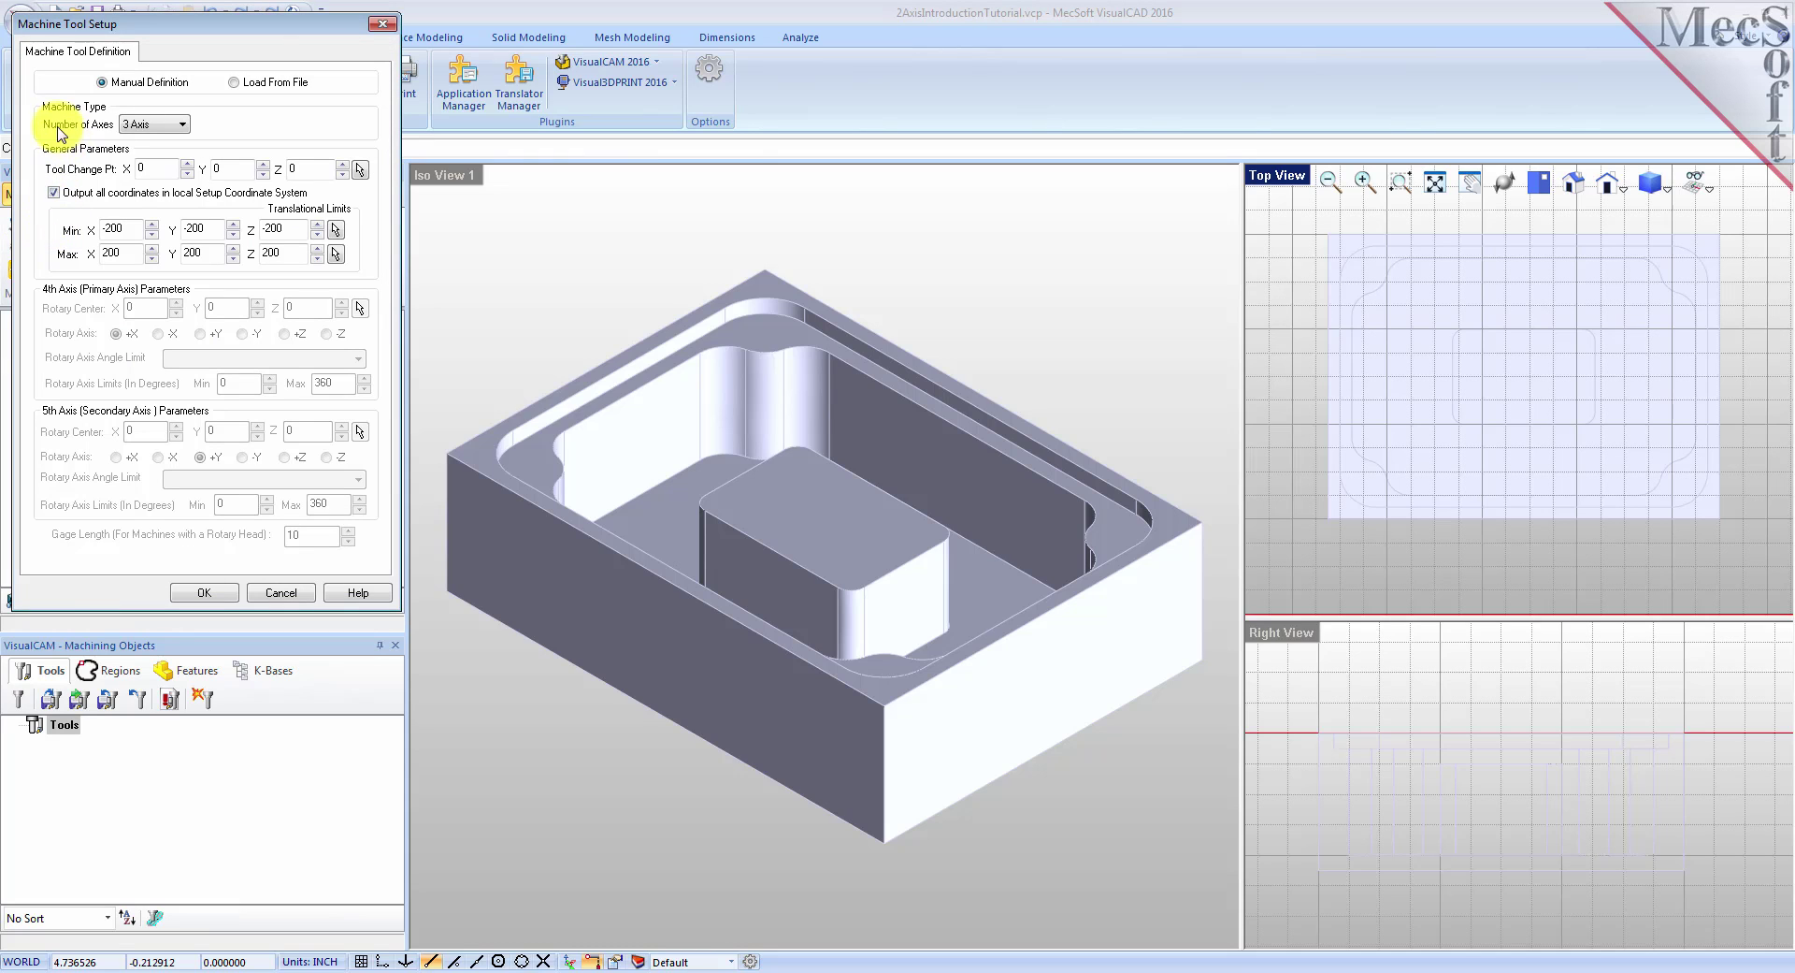
click(152, 124)
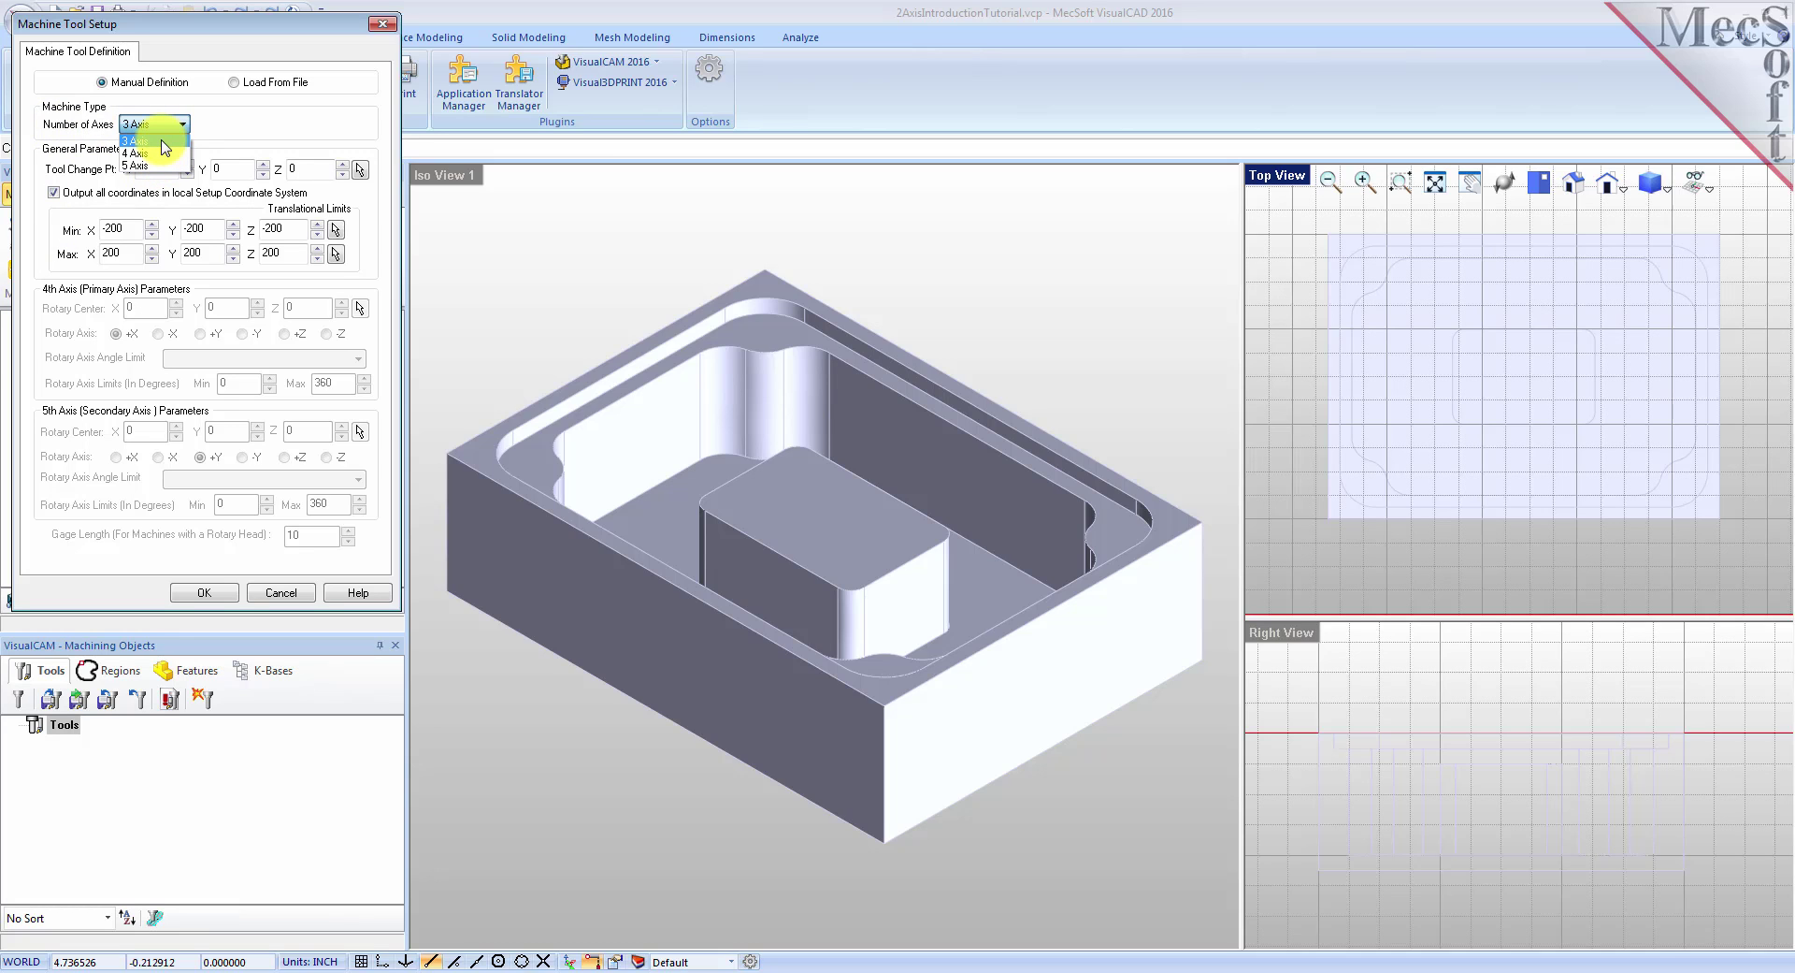
click(165, 141)
click(204, 592)
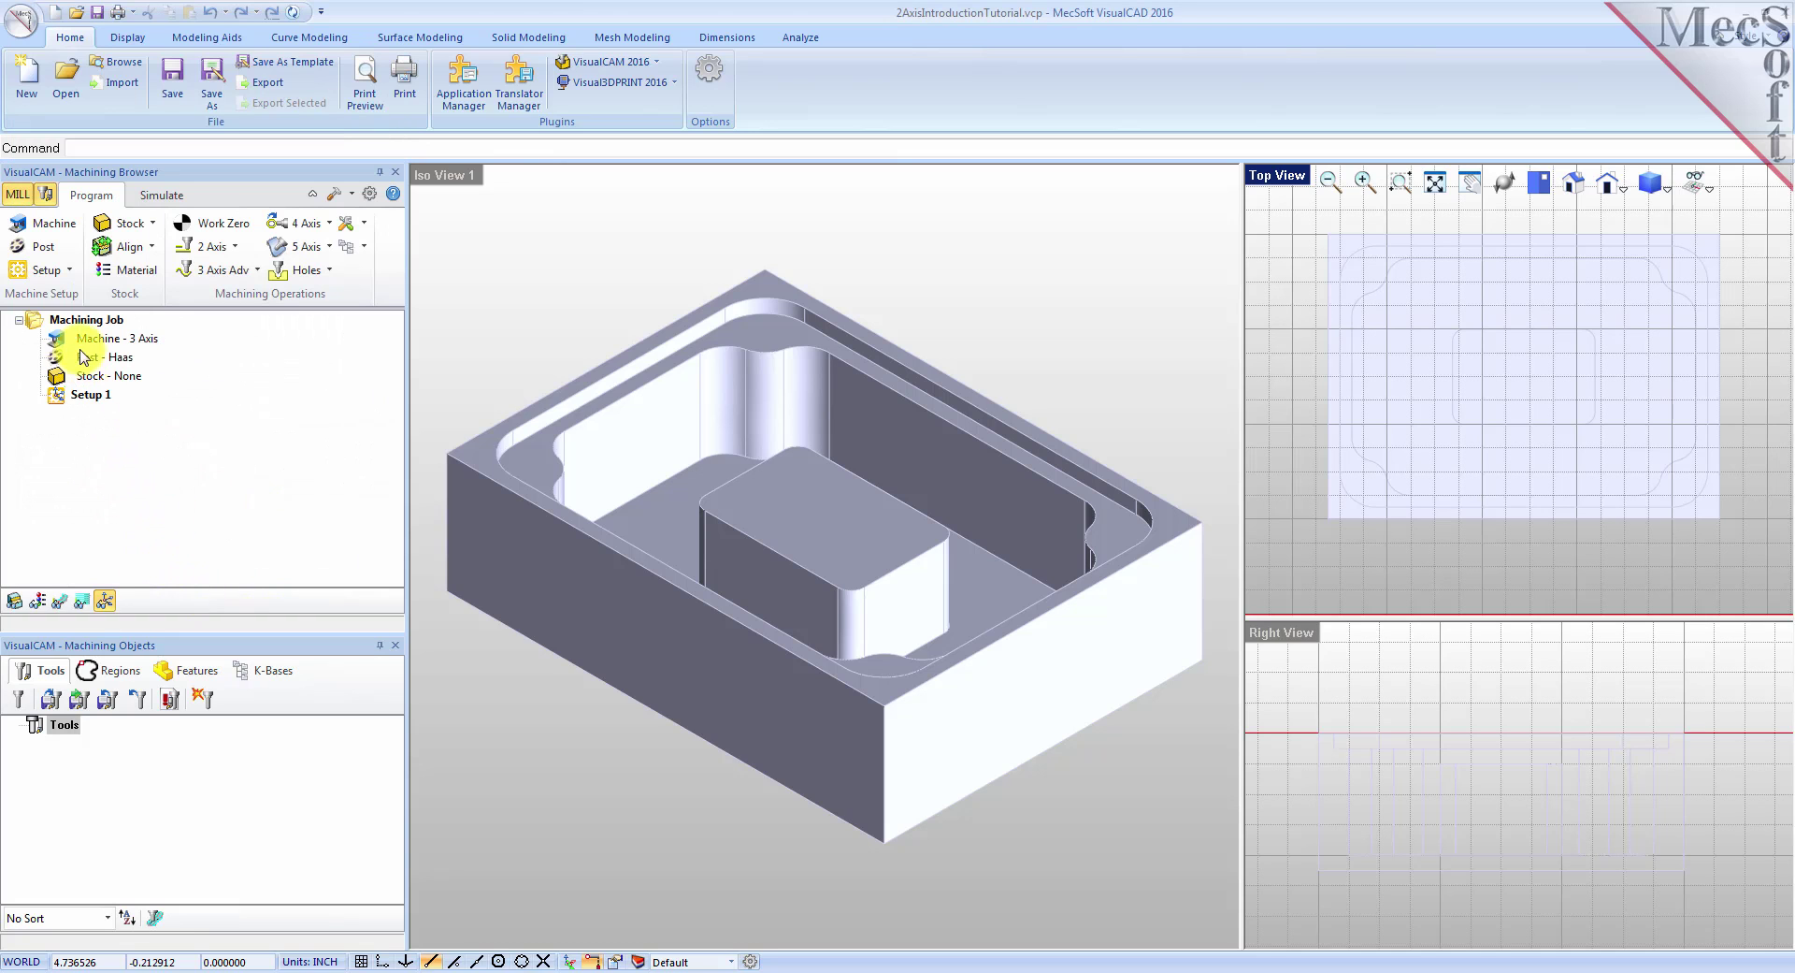
click(60, 342)
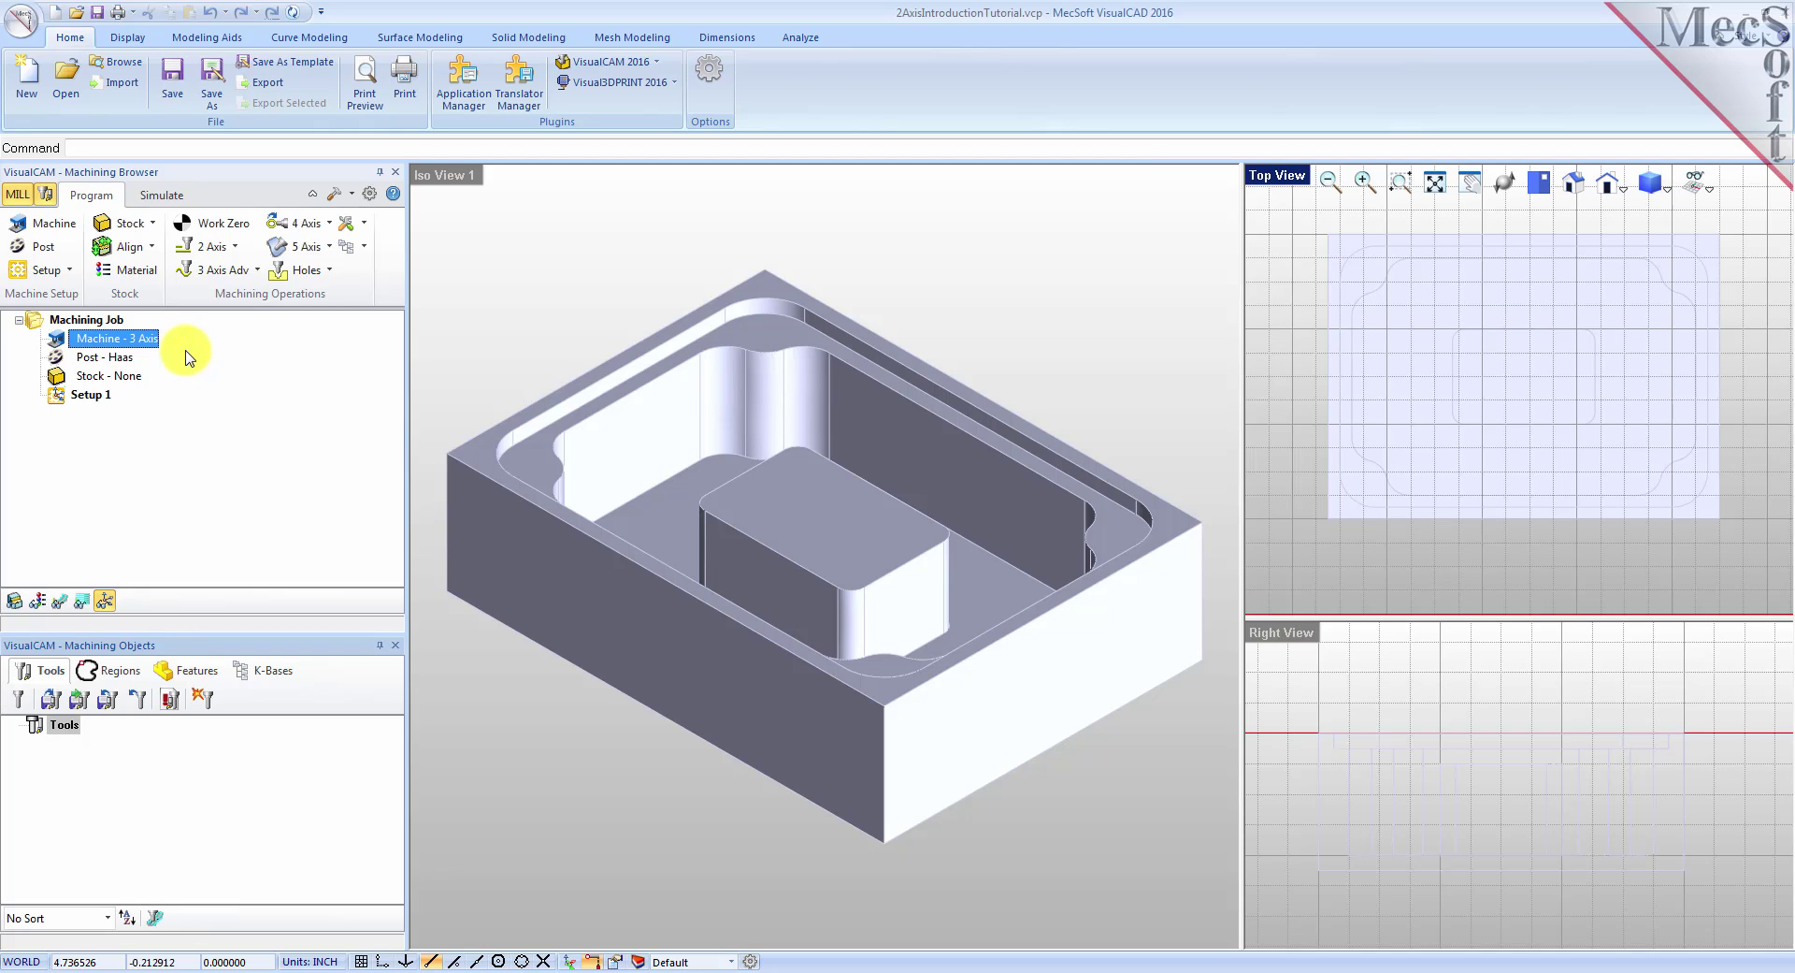
Step: Set the post-processor to Haas with .nc as the posted file extension
click(51, 255)
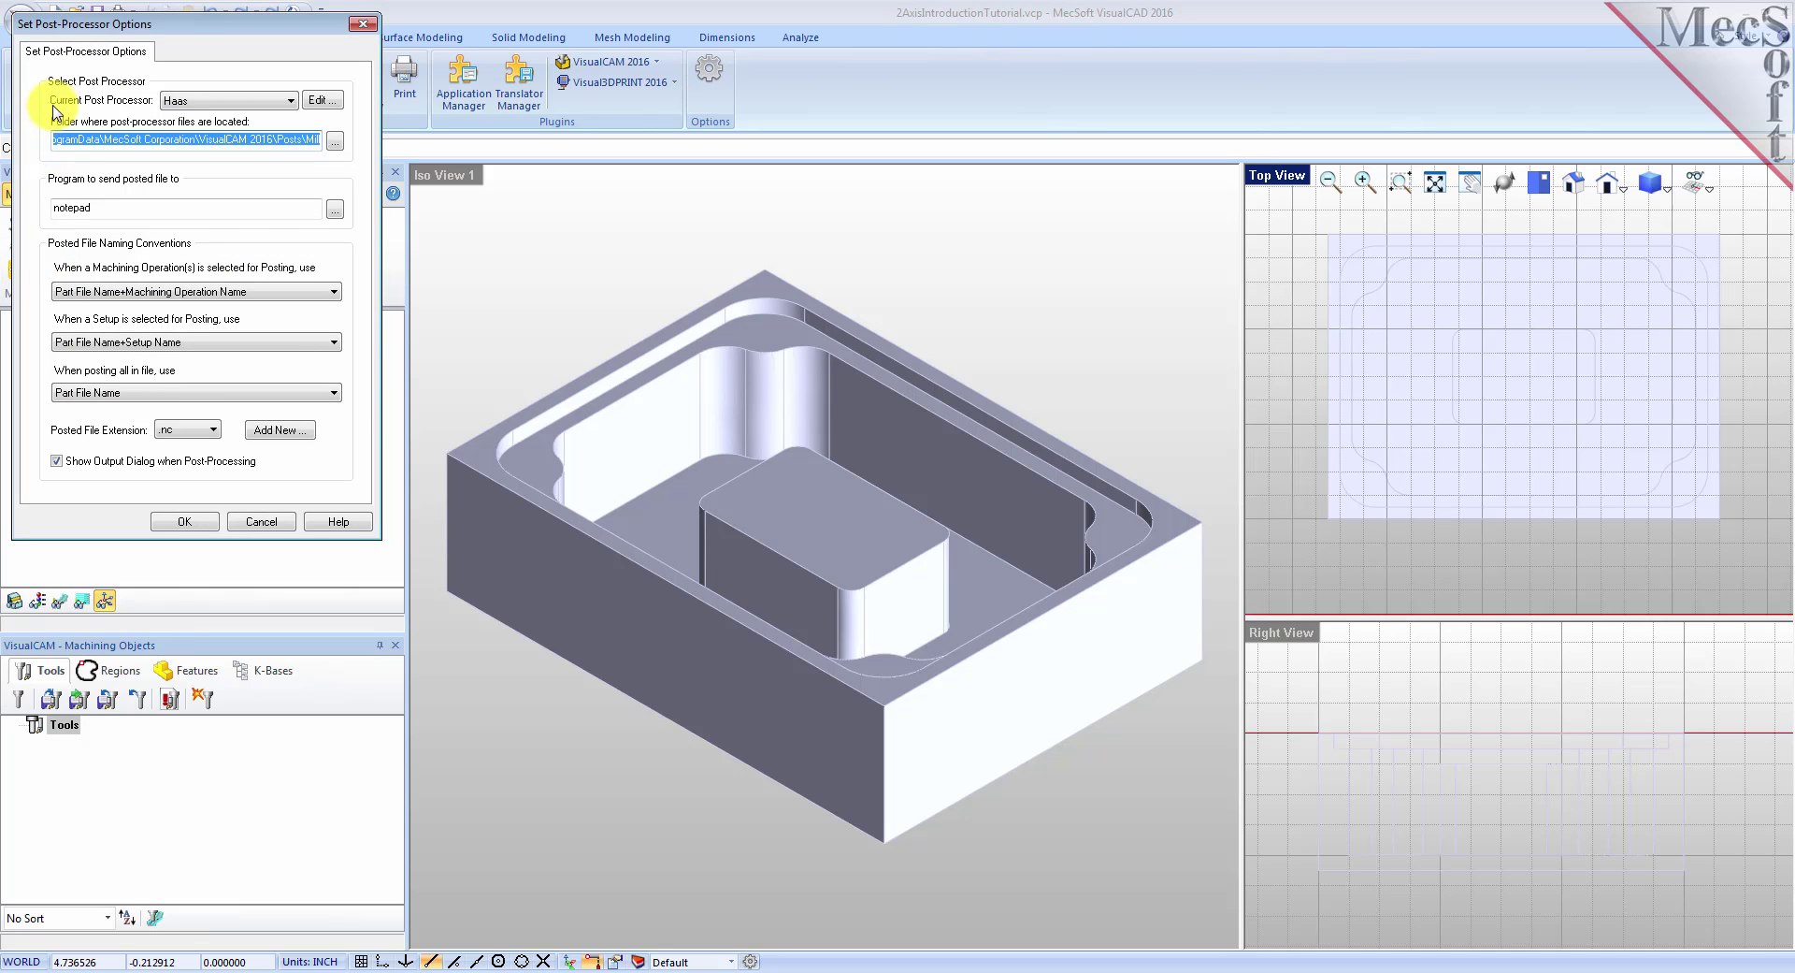
click(290, 100)
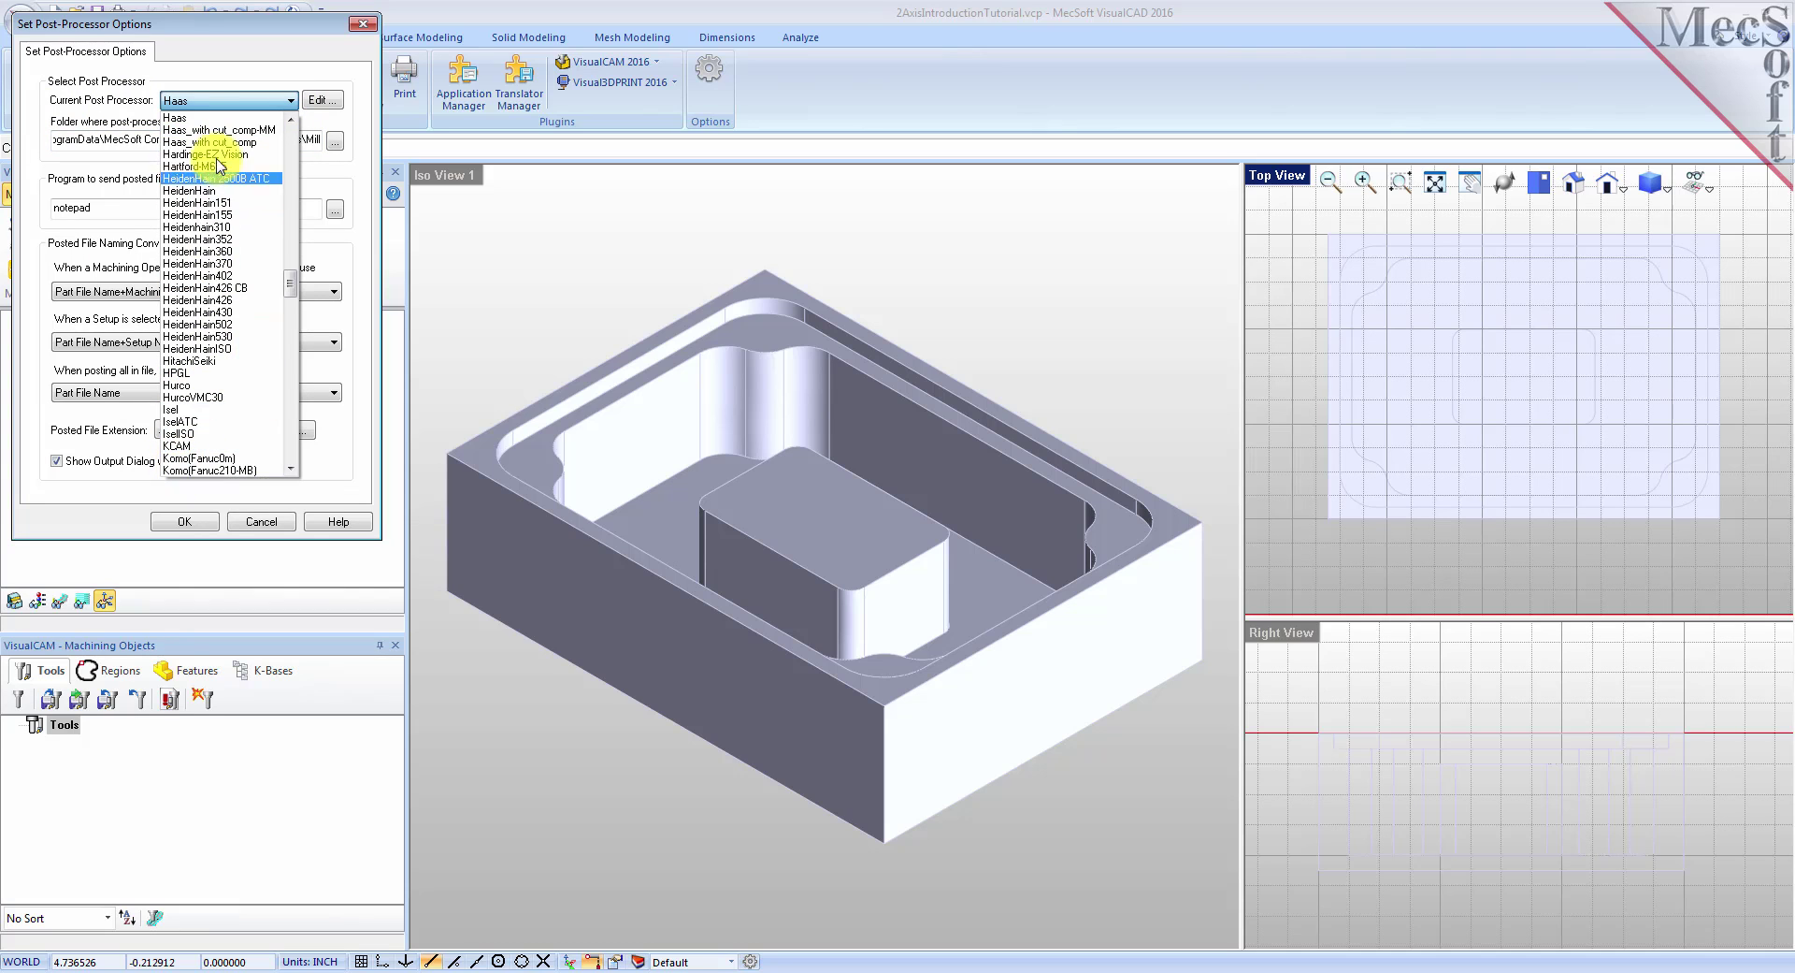
click(213, 118)
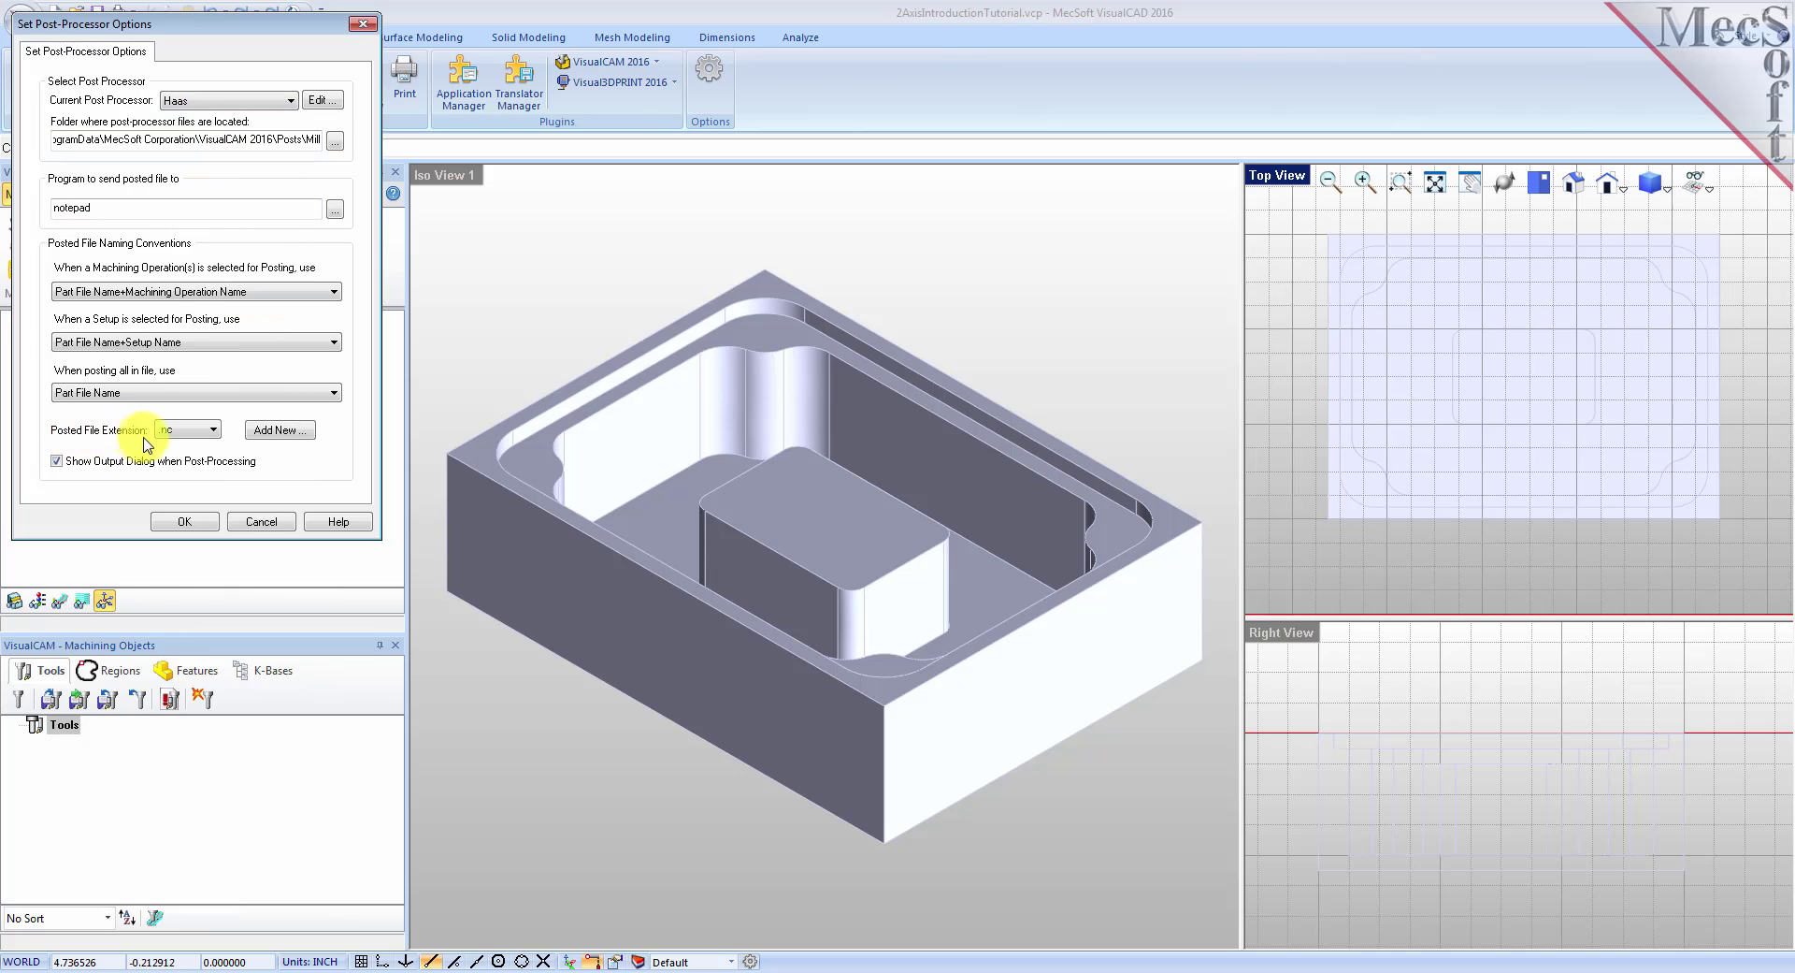
click(215, 430)
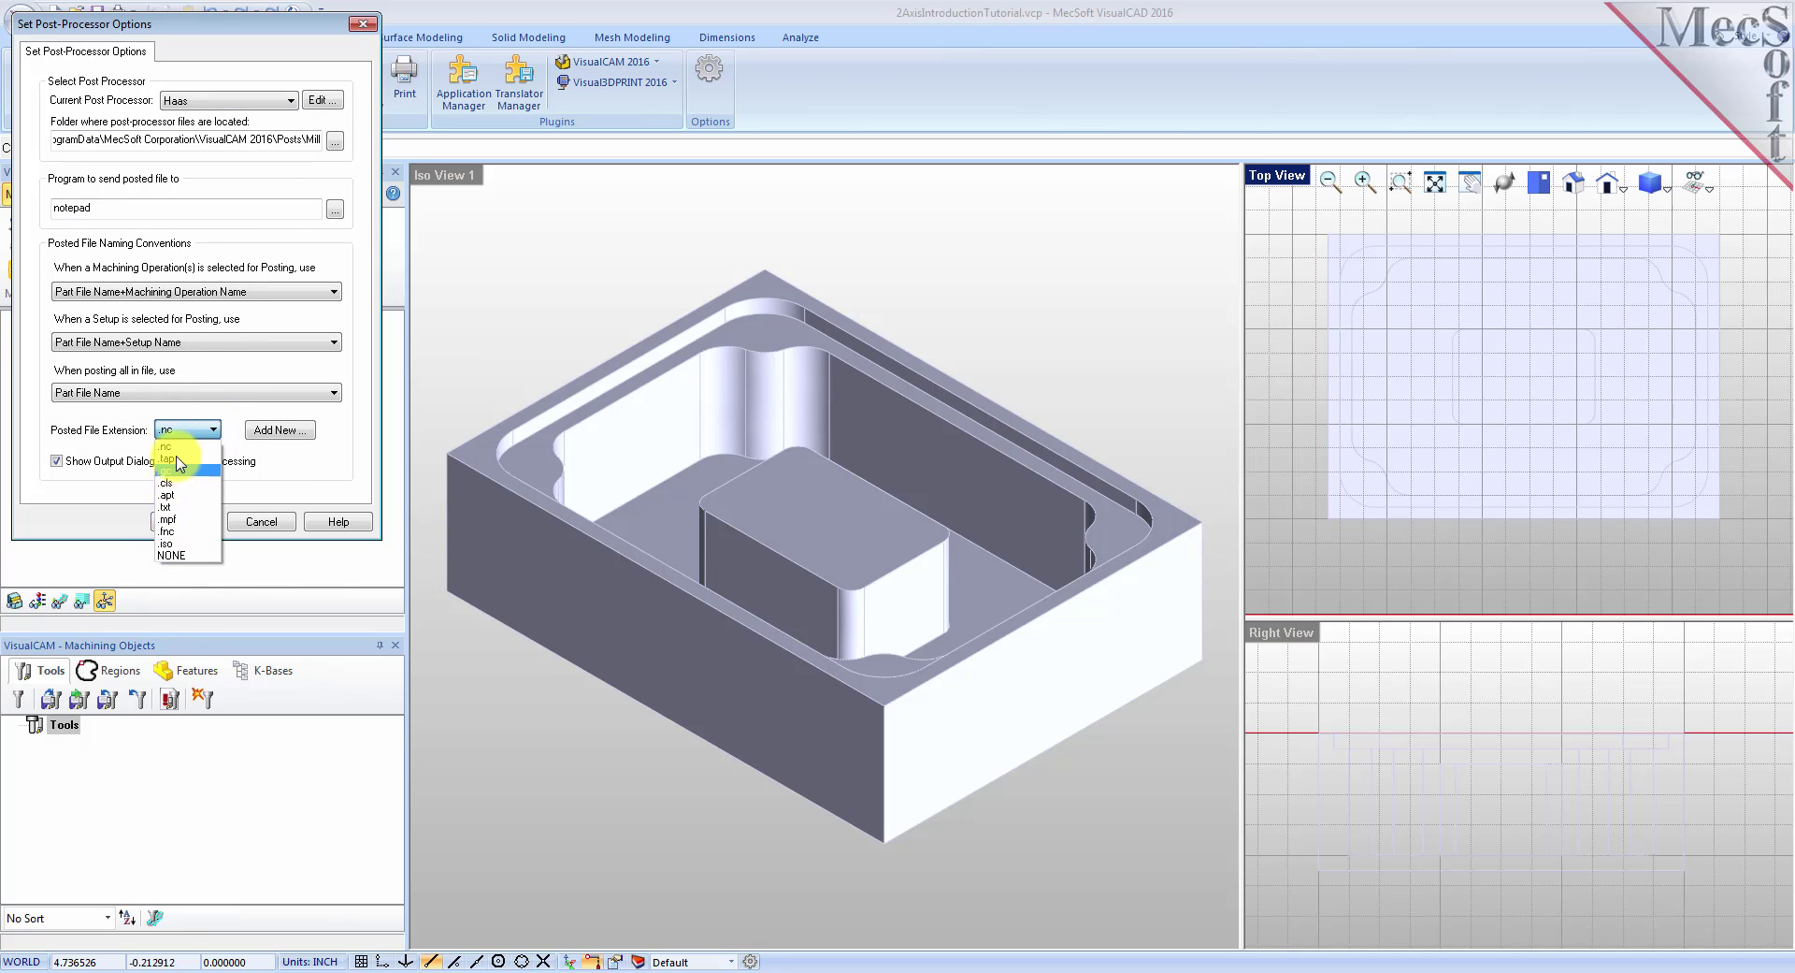
click(177, 448)
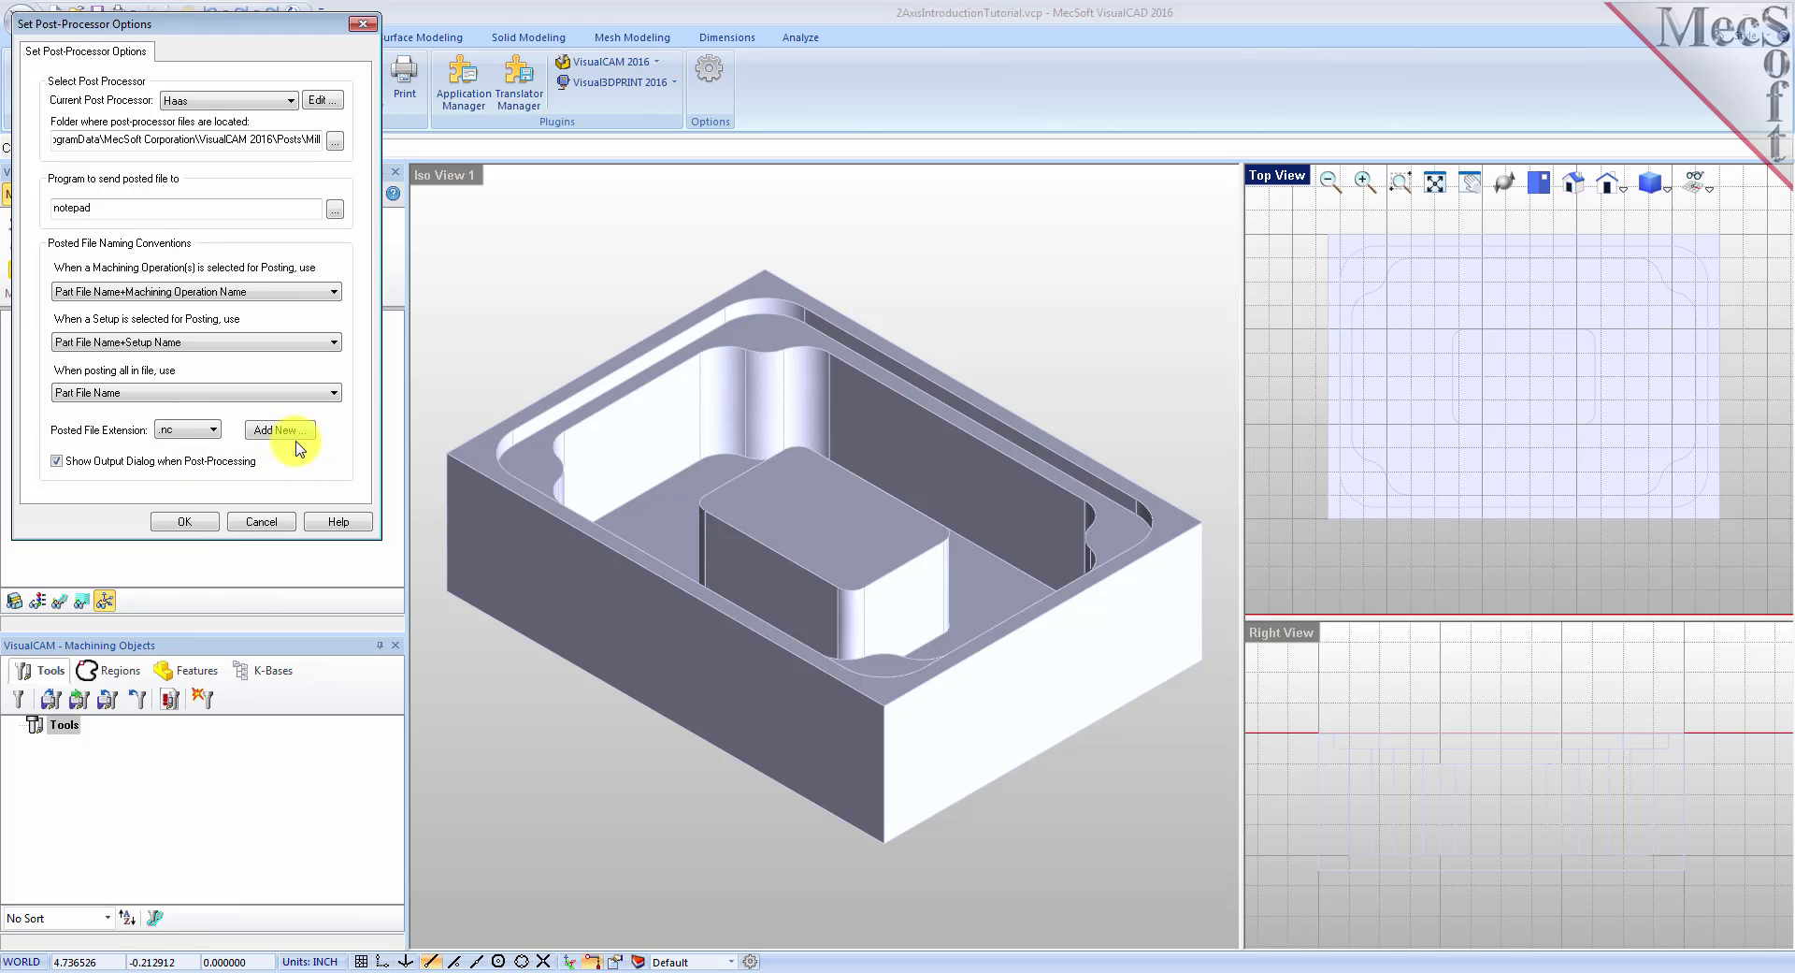
click(183, 524)
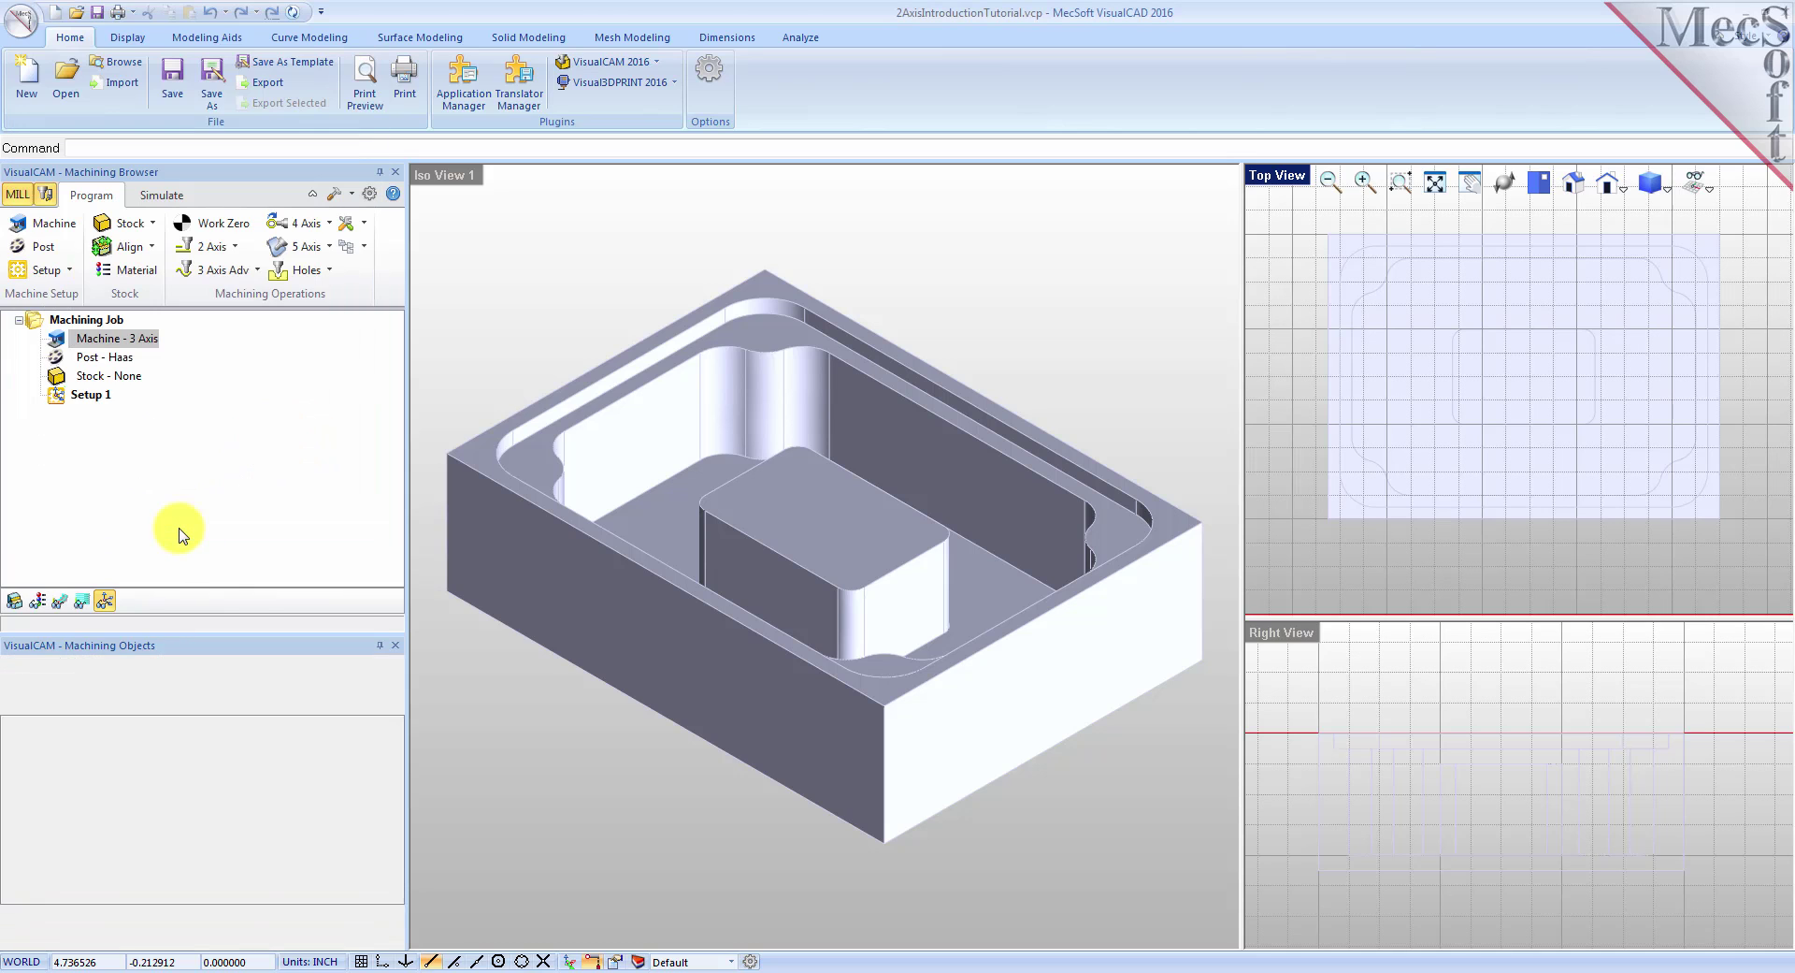
click(58, 357)
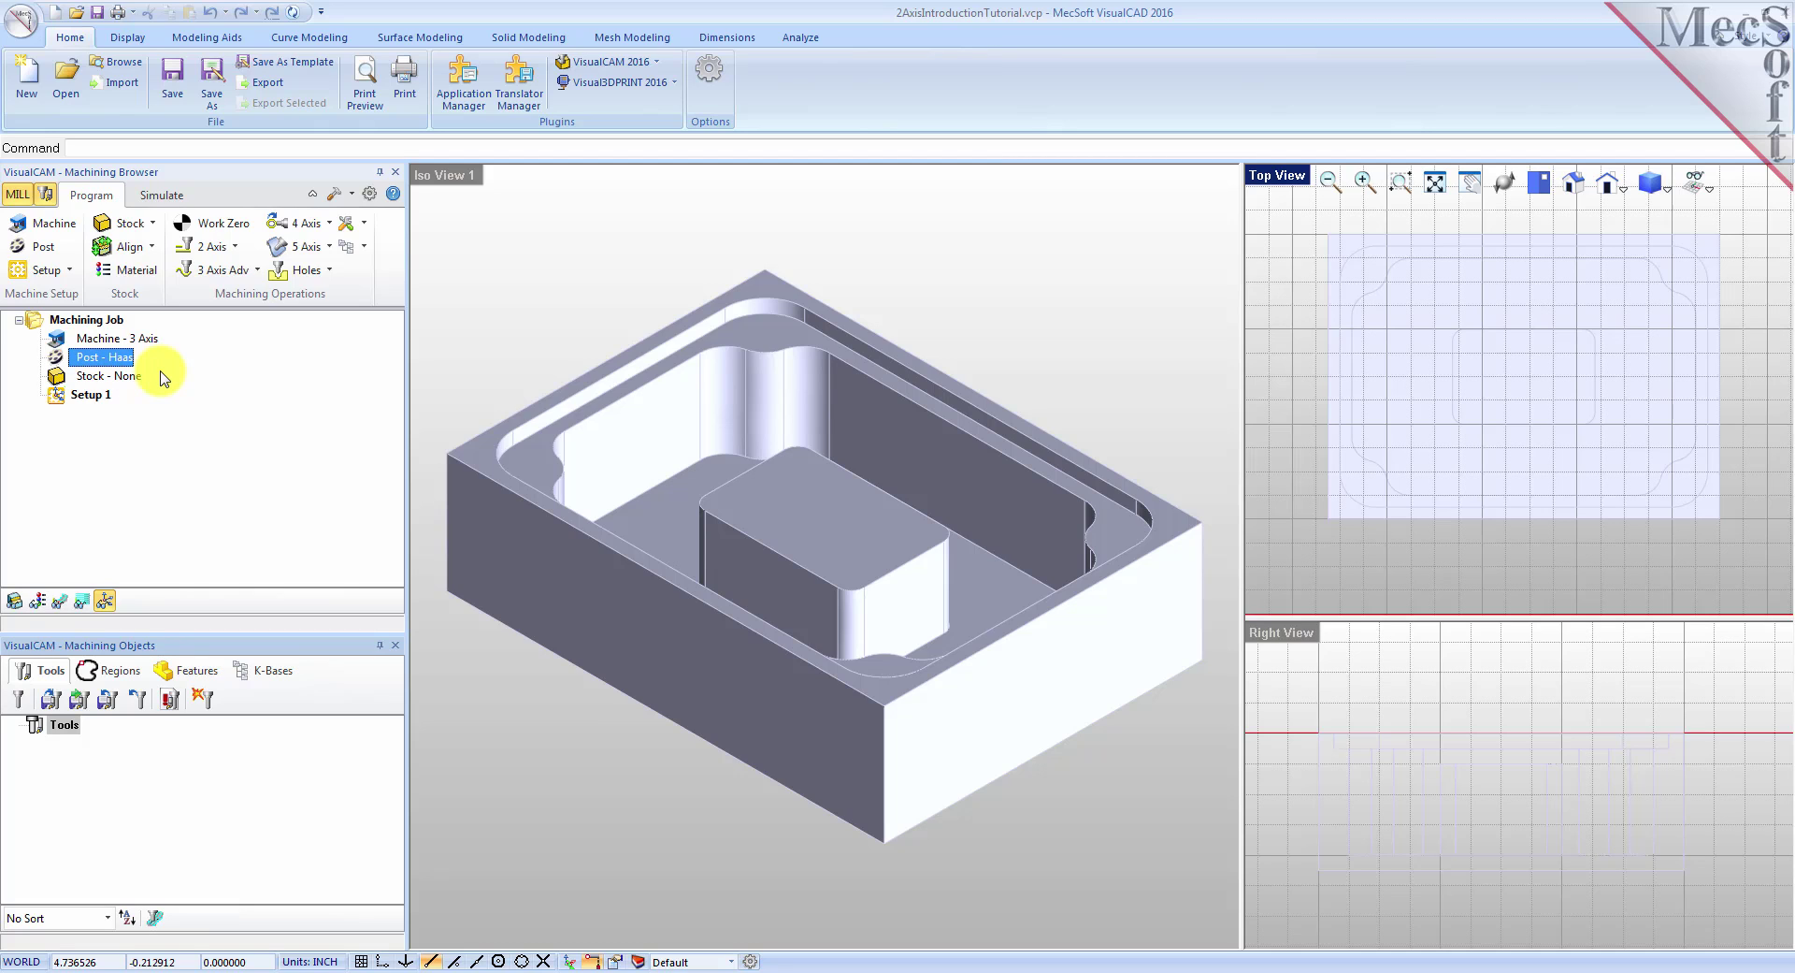
click(54, 397)
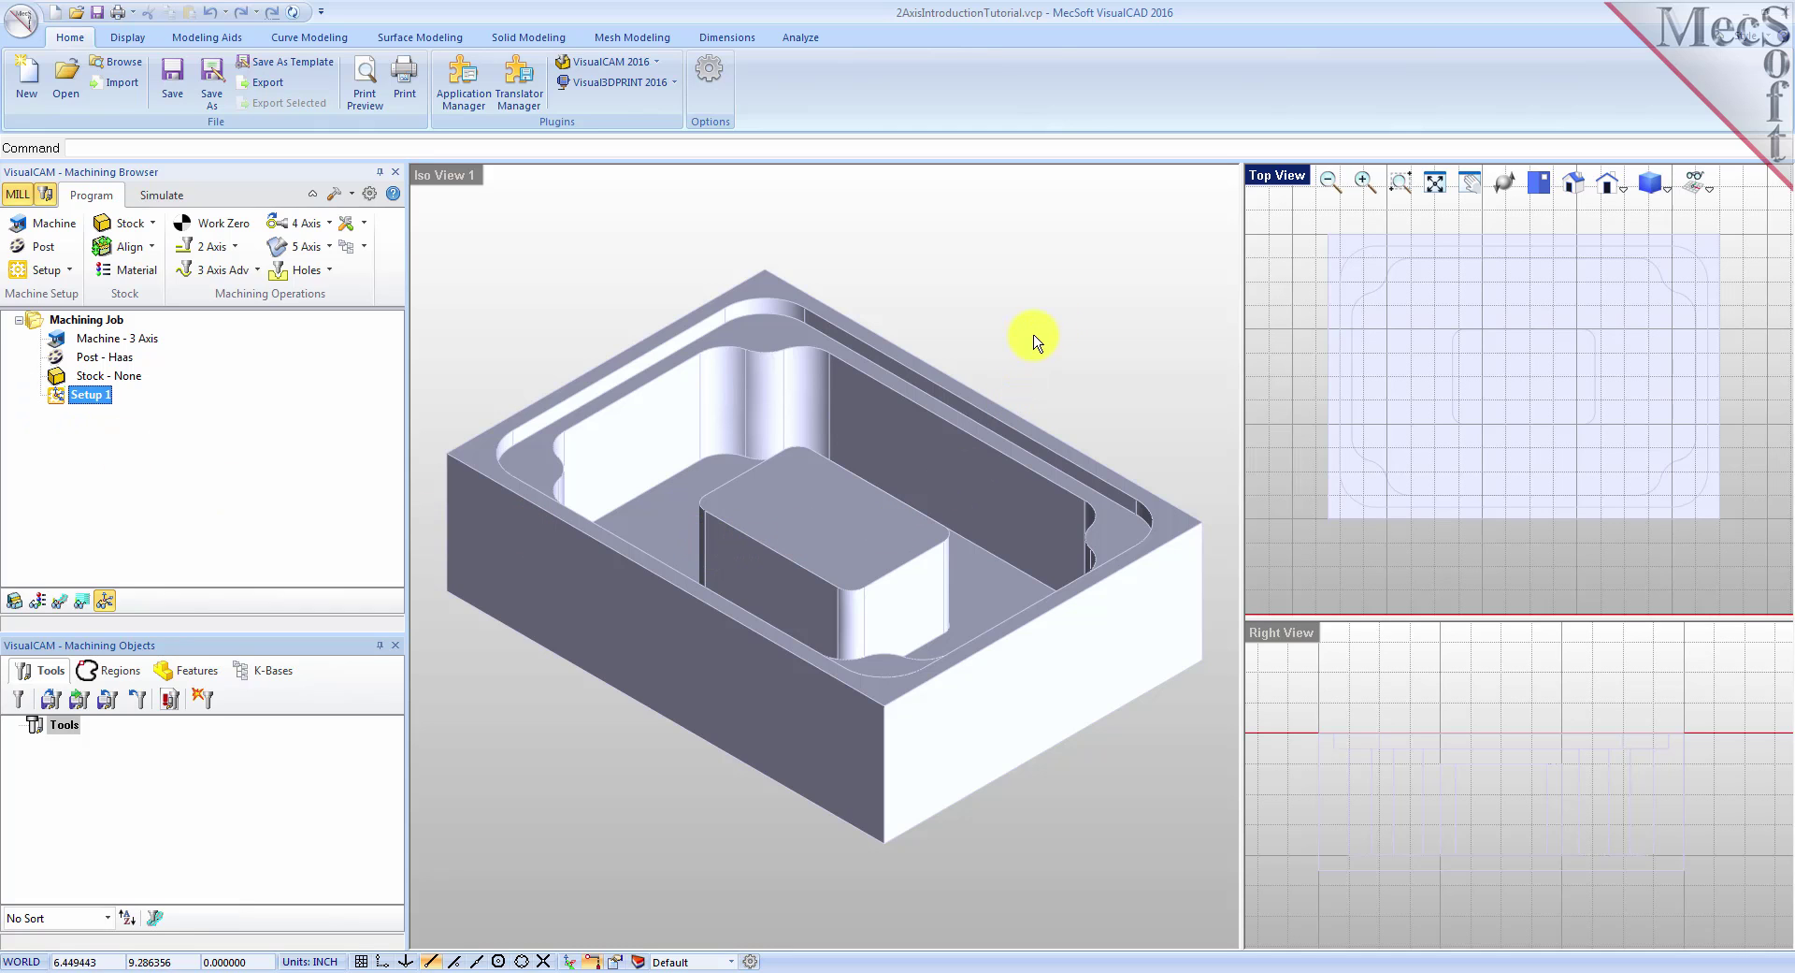
click(906, 474)
scroll(795, 561, down, 4)
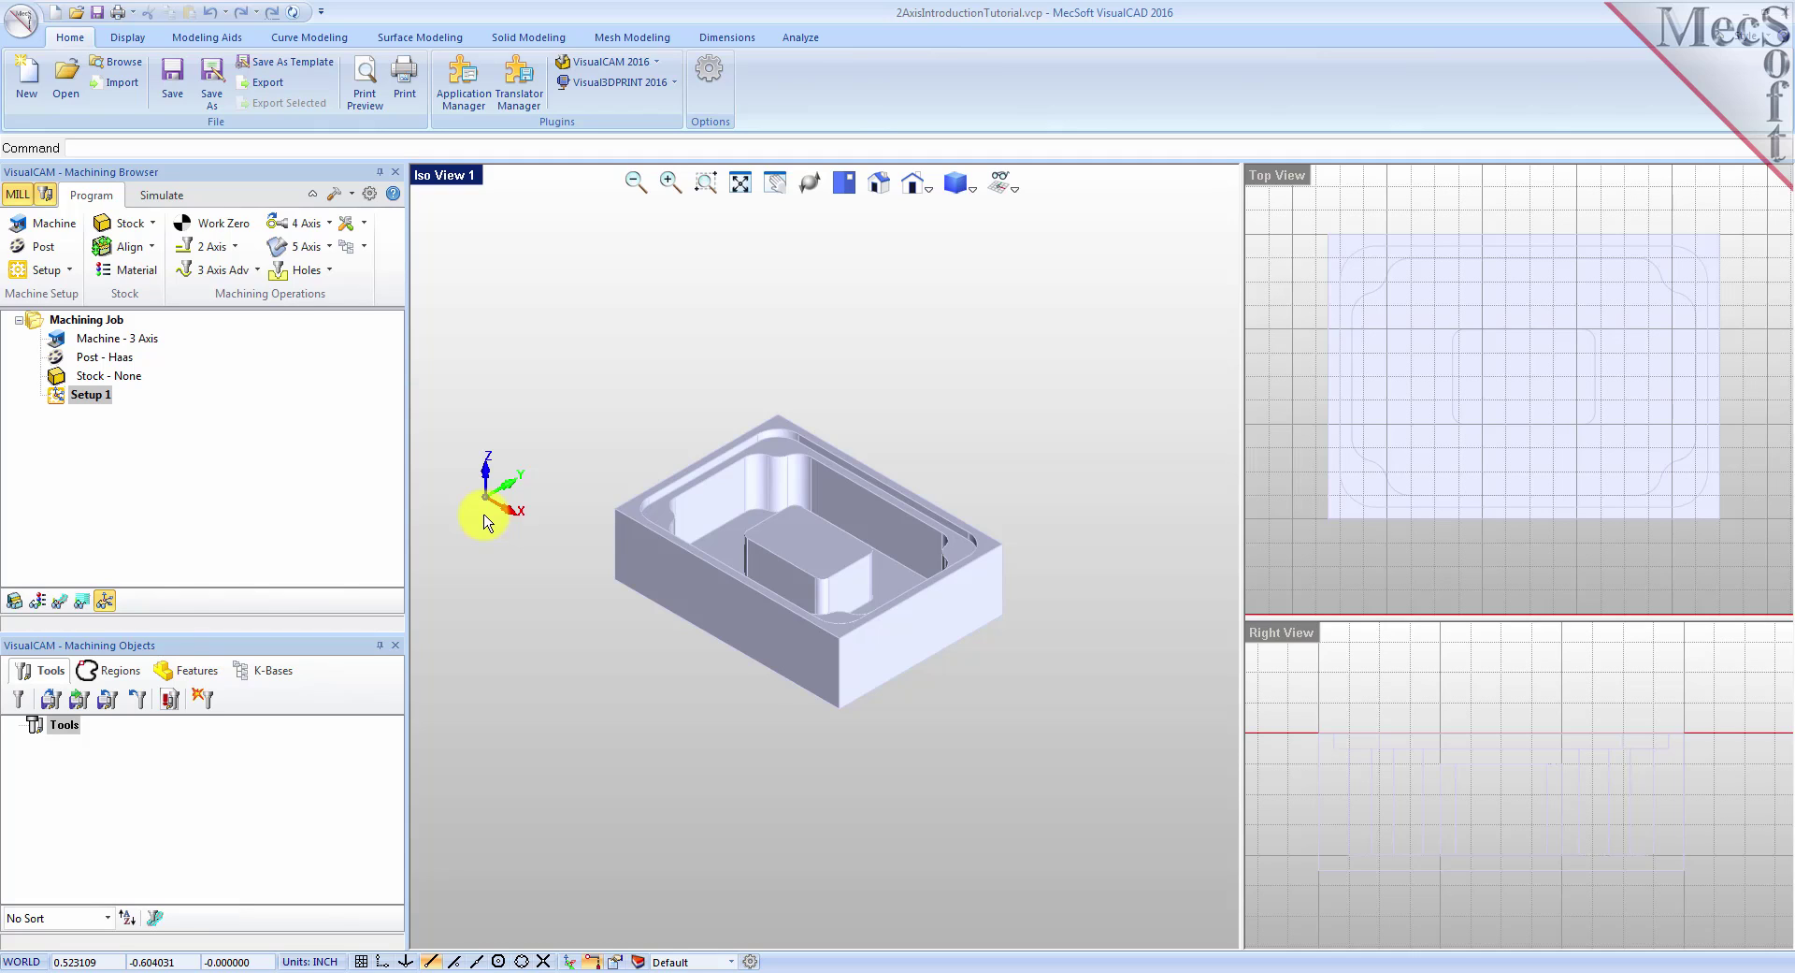
middle_drag(805, 664, 814, 545)
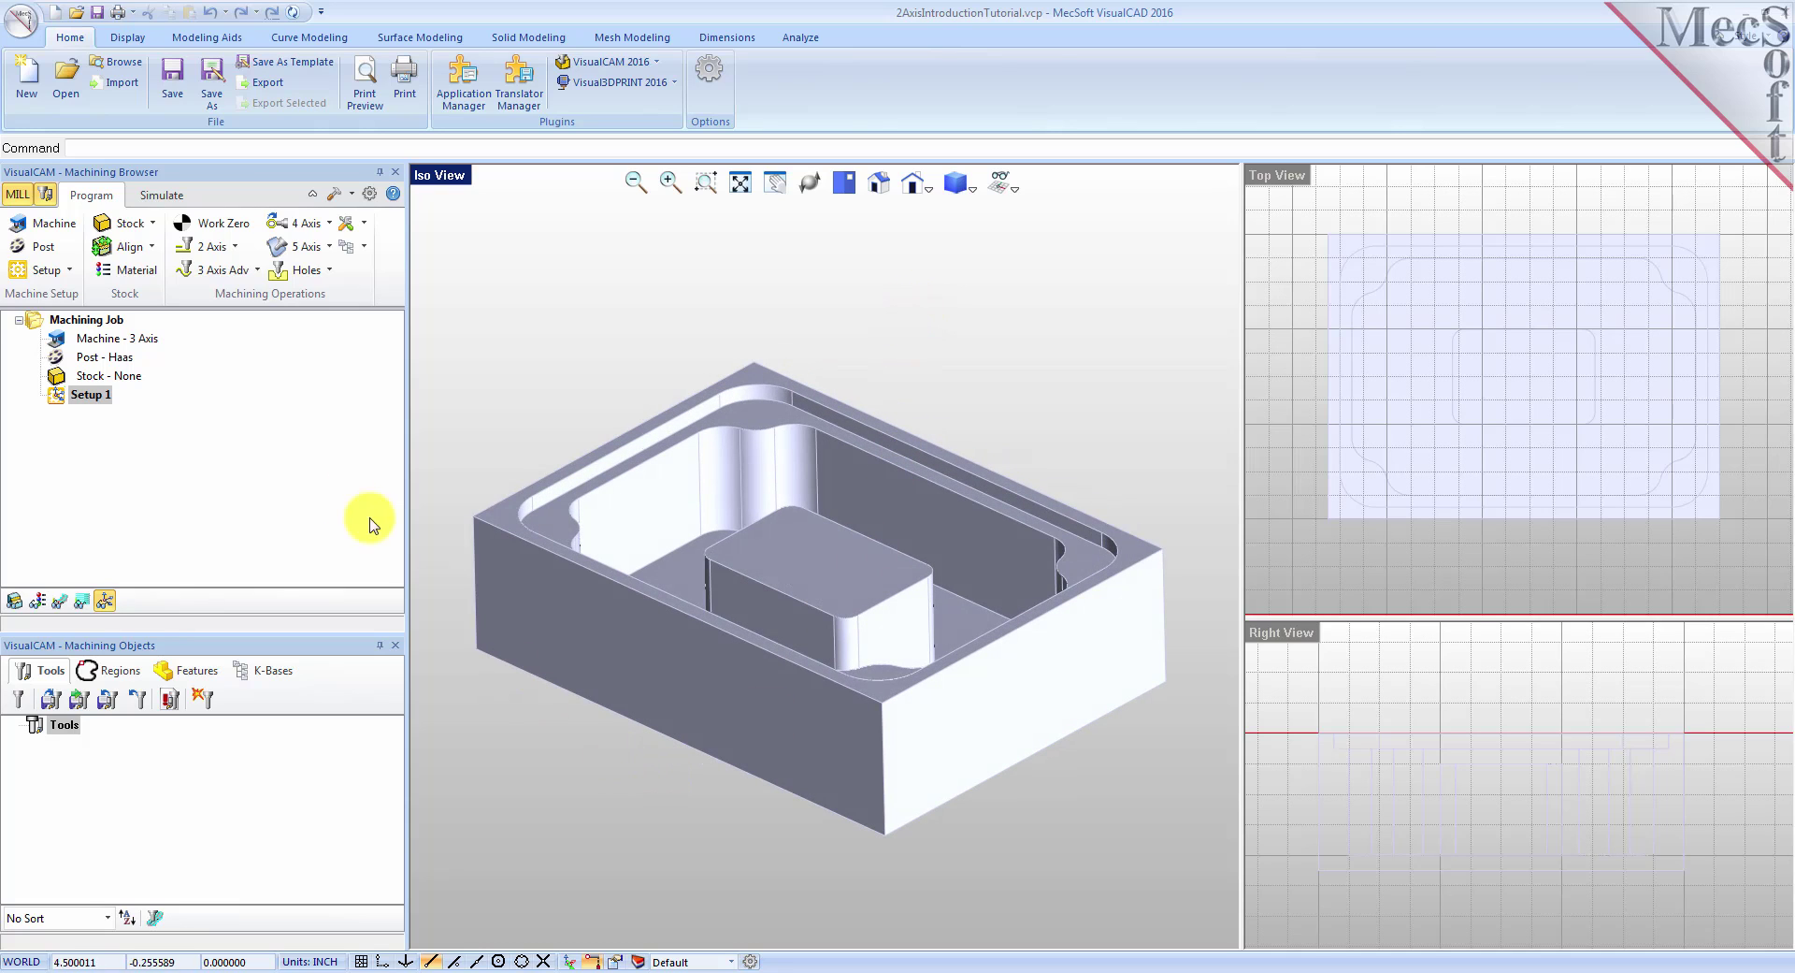
Step: Create a box stock from the model's bounding box, referenced to its lower corner, with the height set to 2.5 inches
click(154, 224)
click(150, 251)
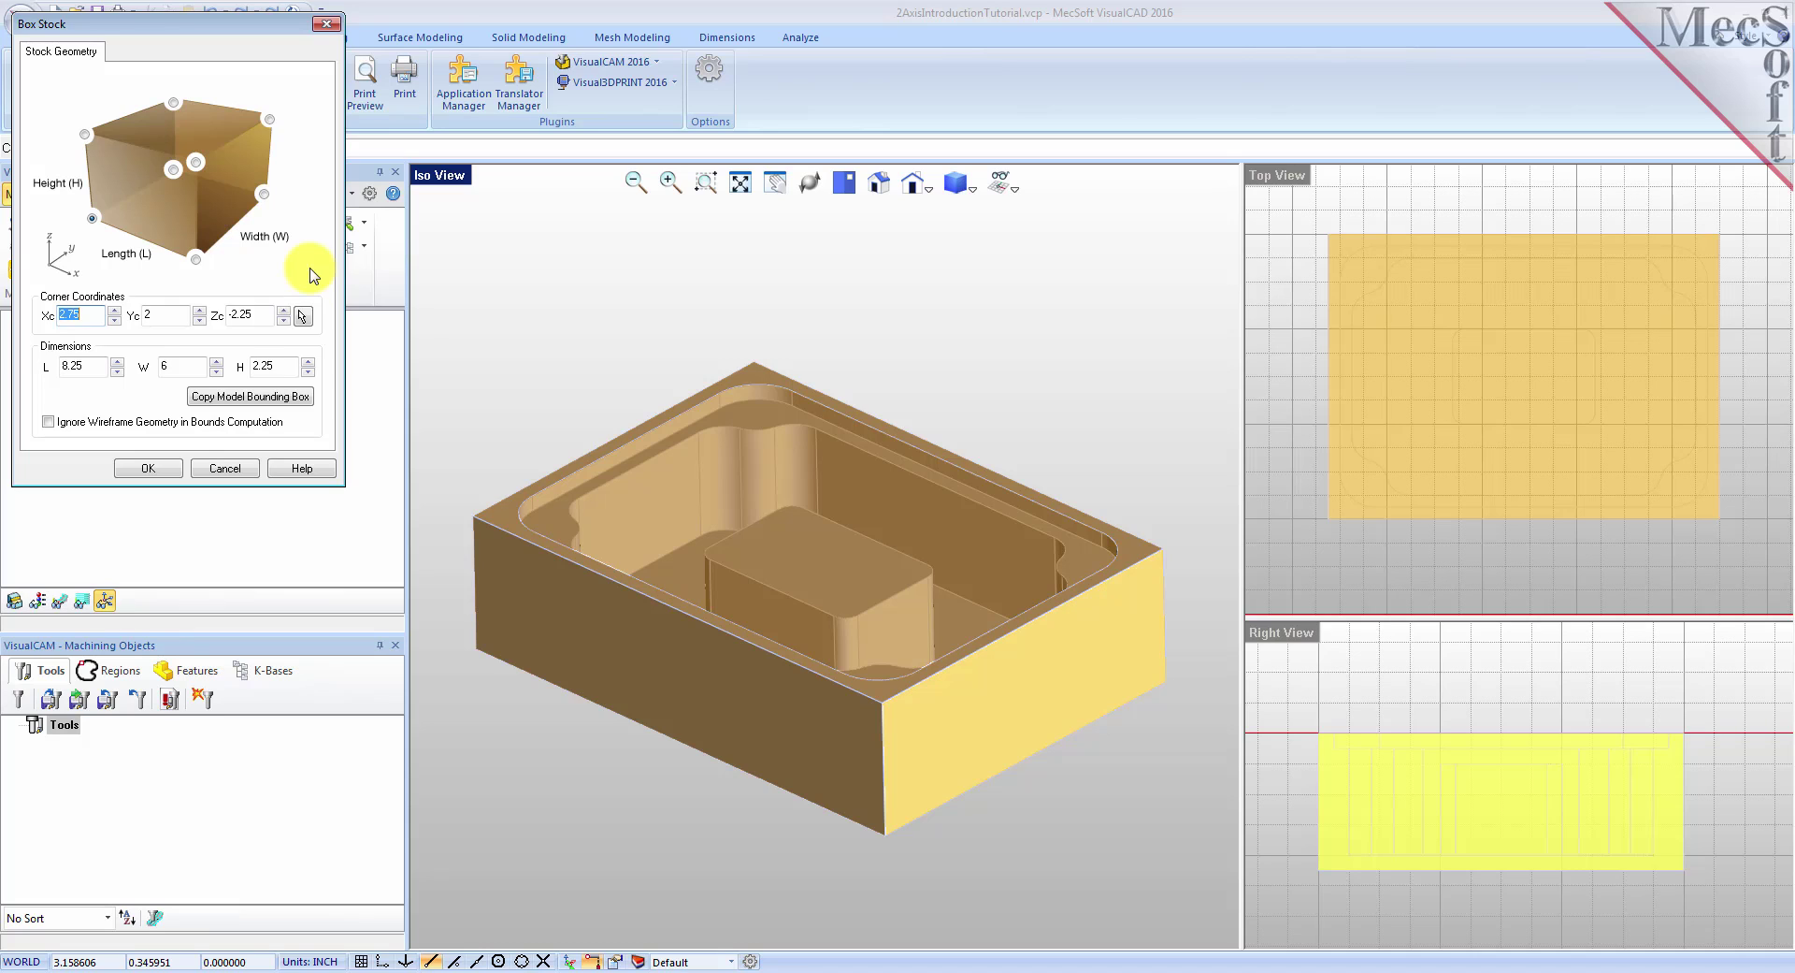
click(265, 401)
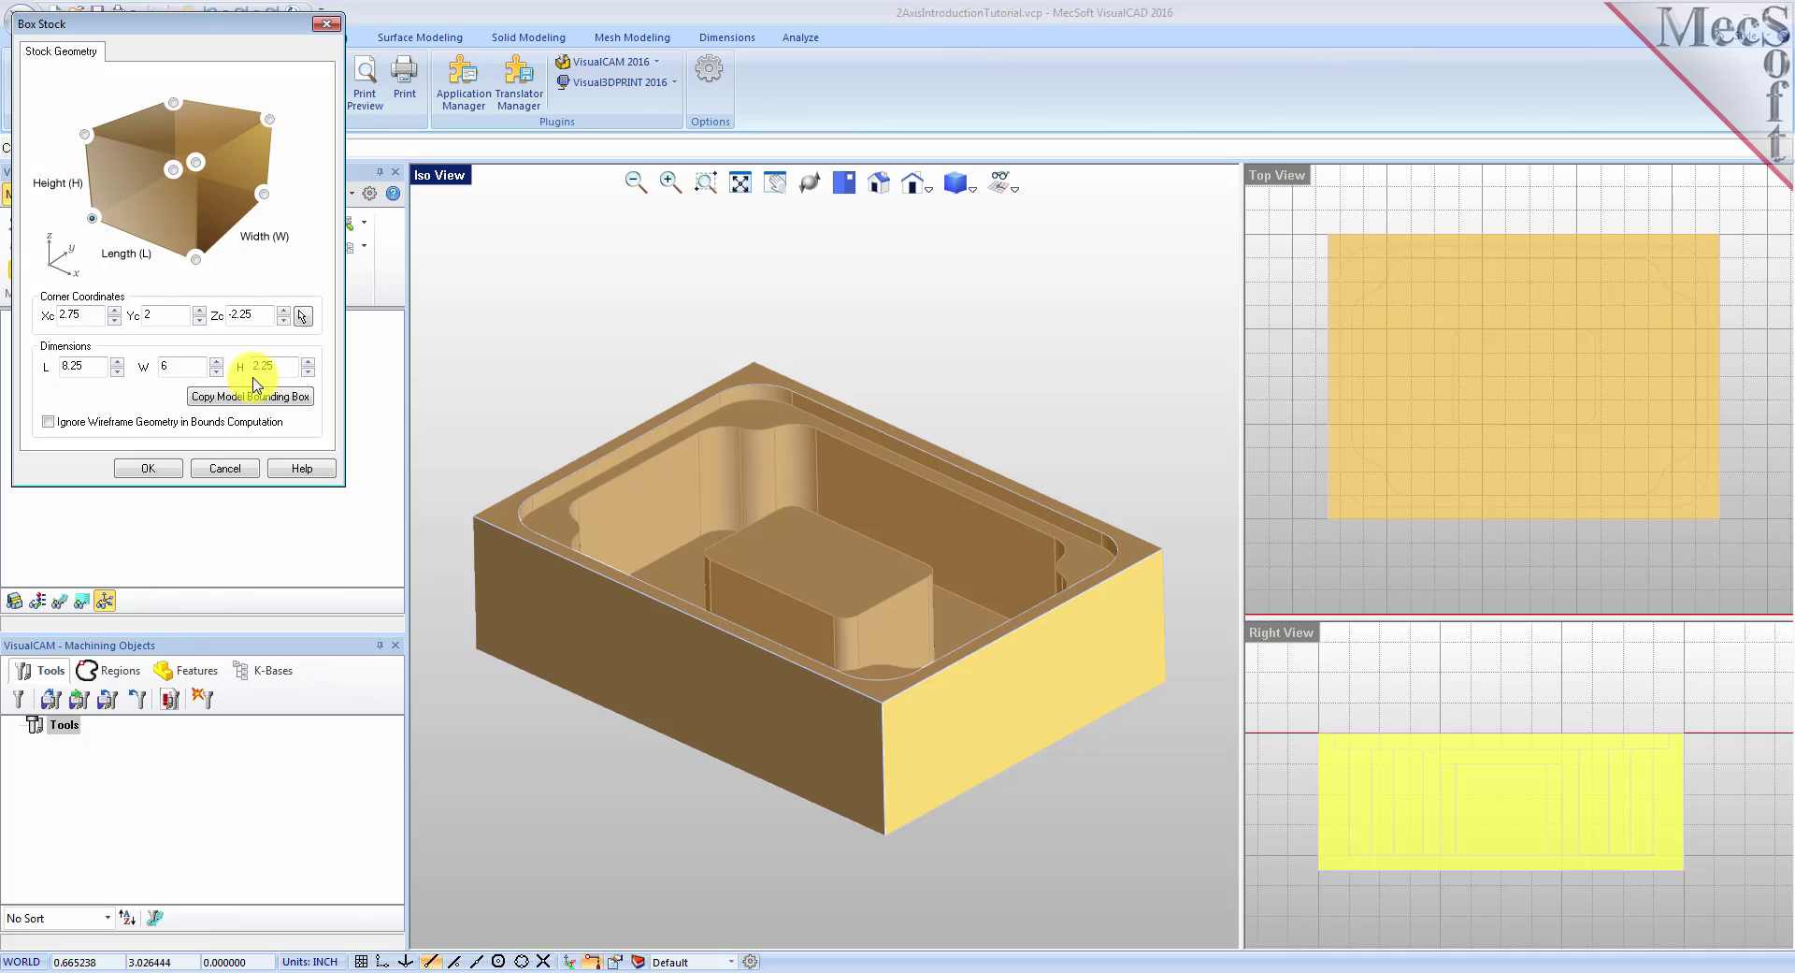
double_click(270, 365)
text(2)
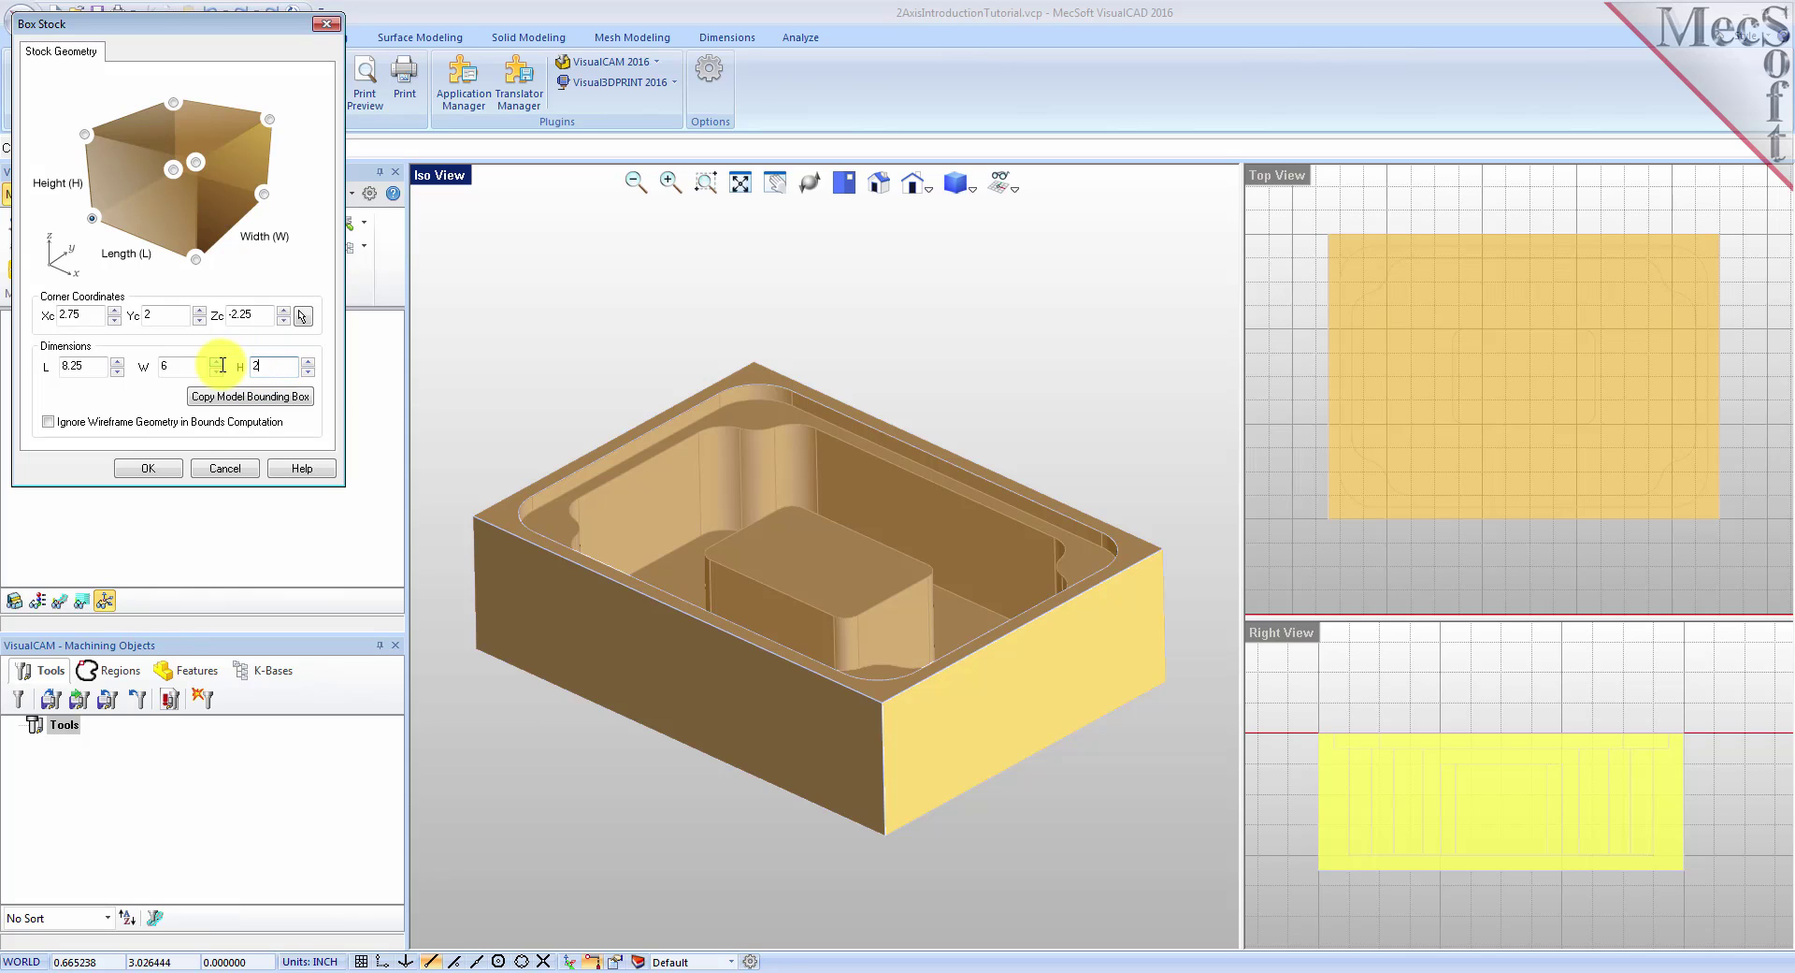
text(.5)
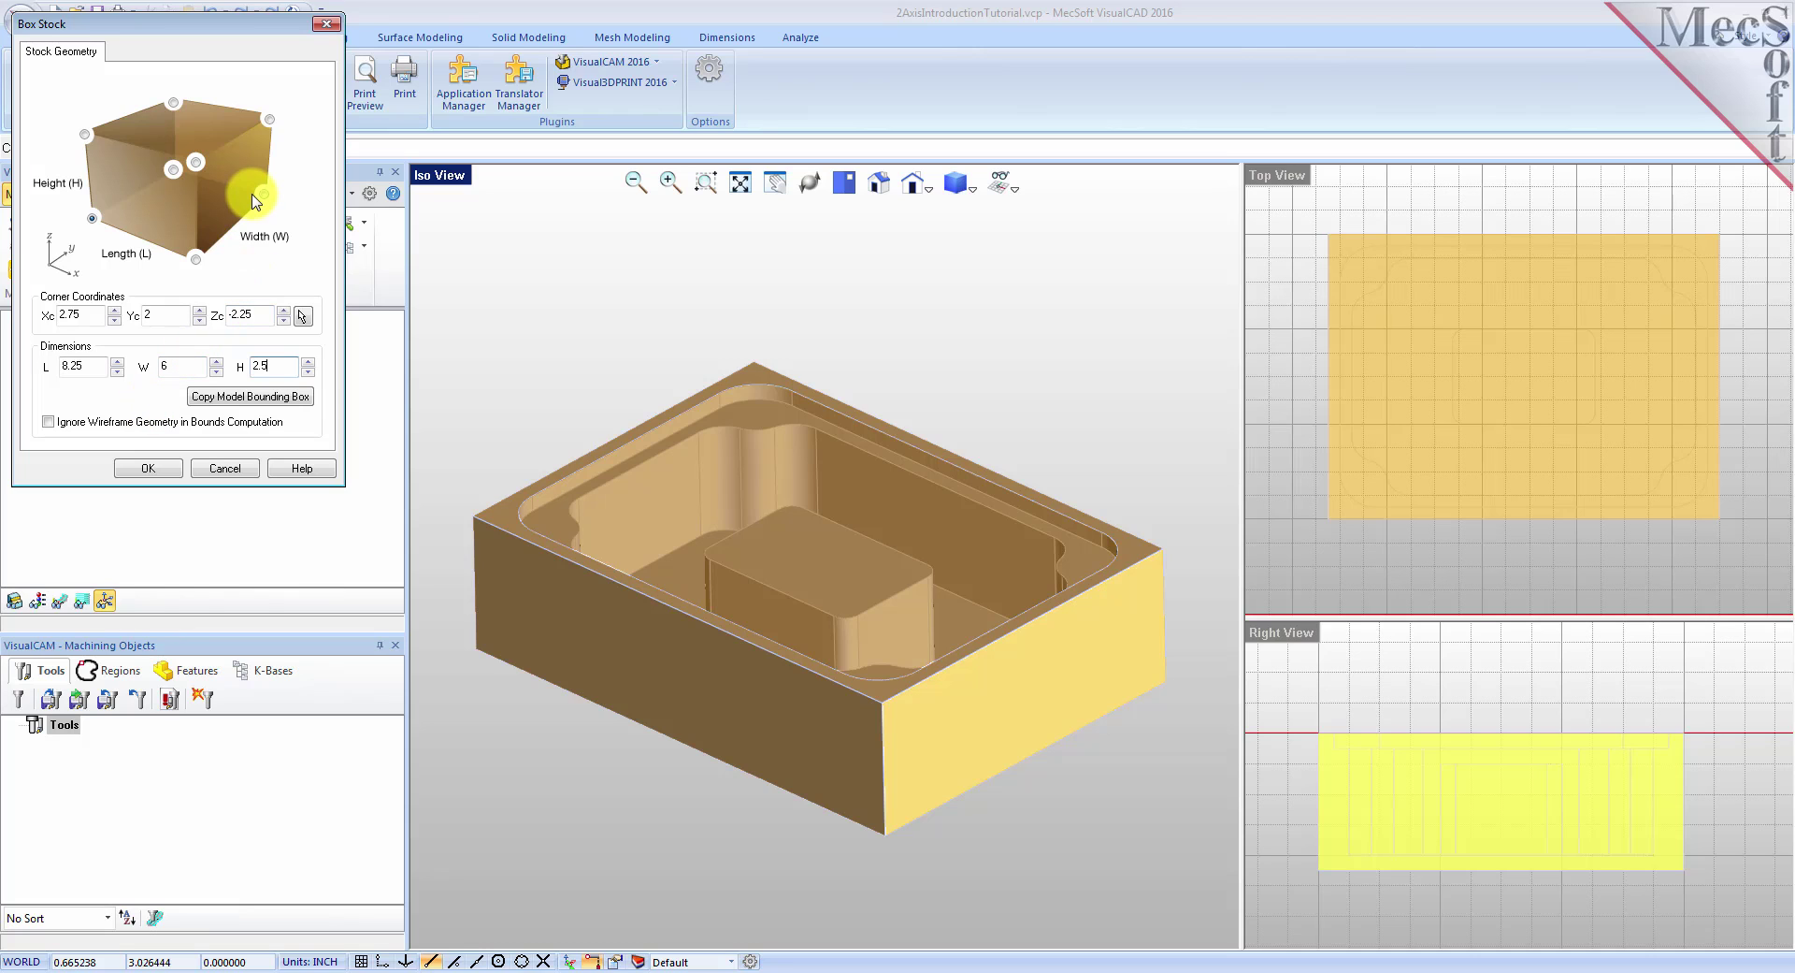
click(93, 221)
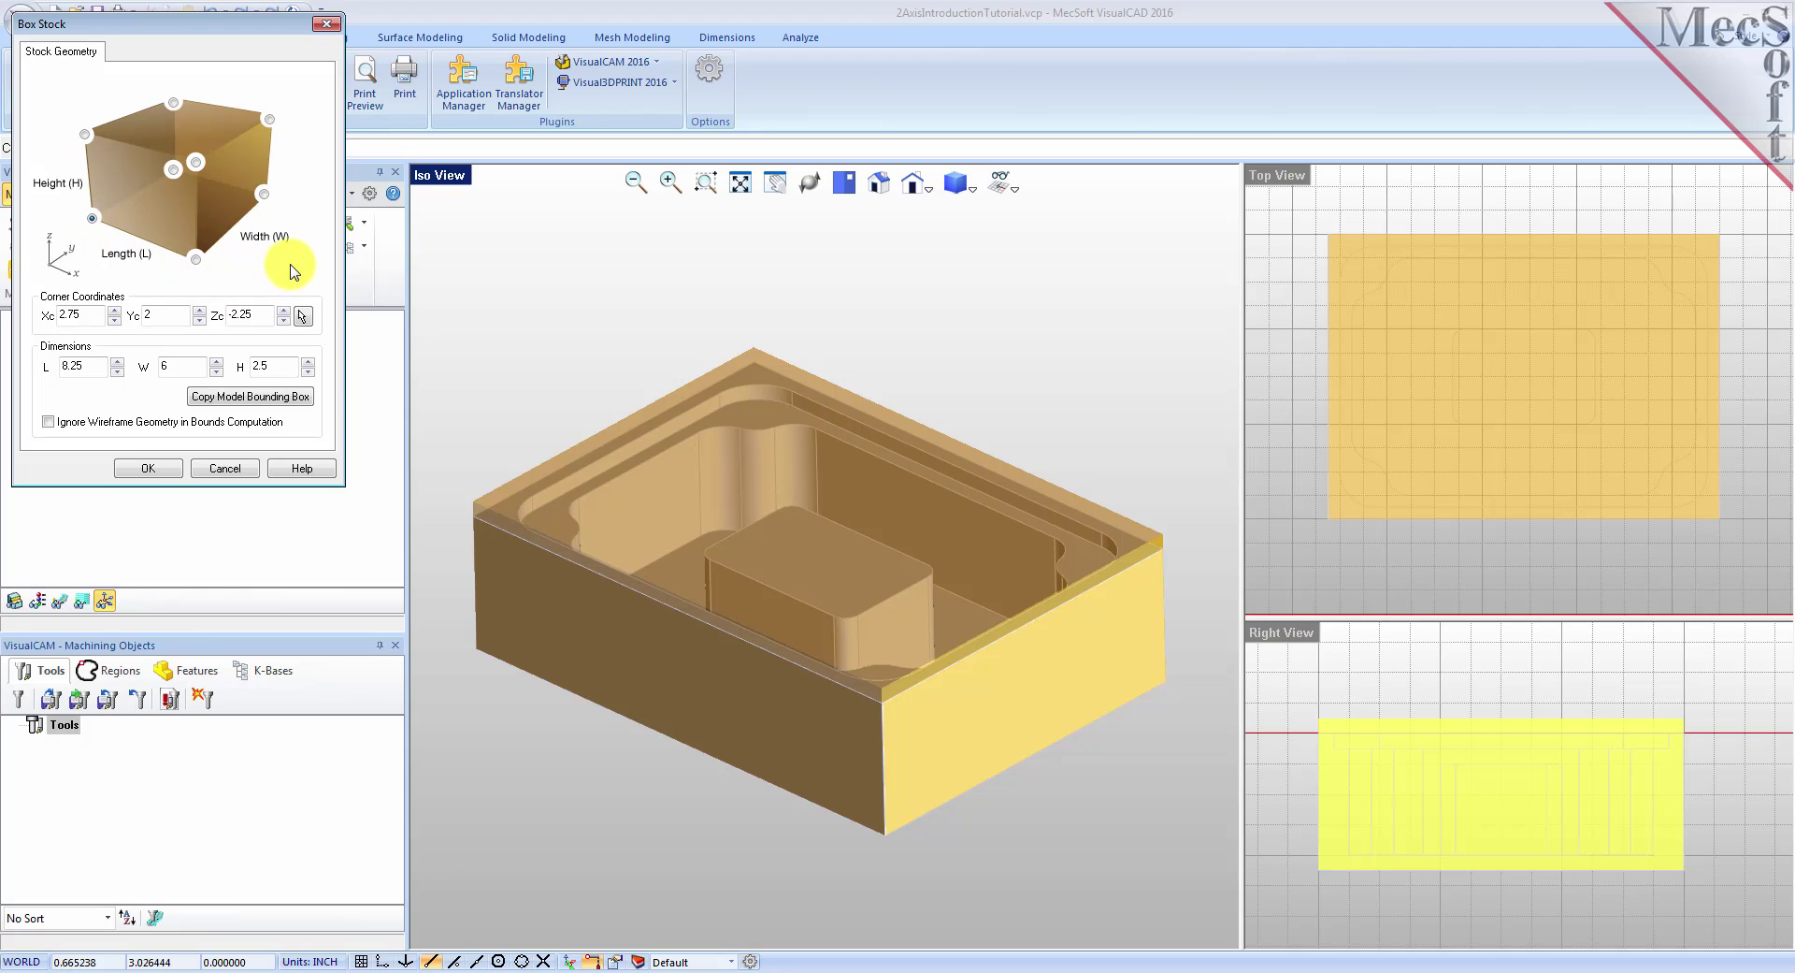
click(148, 471)
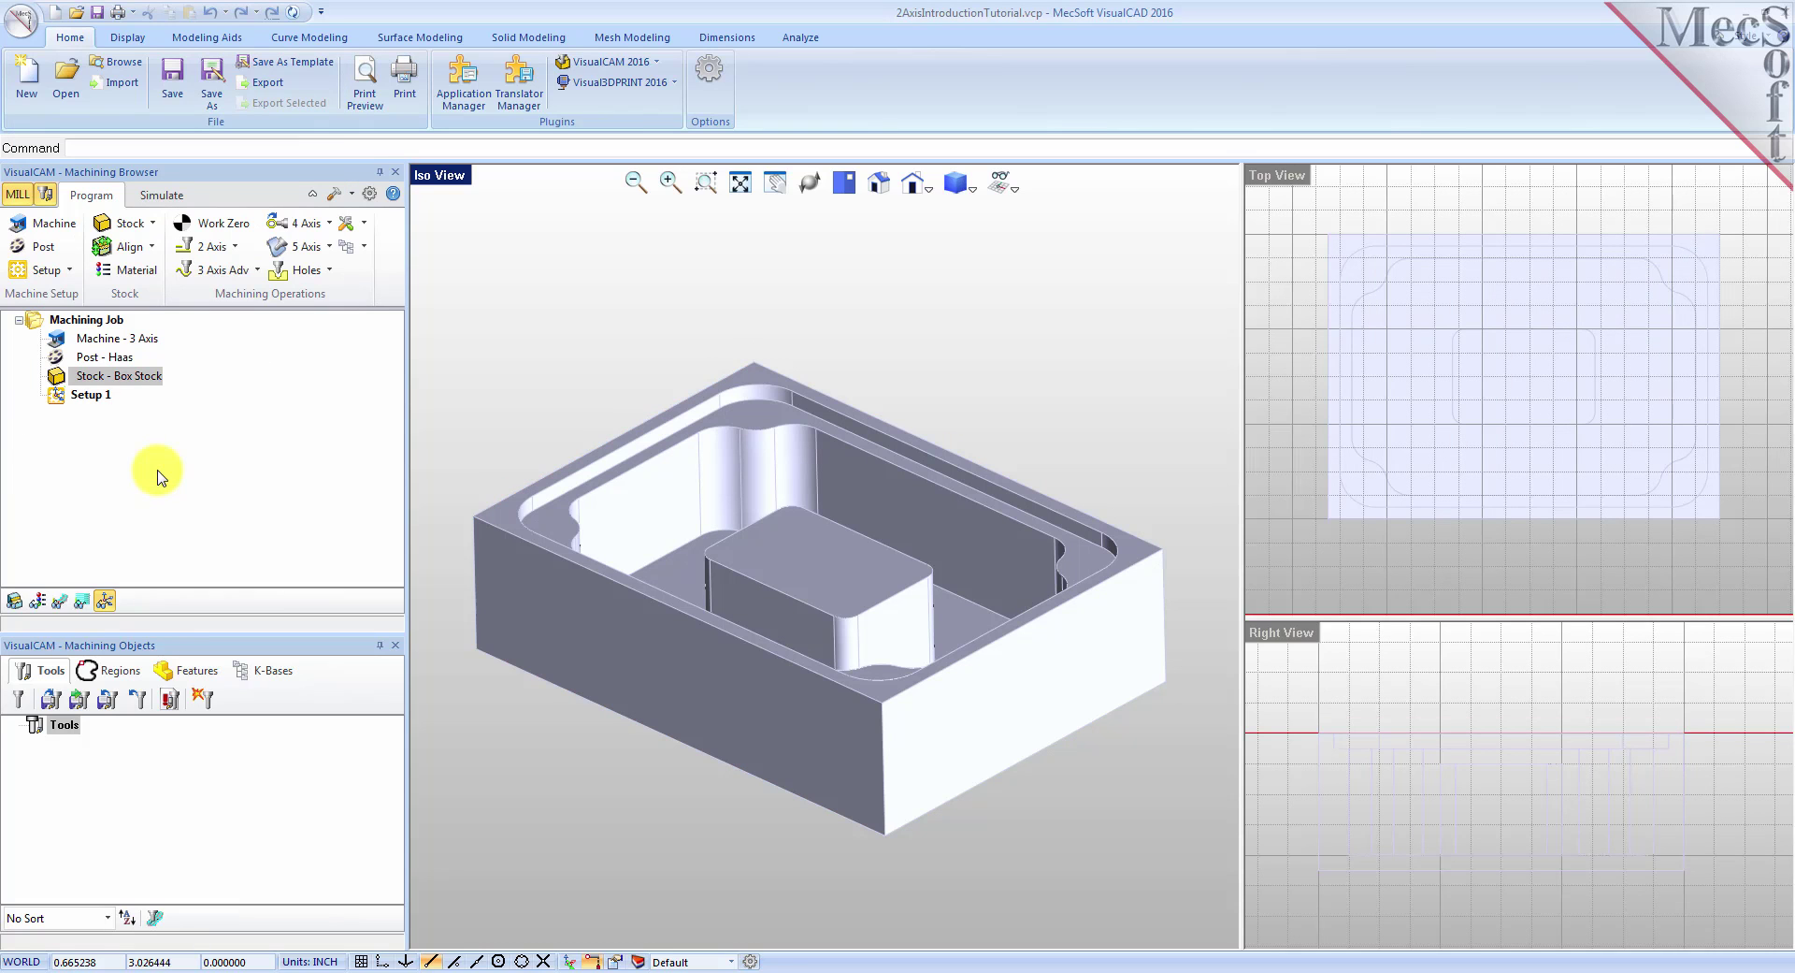
click(62, 379)
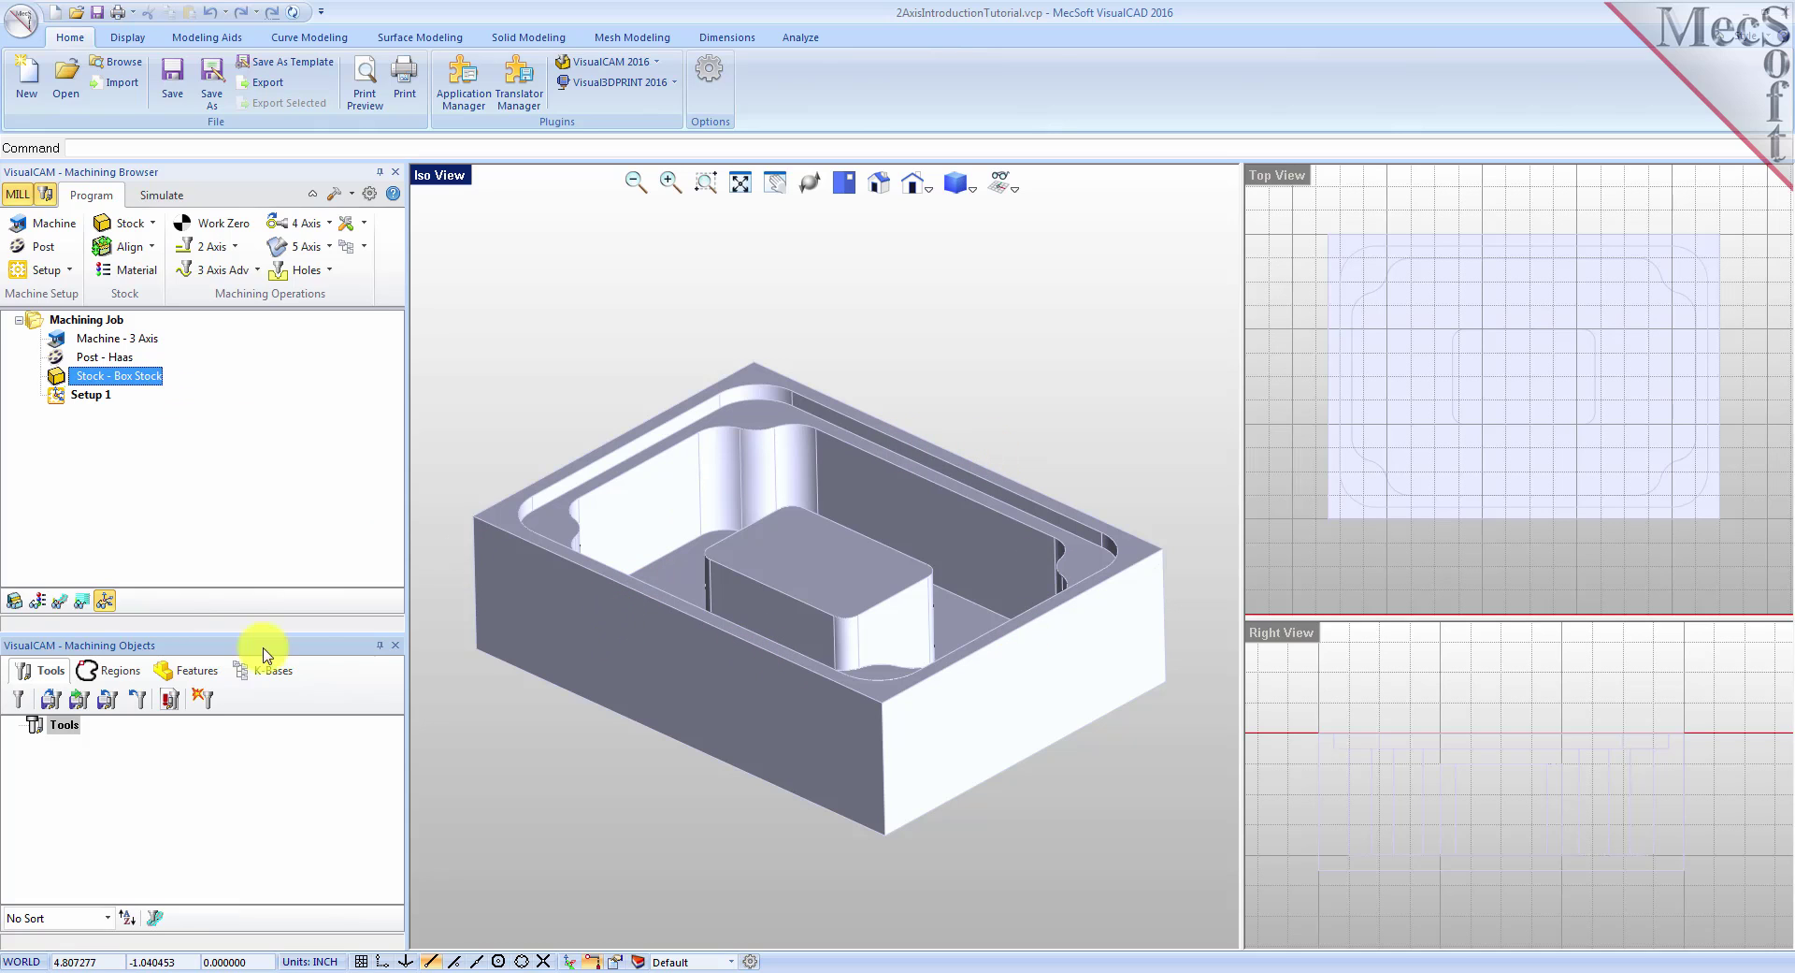
Step: Turn on the display of the box stock around the part
click(17, 608)
click(17, 608)
click(17, 607)
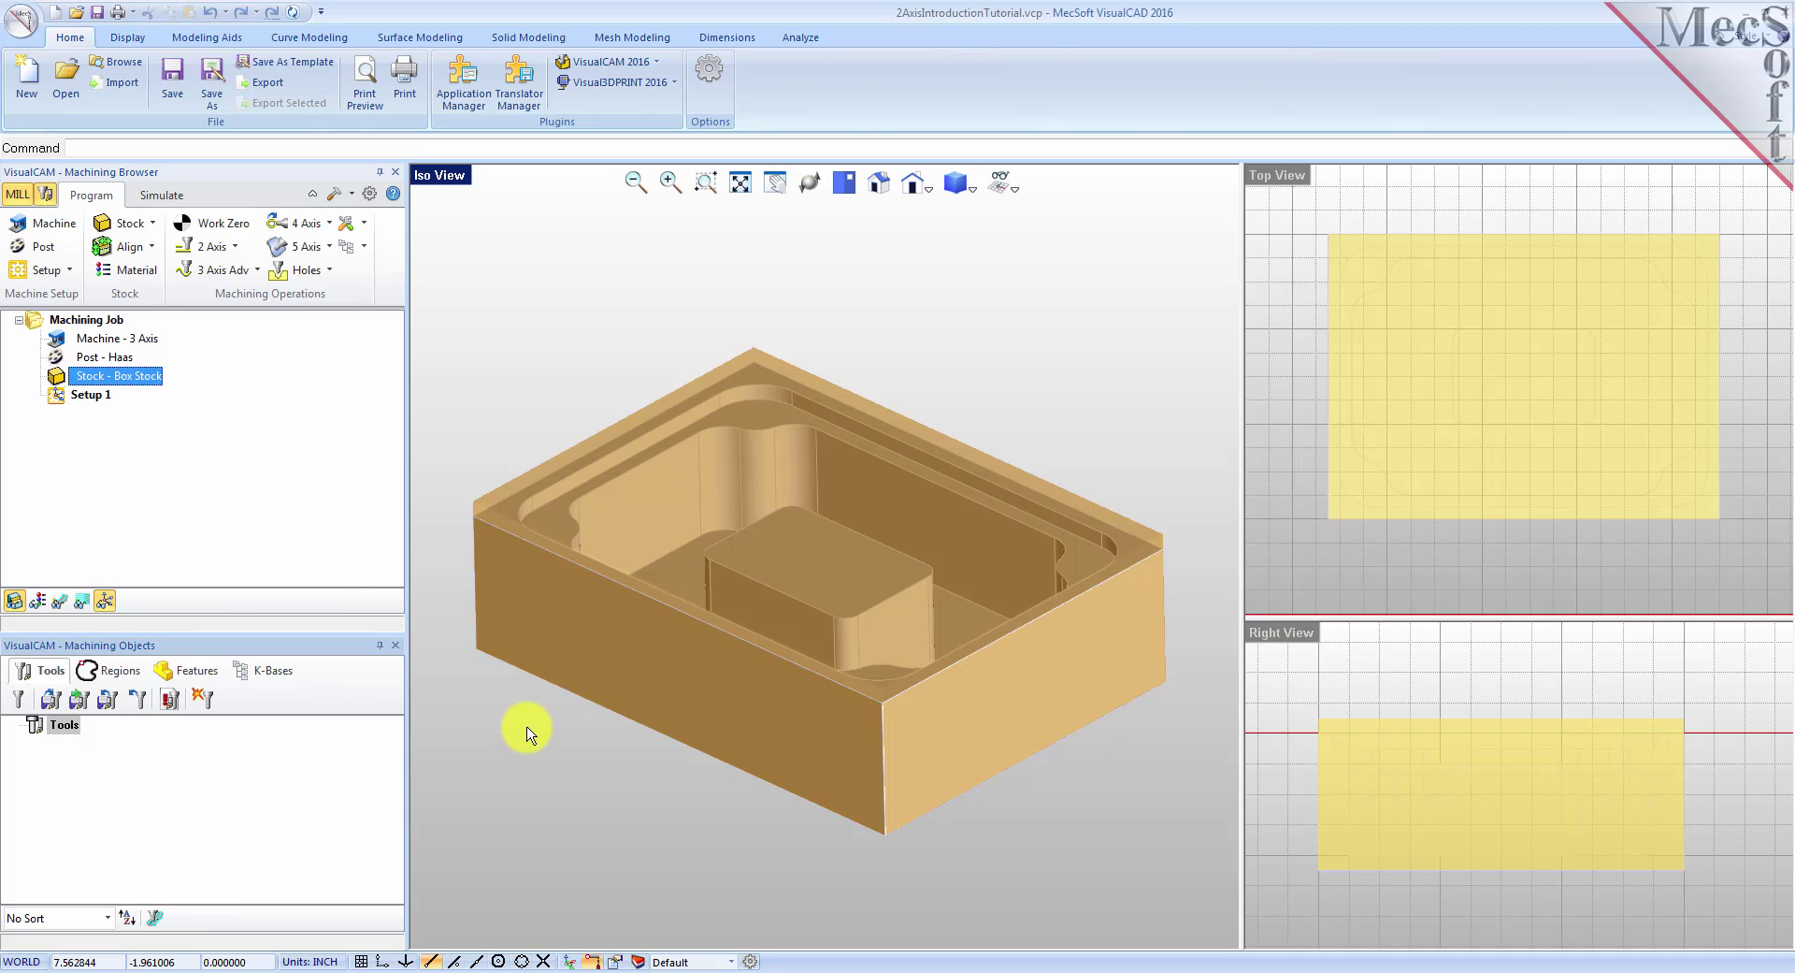
Step: Align the stock about the part with Z alignment Bottom and XY alignment Center
click(156, 250)
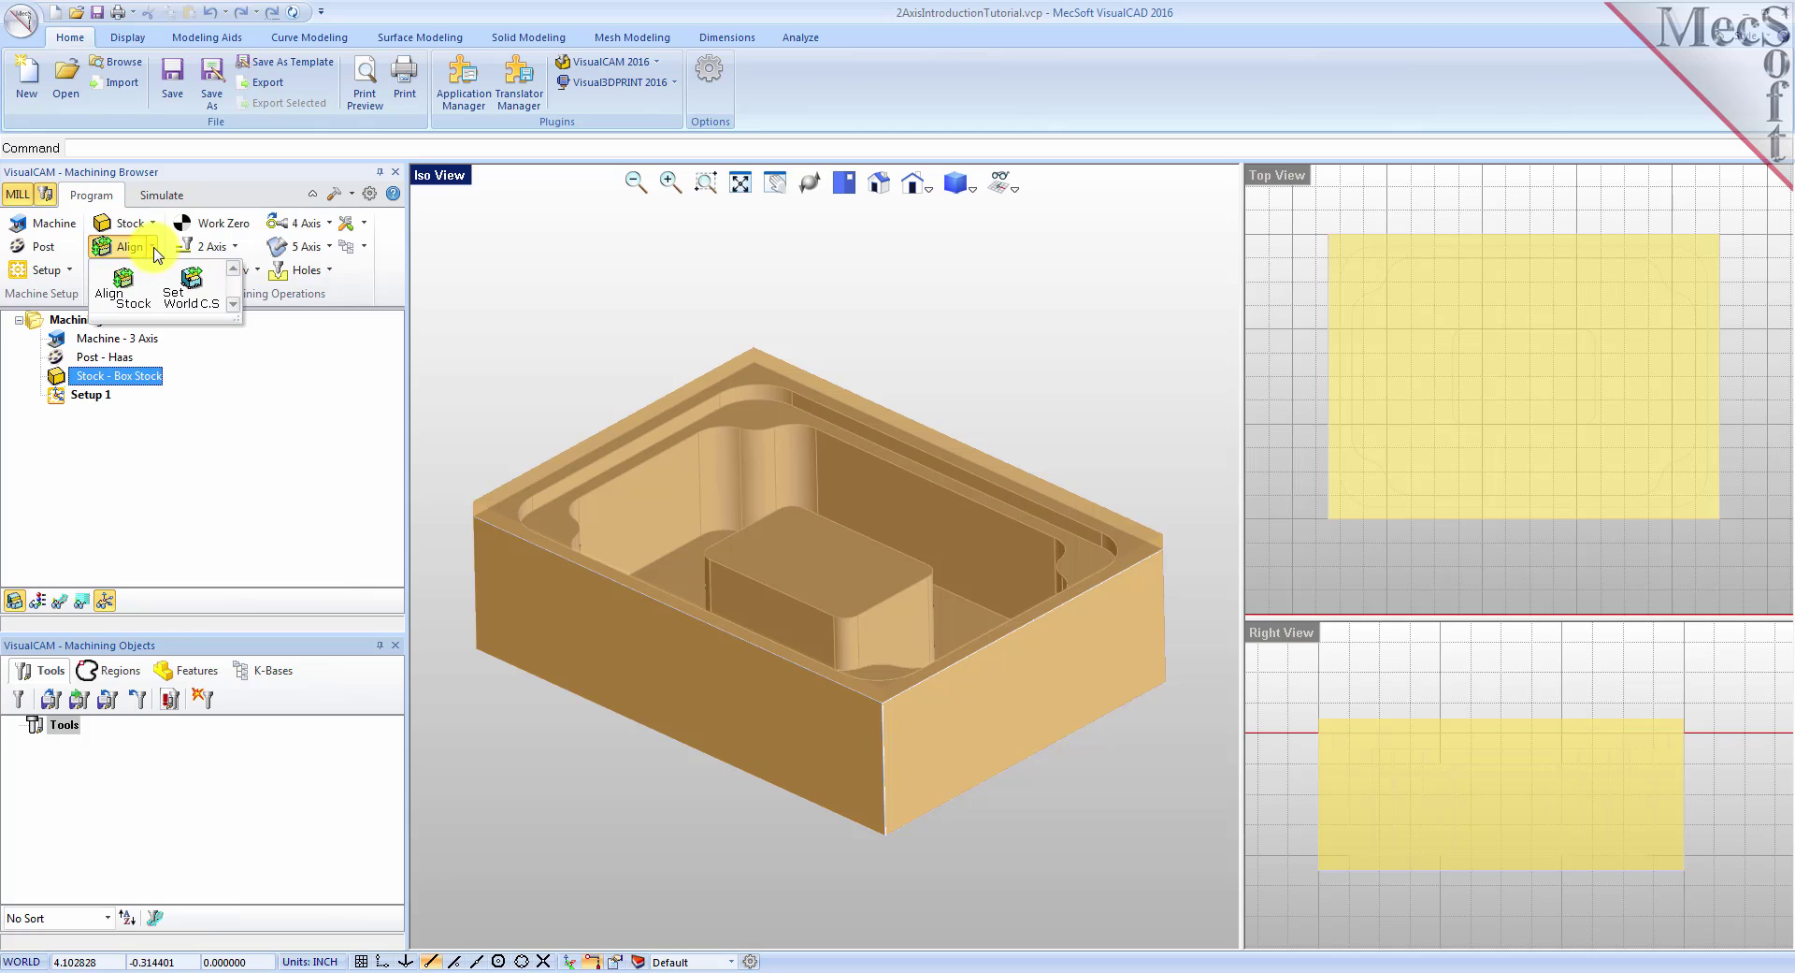
click(129, 292)
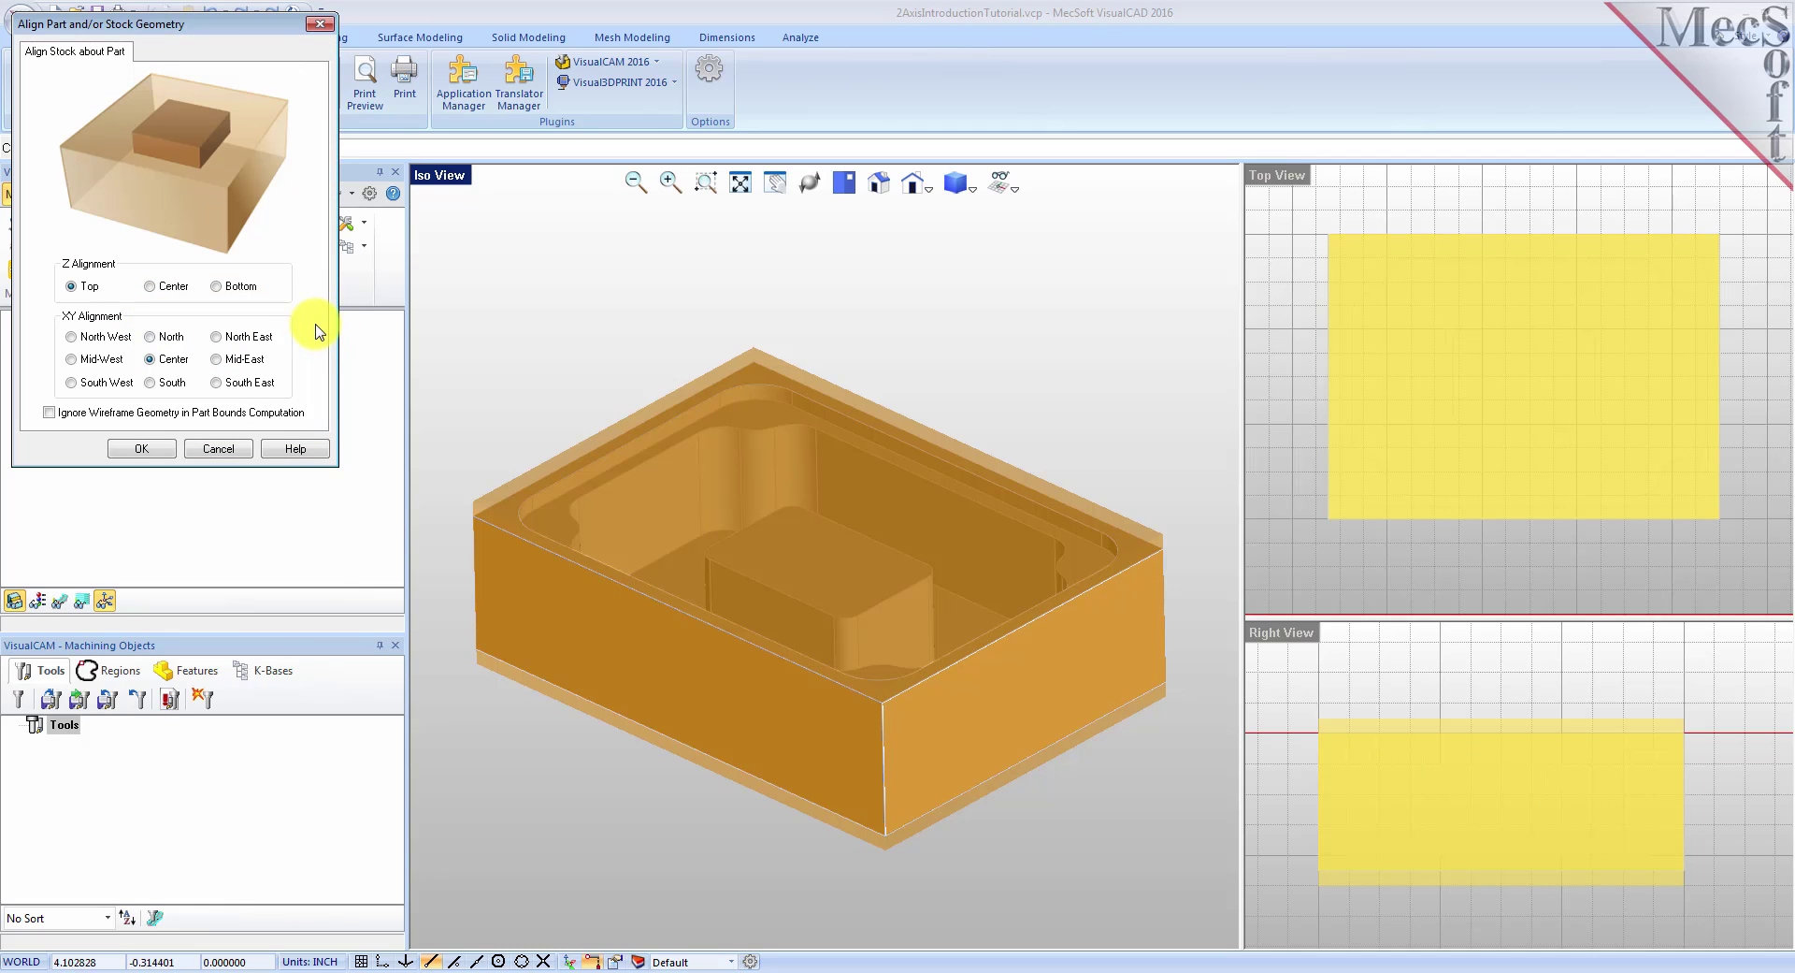
middle_drag(759, 749, 850, 513)
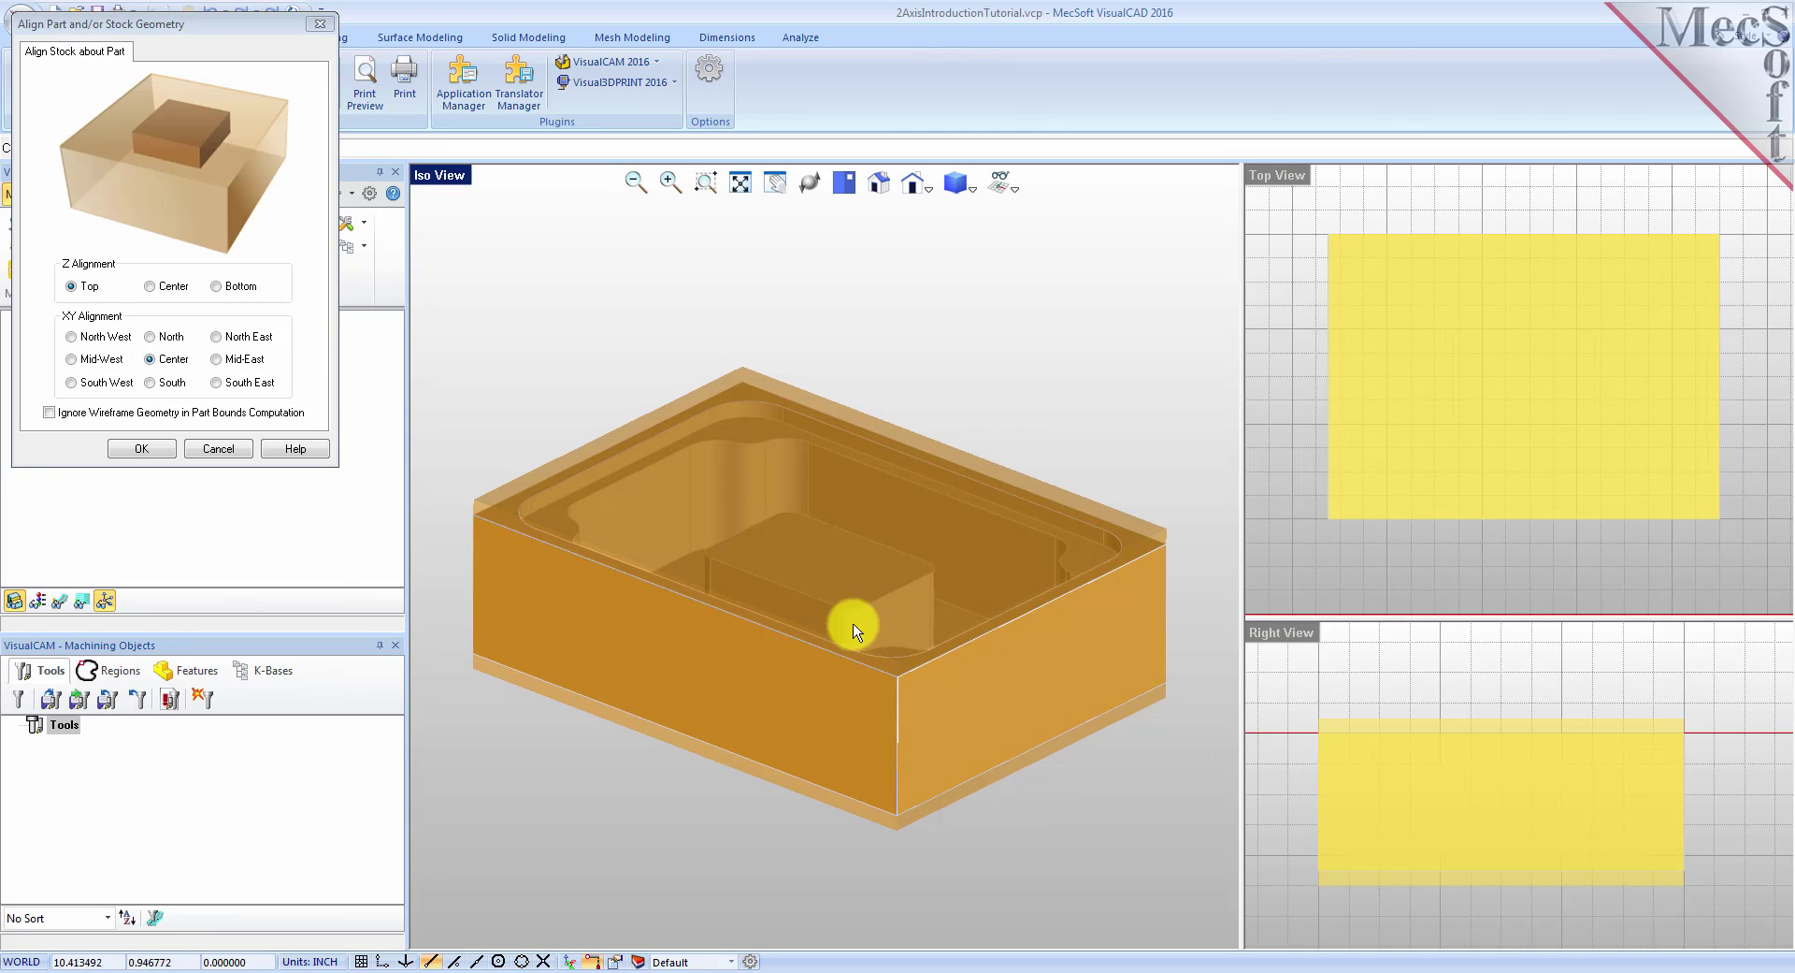
middle_drag(785, 722, 794, 668)
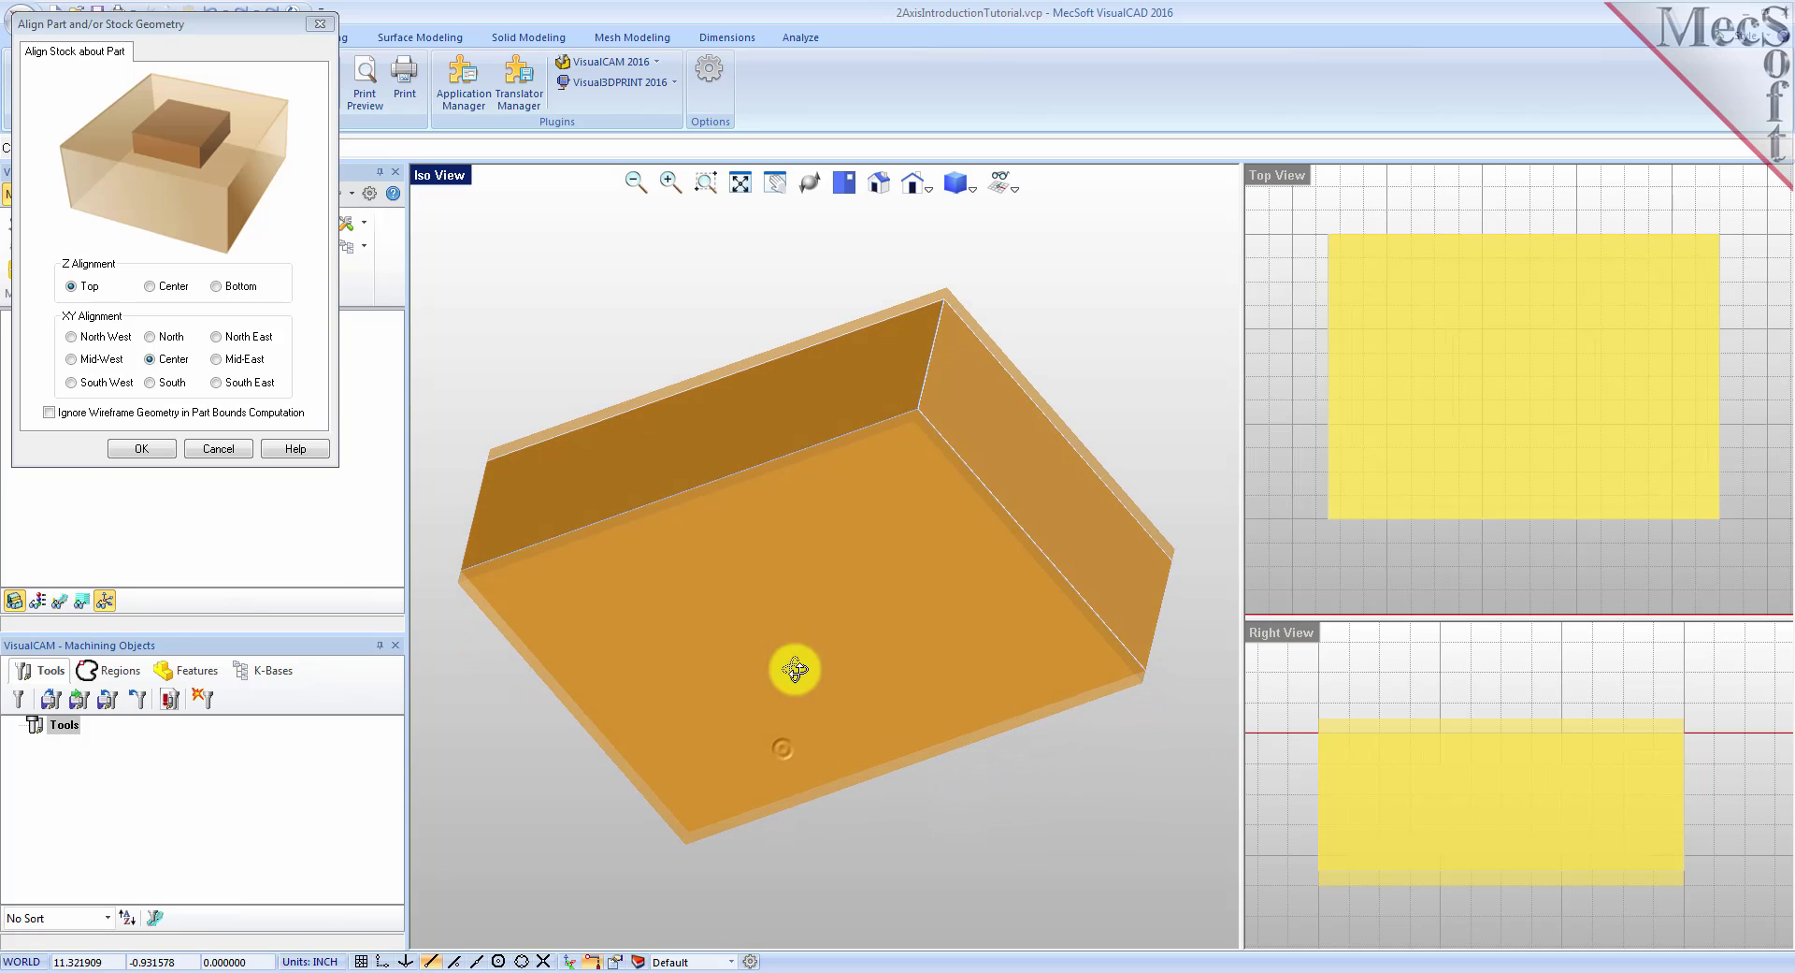
middle_drag(814, 552, 782, 636)
click(76, 288)
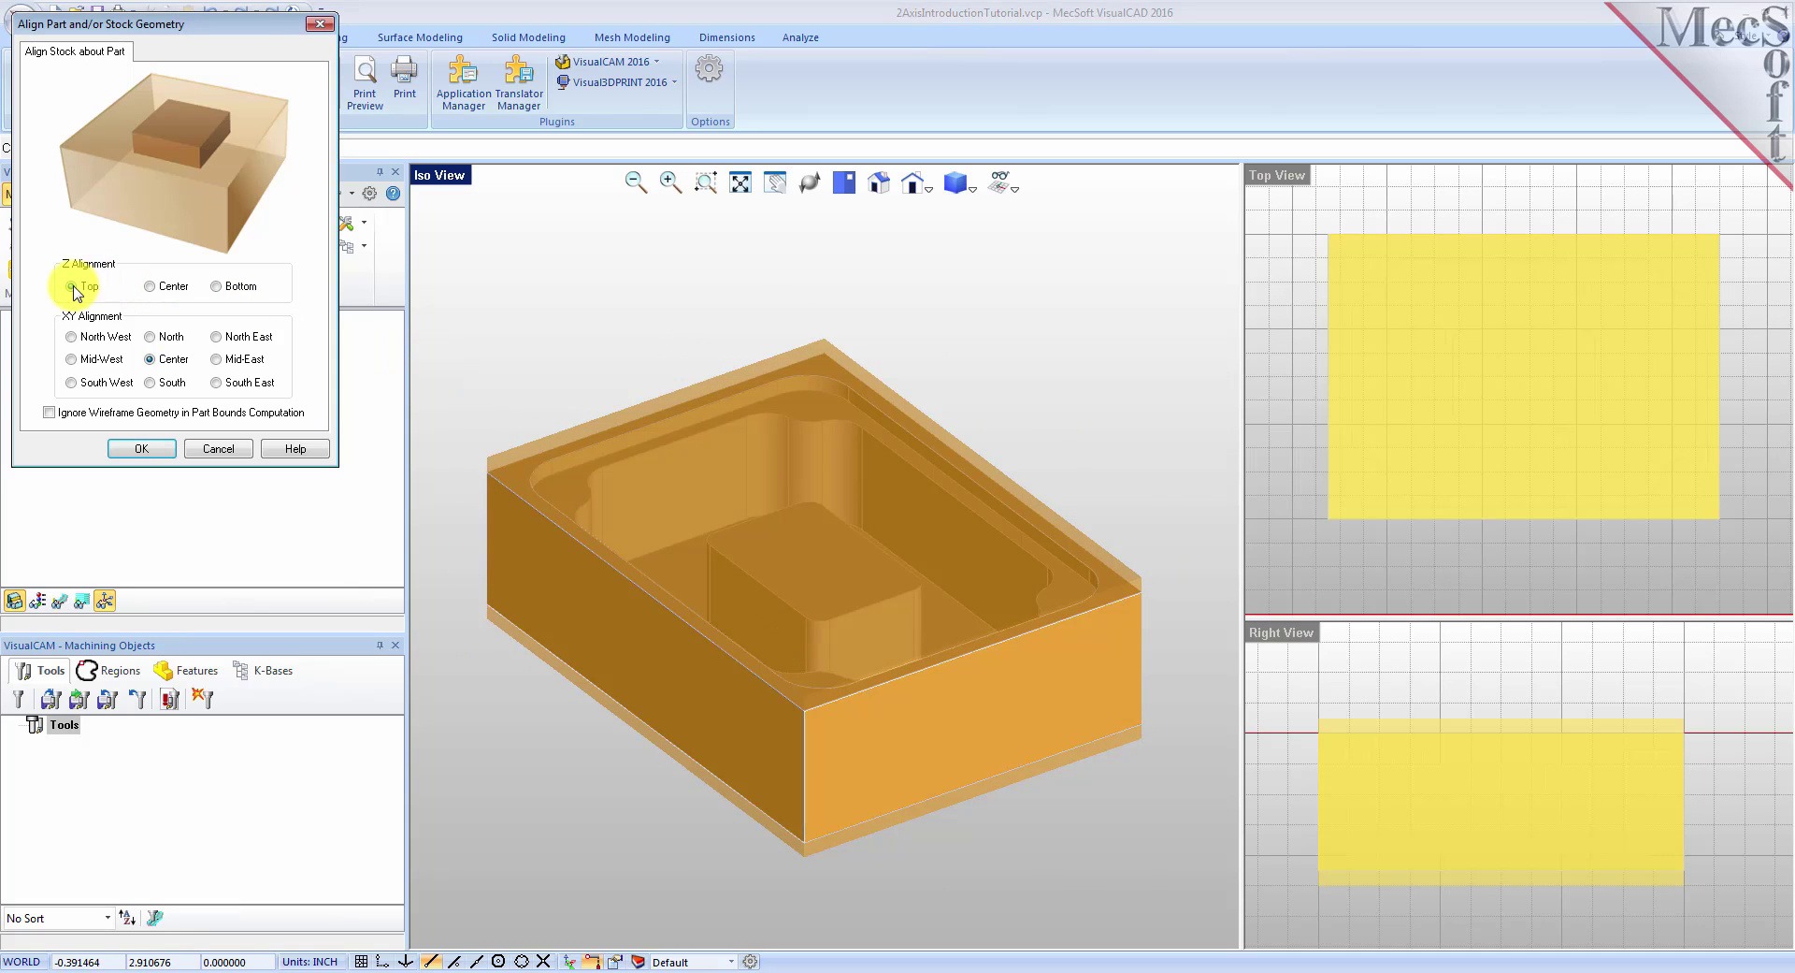
click(214, 286)
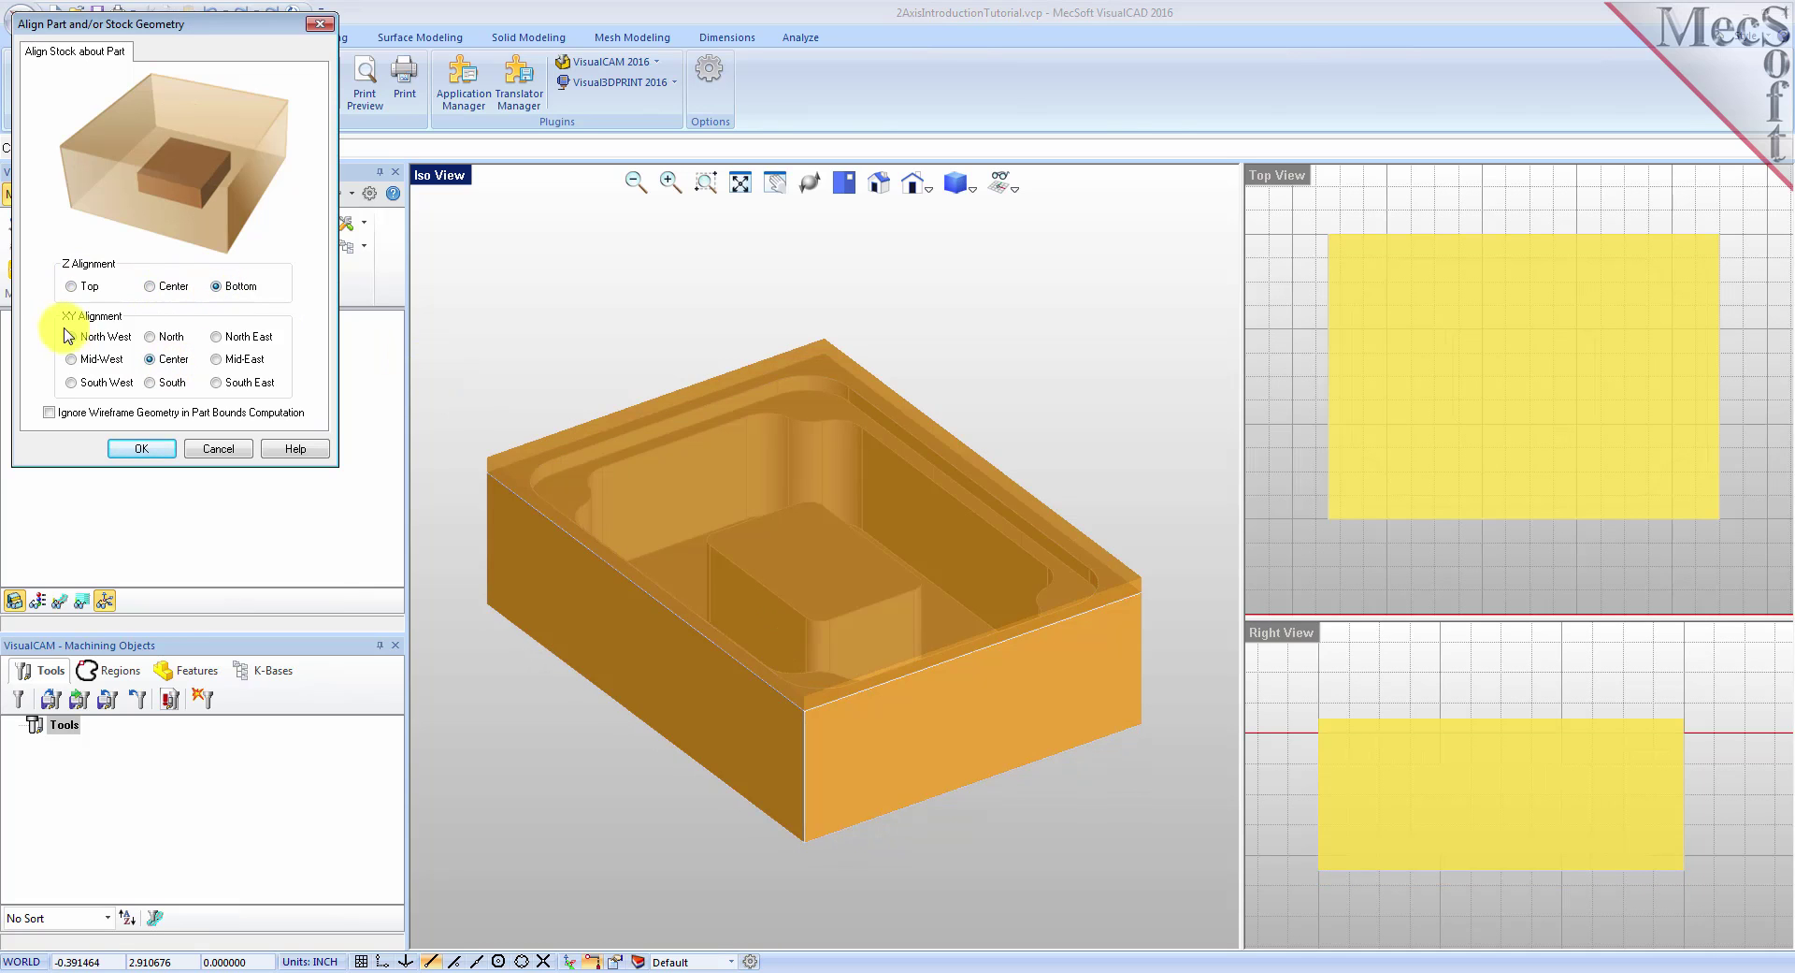
click(159, 453)
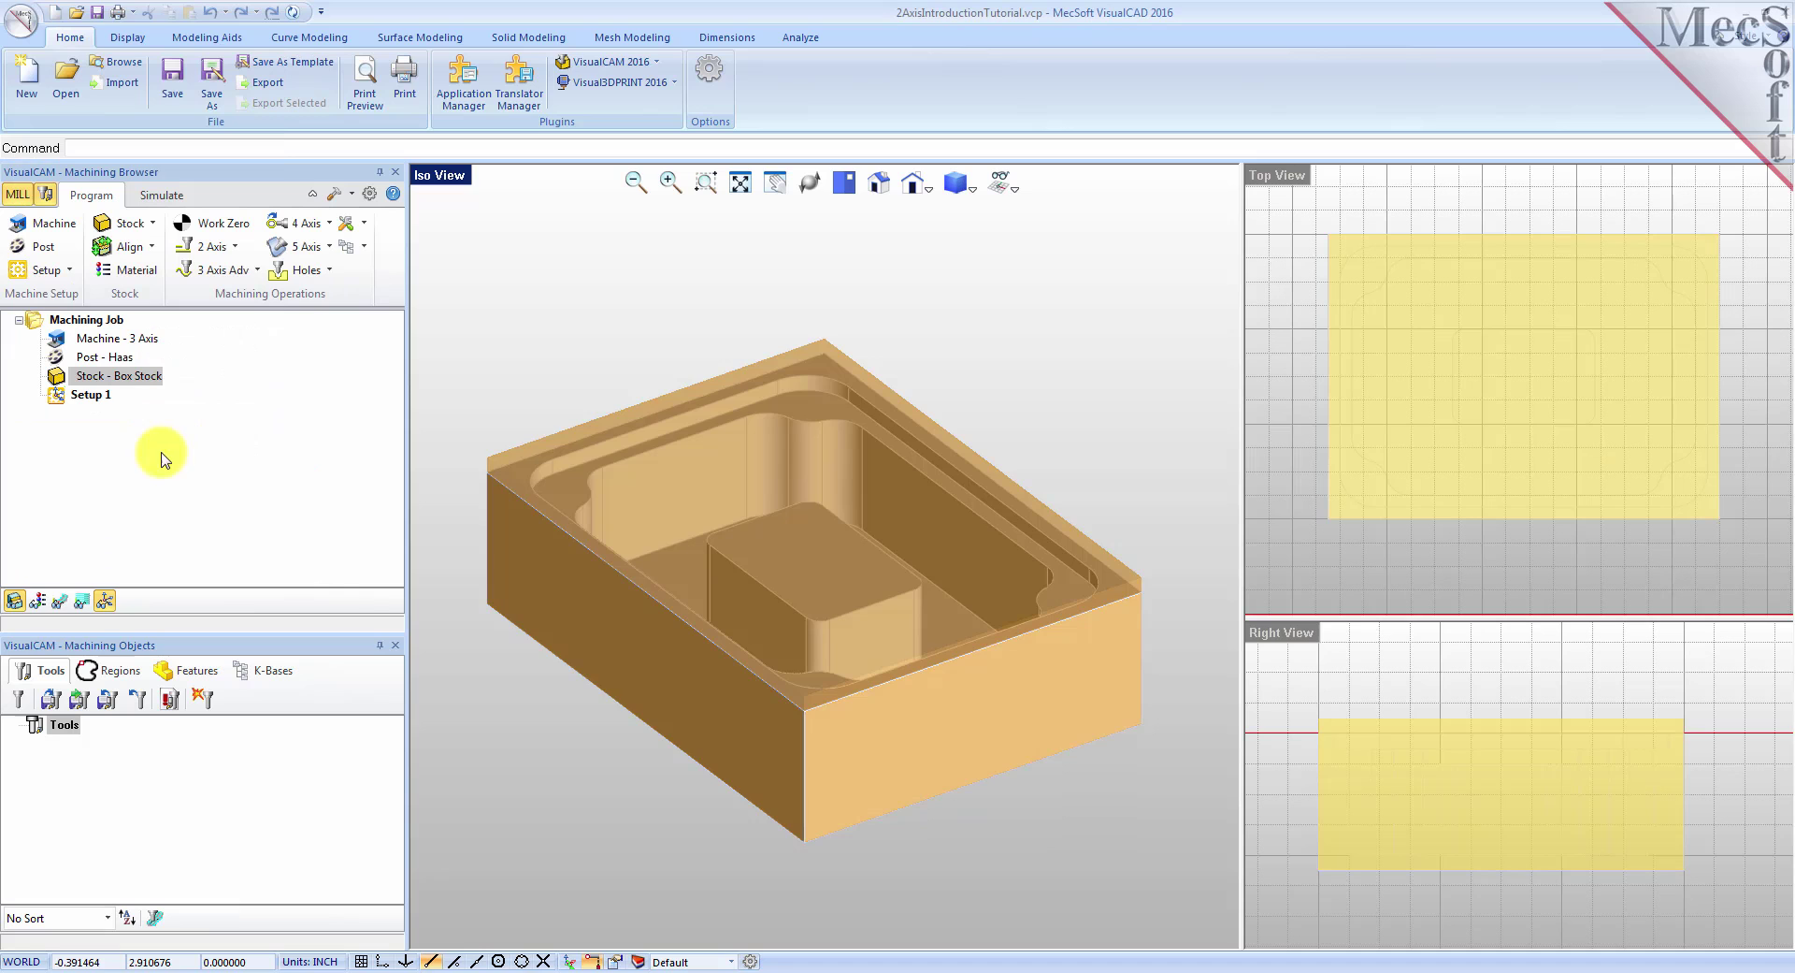
Step: Assign ALUMINUM - 6061 from the FeedsSpeedsDataINCH.xml material file as the stock material
middle_drag(878, 792, 849, 640)
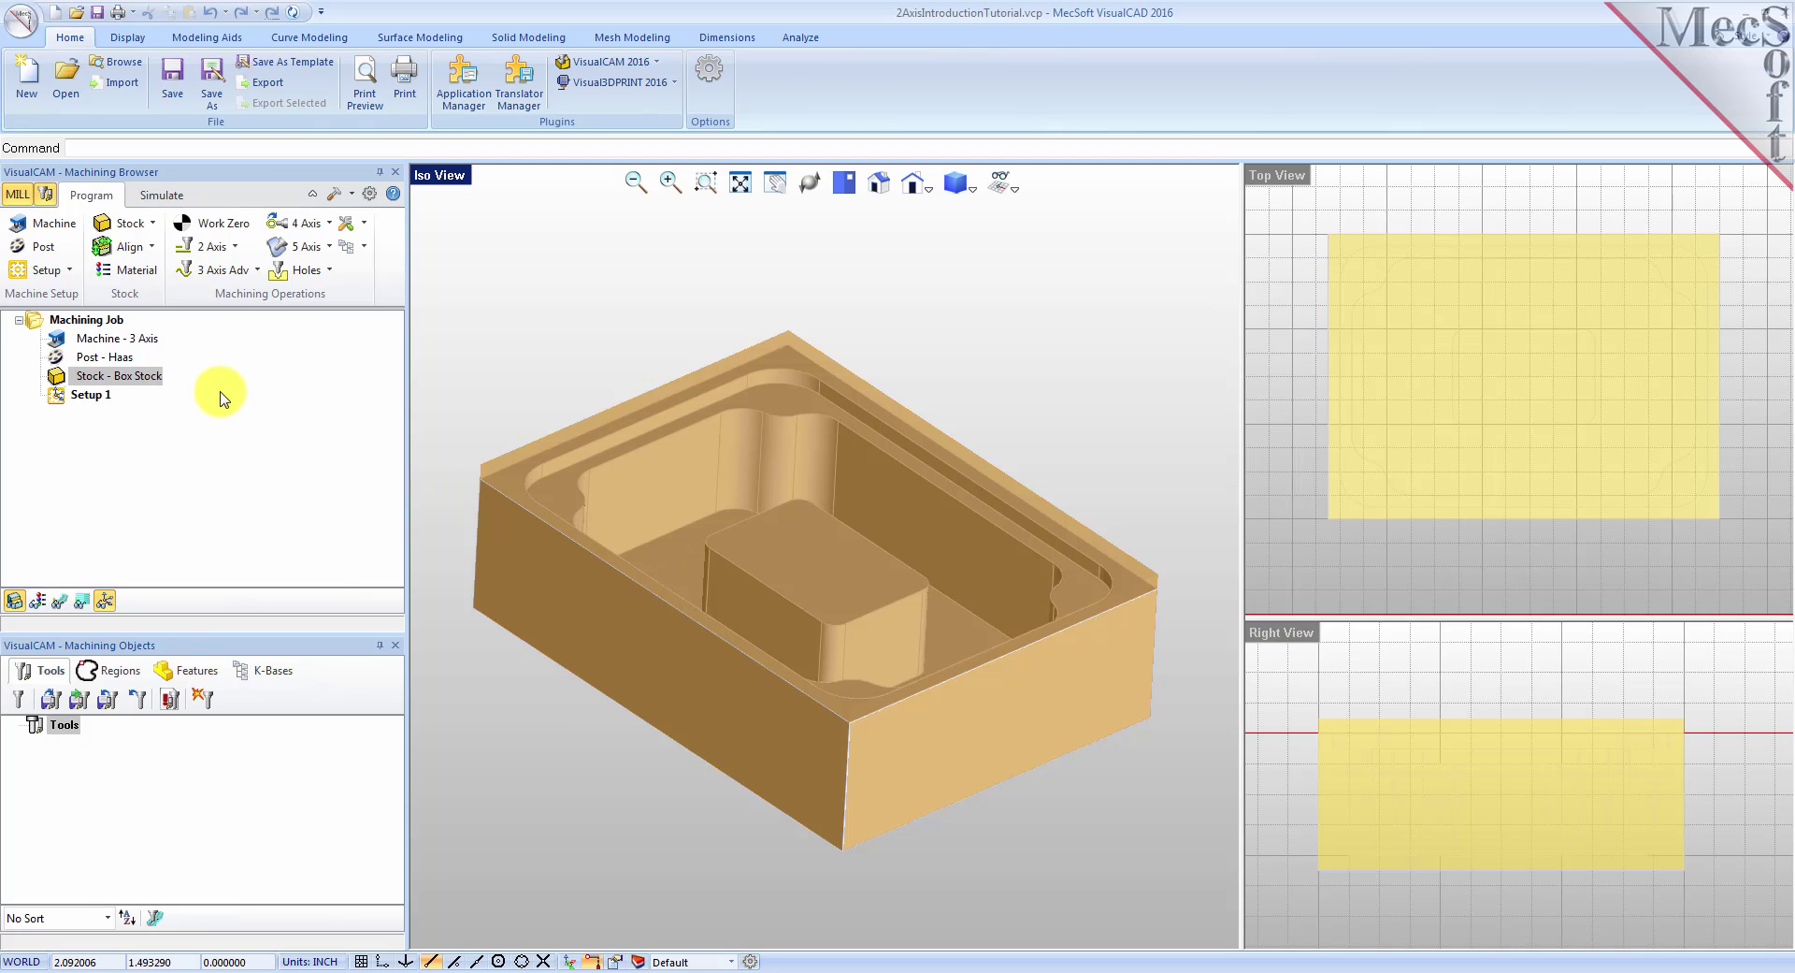
click(138, 276)
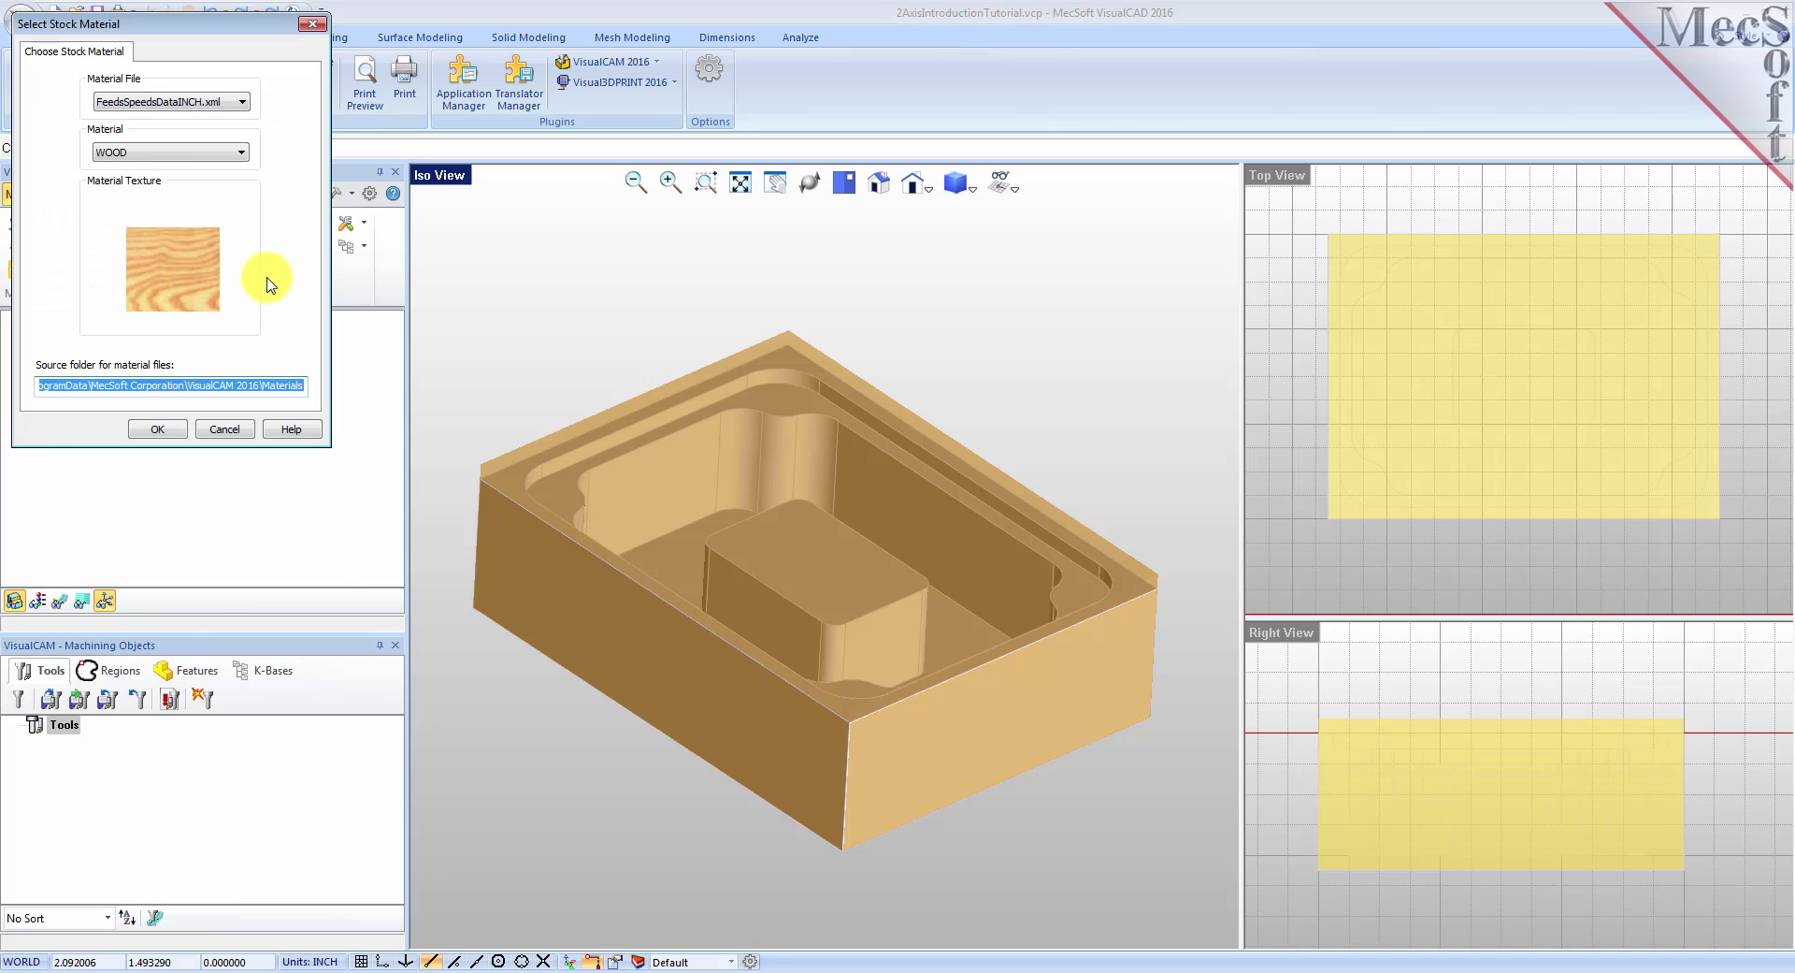
click(241, 152)
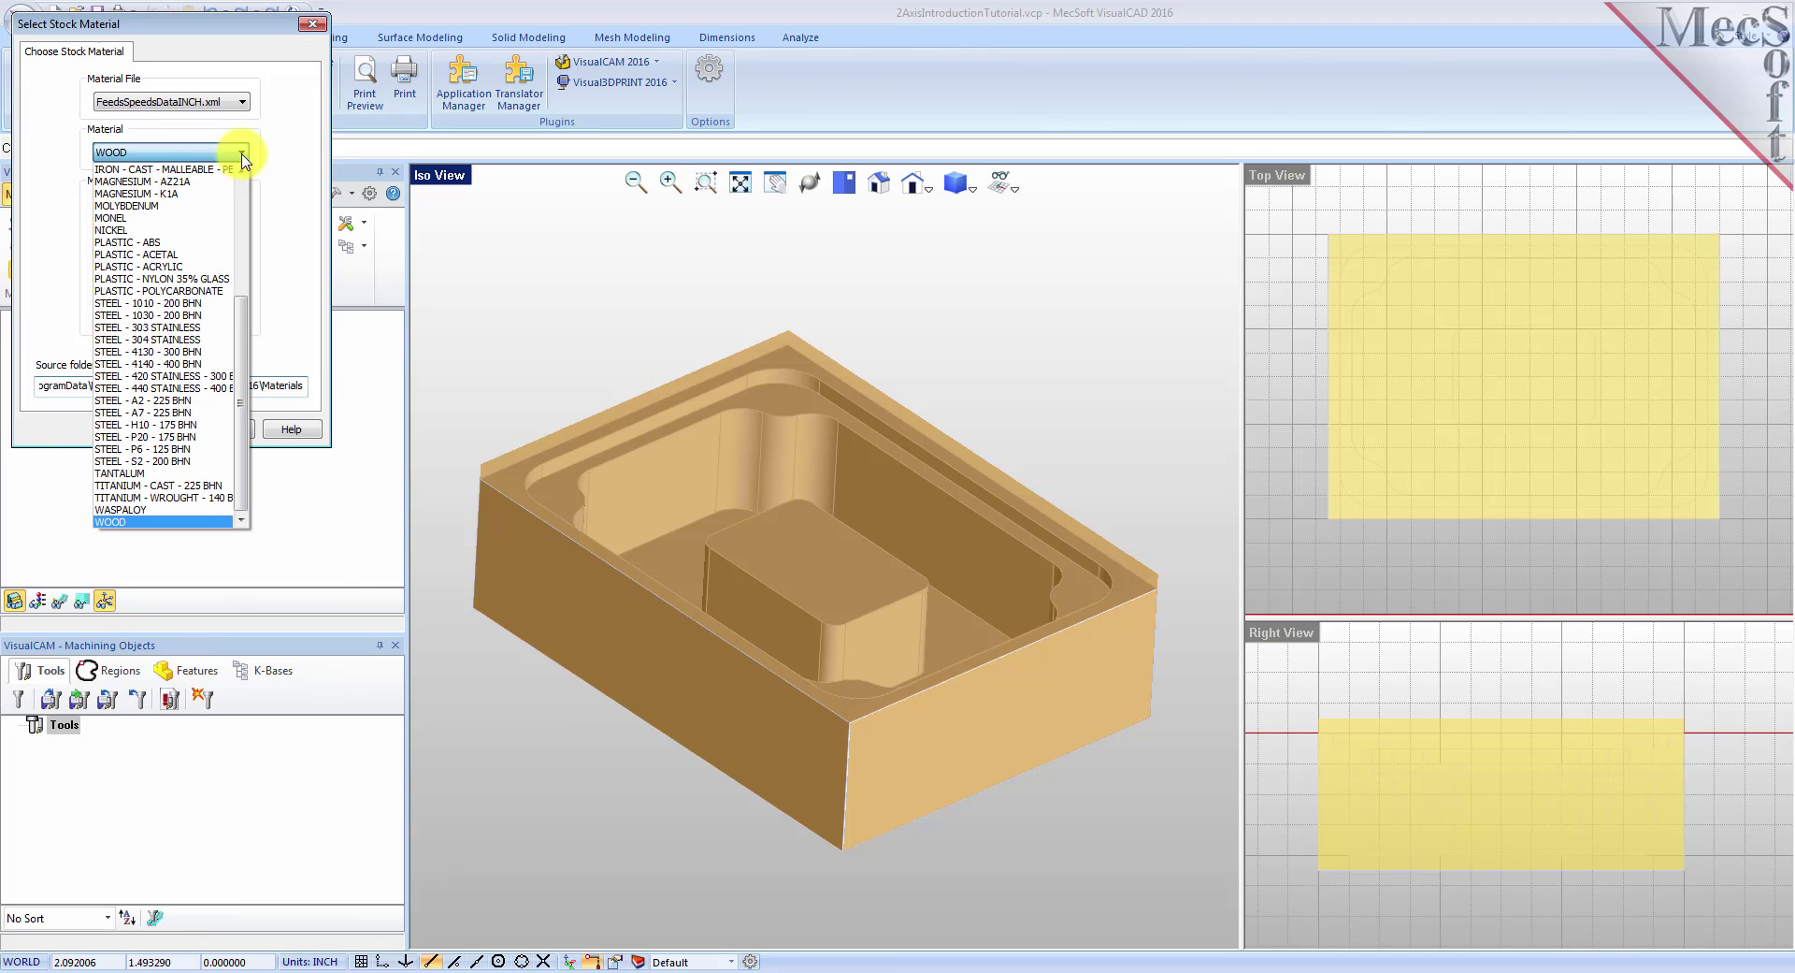
drag(239, 328, 252, 88)
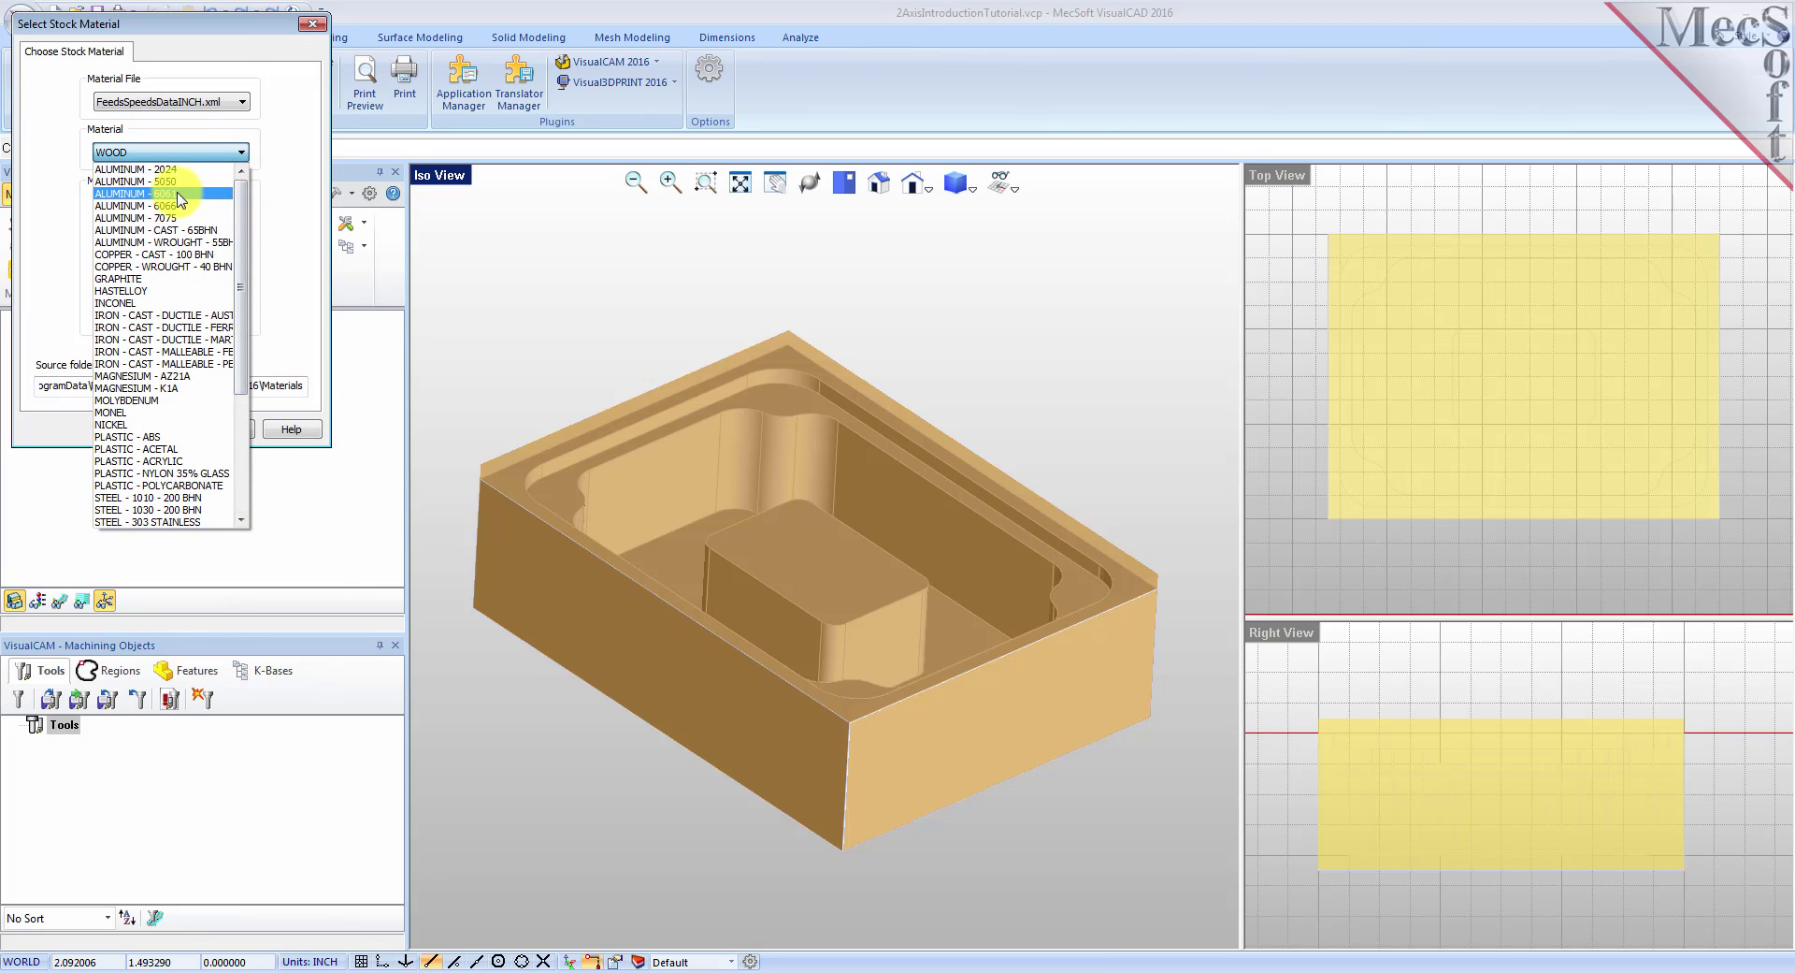
click(181, 194)
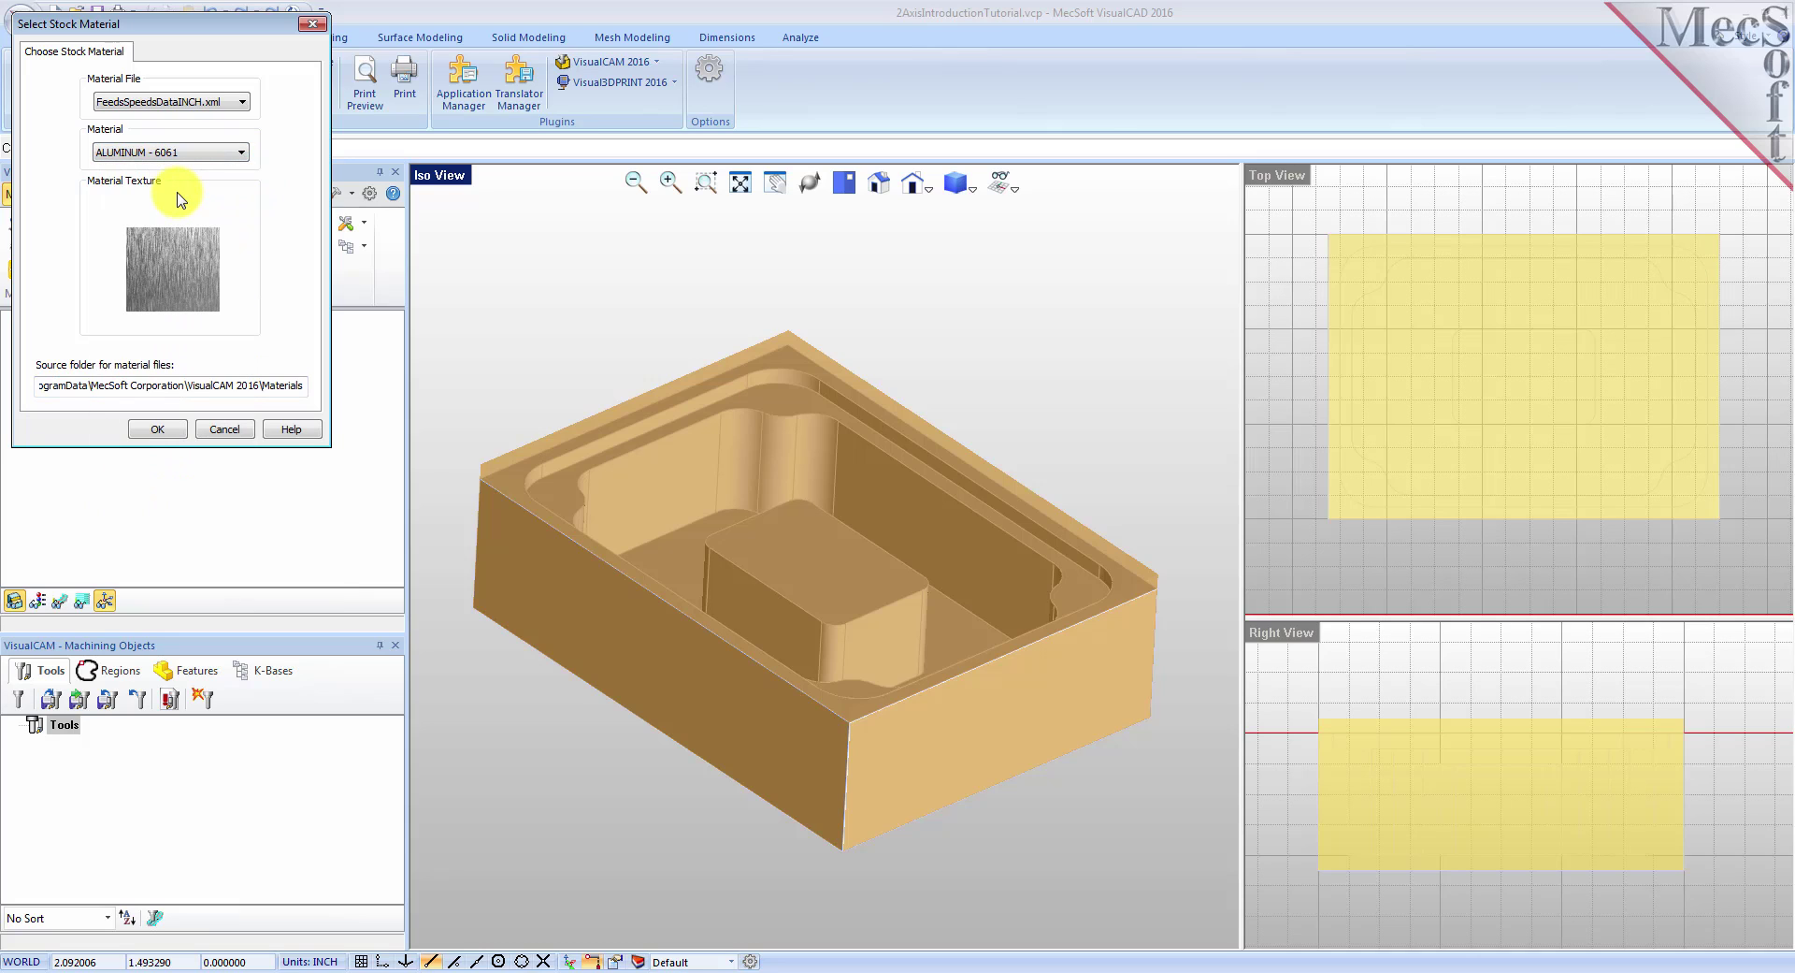
click(159, 430)
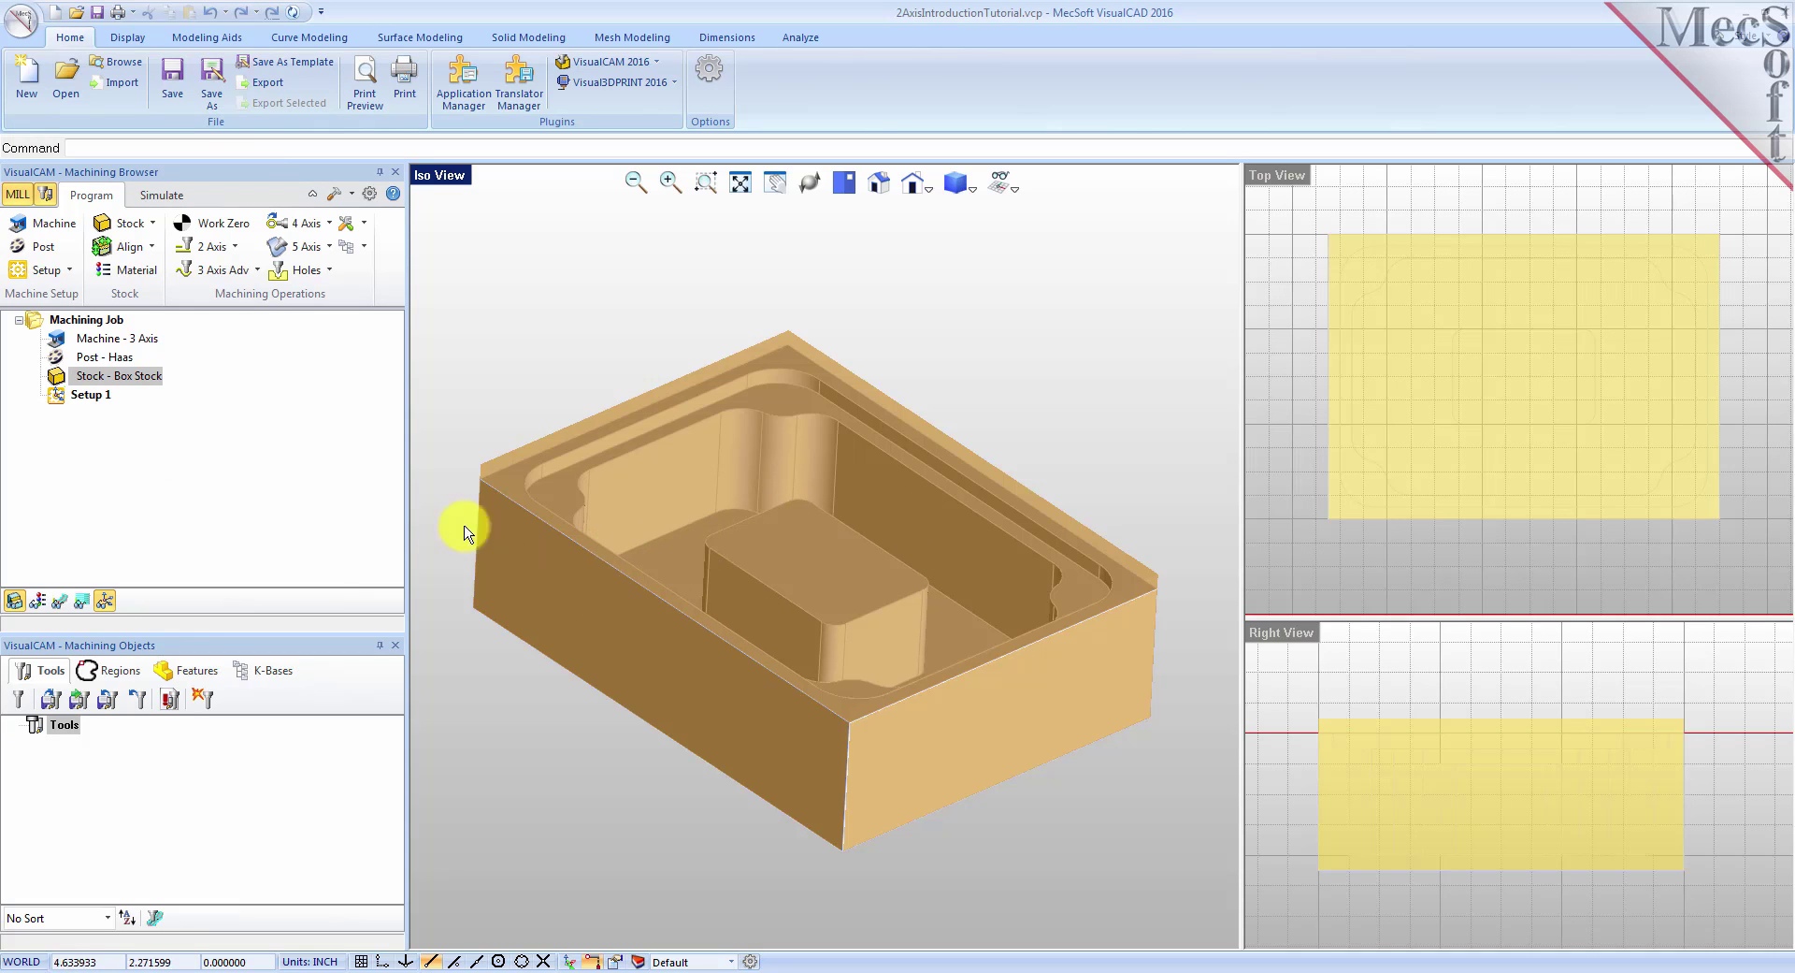
Step: Preview the assigned material texture on the part and stock, and restore the plain display
click(38, 603)
click(38, 603)
click(37, 601)
right_drag(817, 664, 814, 665)
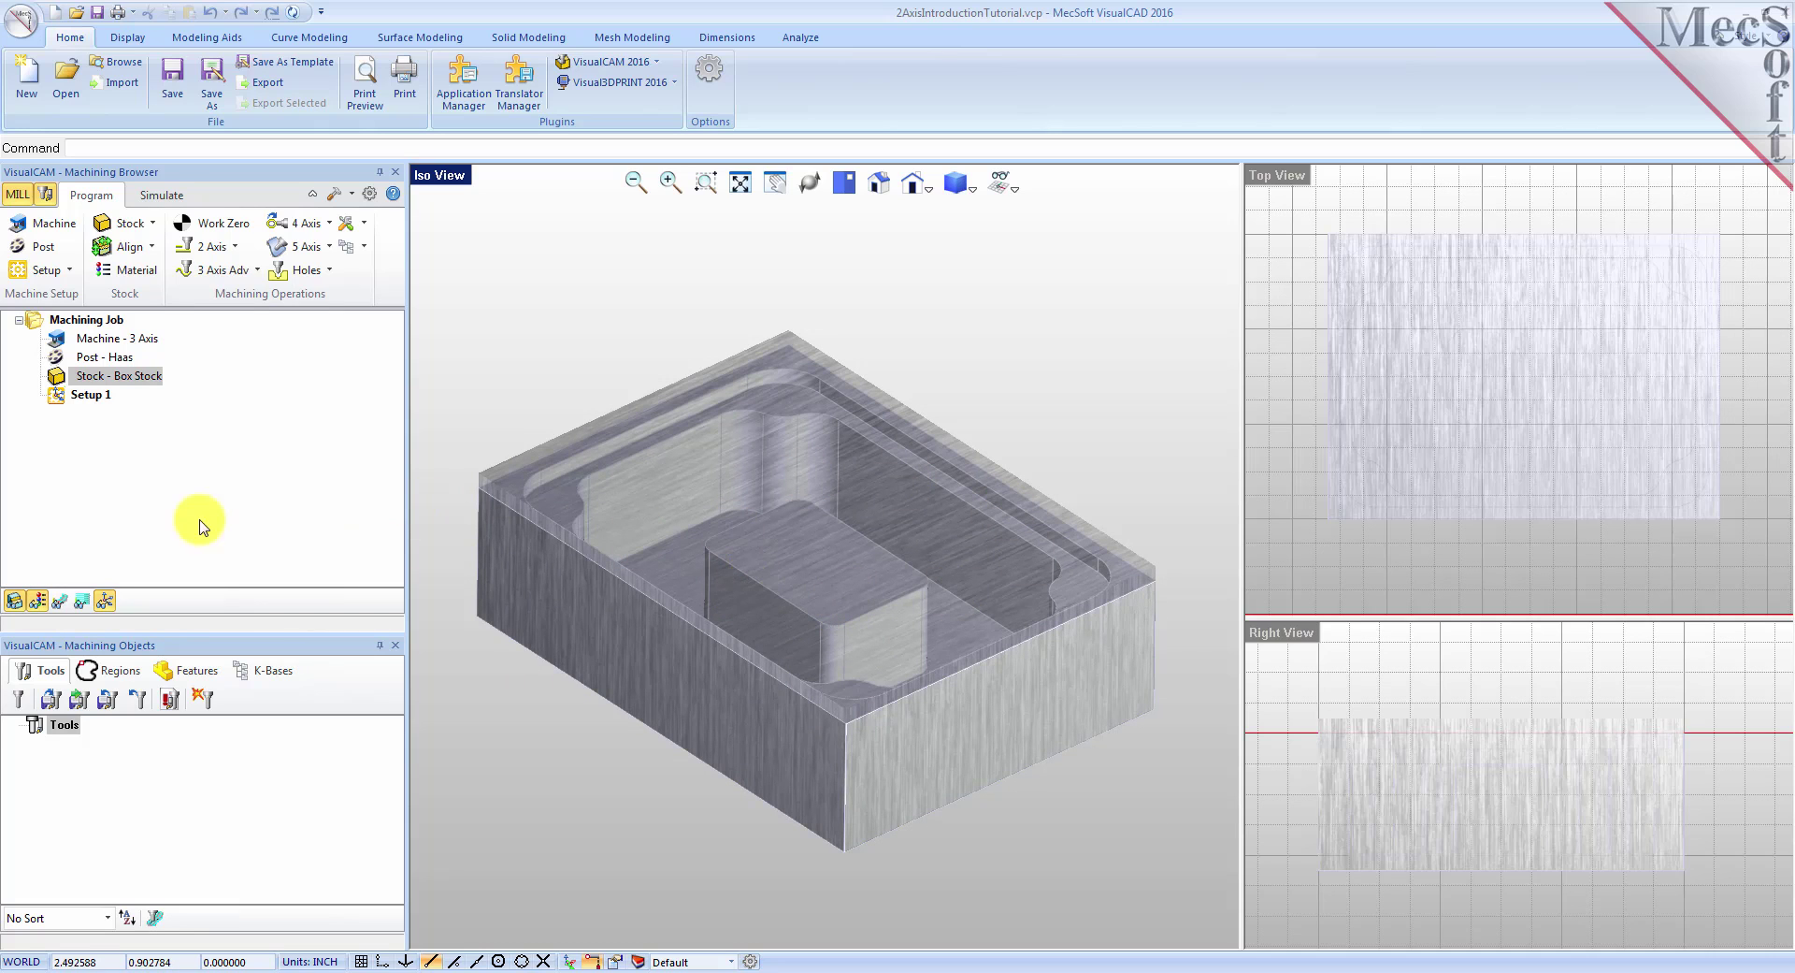
click(39, 606)
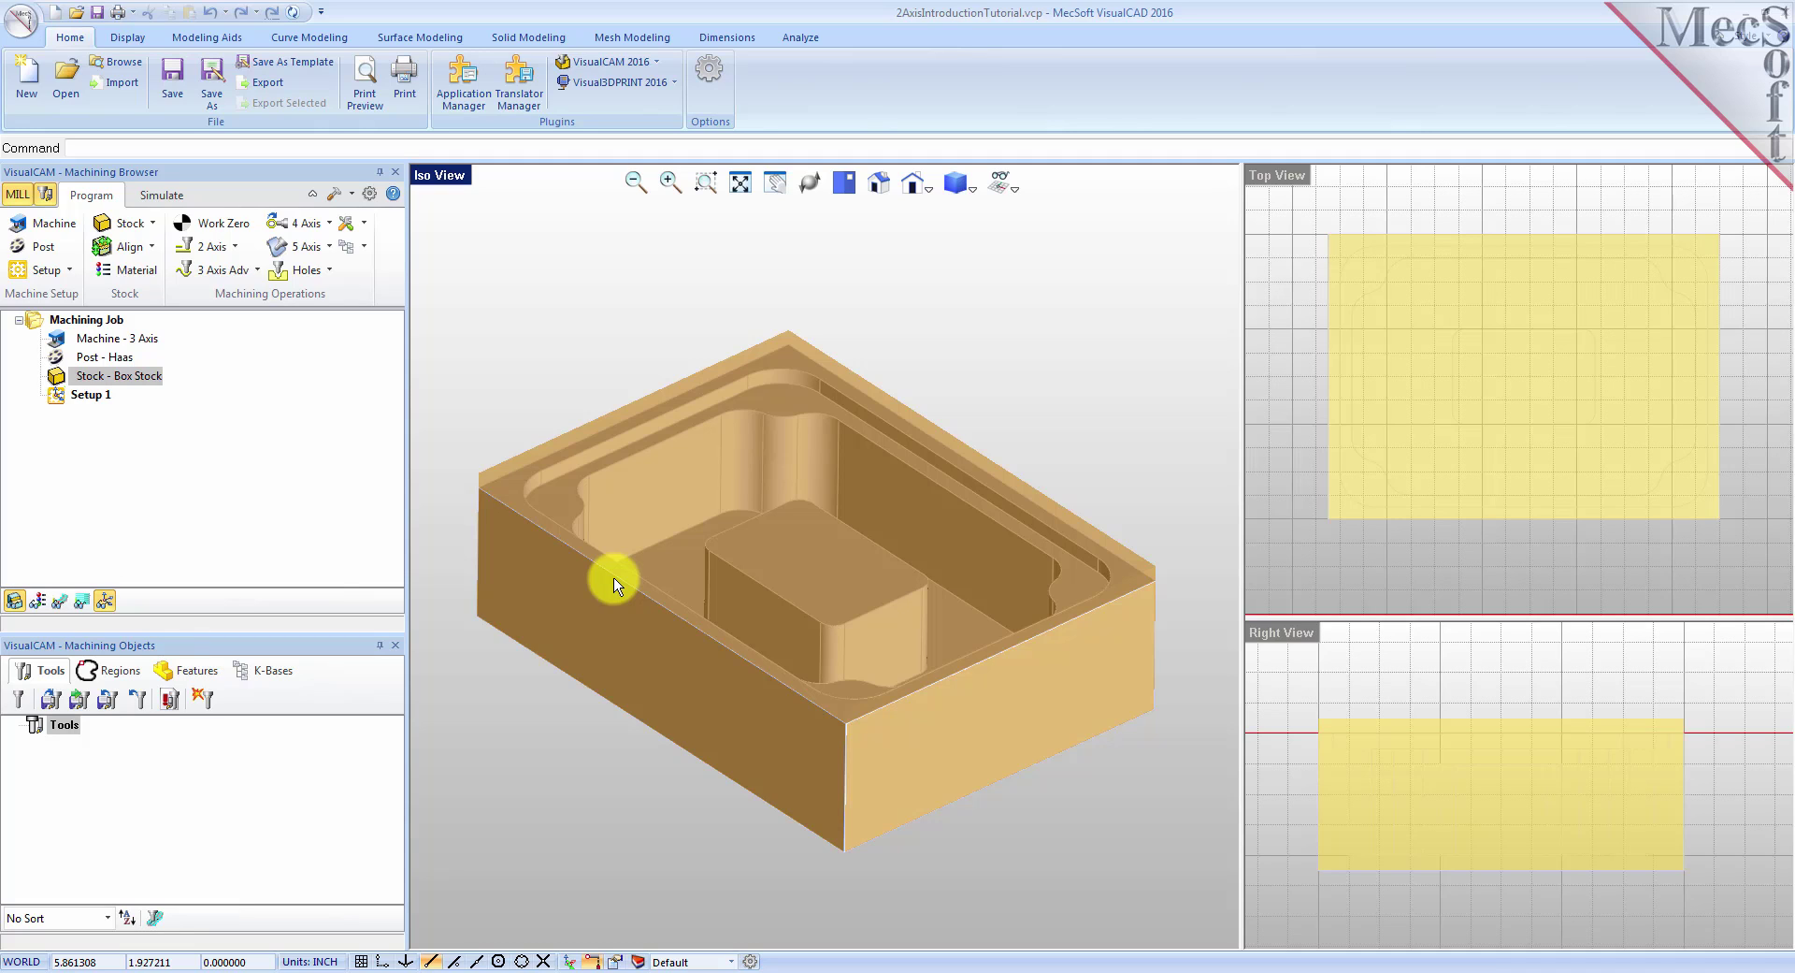
Step: Set the world coordinate system origin to the stock box at the Highest Z face, South West position
click(150, 249)
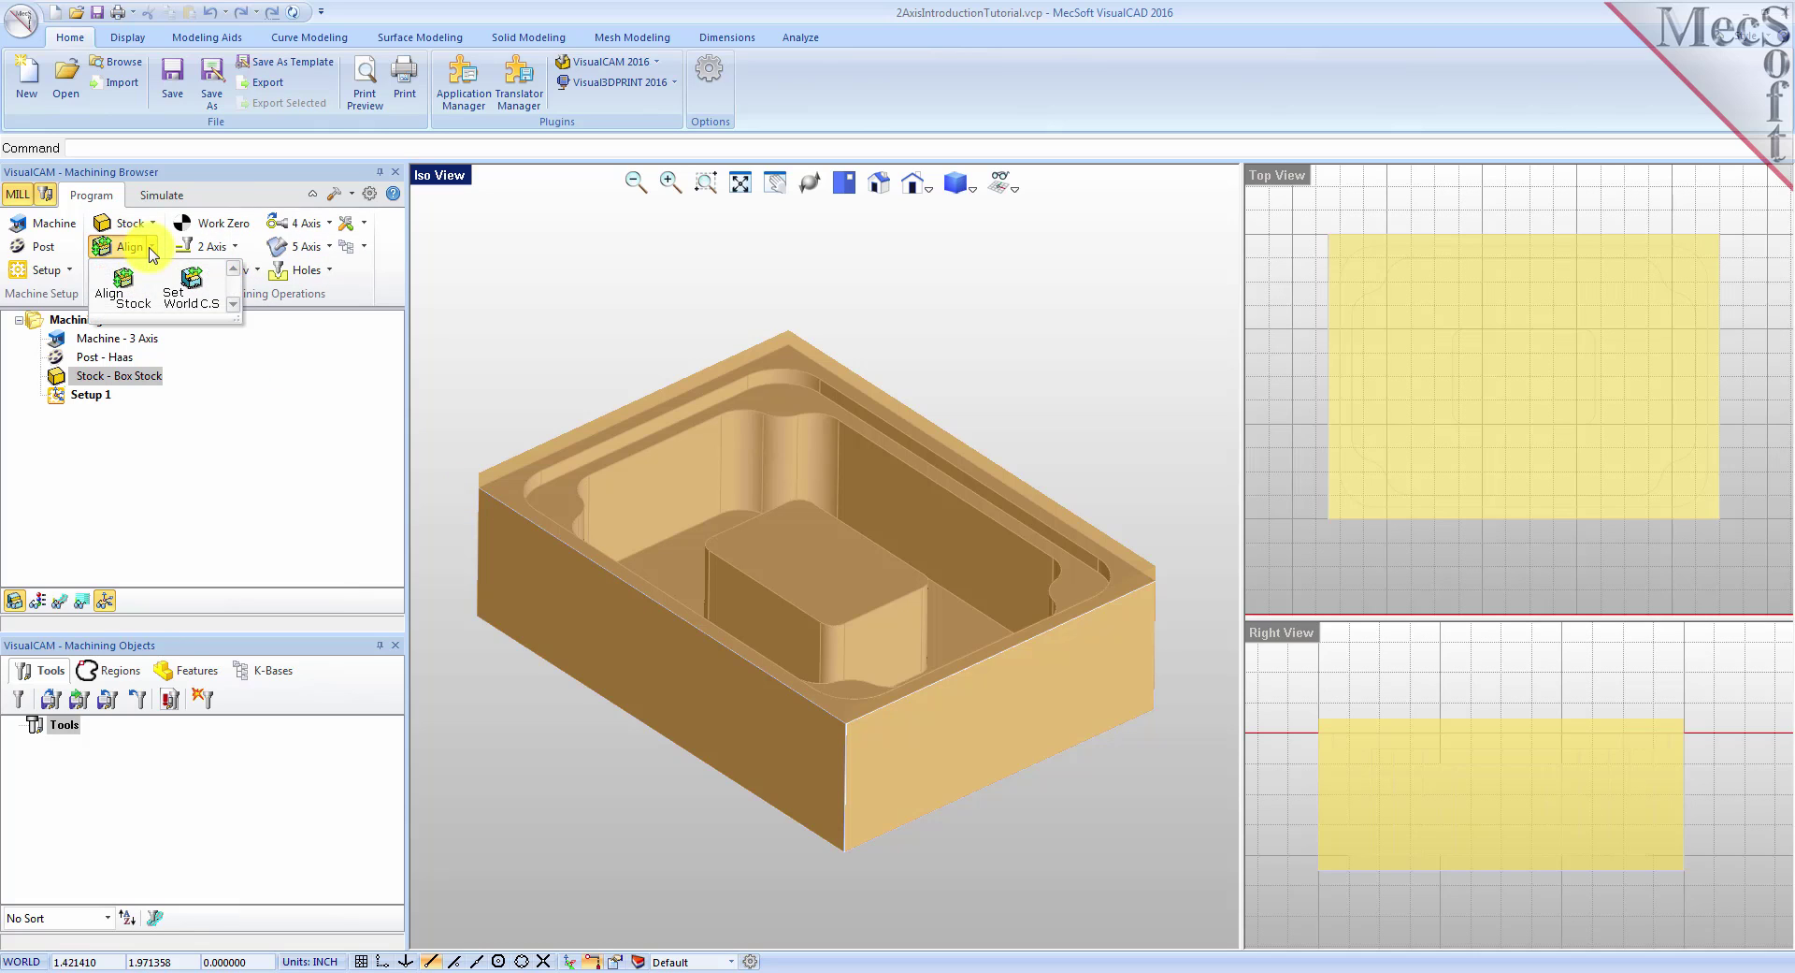
click(190, 288)
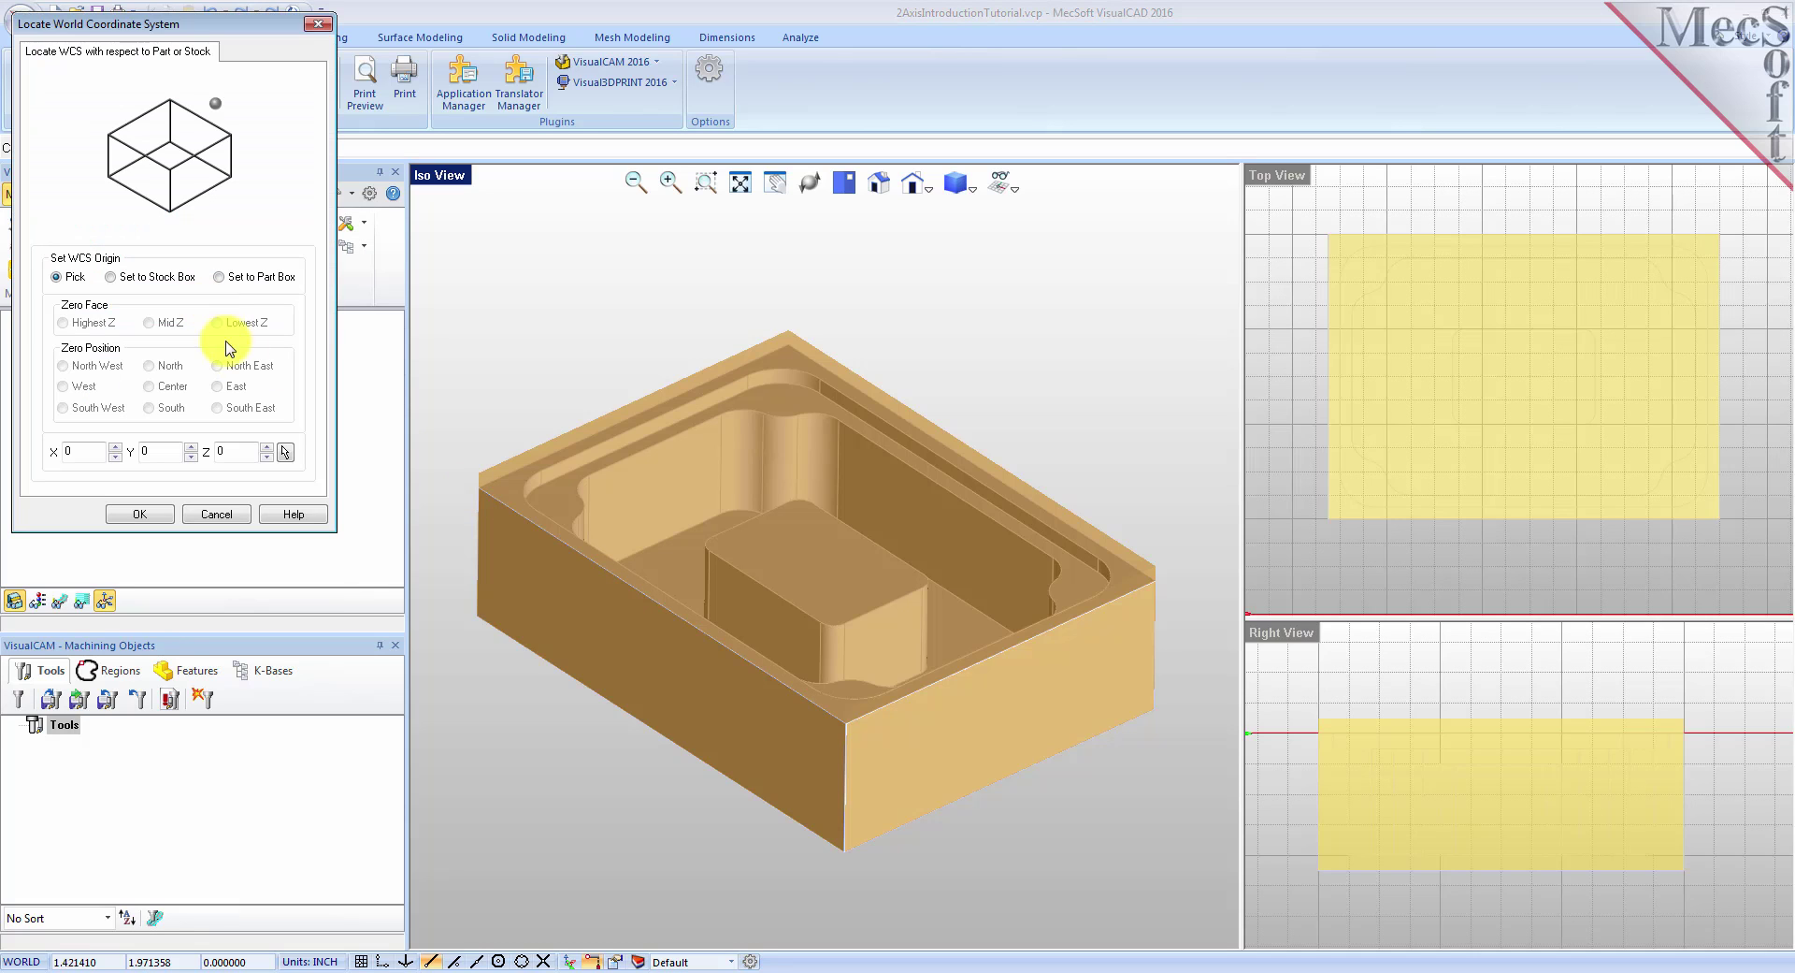
click(112, 277)
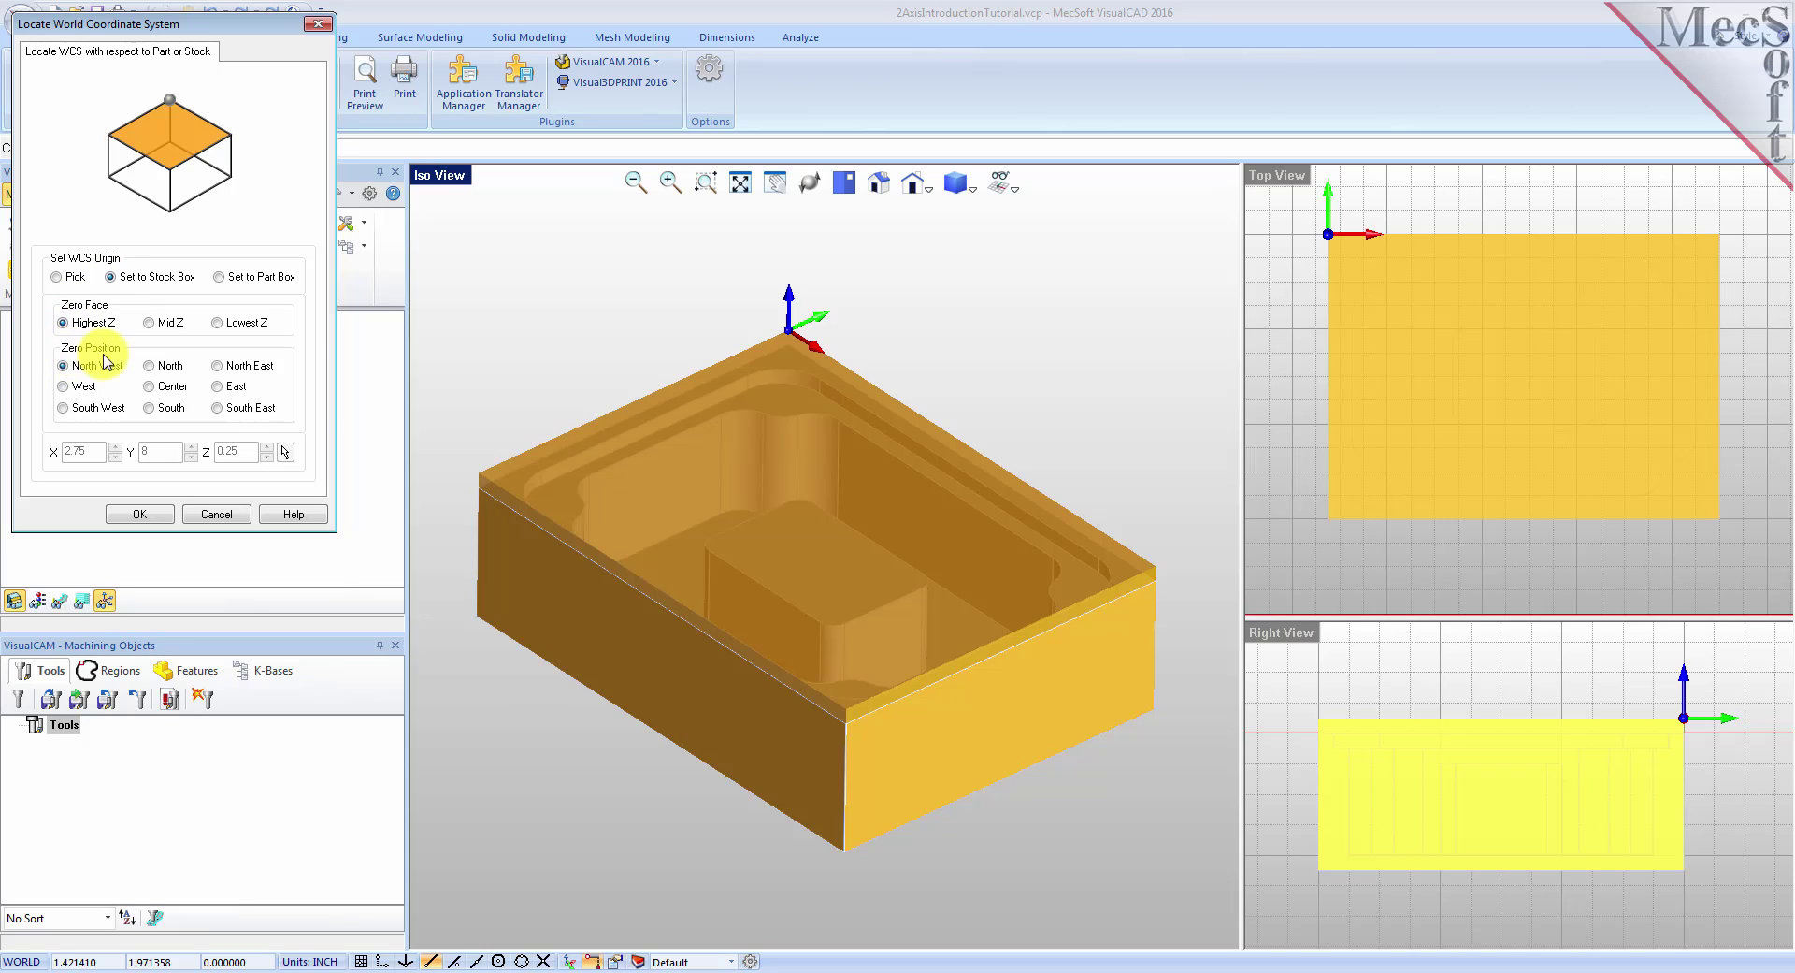
click(63, 408)
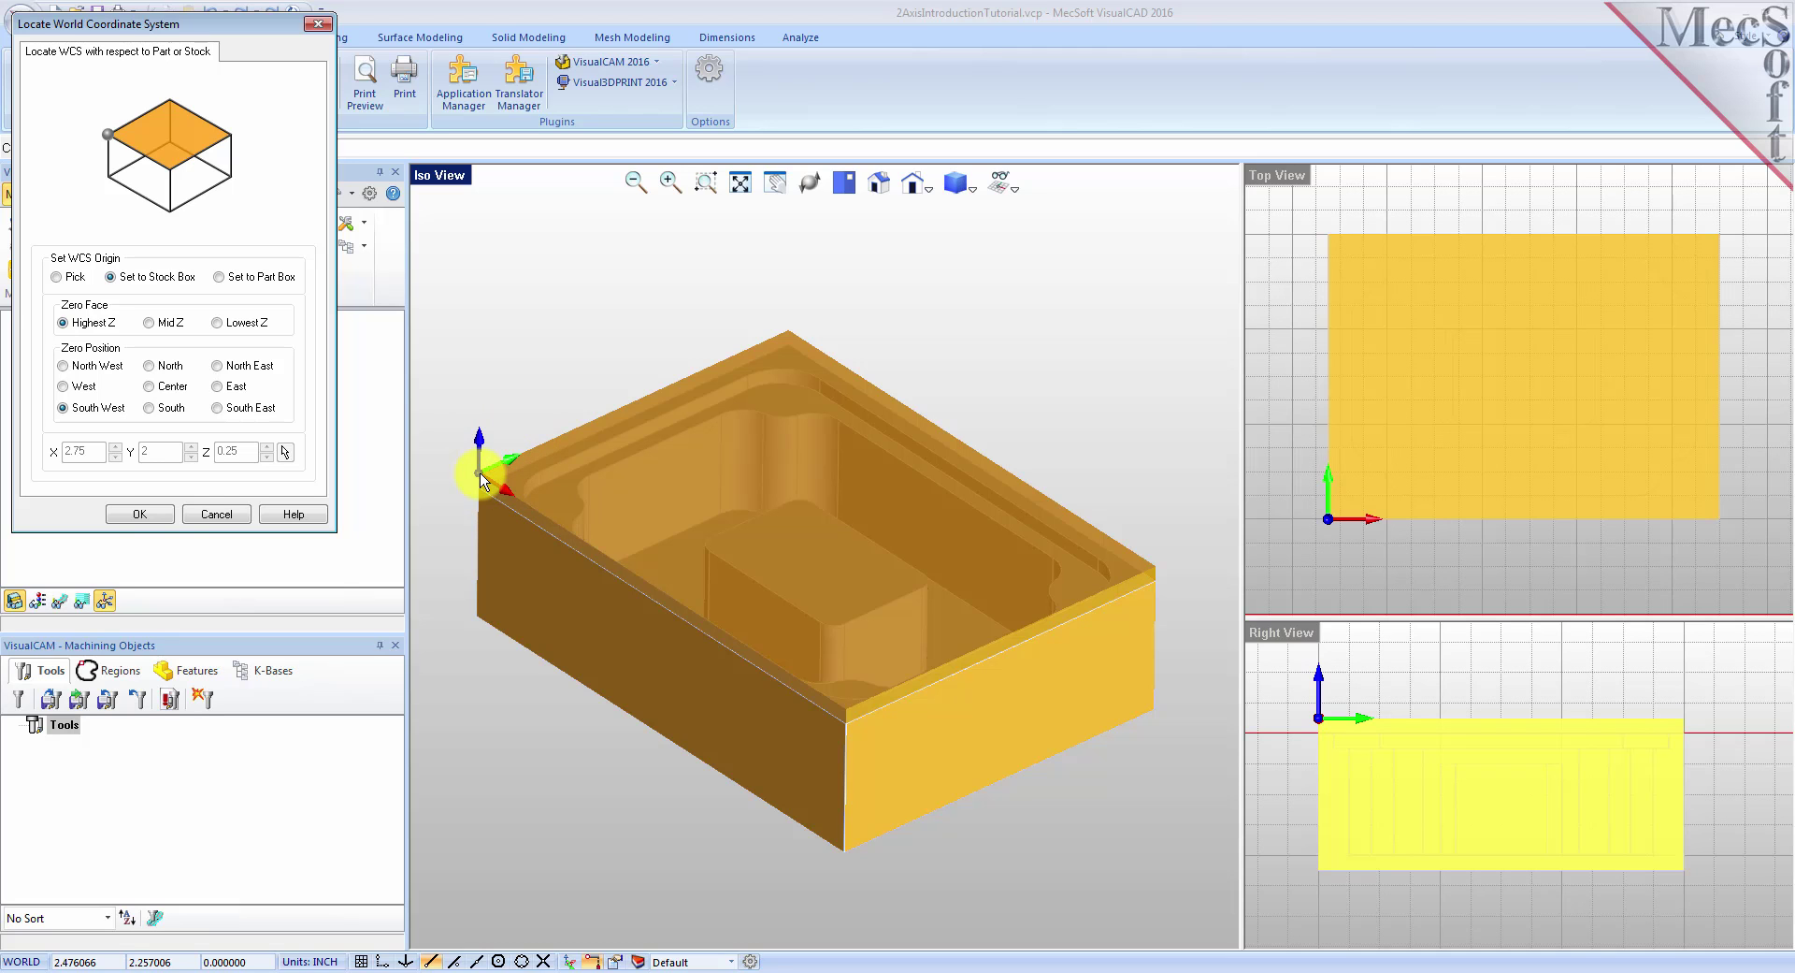
click(145, 513)
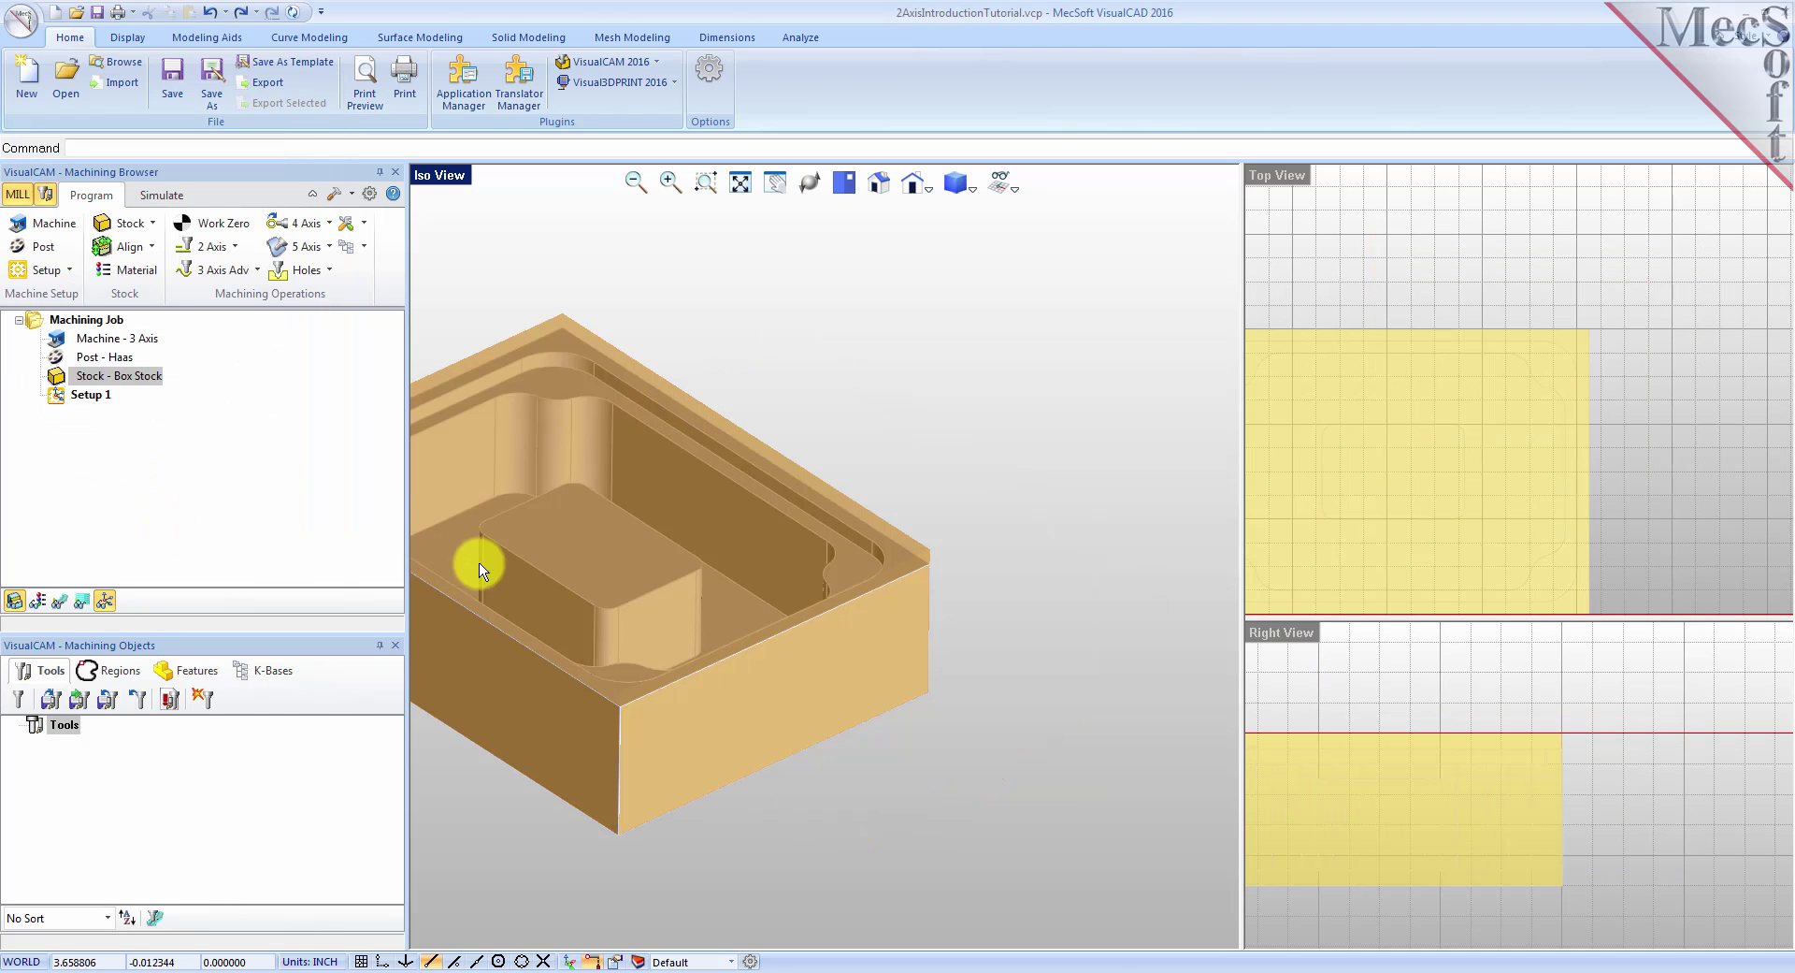
click(740, 182)
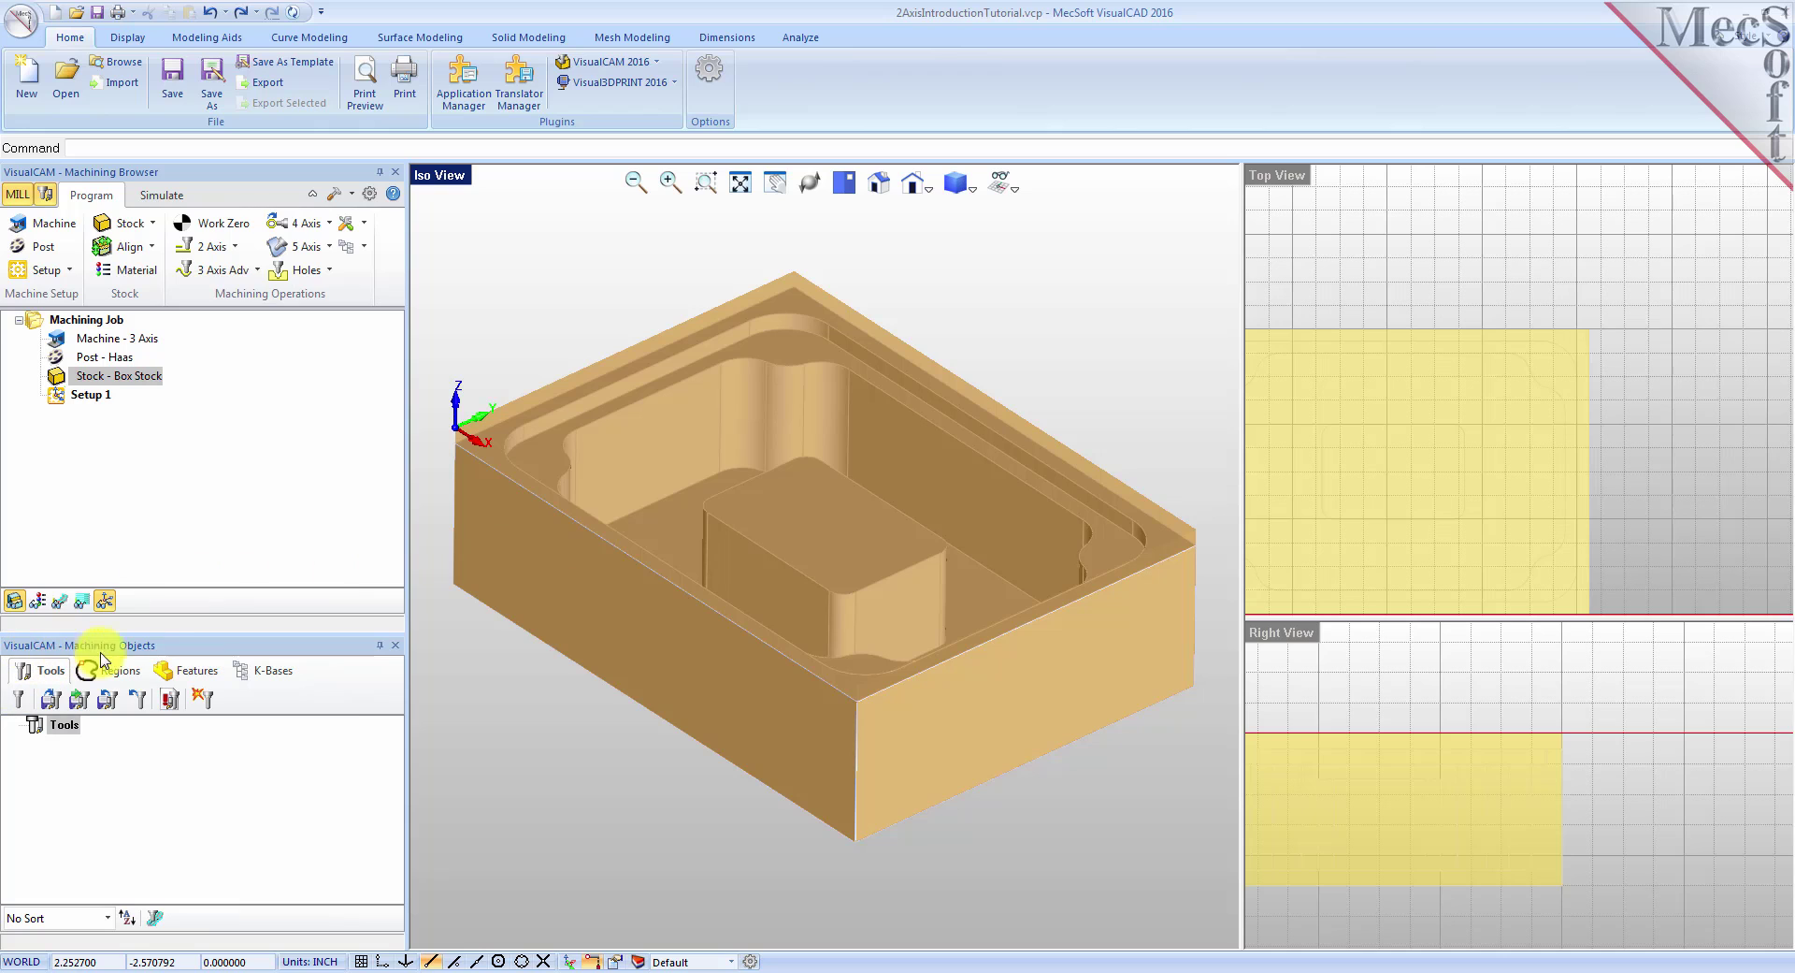
Step: Load the tools from the knowledge base file 2AxisIntroductionTutorial.vkb in the VisualCAM 2016 Data folder
click(49, 701)
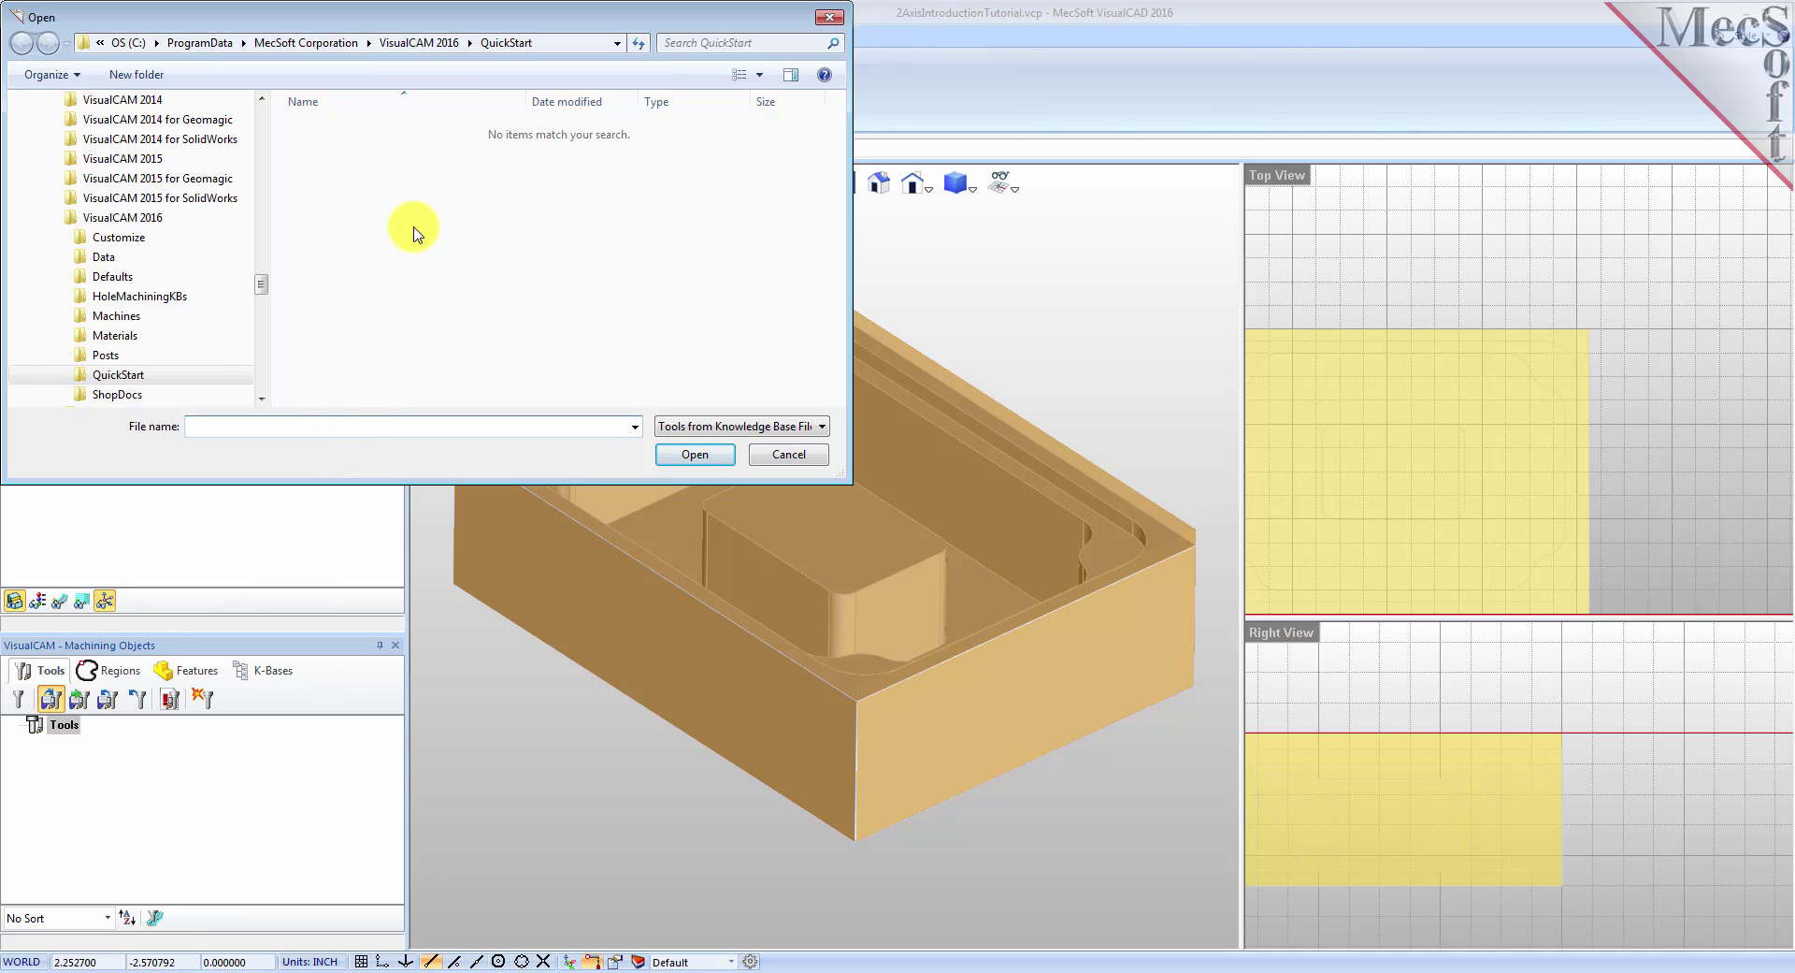
click(435, 45)
double_click(322, 150)
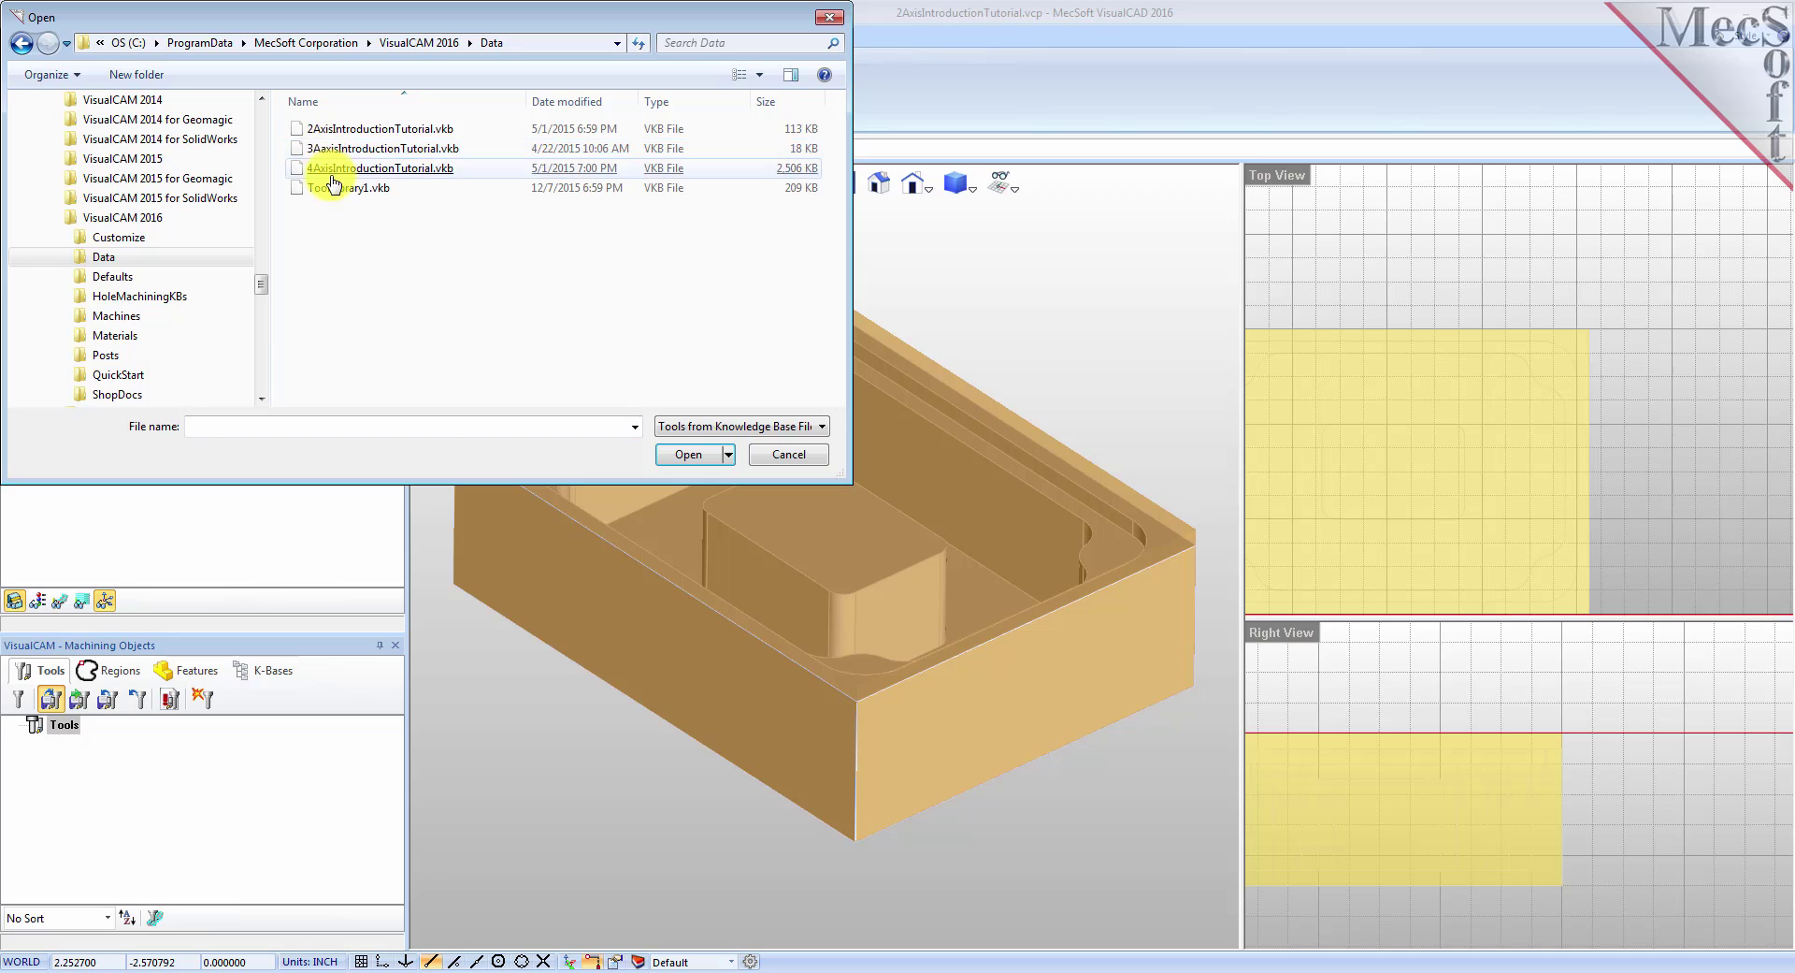
click(440, 139)
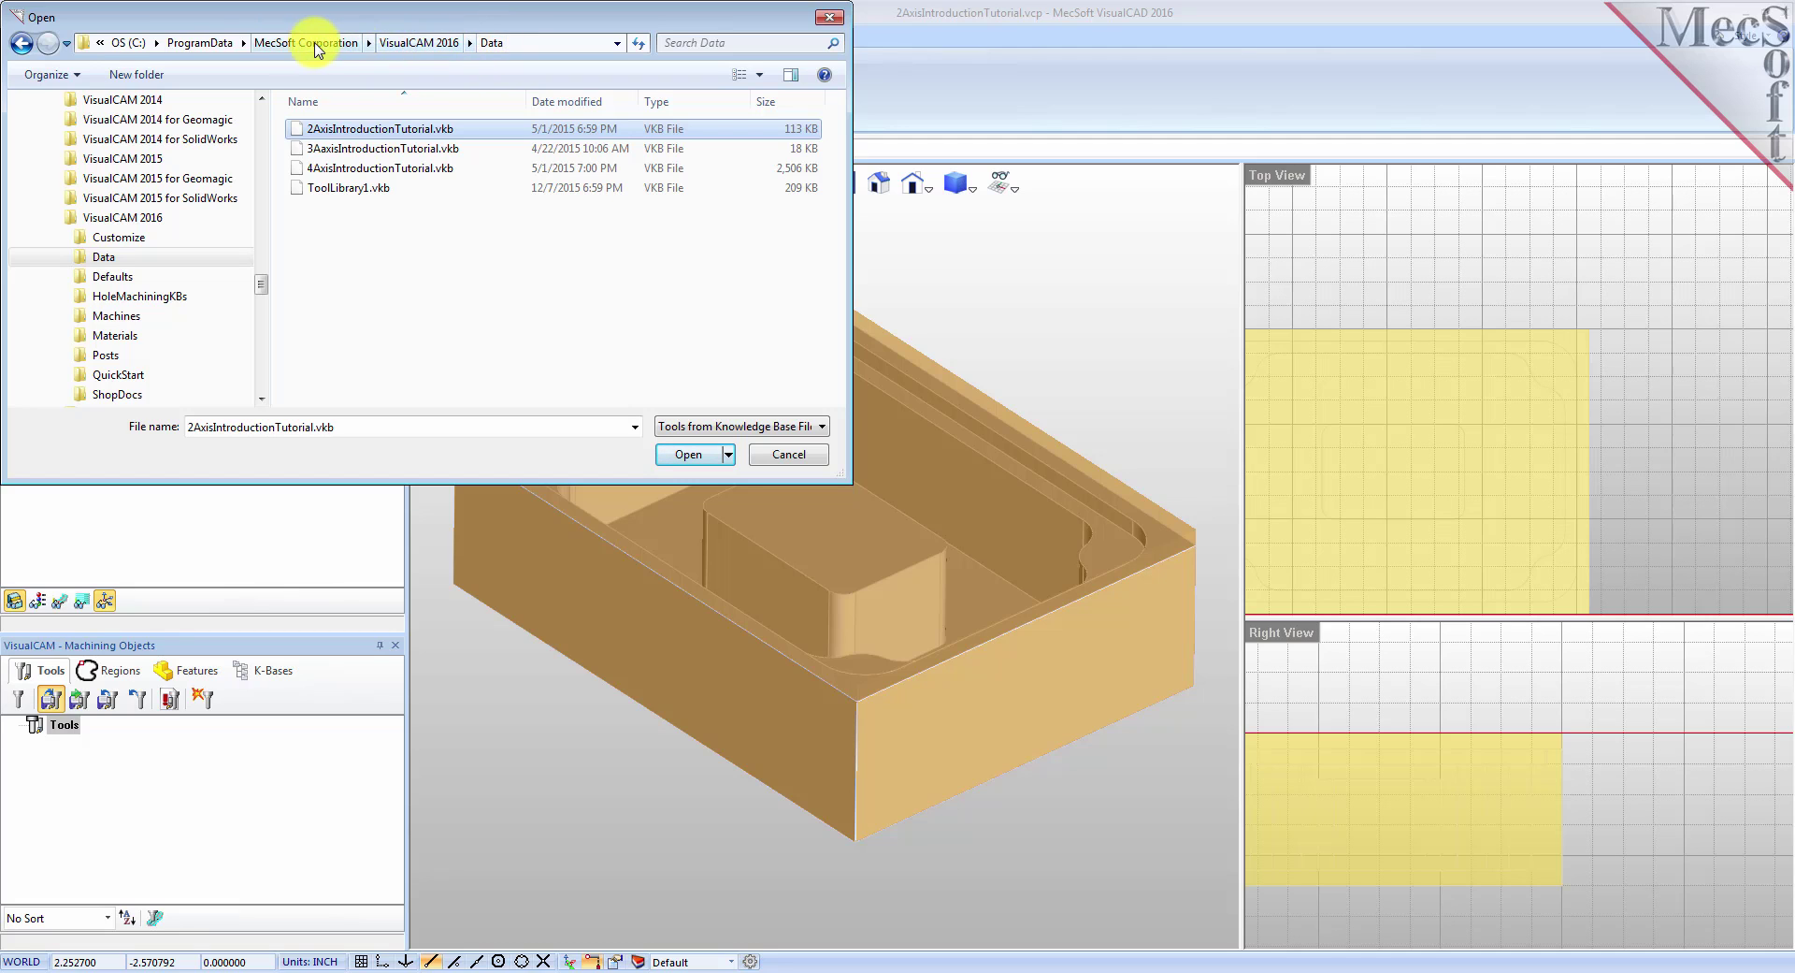
double_click(354, 131)
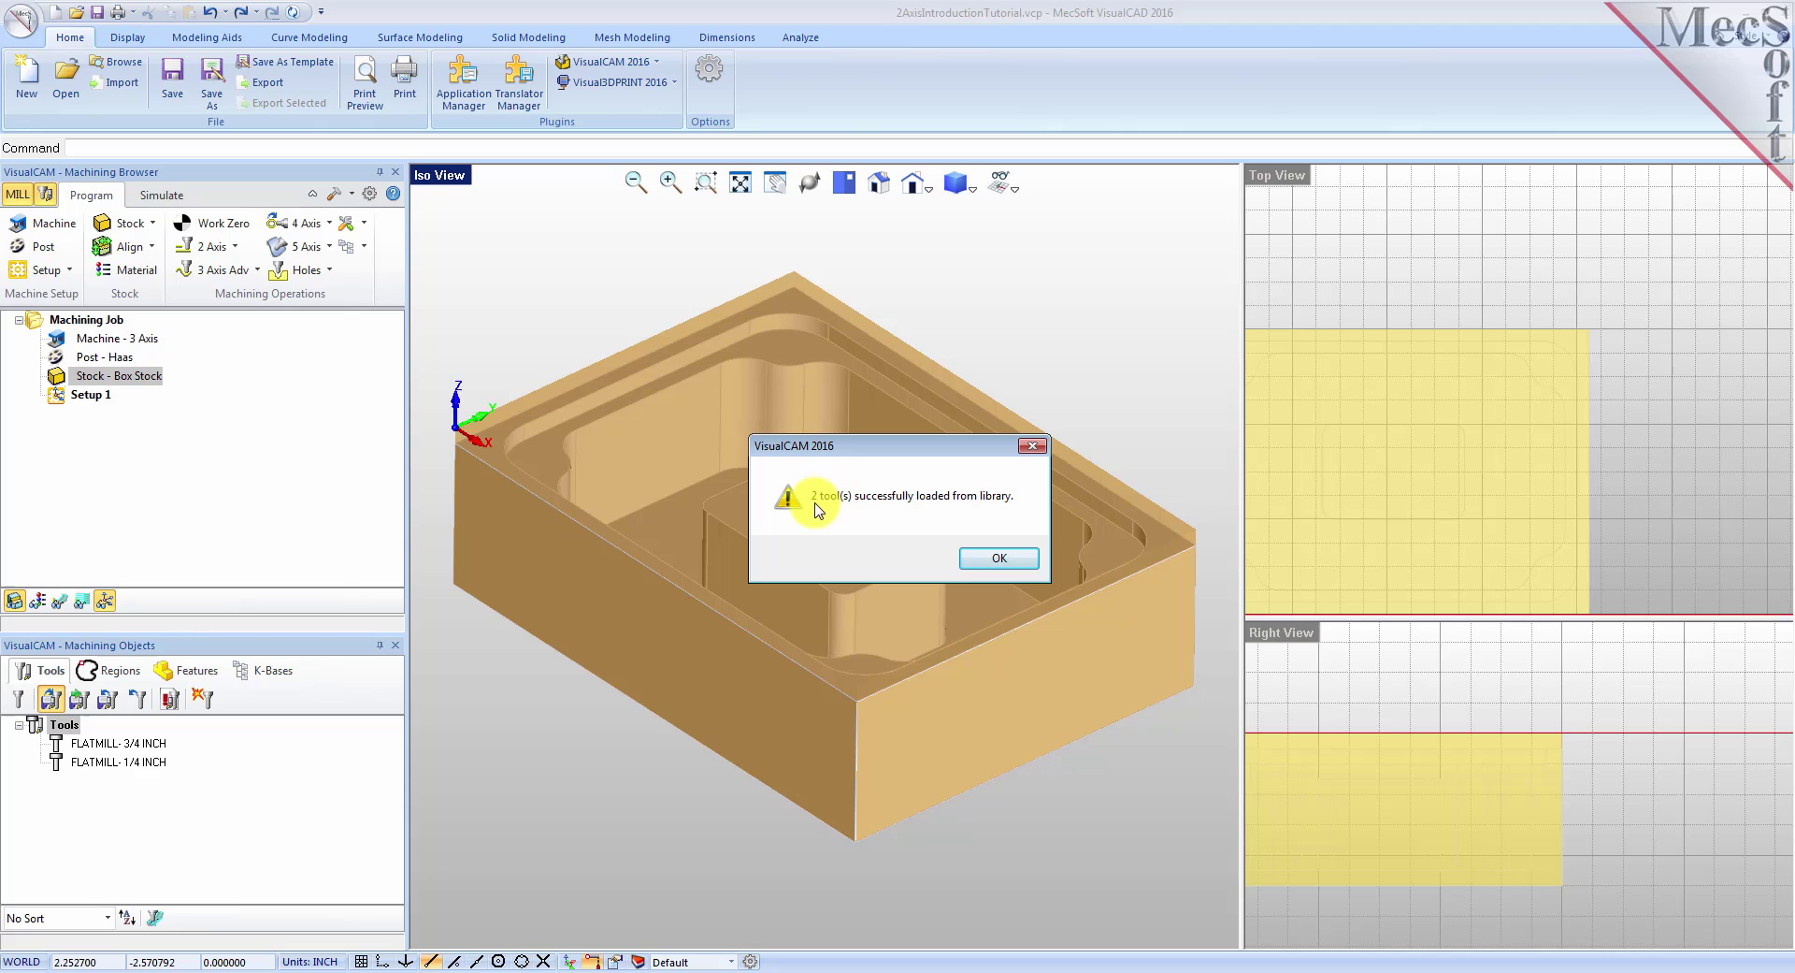
click(999, 557)
Step: Review the dimensions, properties, feeds and speeds of the 3/4 inch and 1/4 inch flat mills without editing them
click(129, 744)
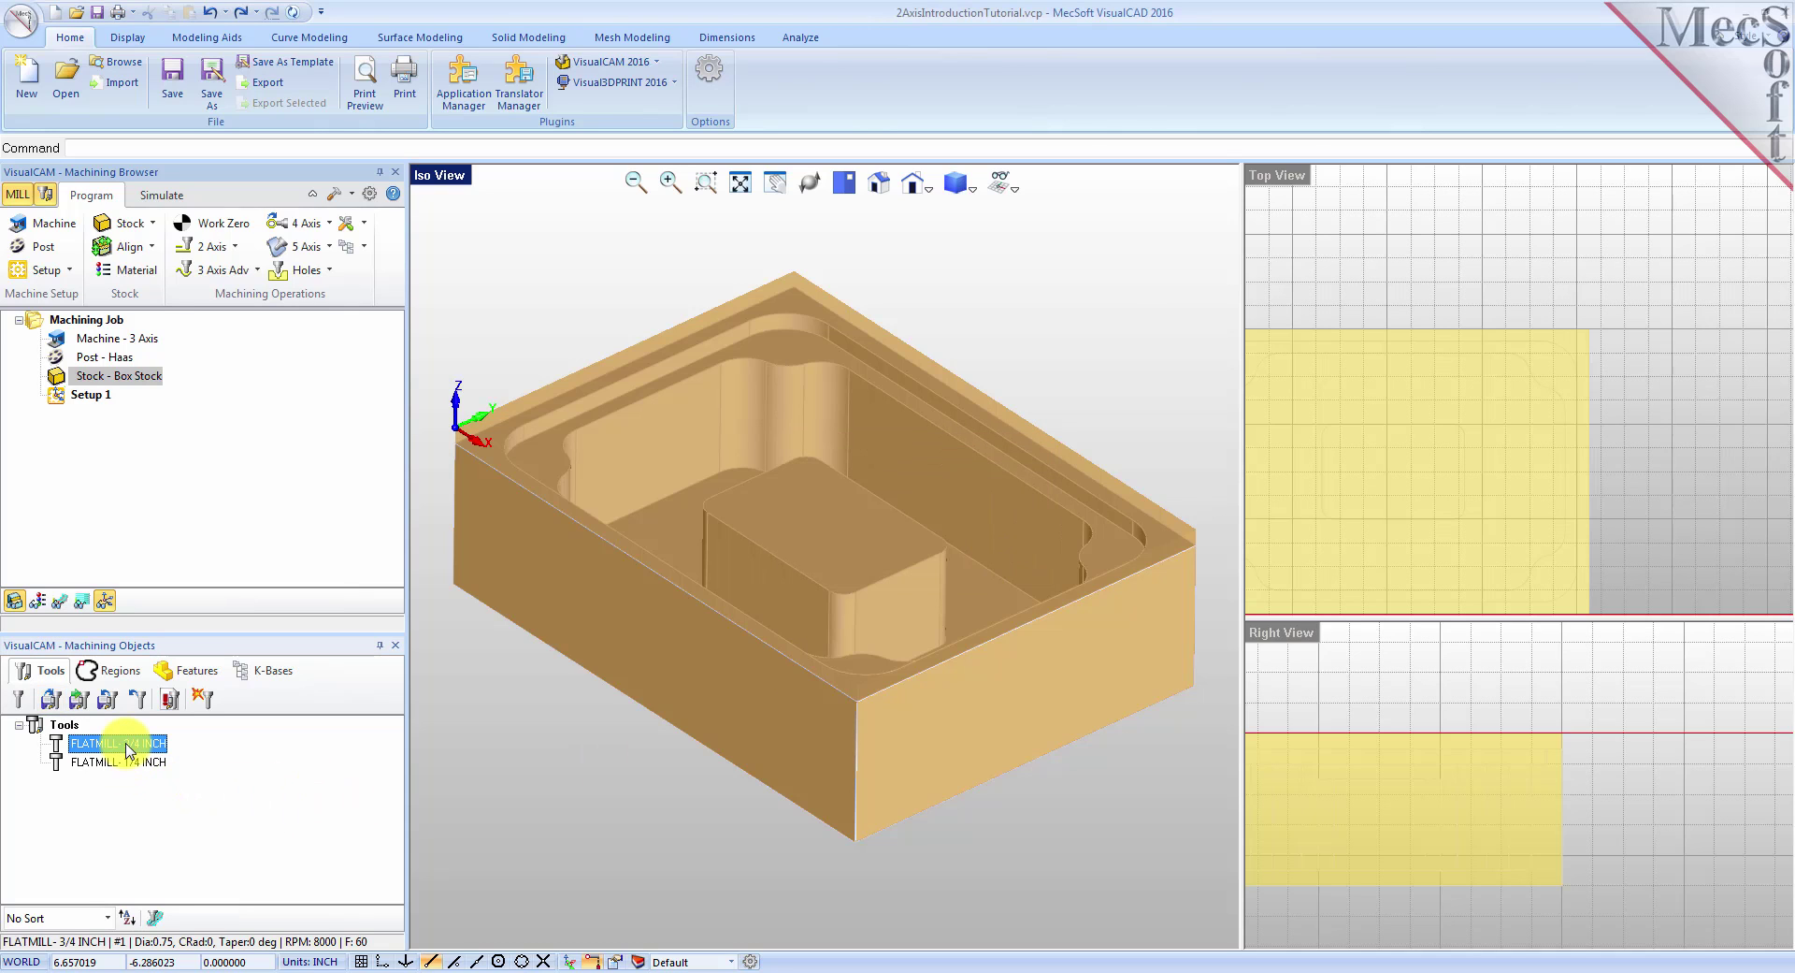
click(135, 762)
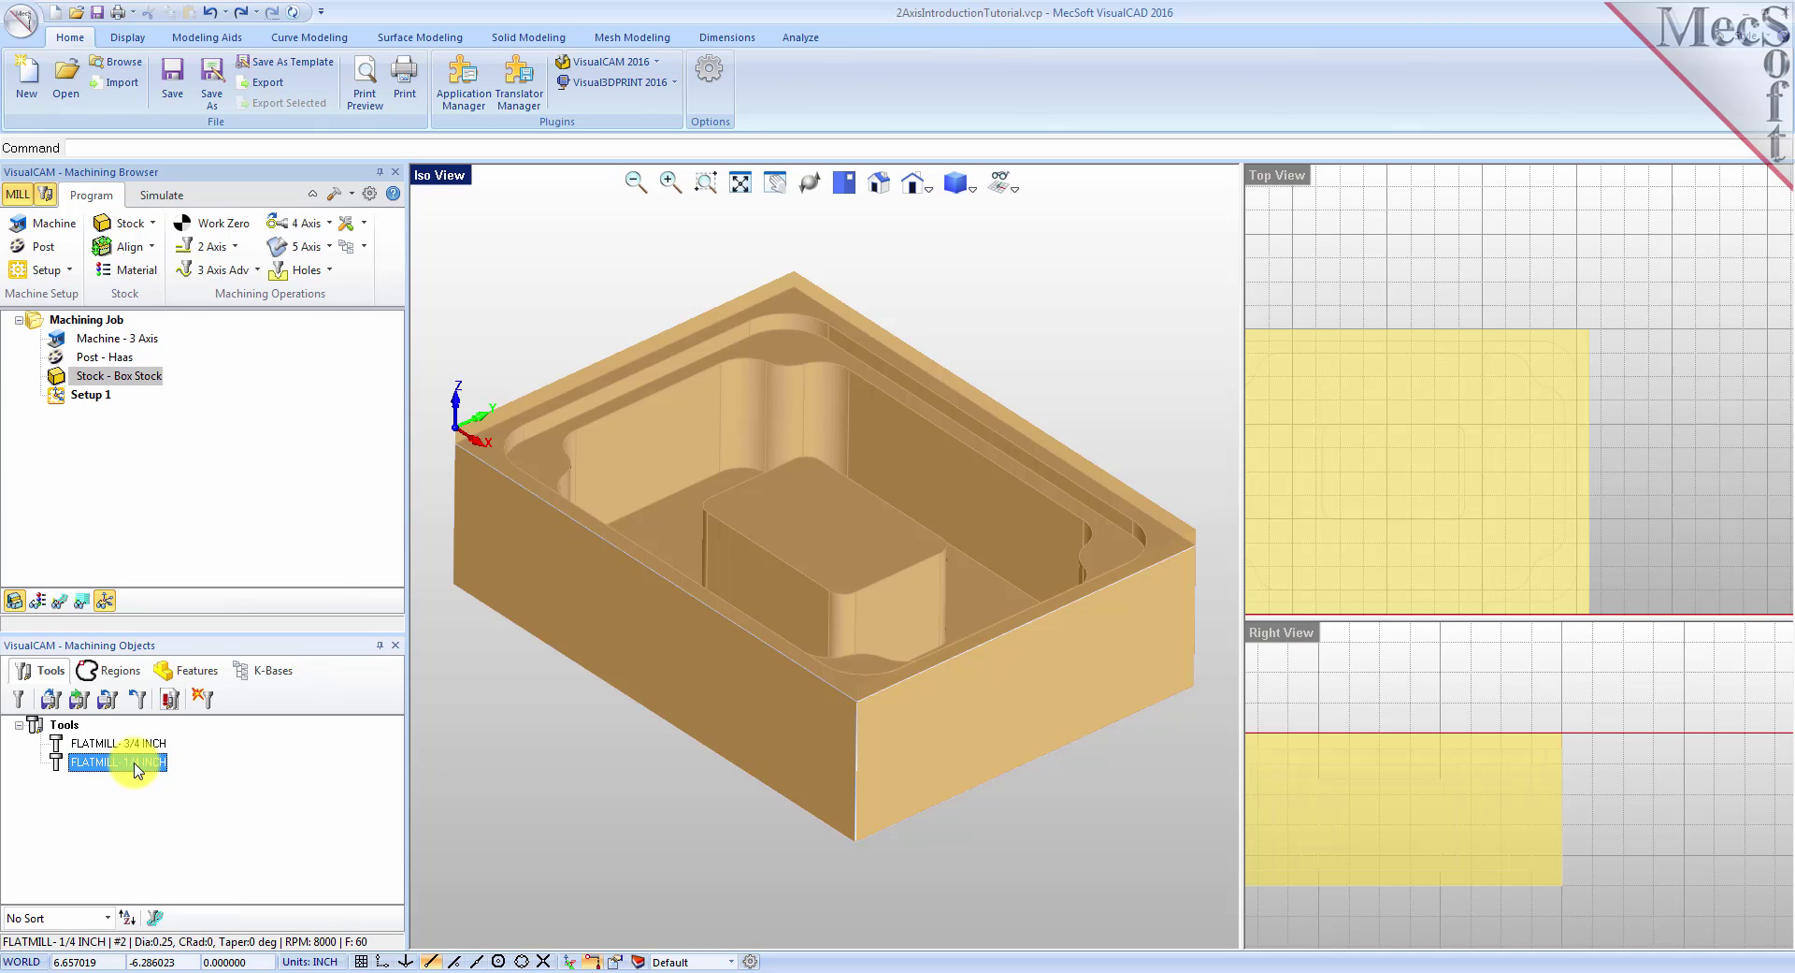
double_click(131, 743)
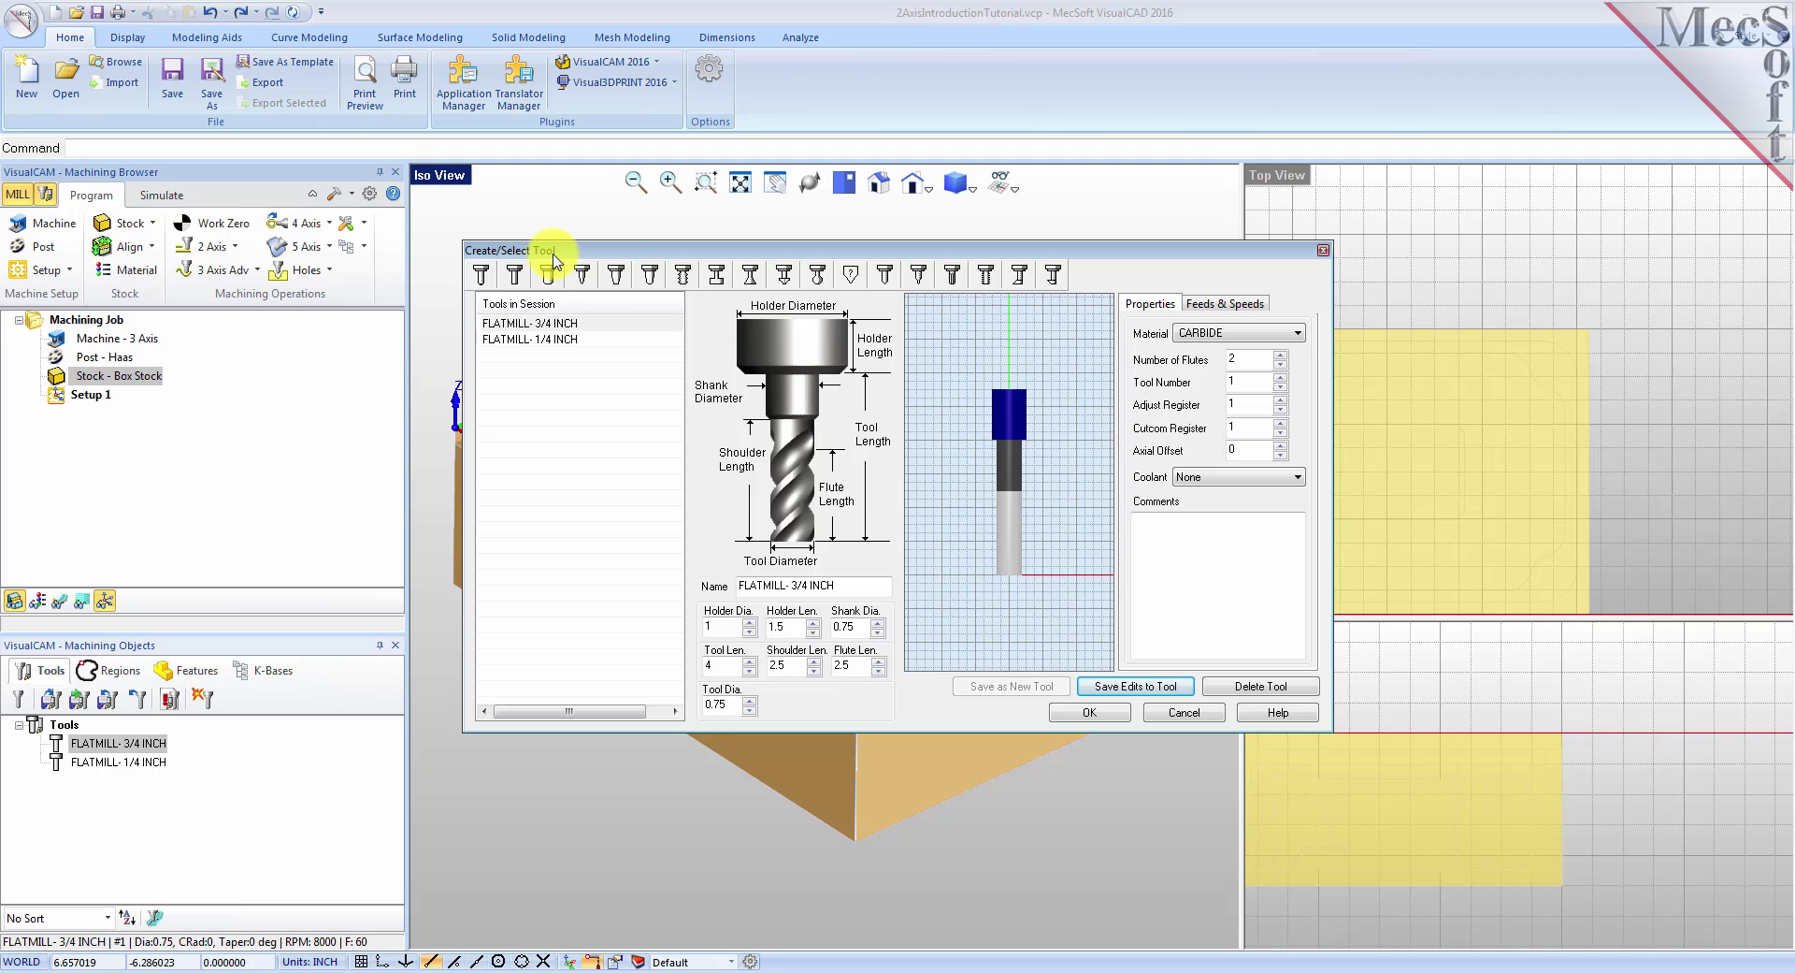
click(573, 323)
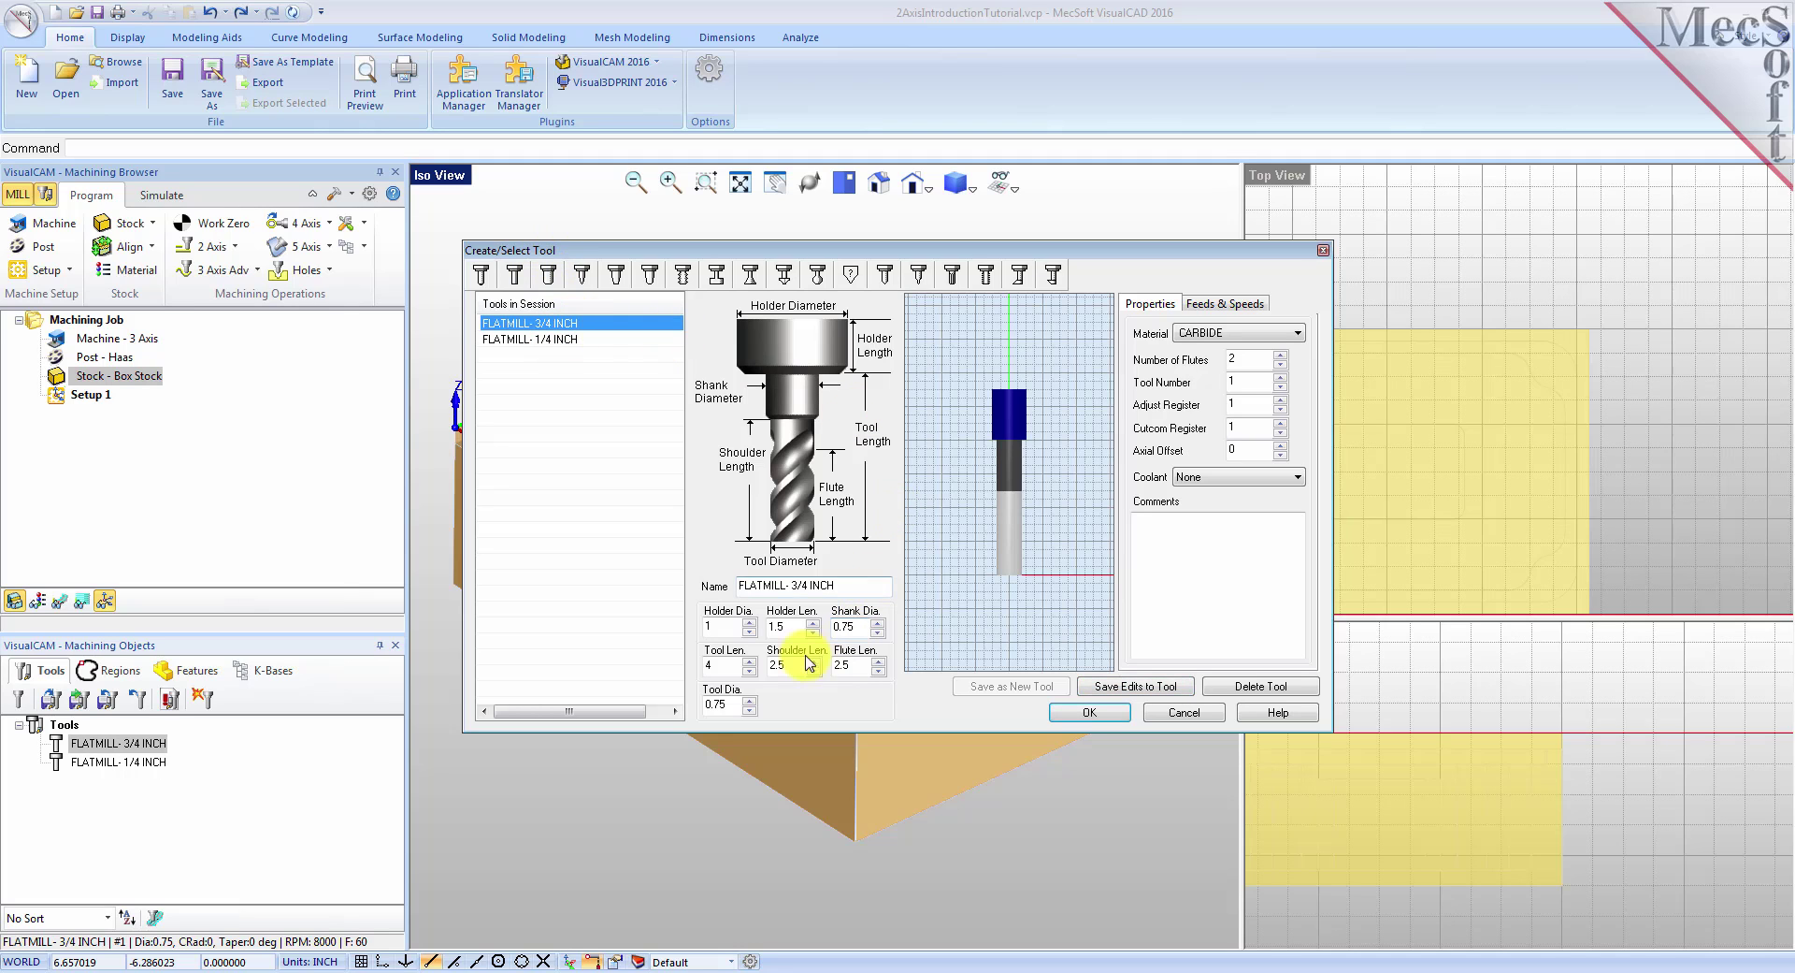
click(1235, 305)
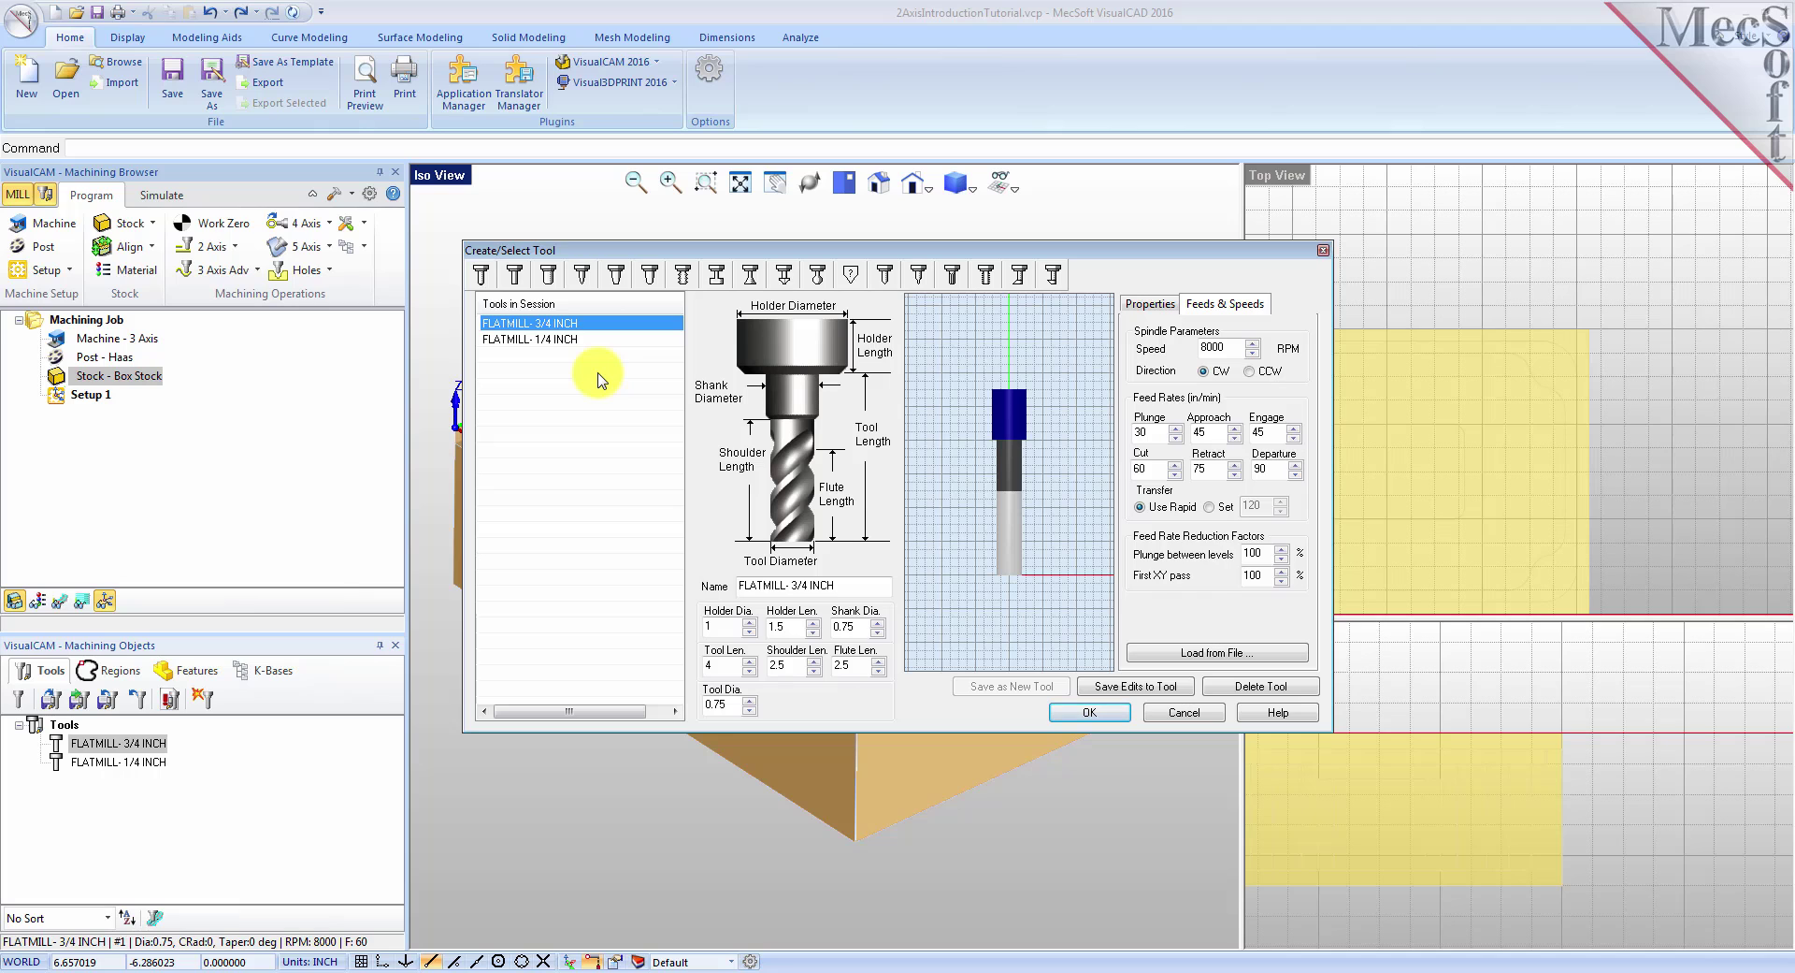
click(541, 340)
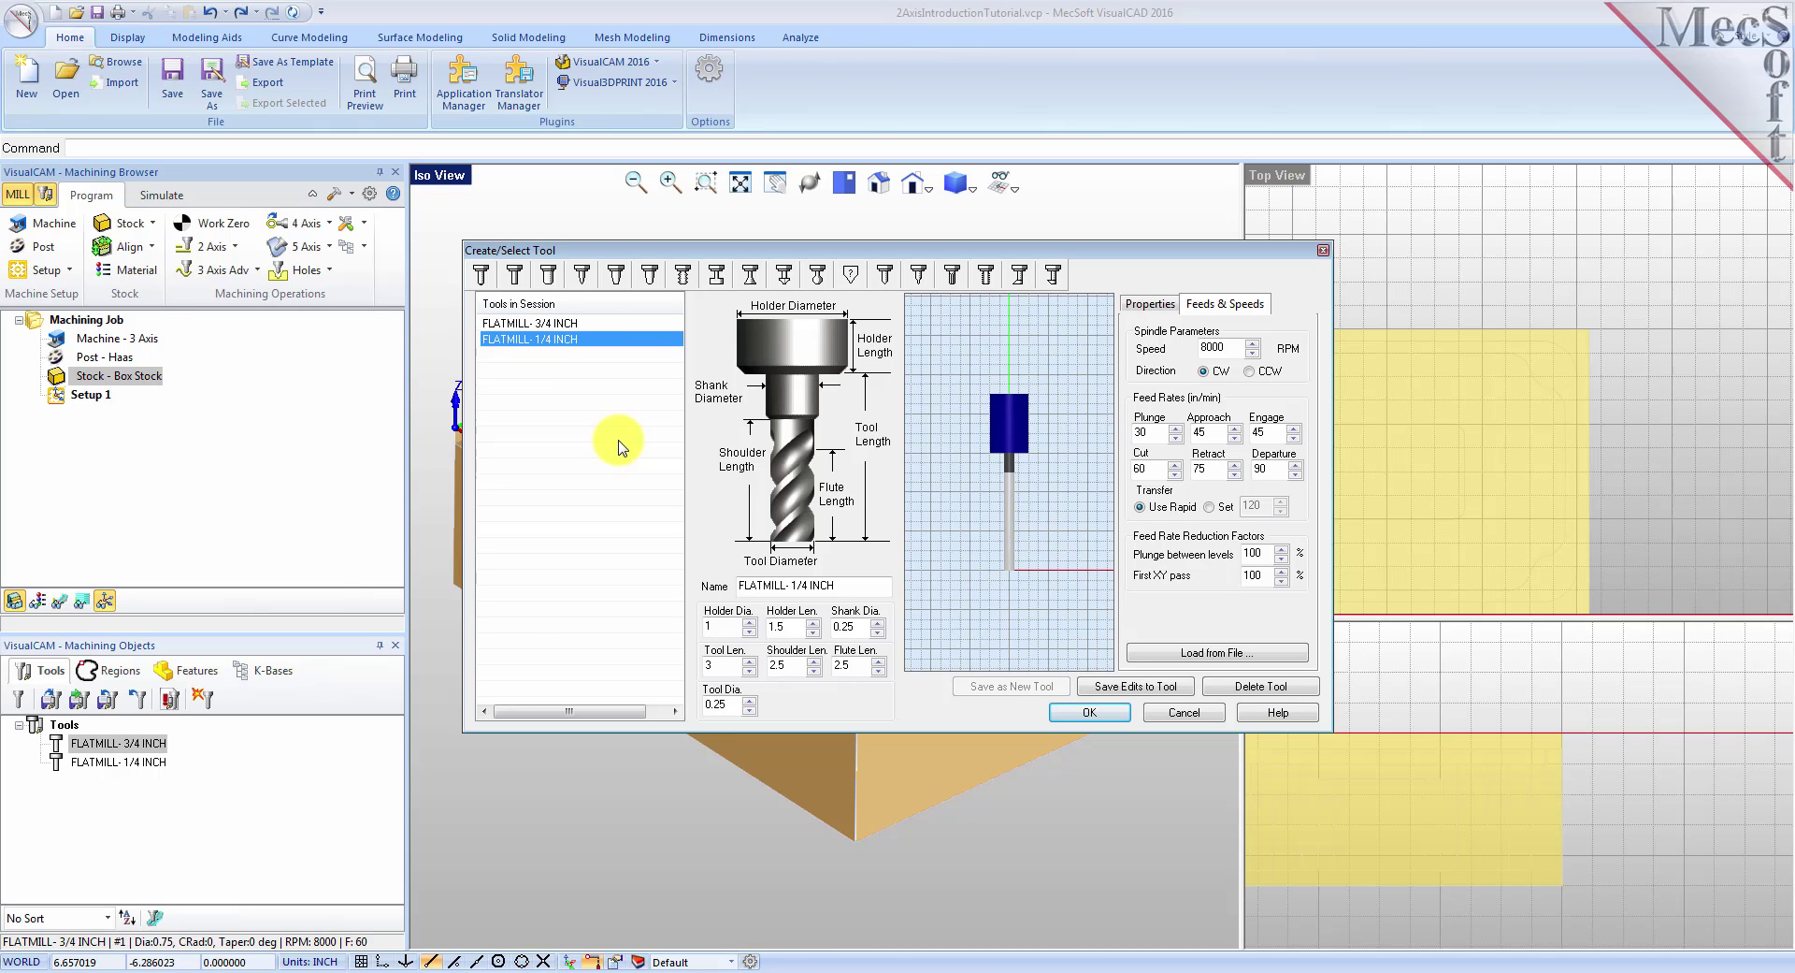
click(1179, 714)
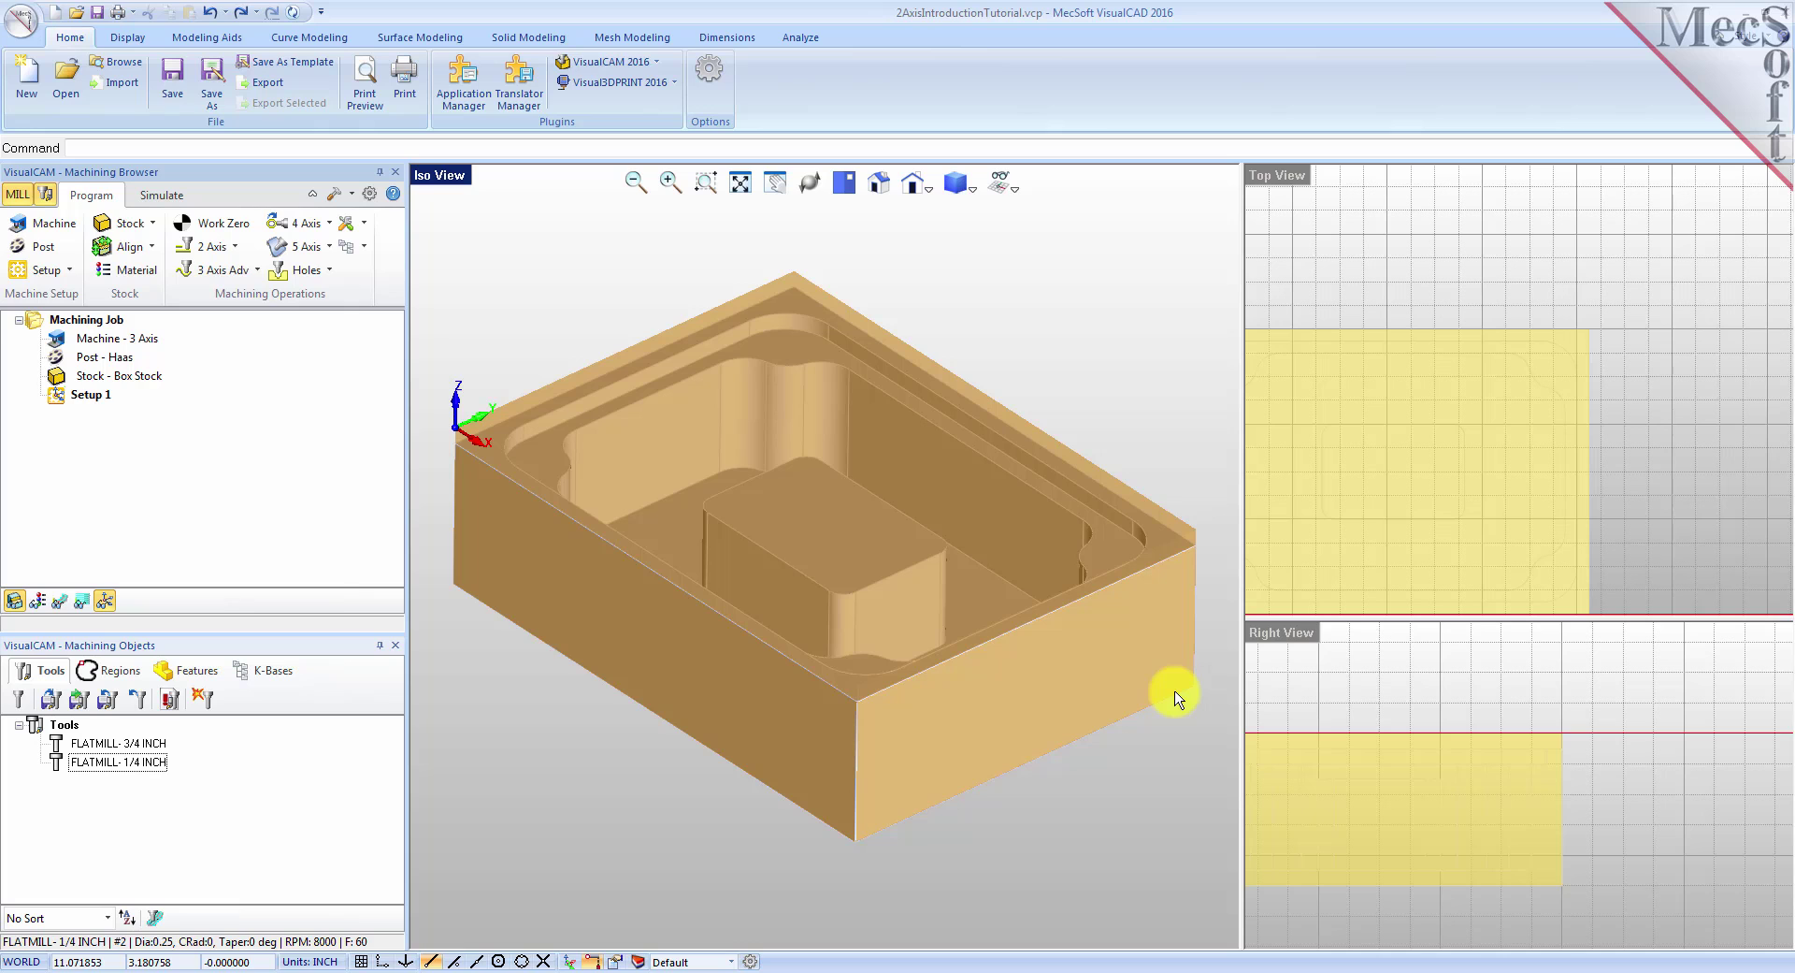
Step: Fit the part and stock in the Right and Top views and examine the relocated origin
click(1349, 697)
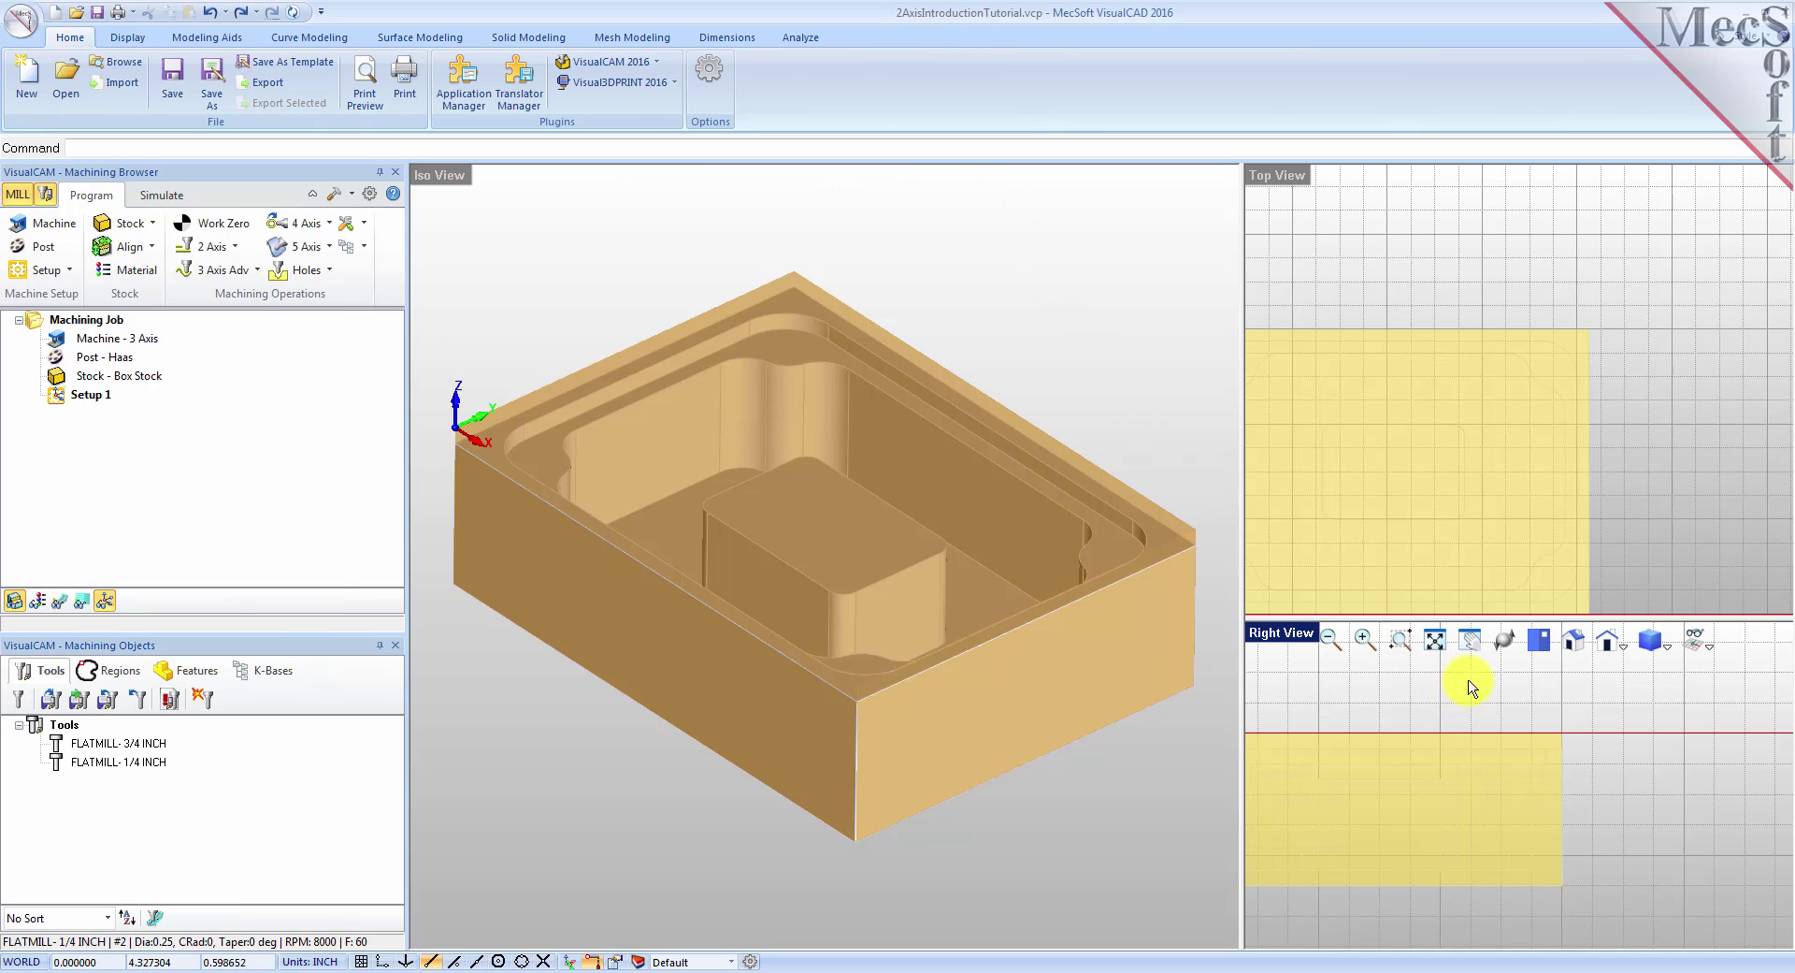
click(1437, 645)
click(1458, 248)
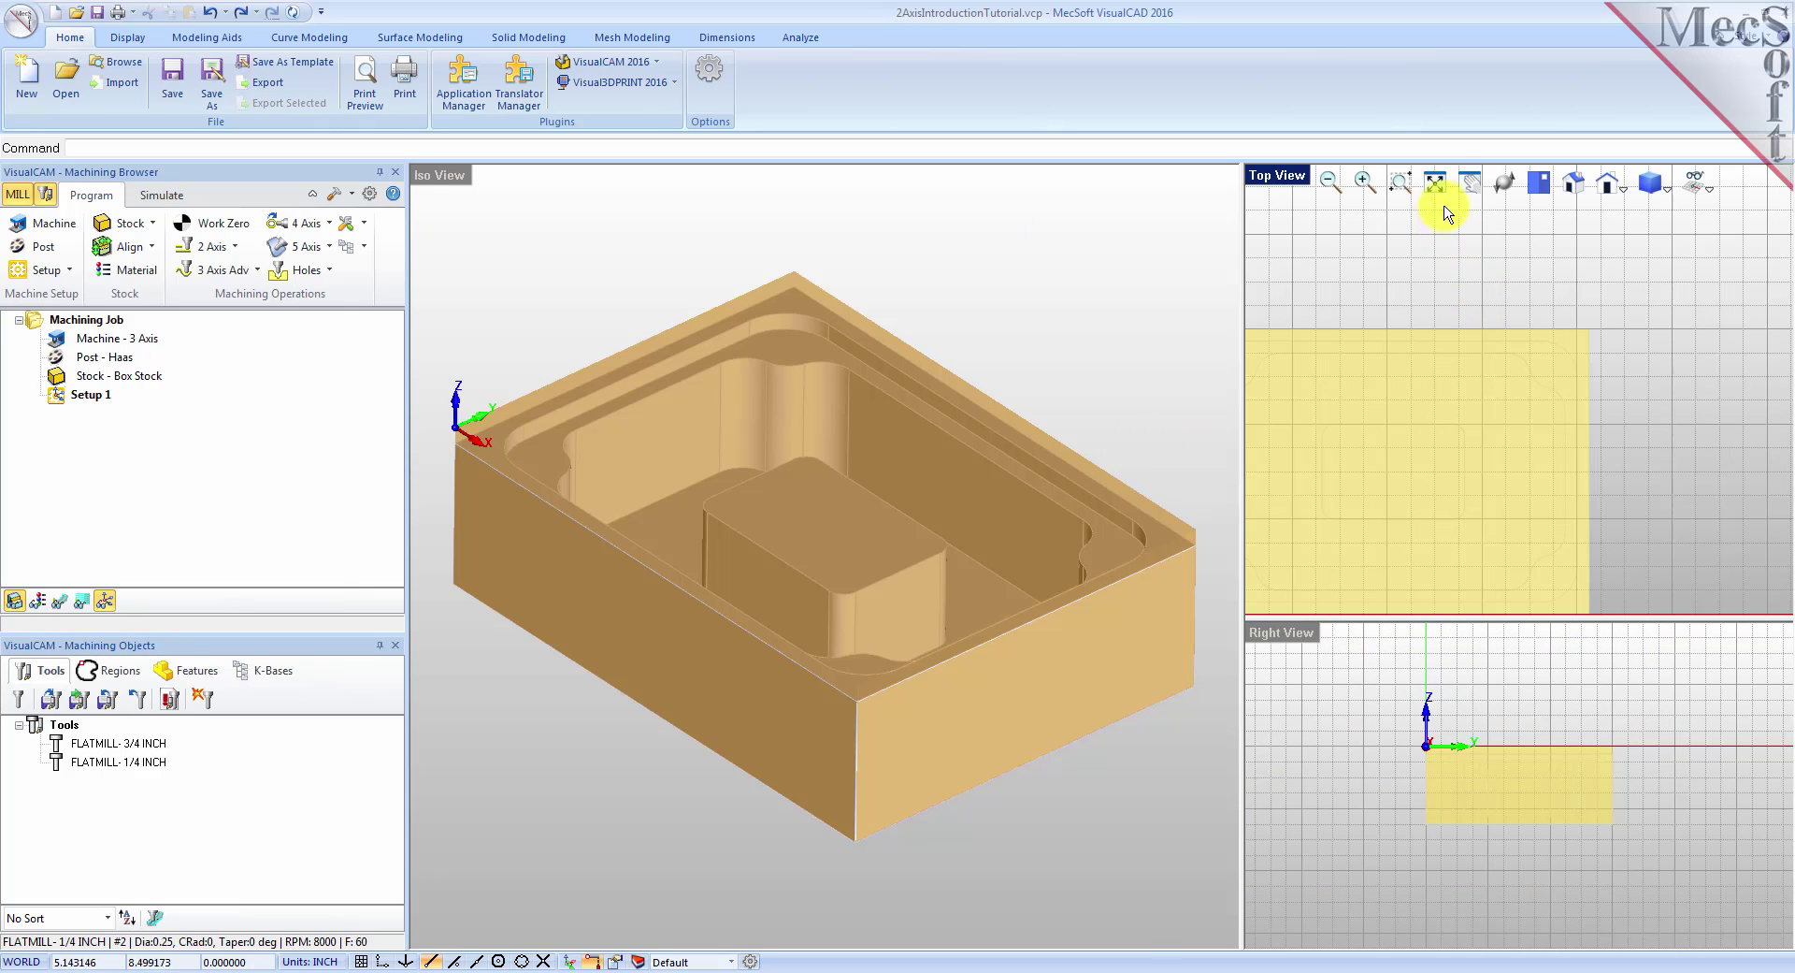
click(1445, 186)
click(1491, 721)
scroll(1491, 721, up, 4)
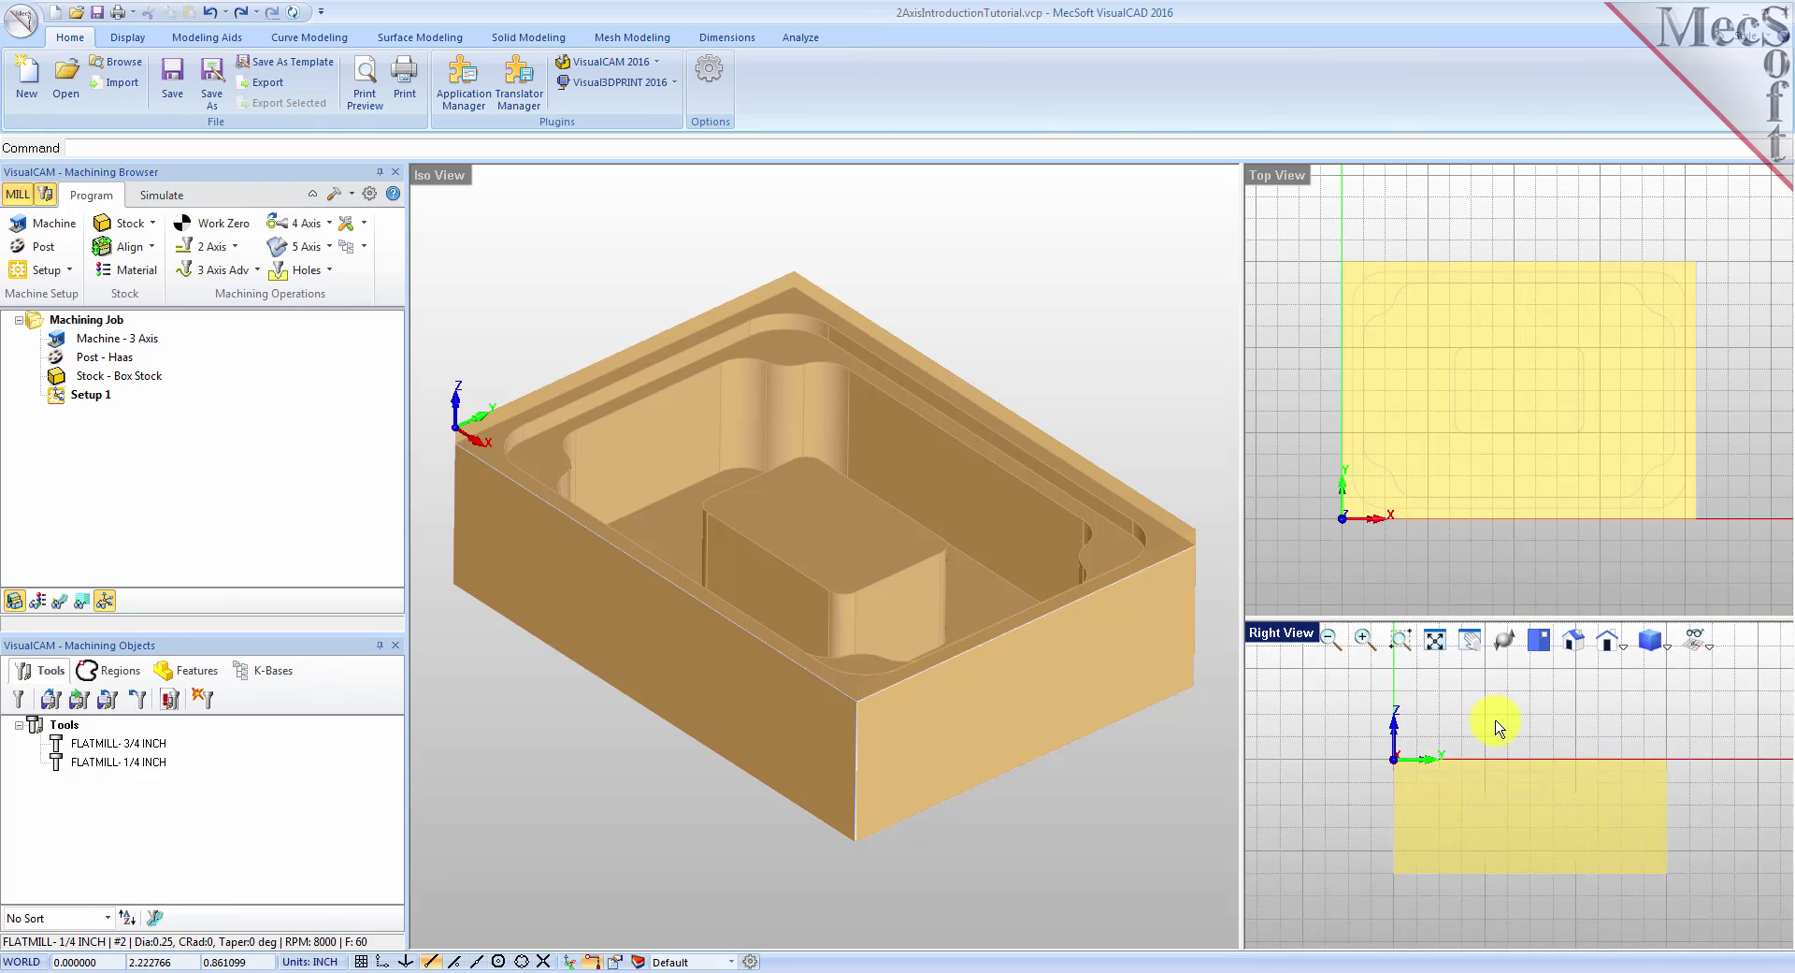
scroll(1519, 883, up, 1)
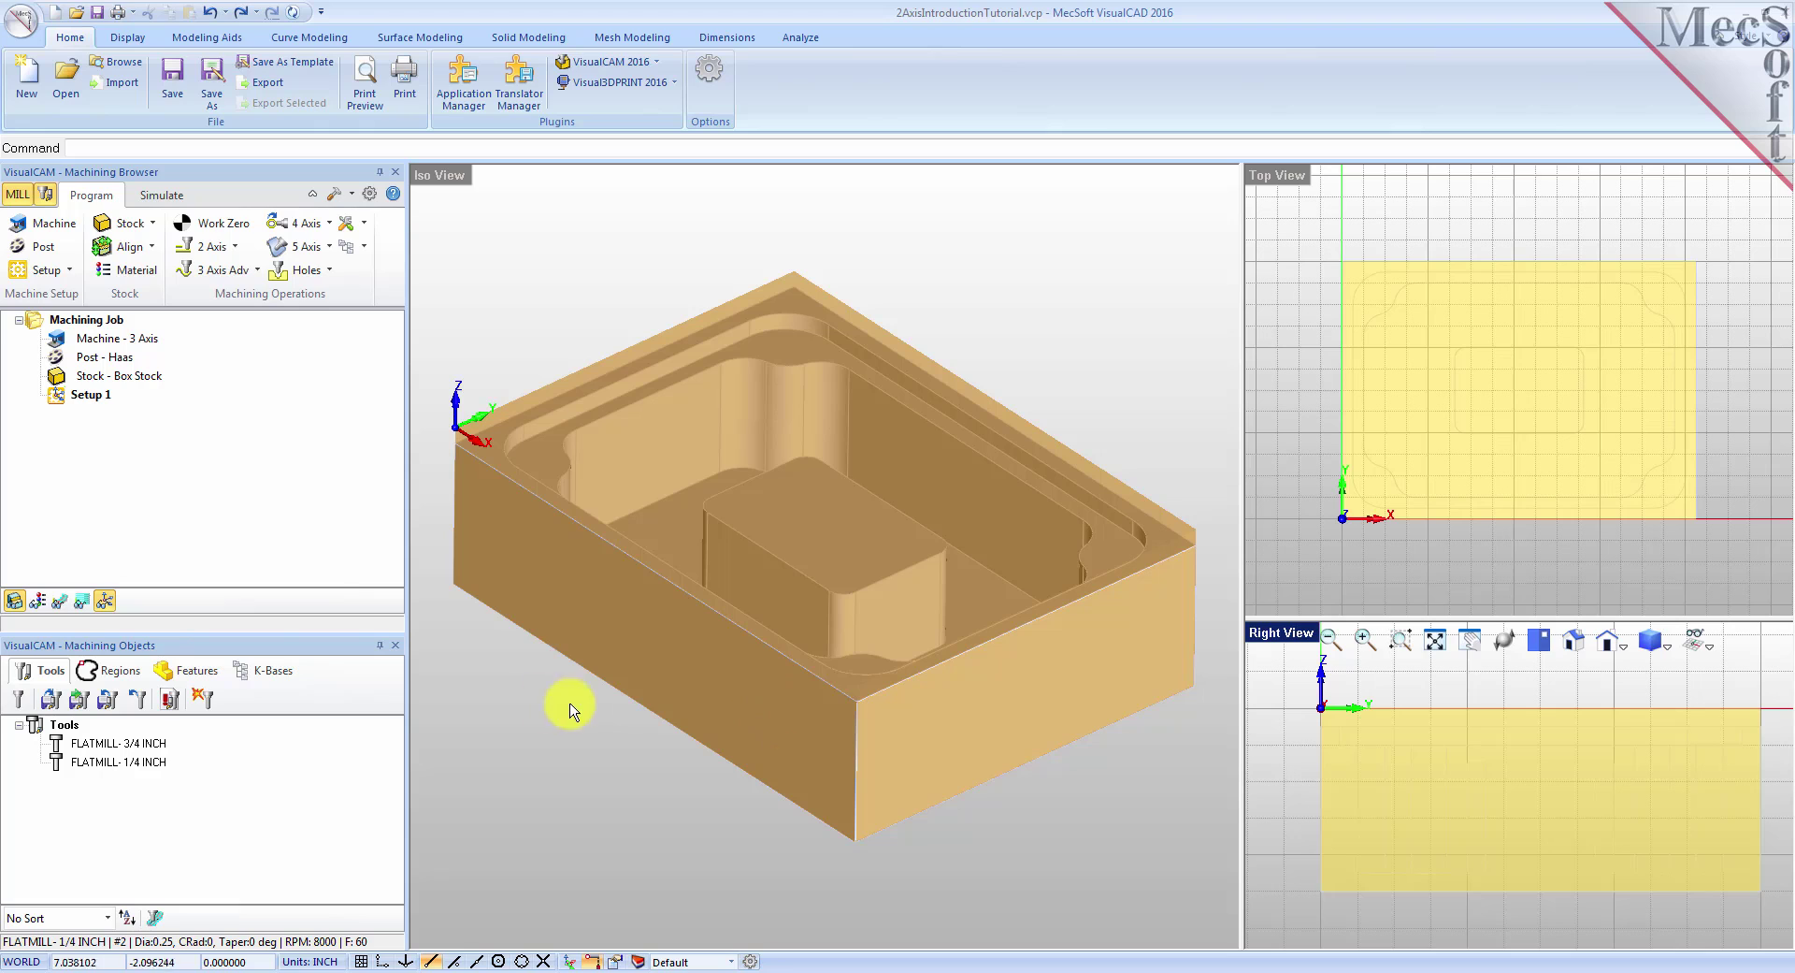
Step: Set the flat area region selection filter to ignore all inner regions
click(120, 671)
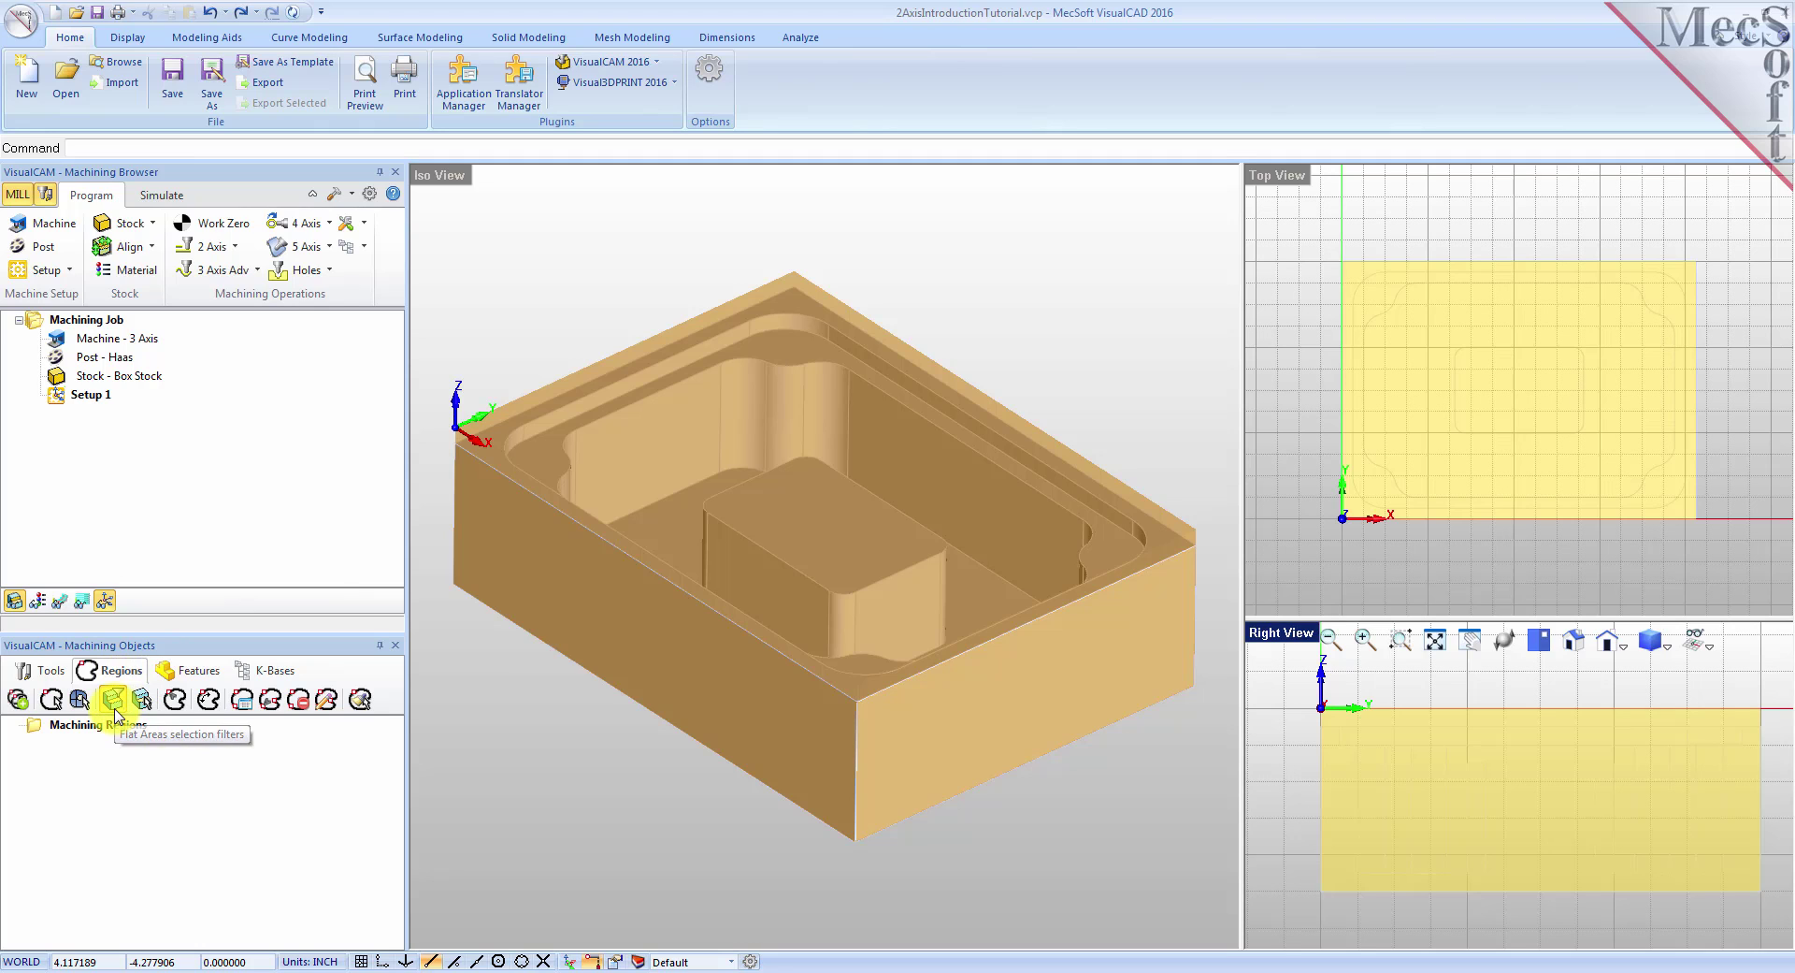
click(113, 698)
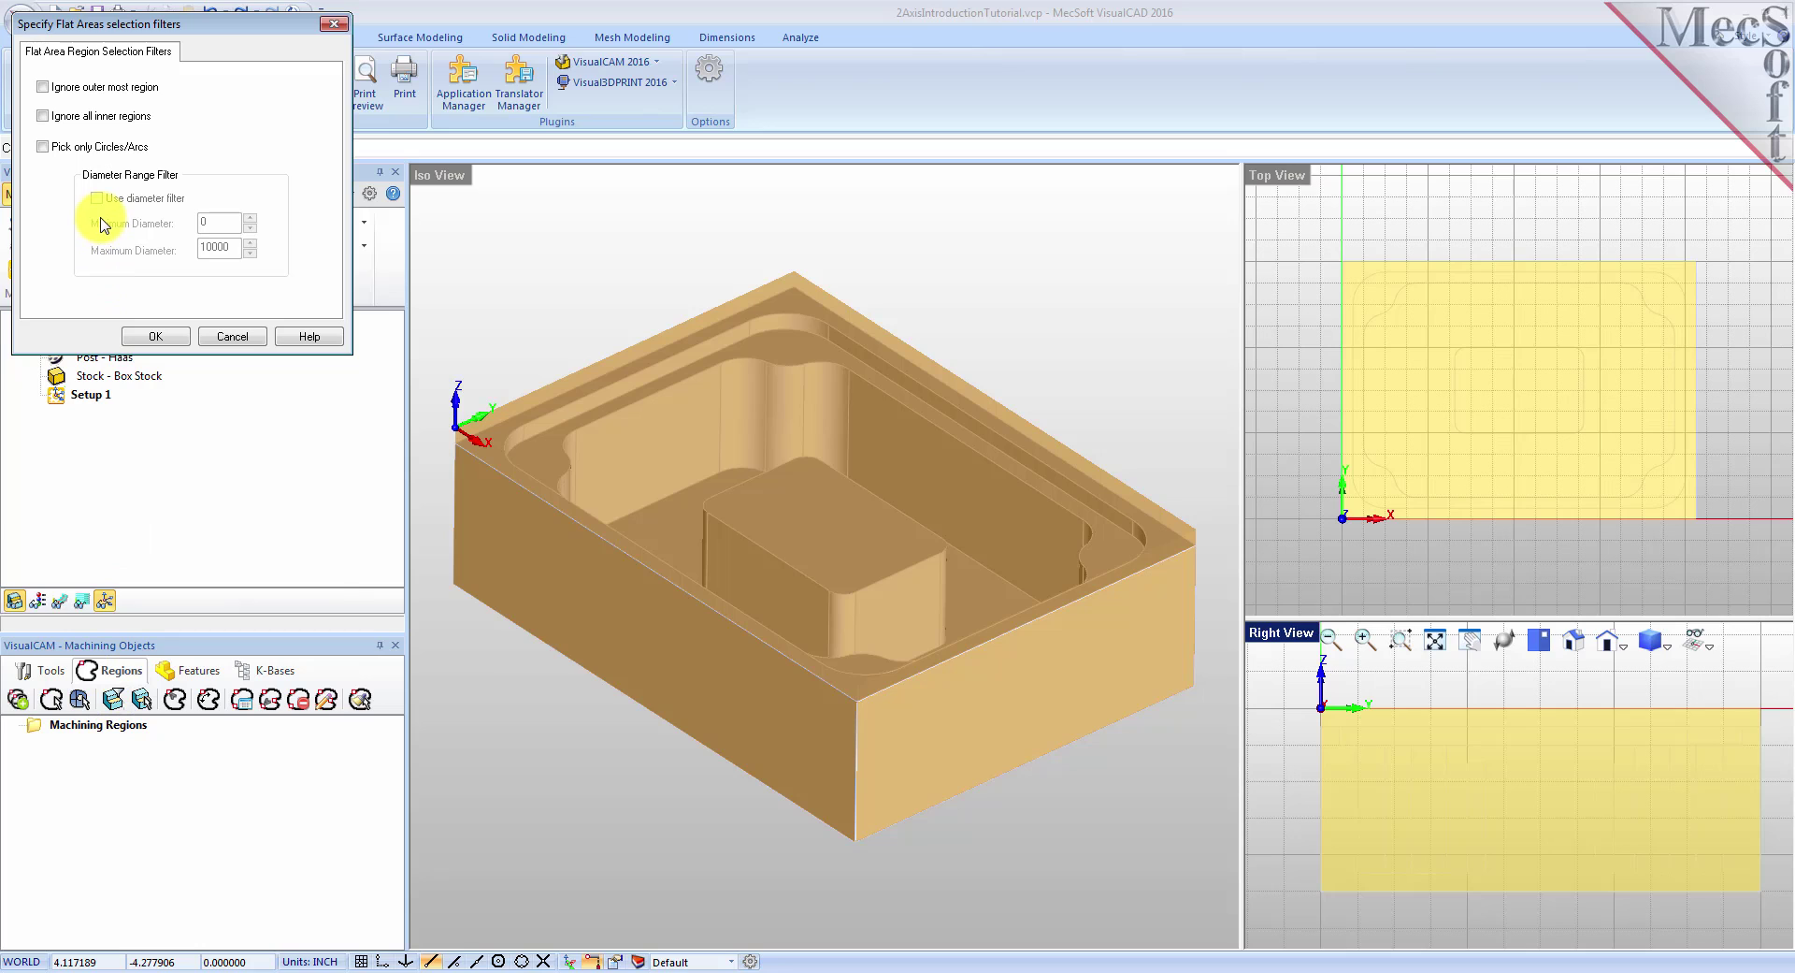
click(43, 117)
click(148, 337)
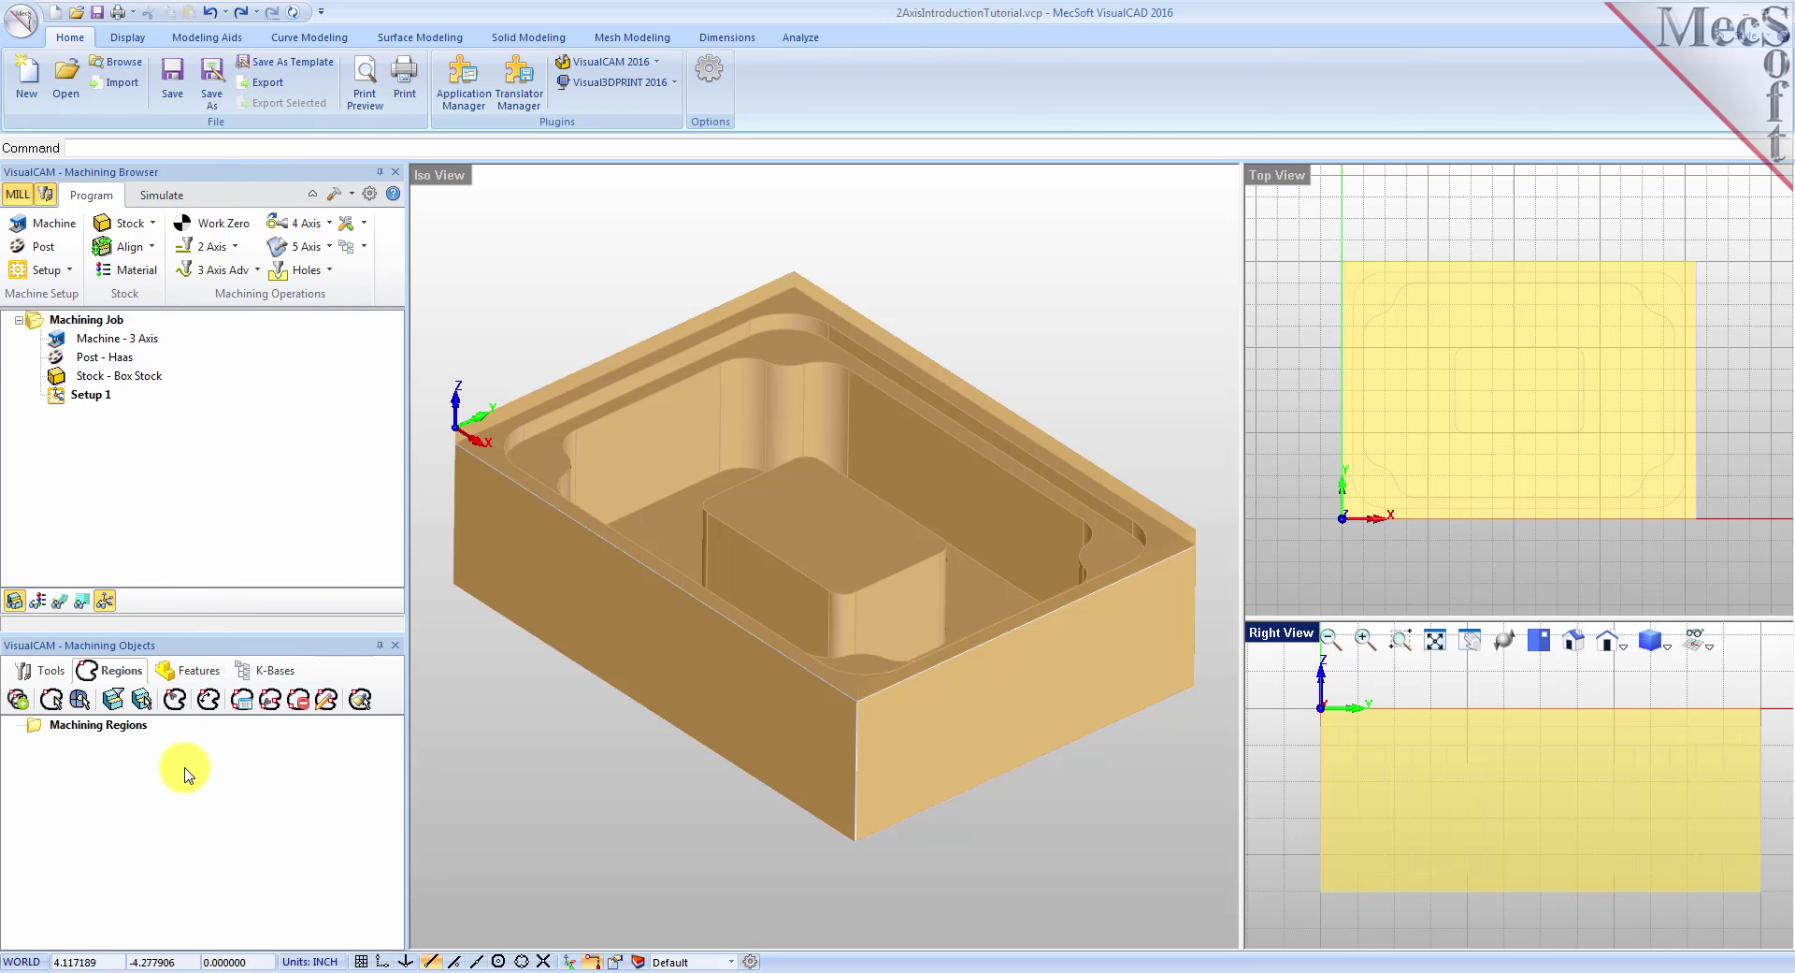
Step: Create a flat area machining region from the part's uppermost flat face
click(145, 707)
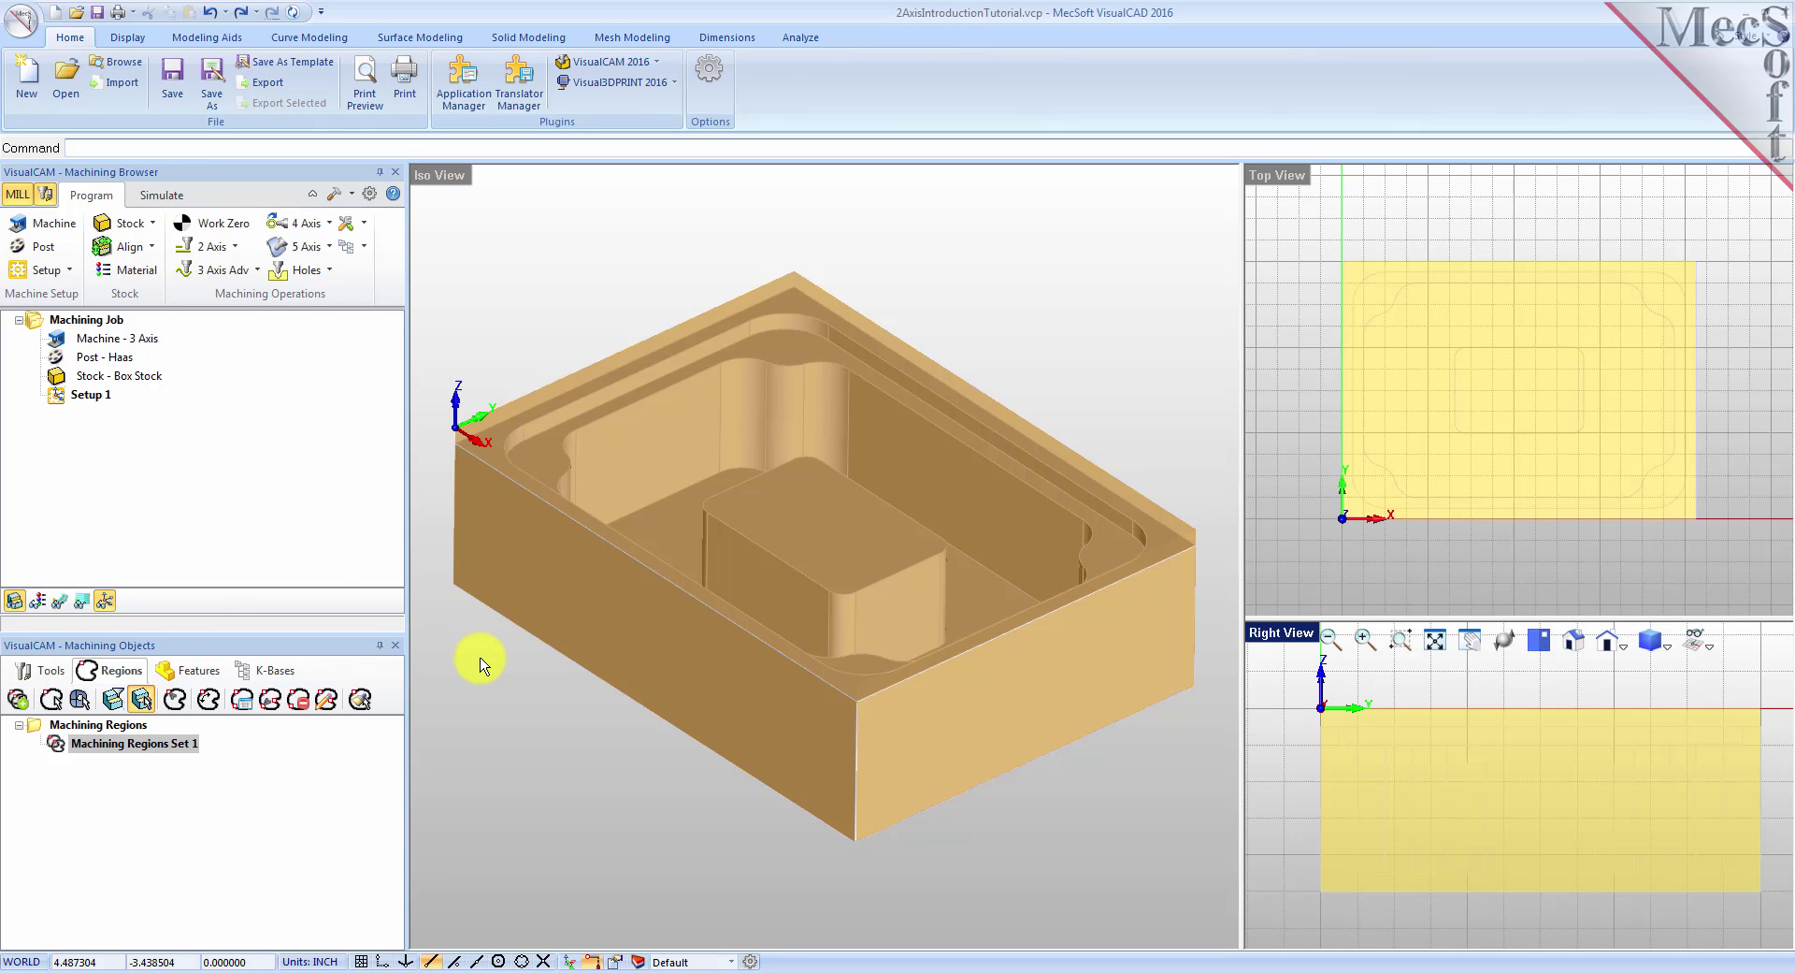
click(496, 457)
click(495, 456)
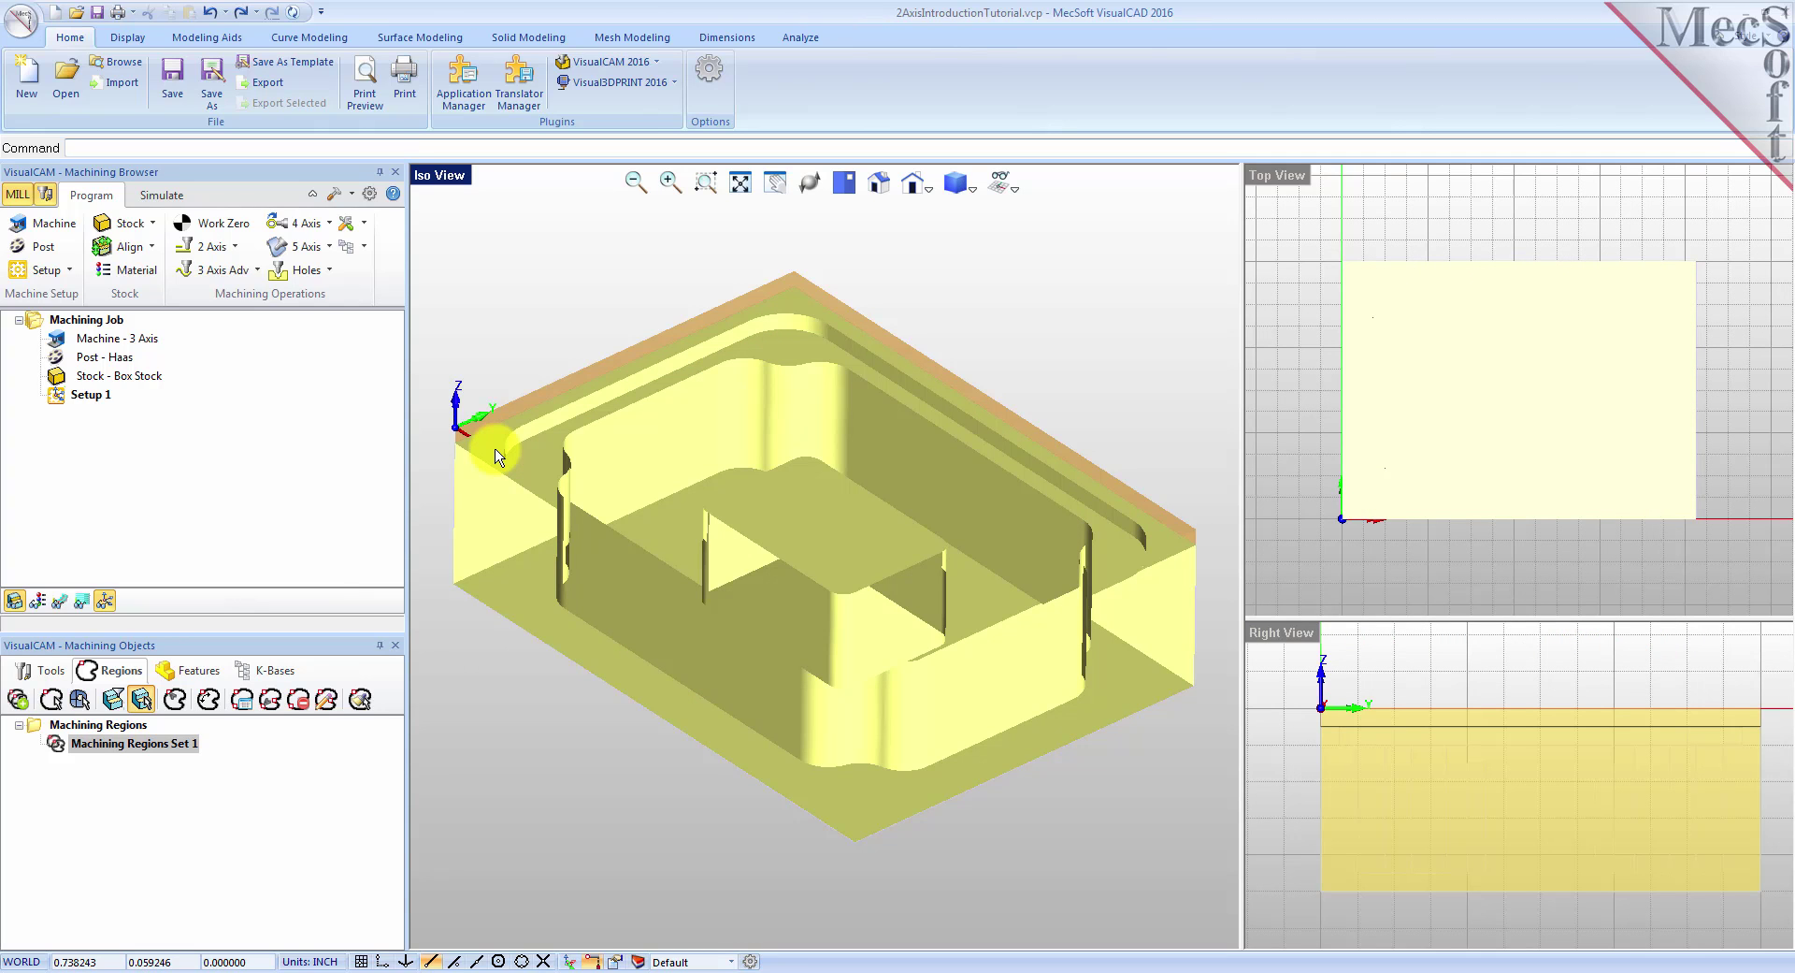
right_click(466, 637)
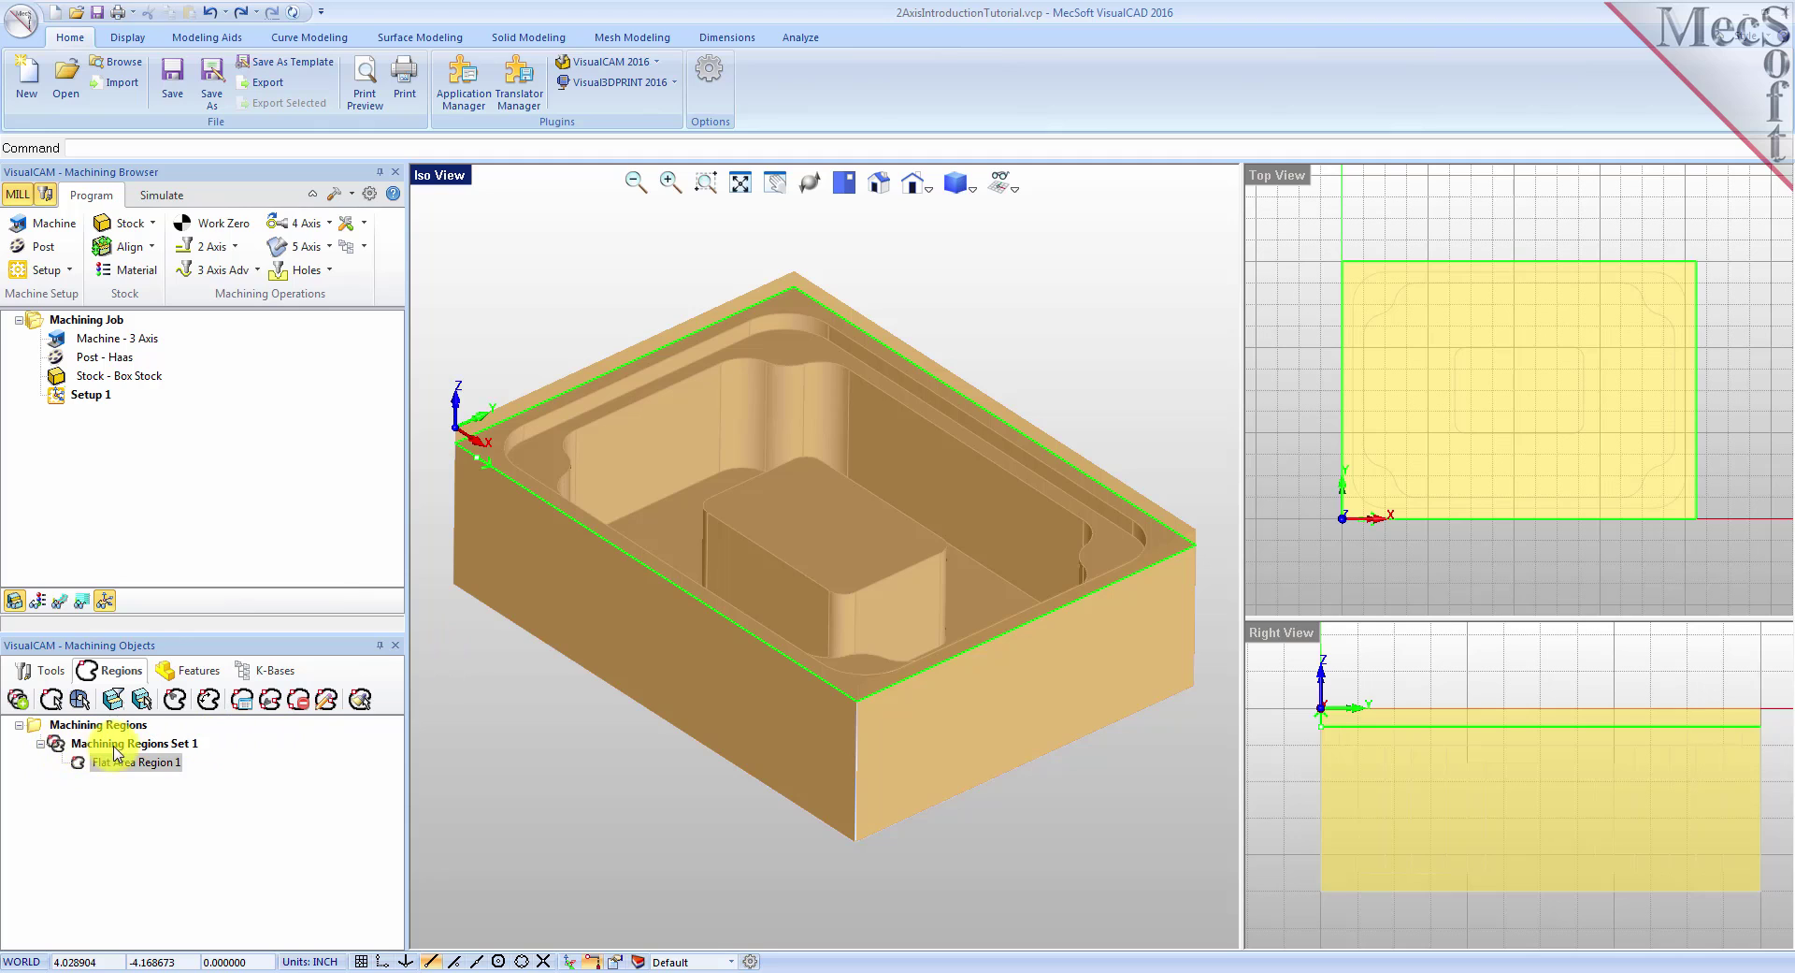
Step: Create a flat area machining region from the outer boundary of the recessed ledge face around the pocket
click(76, 746)
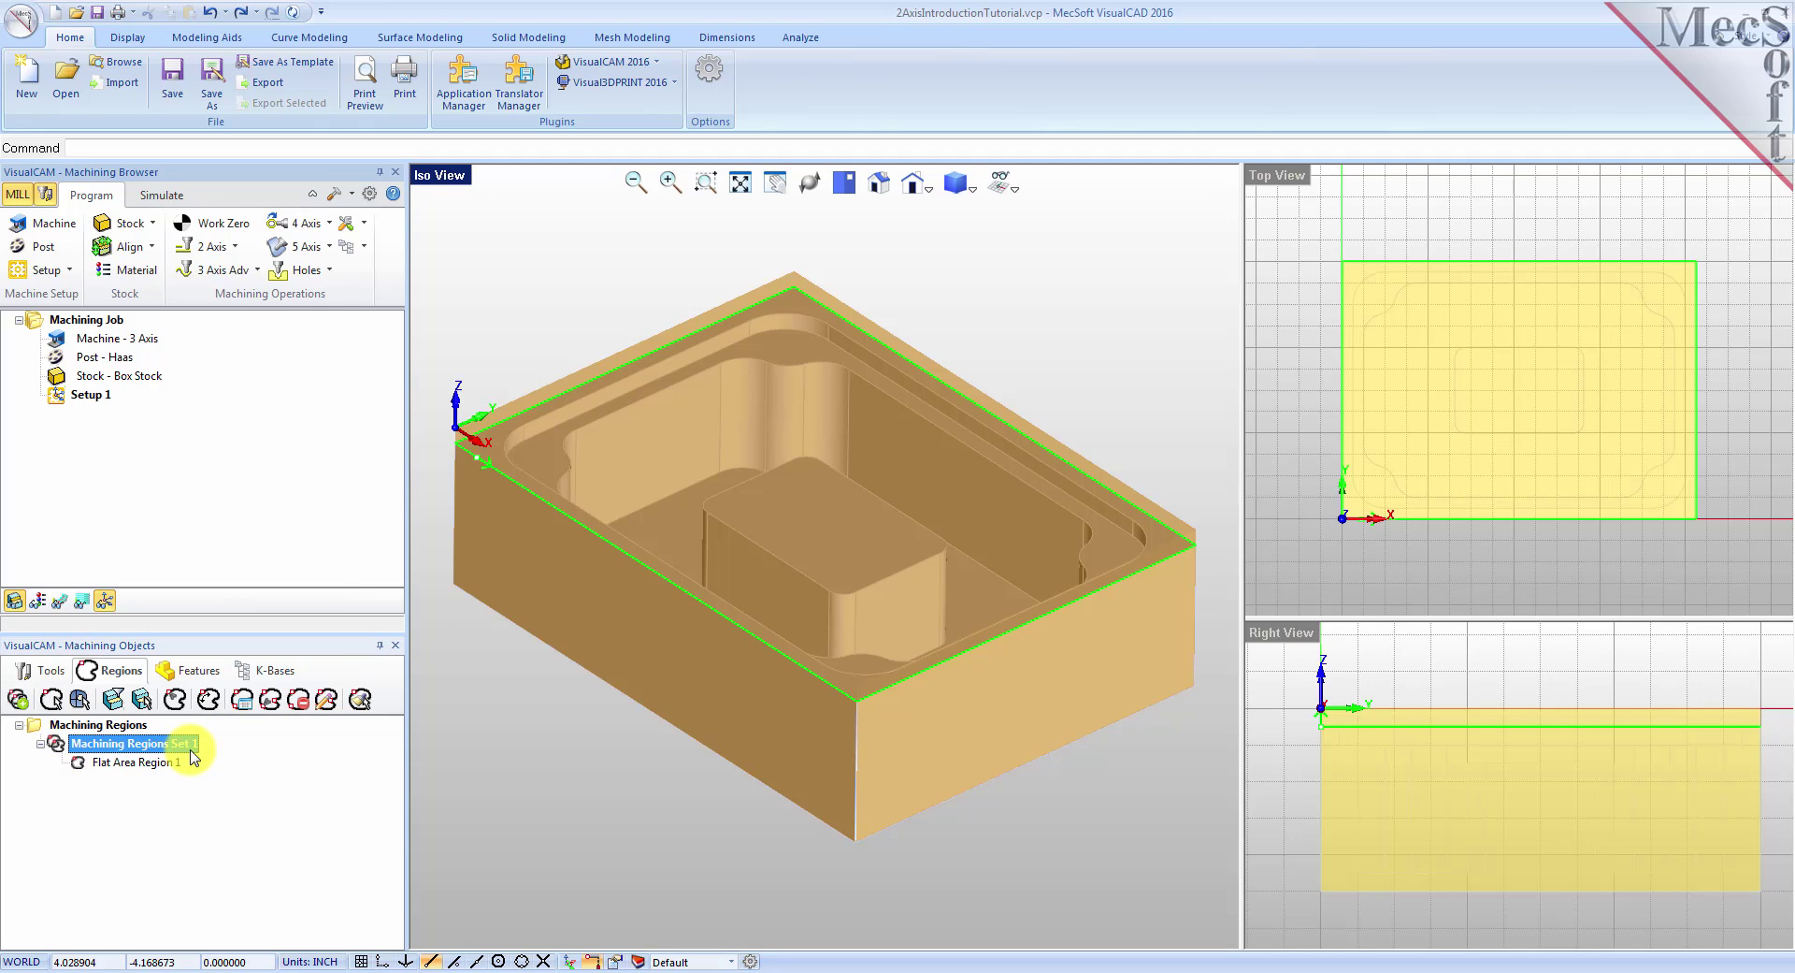
click(140, 763)
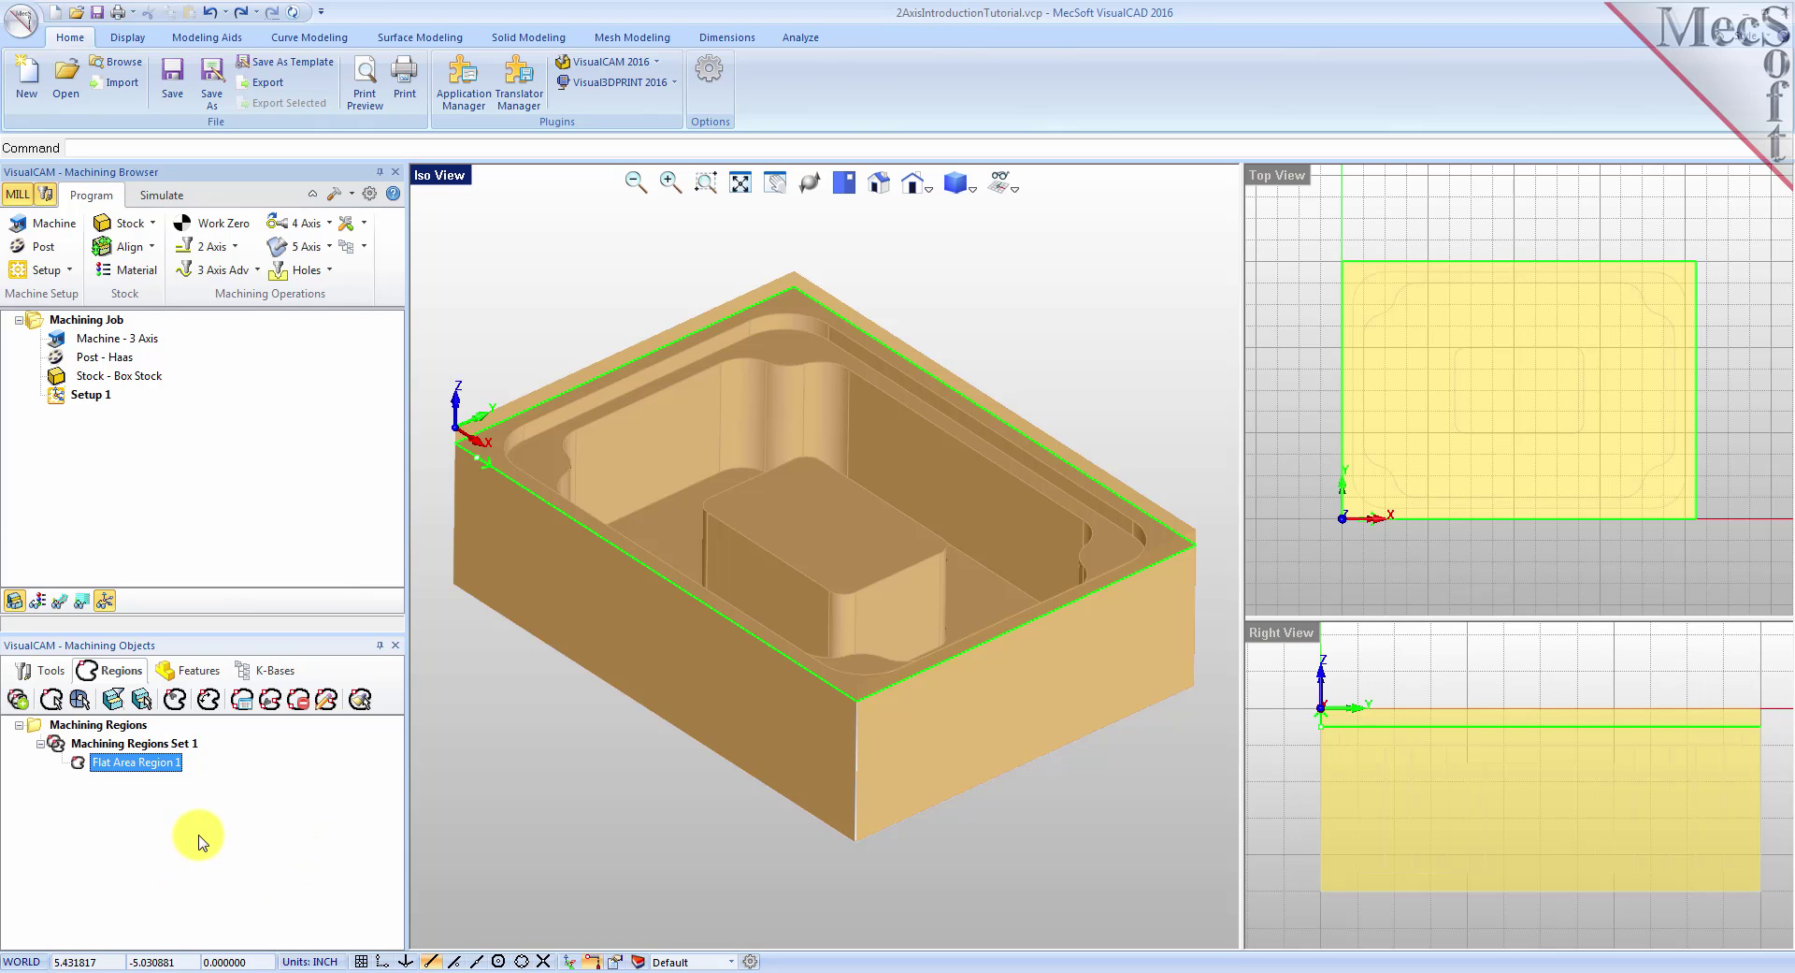
click(144, 700)
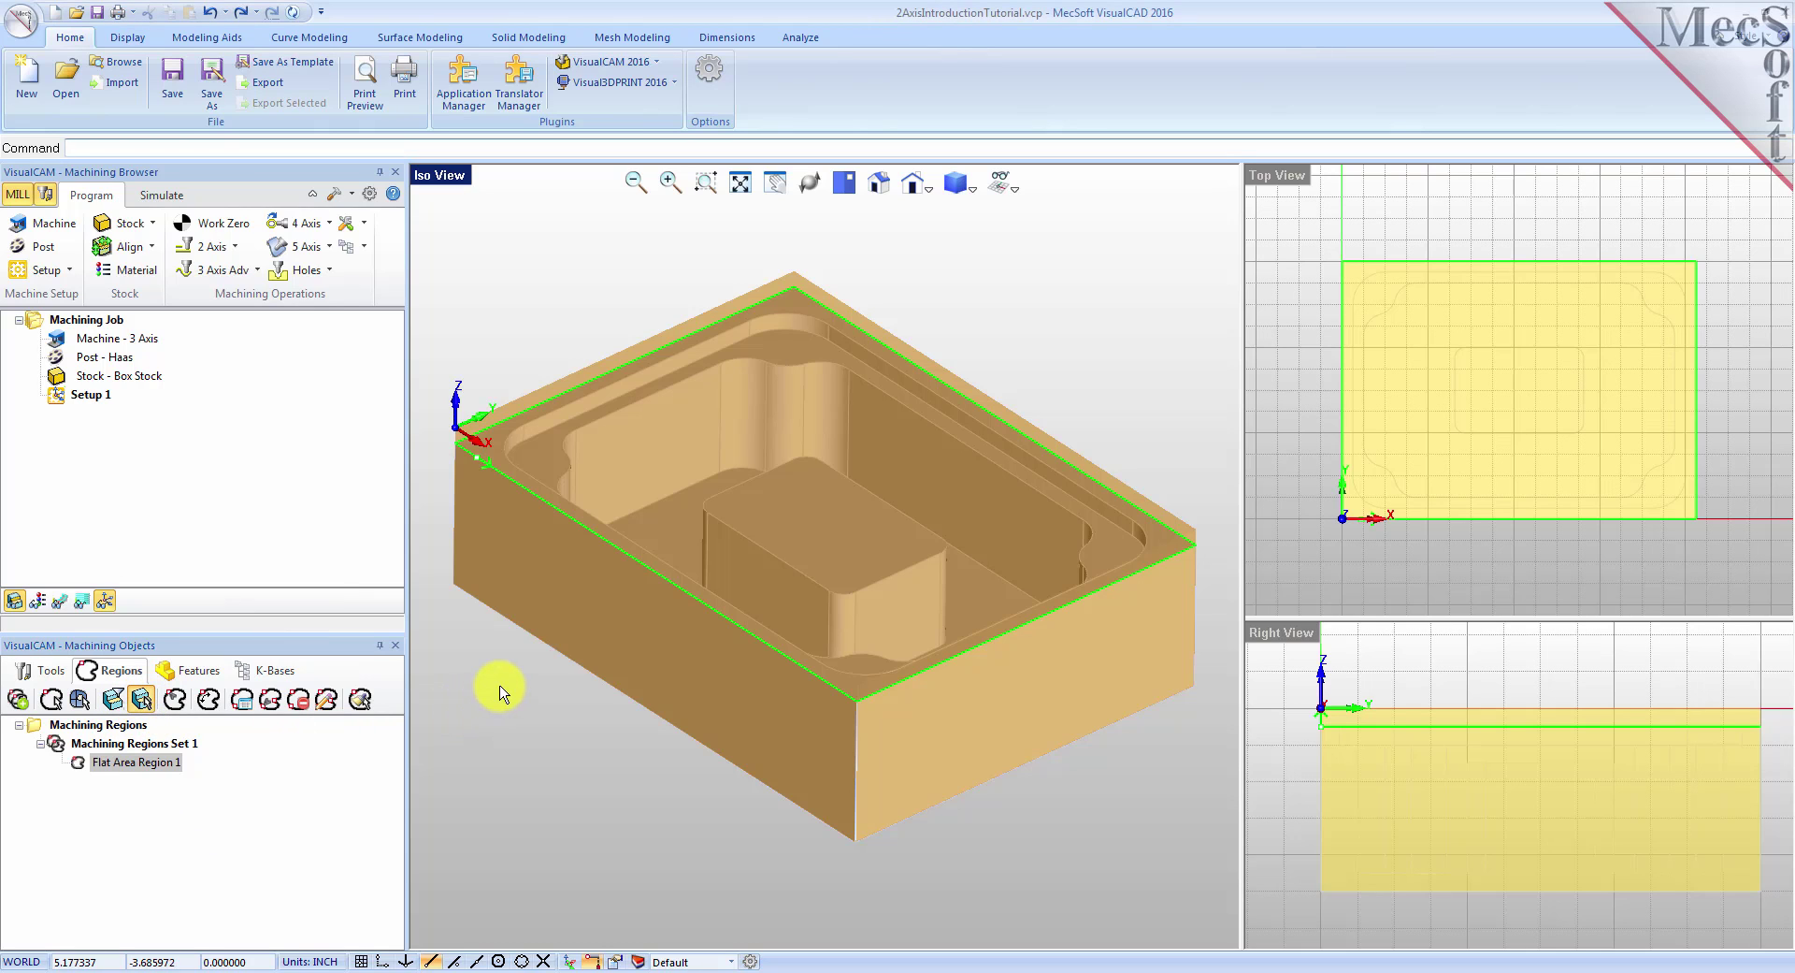
click(548, 460)
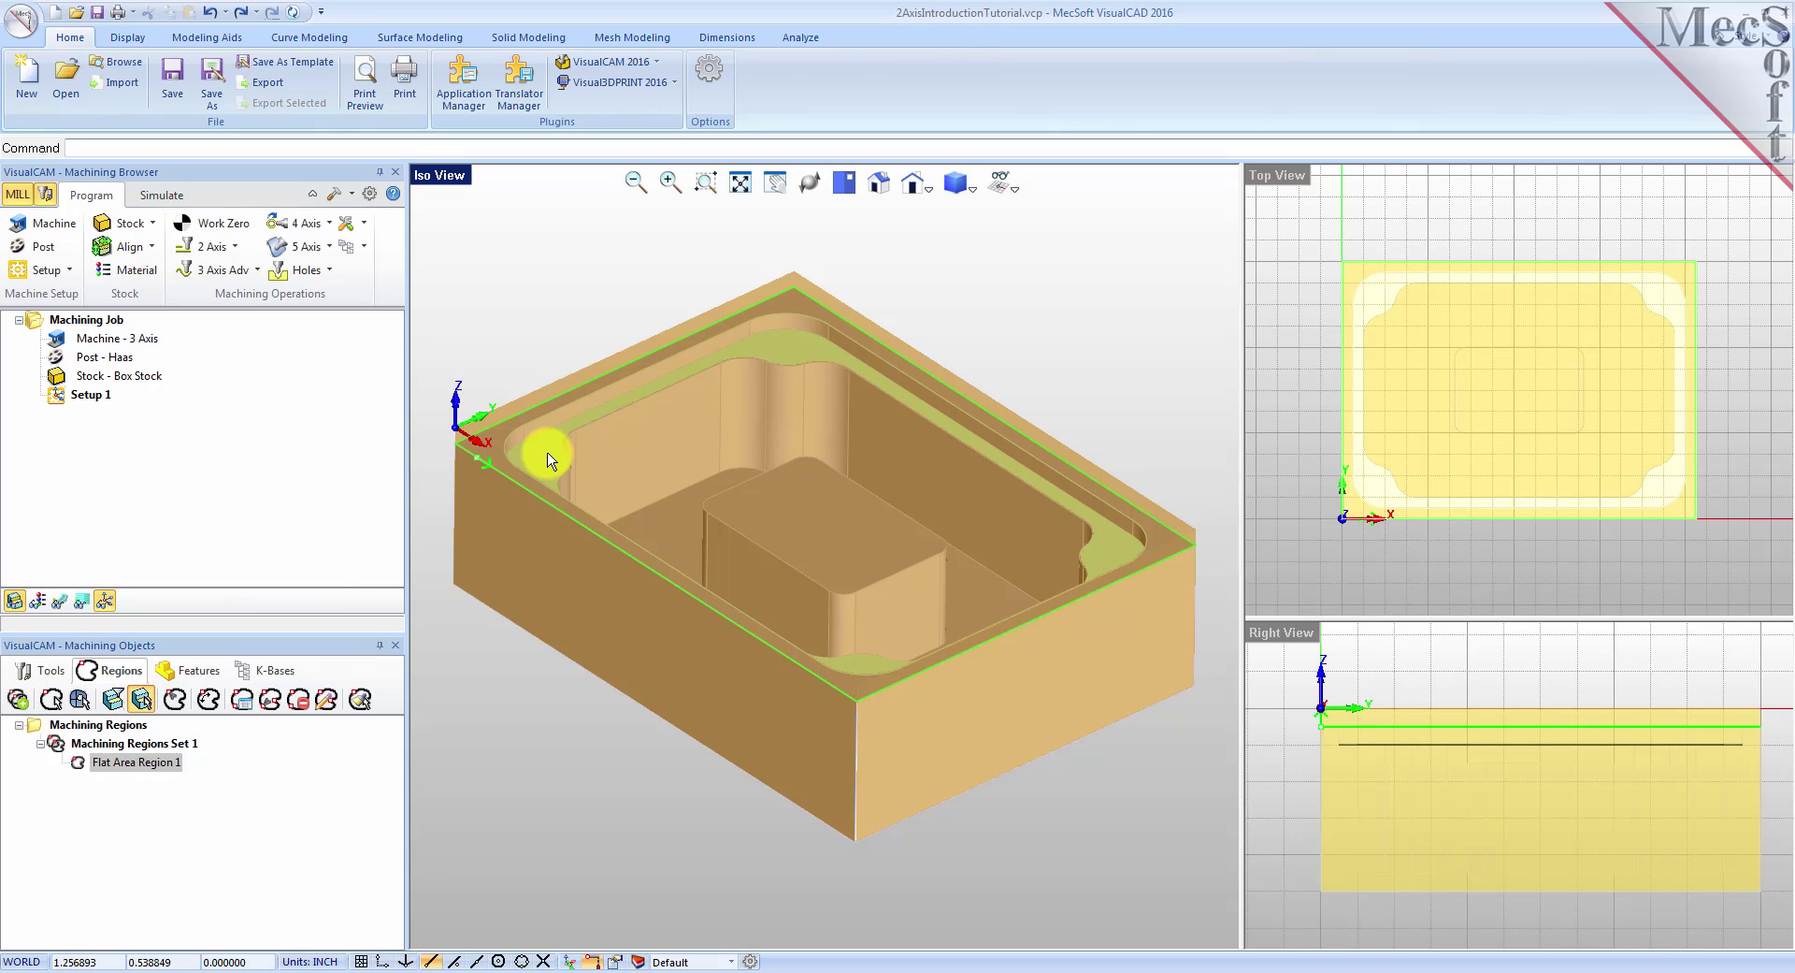
right_click(548, 459)
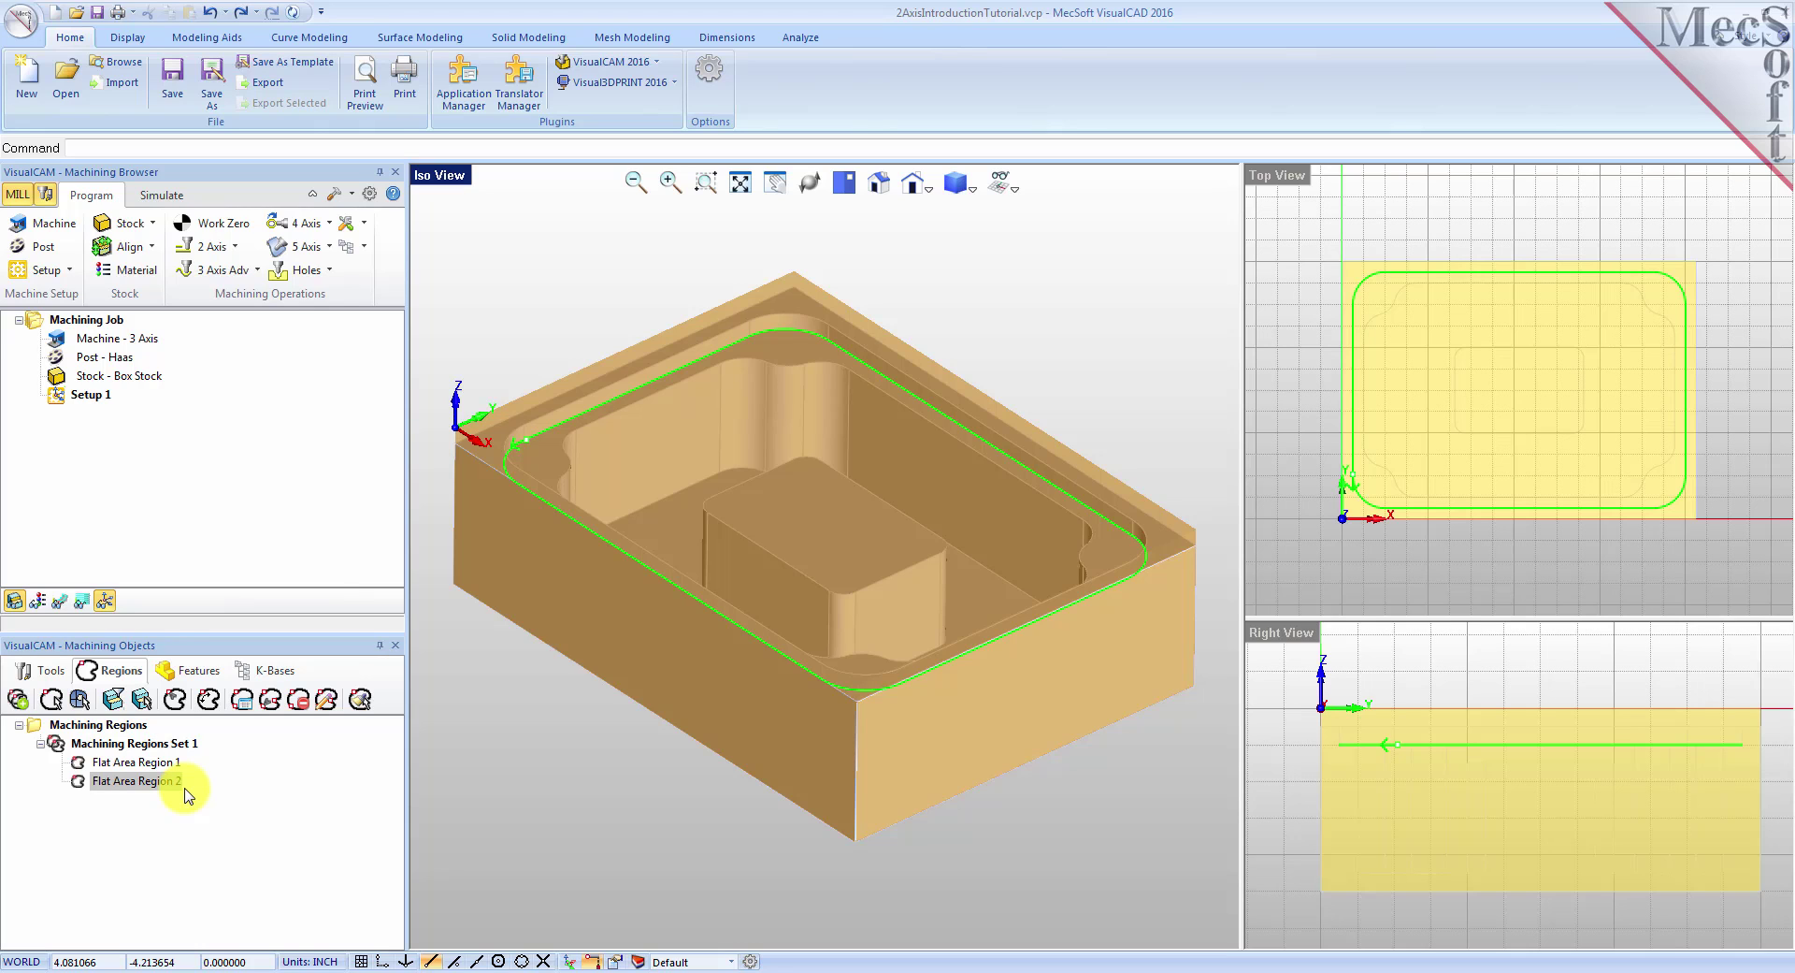
Step: Set the flat area region selection filter to ignore the outermost region and stop ignoring inner regions
click(114, 700)
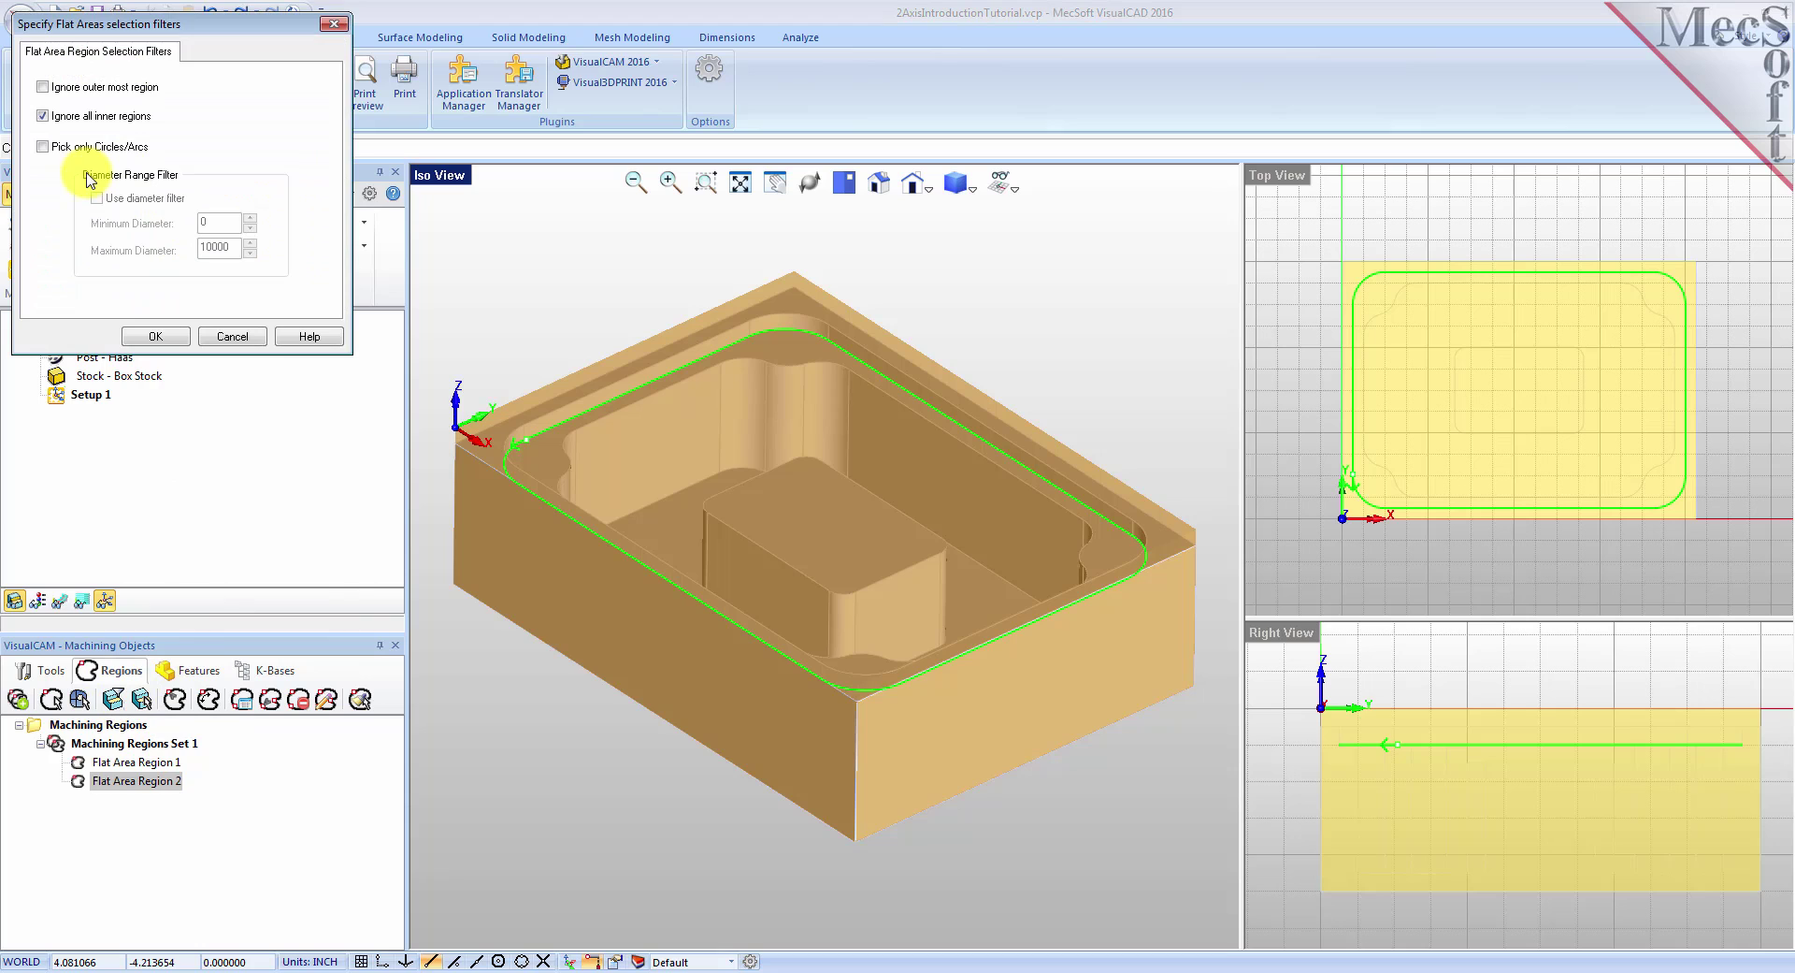
click(43, 116)
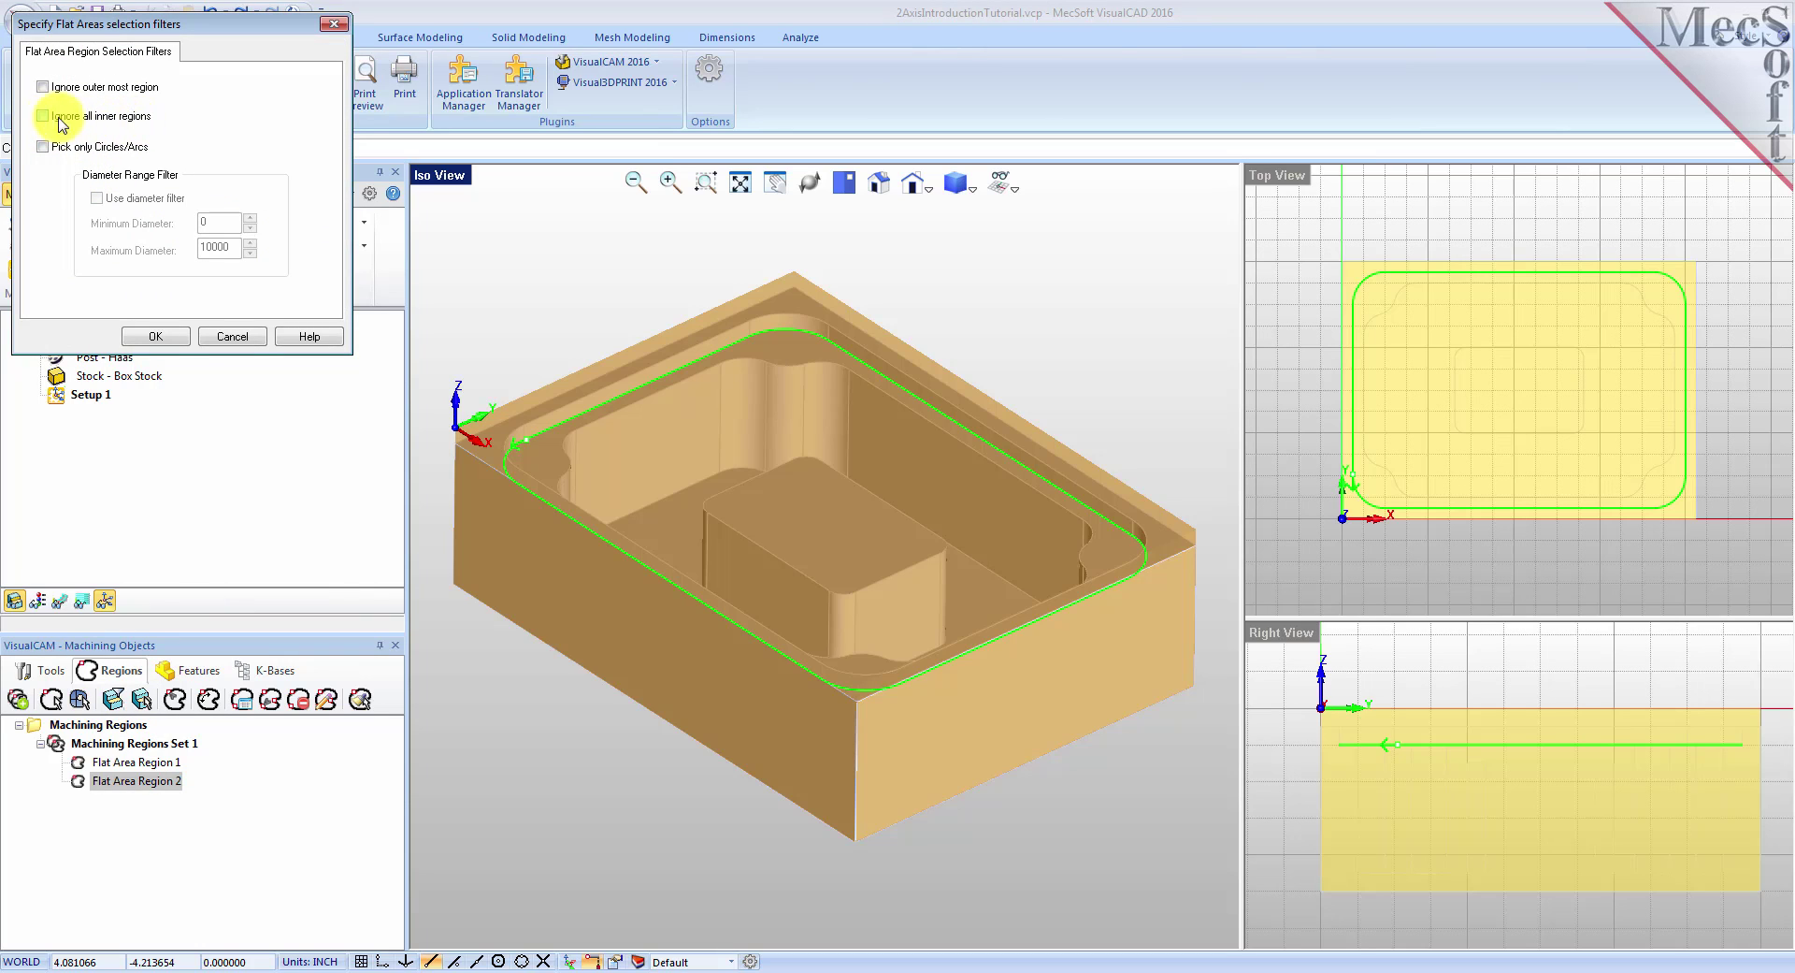
click(43, 87)
click(155, 336)
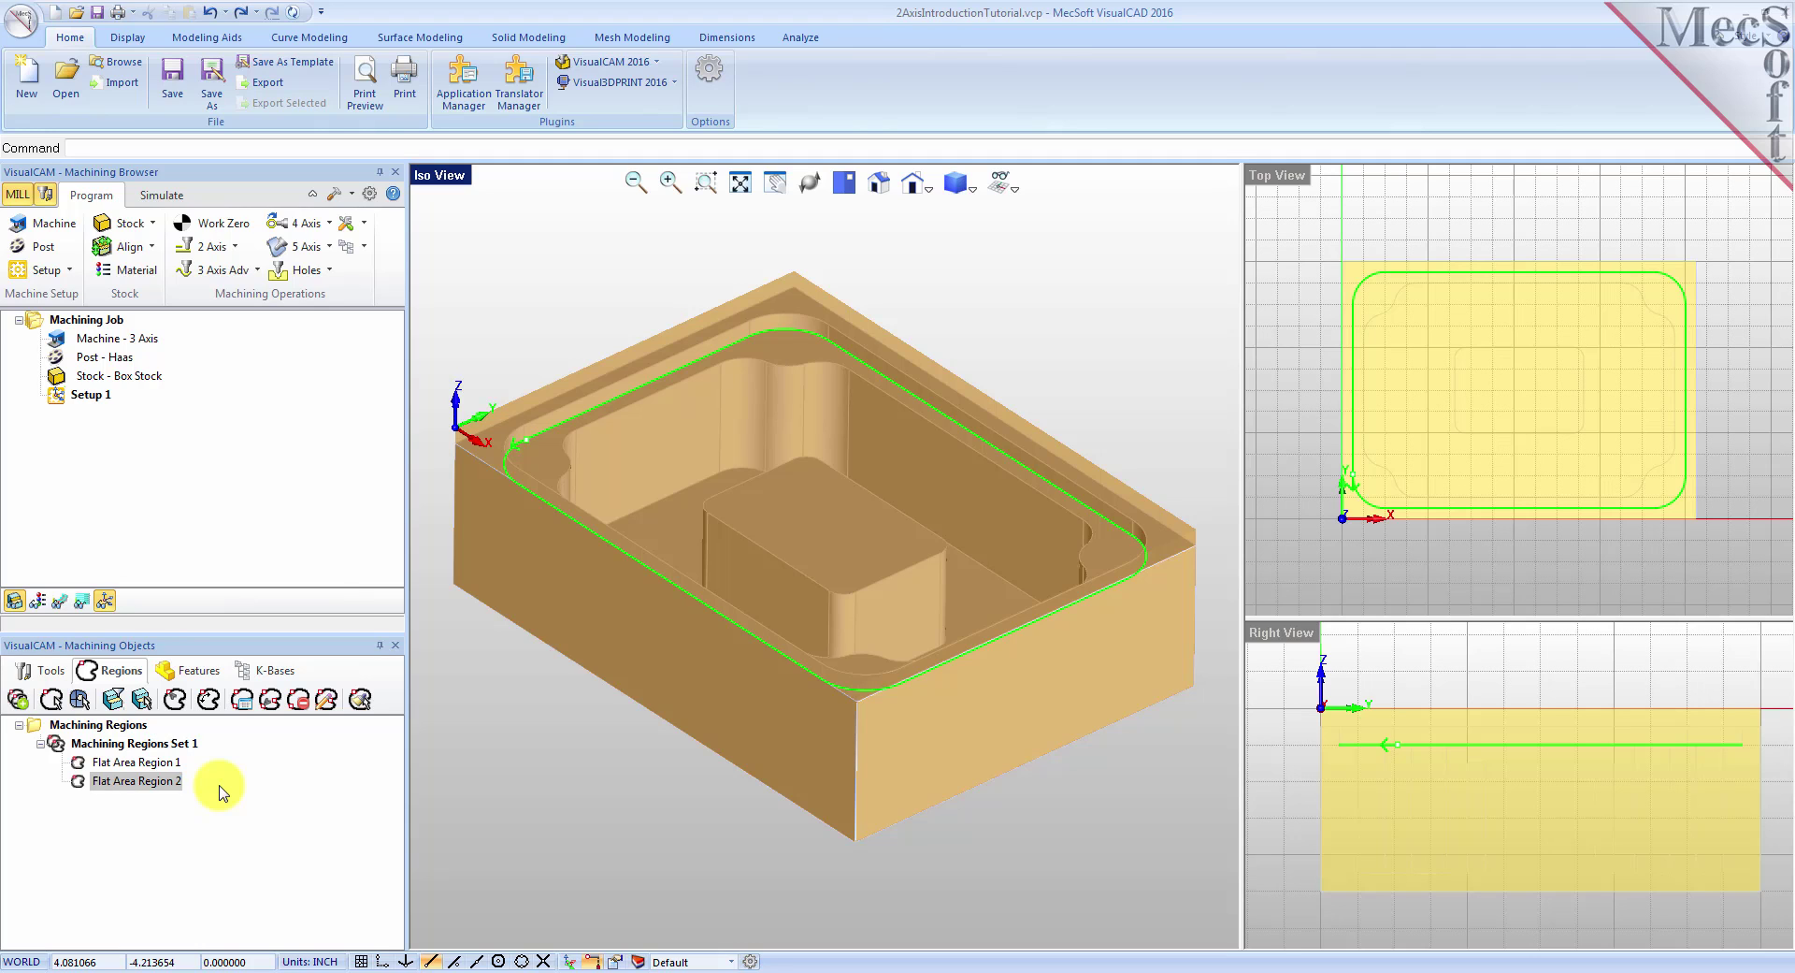
Step: Create a flat area region from the recessed ledge's inner boundary and highlight each of the three regions in turn
click(142, 701)
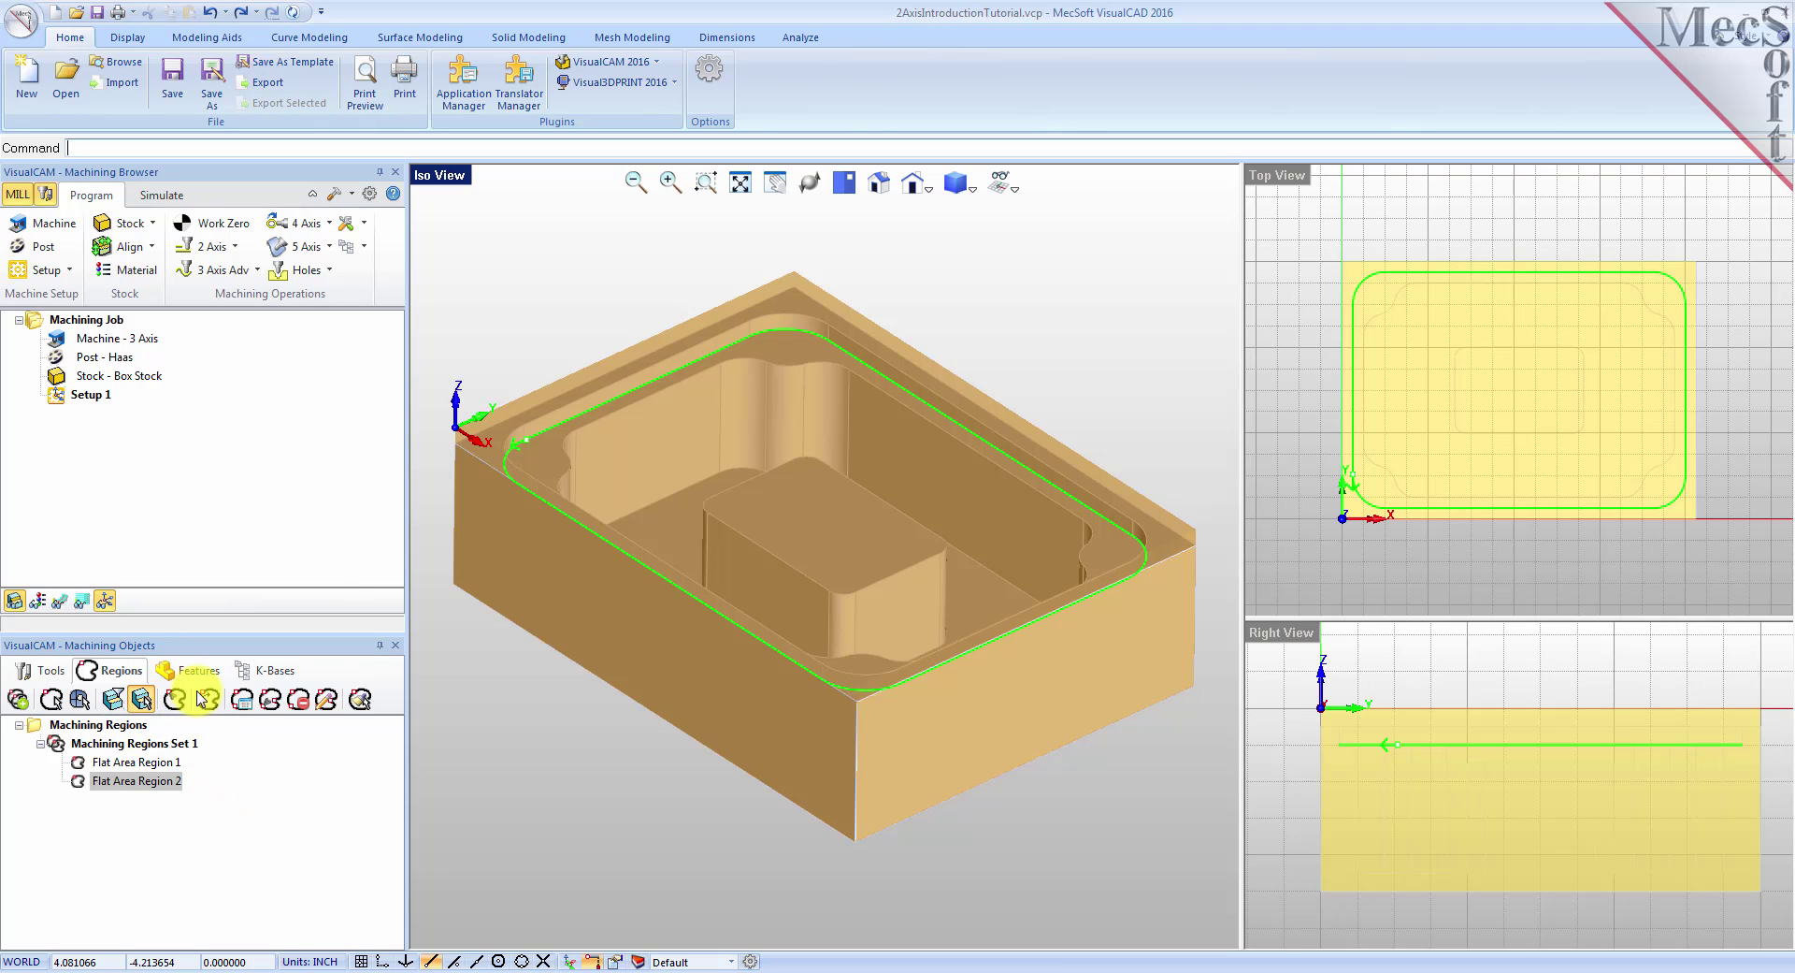
click(552, 461)
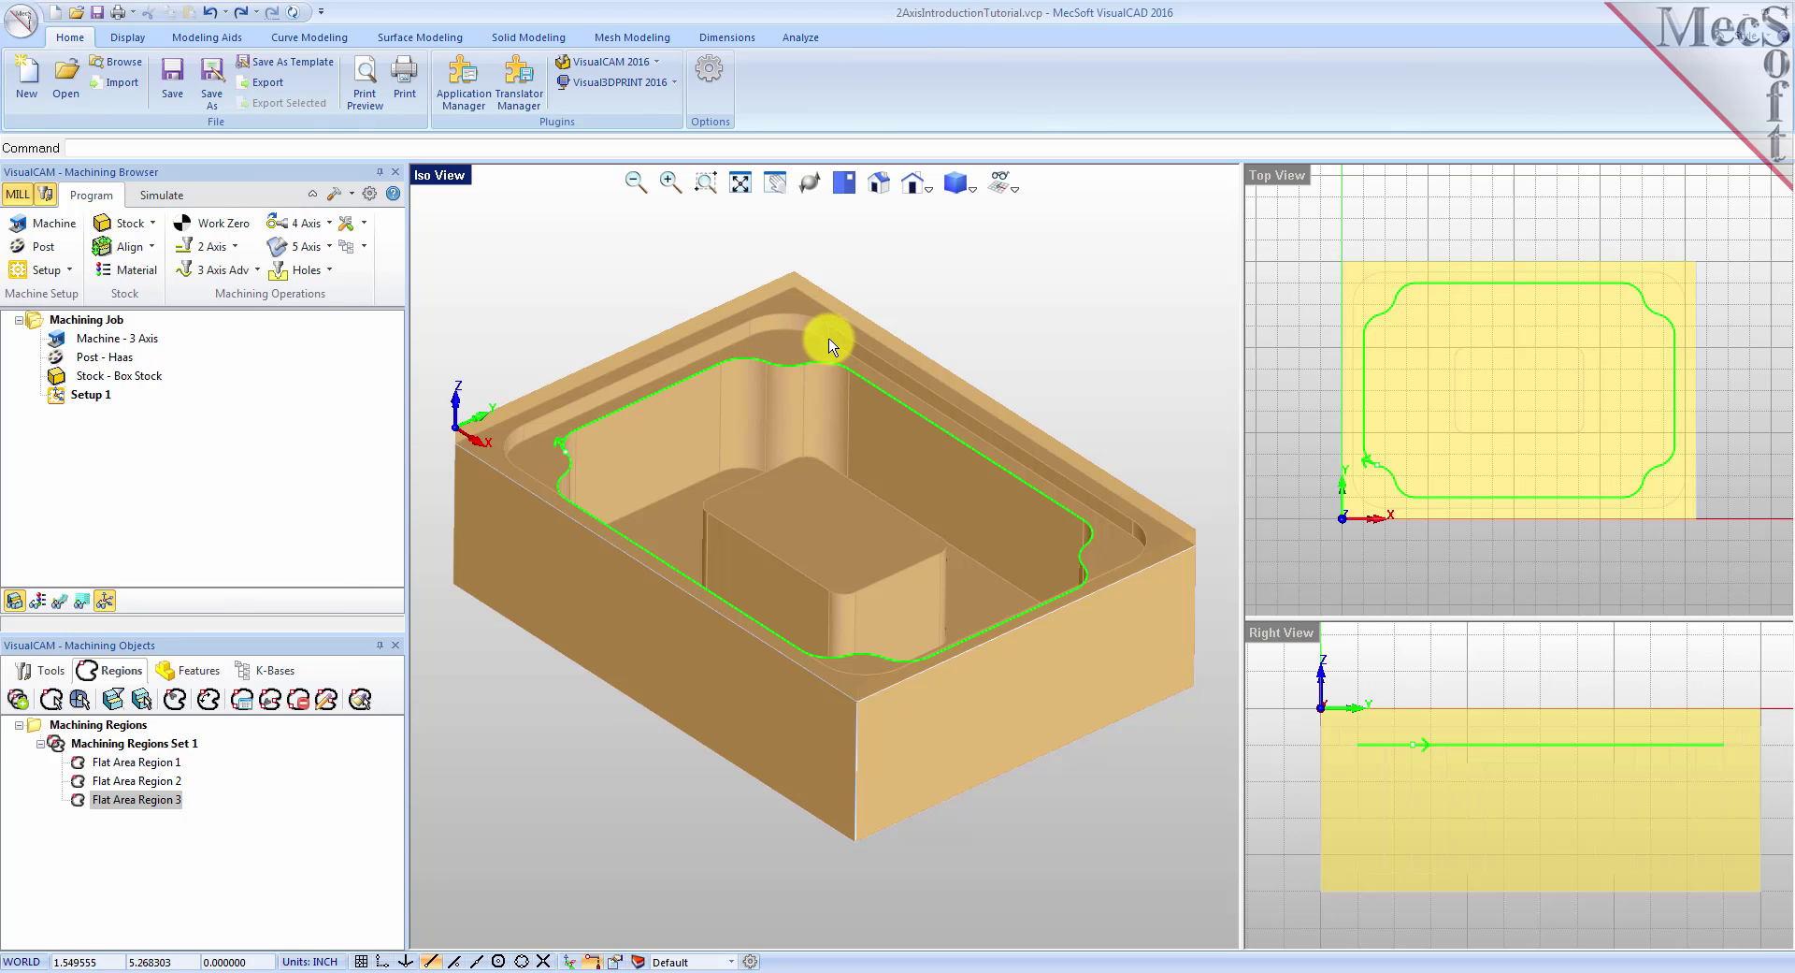
click(106, 802)
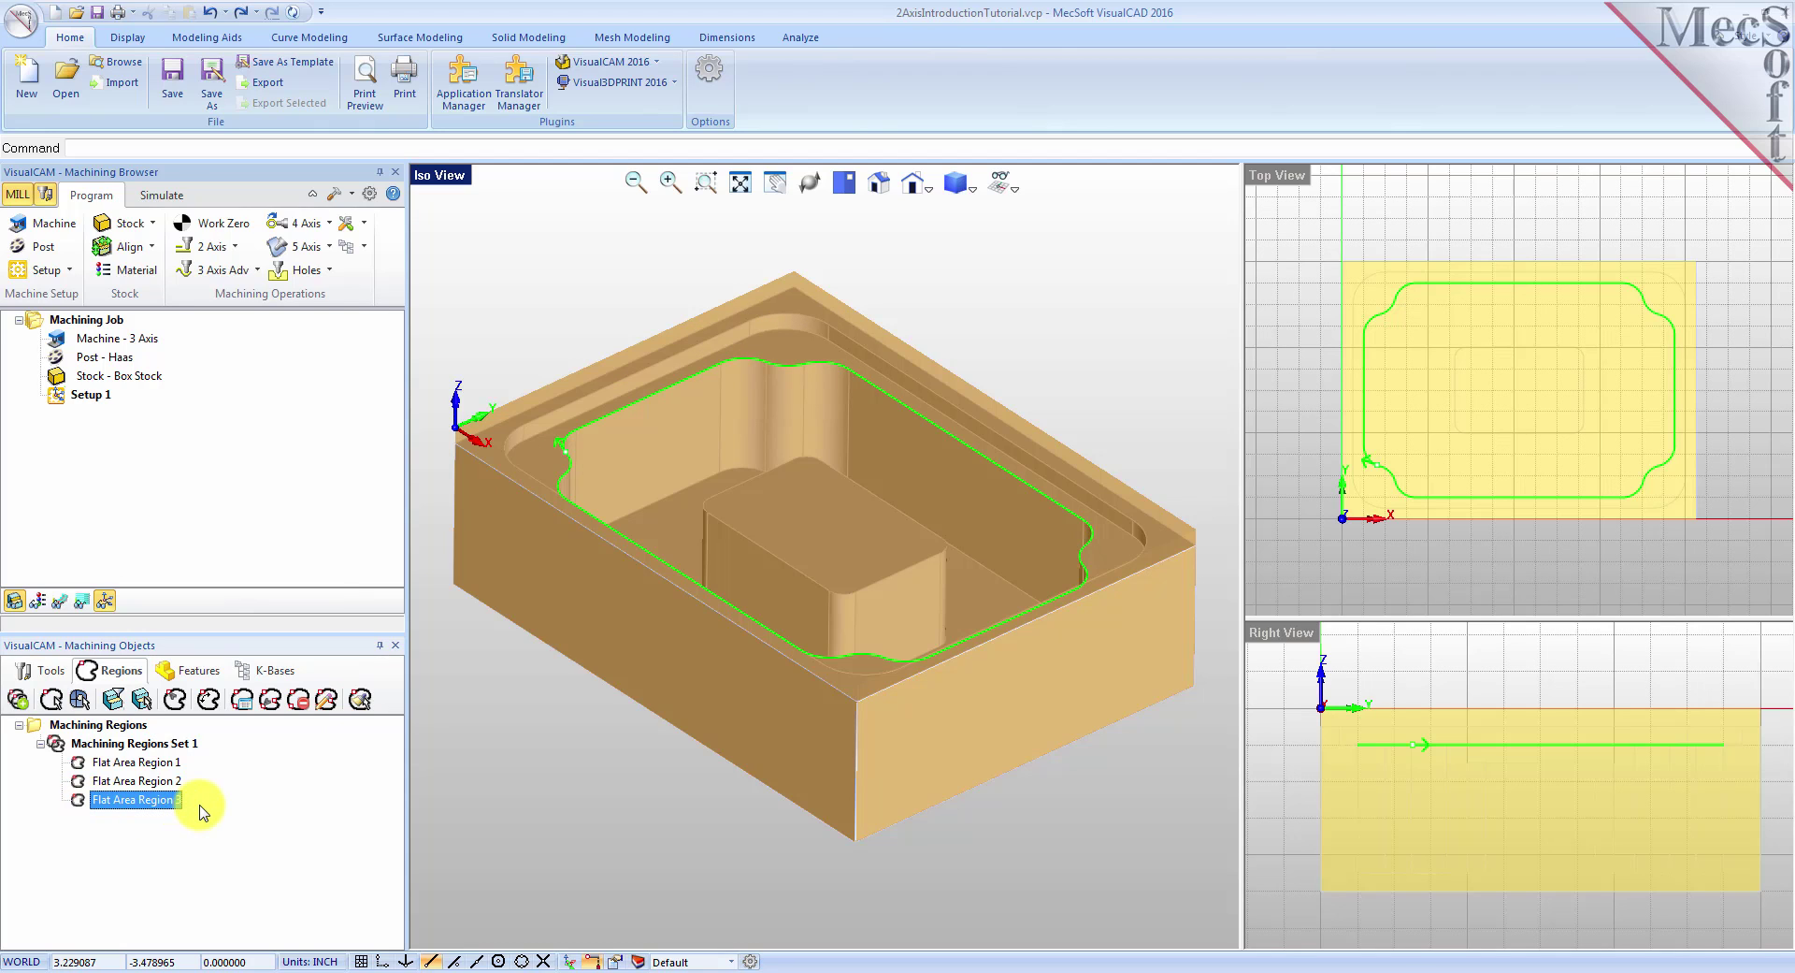
click(165, 766)
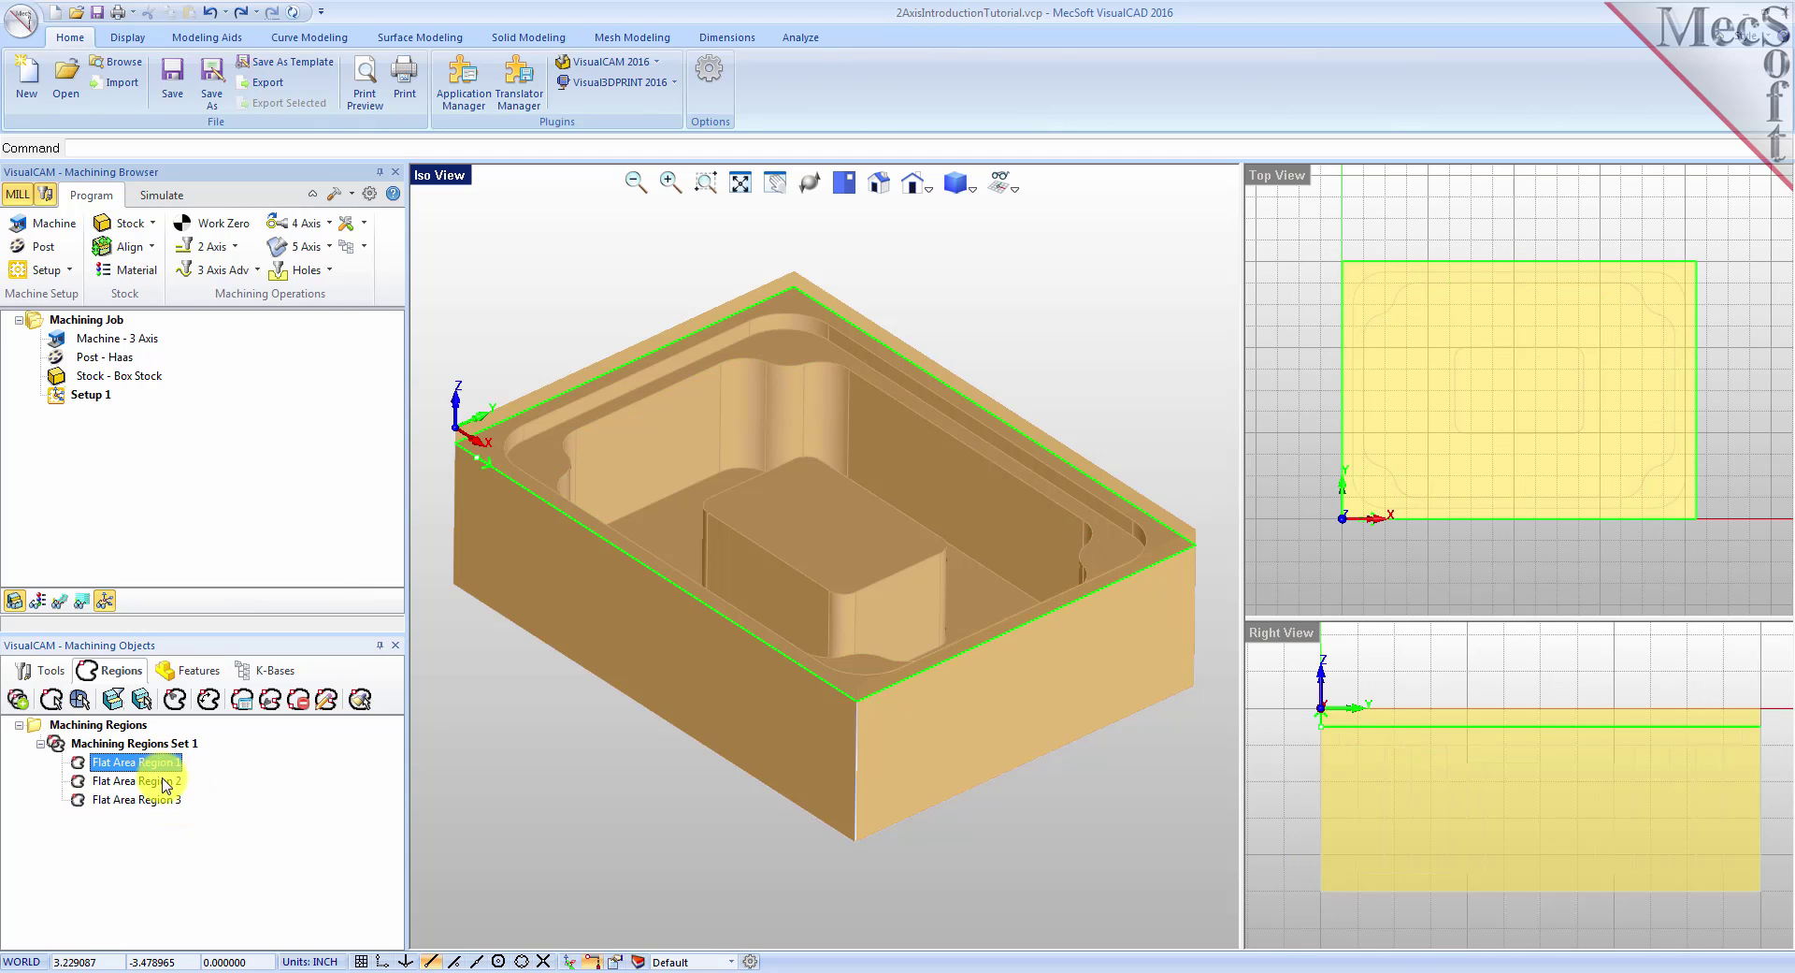
click(165, 783)
click(163, 801)
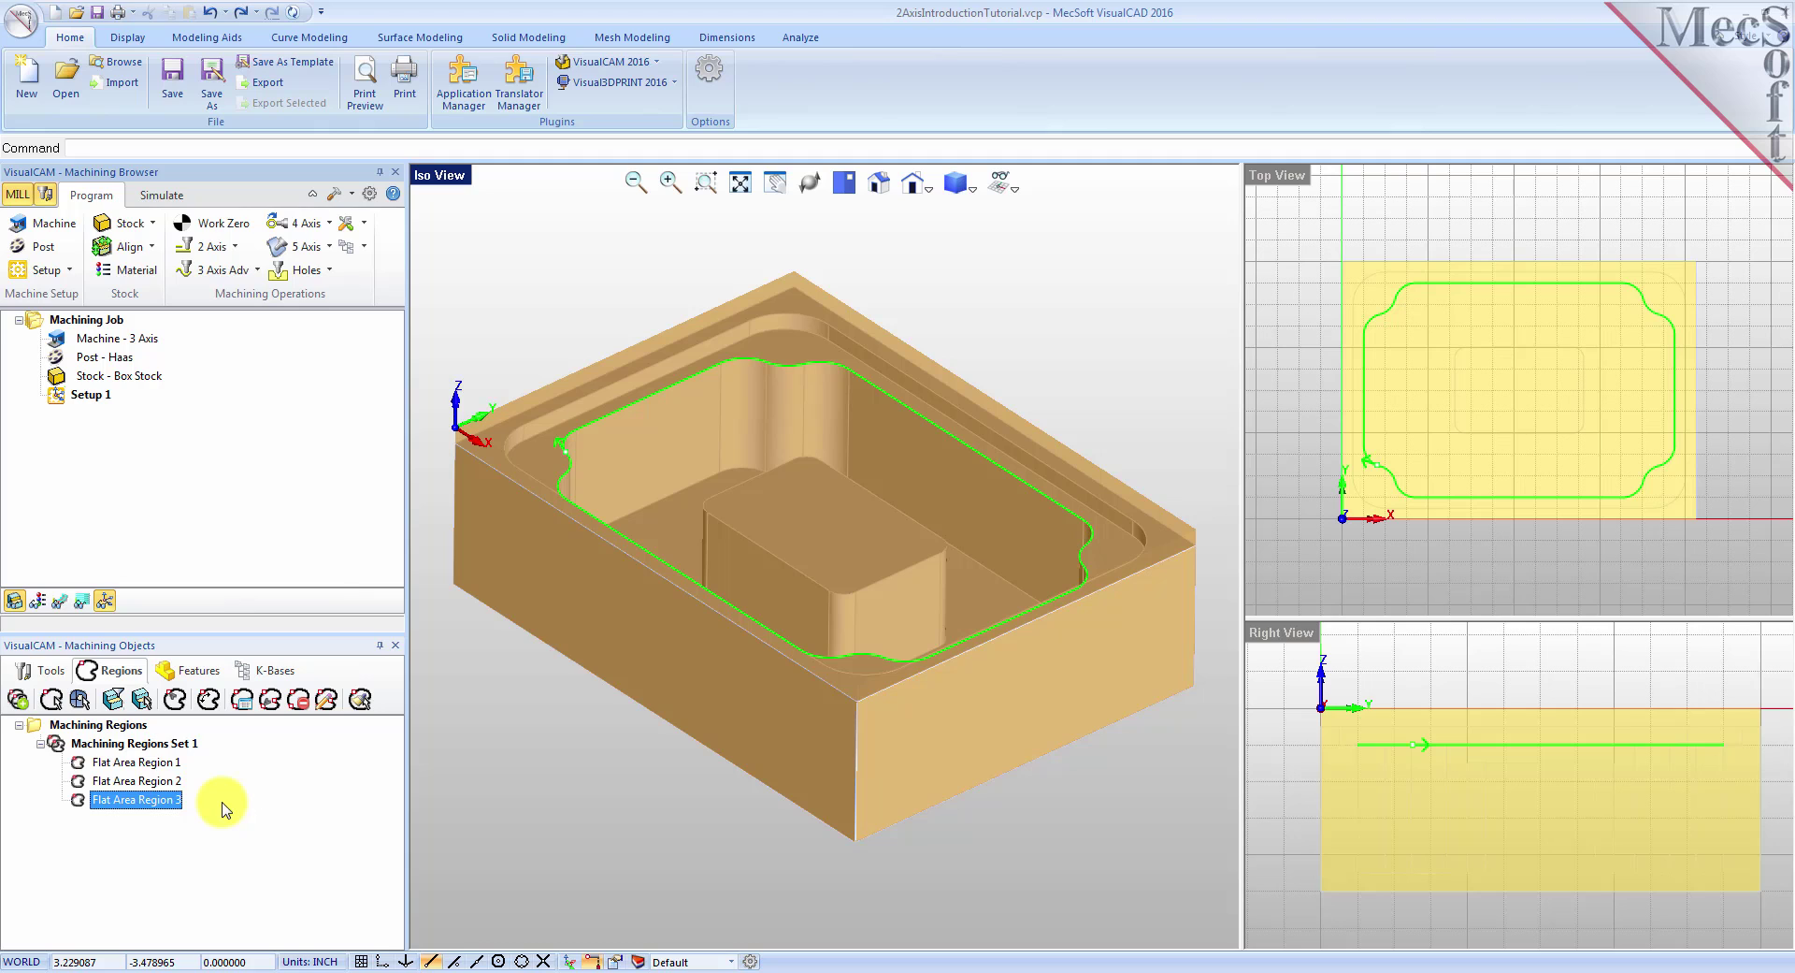
Step: Start a 2 1/2 Axis Facing operation and assign the predefined Flat Area Region 1 as its part region
click(52, 671)
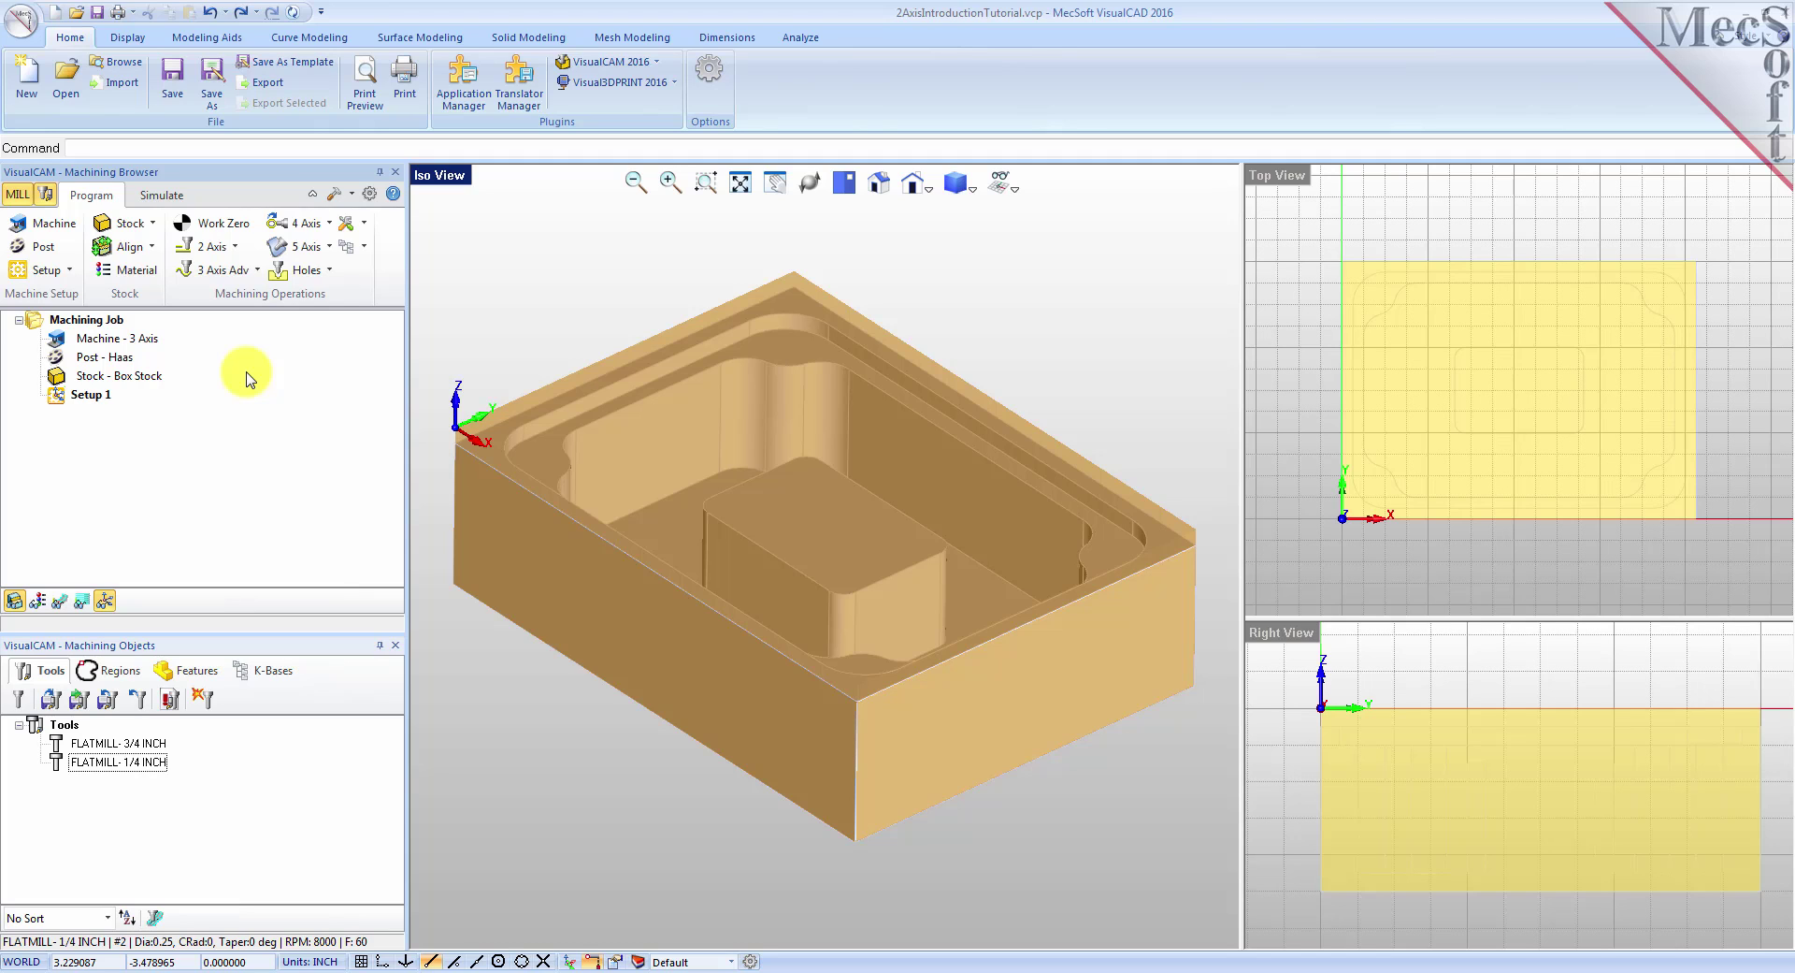
click(234, 246)
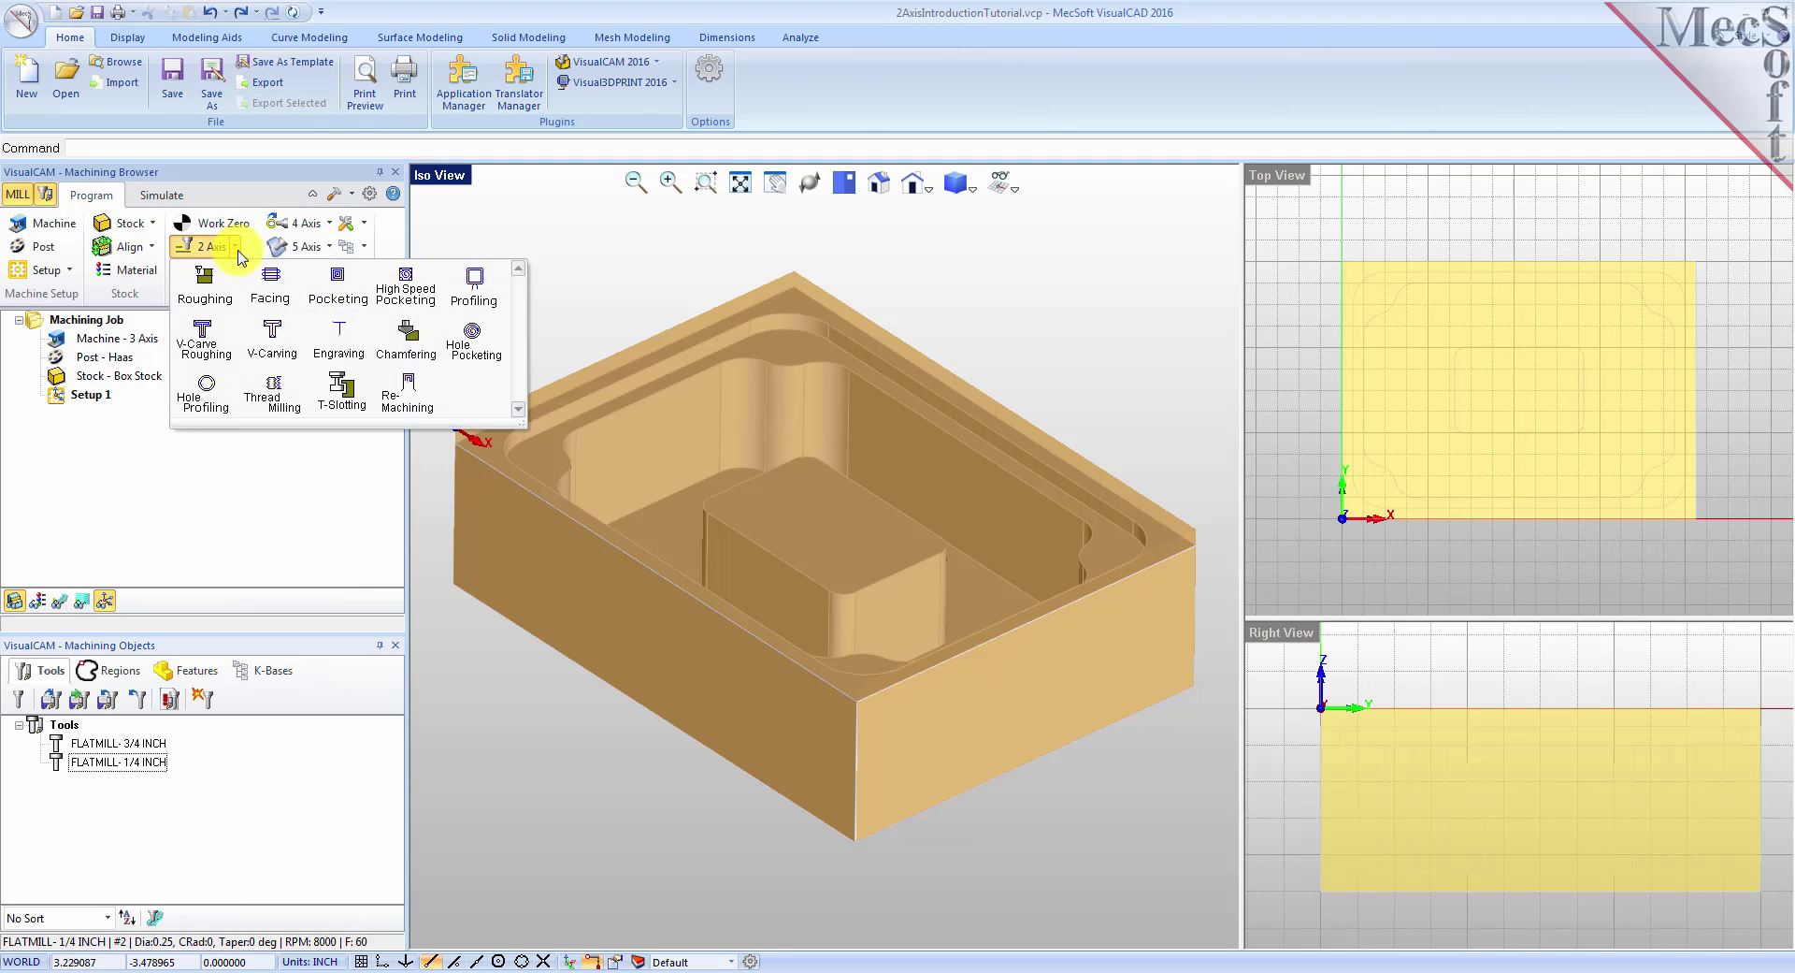
click(276, 310)
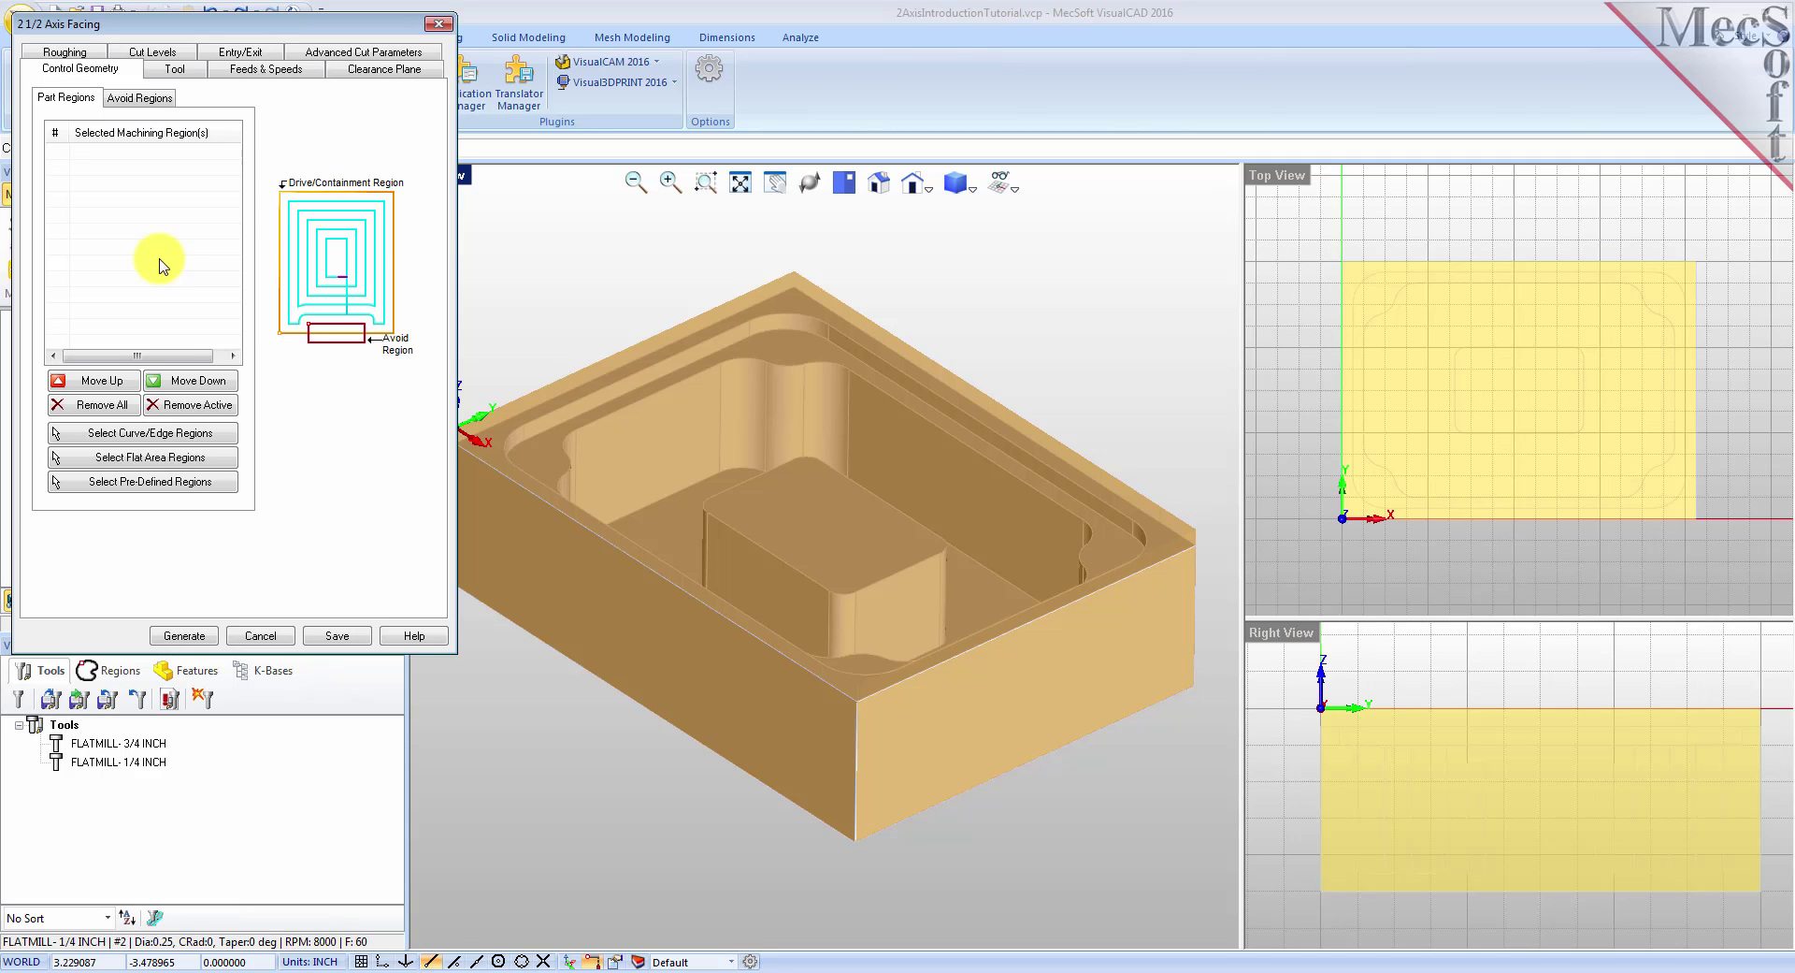
click(149, 484)
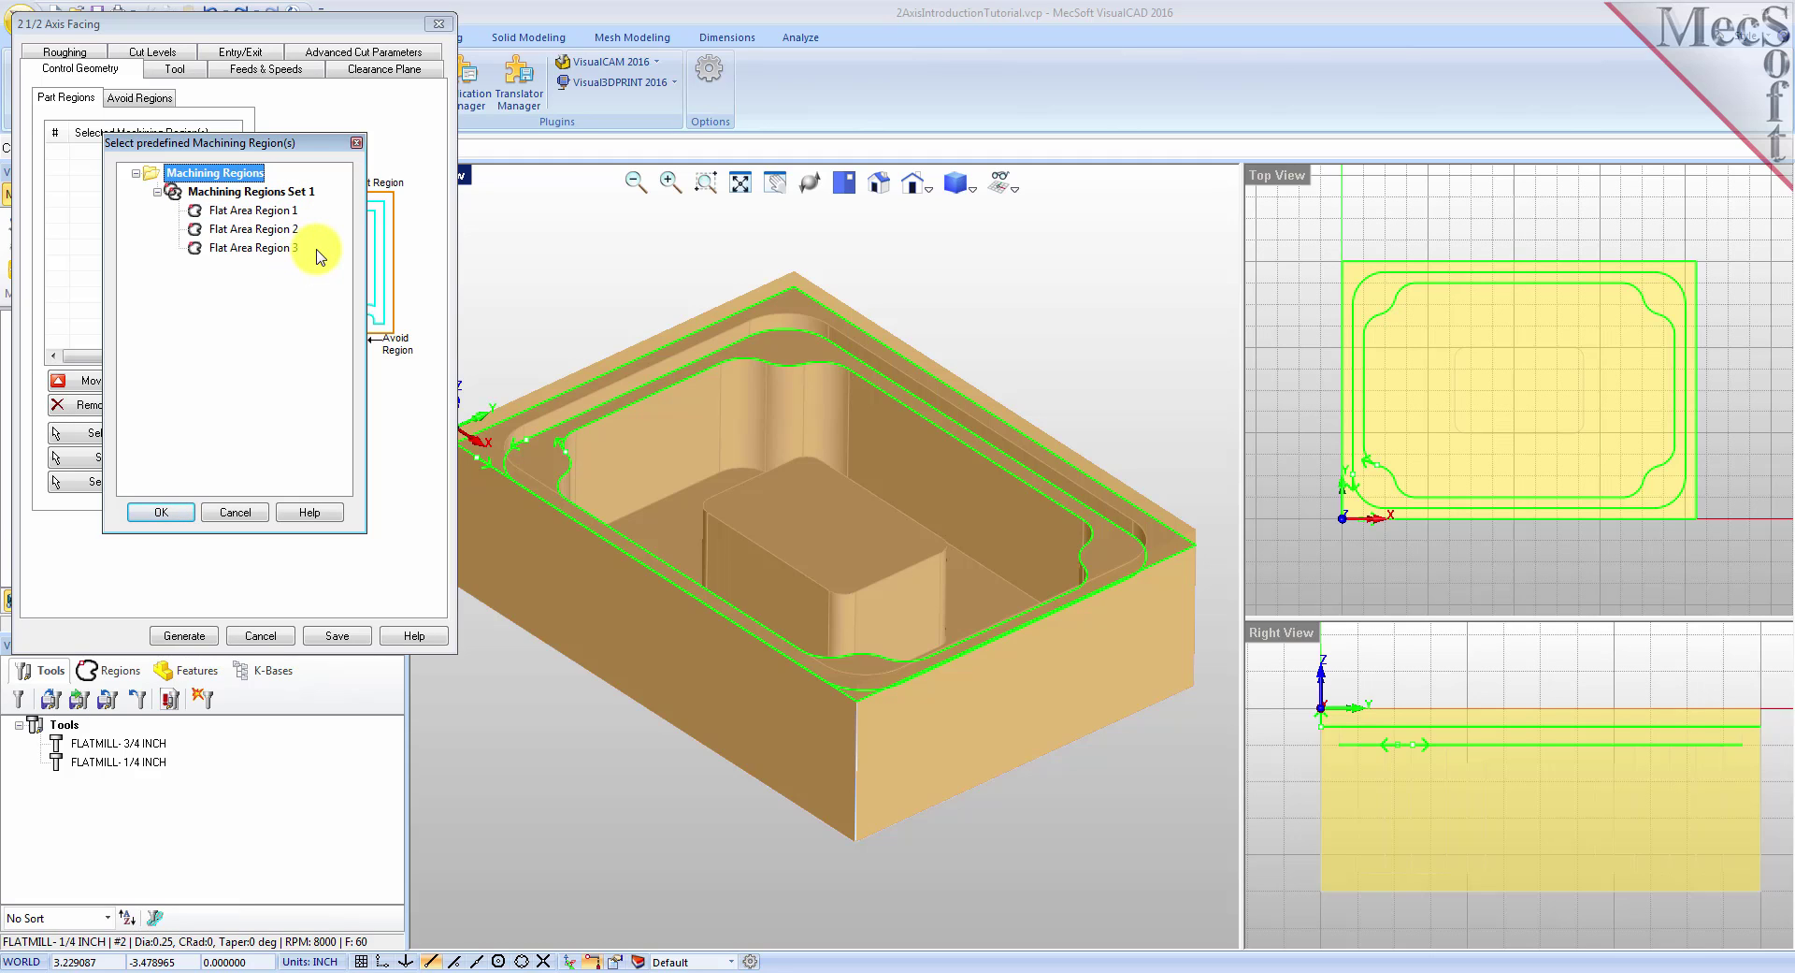
click(243, 212)
click(245, 230)
click(250, 249)
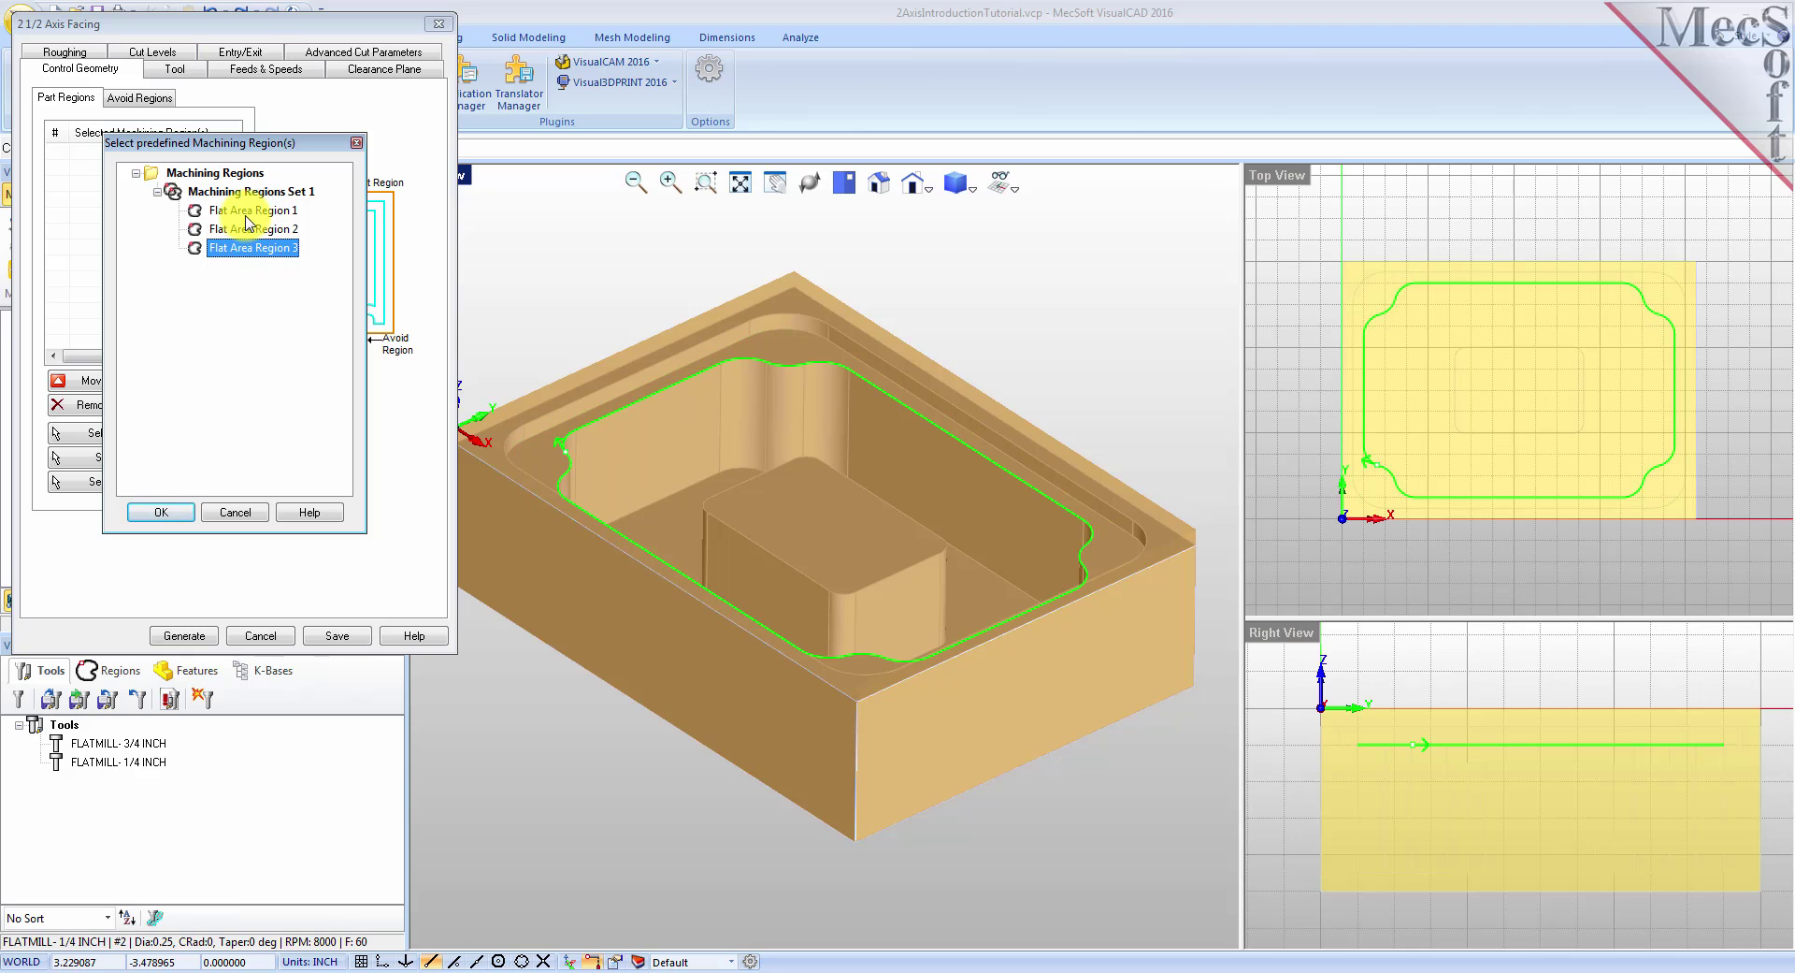
click(236, 211)
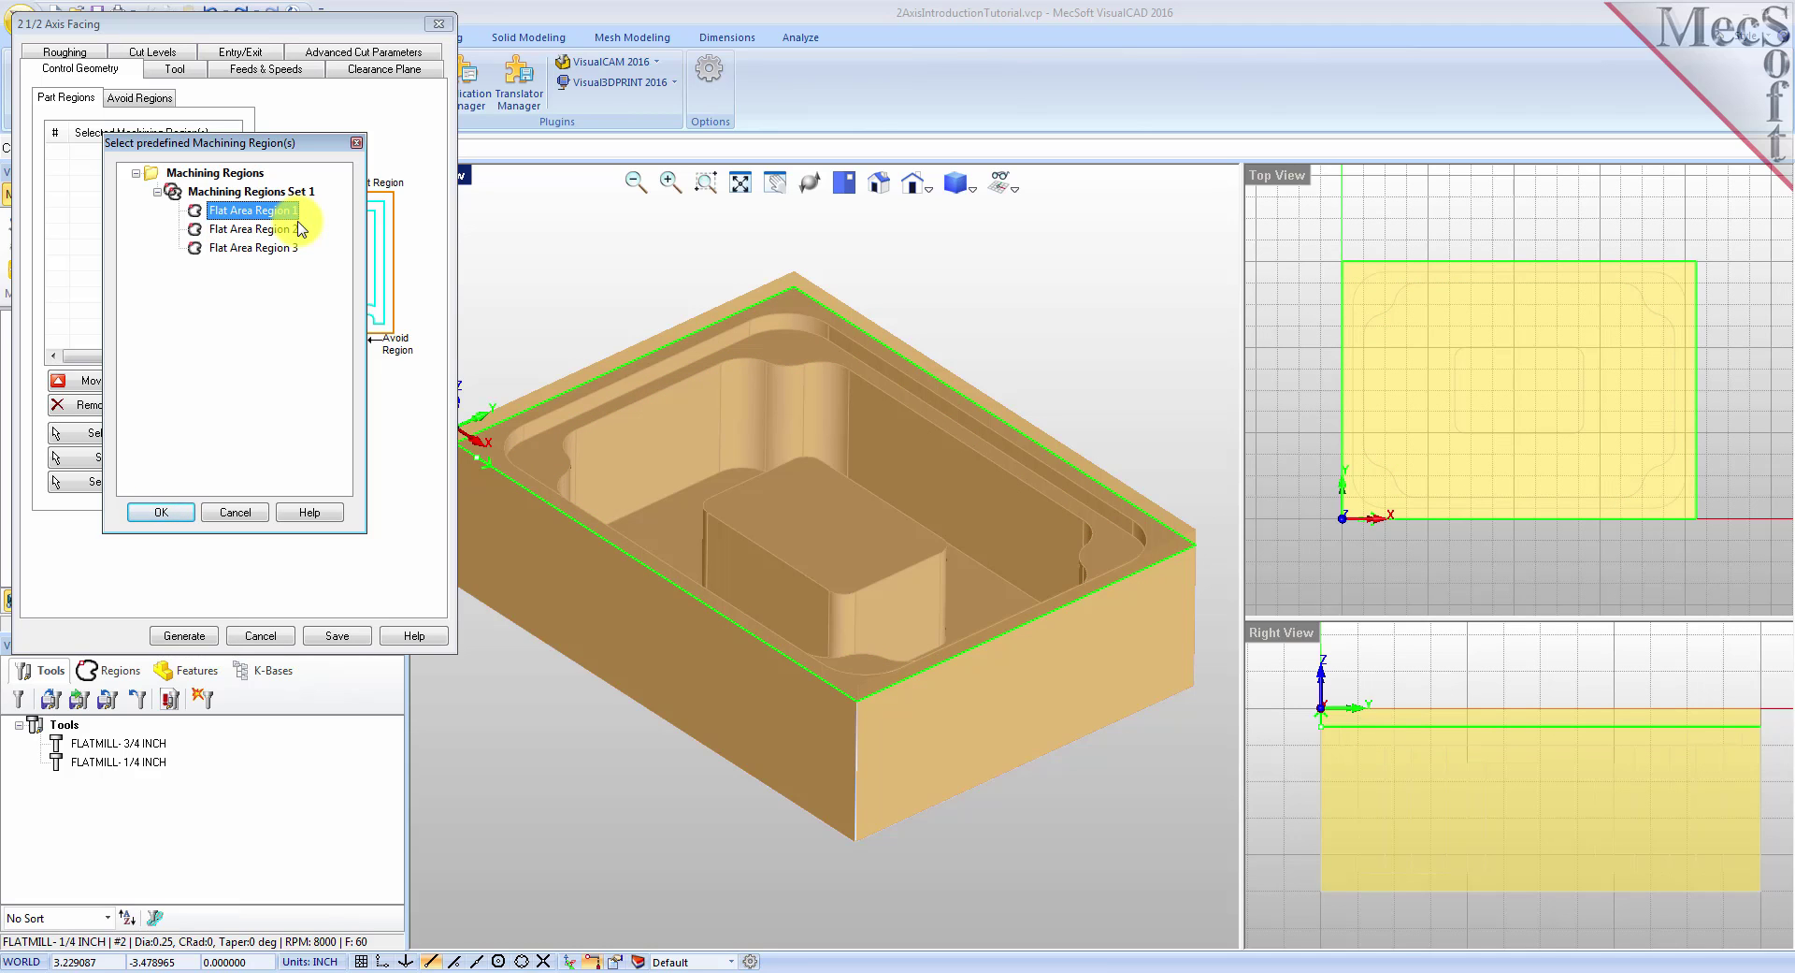
click(159, 511)
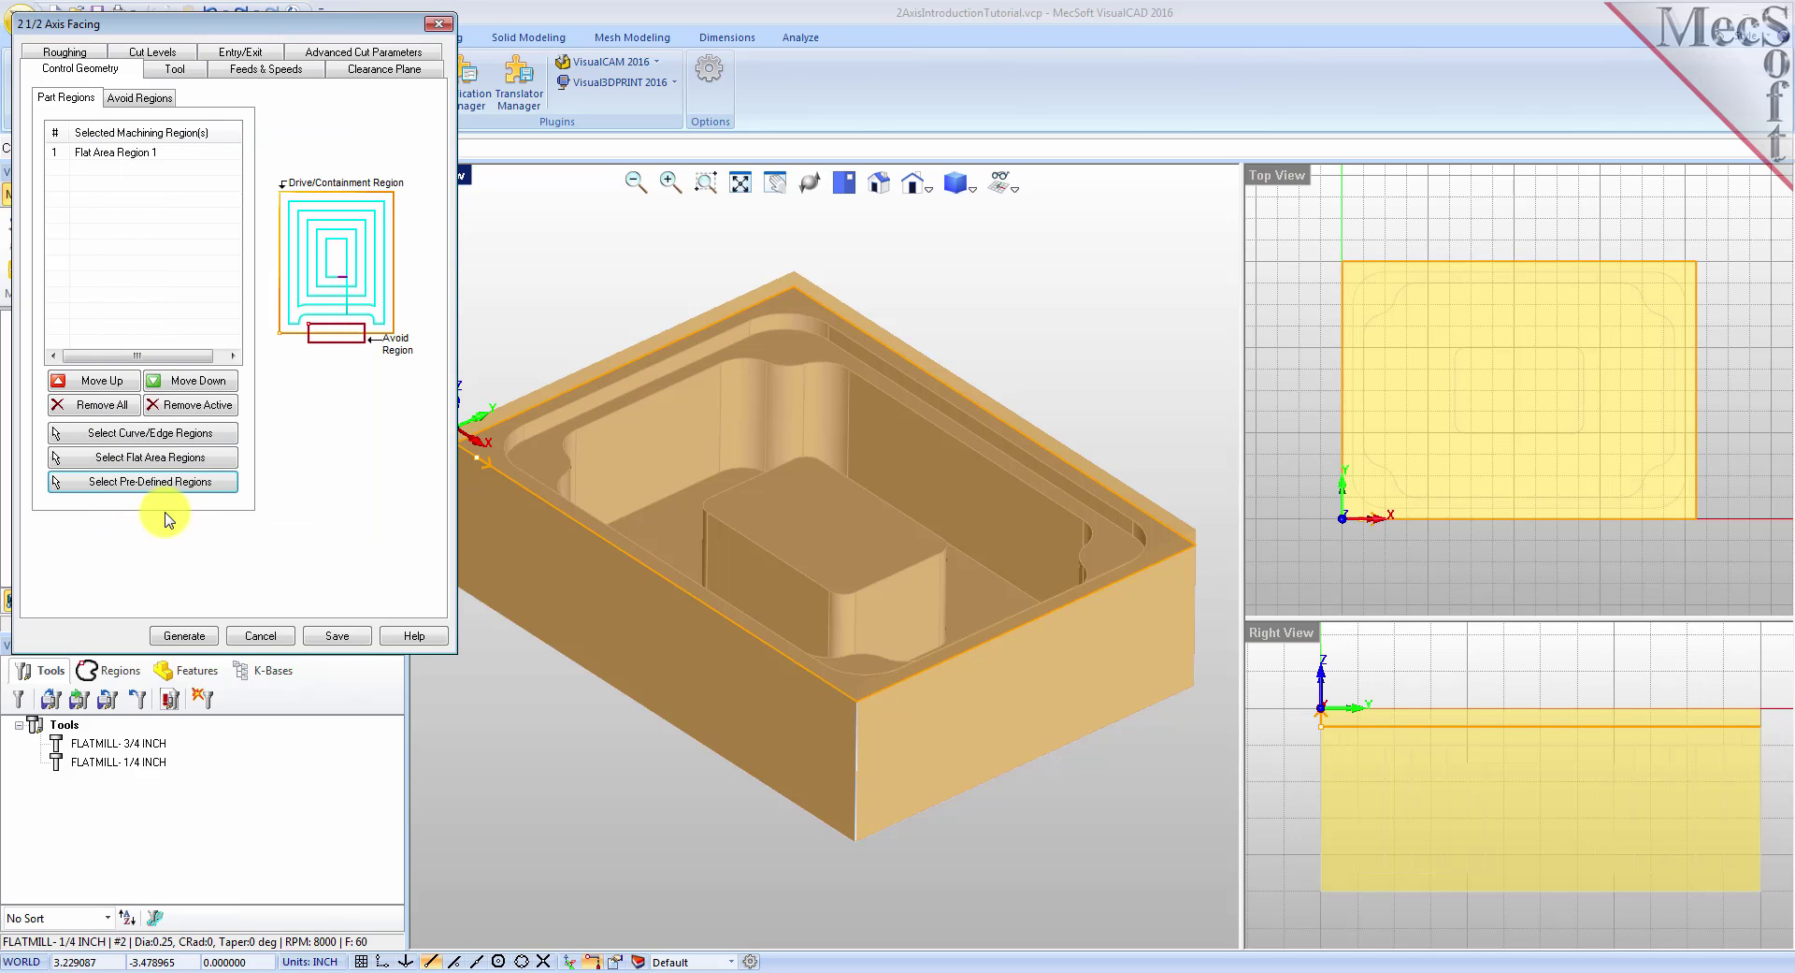
click(110, 152)
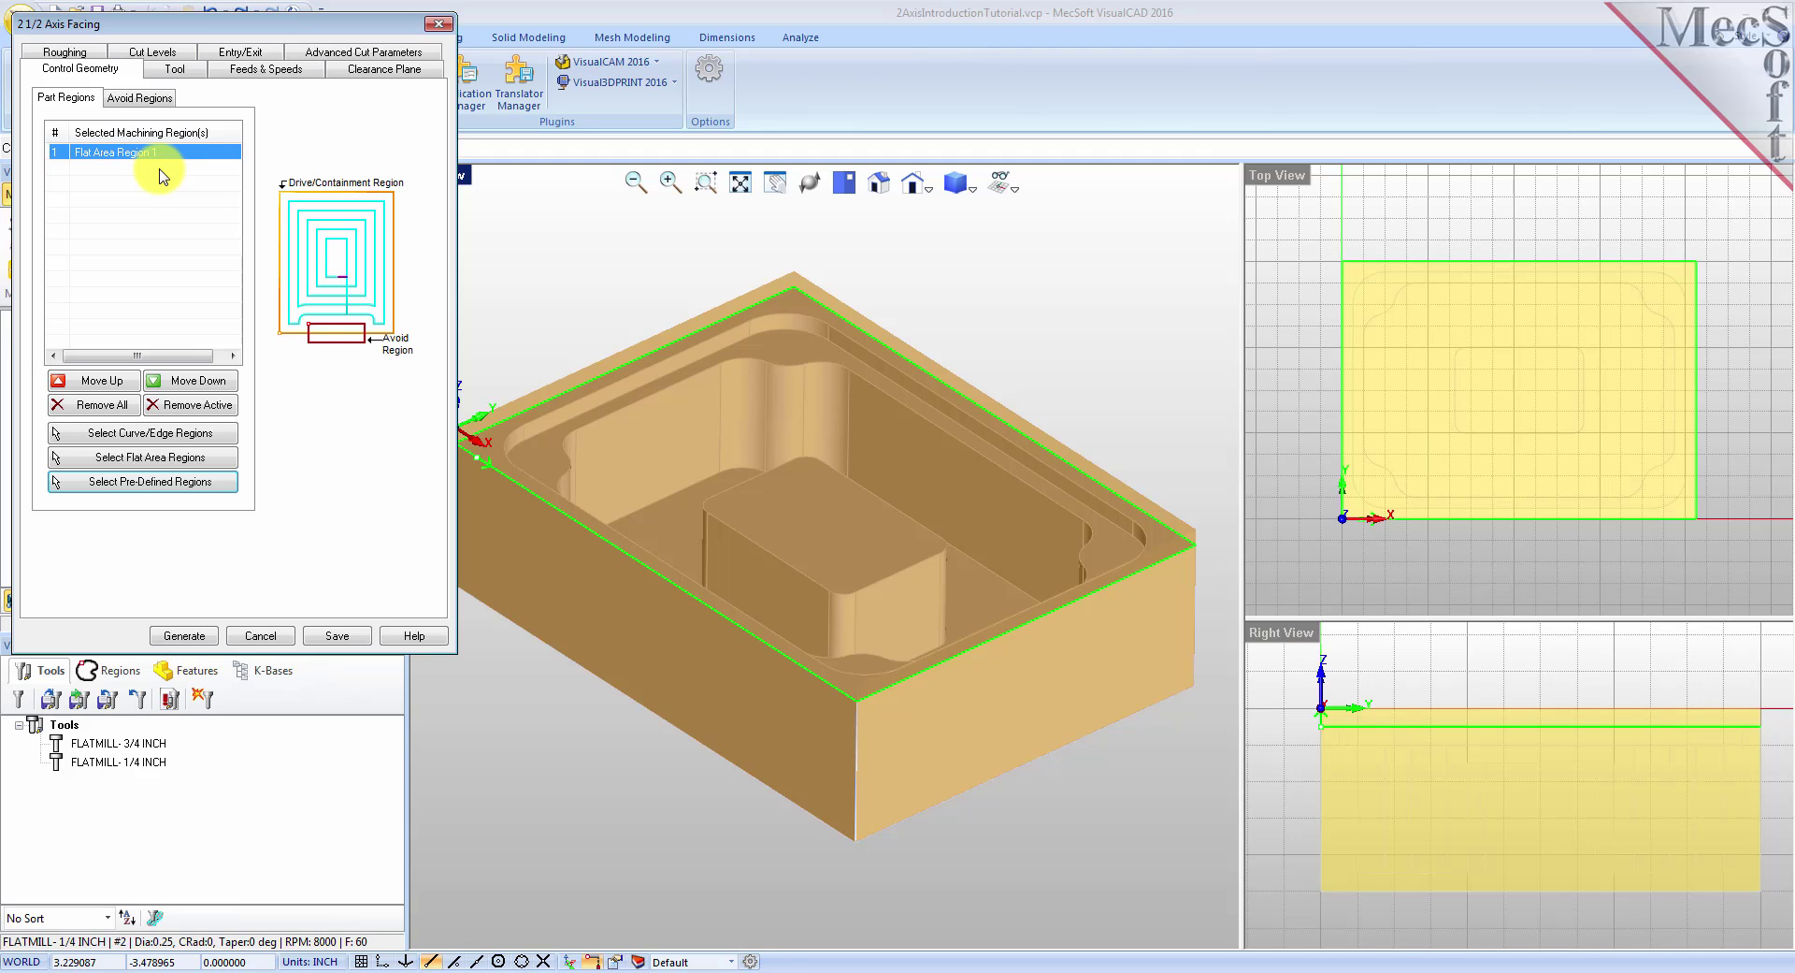
Step: Assign the 3/4 inch flat mill to the facing operation and load its feeds and speeds from the tool
click(174, 69)
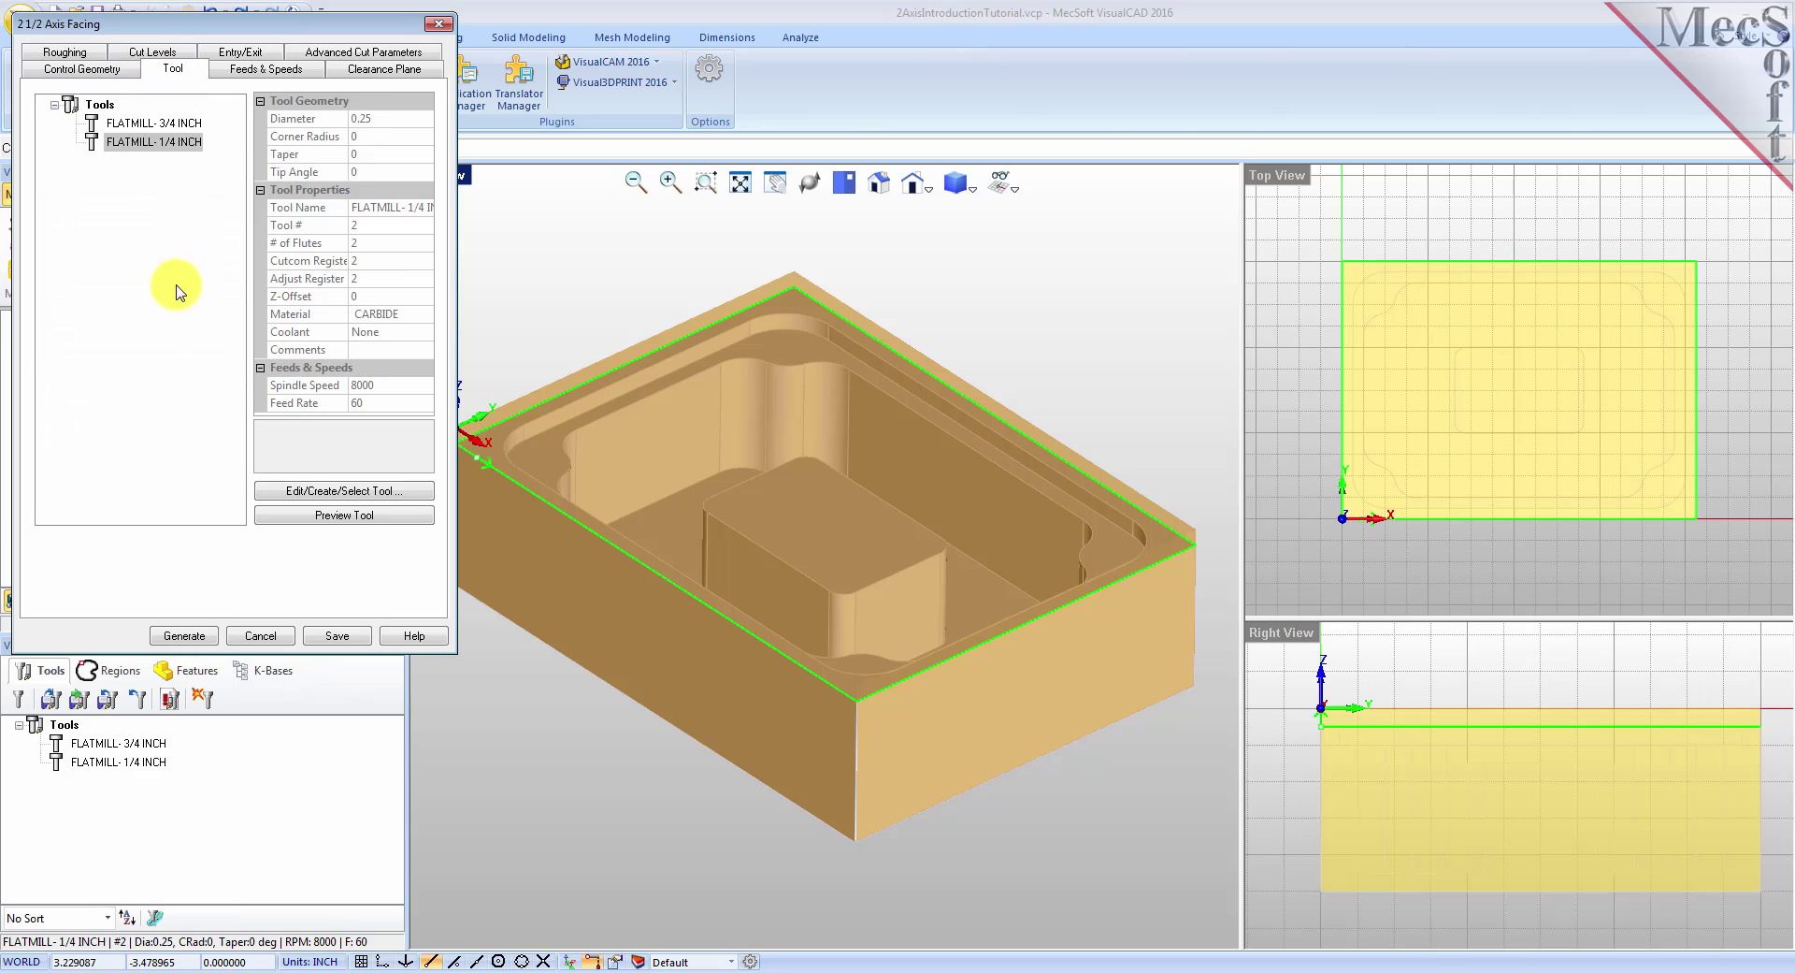
click(93, 124)
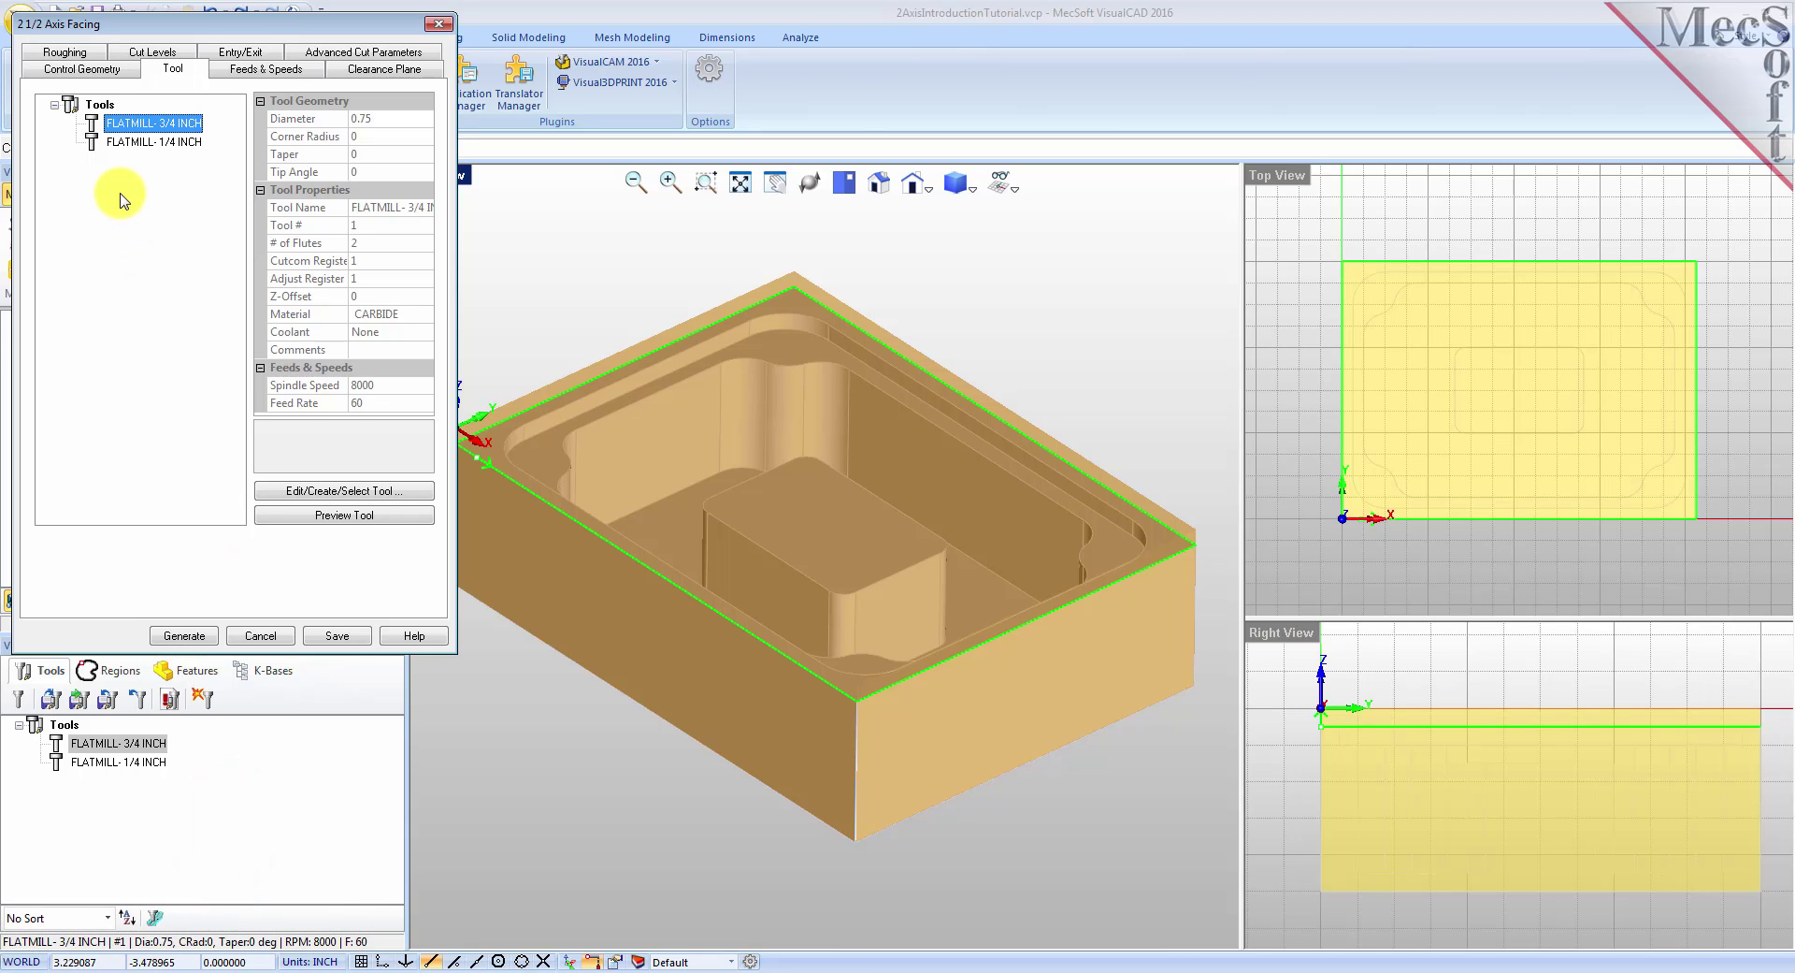
click(252, 68)
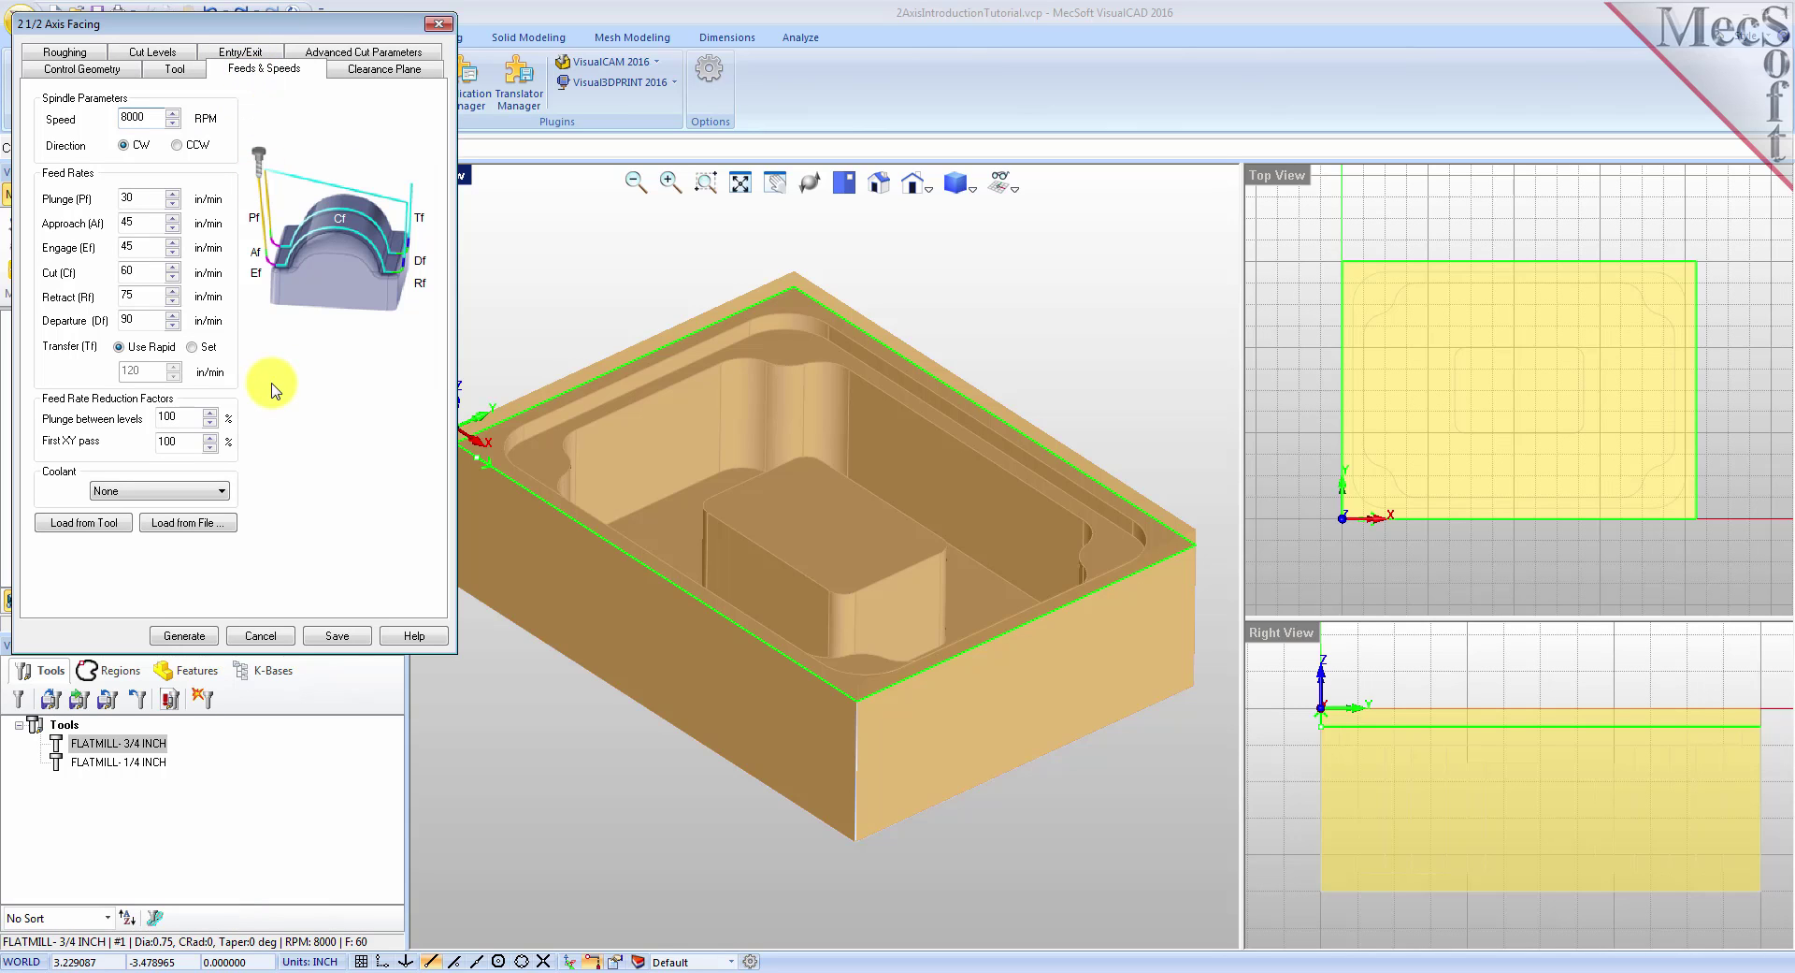
click(103, 529)
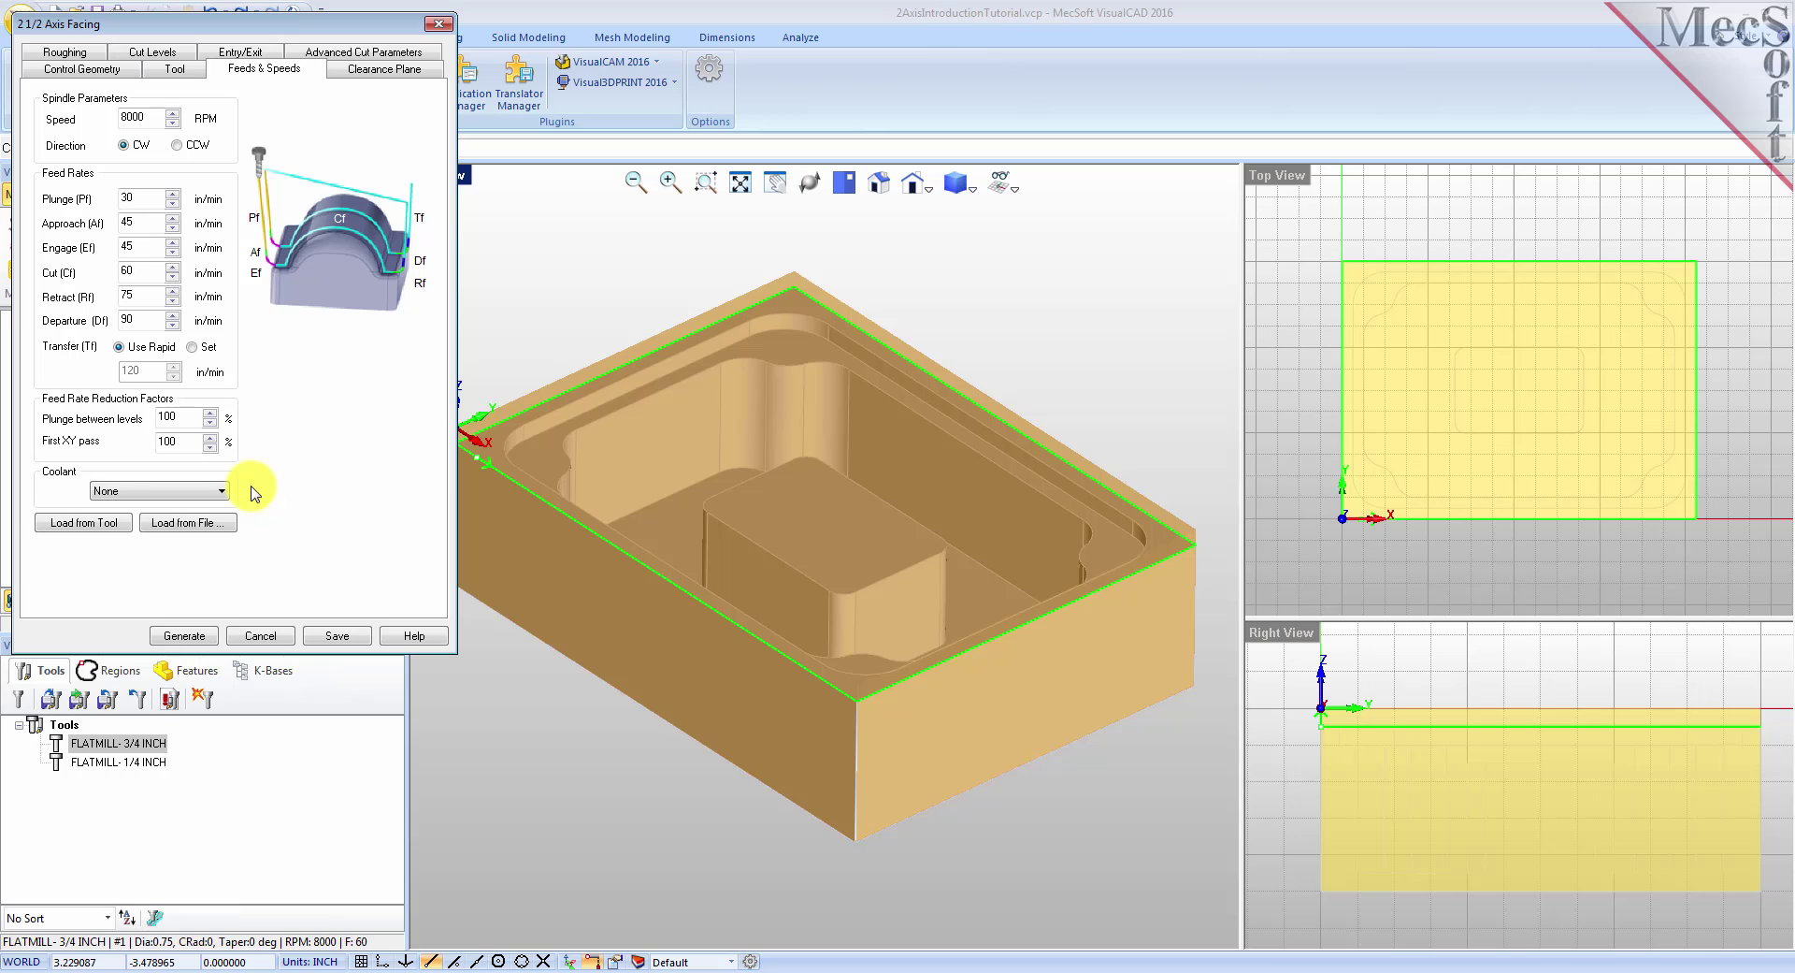
Step: Use the Automatic clearance plane definition for the facing operation and inspect the plane above the part
click(381, 71)
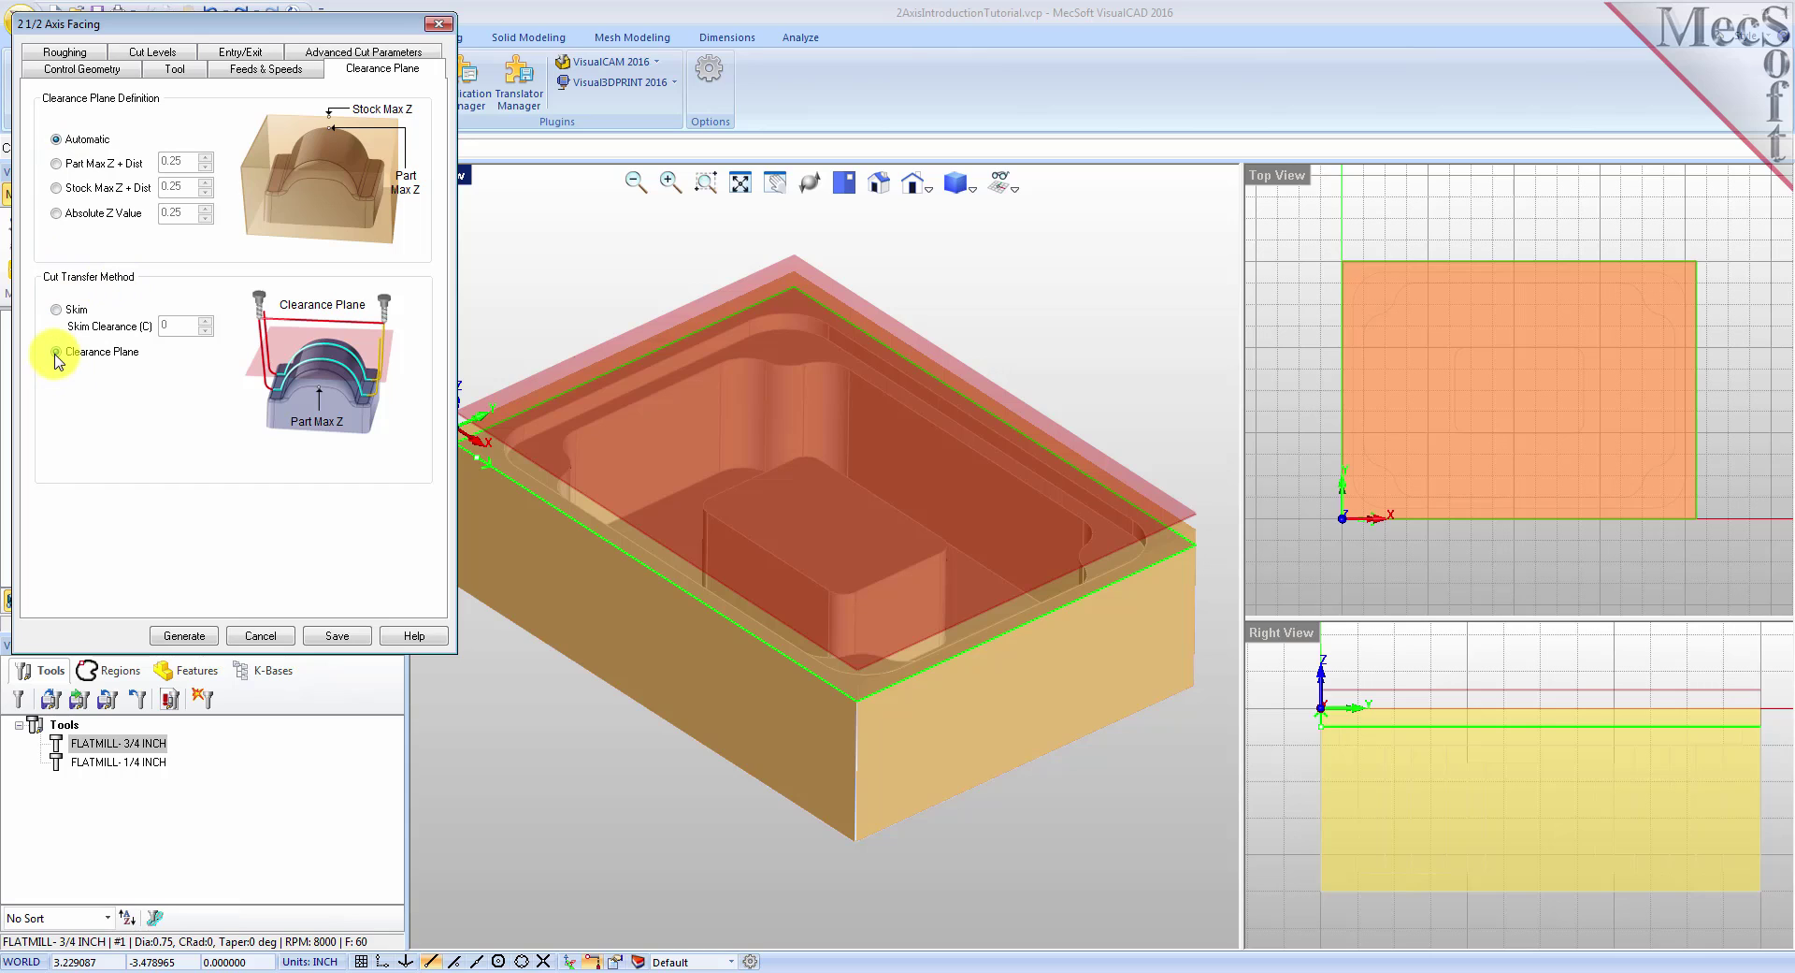
click(56, 139)
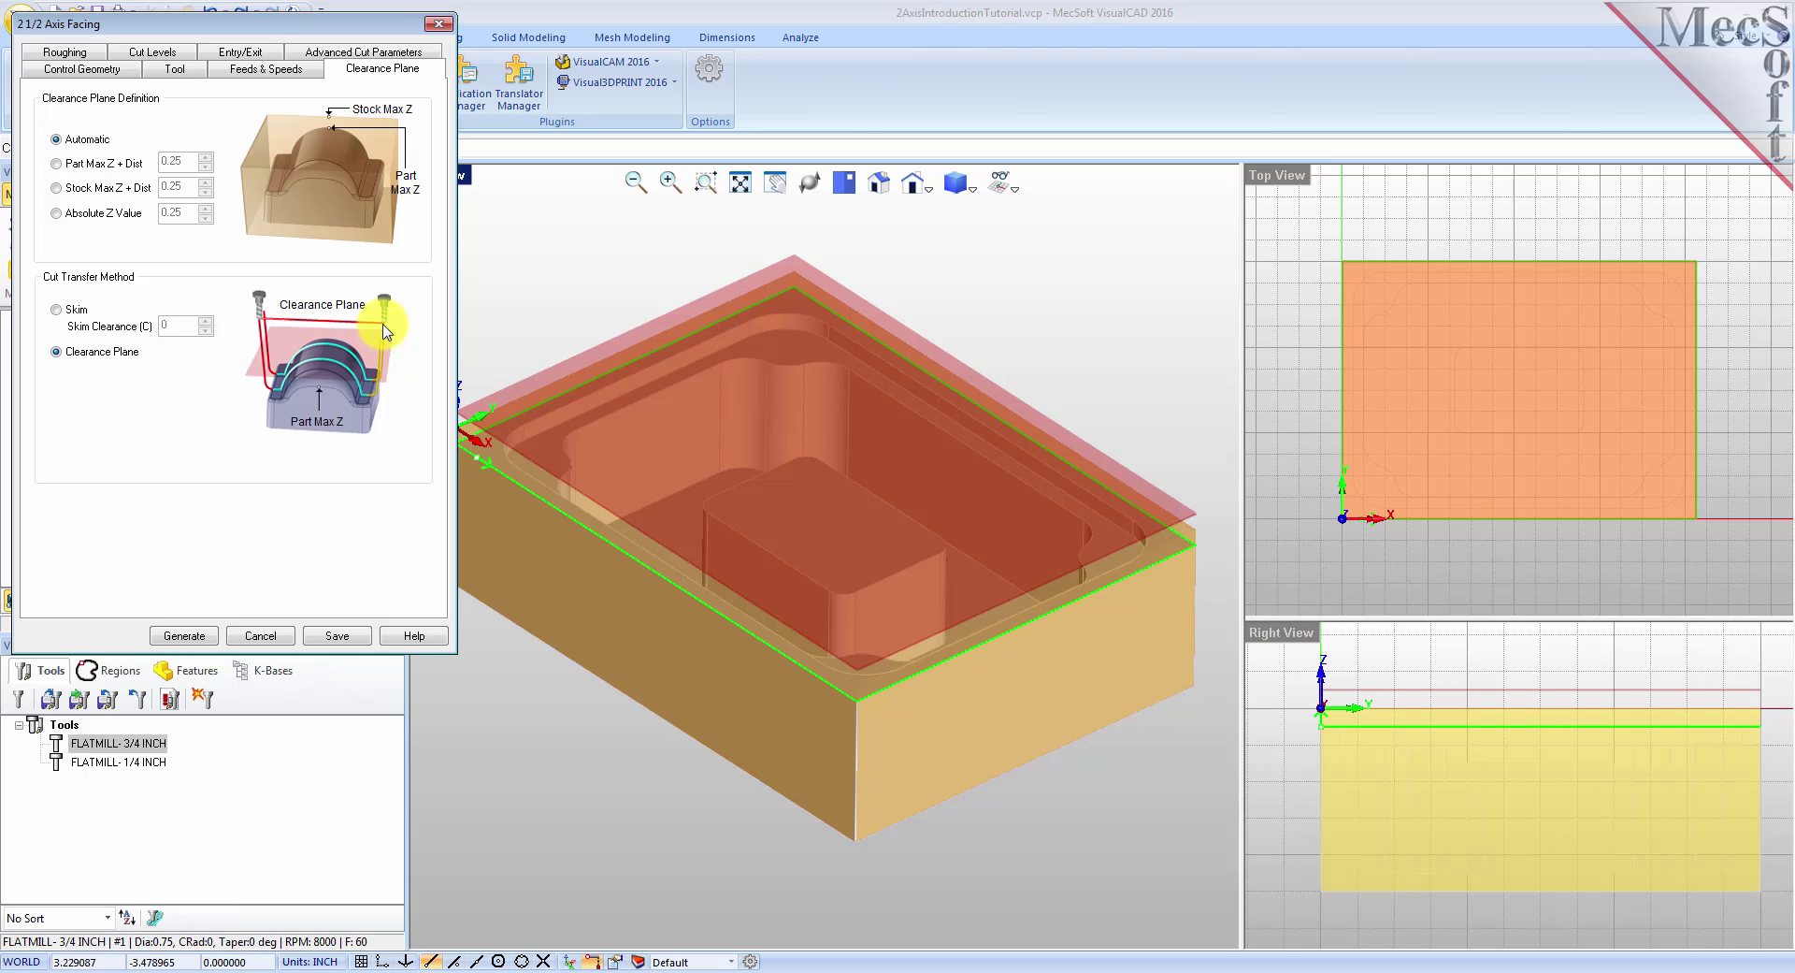
right_drag(903, 697, 889, 513)
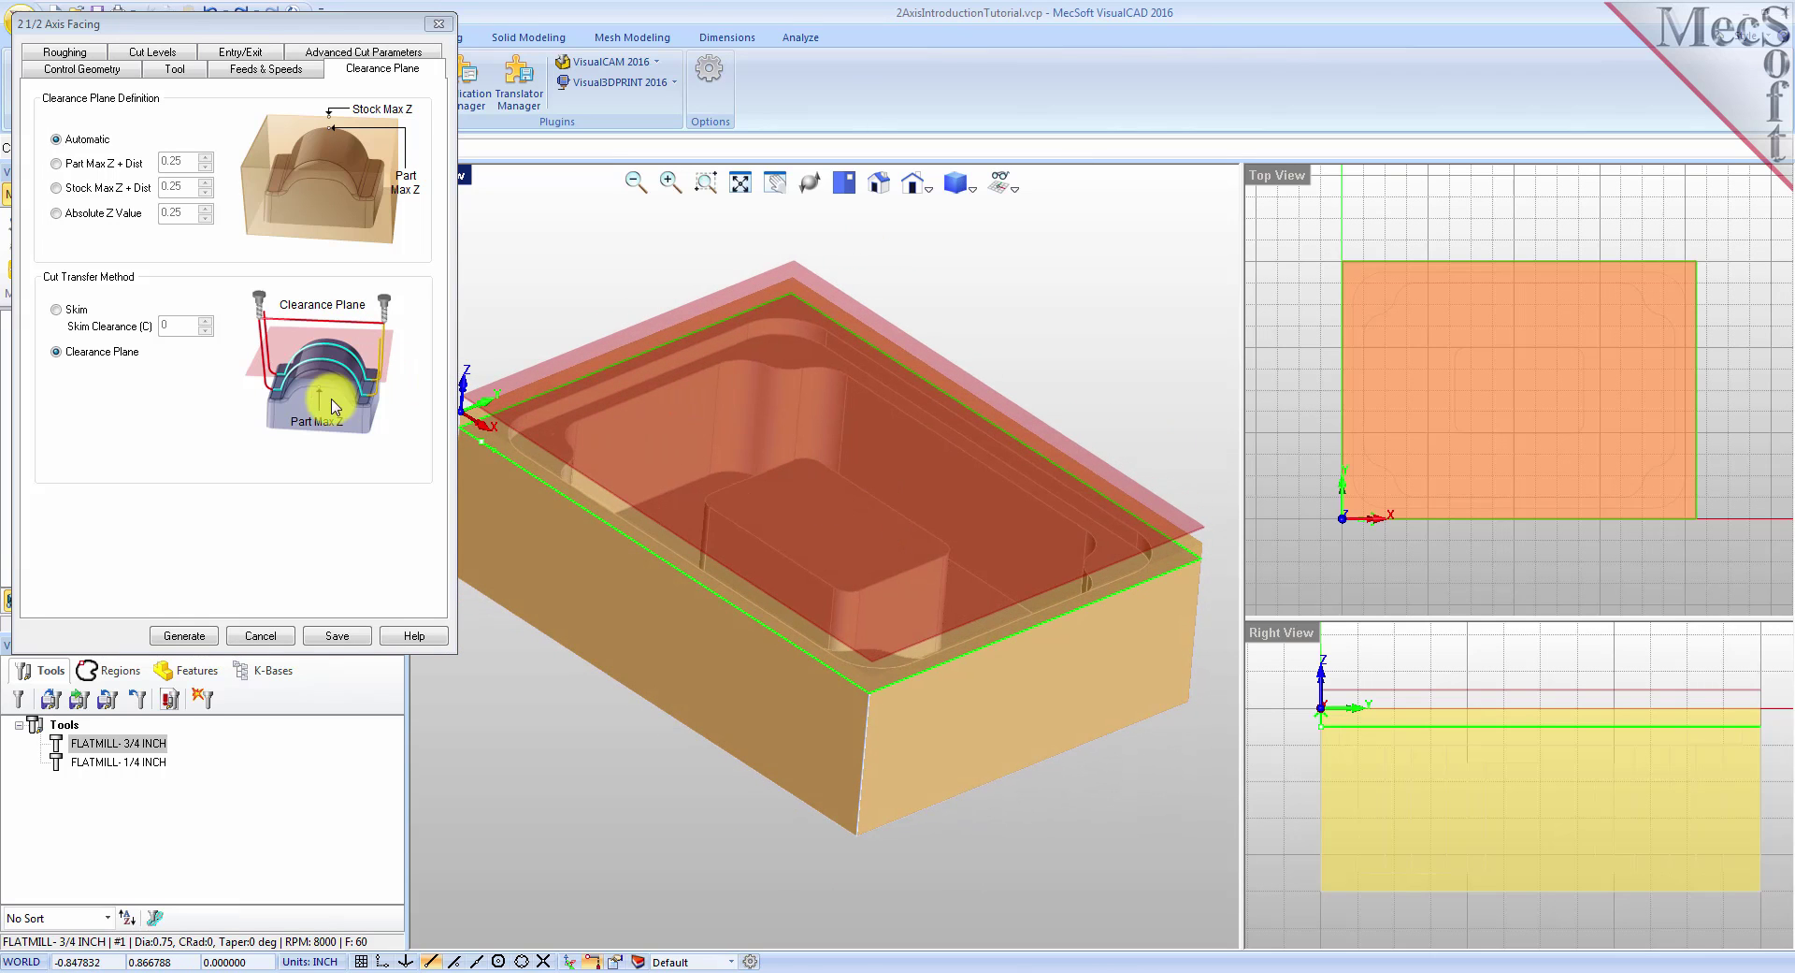
Step: Set the facing operation's roughing tolerance to 0.001, stock to 0 and stepover distance to 30% of the tool diameter
click(81, 53)
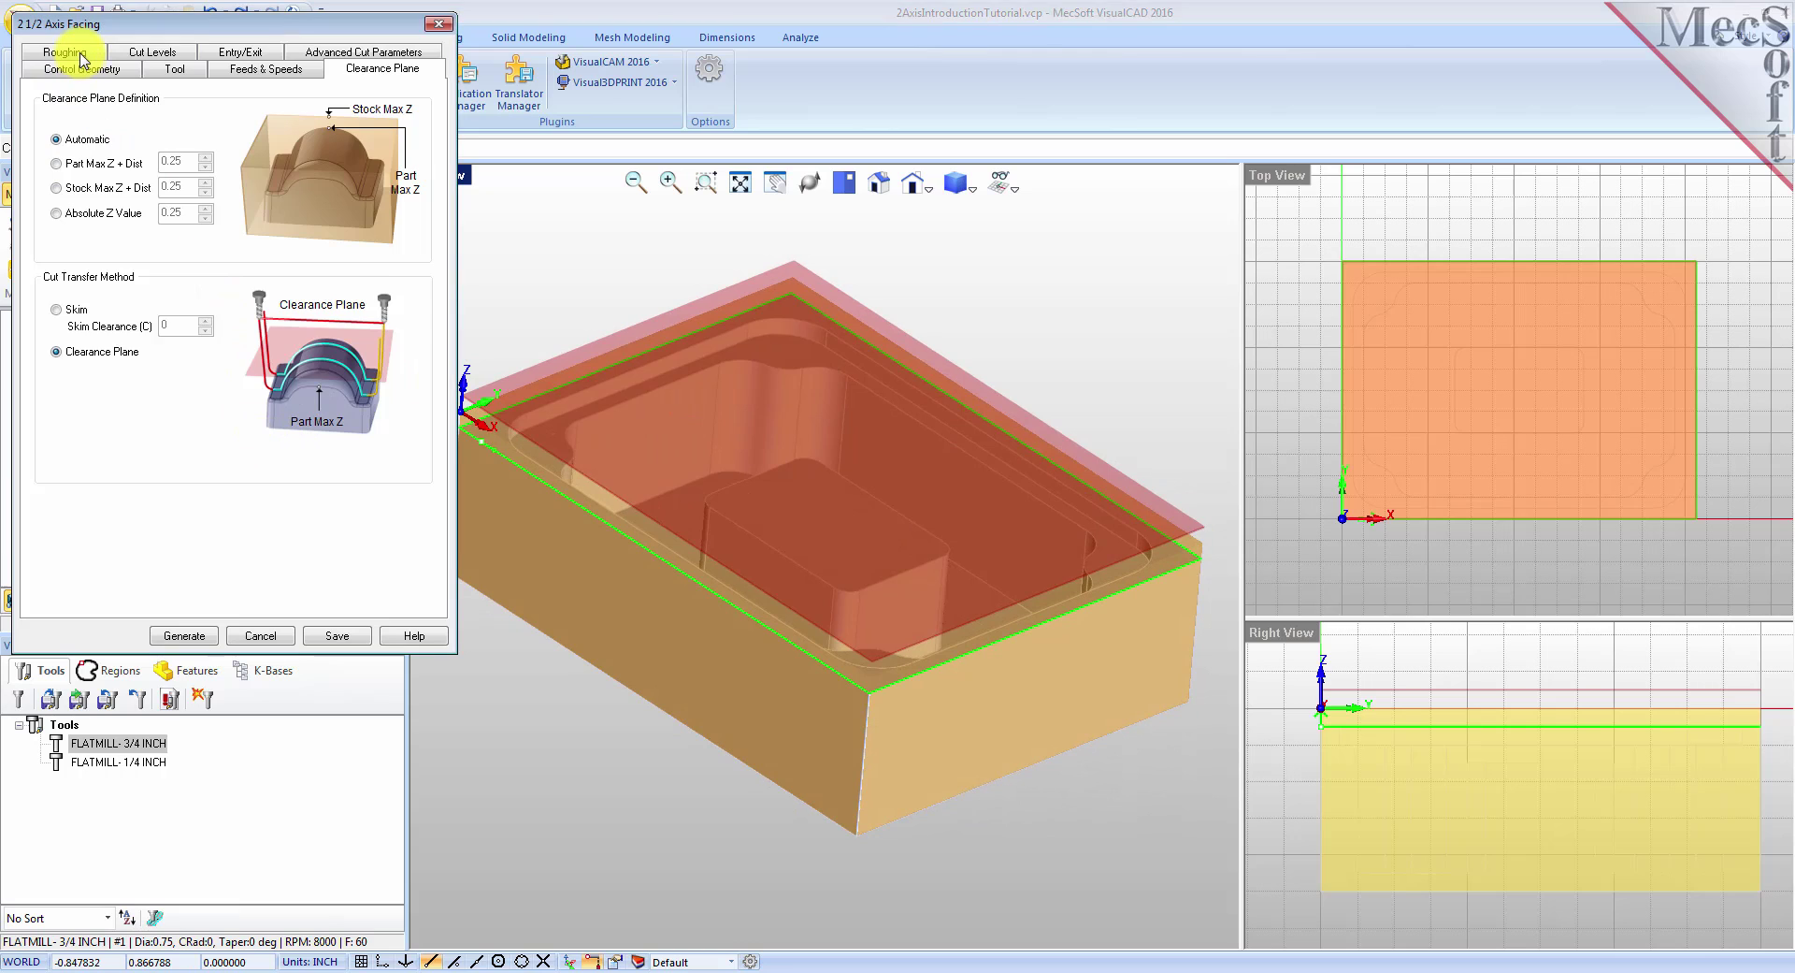
click(80, 56)
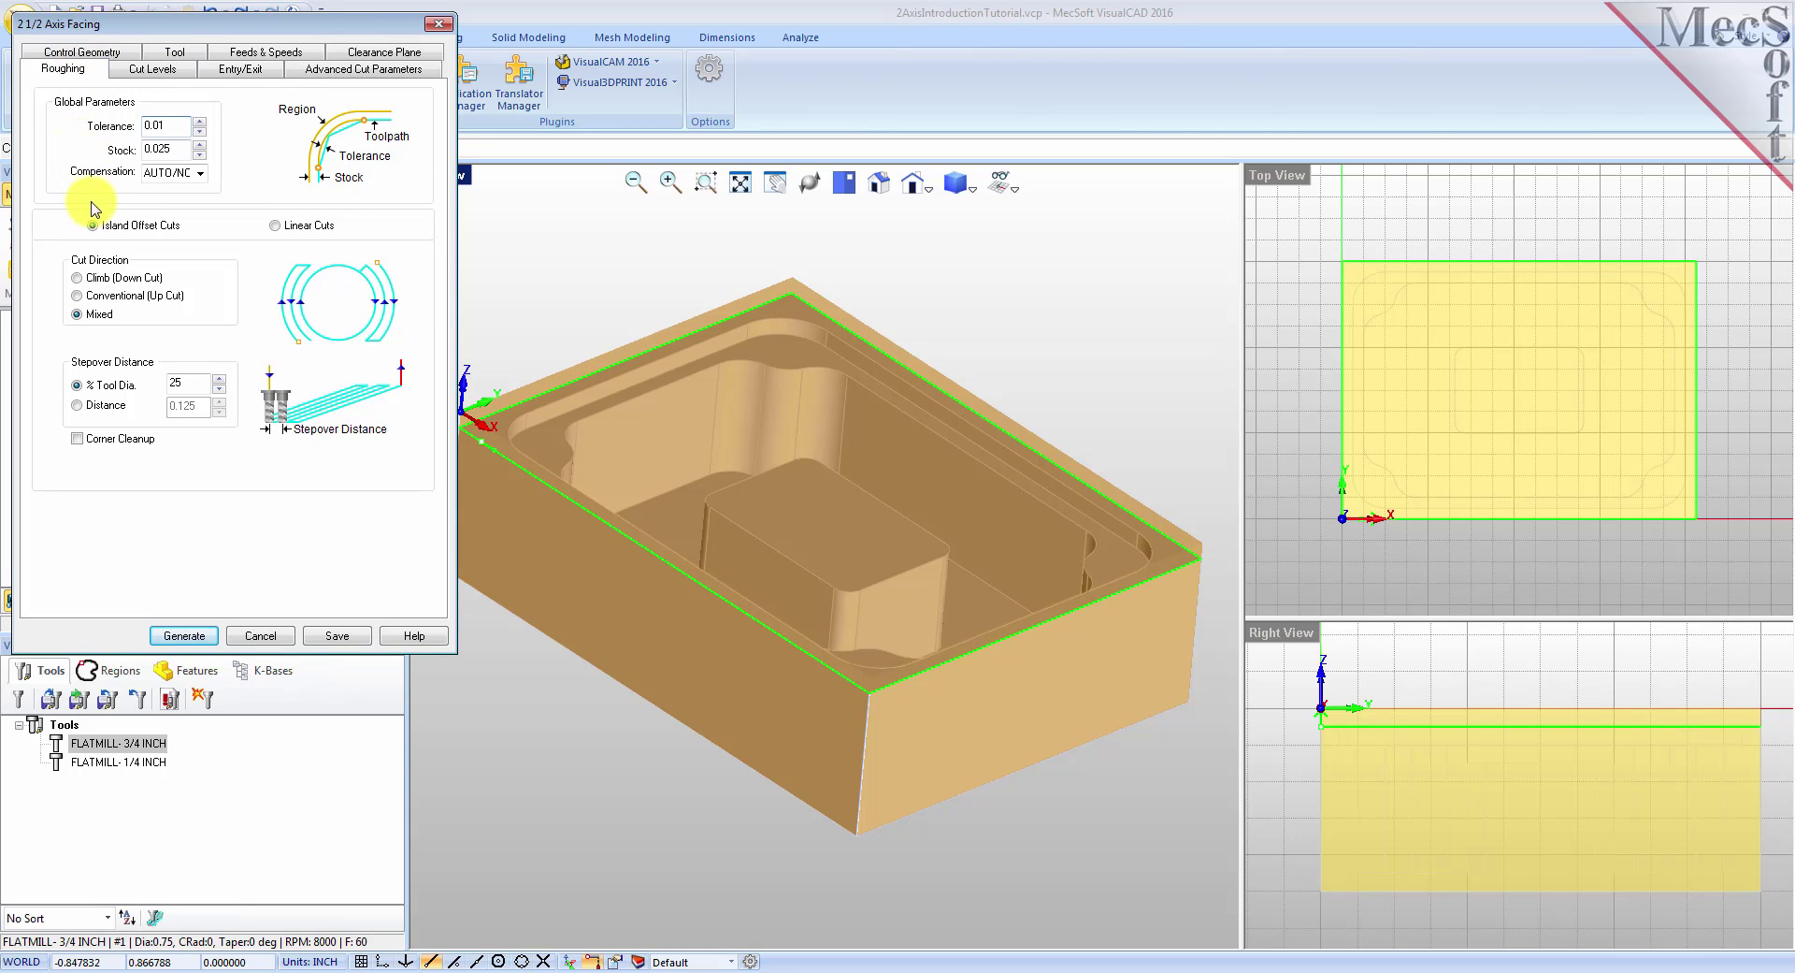
click(175, 122)
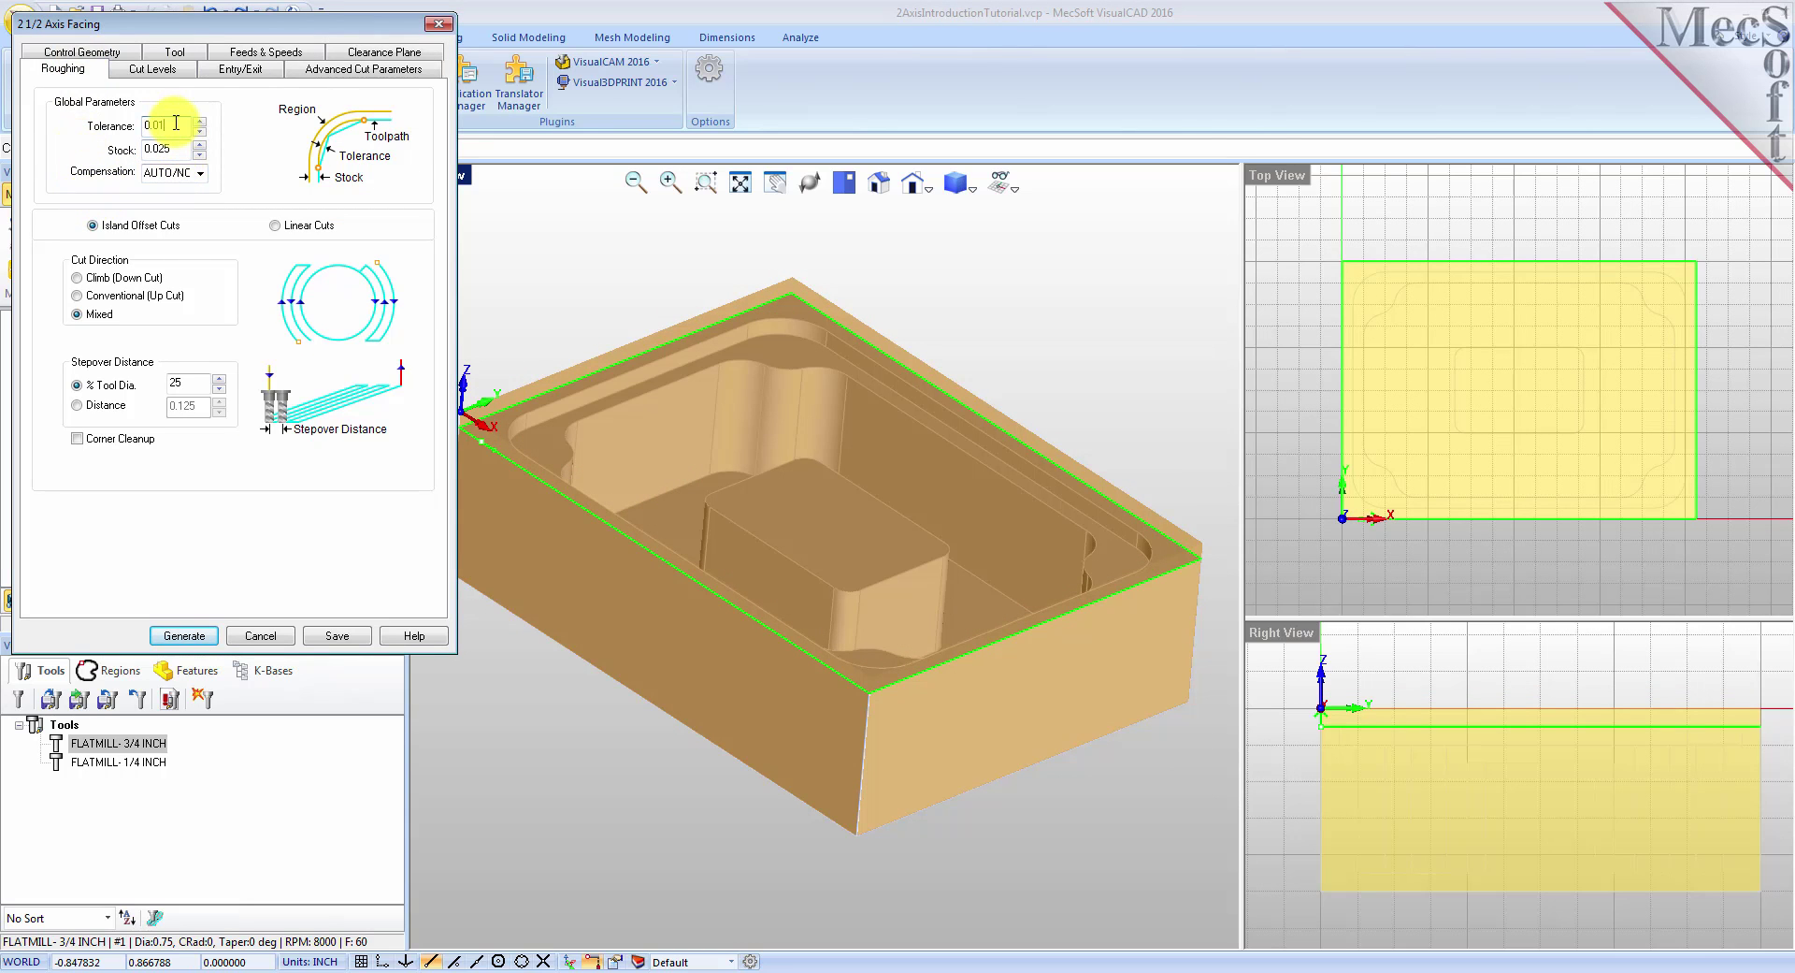
text(01)
key(Tab)
text(0)
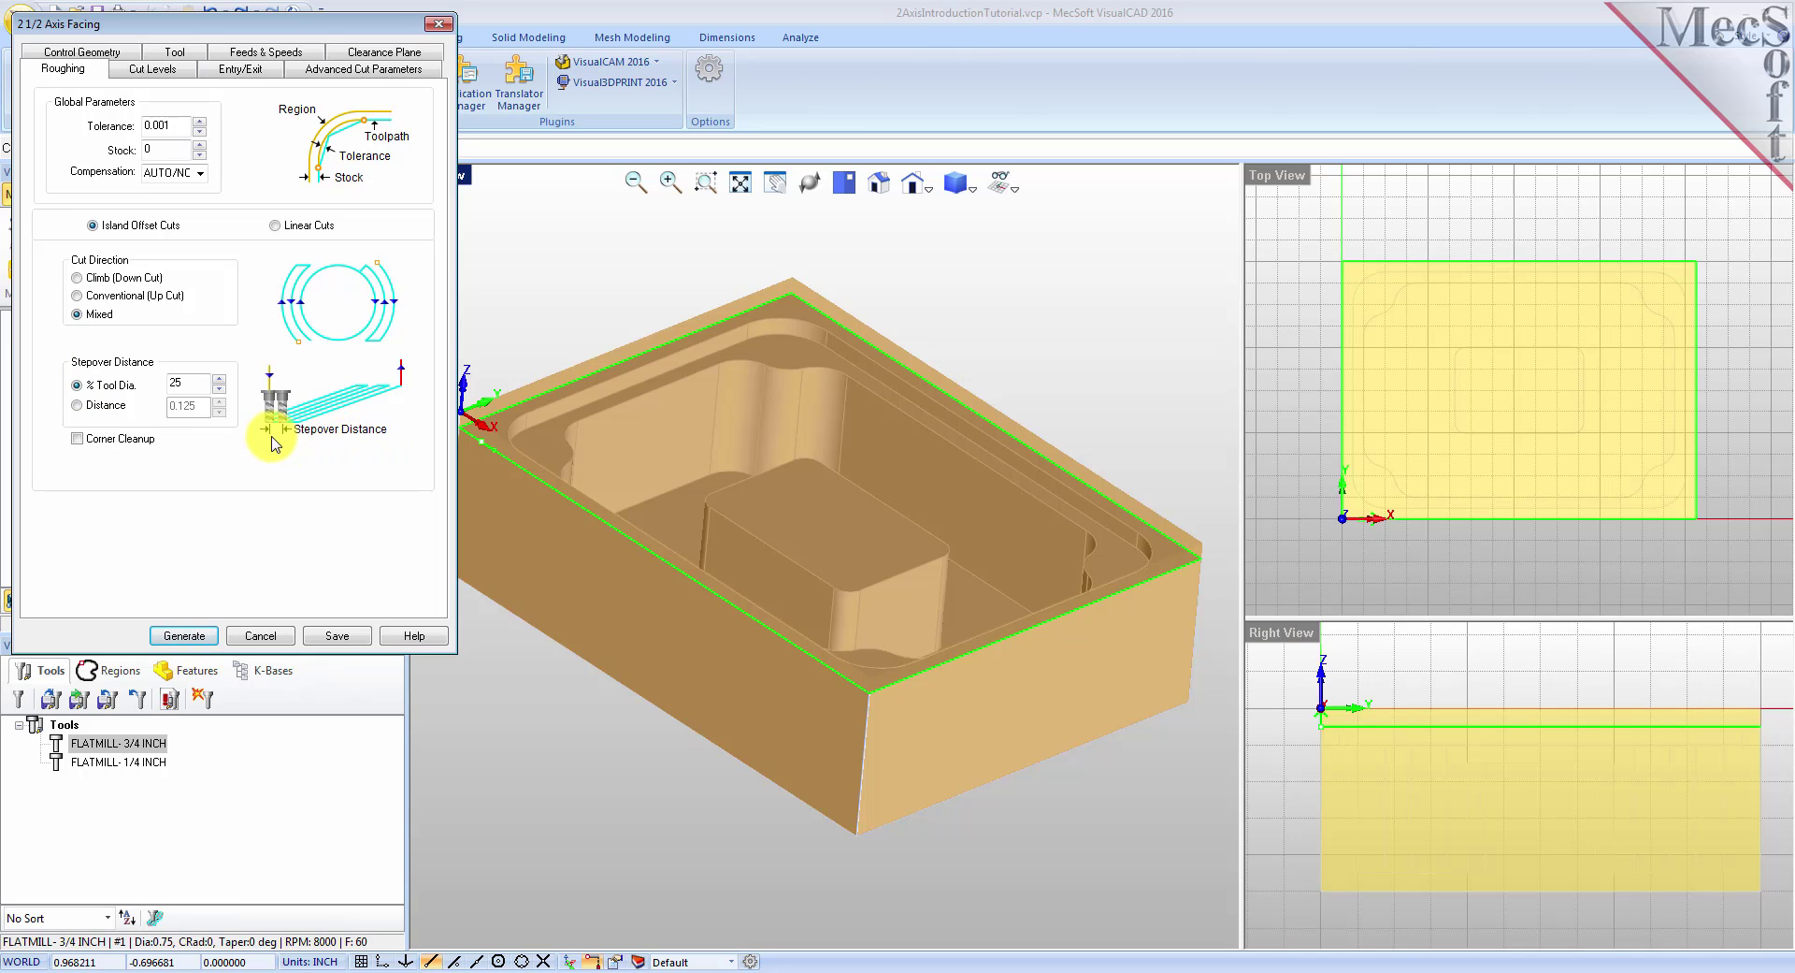
double_click(187, 383)
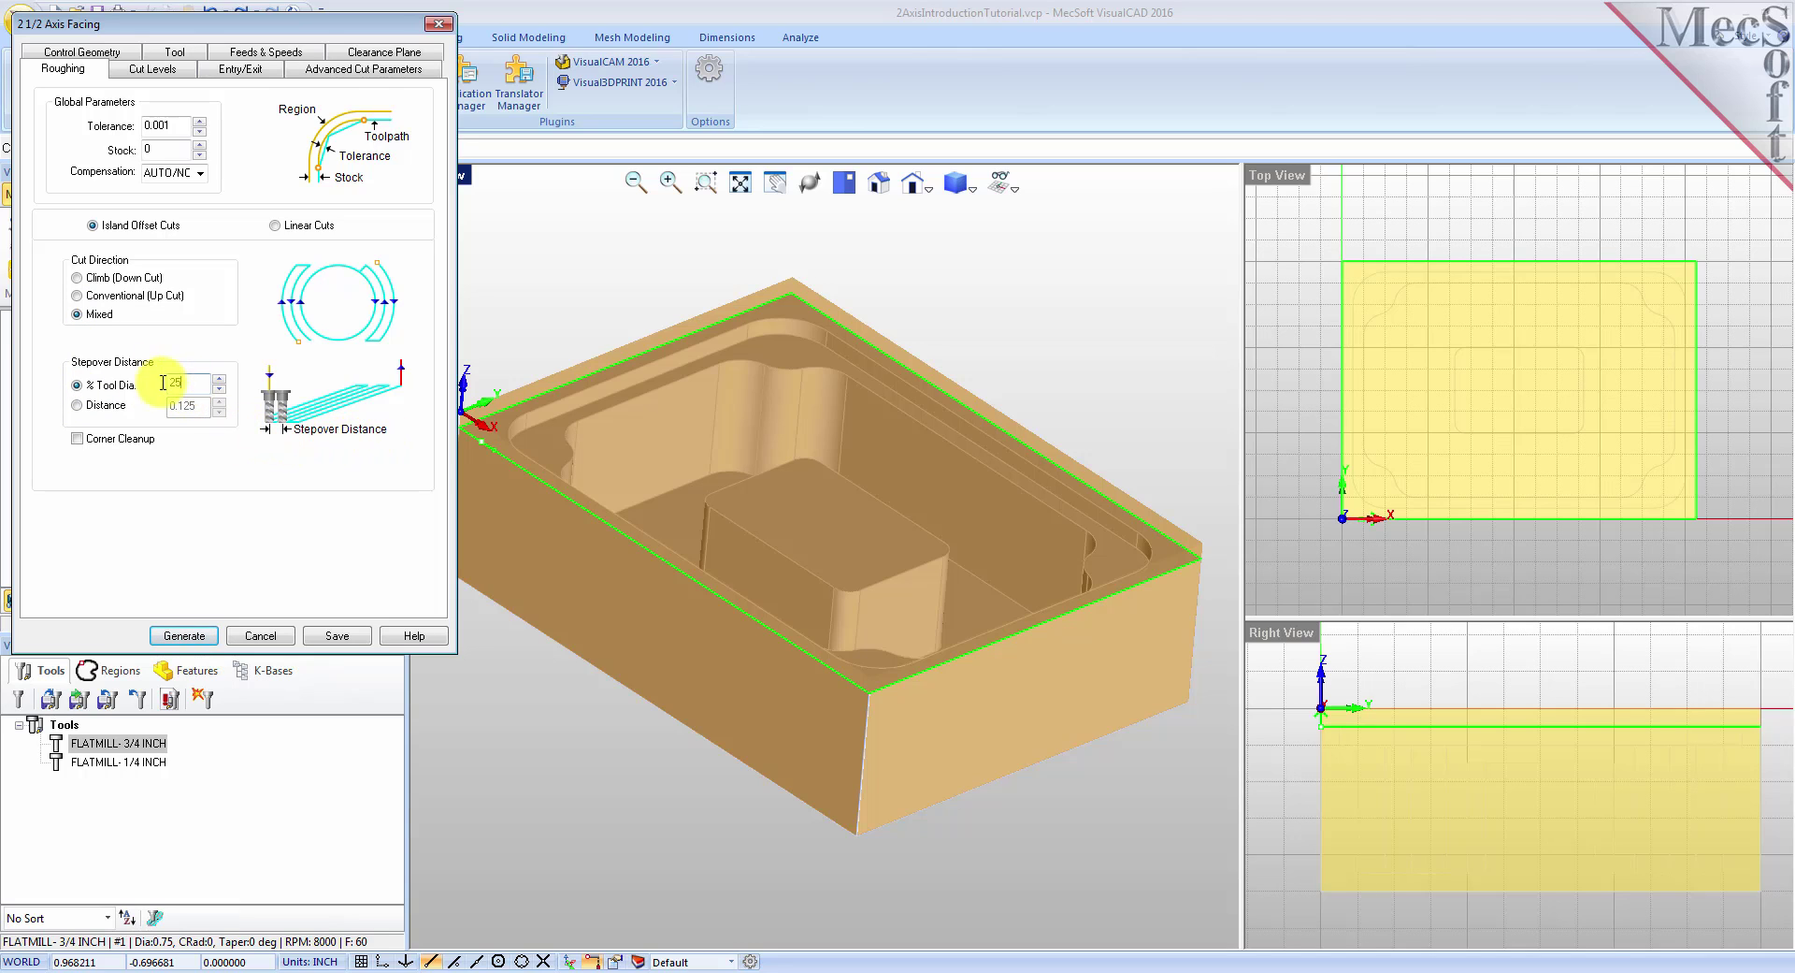
text(30)
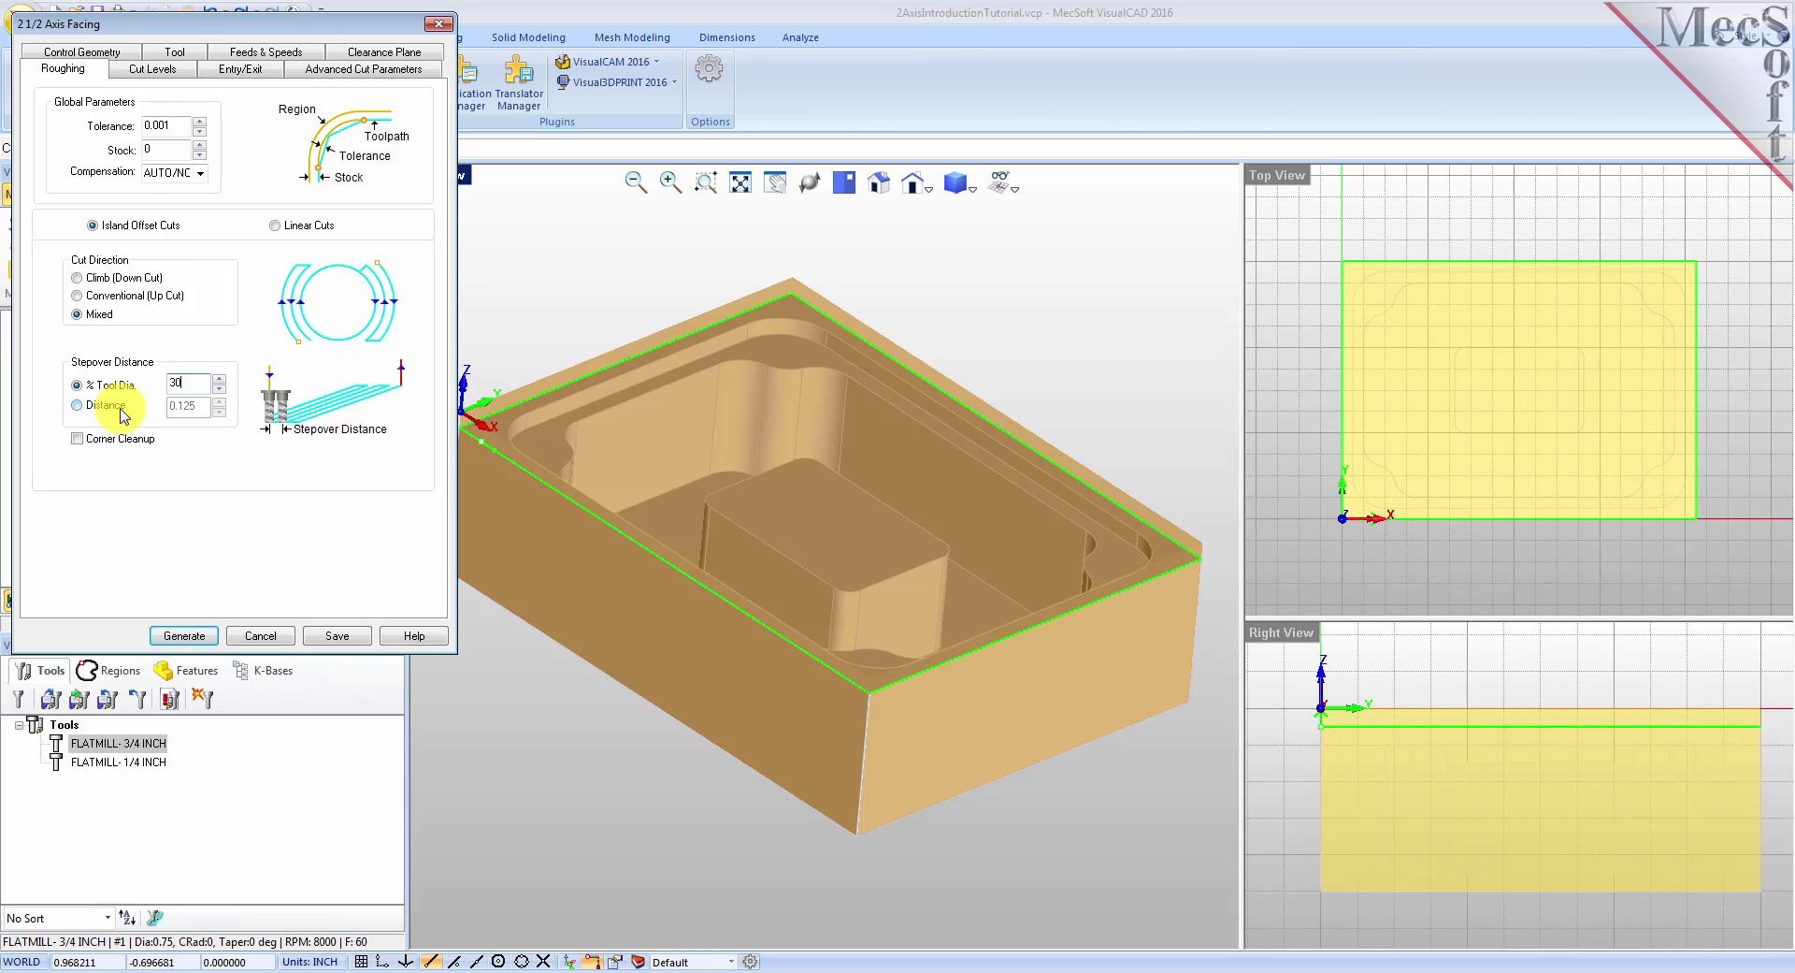
Step: Place the facing operation's cut geometry at the bottom and set both the total cut depth and rough depth to 0.25
click(150, 68)
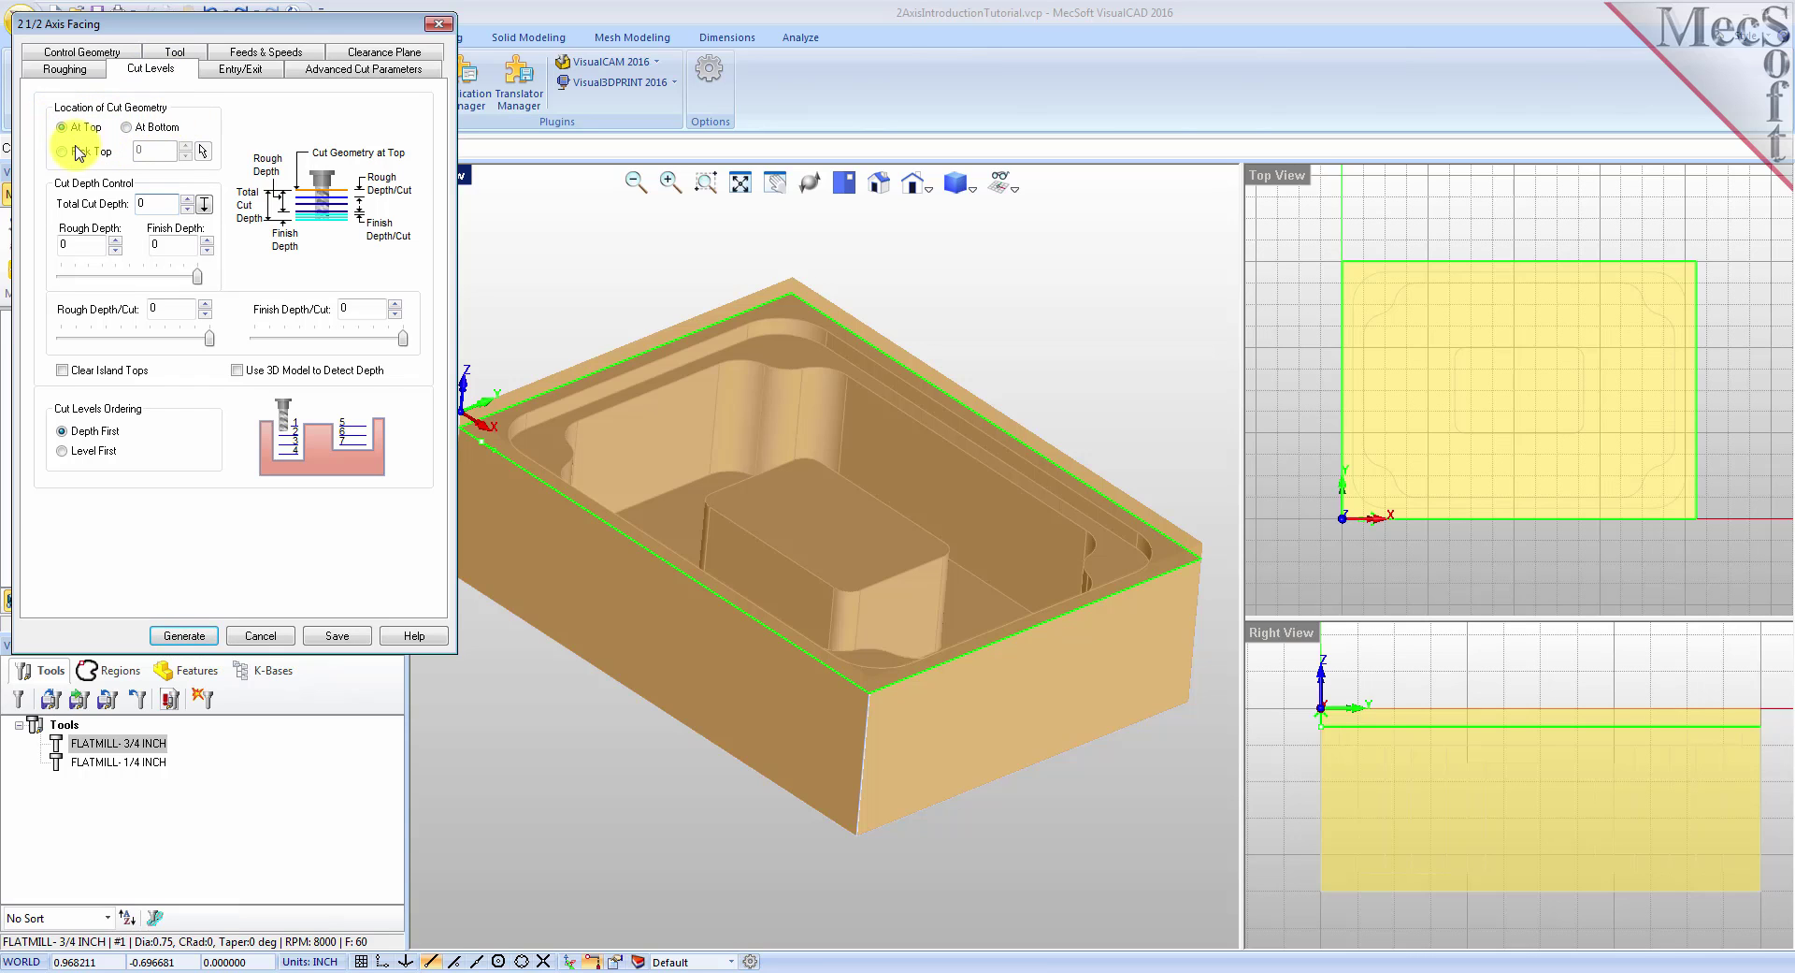
click(126, 128)
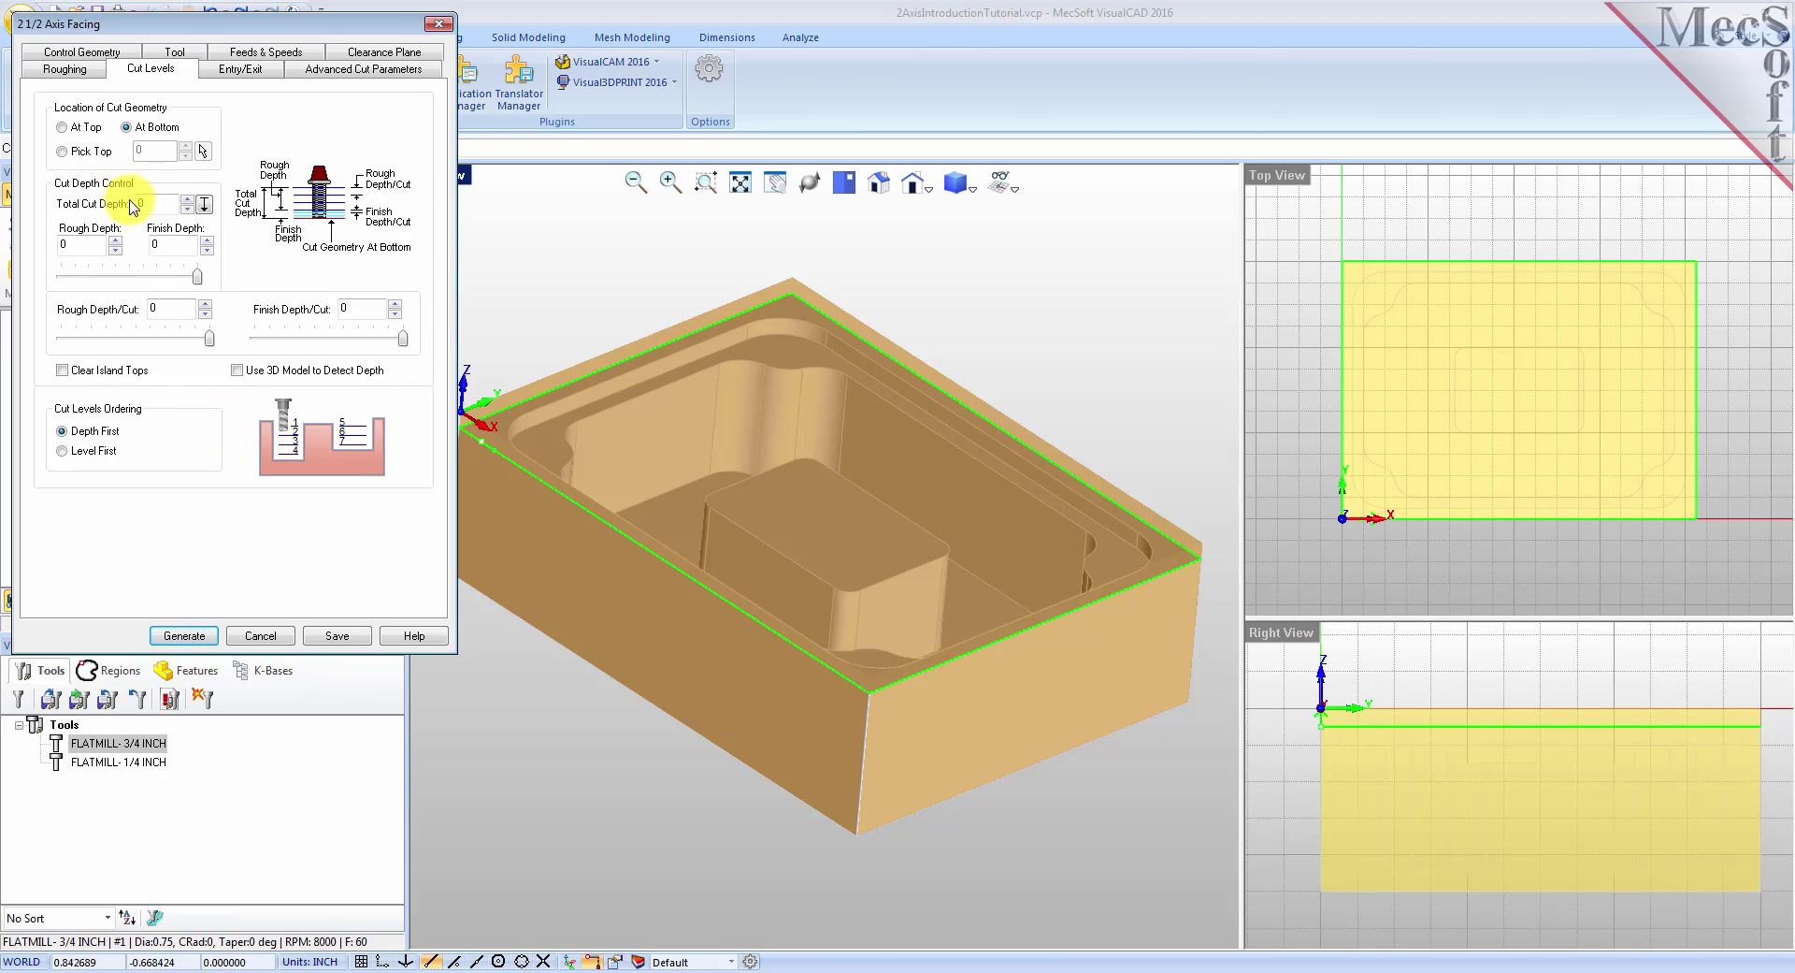
double_click(166, 204)
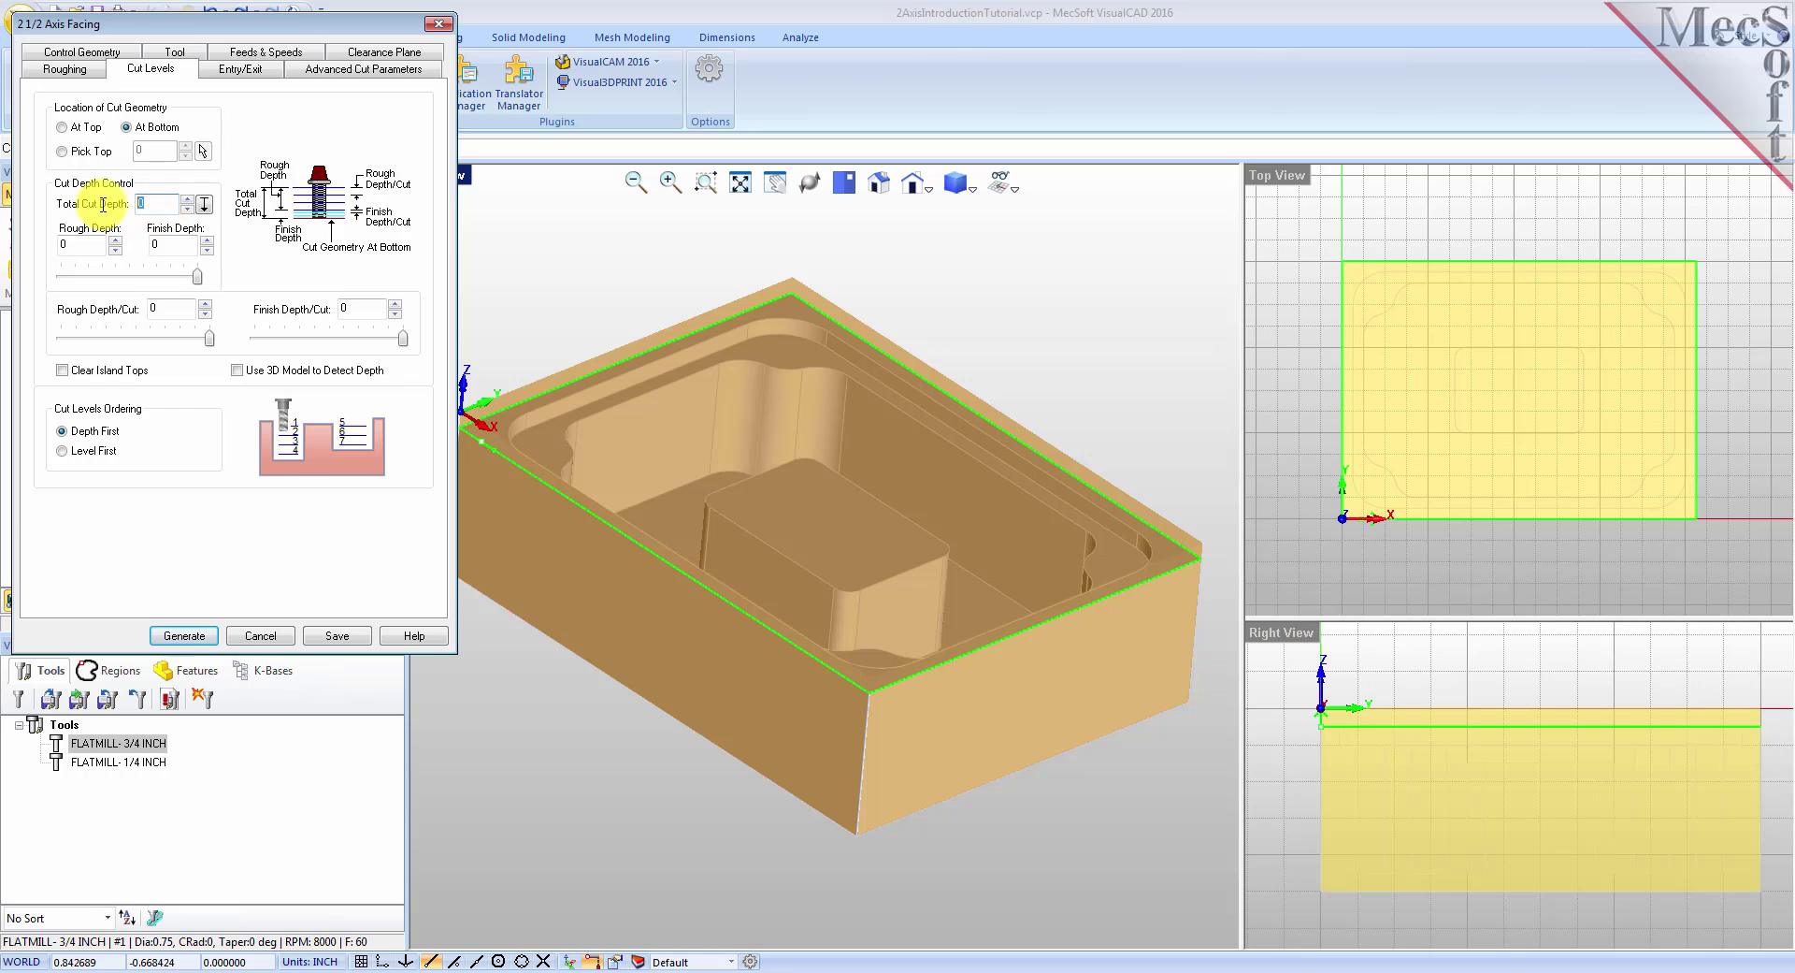
text(.25)
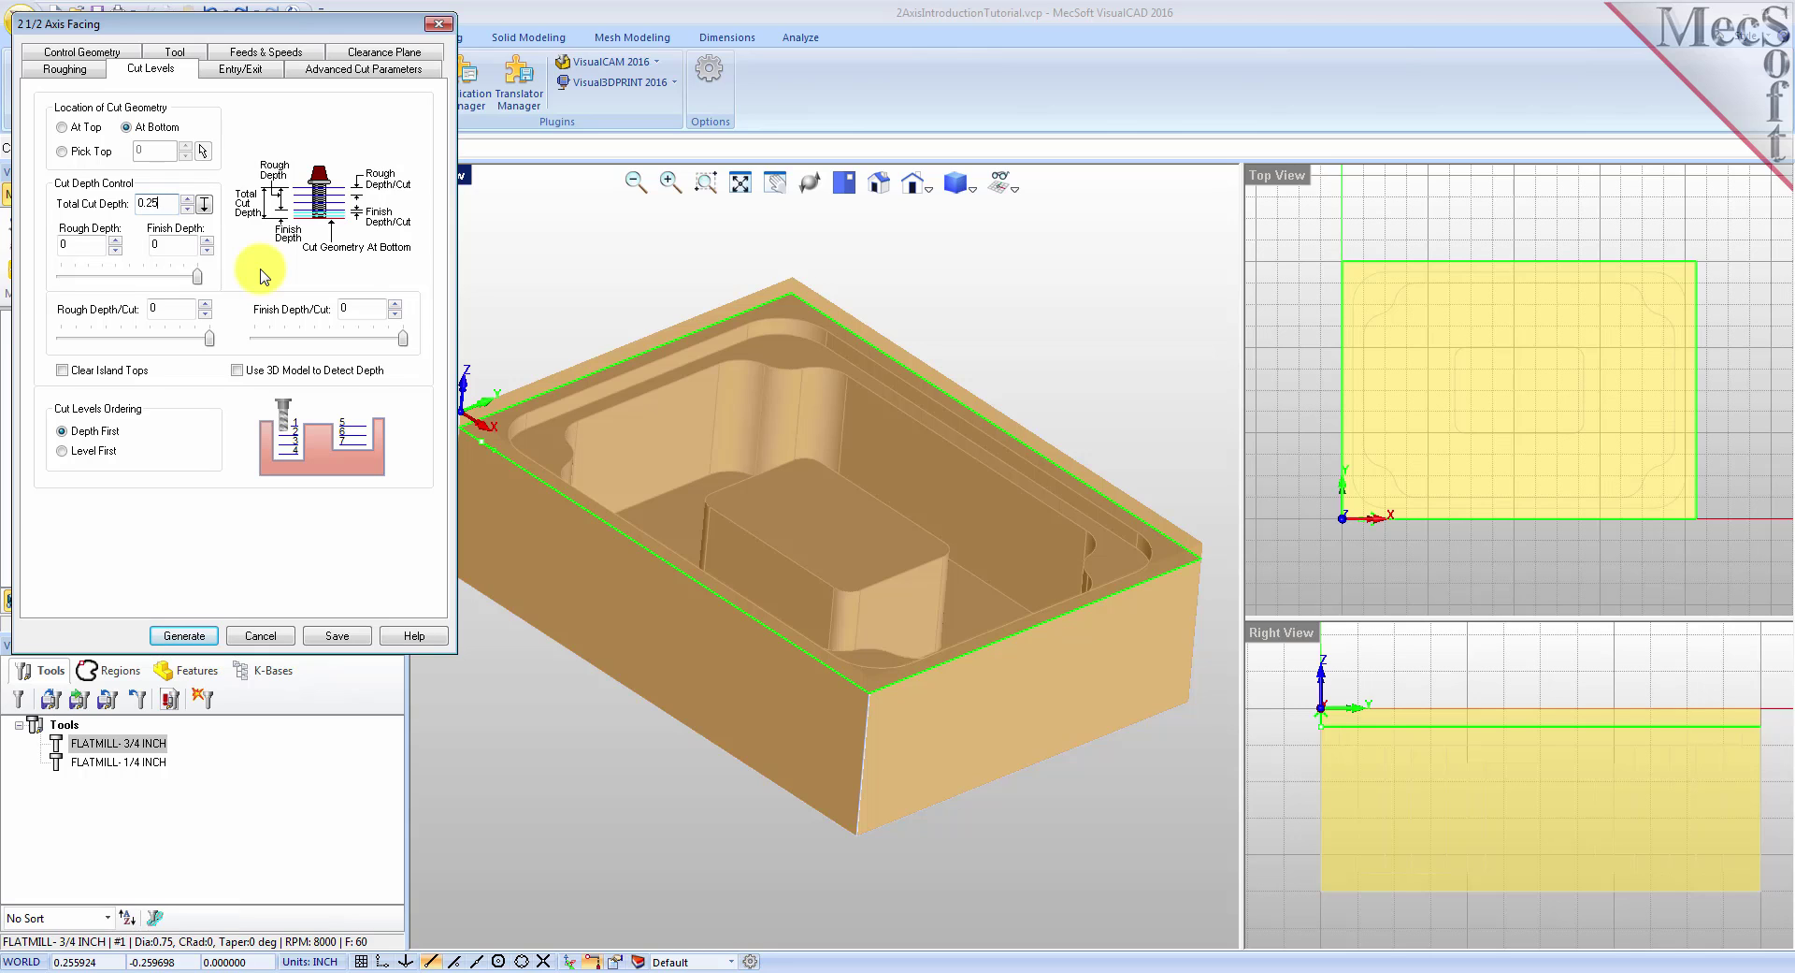
click(197, 275)
click(103, 246)
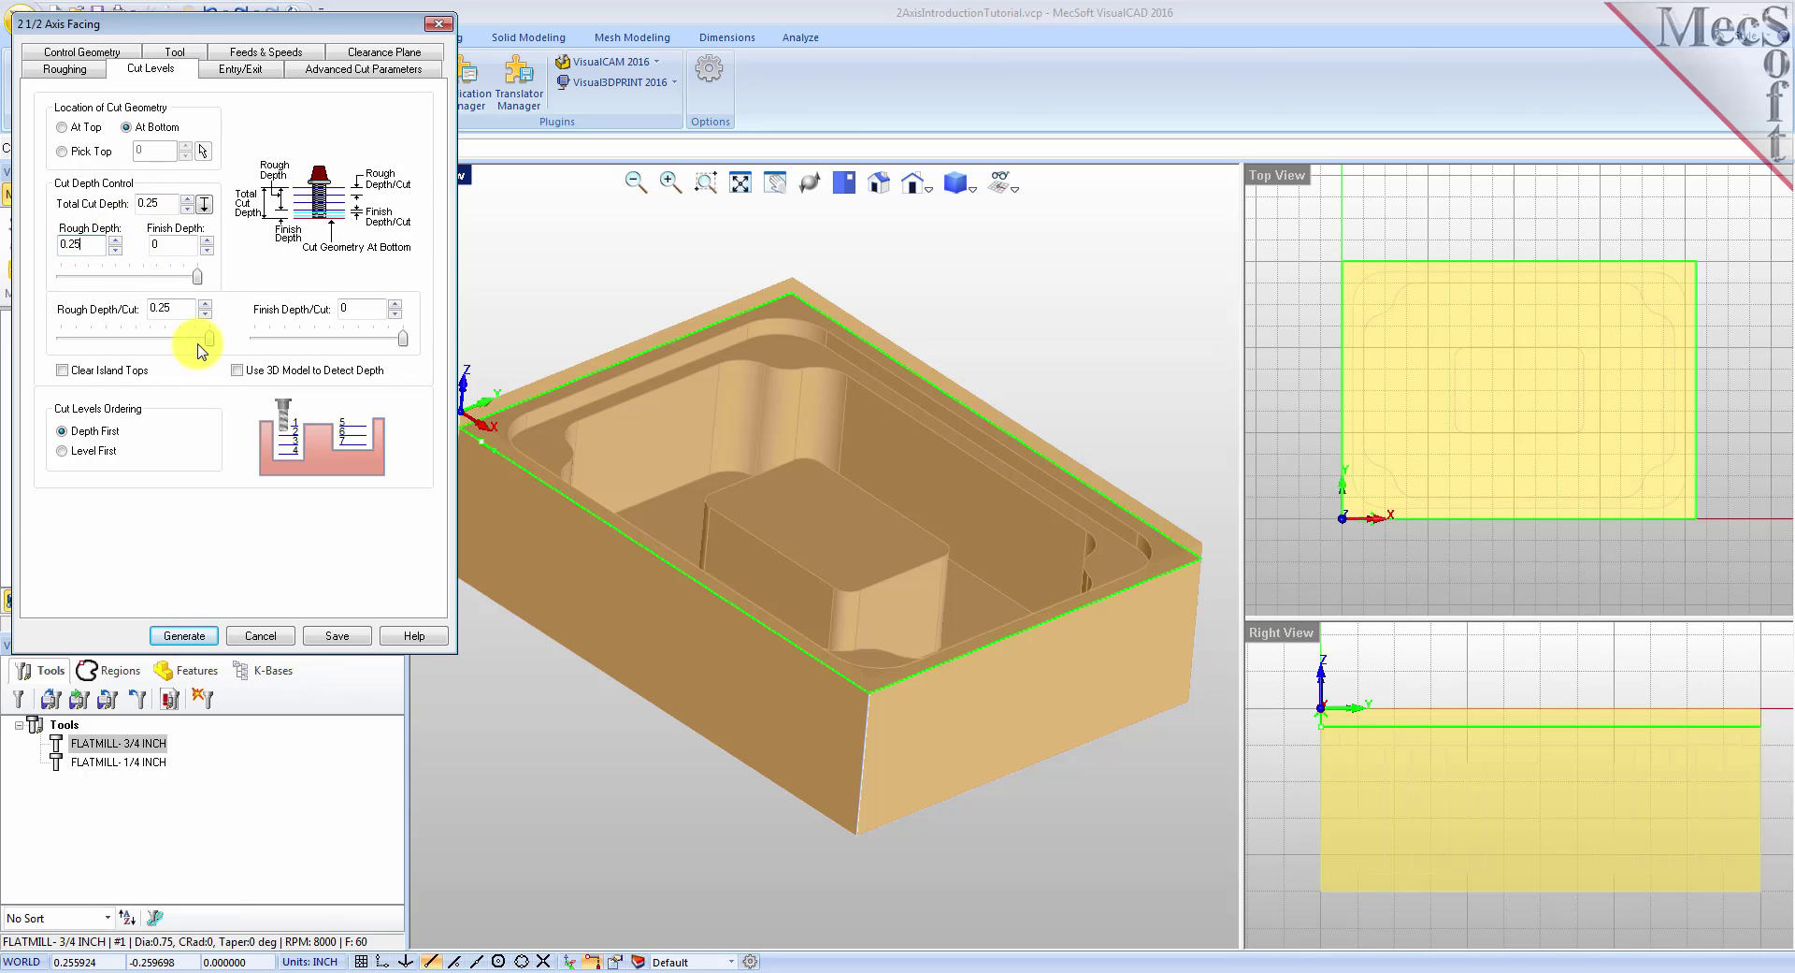
Step: Set the rough depth per cut to 0.25 with depth-first cut level ordering, and generate the facing toolpath
mouse_move(198, 275)
mouse_down()
mouse_move(100, 285)
mouse_move(210, 279)
mouse_up()
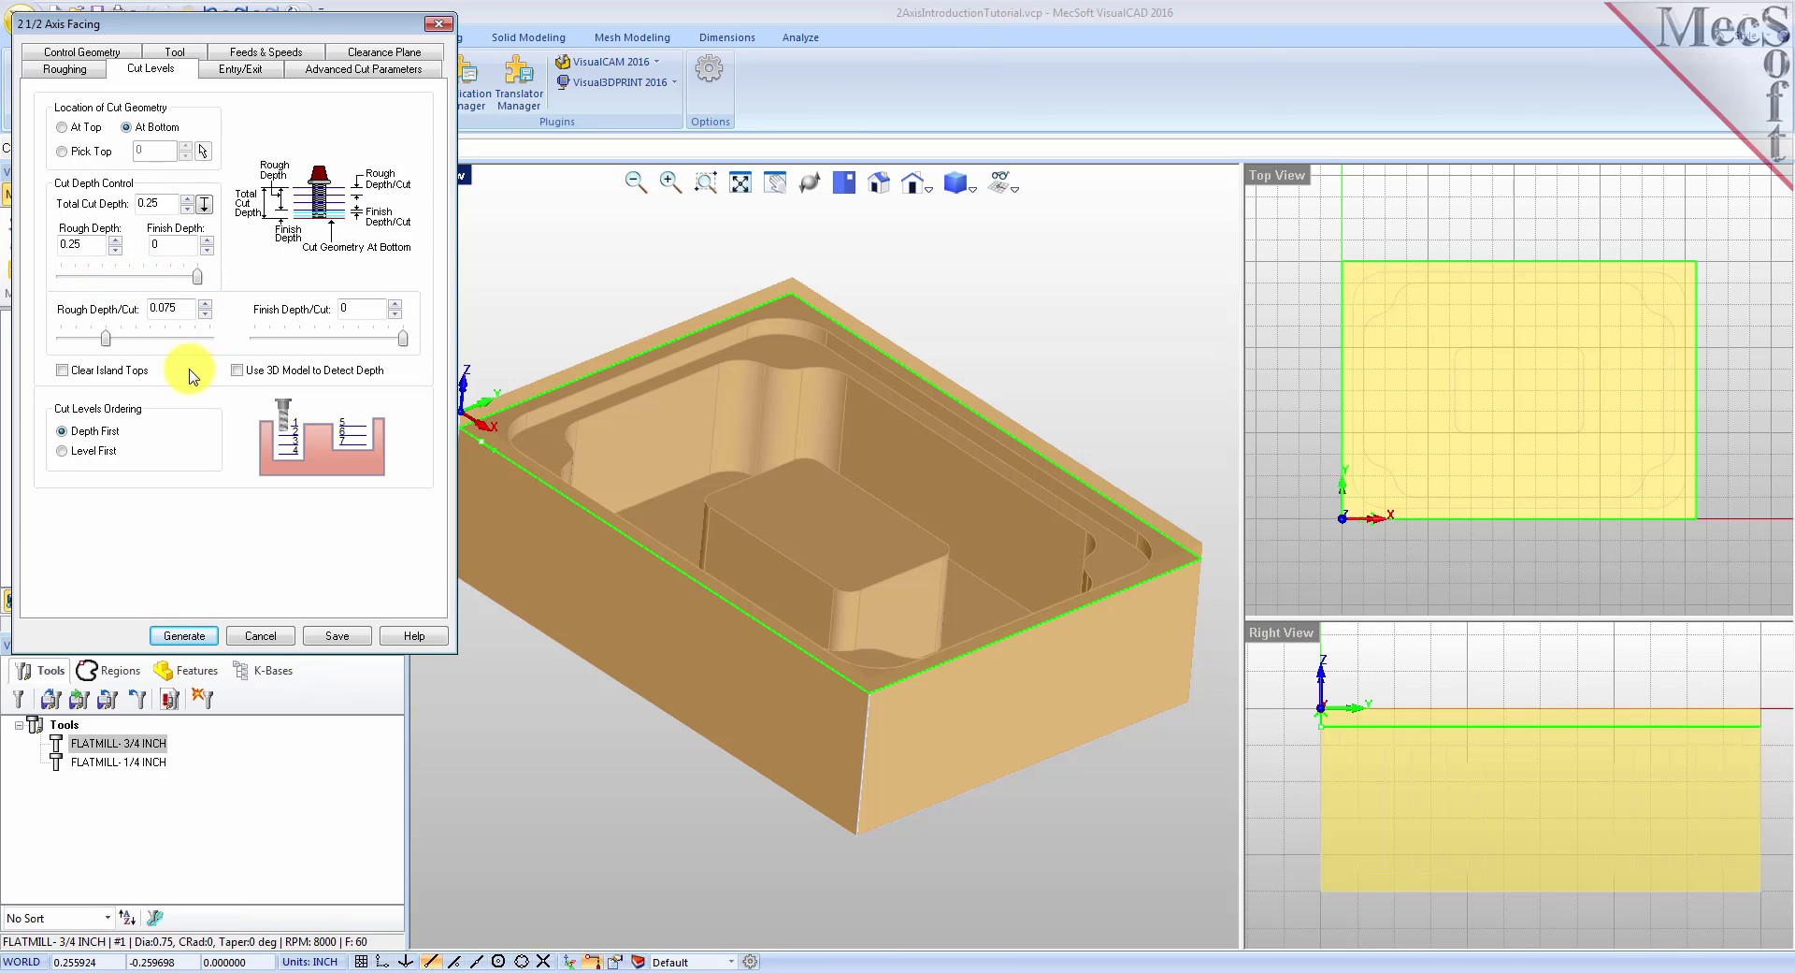
drag(106, 340, 210, 340)
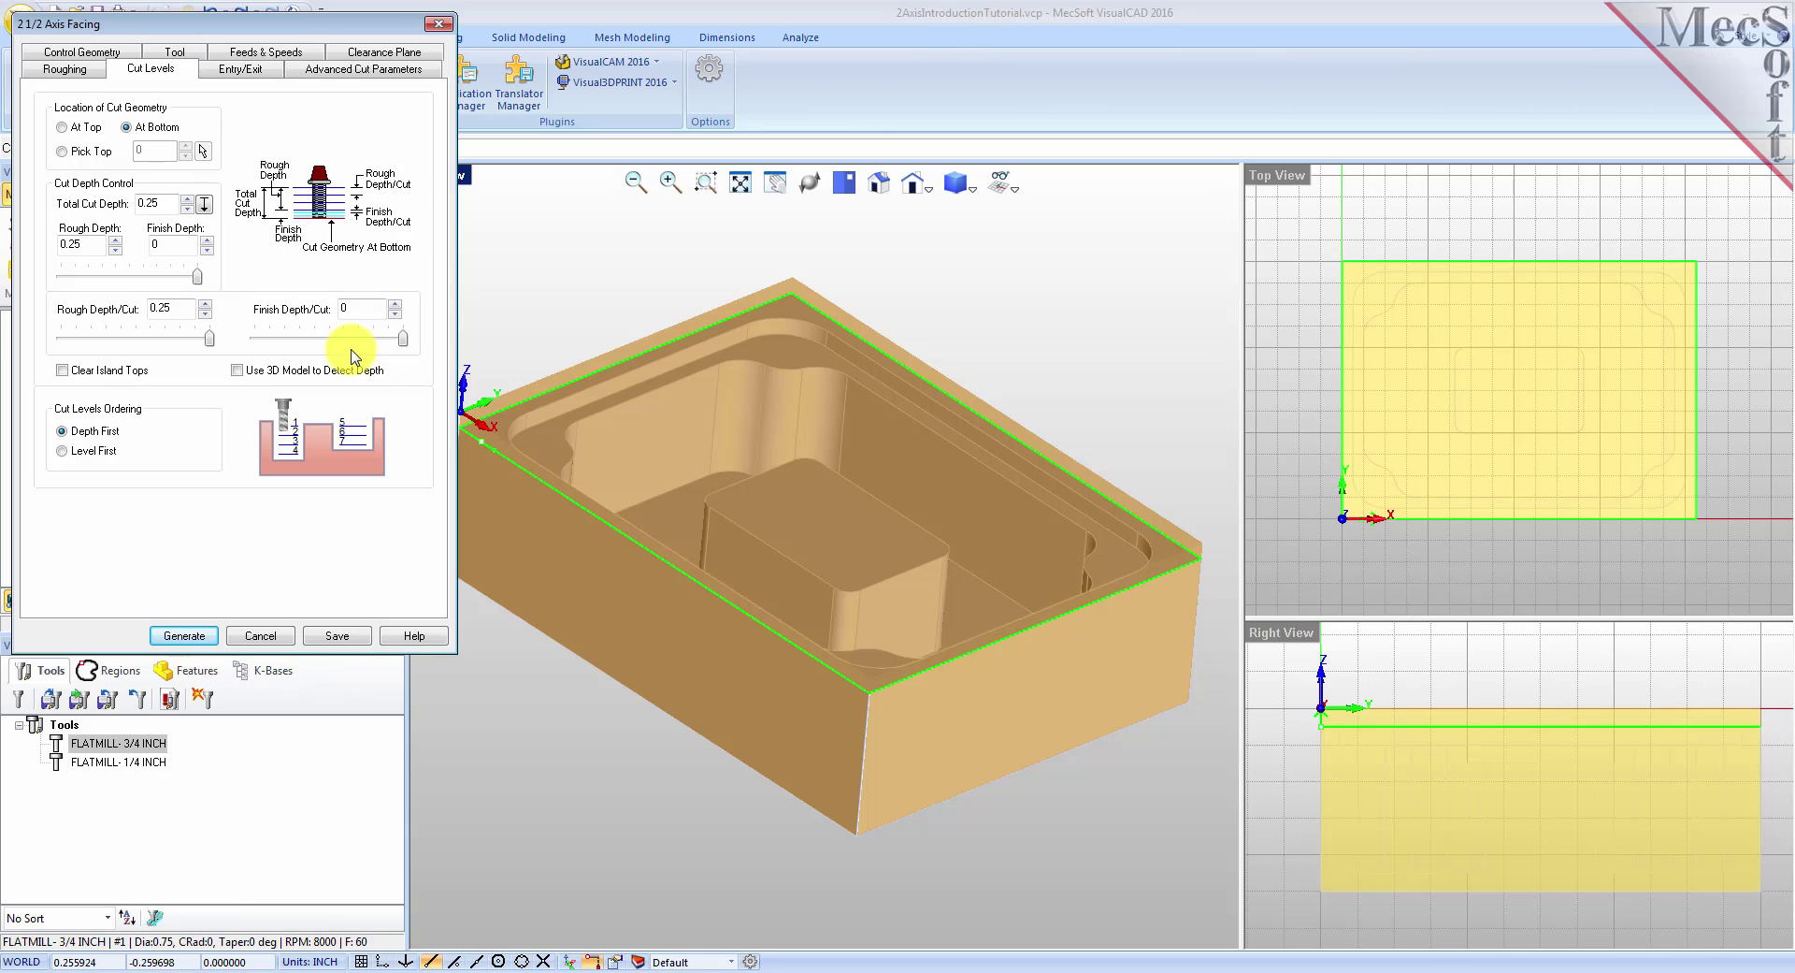
double_click(153, 203)
double_click(155, 308)
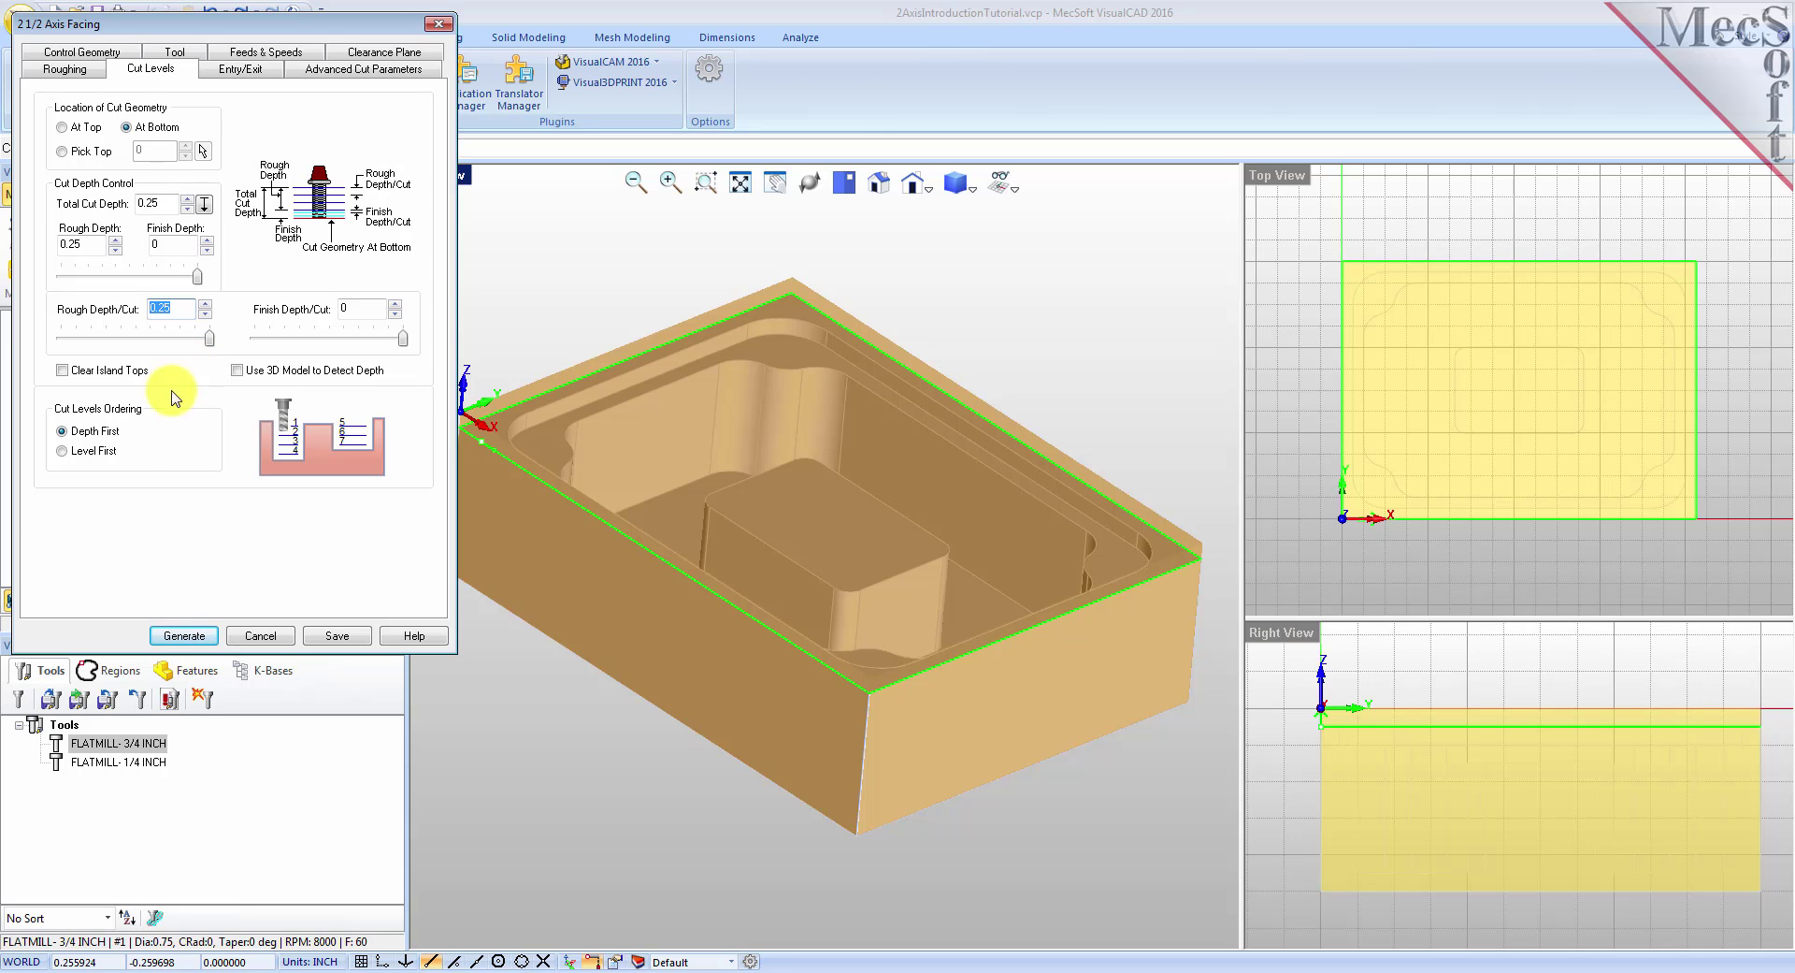
click(63, 431)
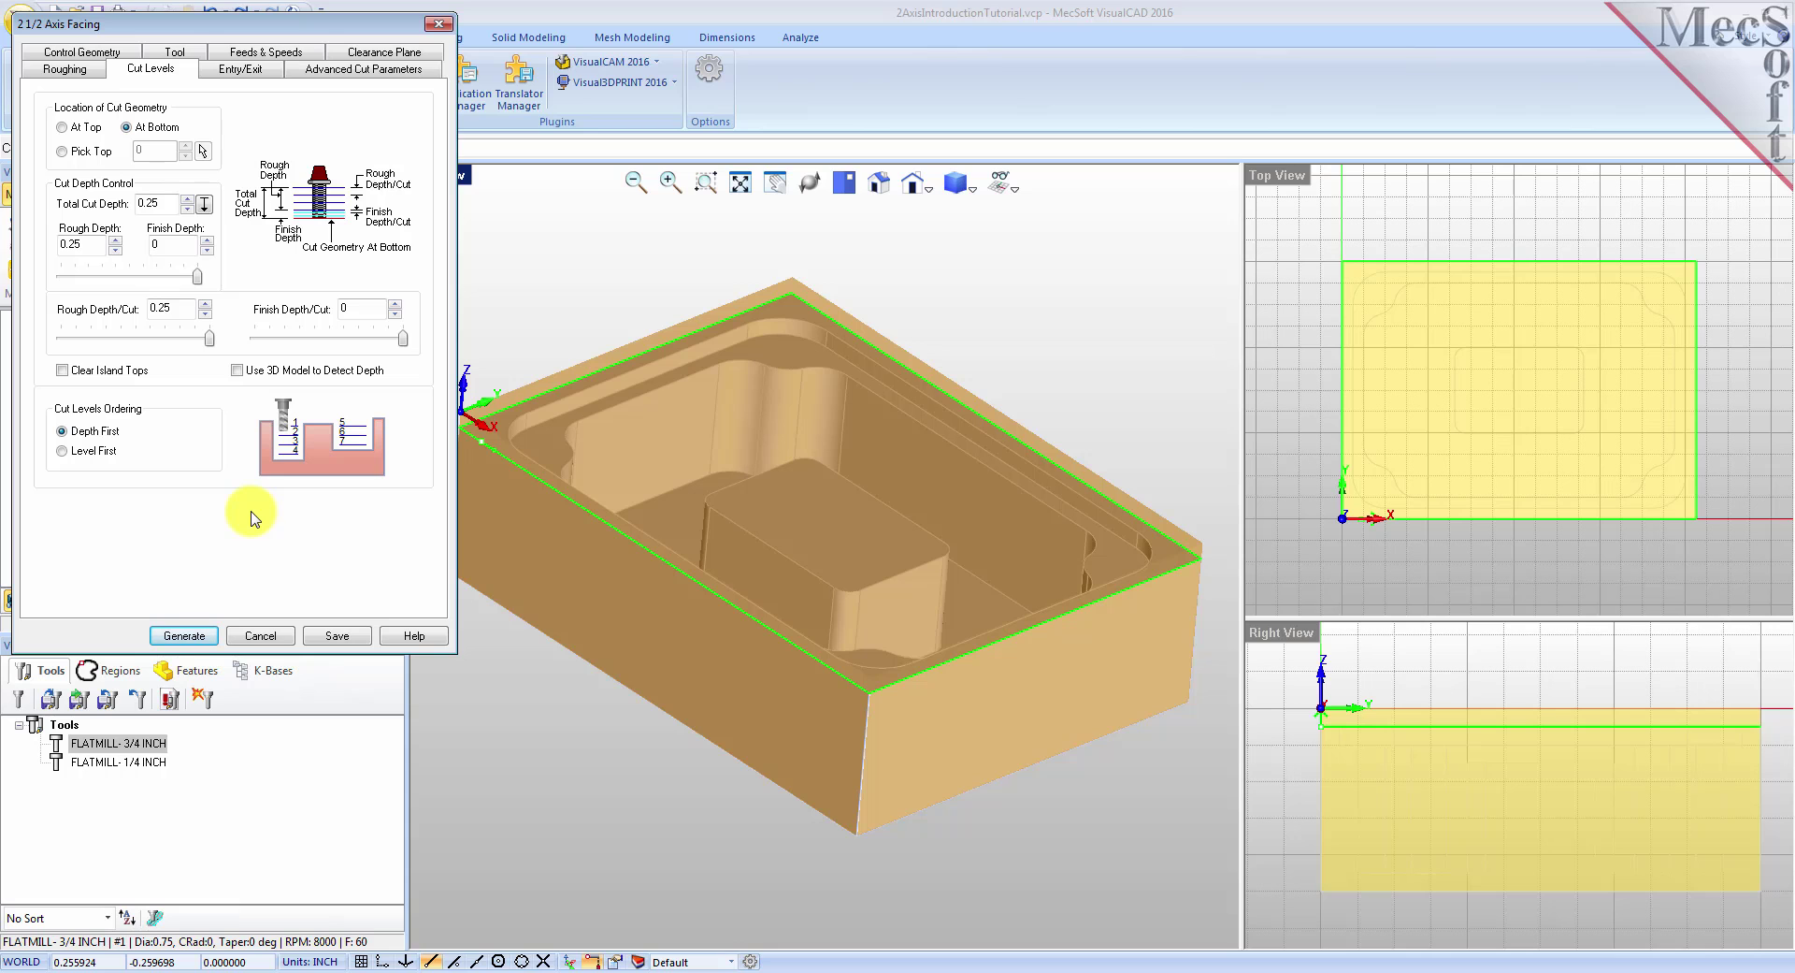
click(200, 635)
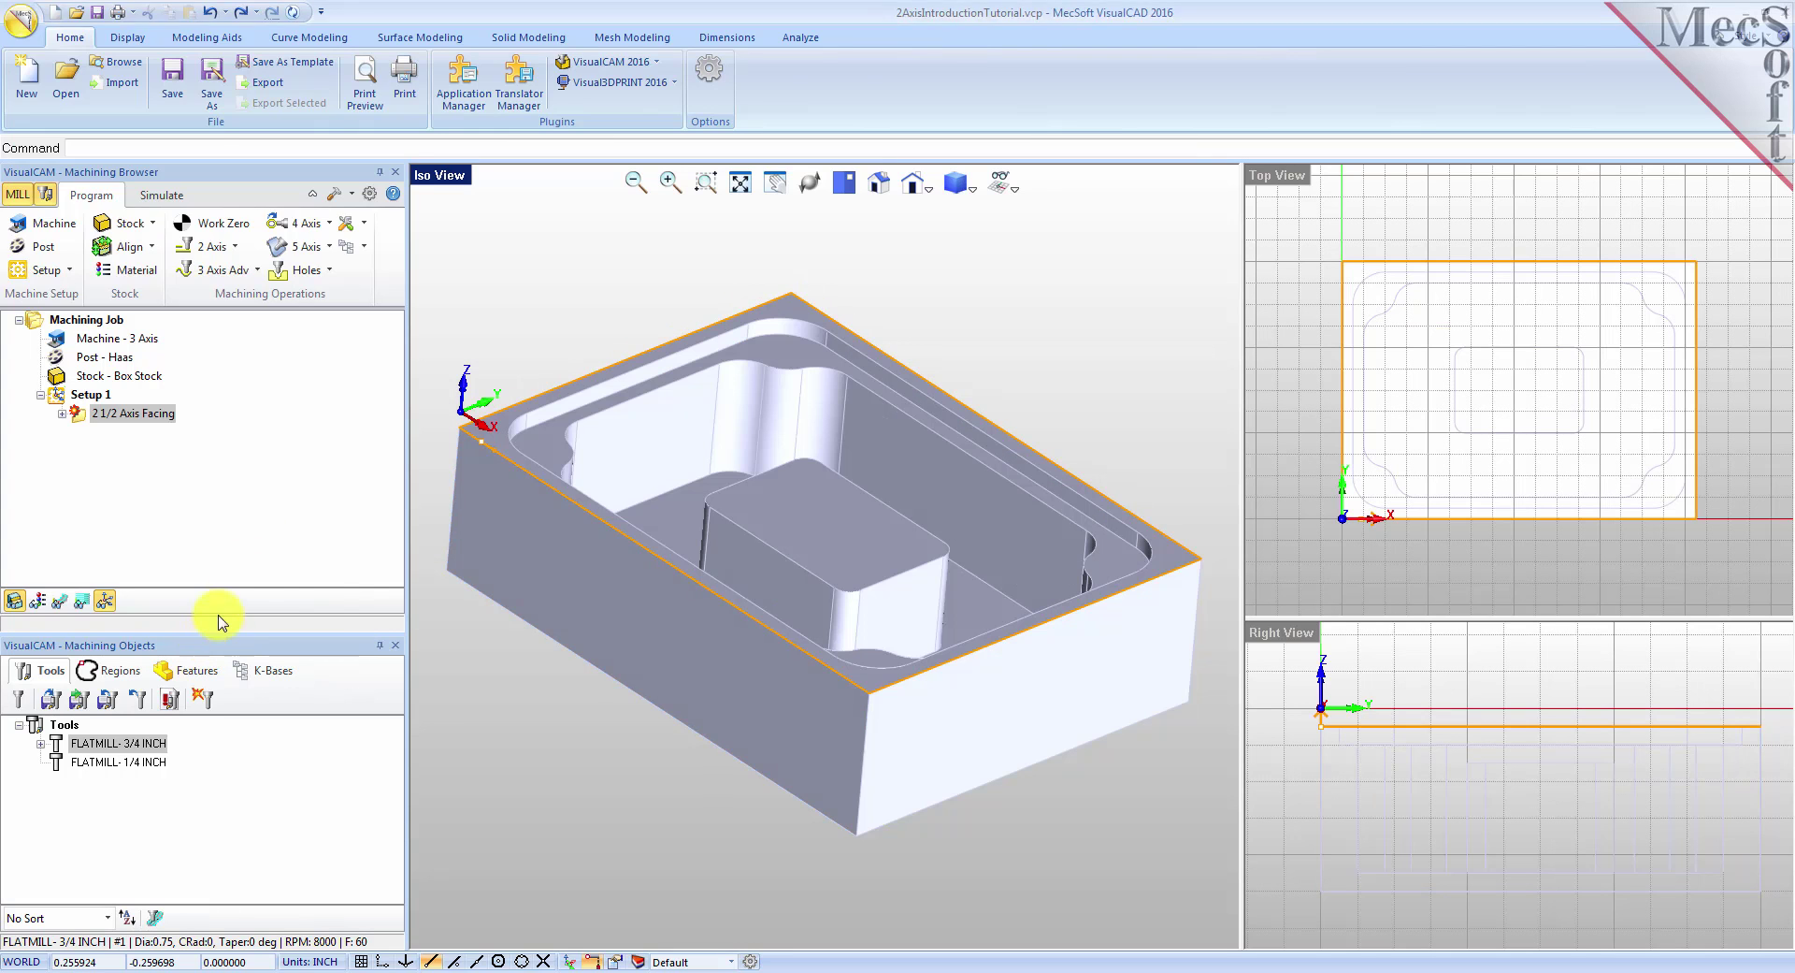
Step: Display the toolpath of the 2 1/2 Axis Facing operation and examine it over the part
click(79, 413)
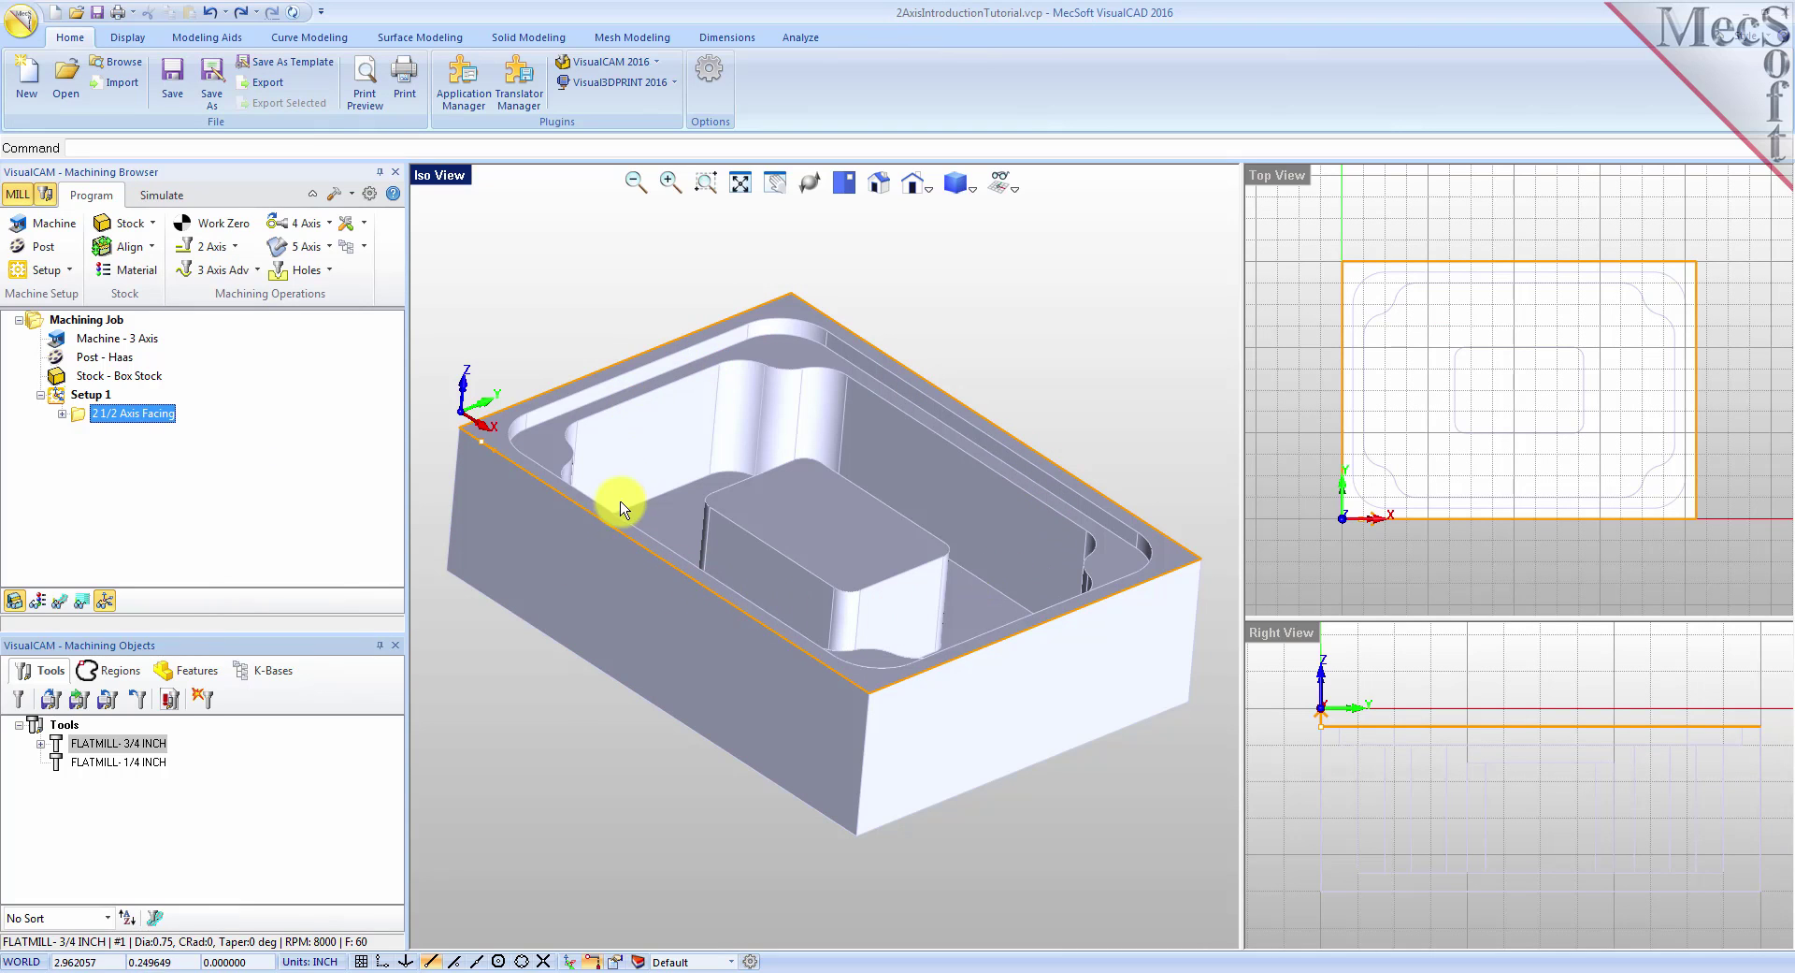
click(60, 604)
click(60, 604)
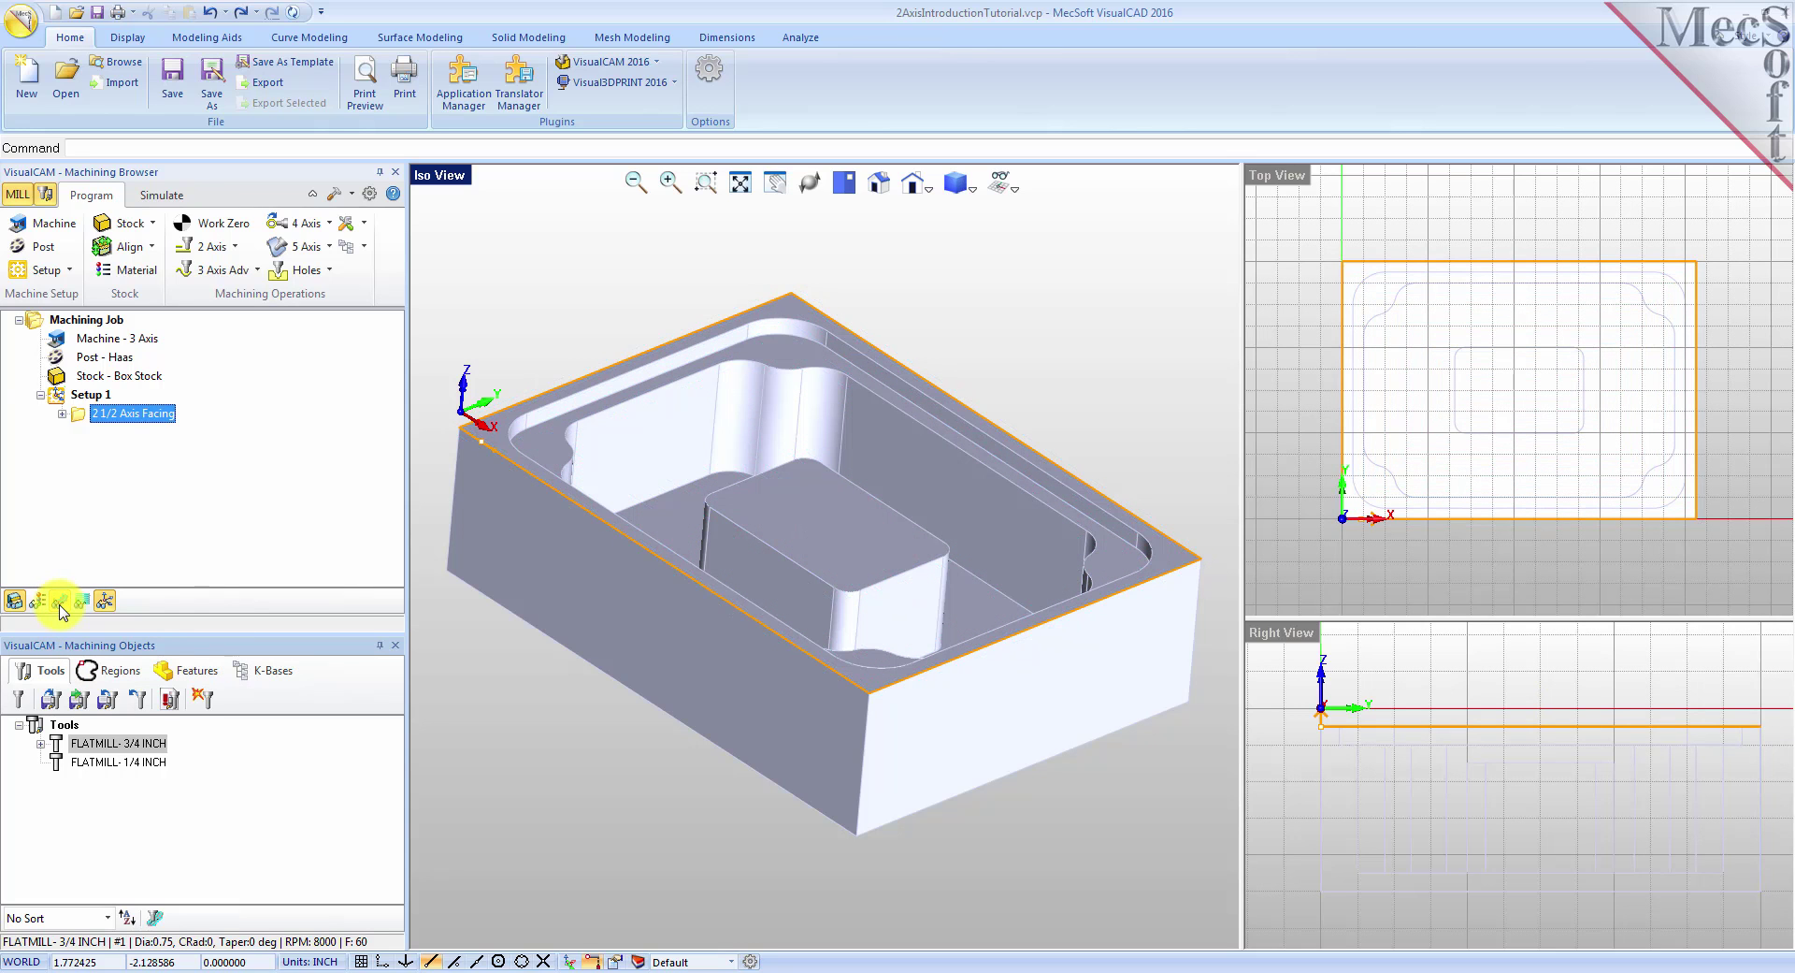
click(60, 604)
mouse_move(884, 586)
middle_down()
mouse_move(815, 587)
mouse_move(885, 568)
mouse_move(889, 588)
middle_up()
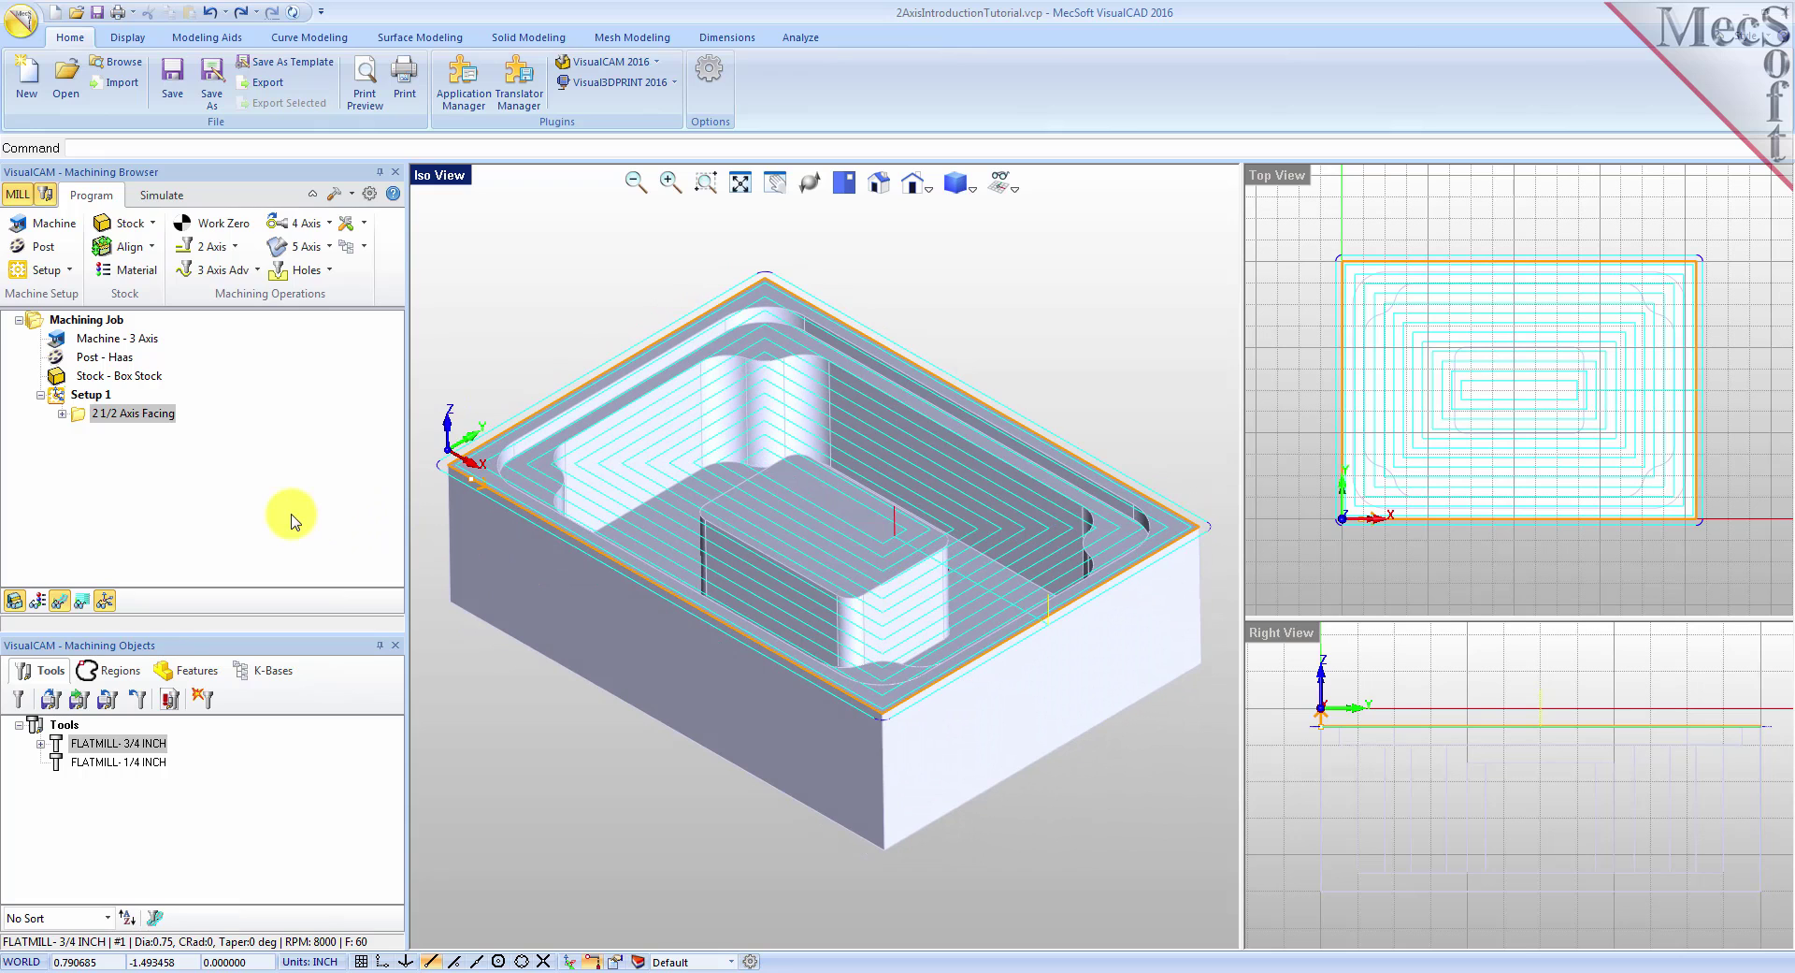
Step: Switch to simulation mode and toggle the part model's visibility, leaving the part hidden
click(167, 199)
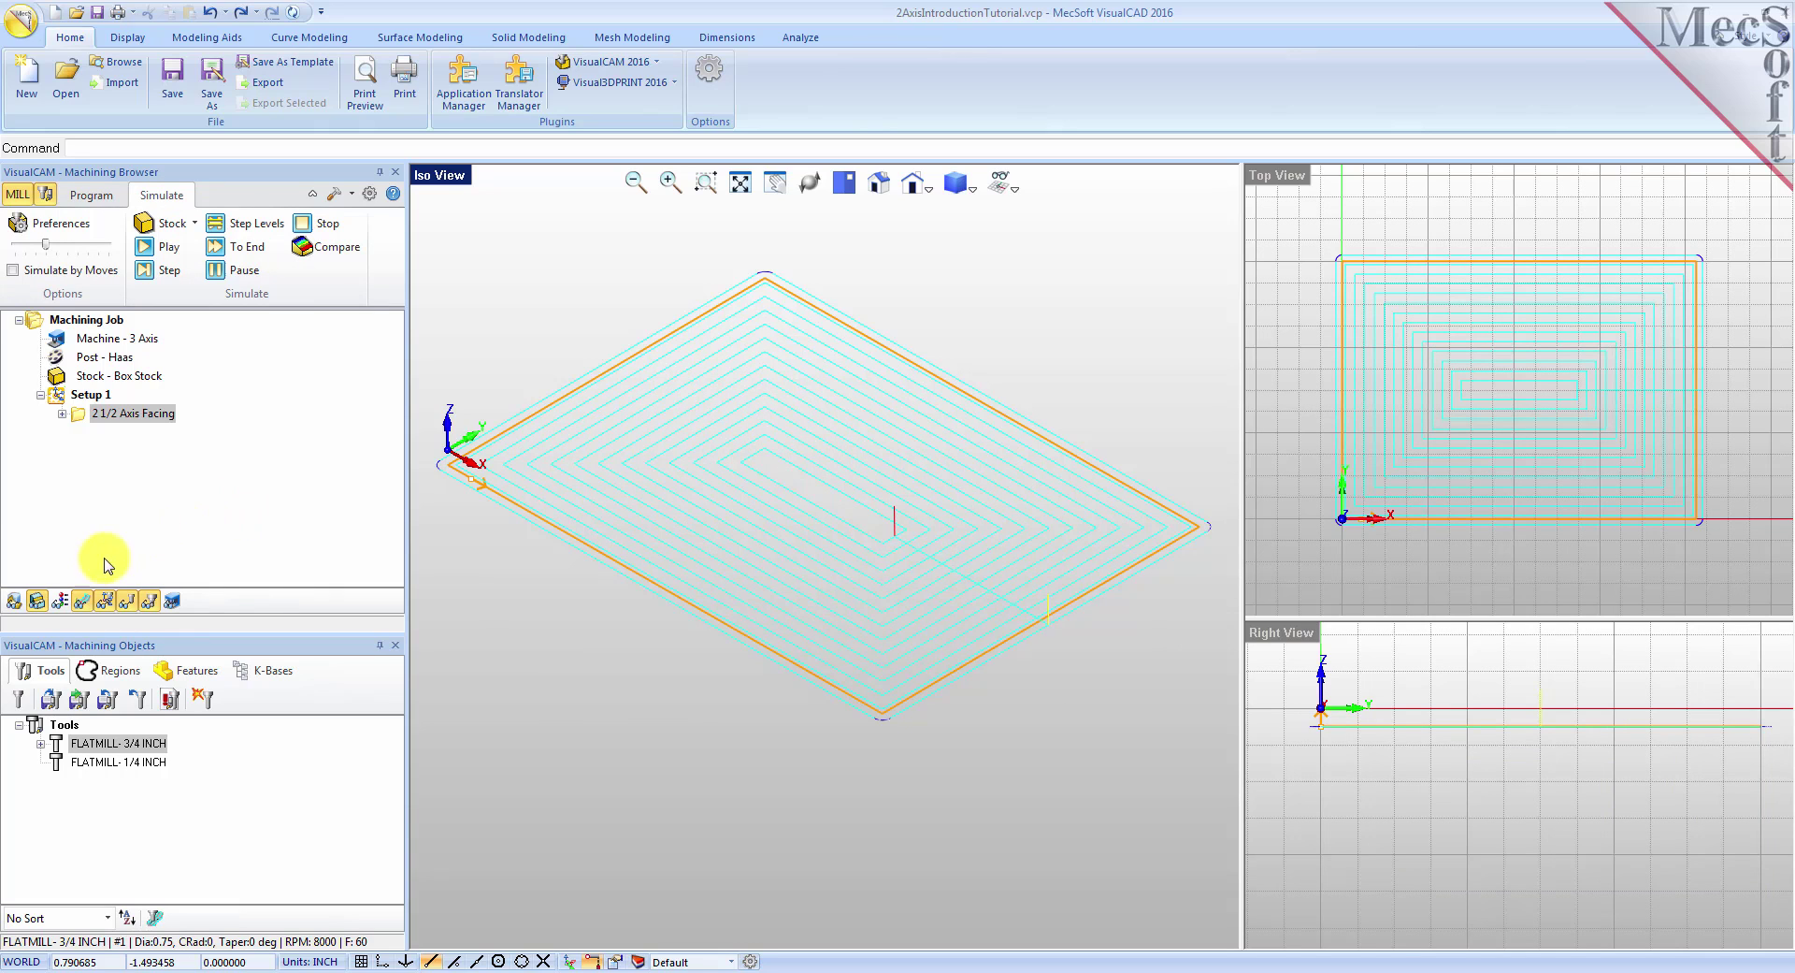
click(14, 601)
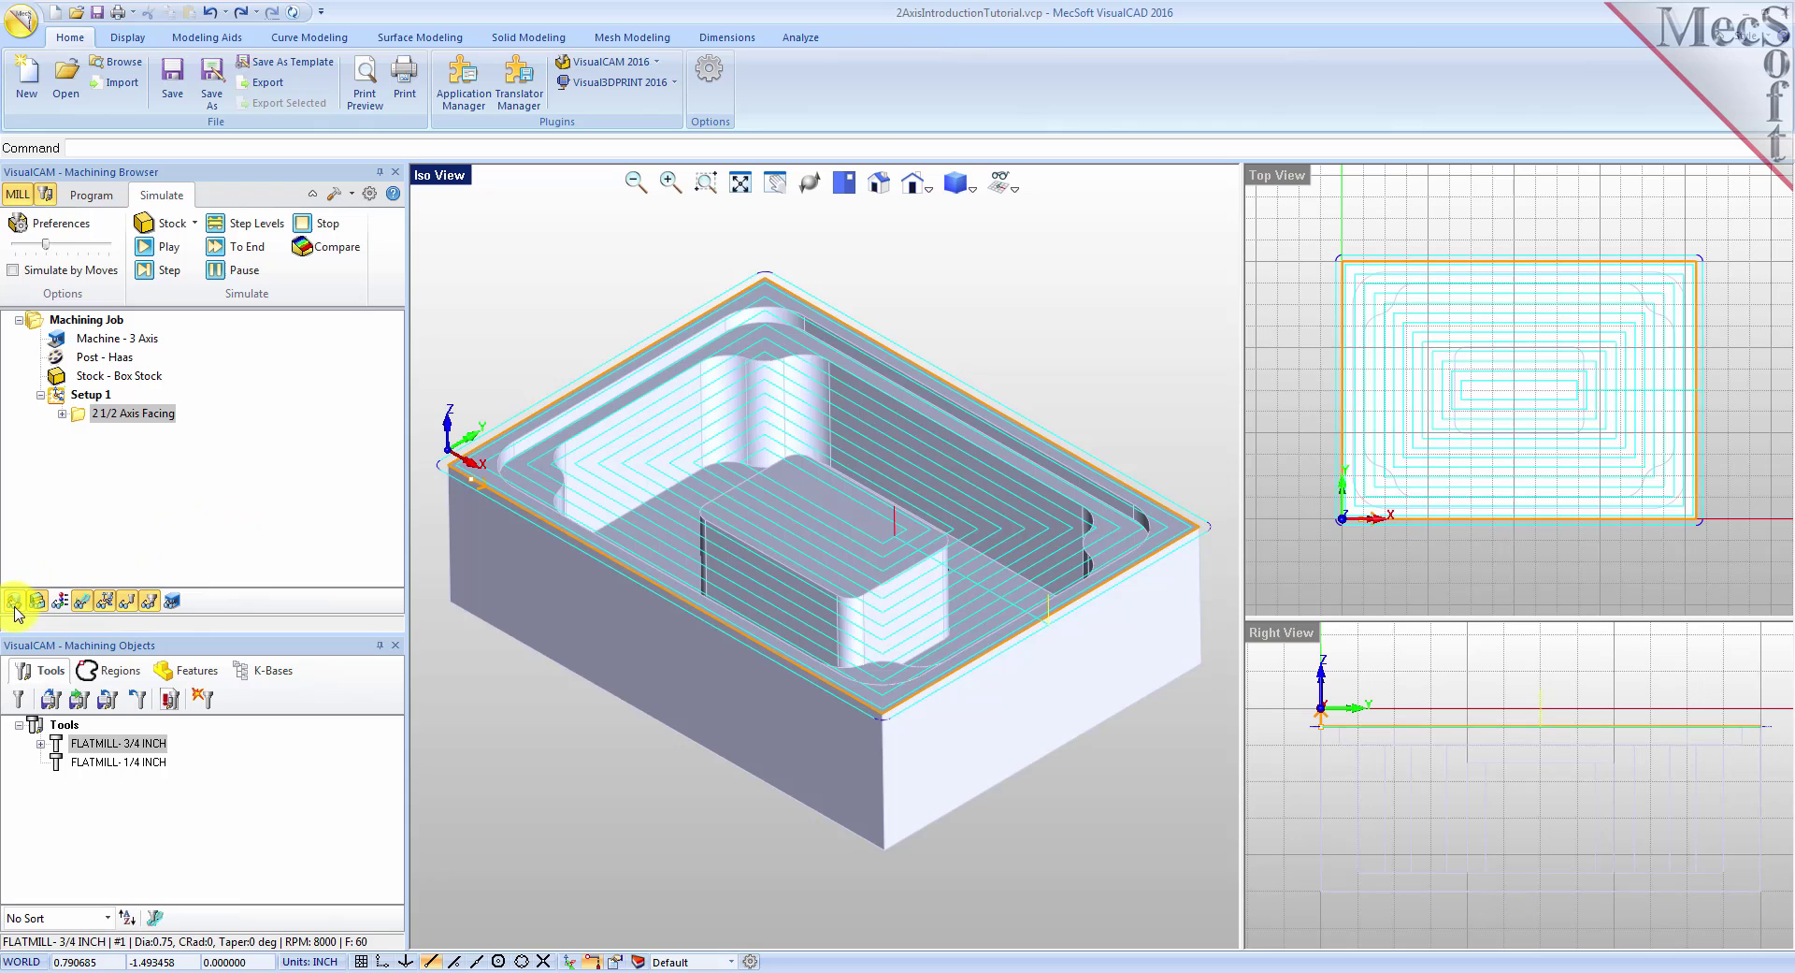
click(14, 603)
click(14, 603)
click(14, 603)
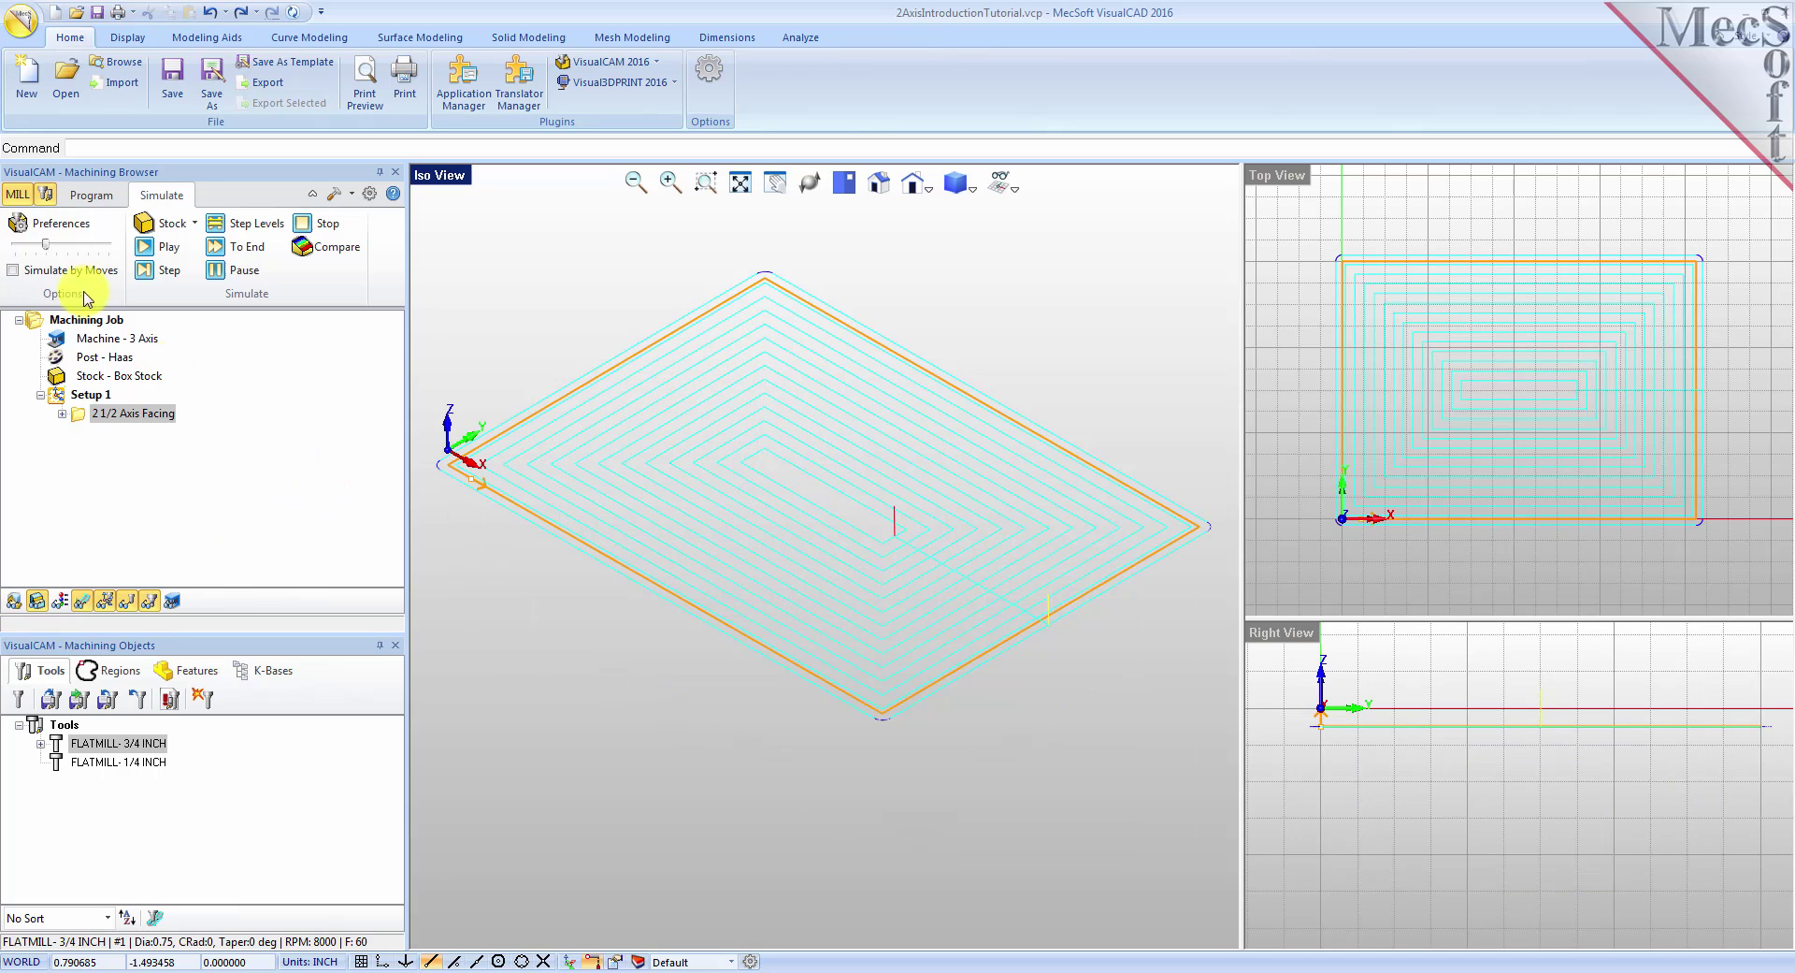
Step: Use the Polygonal Model for simulation in the preferences, accept the module change, and slightly raise the simulation speed
click(56, 223)
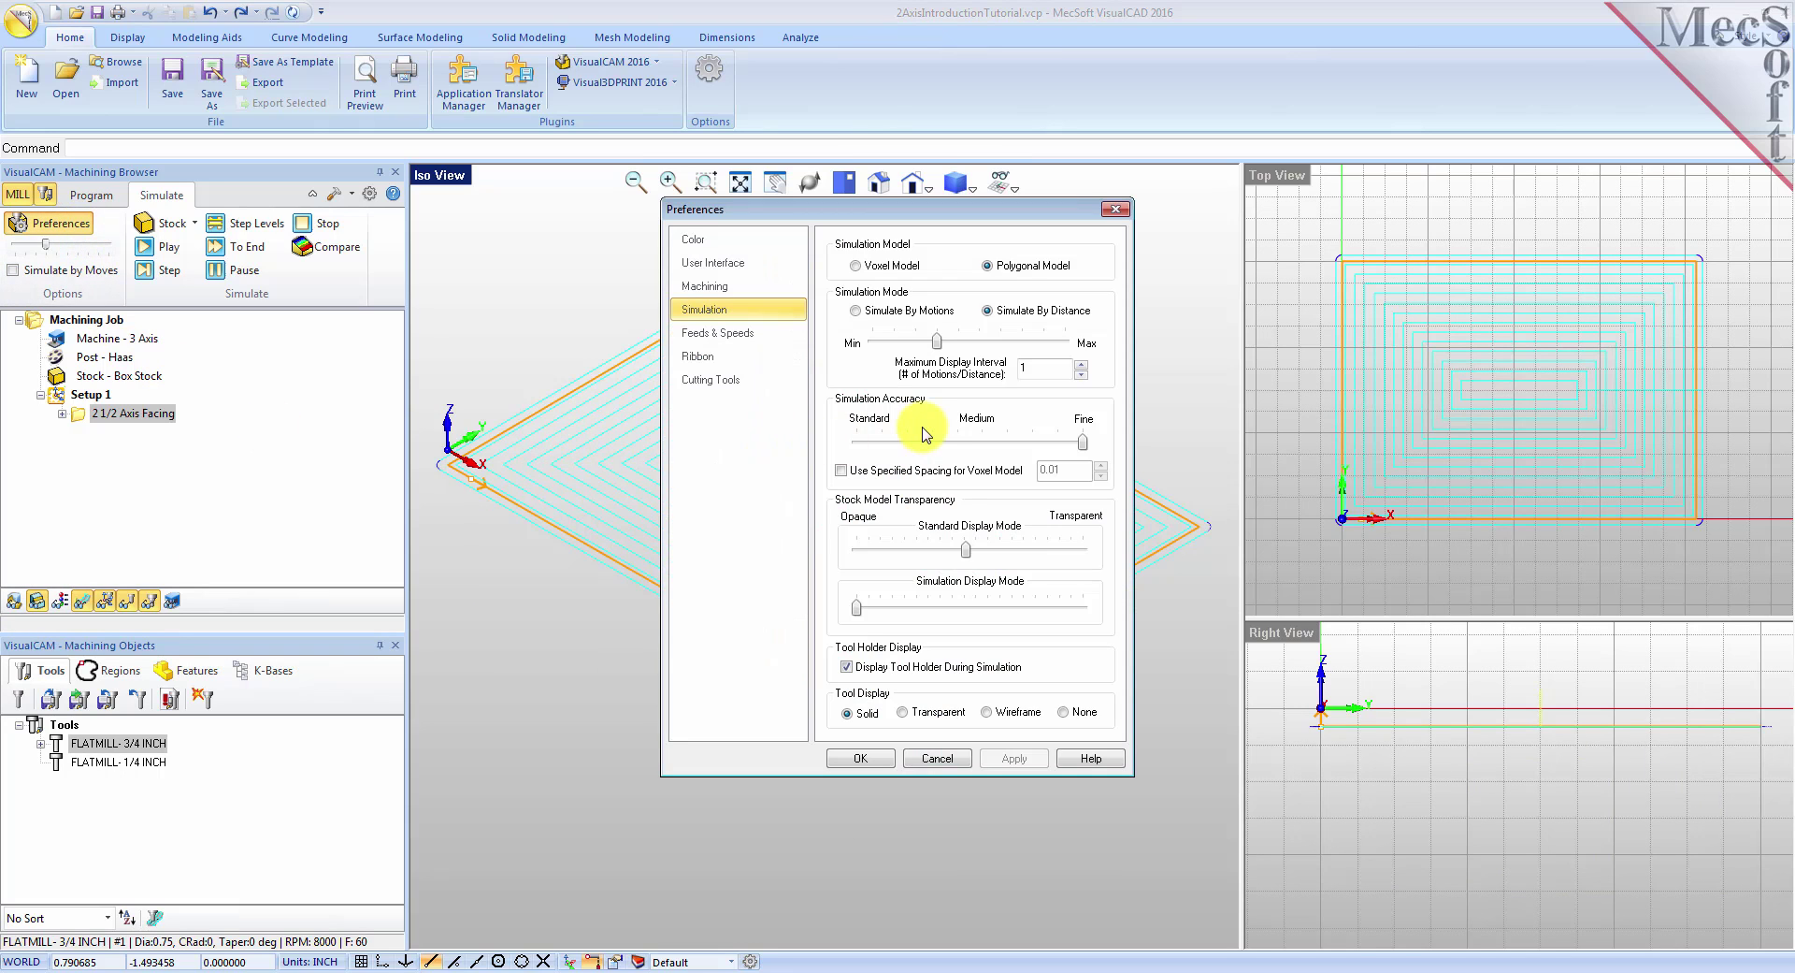
click(987, 265)
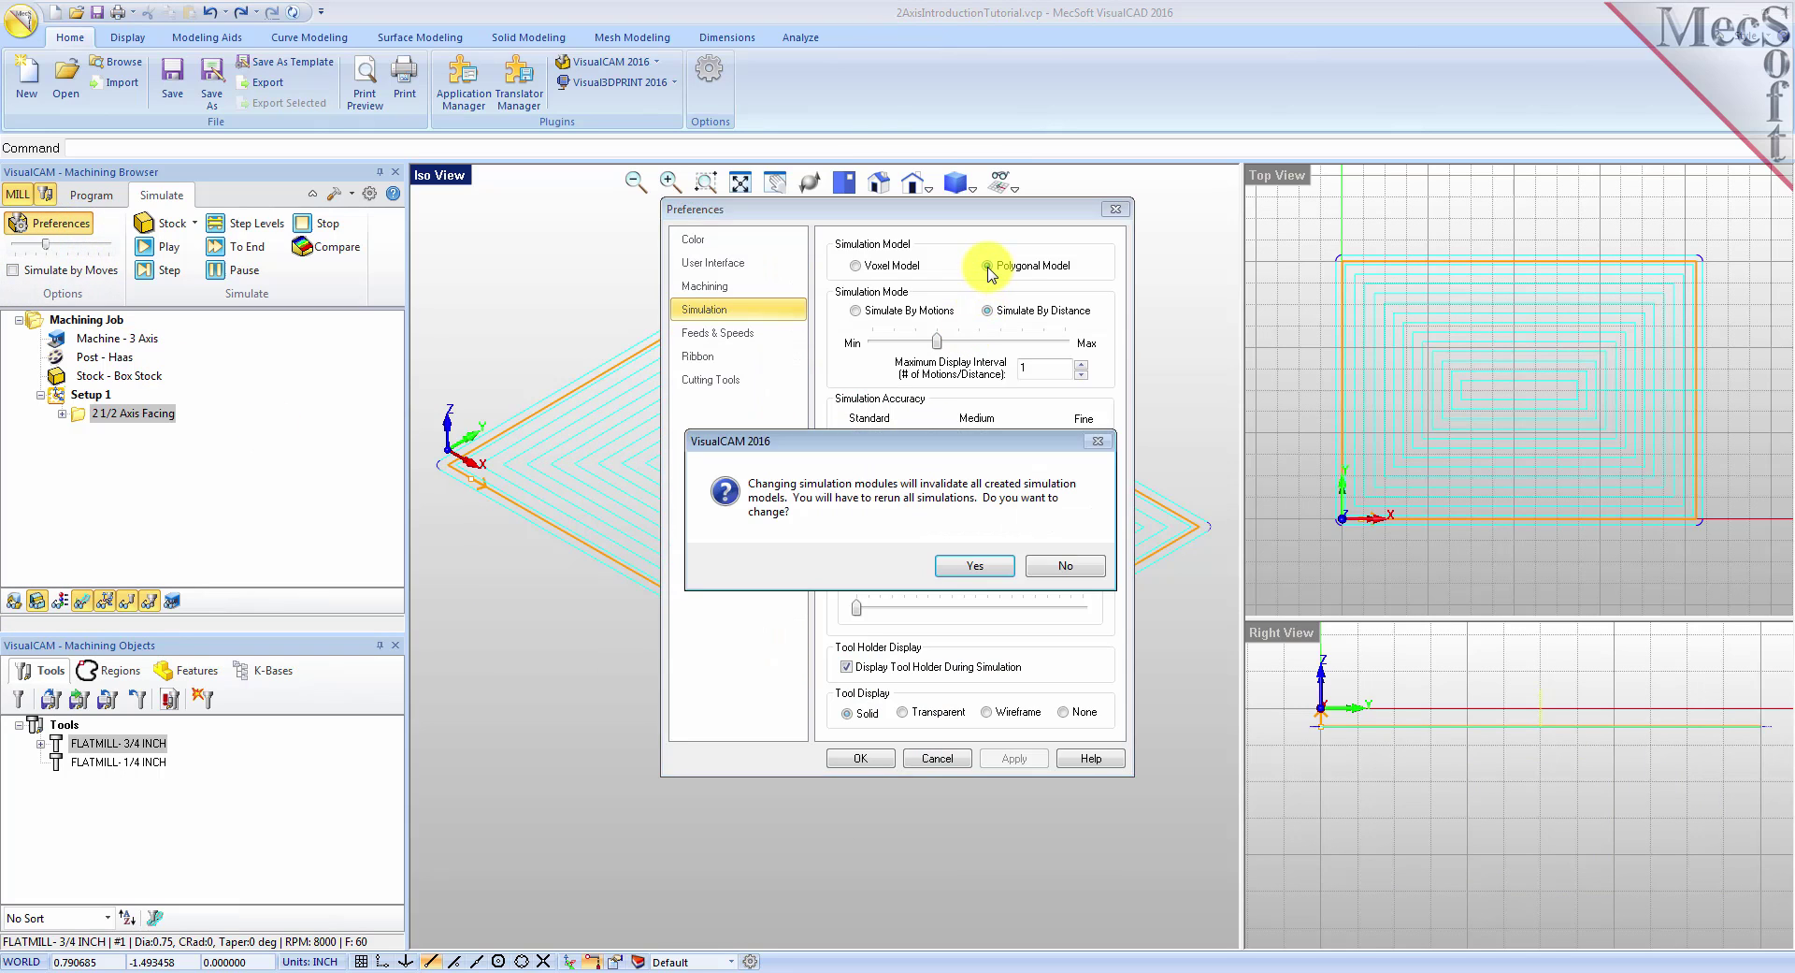
click(976, 566)
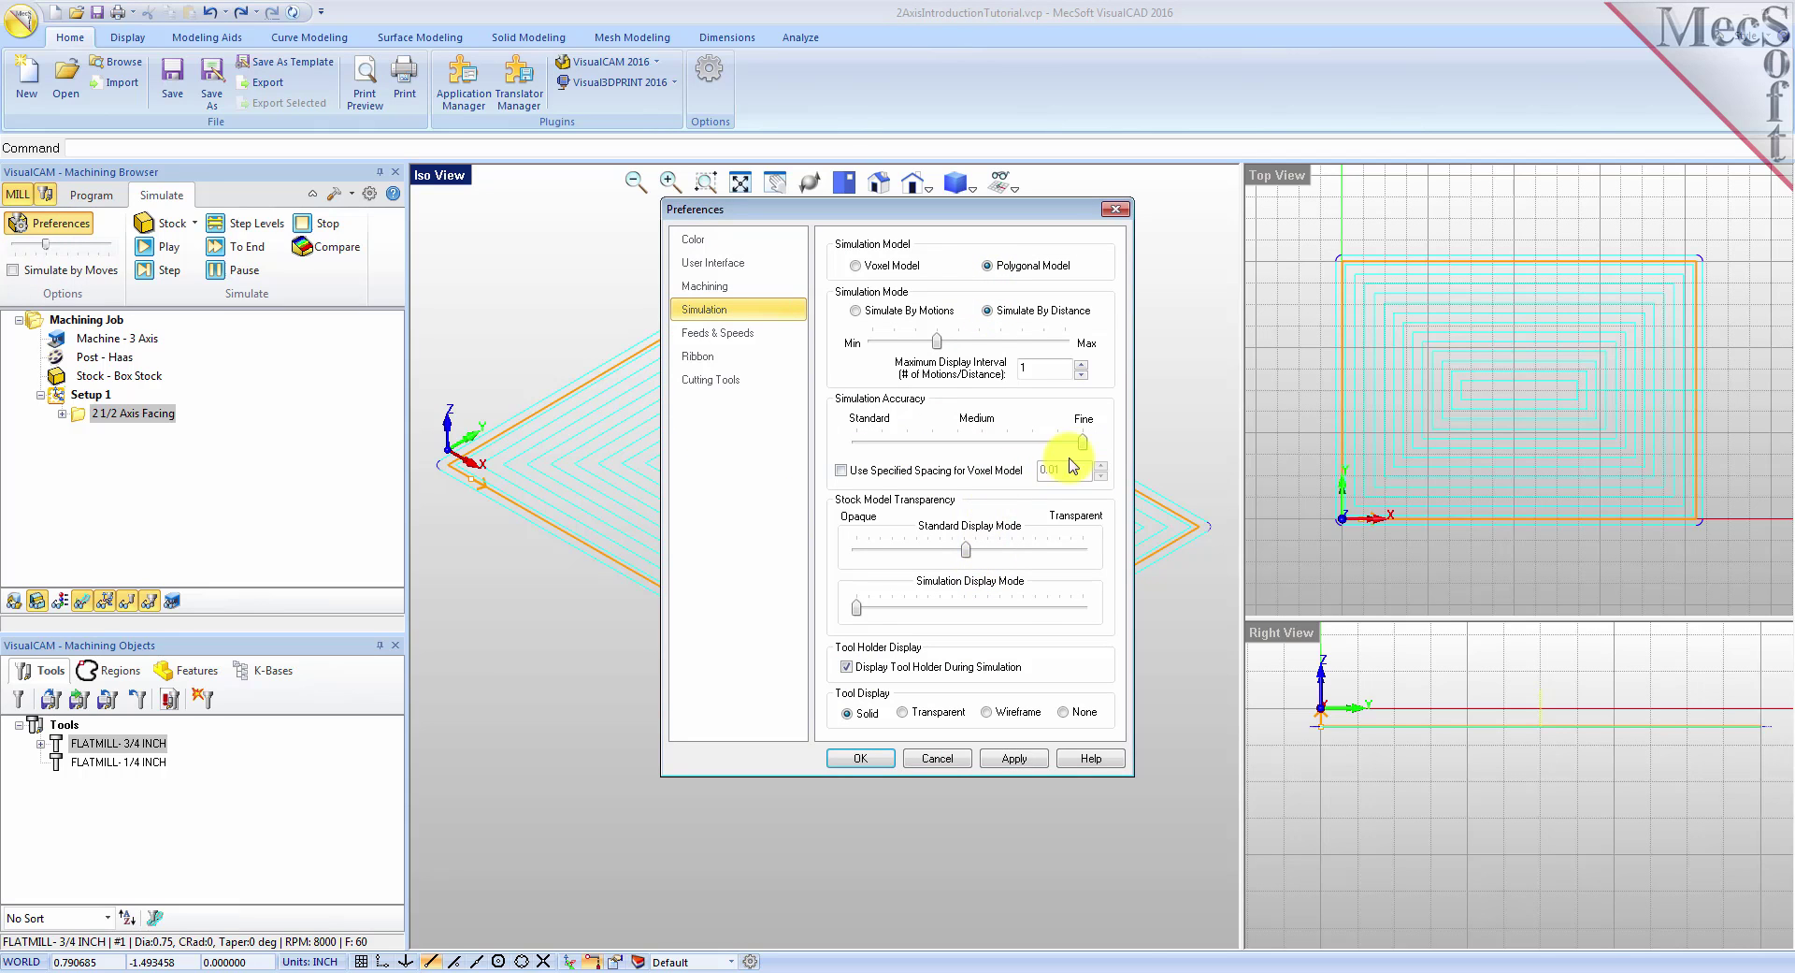
click(868, 757)
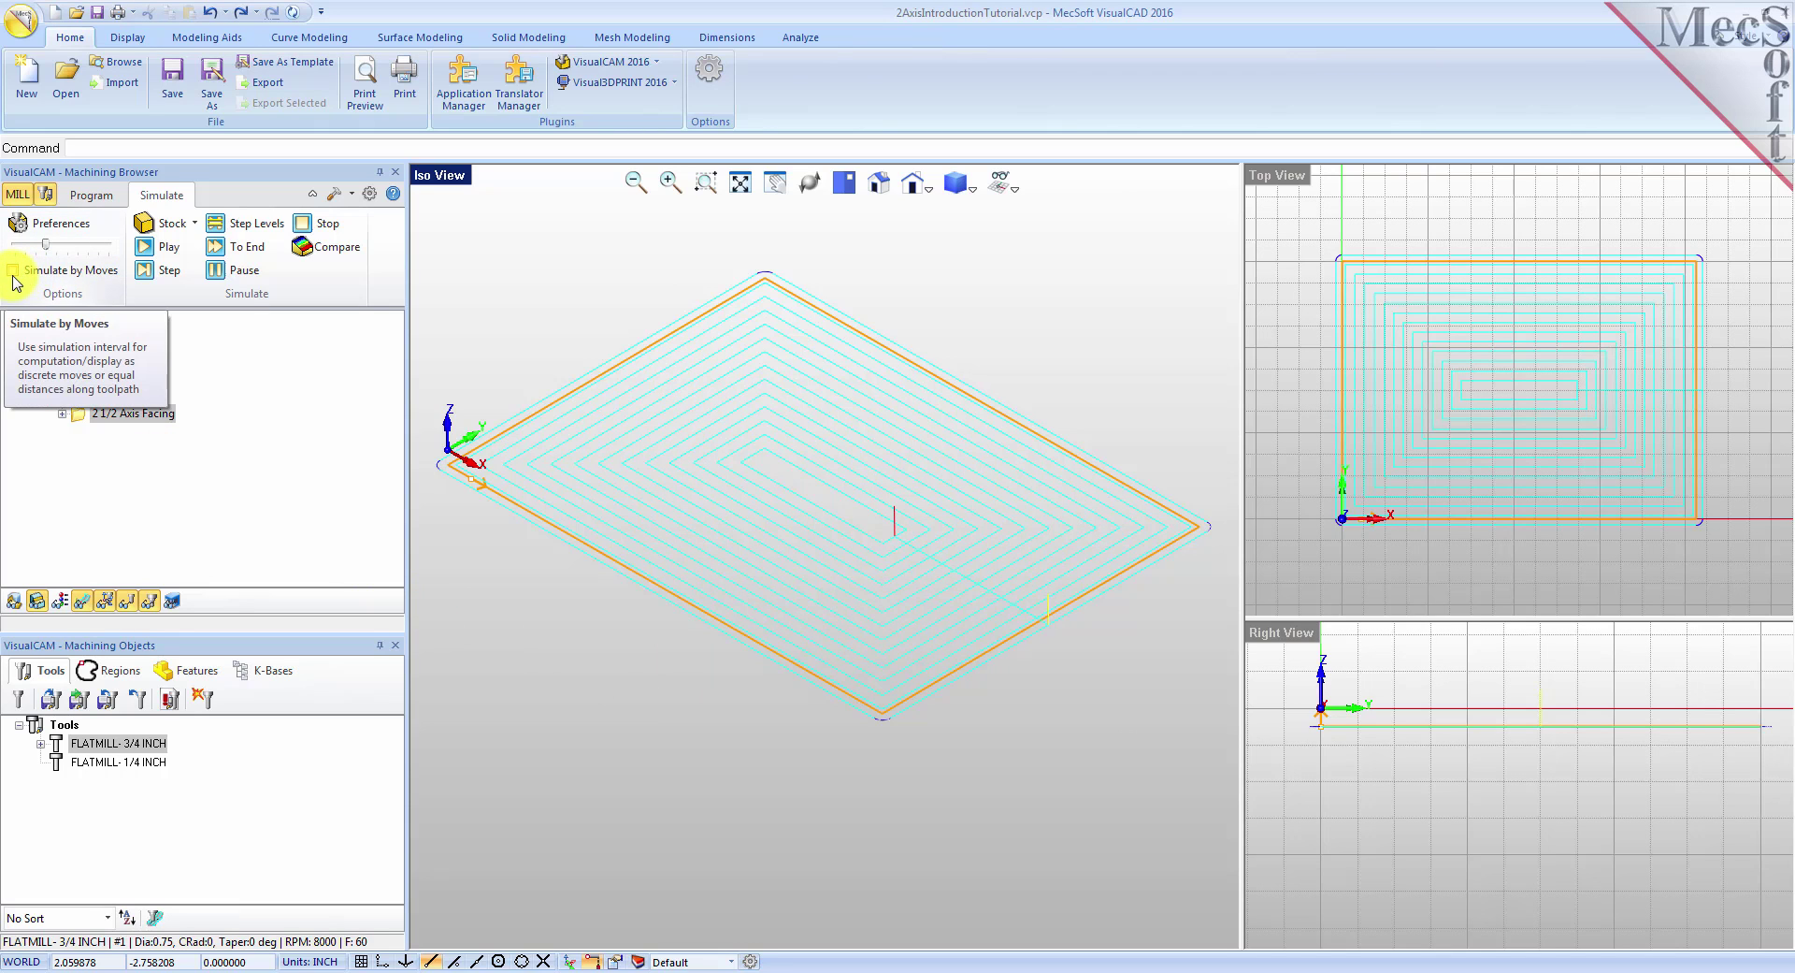
mouse_move(44, 243)
mouse_down()
mouse_move(109, 243)
mouse_move(58, 247)
mouse_up()
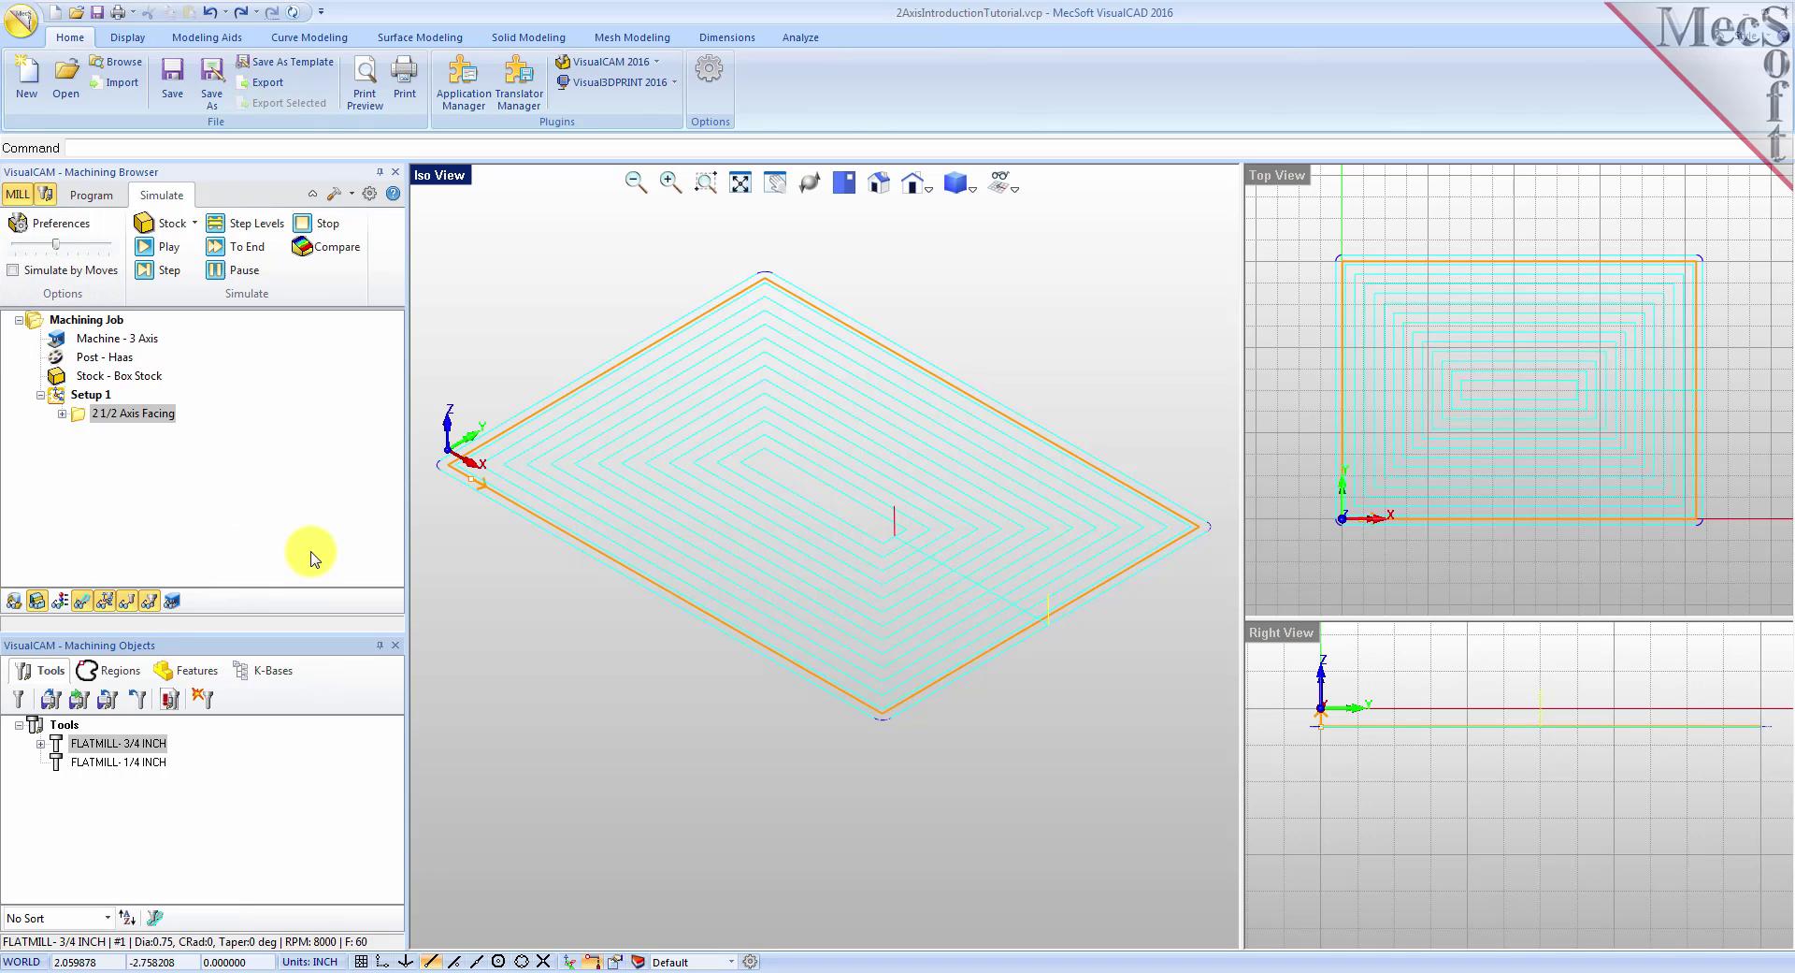
Step: Simulate the 2 1/2 Axis Facing operation on the box stock and fast-forward the simulation to its end
click(82, 419)
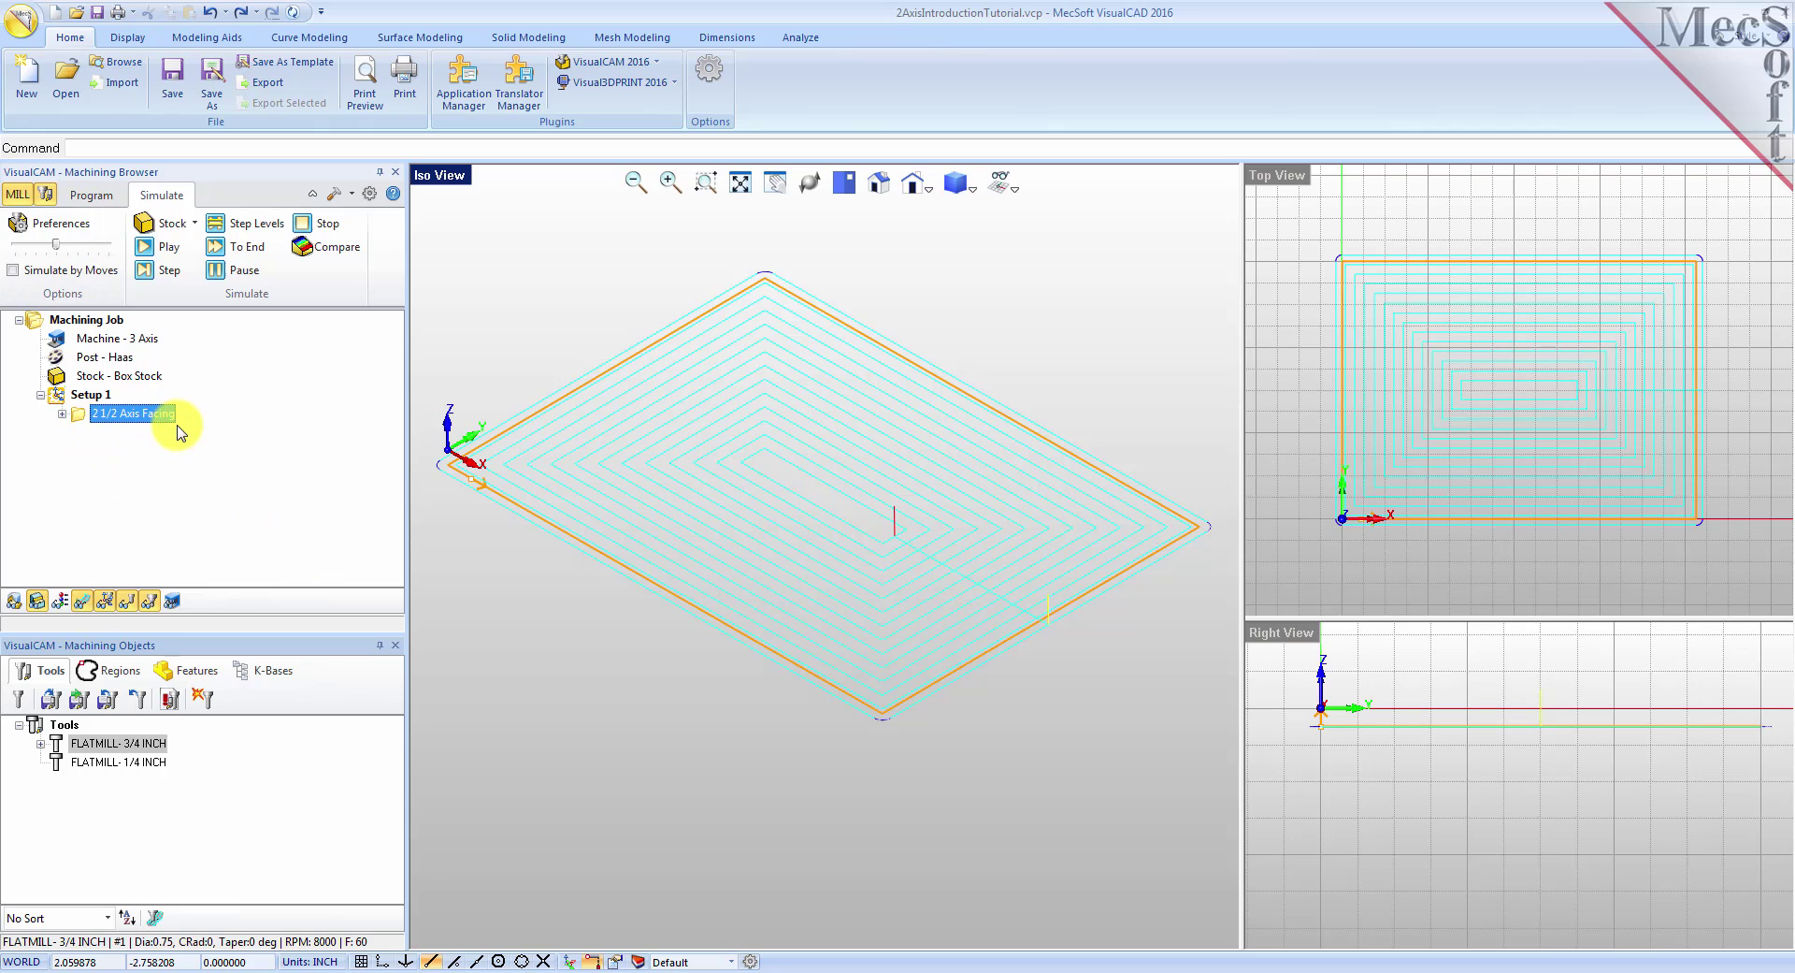
click(164, 246)
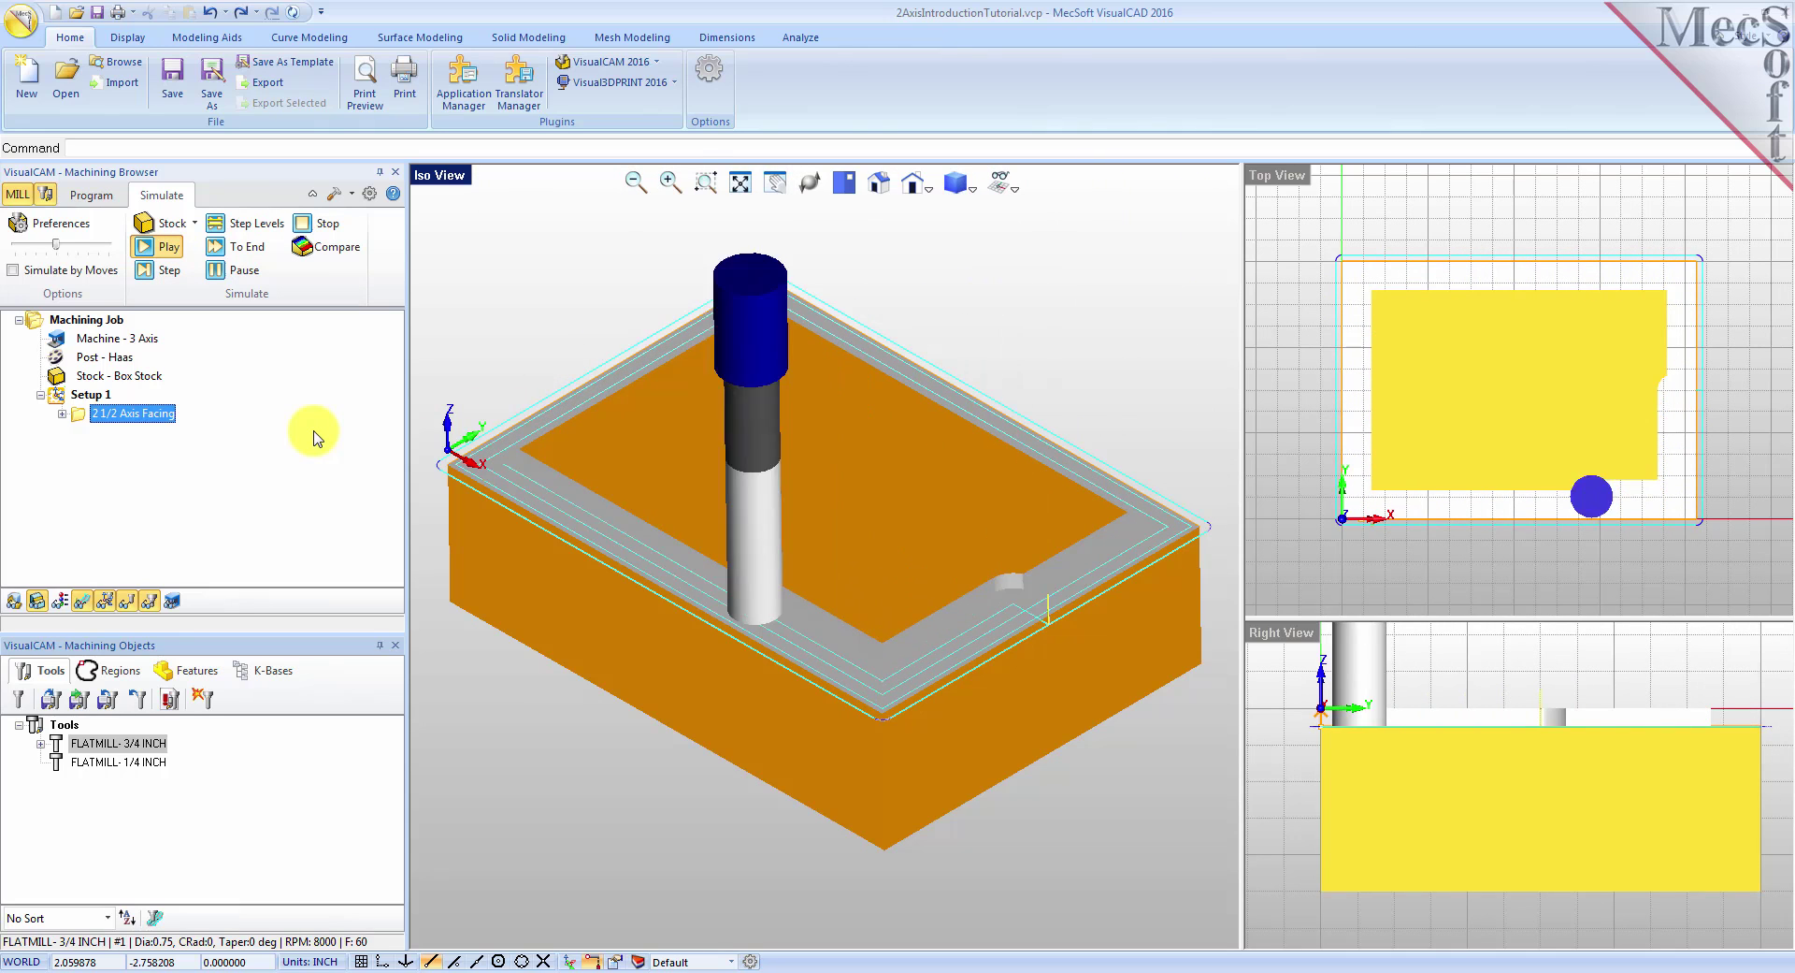
click(240, 247)
mouse_move(784, 806)
middle_down()
mouse_move(786, 697)
mouse_move(765, 733)
mouse_move(786, 801)
mouse_move(790, 773)
mouse_move(775, 800)
middle_up()
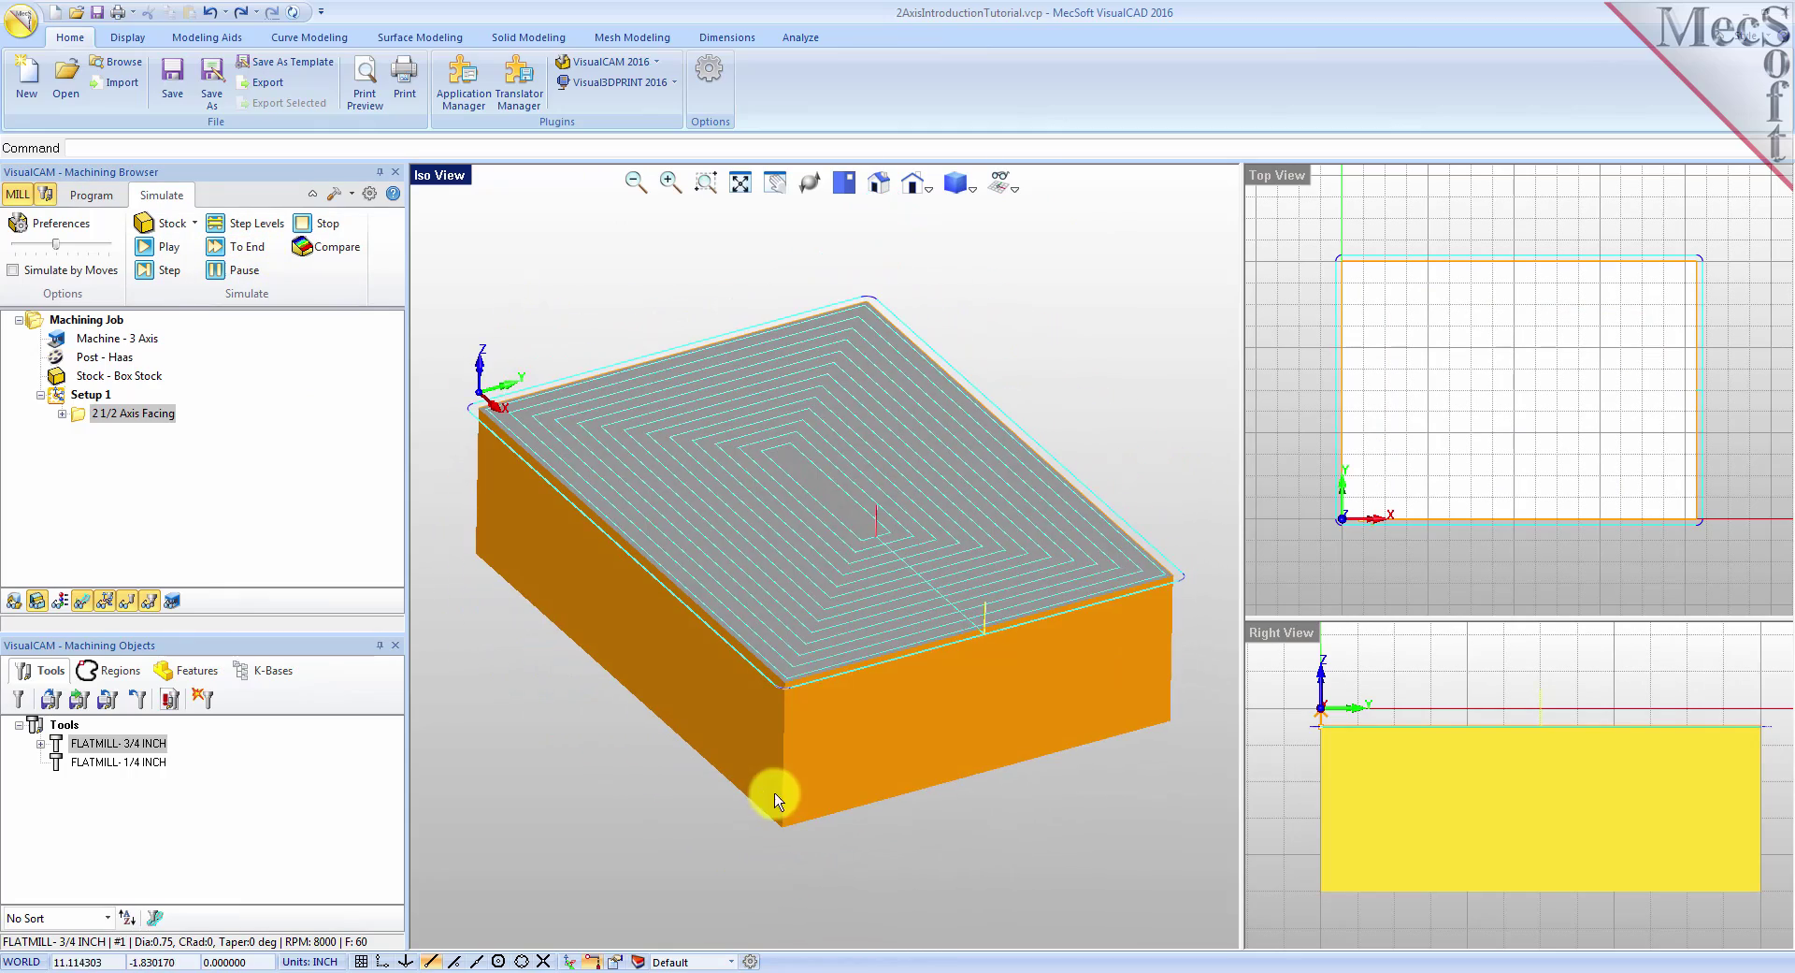
Step: Return to an isometric view and hide the toolpath to inspect the faced stock
click(878, 182)
scroll(801, 526, up, 3)
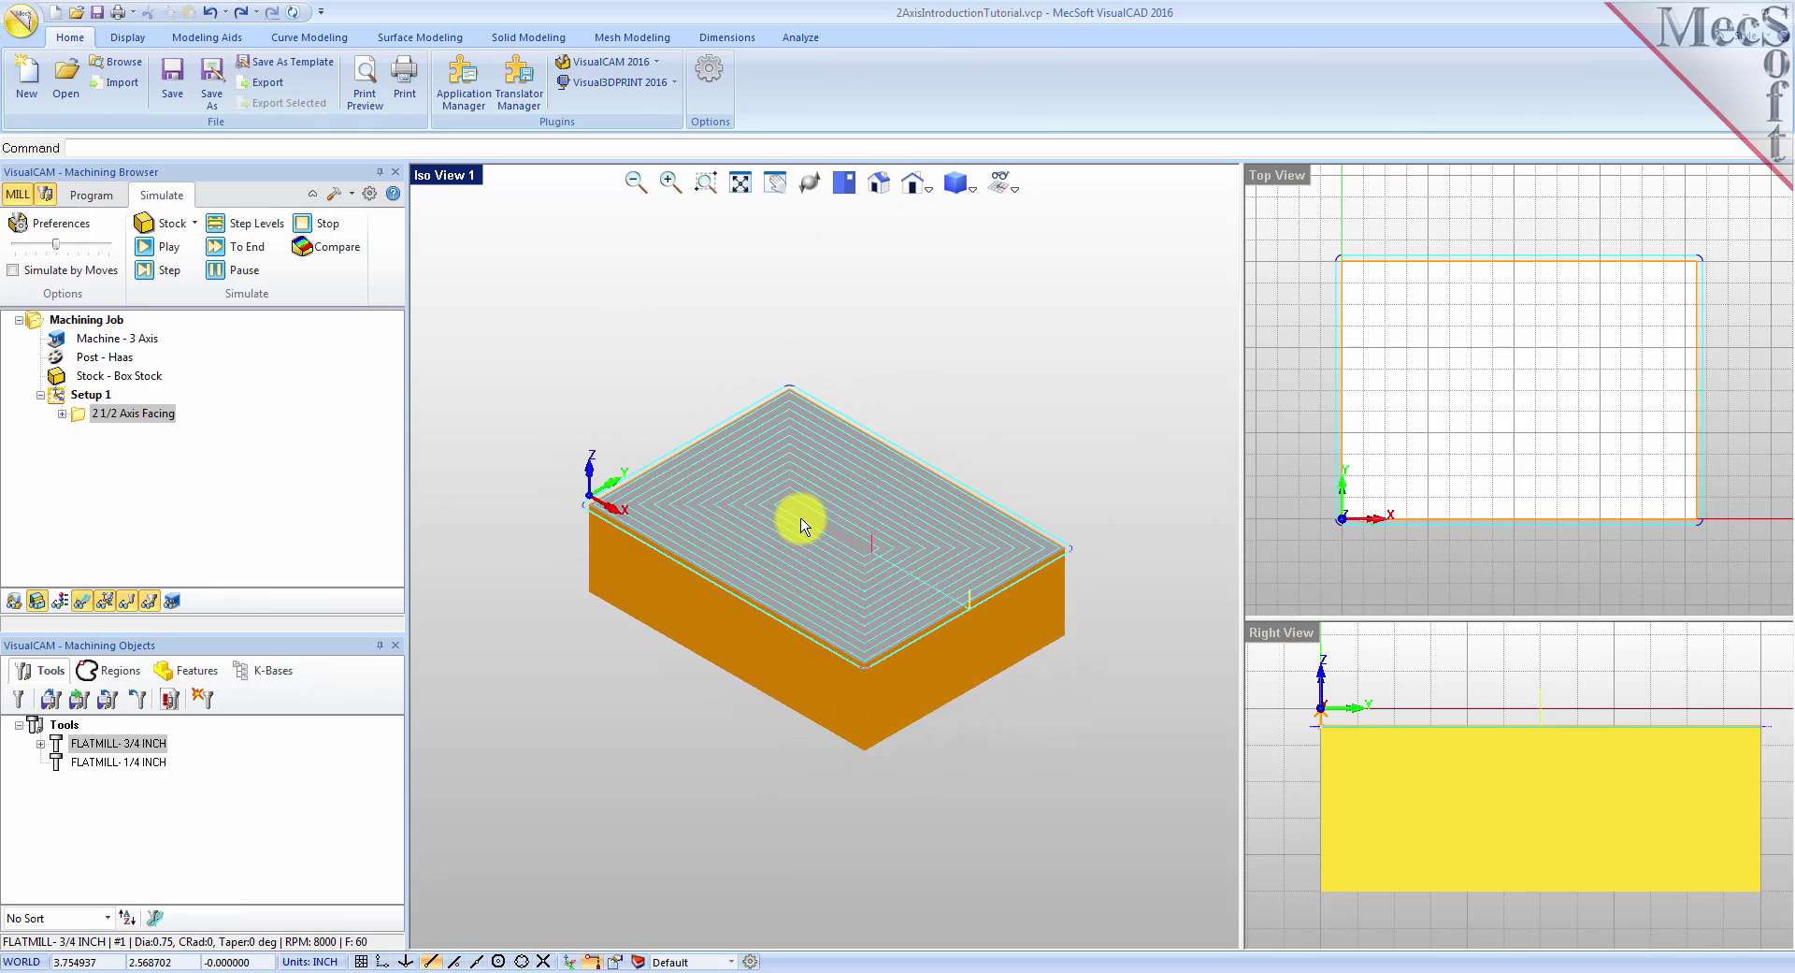
click(83, 602)
click(83, 602)
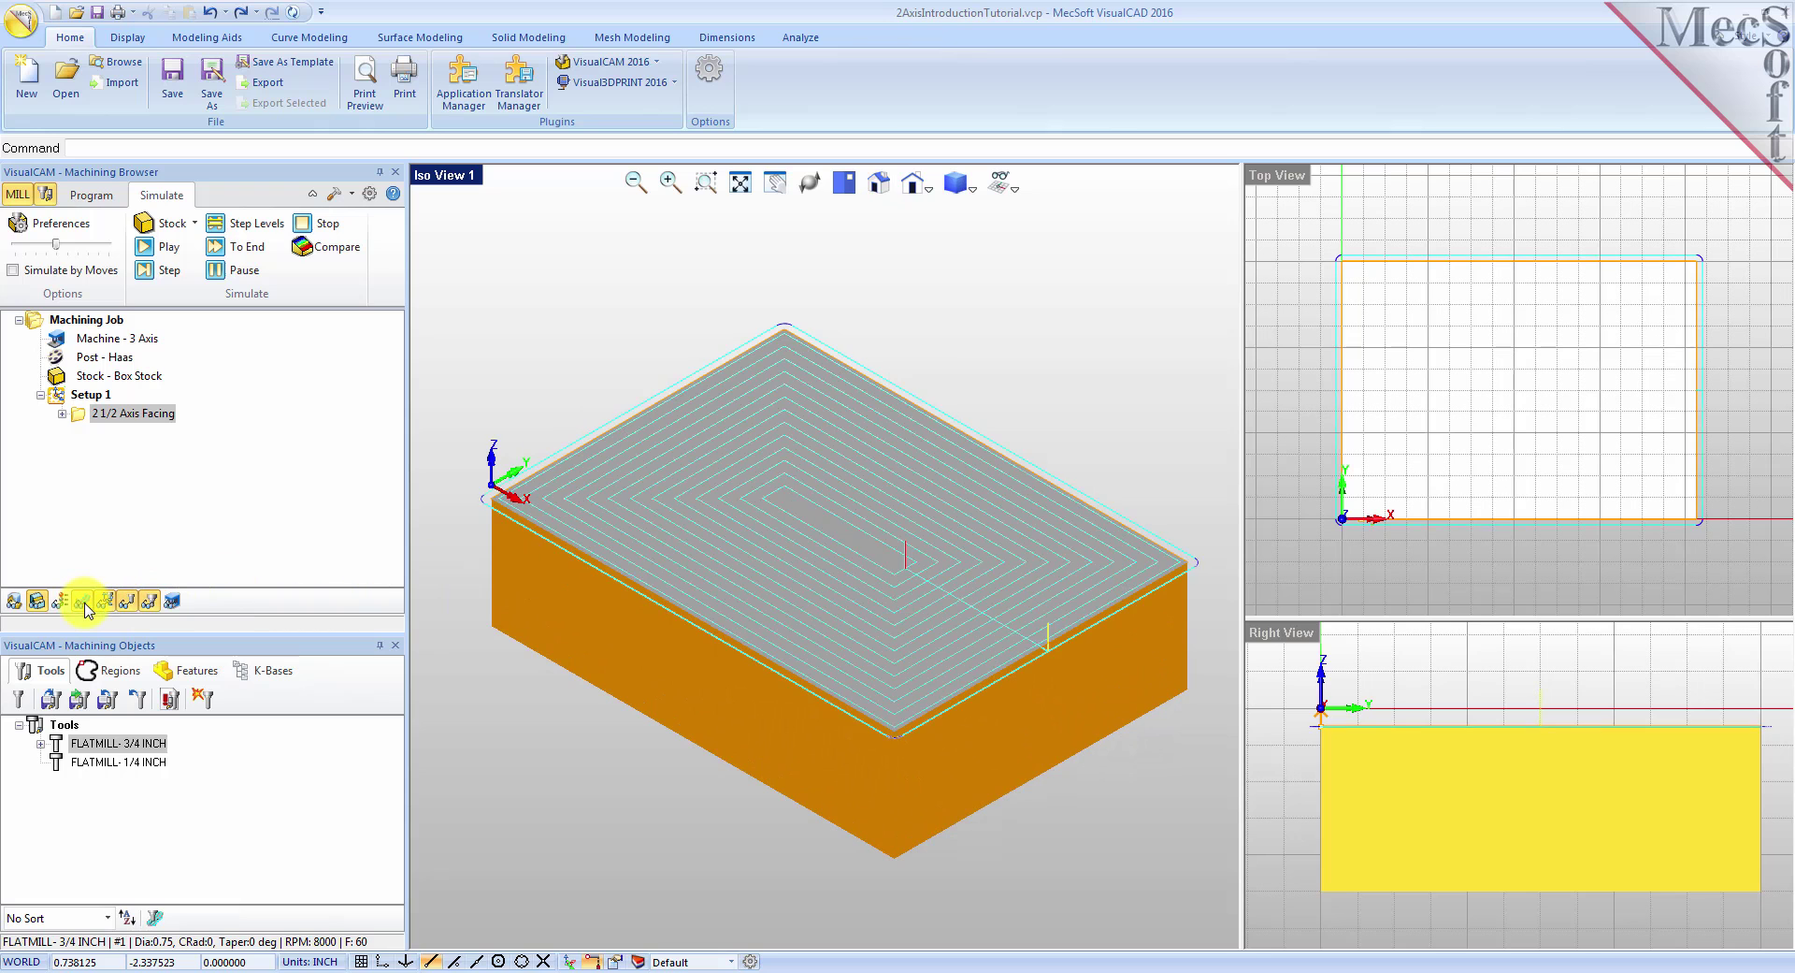
click(84, 601)
click(84, 604)
click(84, 604)
mouse_move(814, 636)
mouse_down()
mouse_move(818, 598)
mouse_move(806, 640)
mouse_up()
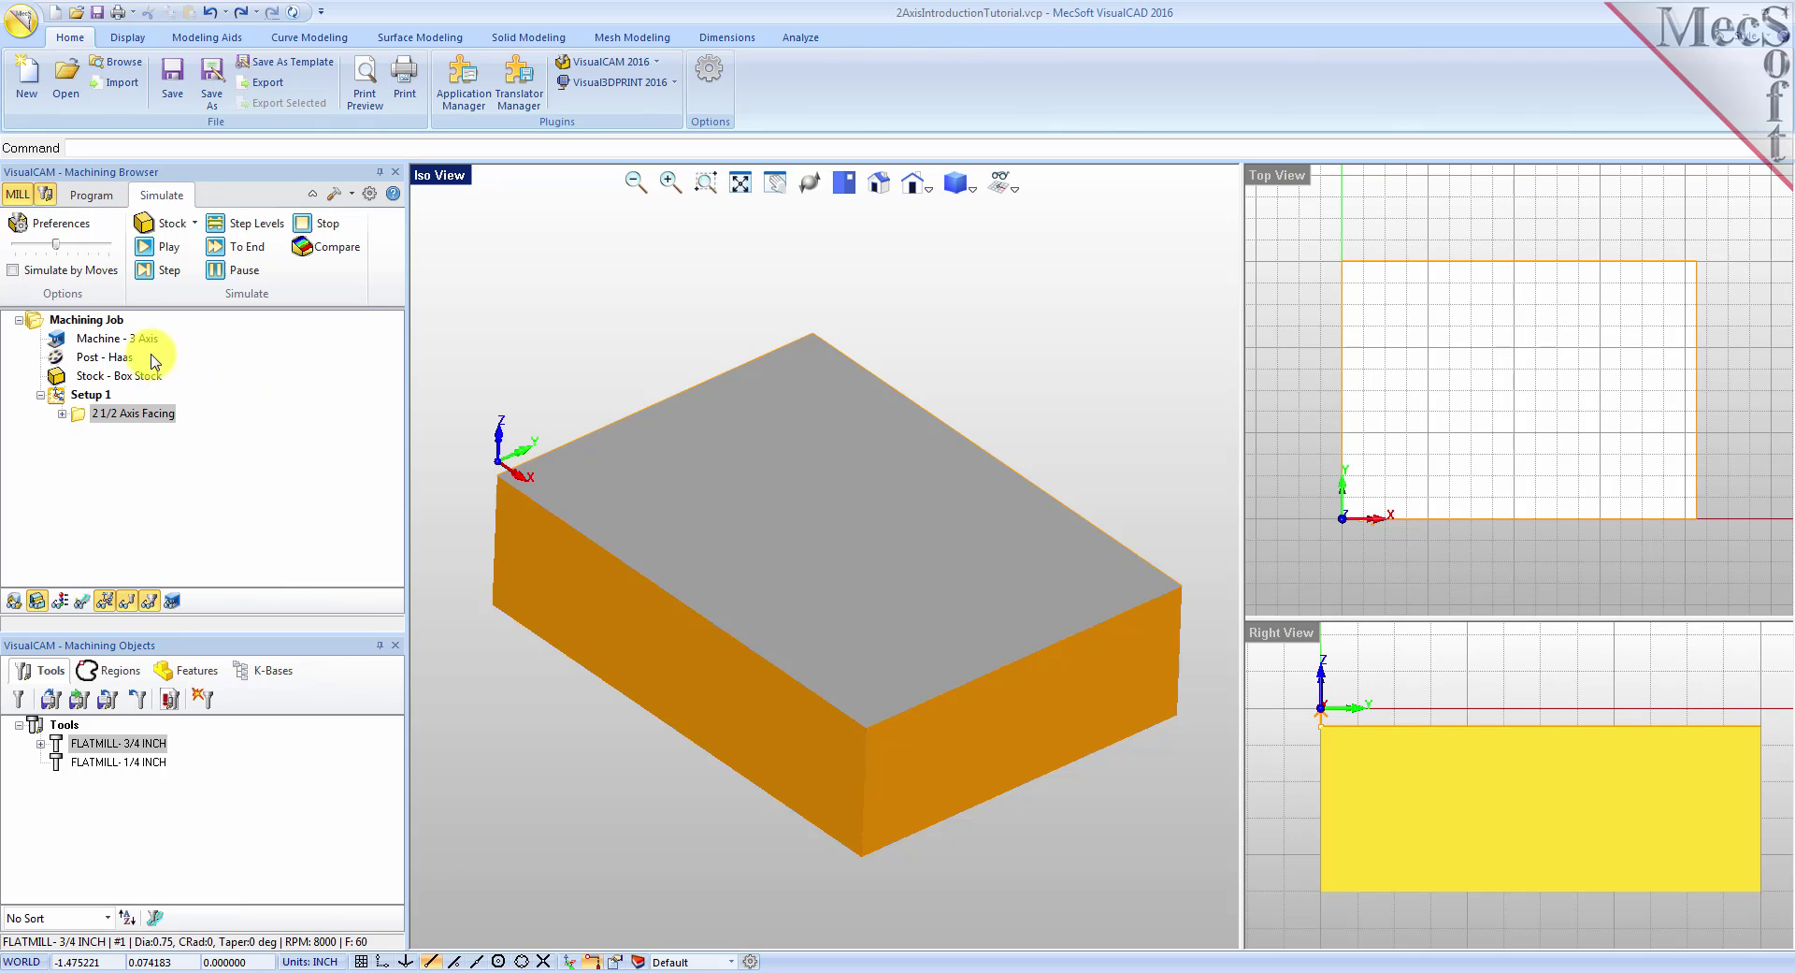
Step: Start a 2 1/2 Axis Pocketing operation and assign the predefined Flat Area Region 2 as its part region
click(91, 194)
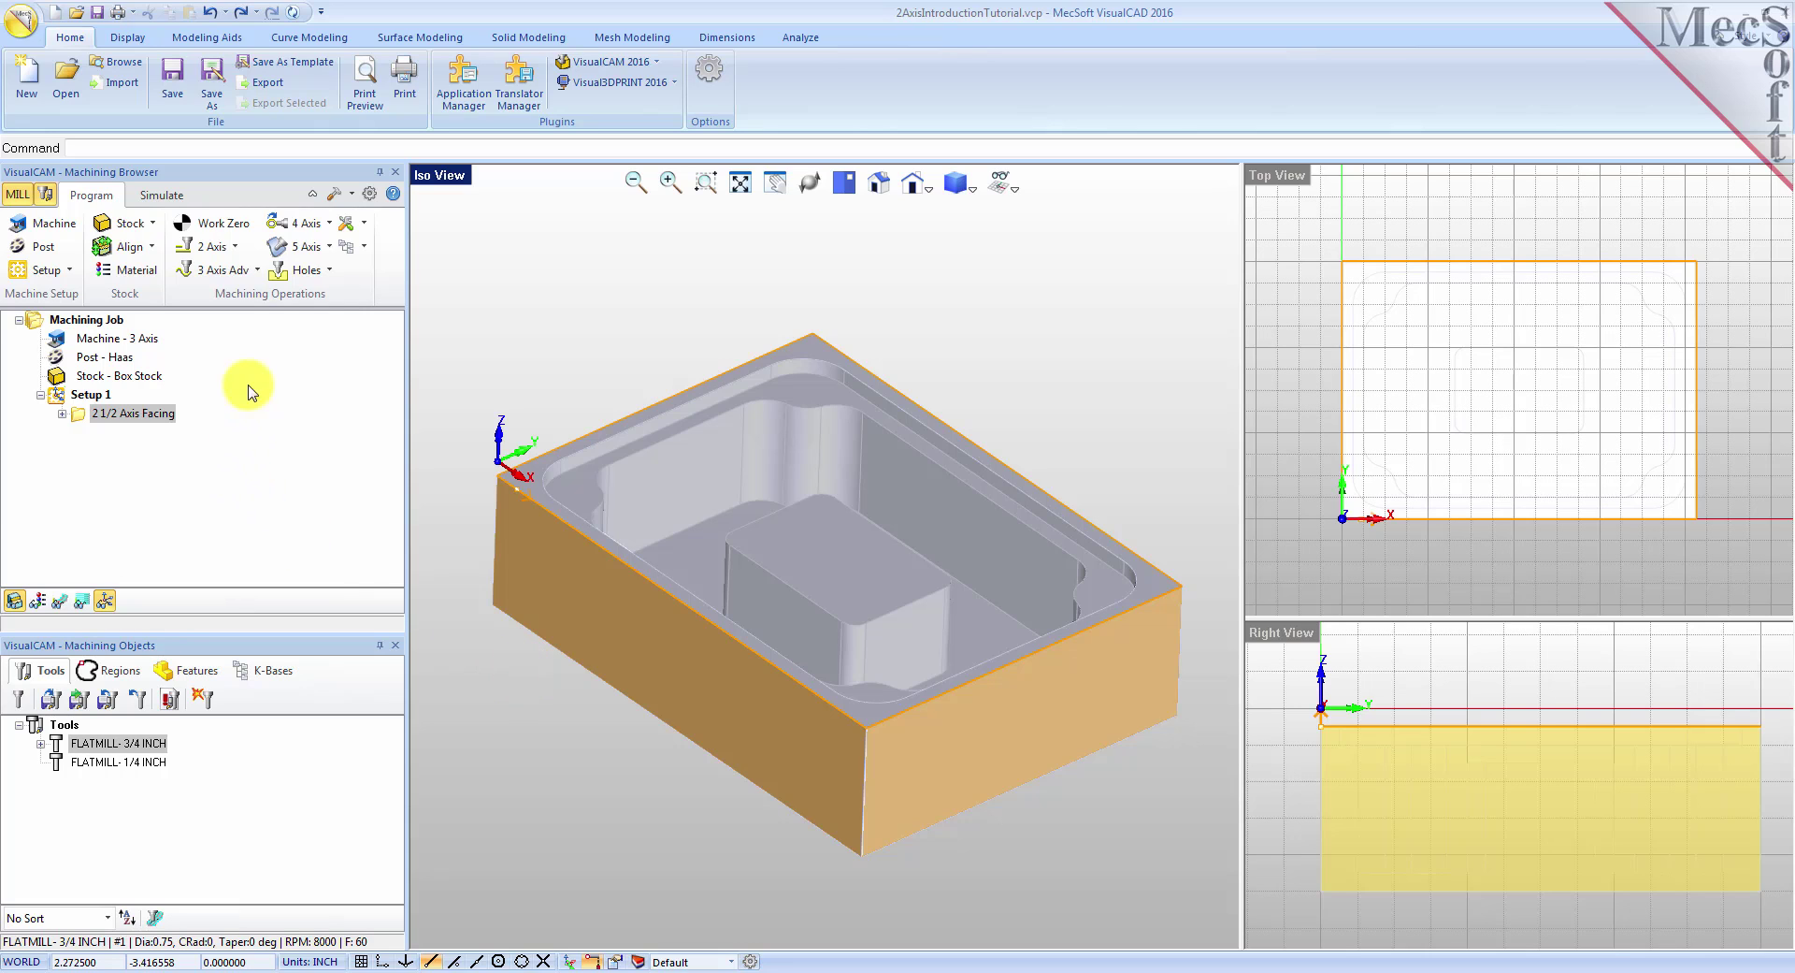
click(237, 247)
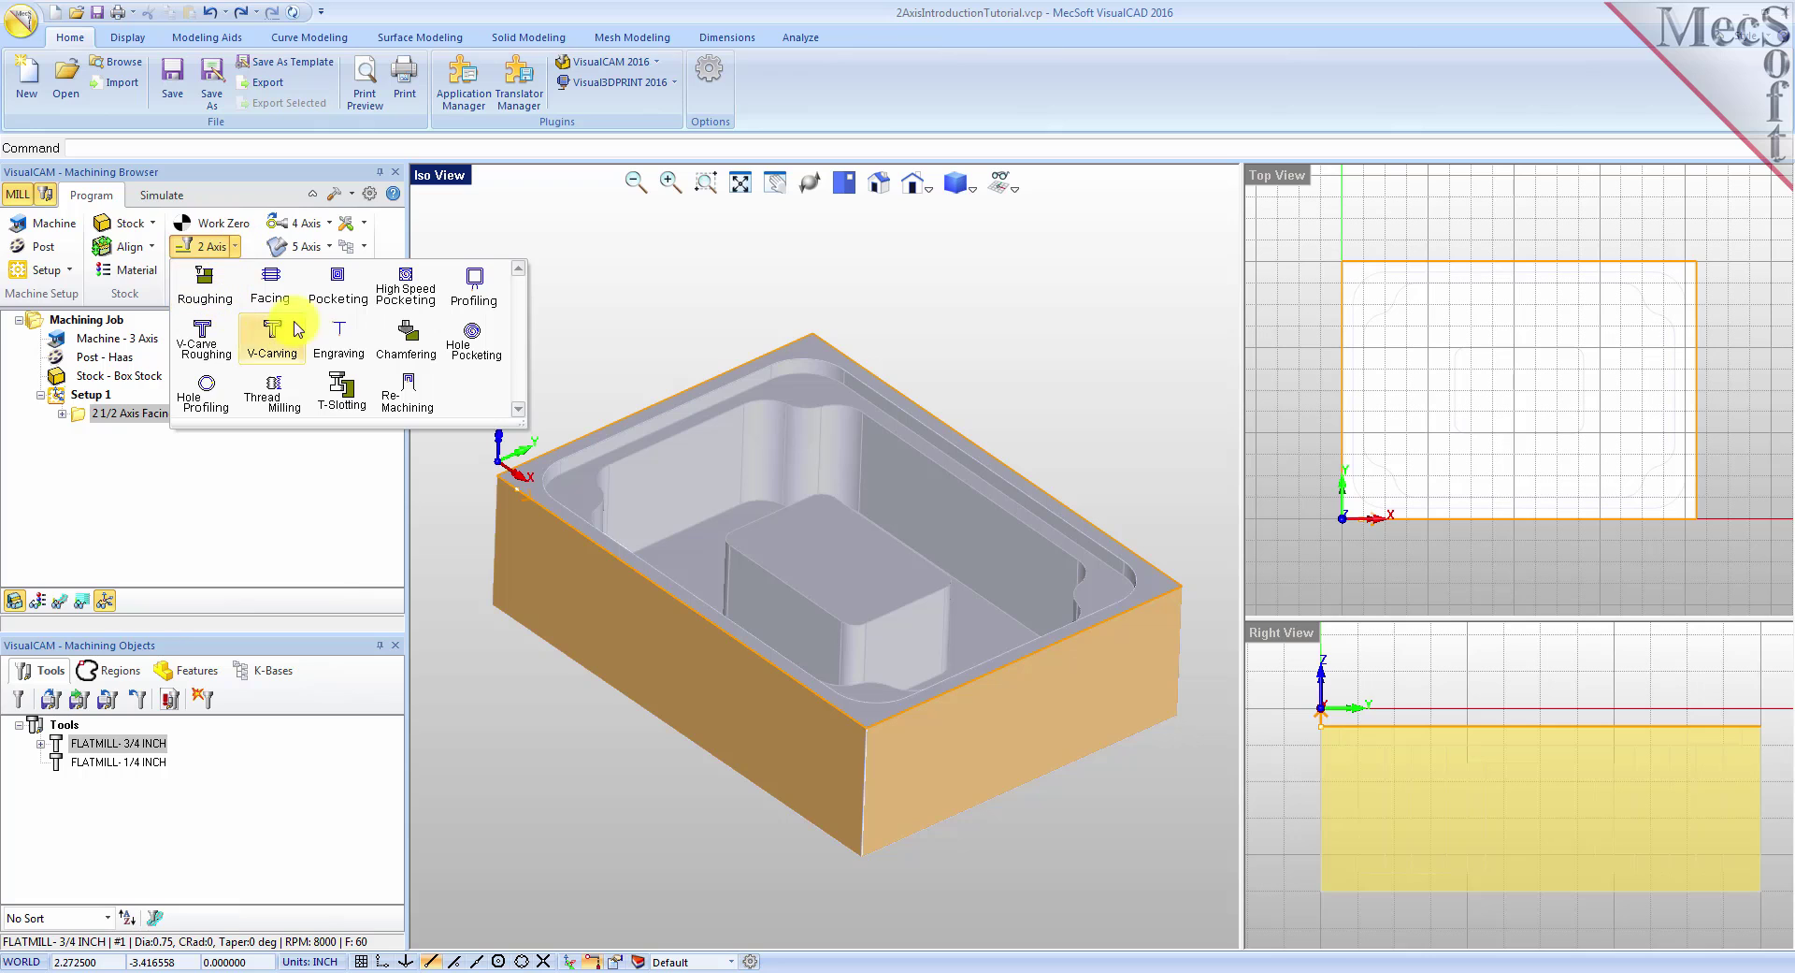
click(338, 292)
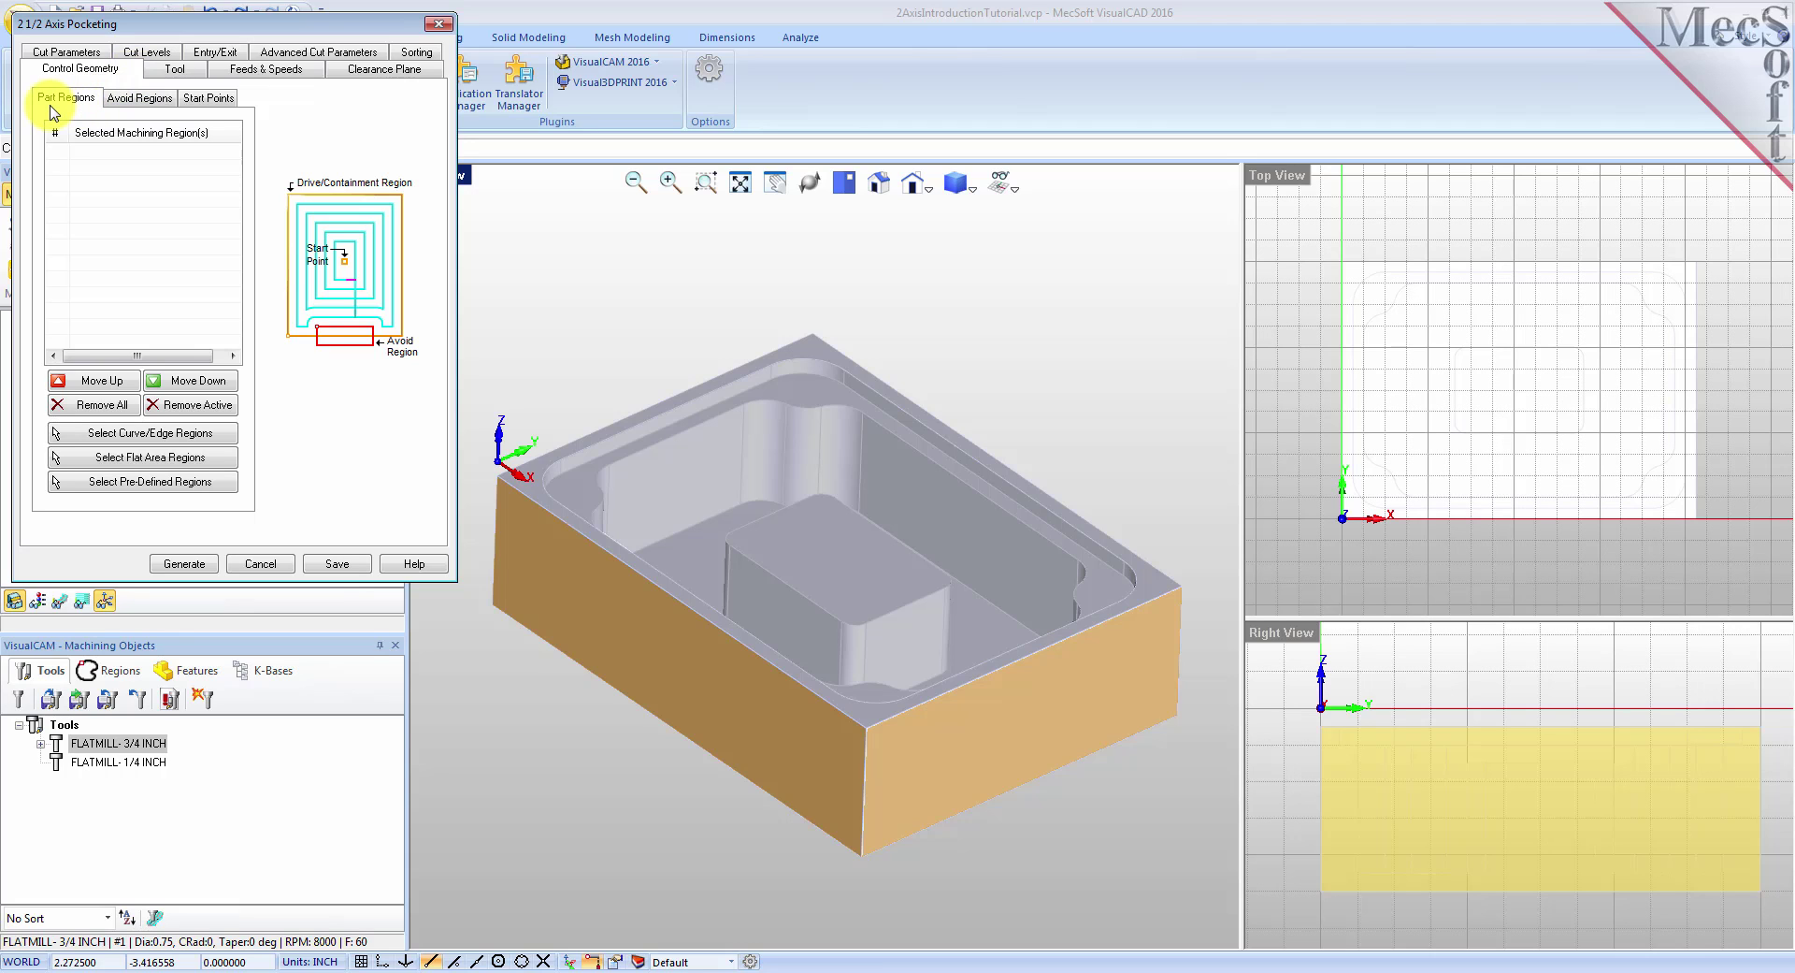
click(134, 481)
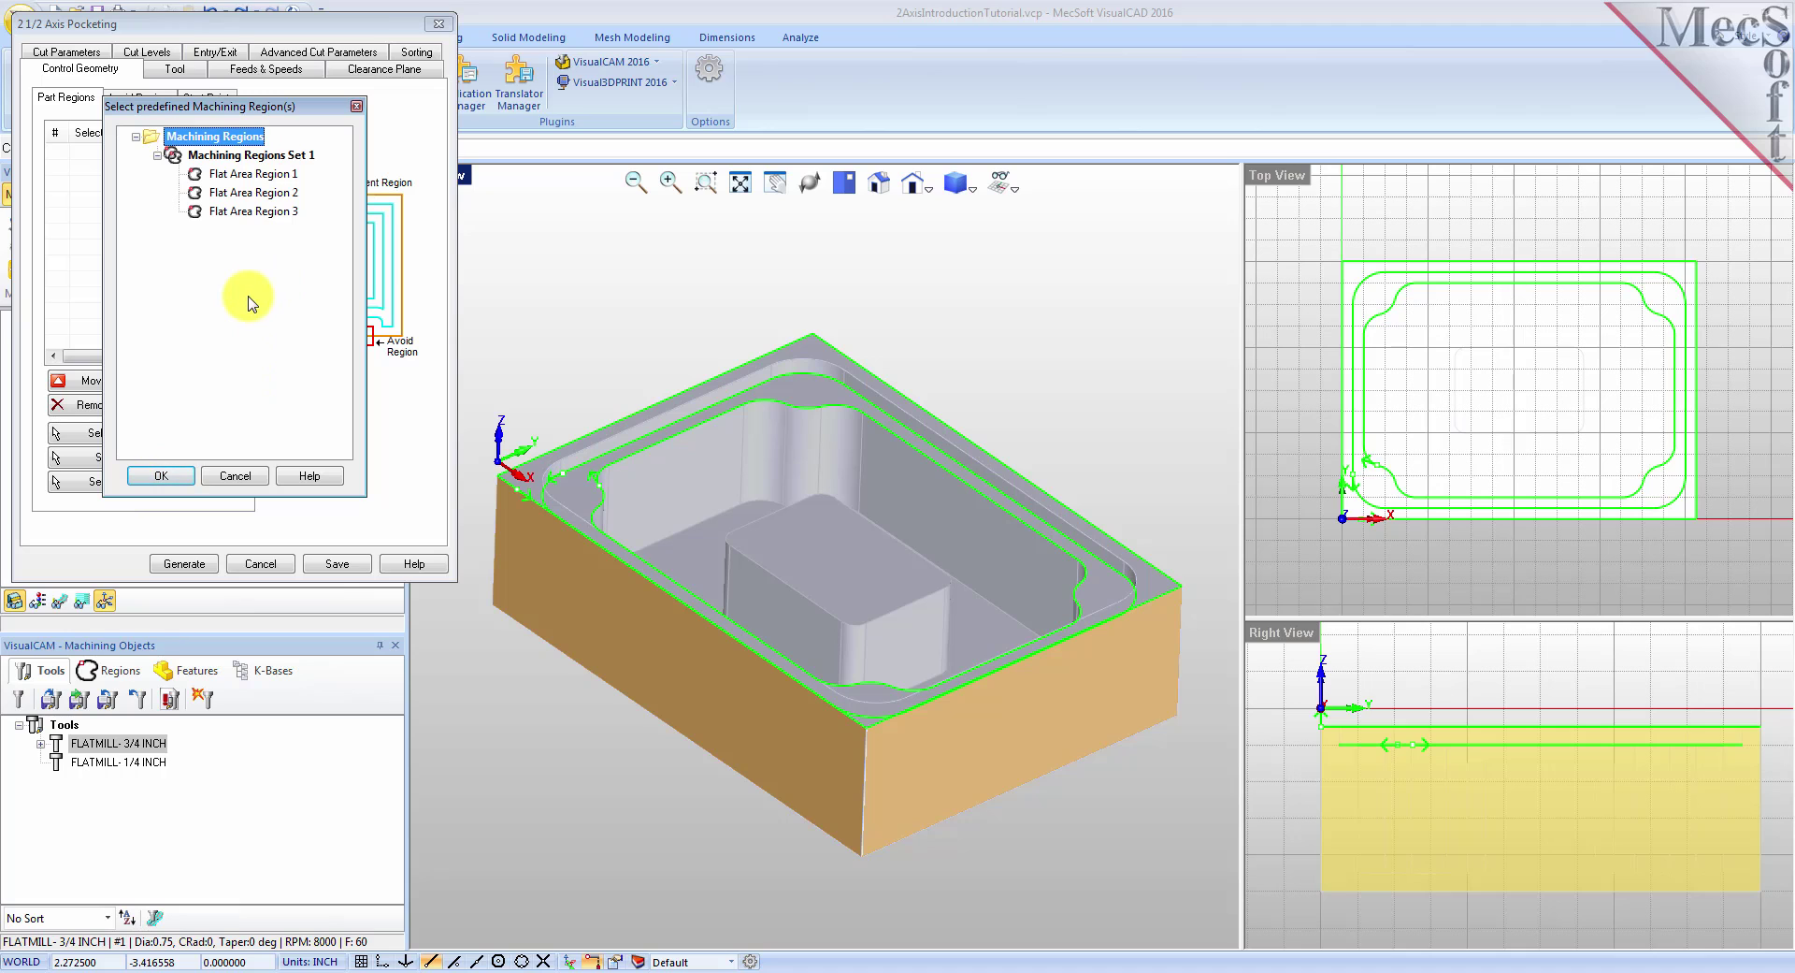
click(277, 195)
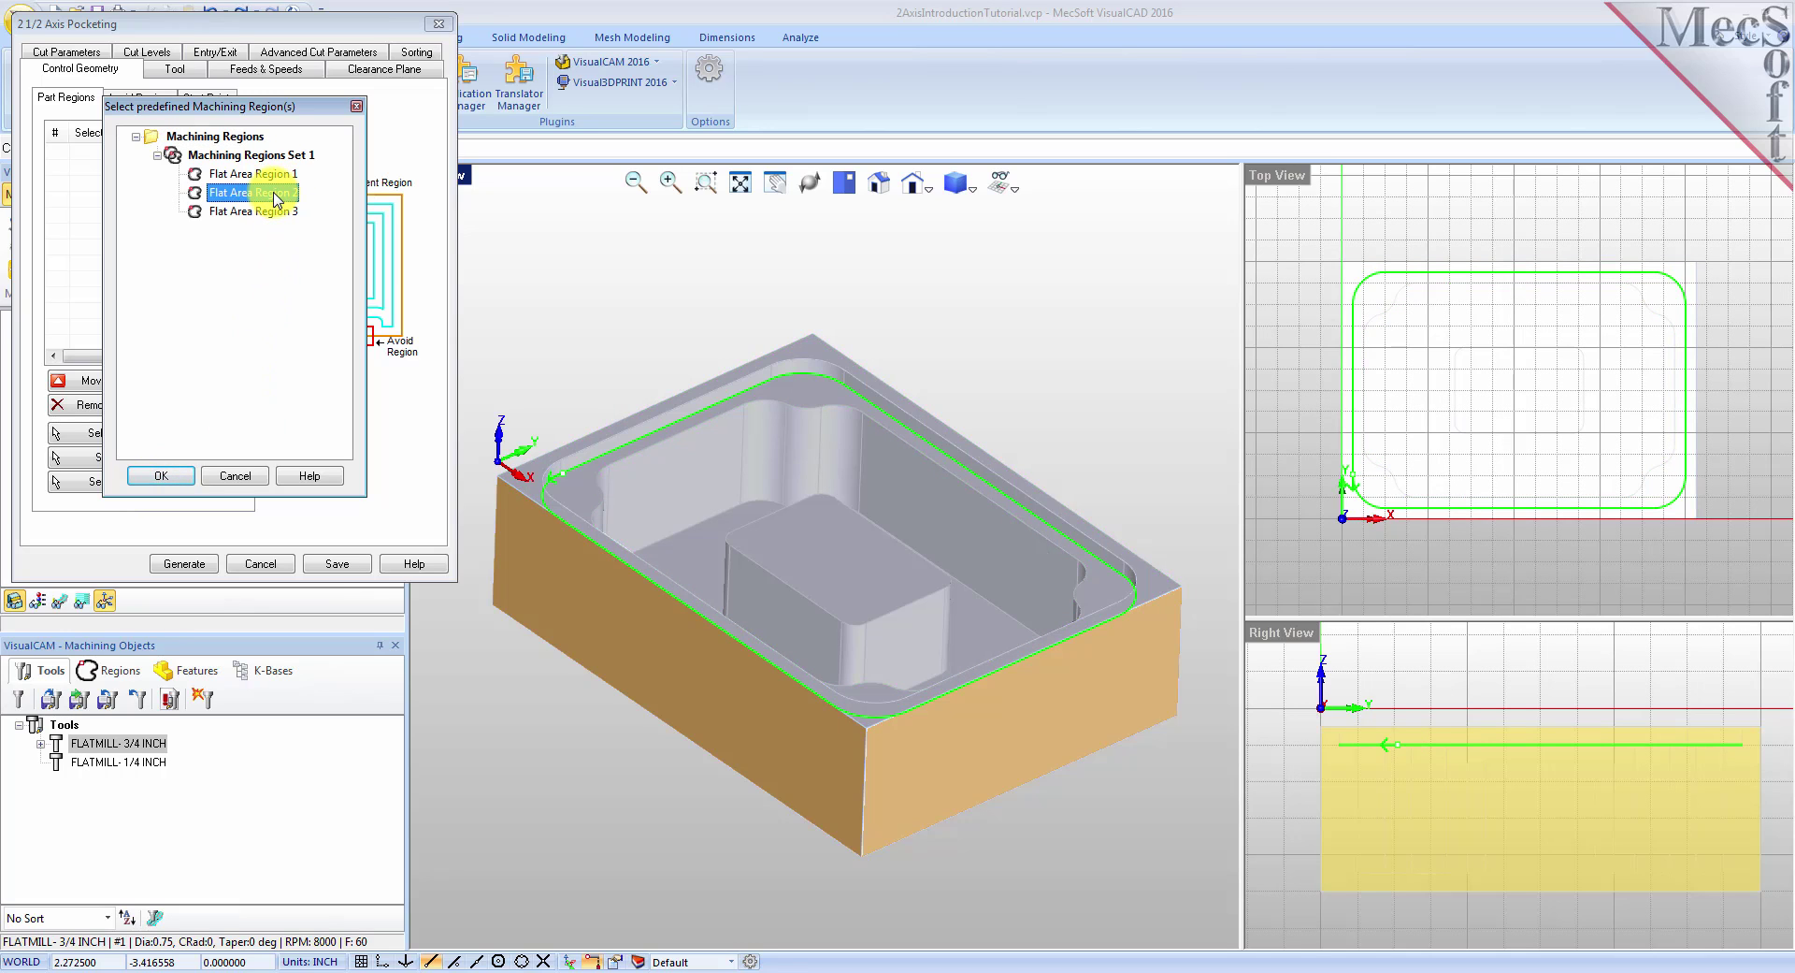
click(161, 475)
click(58, 151)
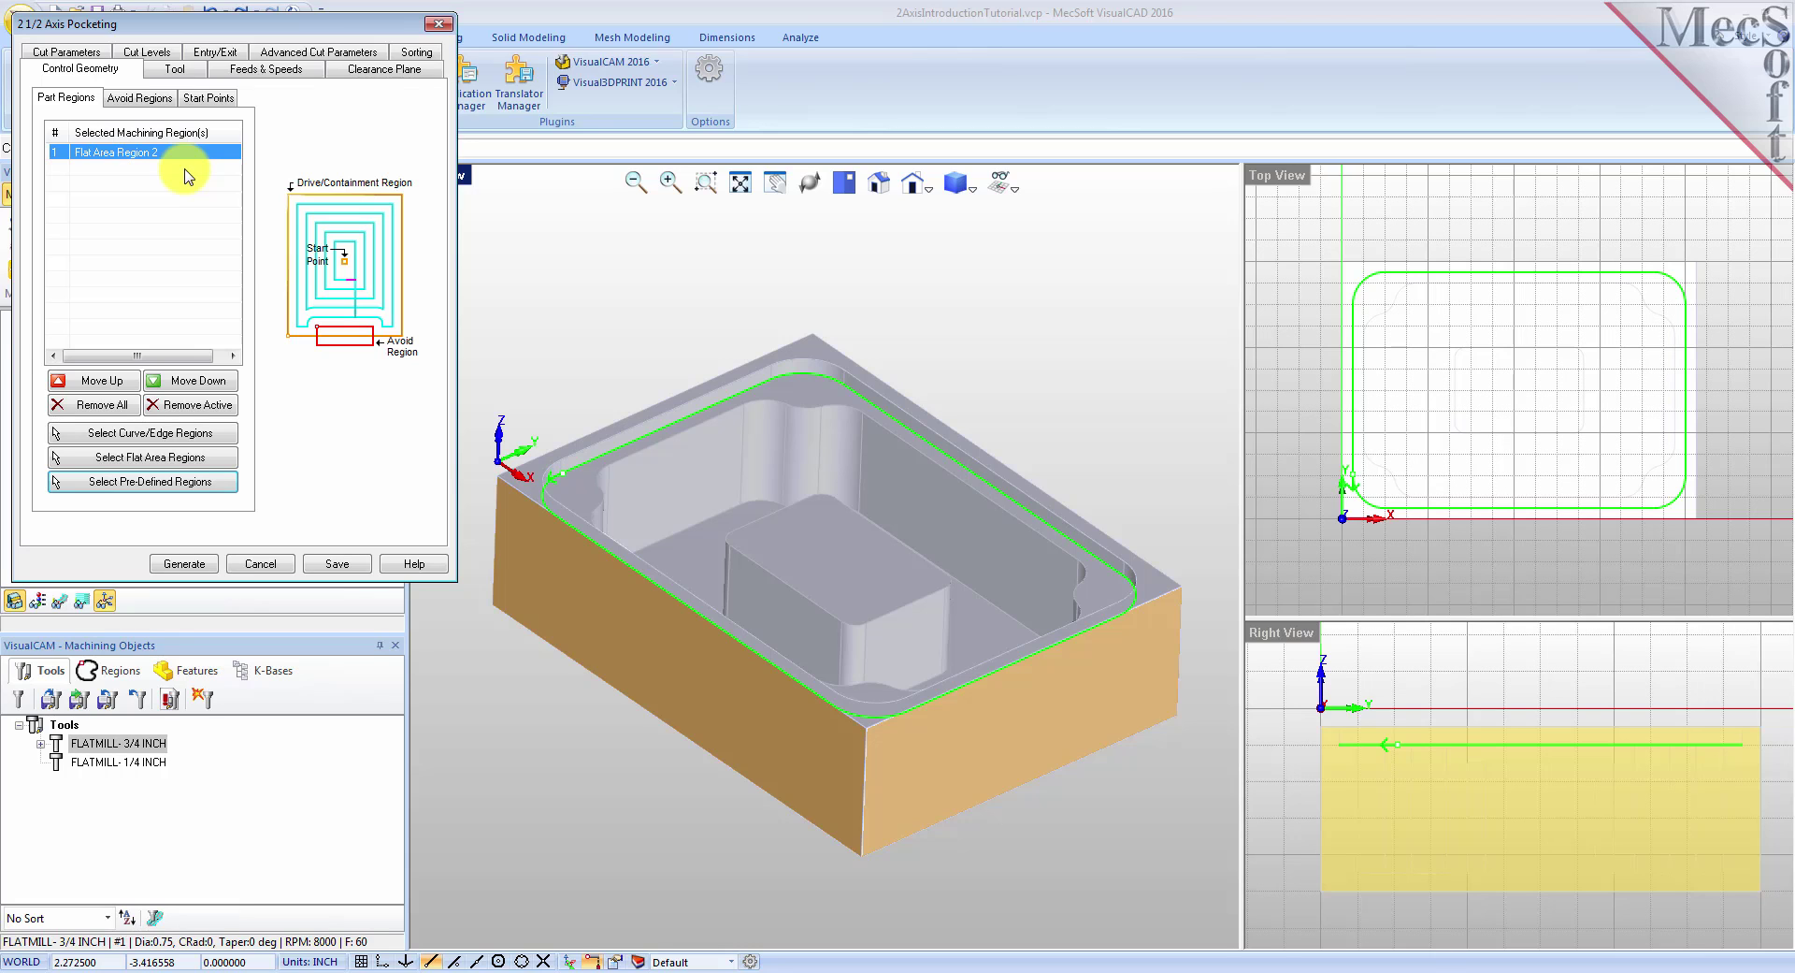
Step: Assign the 3/4 inch flat mill to the pocketing operation and set its stock to 0
click(178, 69)
click(93, 123)
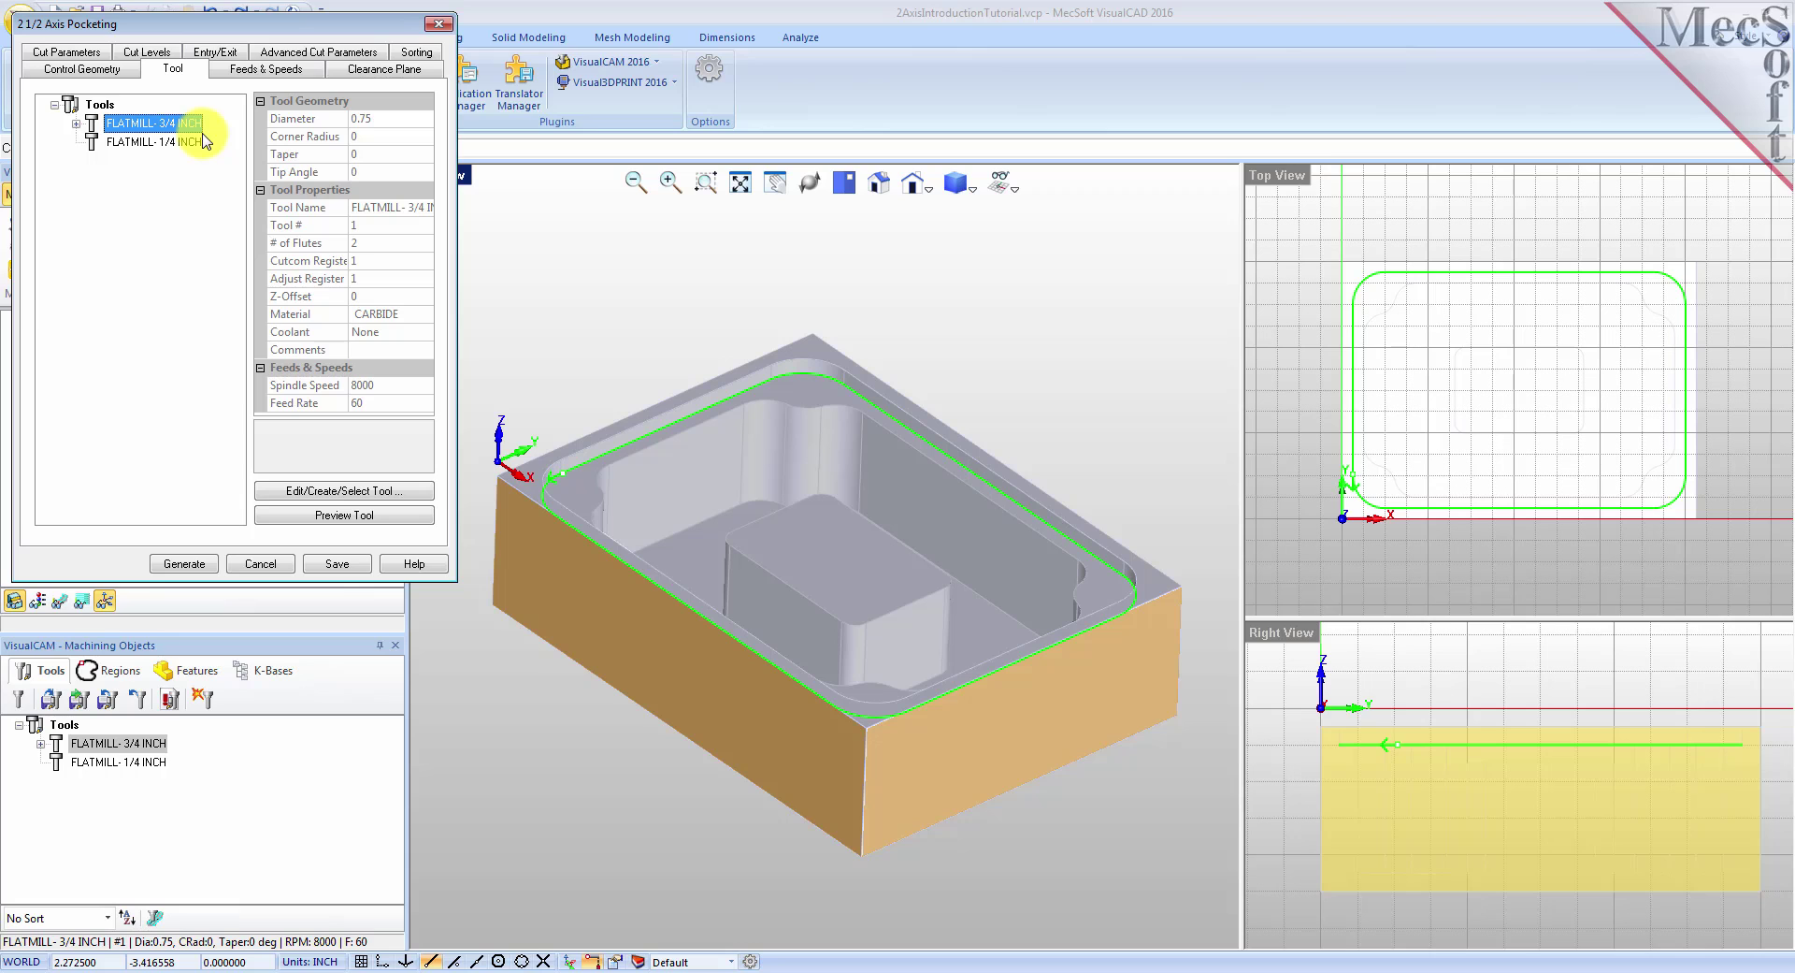
click(66, 53)
drag(160, 150, 104, 151)
text(0)
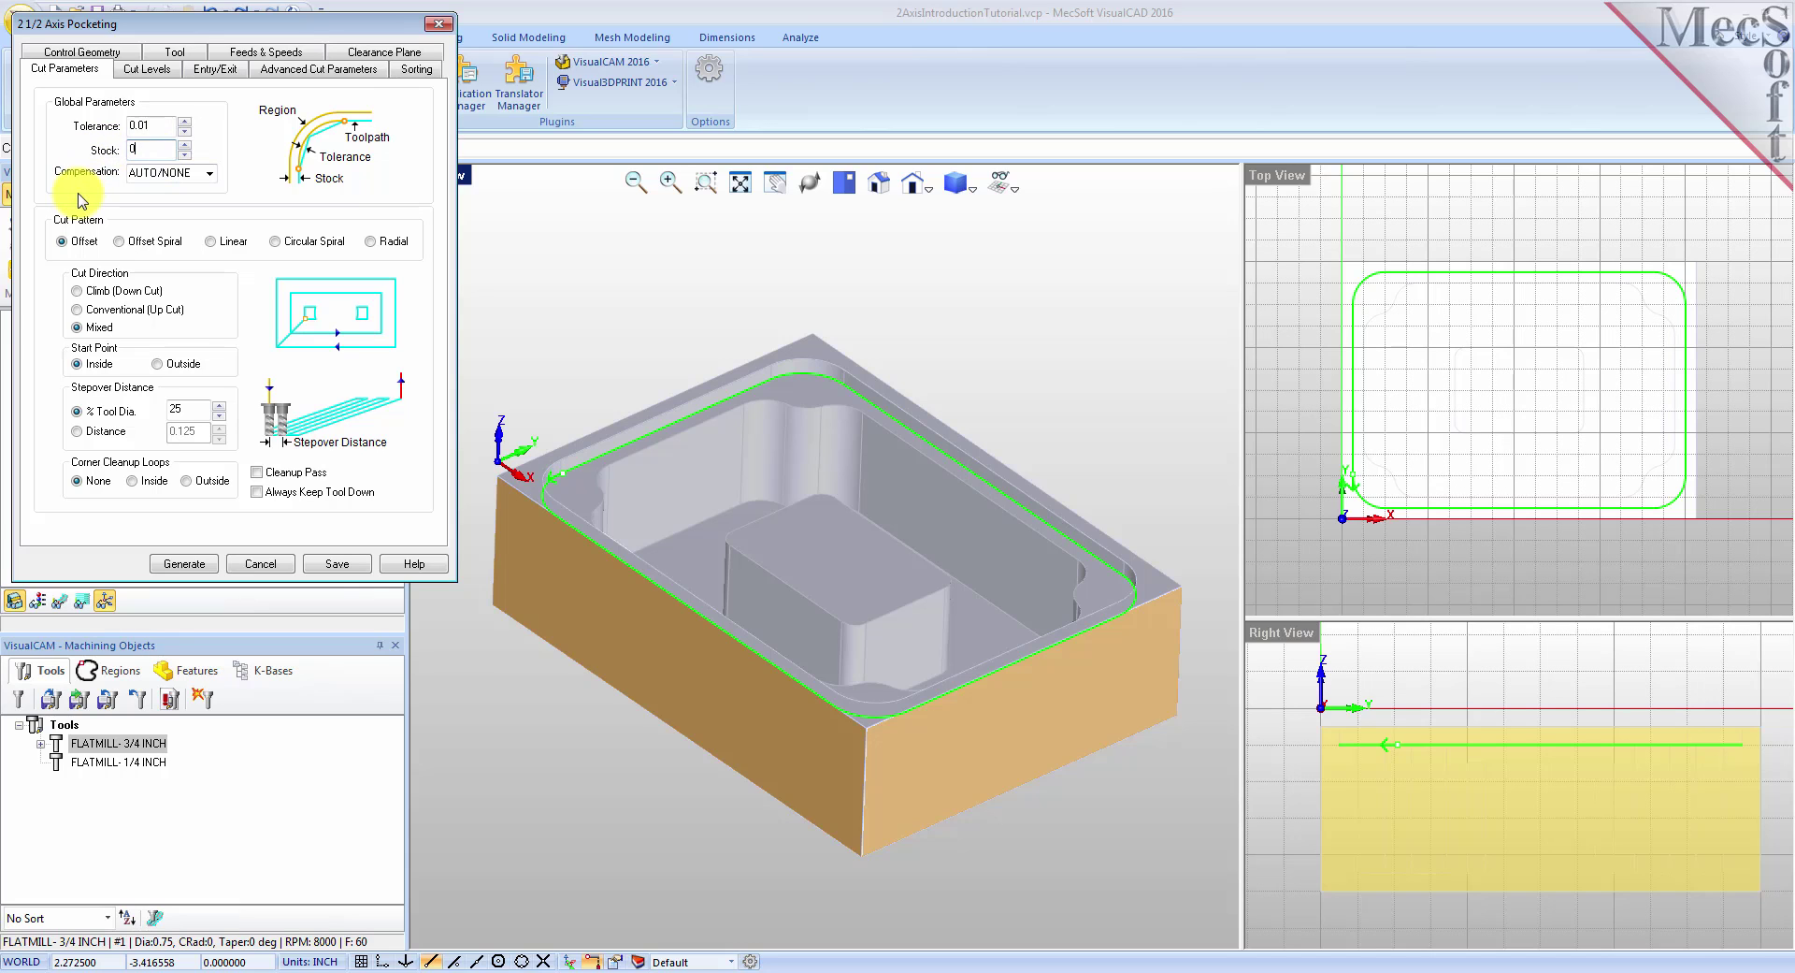
Step: Set the pocketing tolerance to 0.001 and the stepover to 50% of the tool diameter, and enable the cleanup pass
drag(161, 125, 117, 131)
text(0)
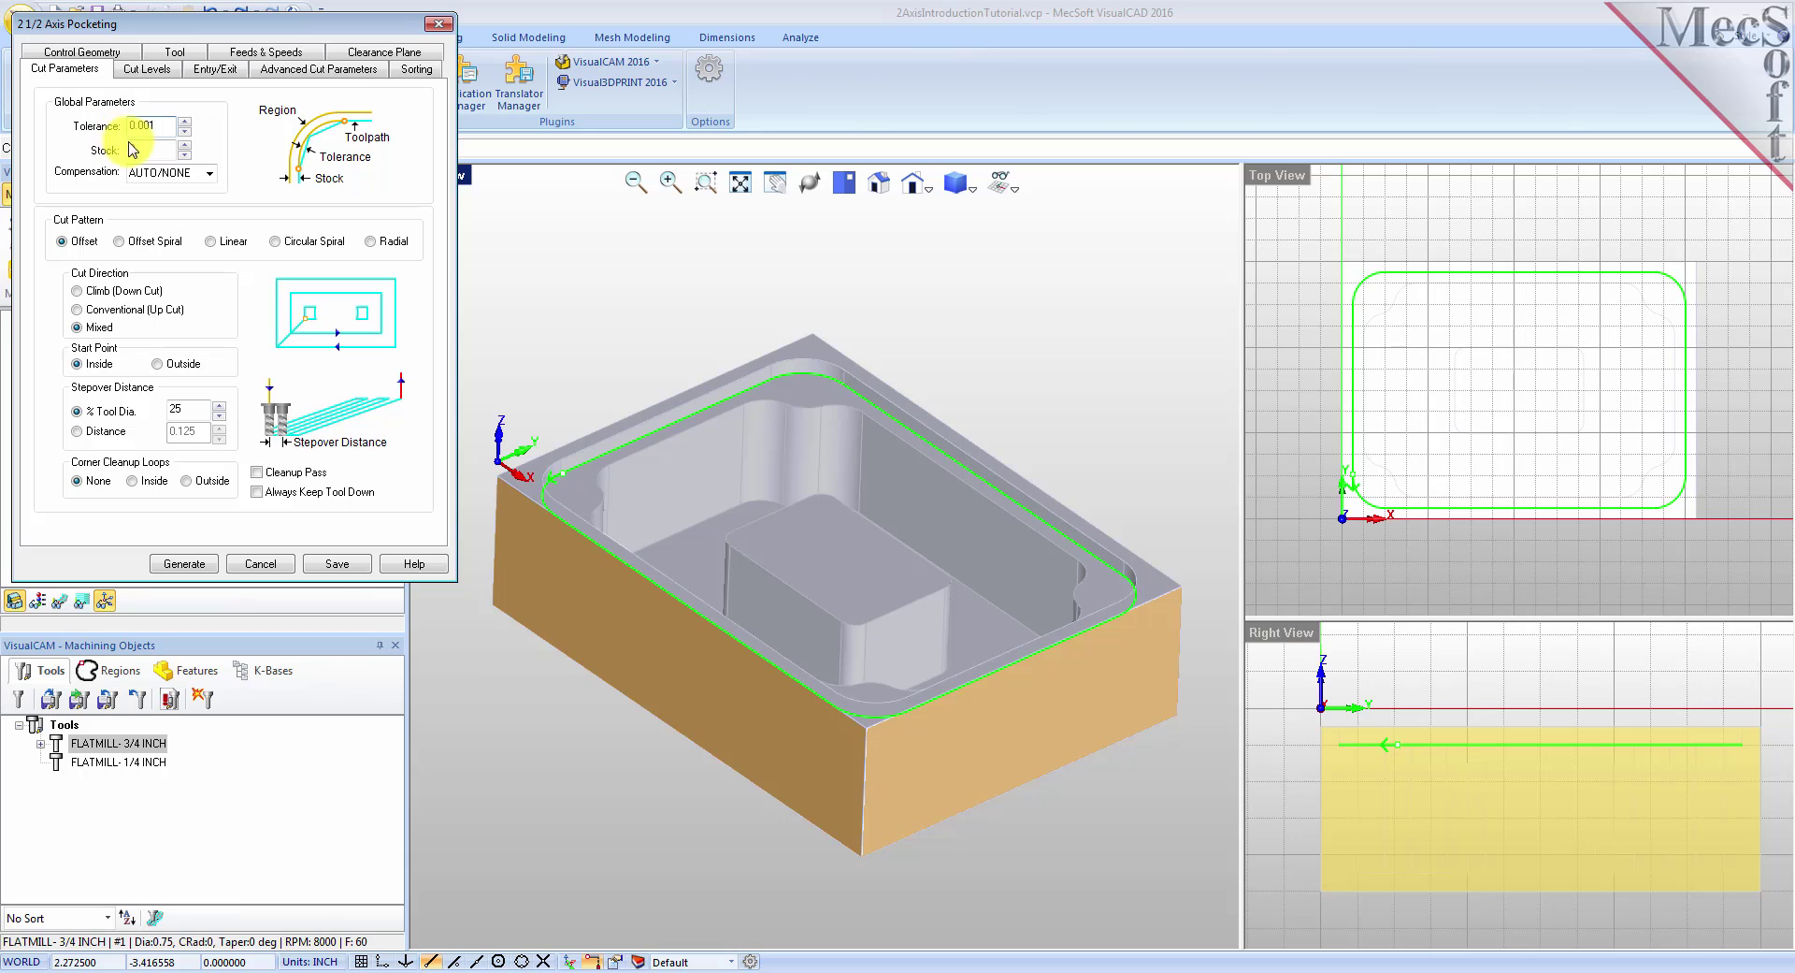
key(Tab)
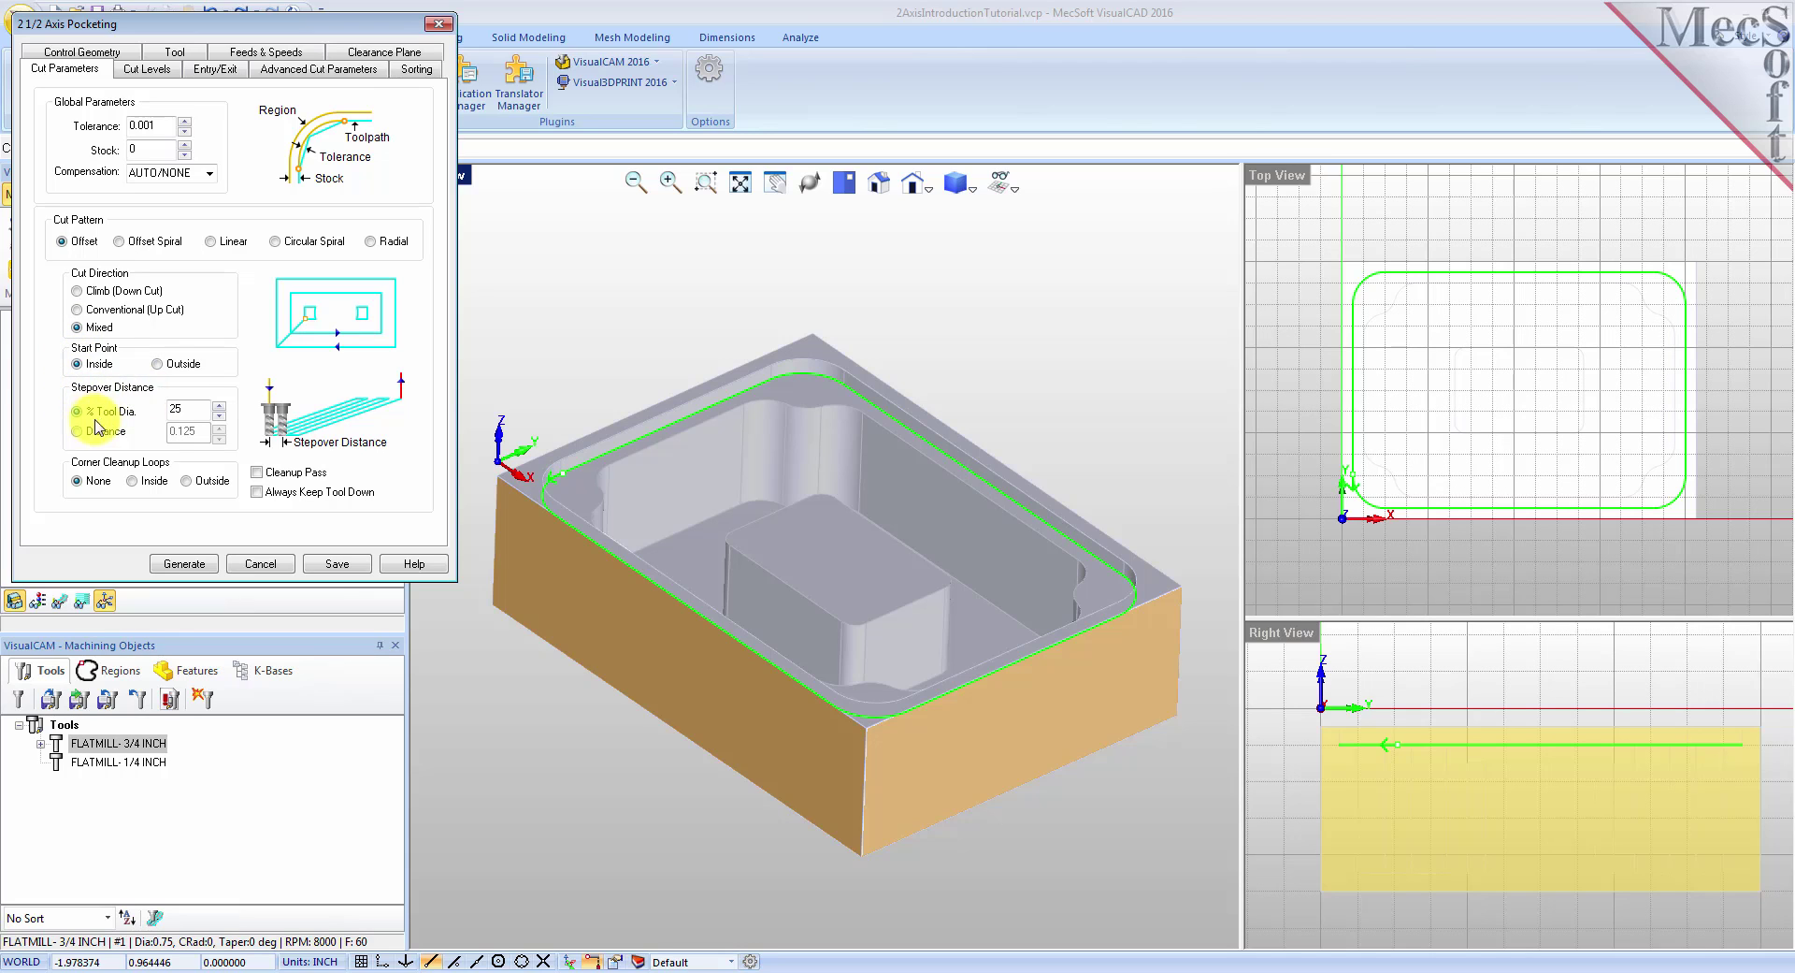
double_click(175, 408)
text(5)
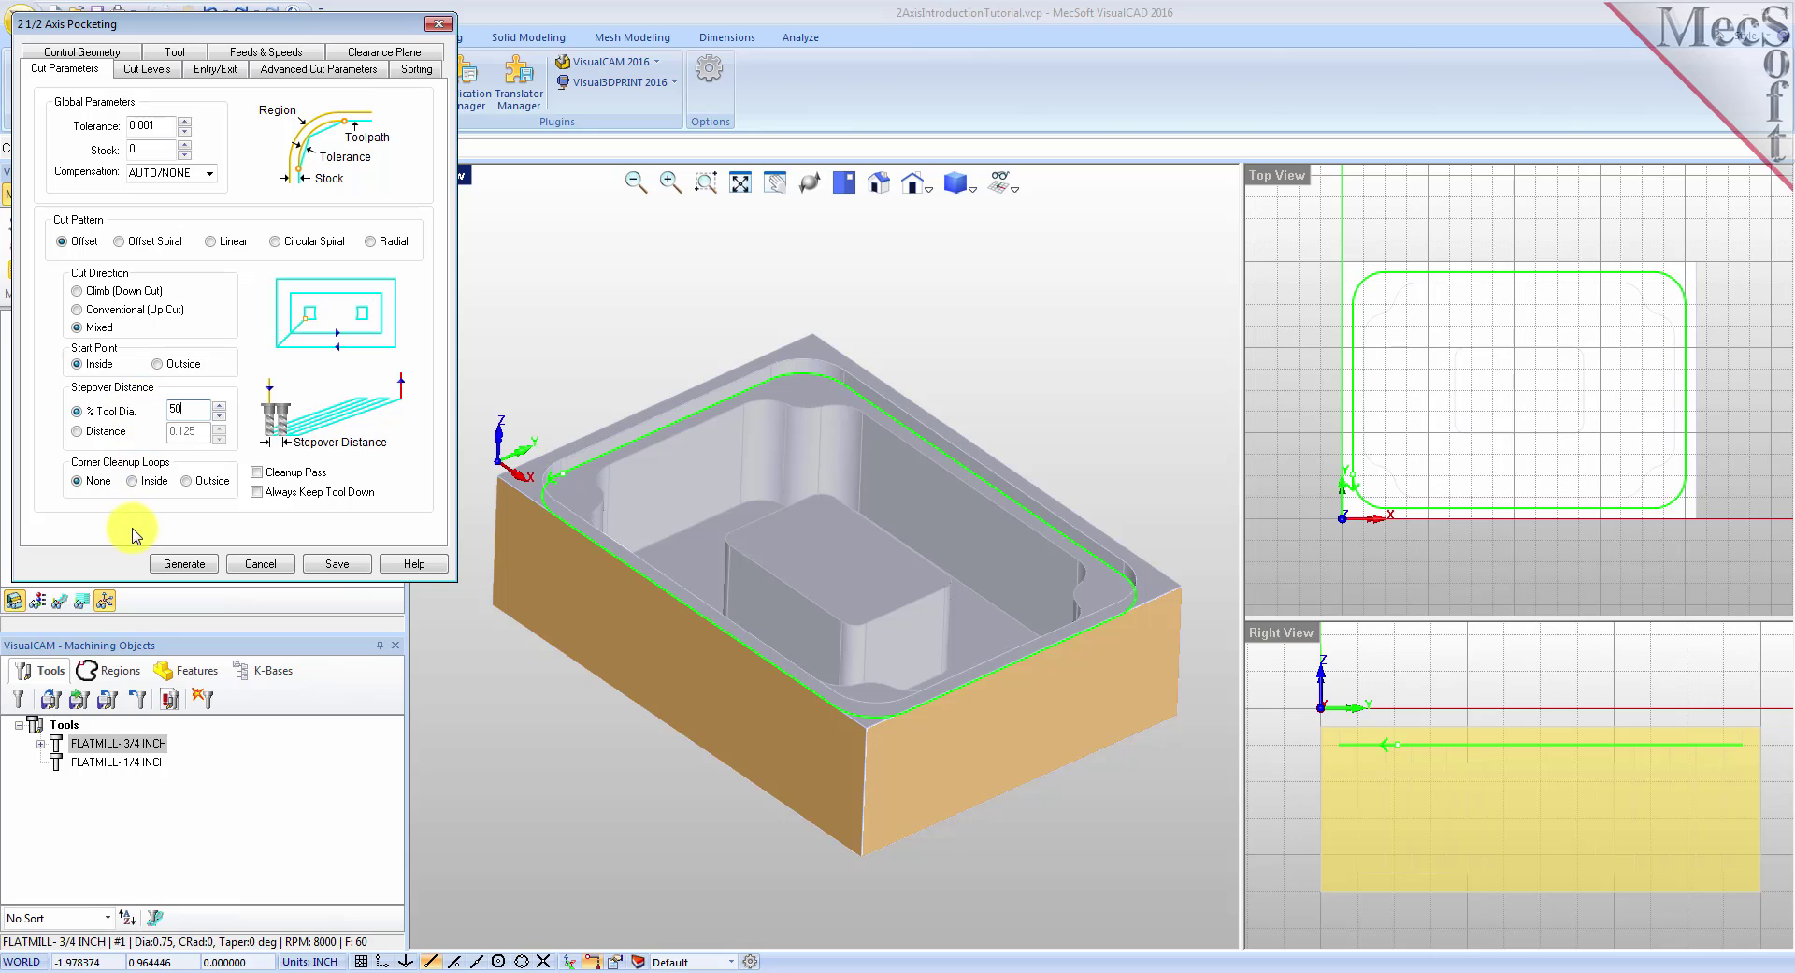
click(257, 473)
Step: Locate the pocketing cut geometry at the bottom and set the total cut depth, rough depth and rough depth per cut to 0.25
click(145, 69)
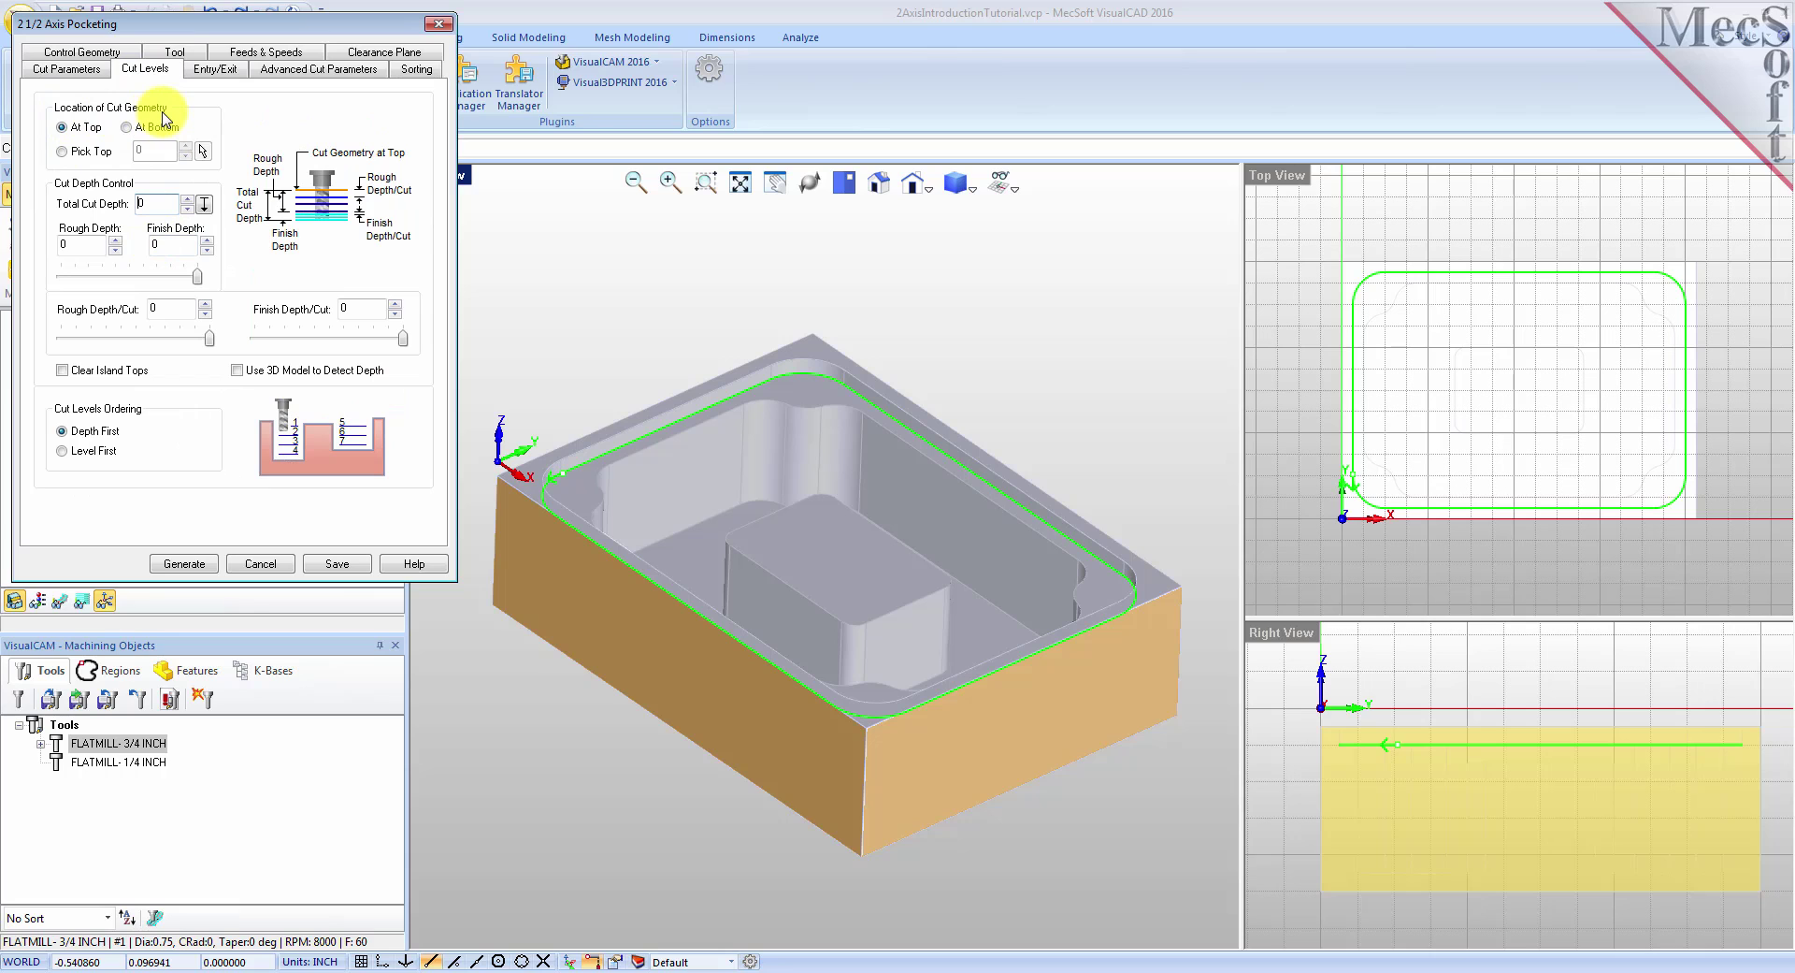
click(126, 128)
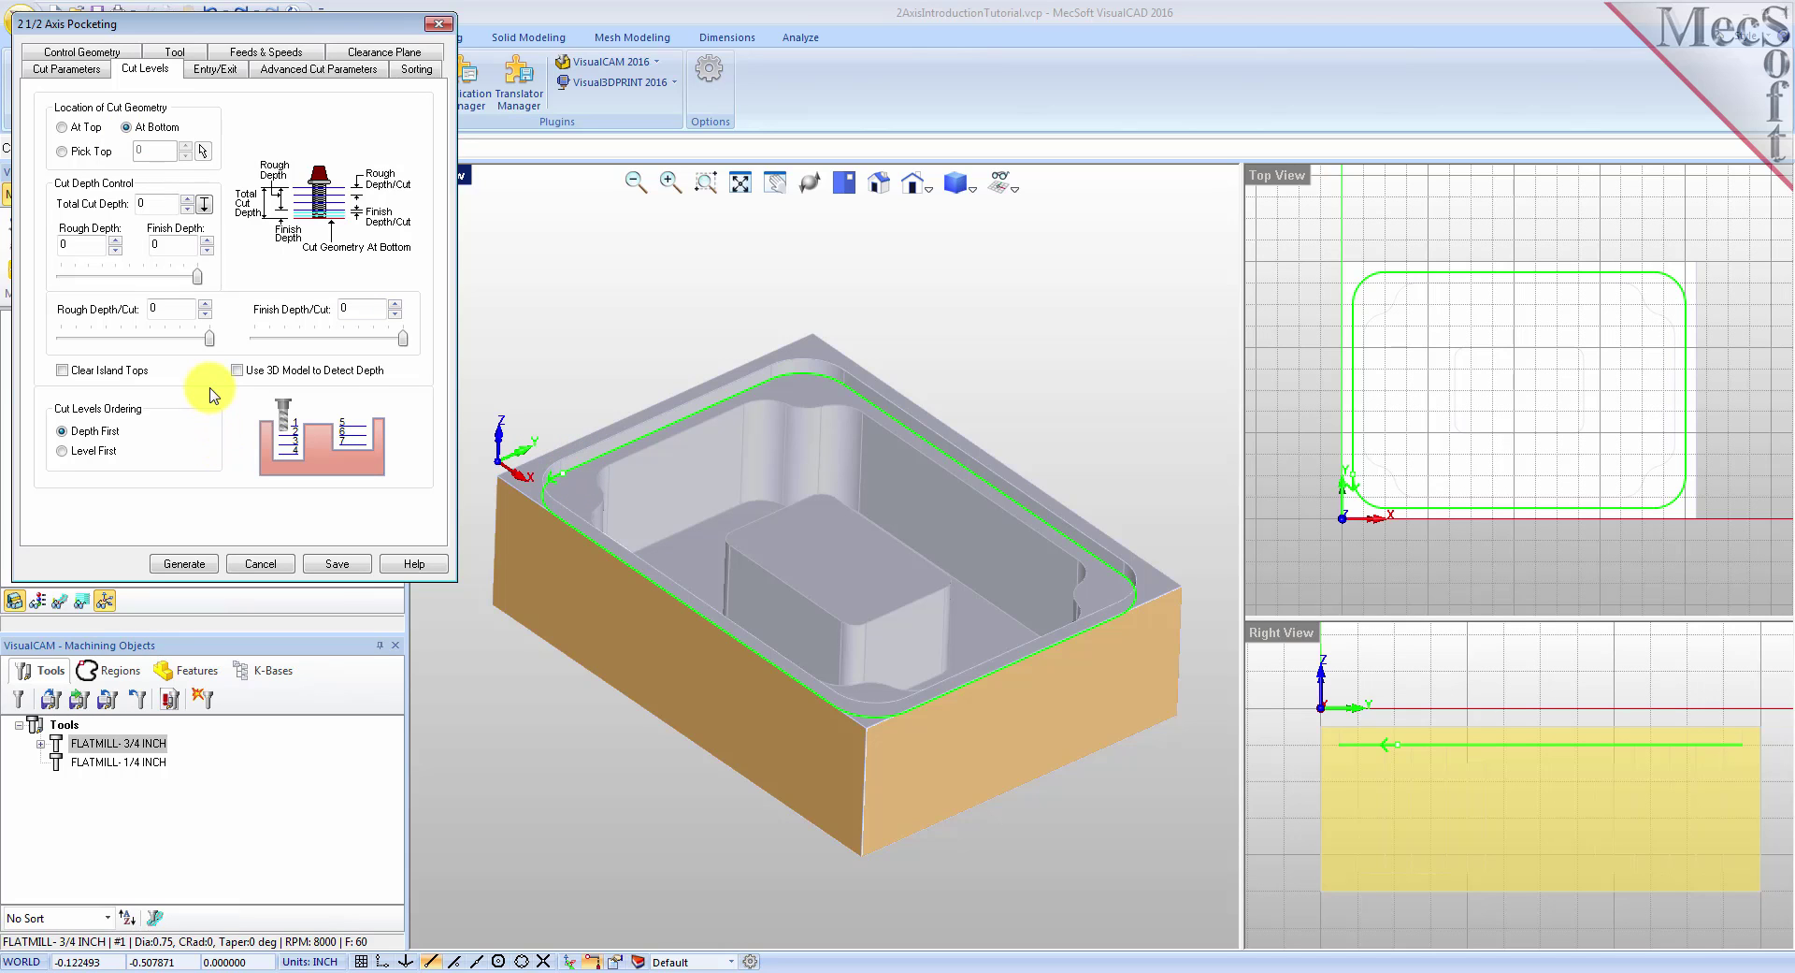
drag(155, 204, 107, 204)
text(0)
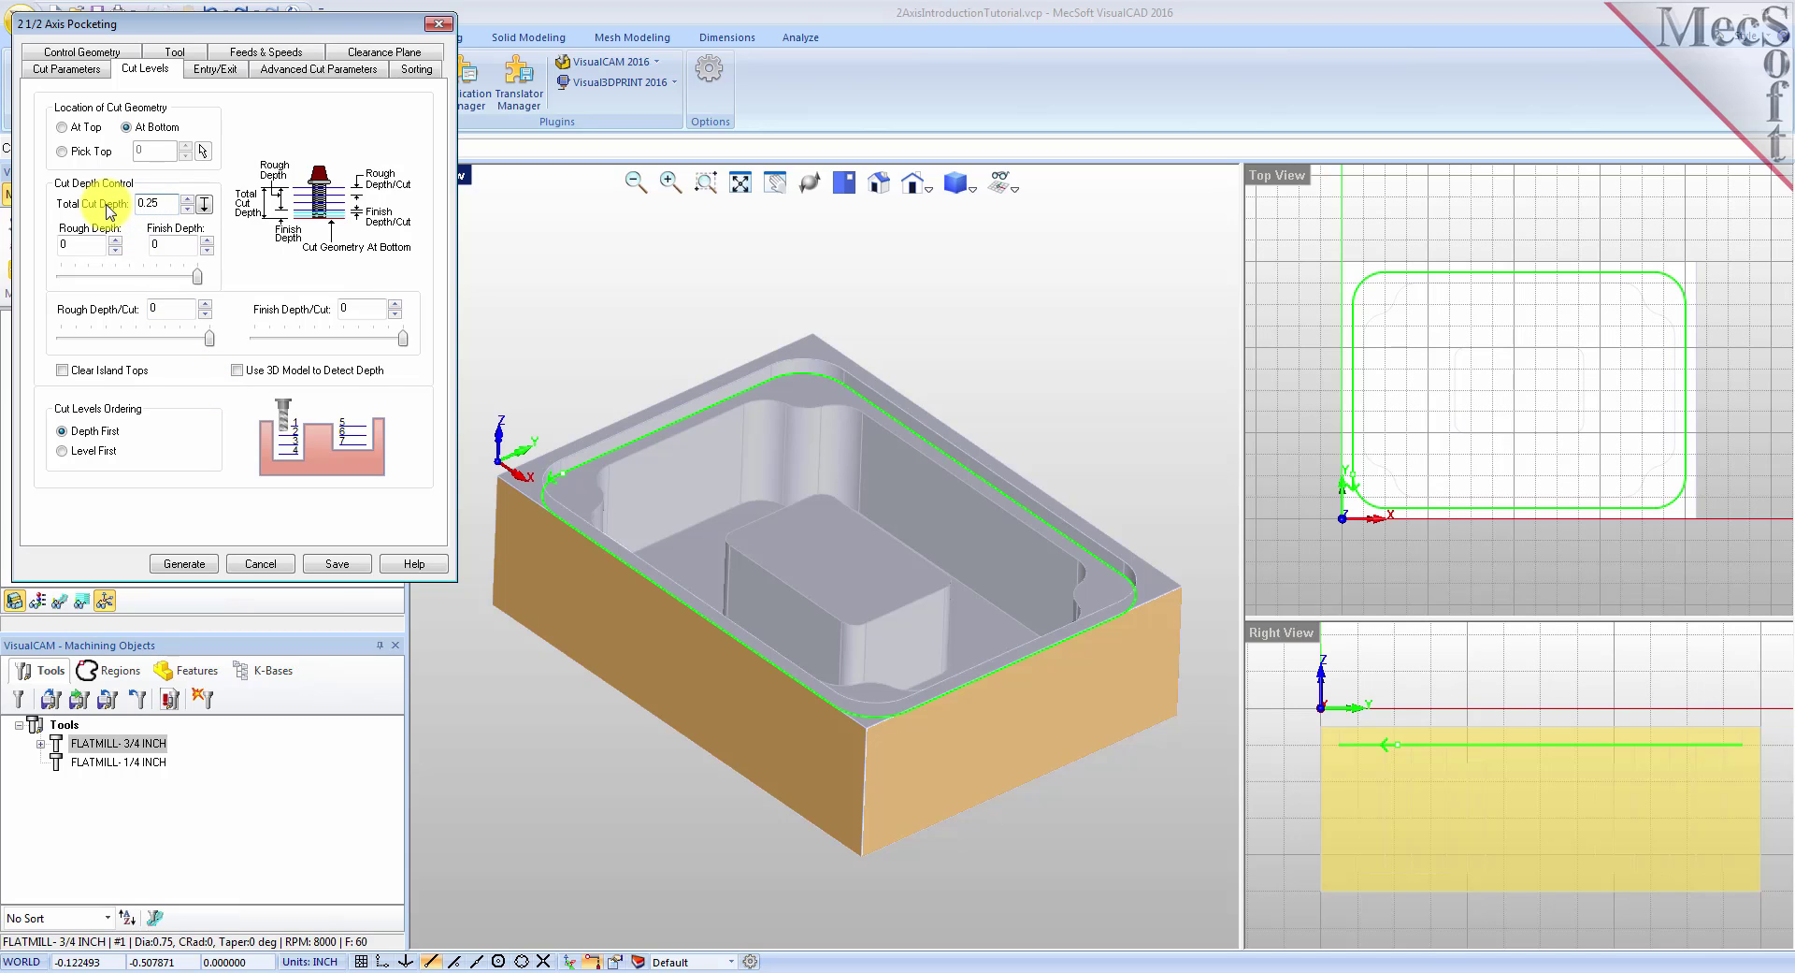
double_click(88, 247)
click(185, 306)
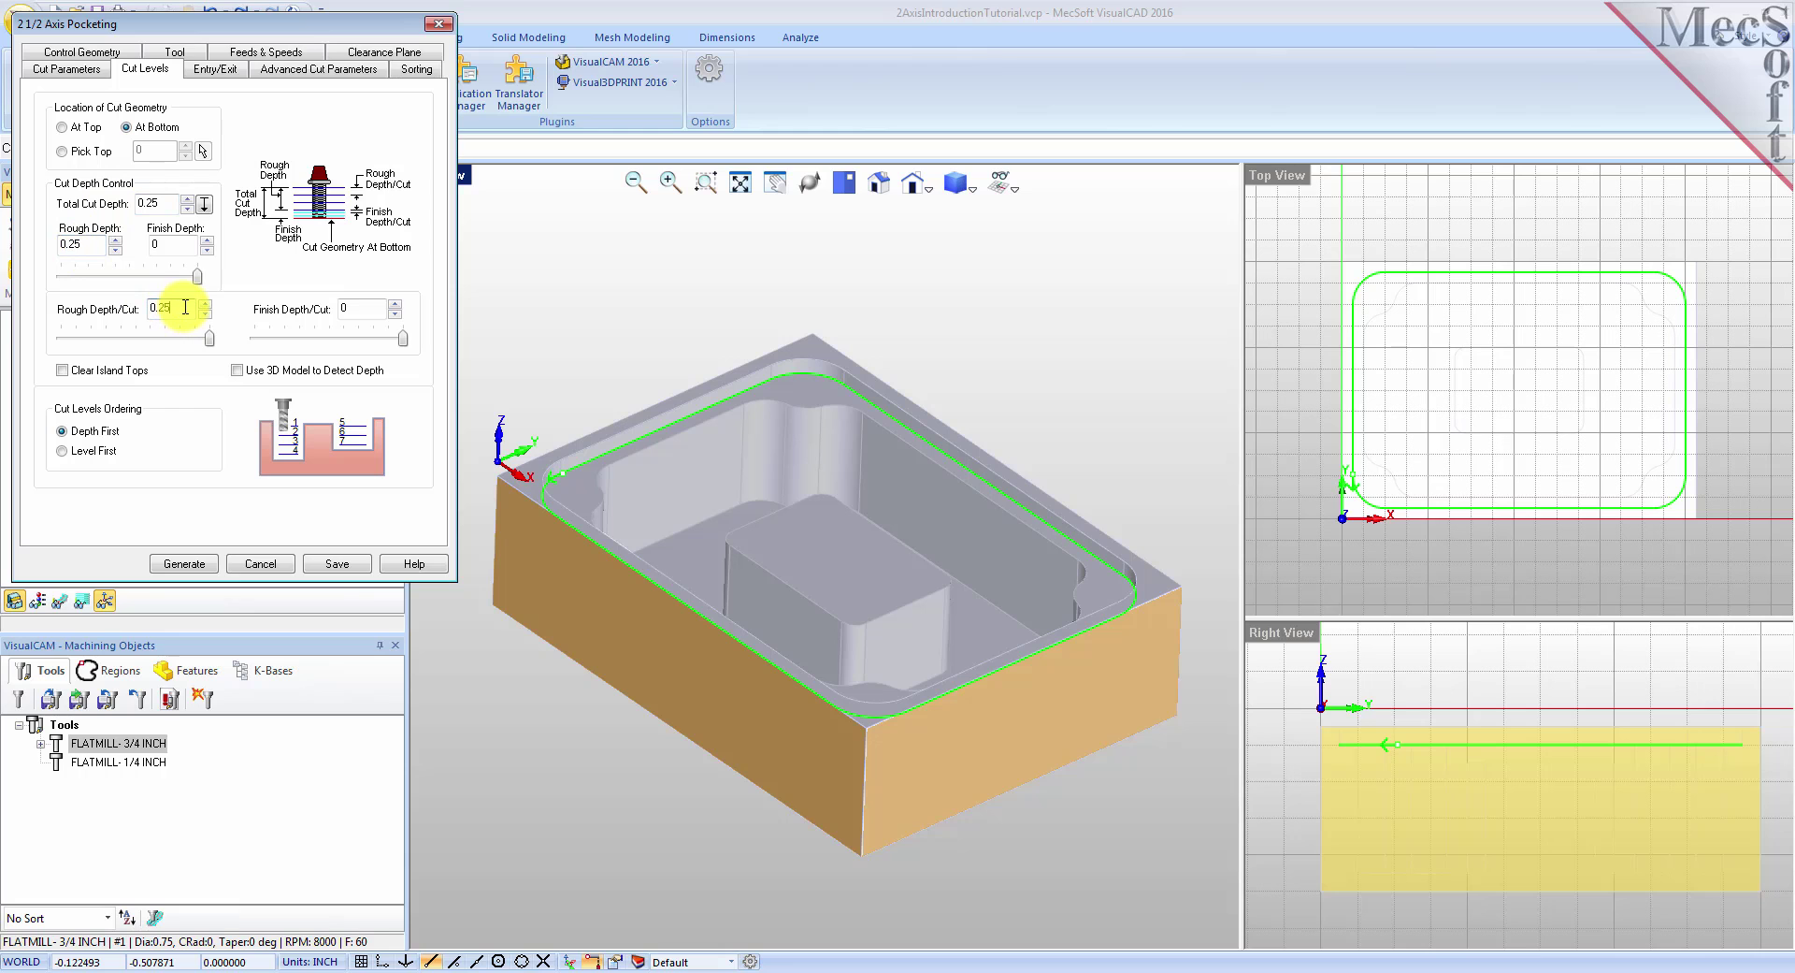
Step: Generate the 2 1/2 Axis Pocketing operation and display its toolpath
click(184, 563)
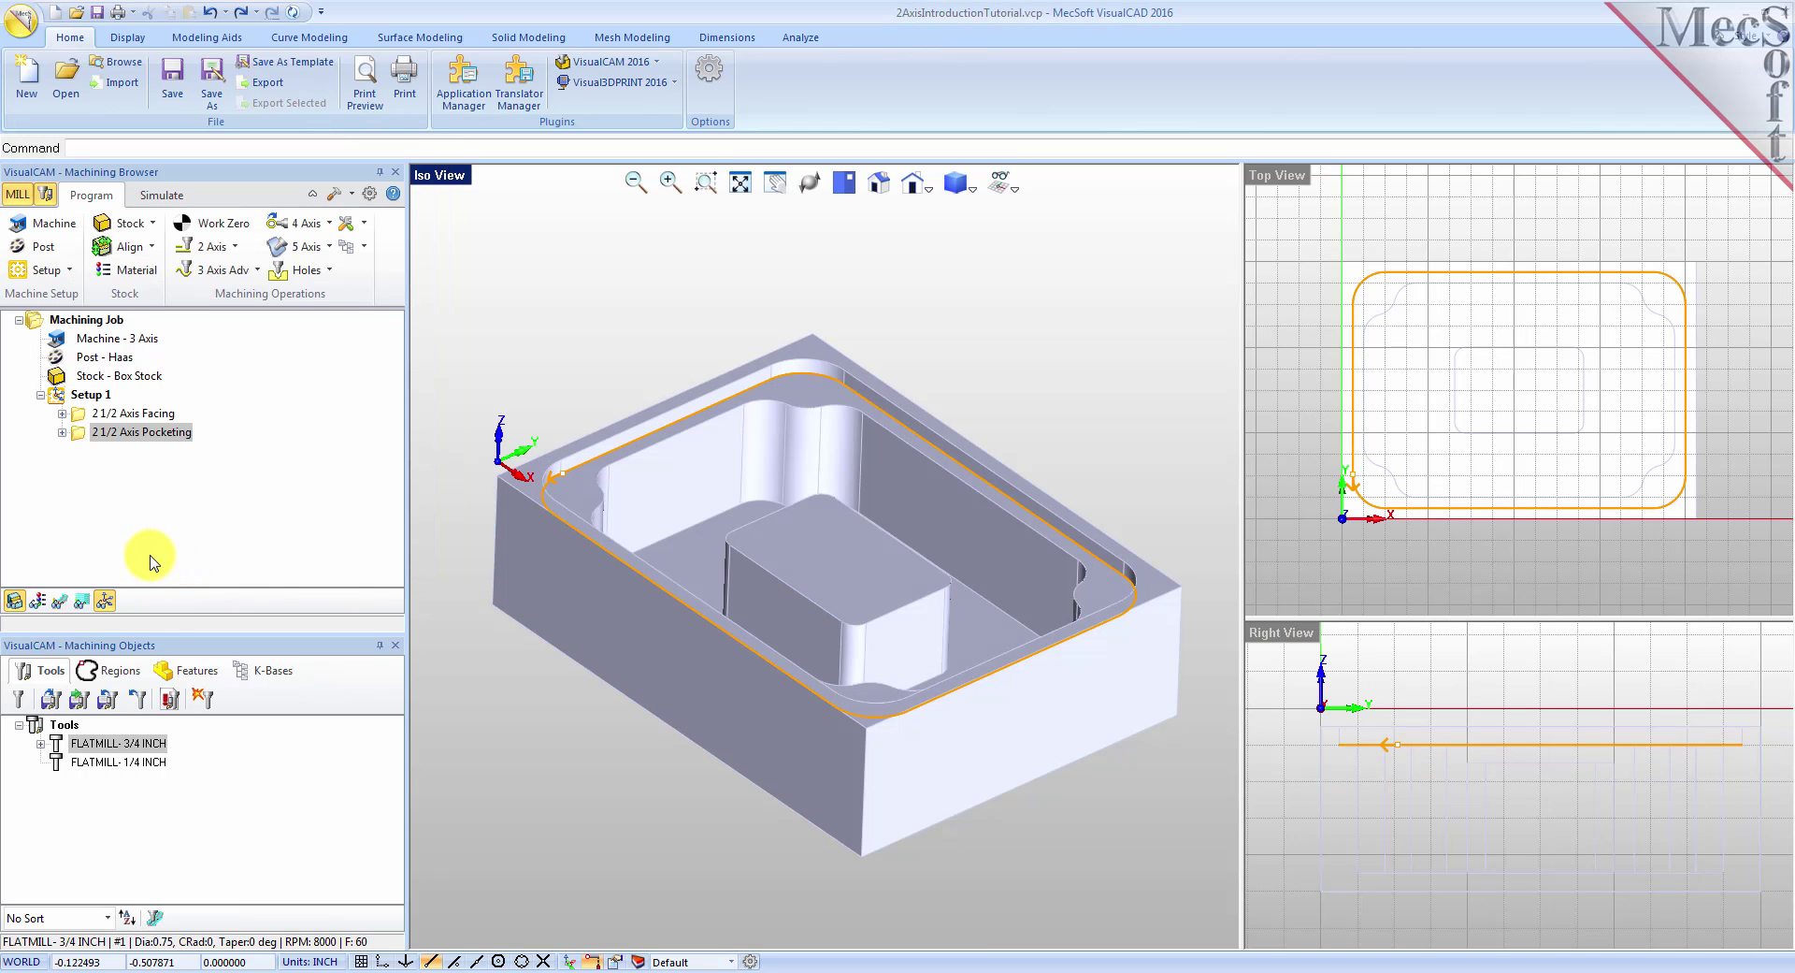
click(60, 606)
mouse_move(852, 585)
middle_down()
mouse_move(818, 609)
mouse_move(851, 585)
middle_up()
Step: Simulate the 2 1/2 Axis Pocketing operation and hide the toolpath to inspect the cut stock
click(159, 194)
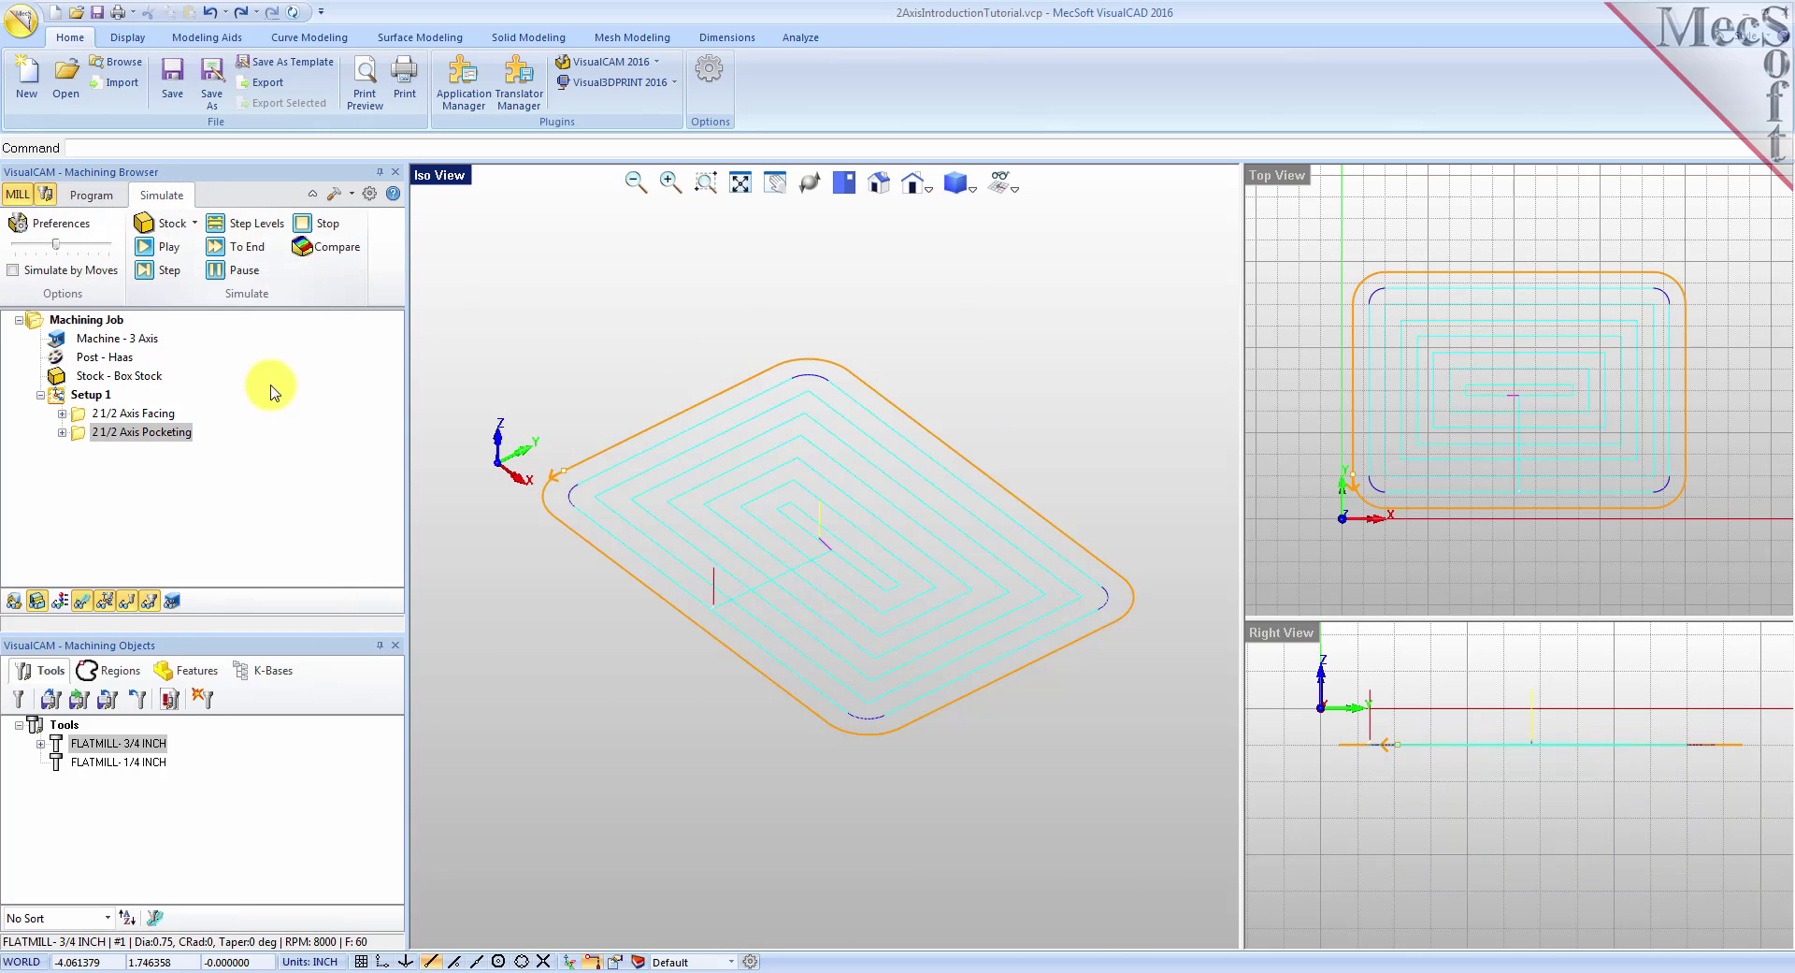
click(79, 436)
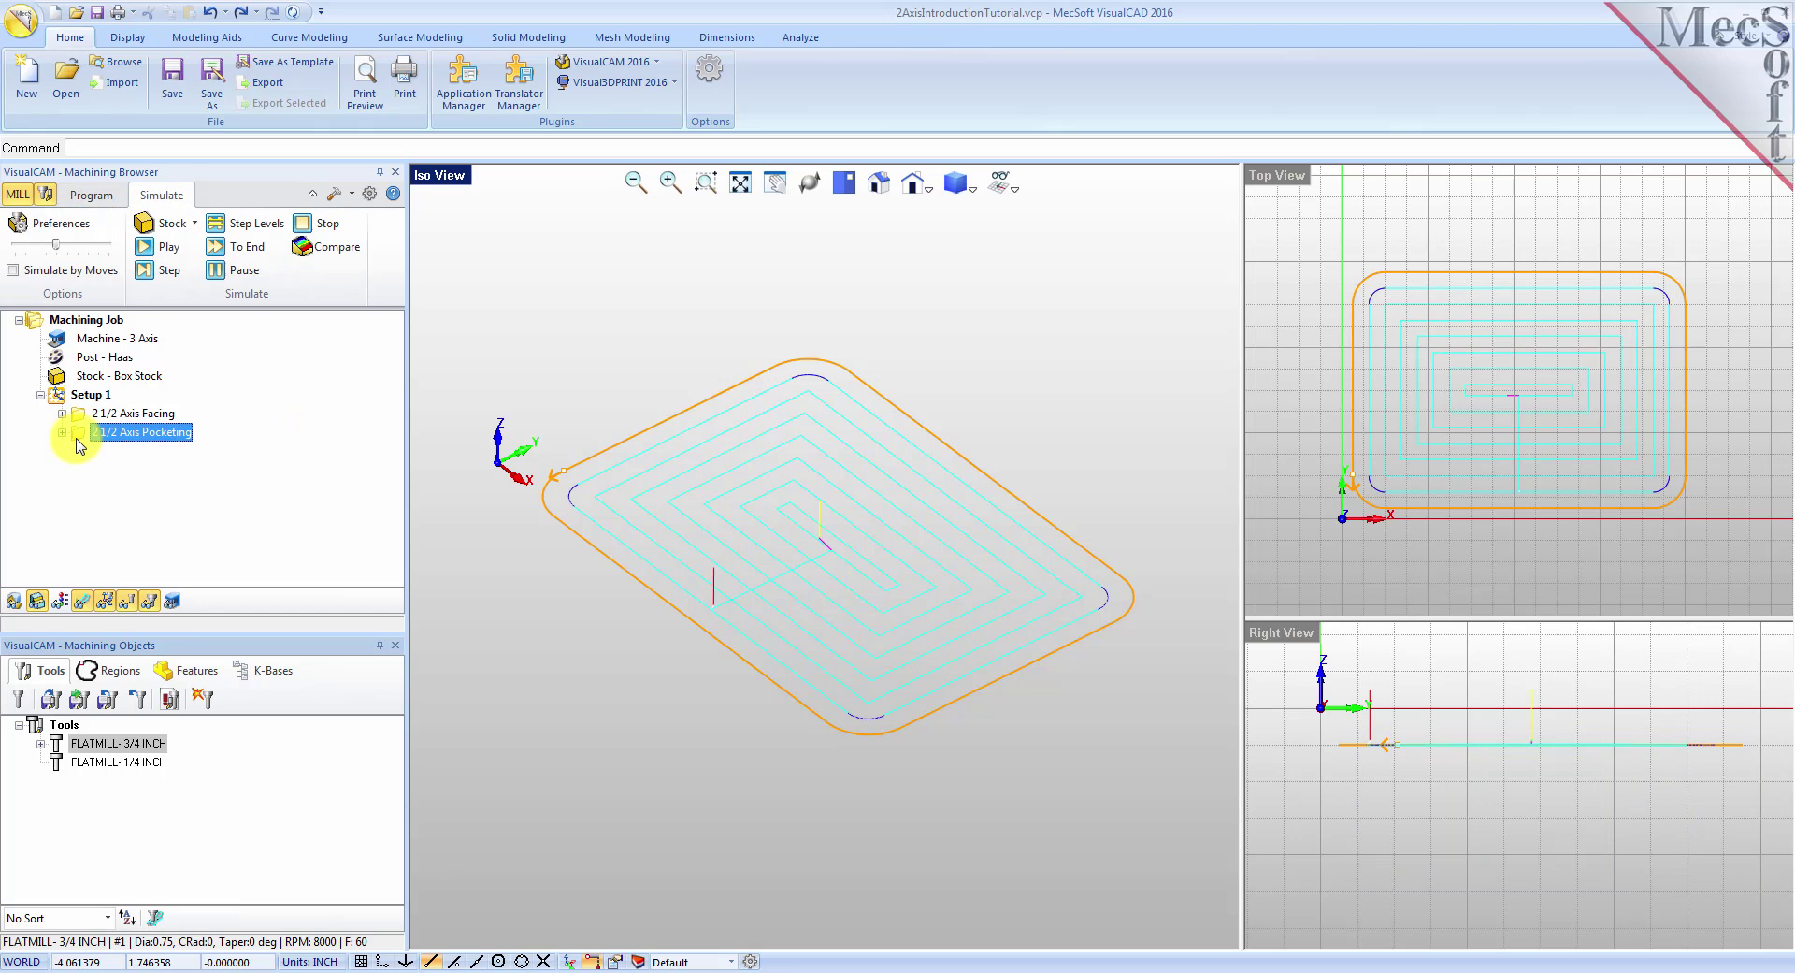
click(161, 247)
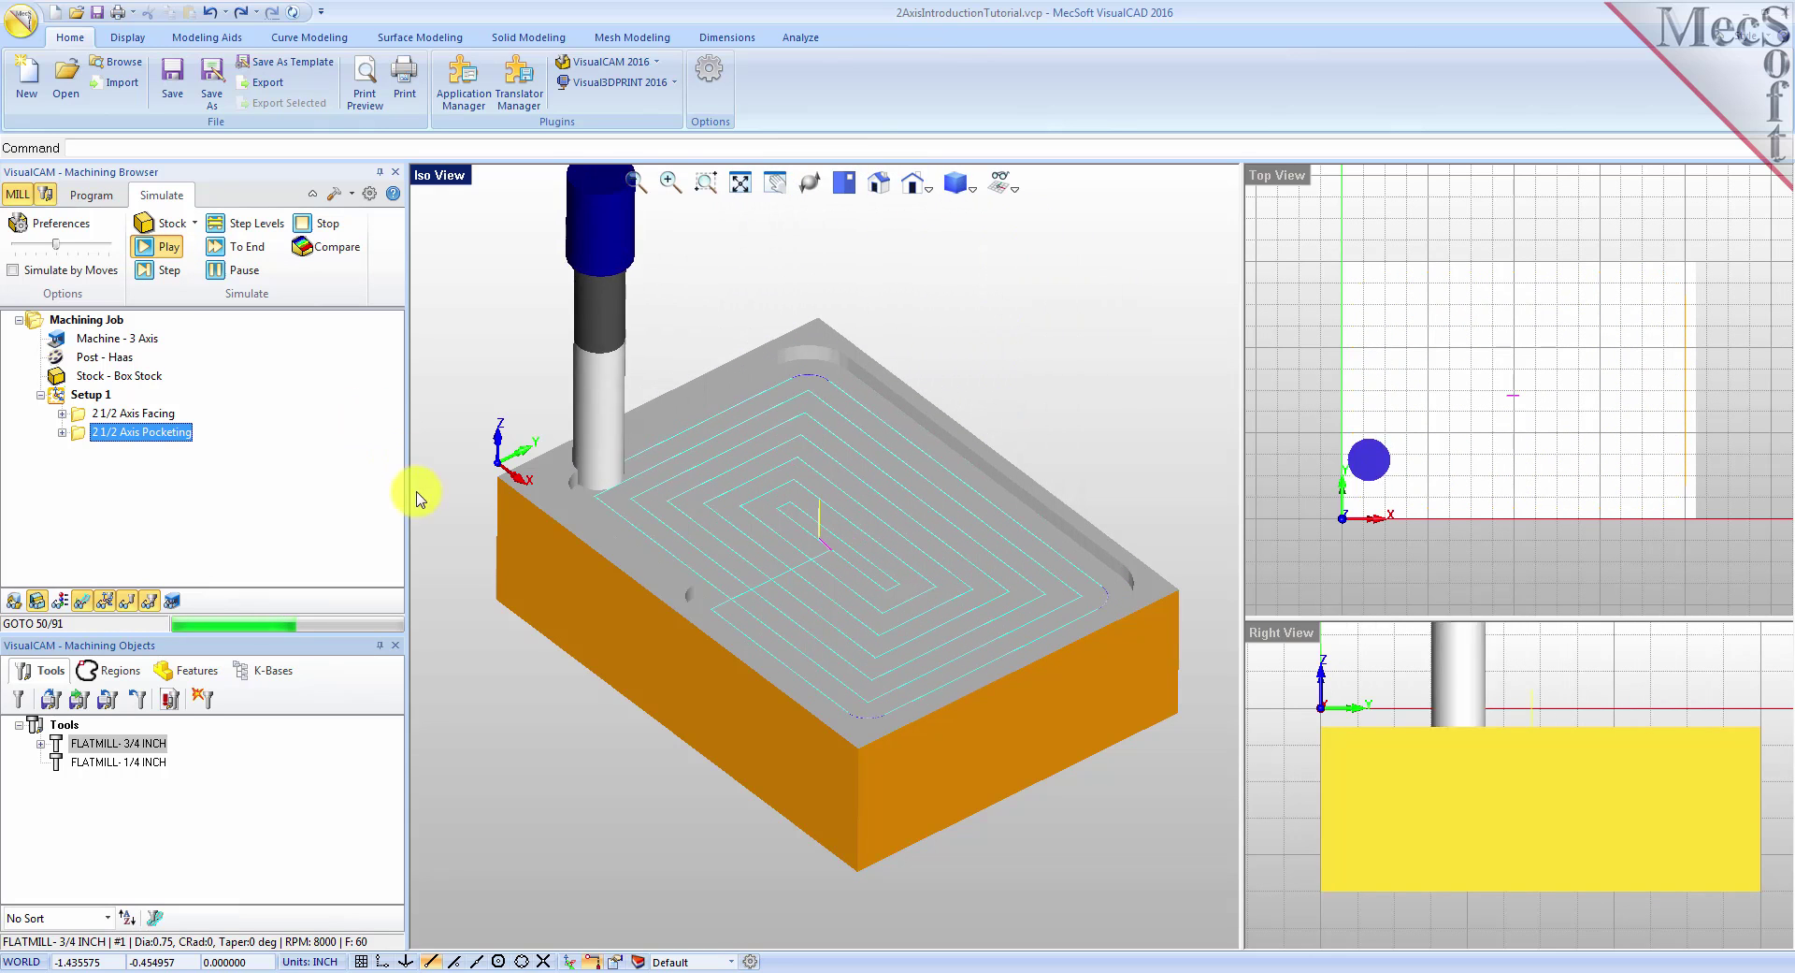
click(81, 601)
mouse_move(608, 681)
middle_down()
mouse_move(633, 666)
mouse_move(609, 653)
mouse_move(629, 681)
middle_up()
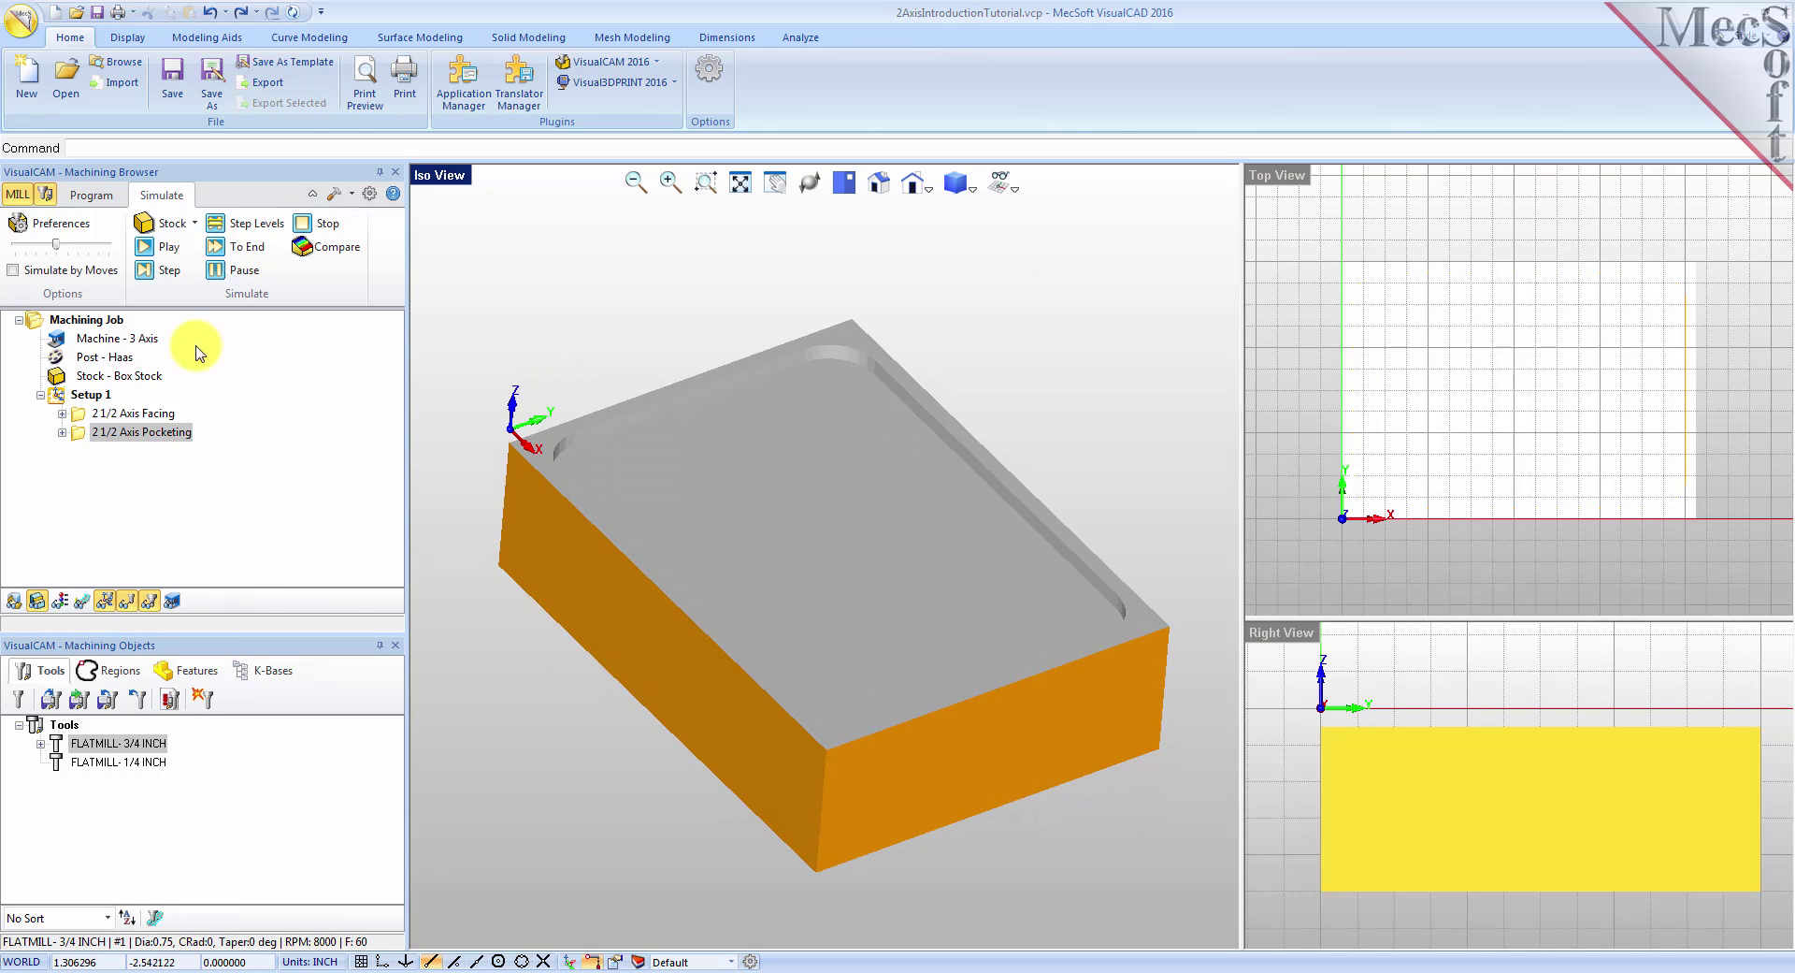
Step: Duplicate the 2 1/2 Axis Pocketing operation within Setup 1 by copying and pasting it
click(89, 198)
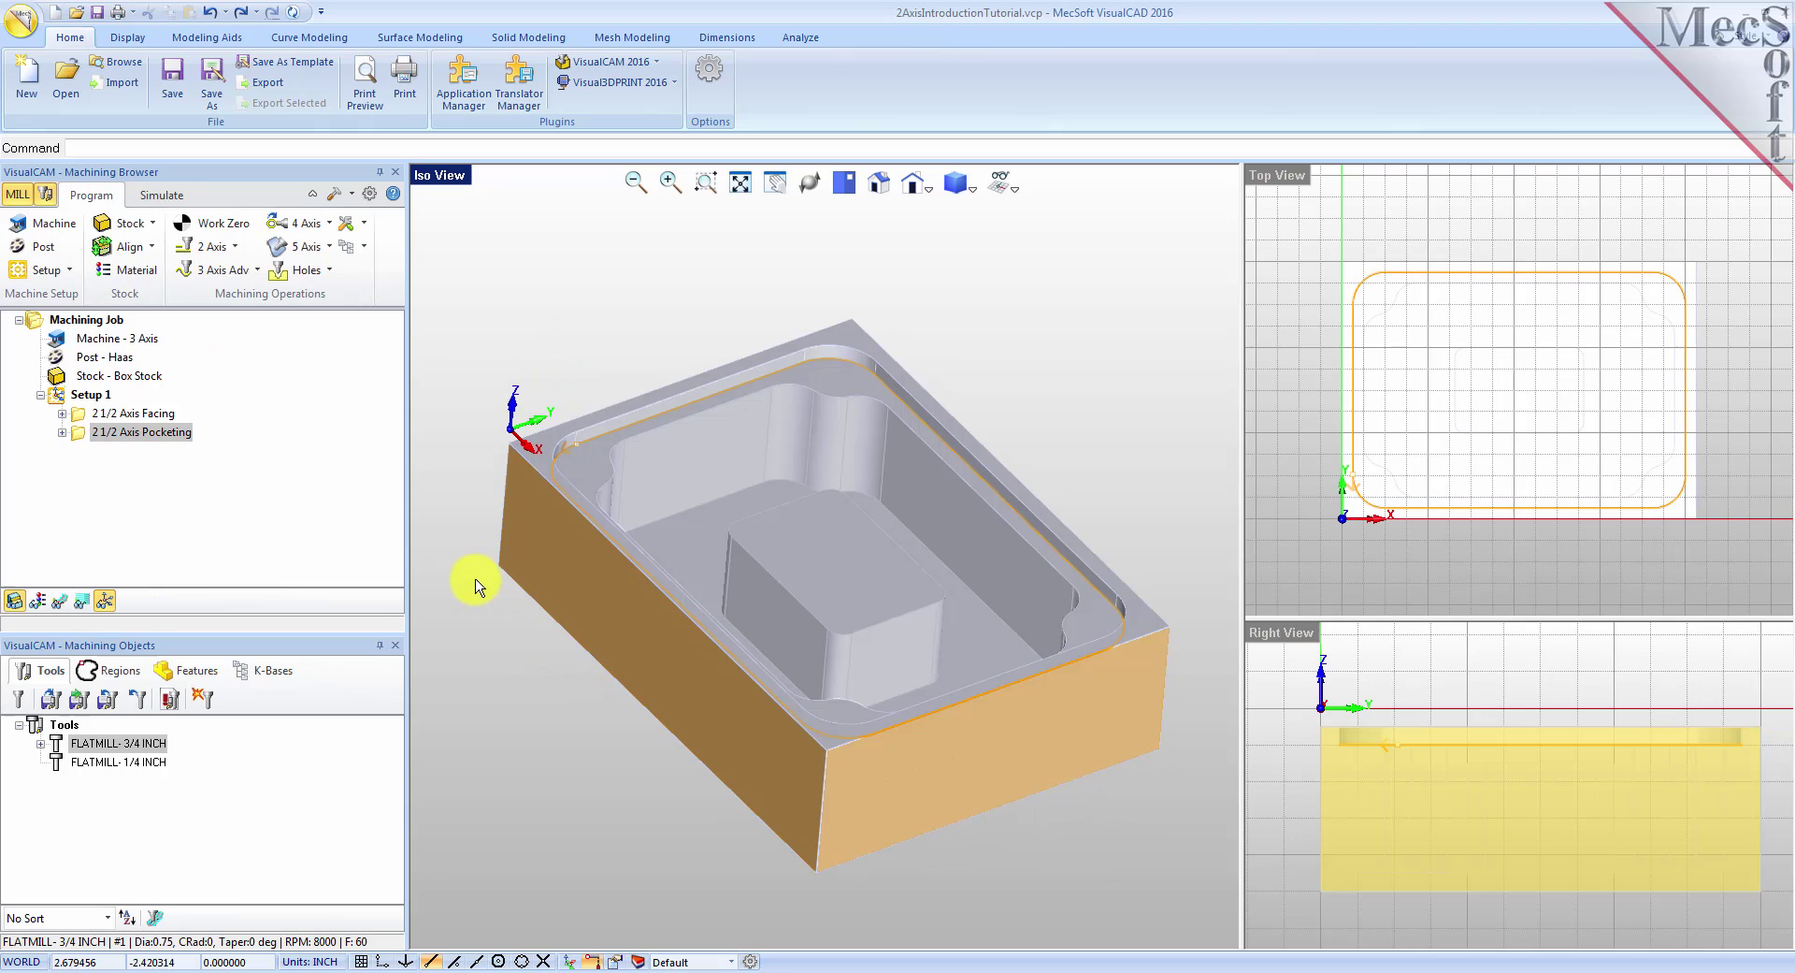
click(80, 436)
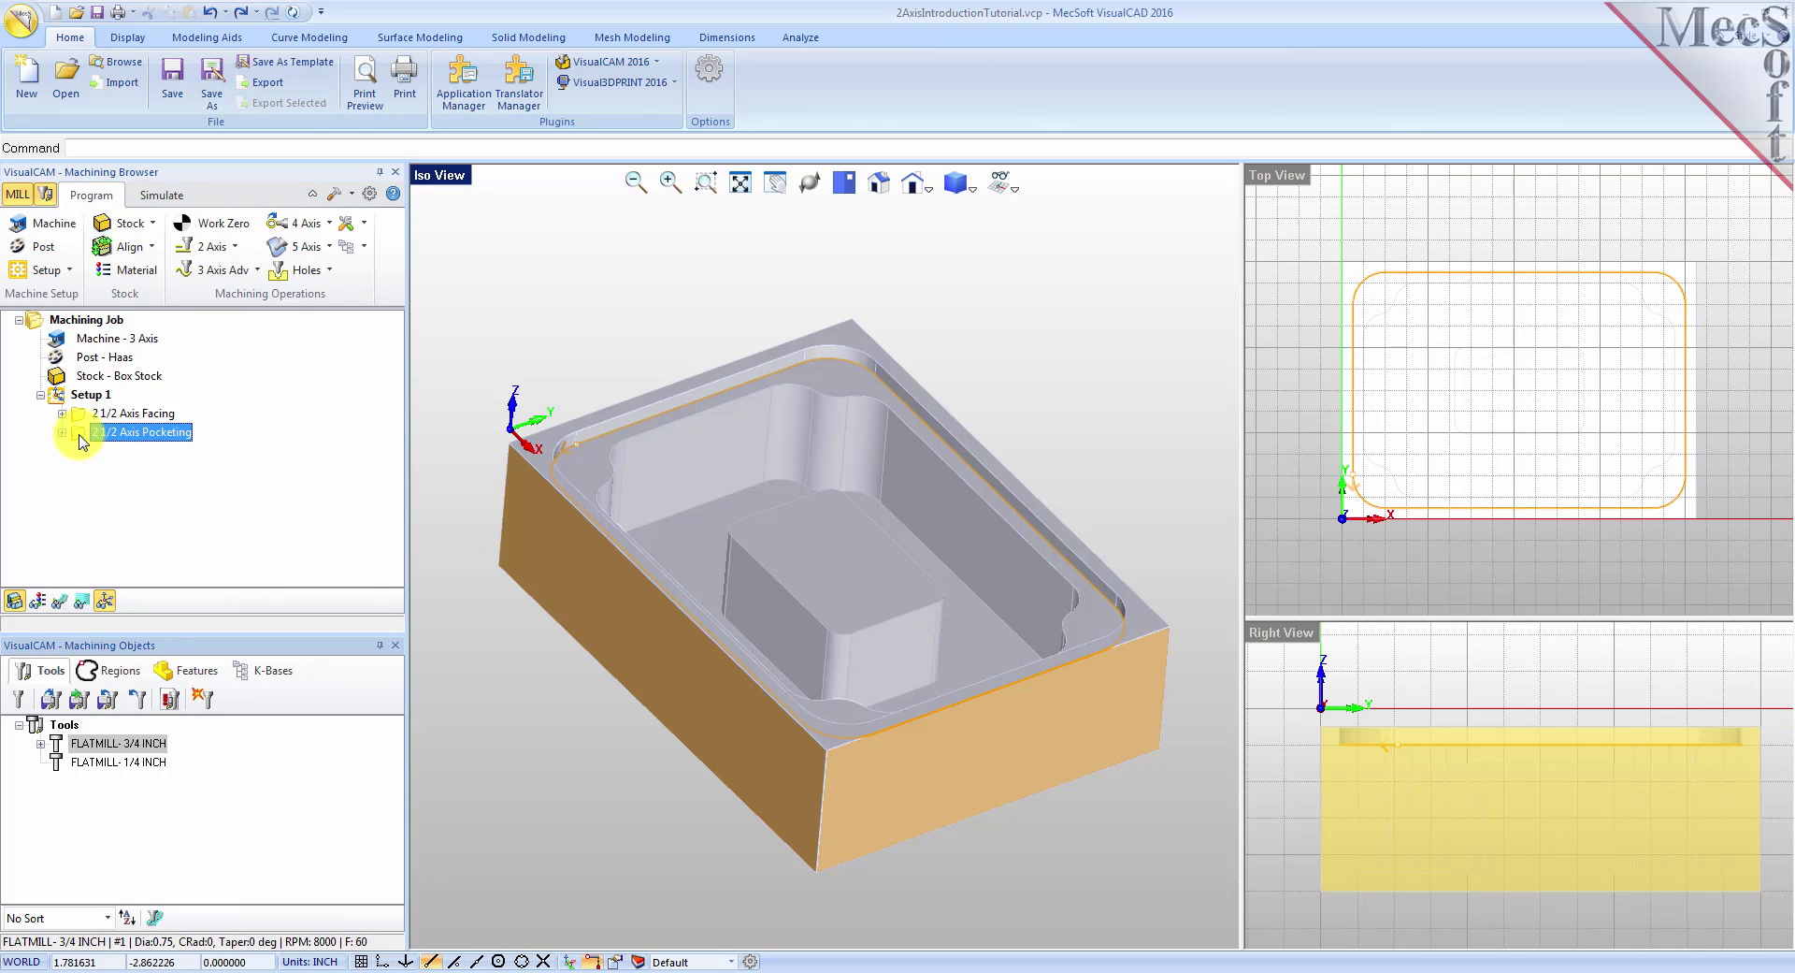
right_click(80, 440)
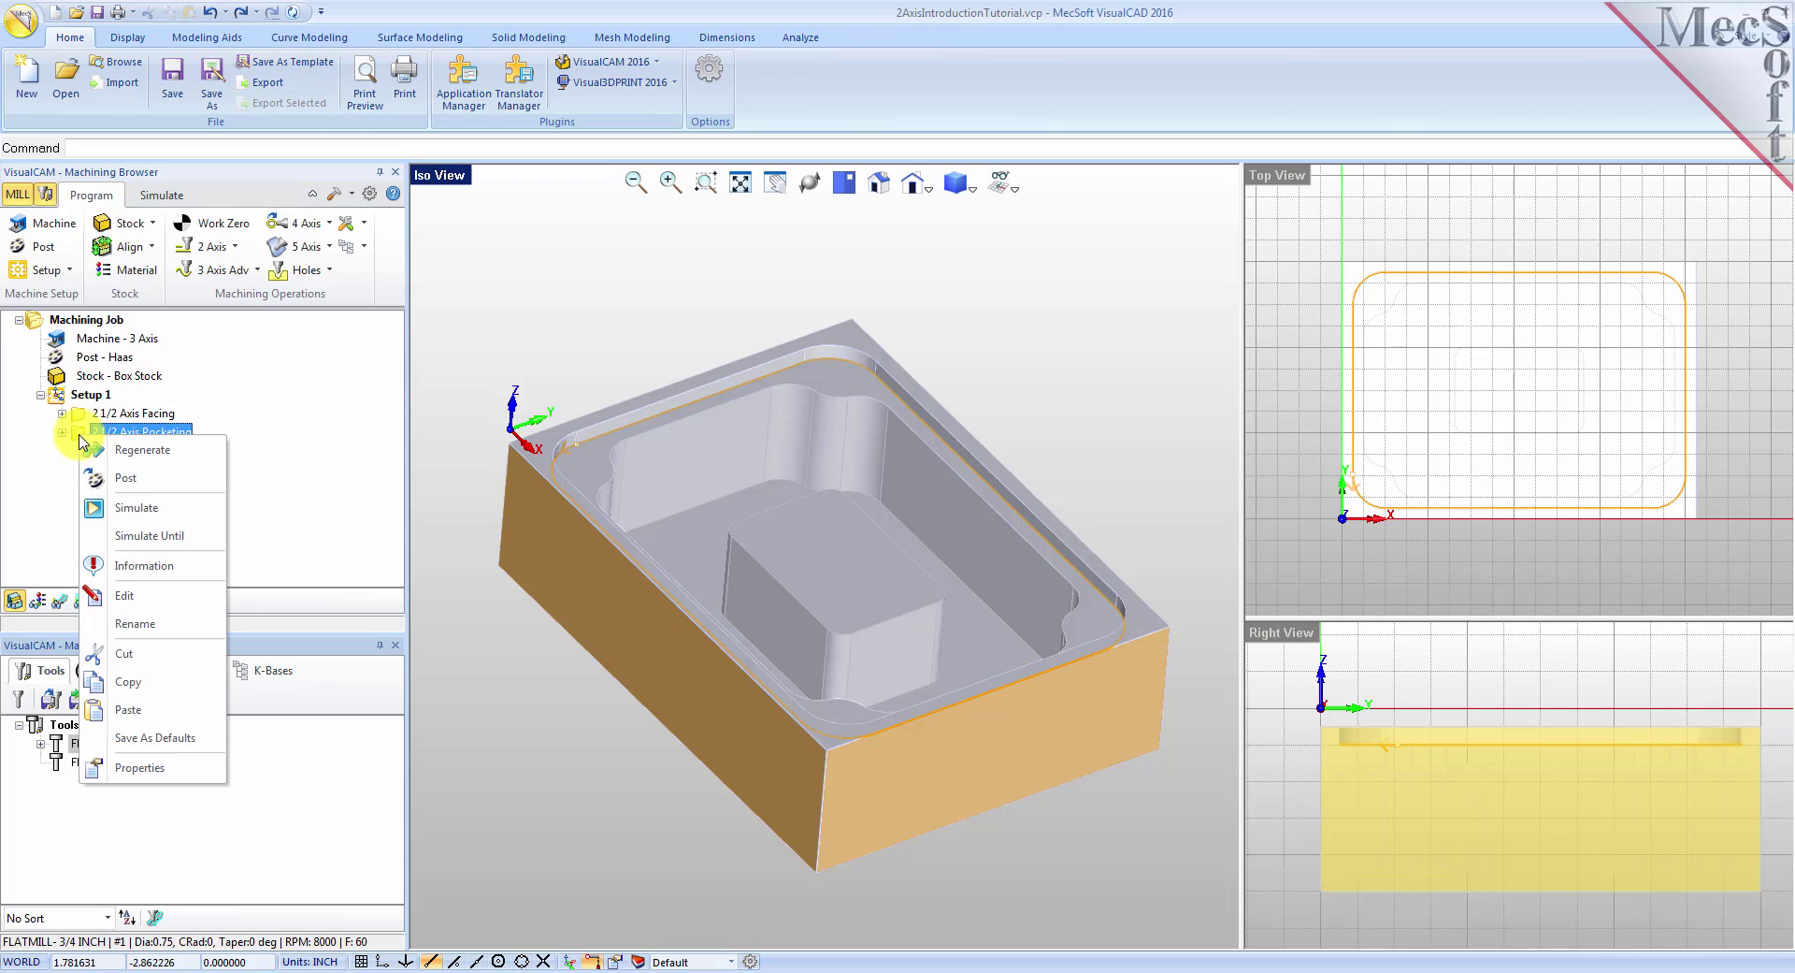
click(178, 685)
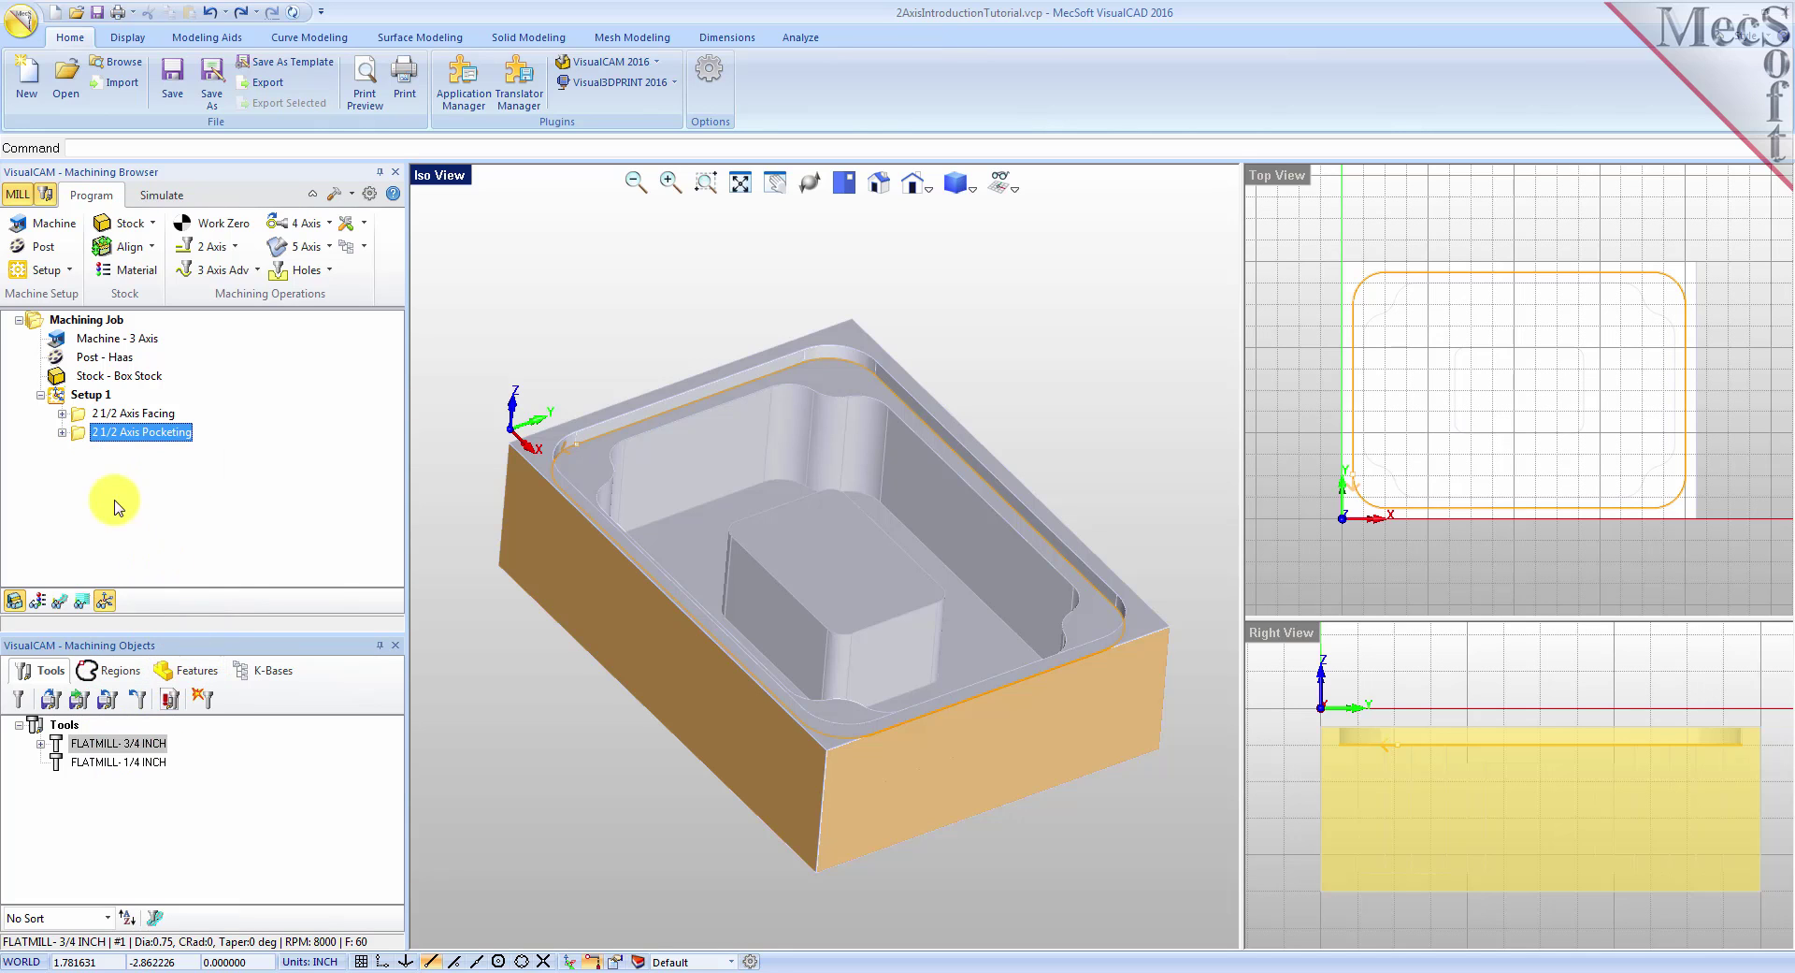
right_click(157, 440)
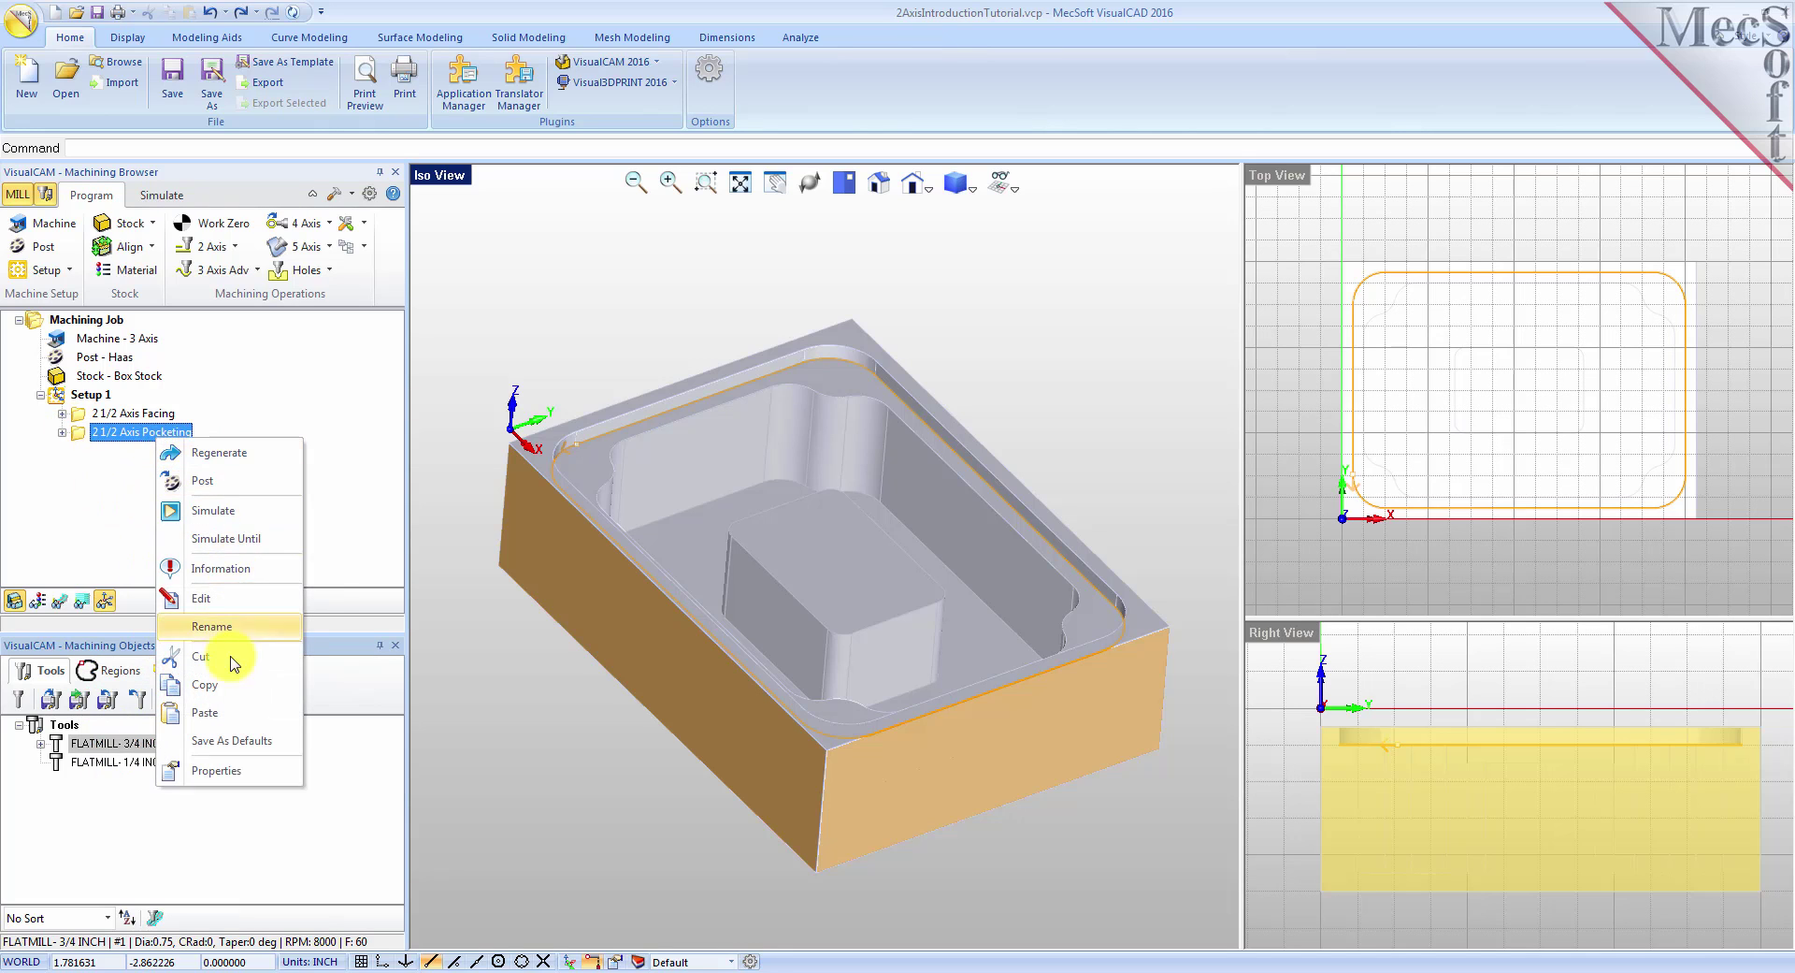
click(234, 712)
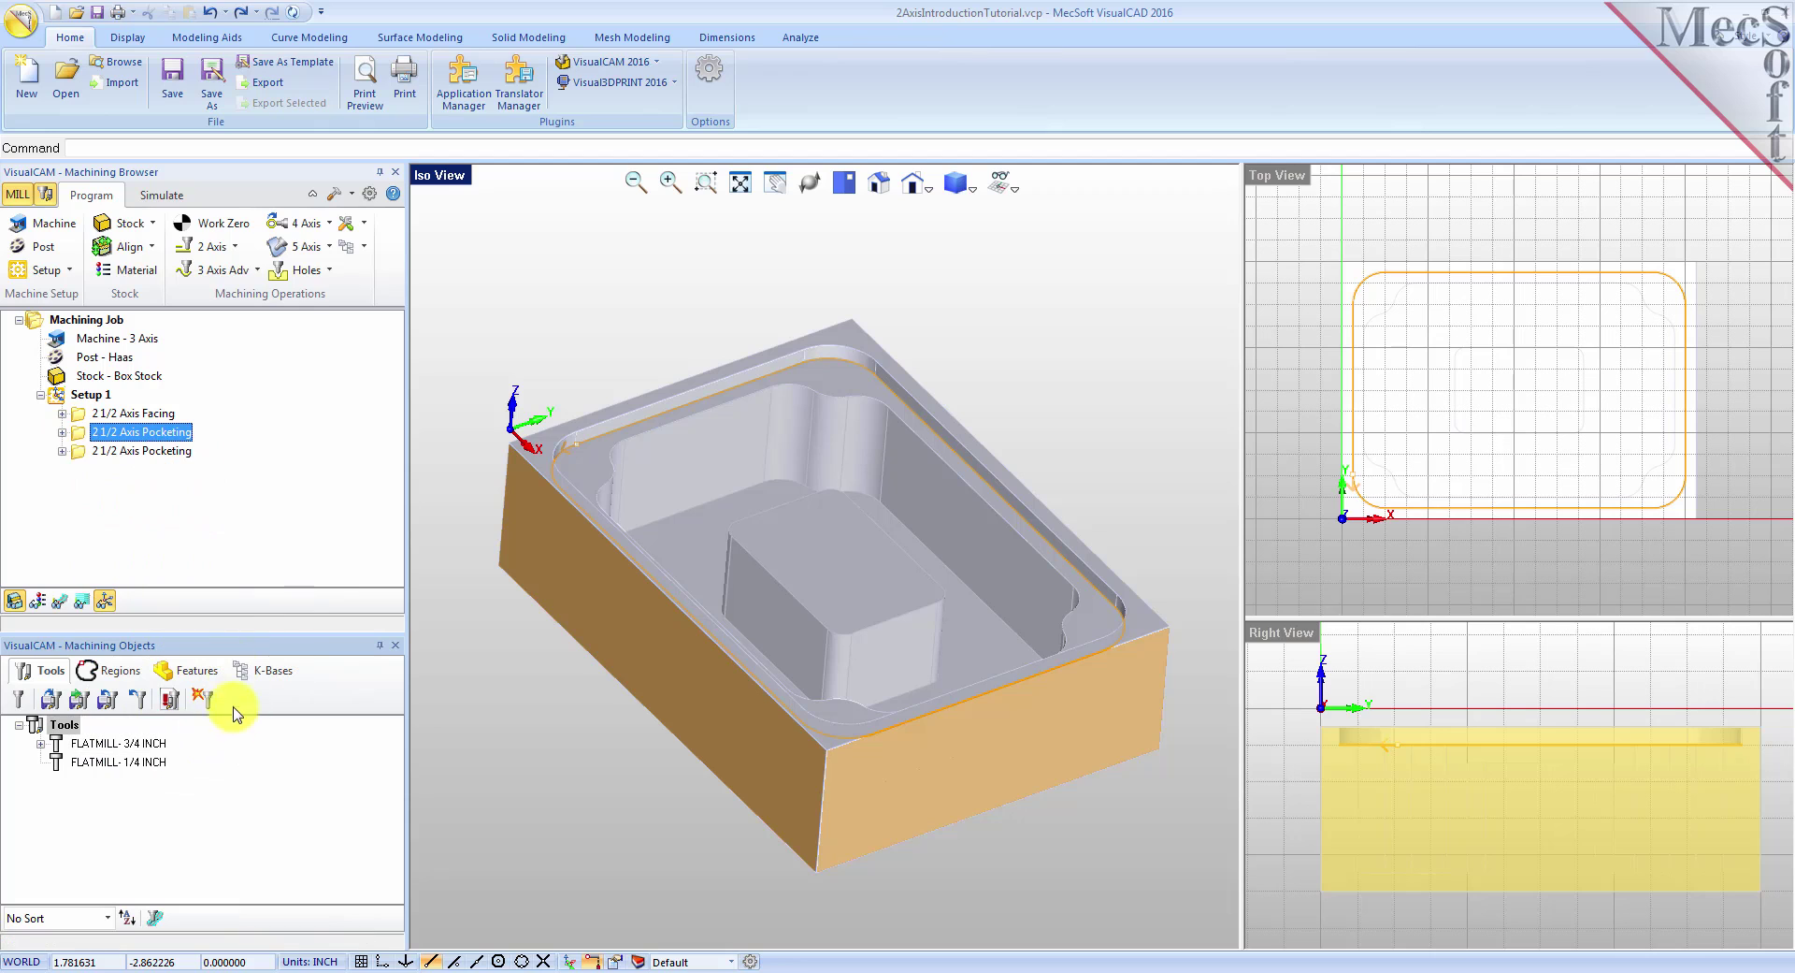
Step: Edit the copied pocketing operation and replace its part region with the predefined Flat Area Region 3
click(81, 452)
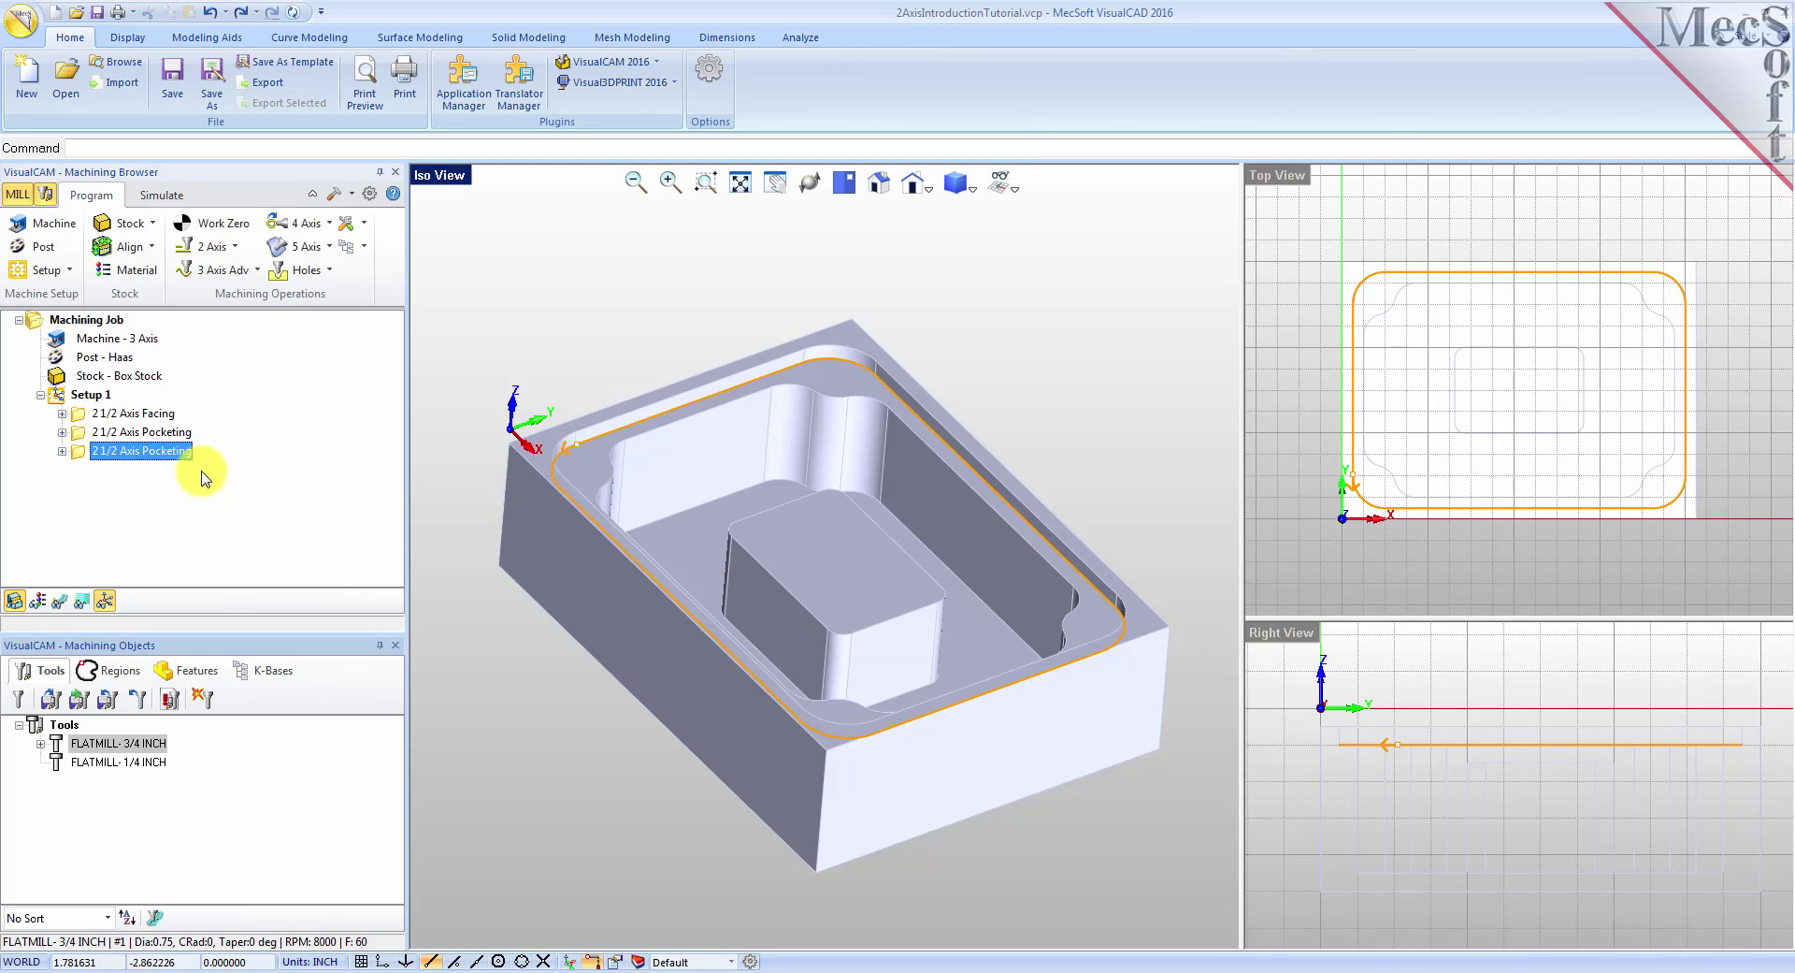
right_click(174, 451)
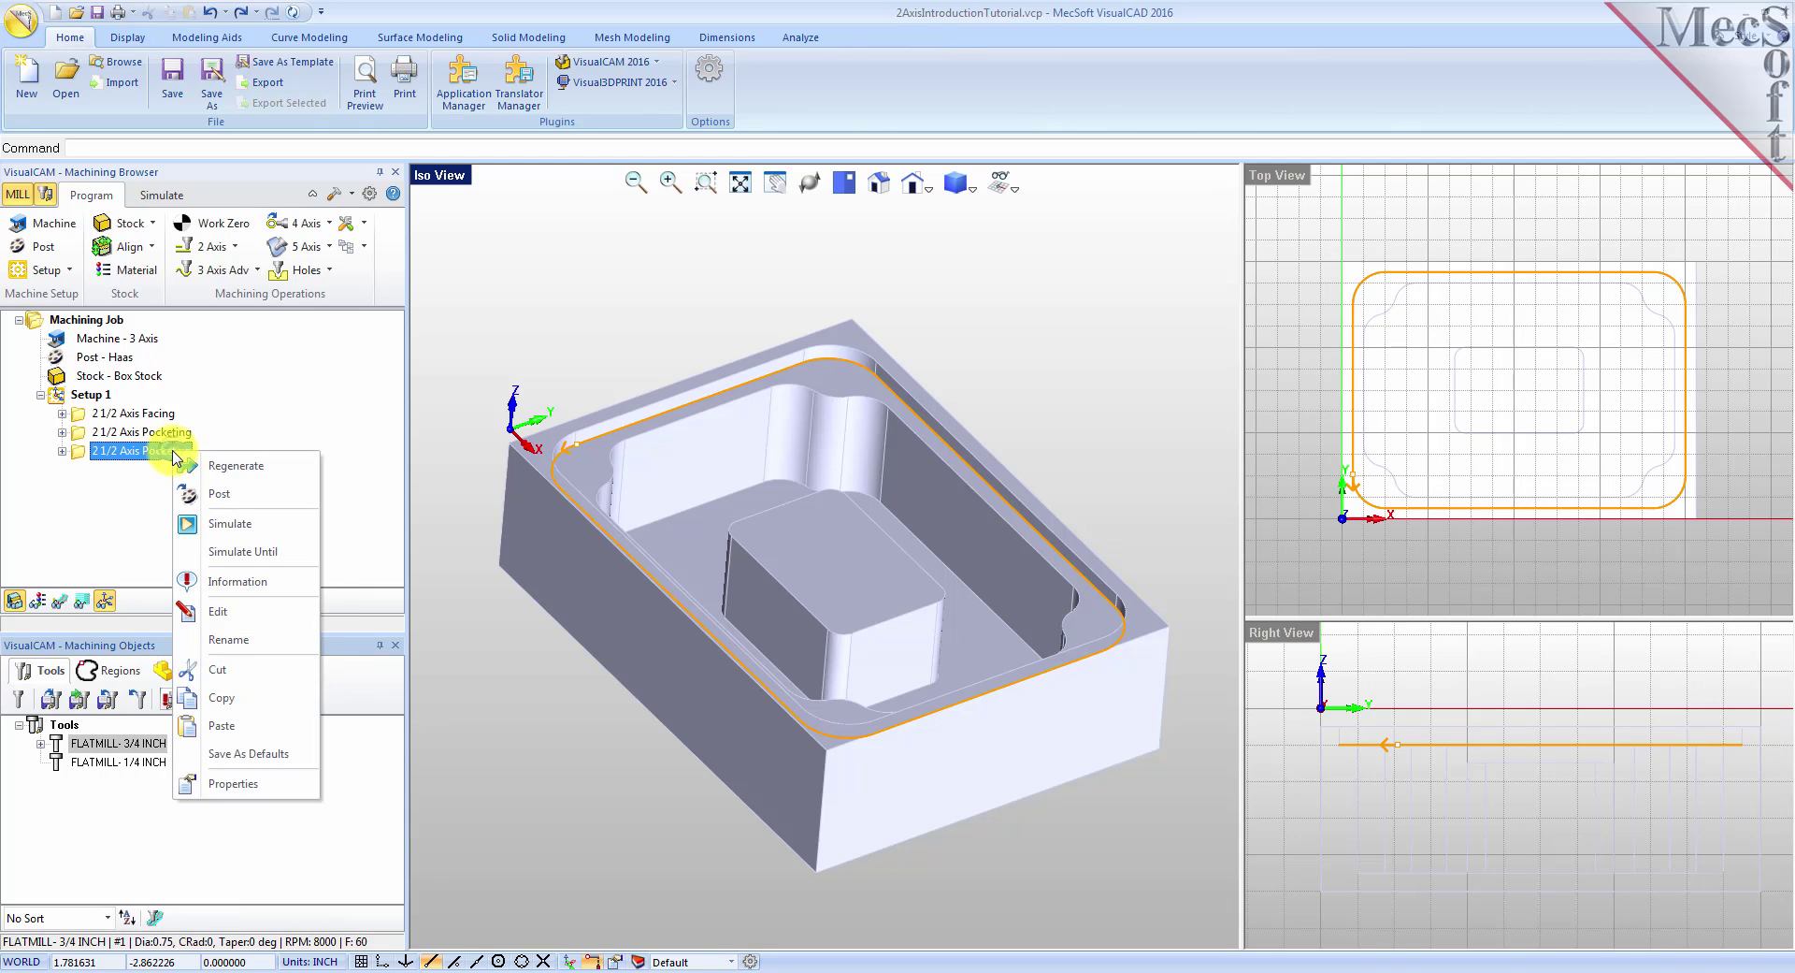
click(234, 611)
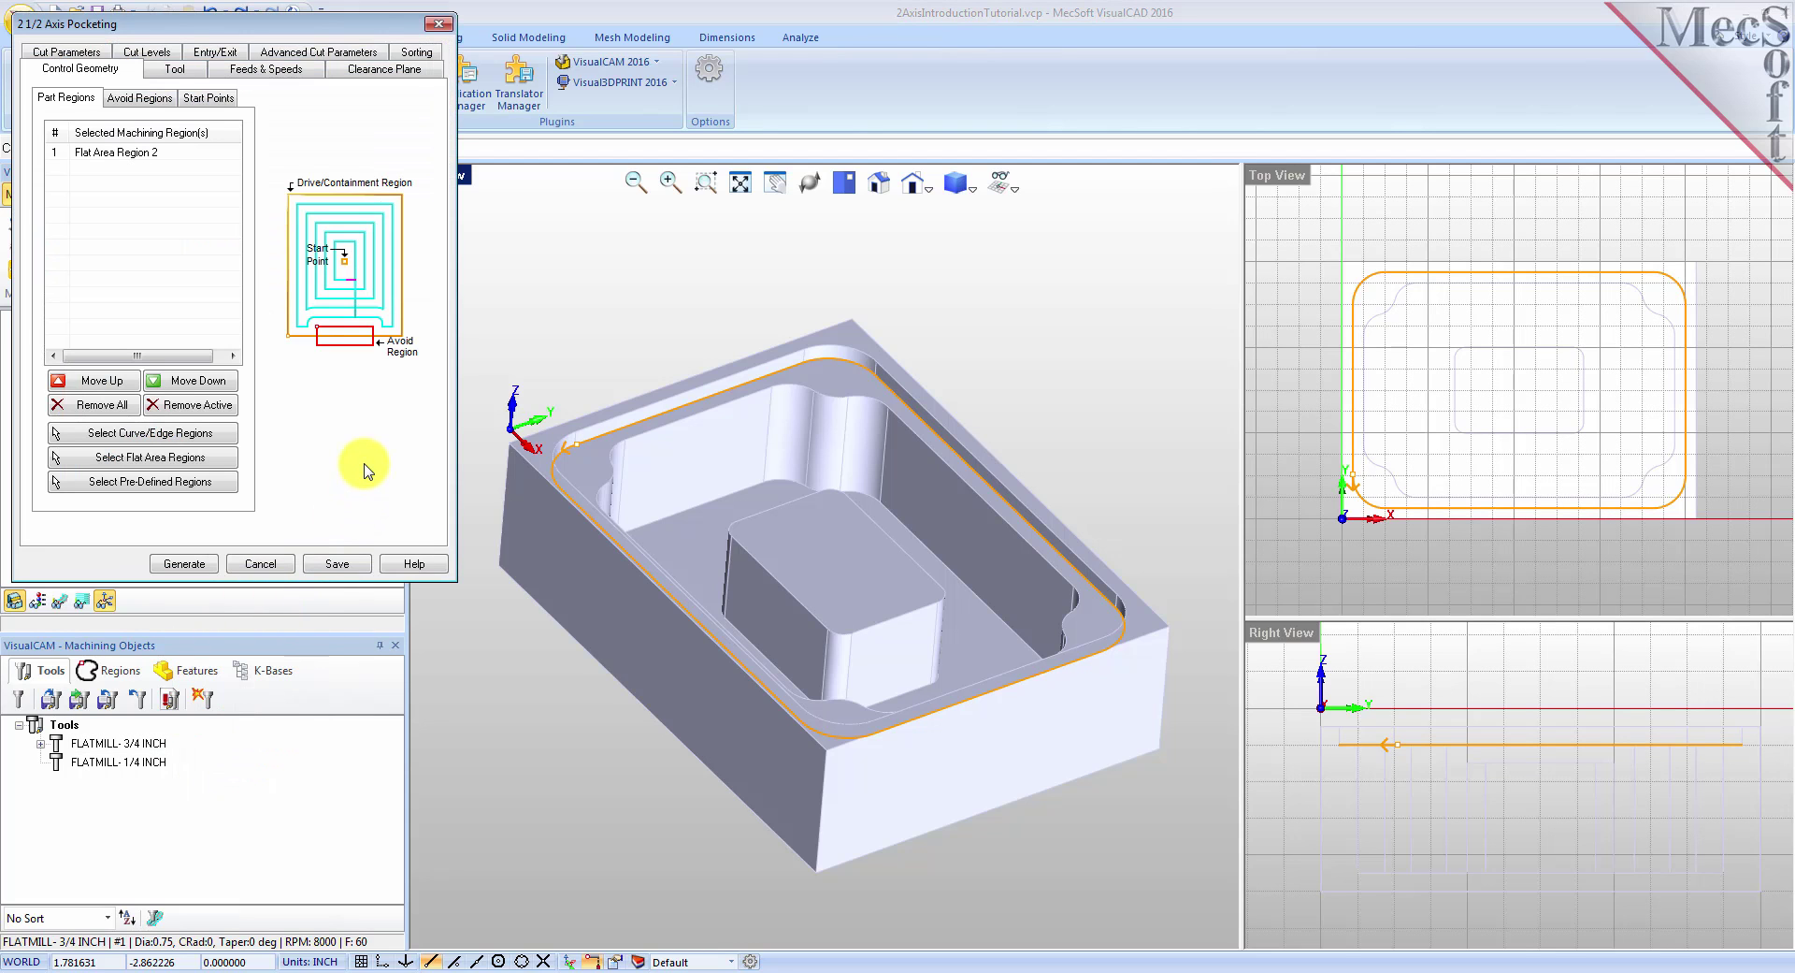
click(116, 408)
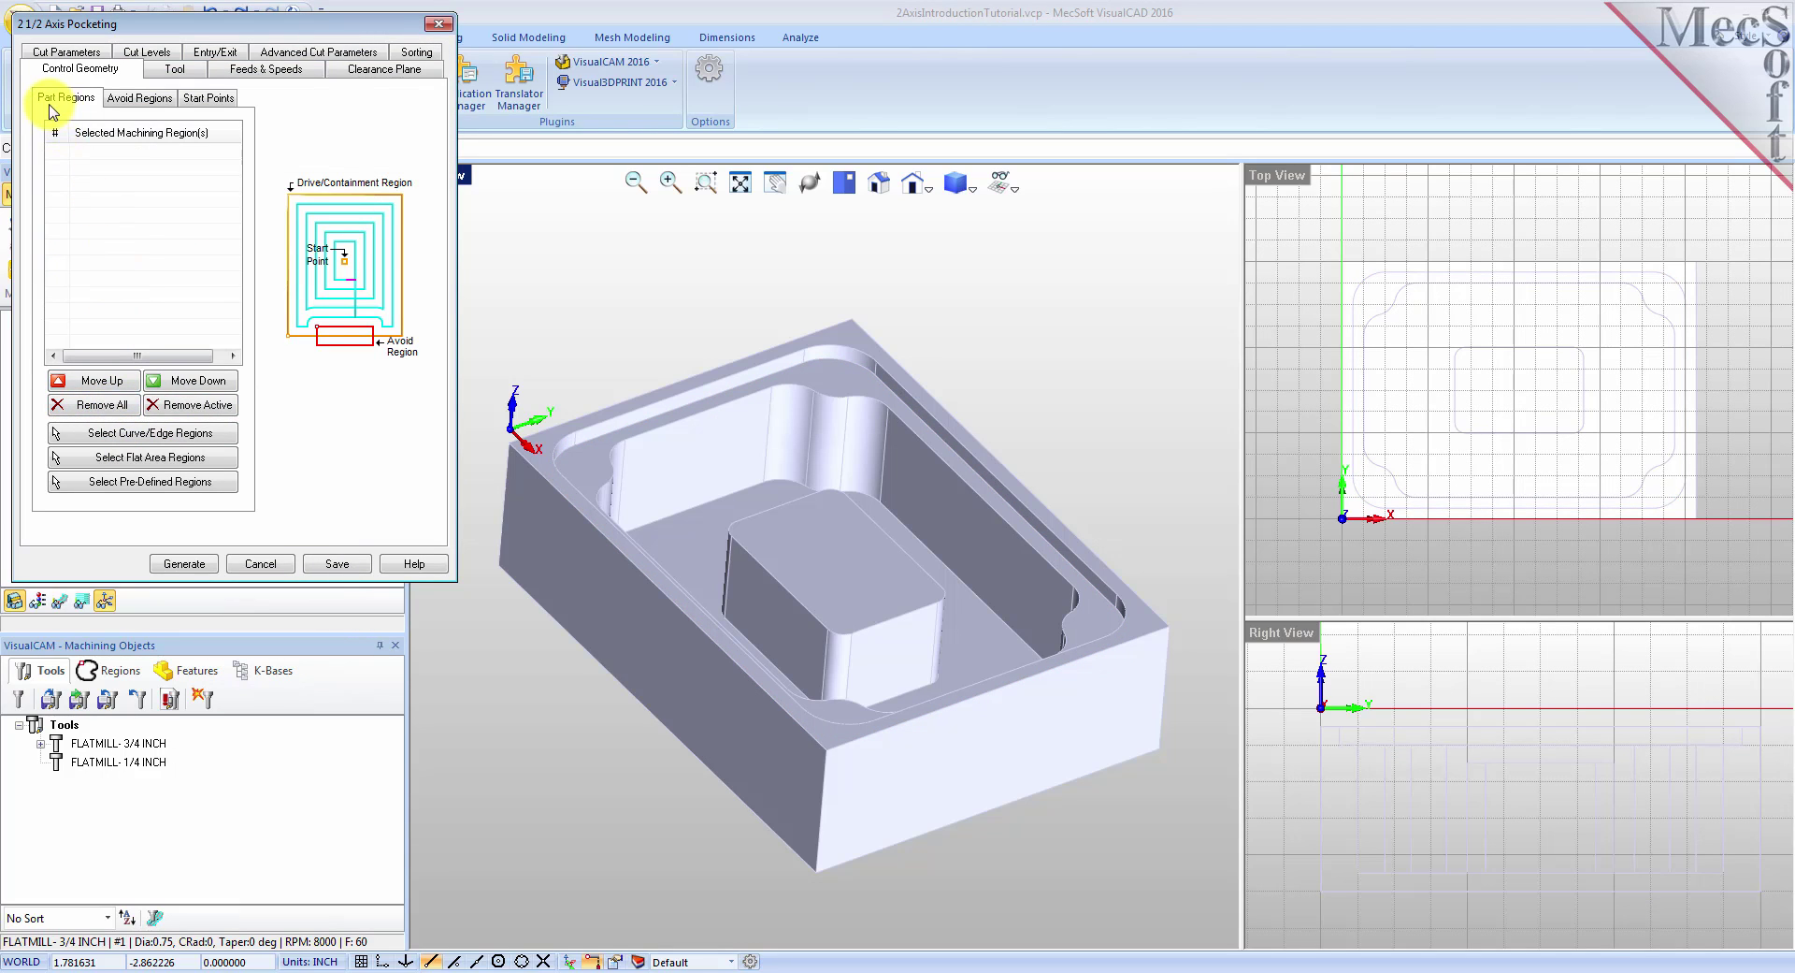
click(145, 482)
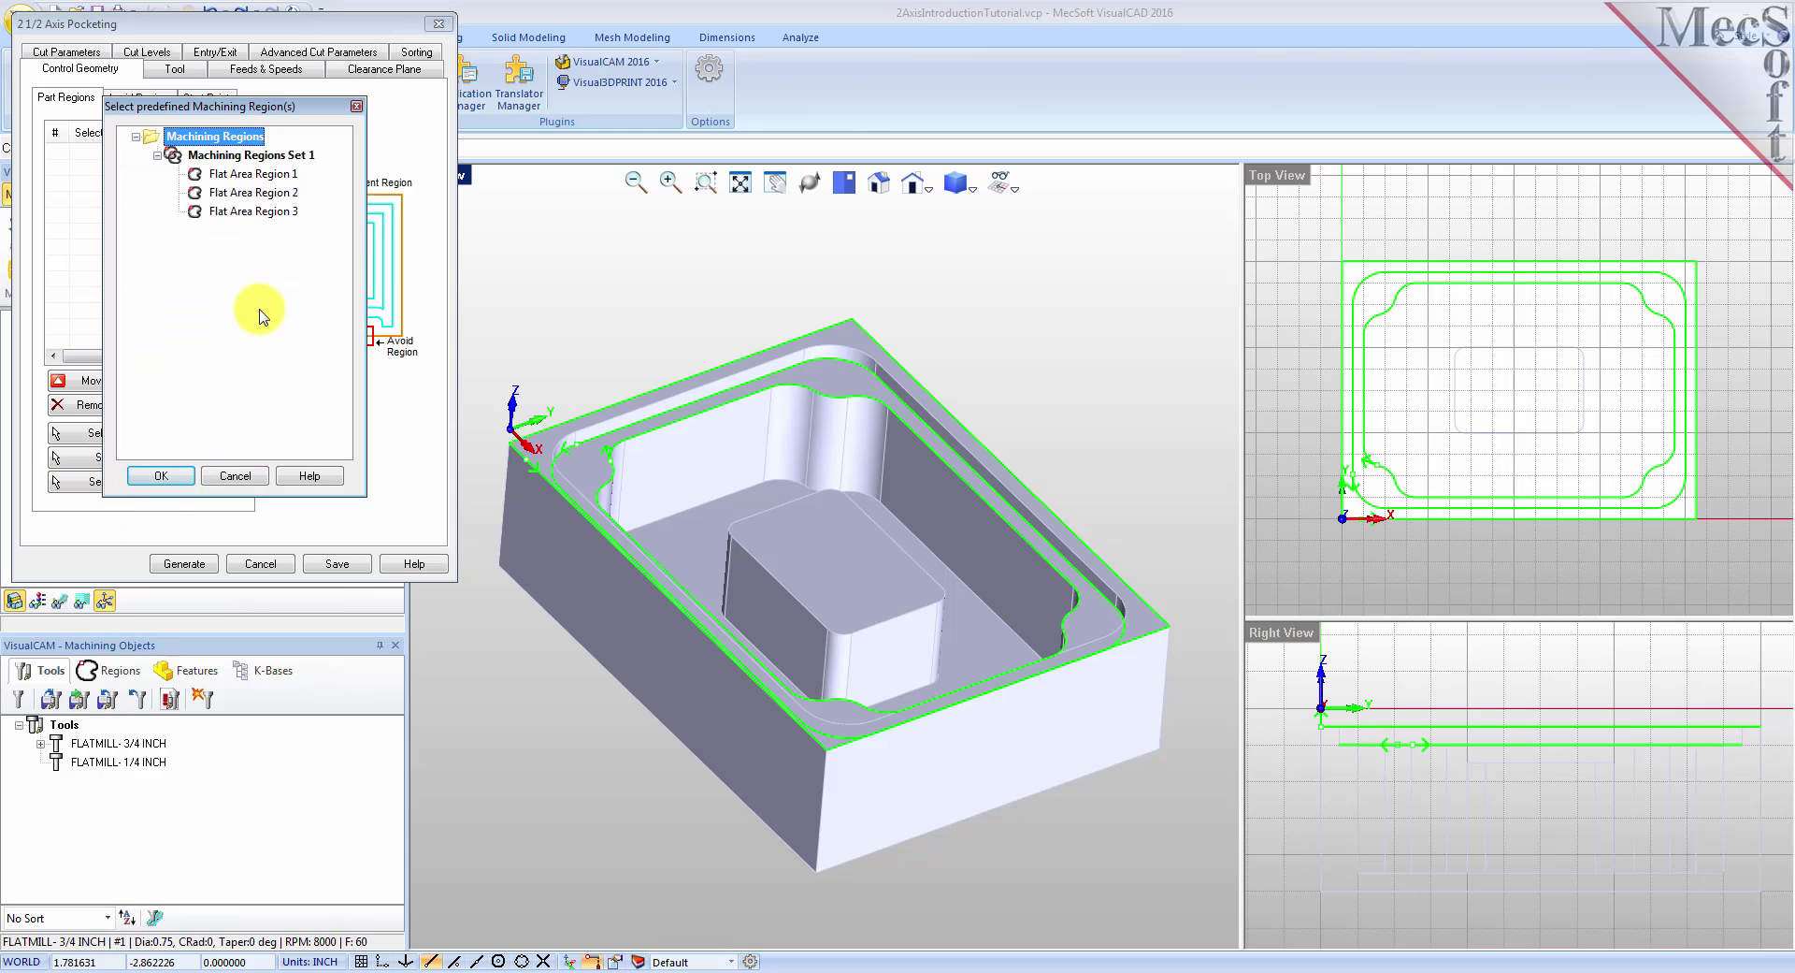
click(254, 212)
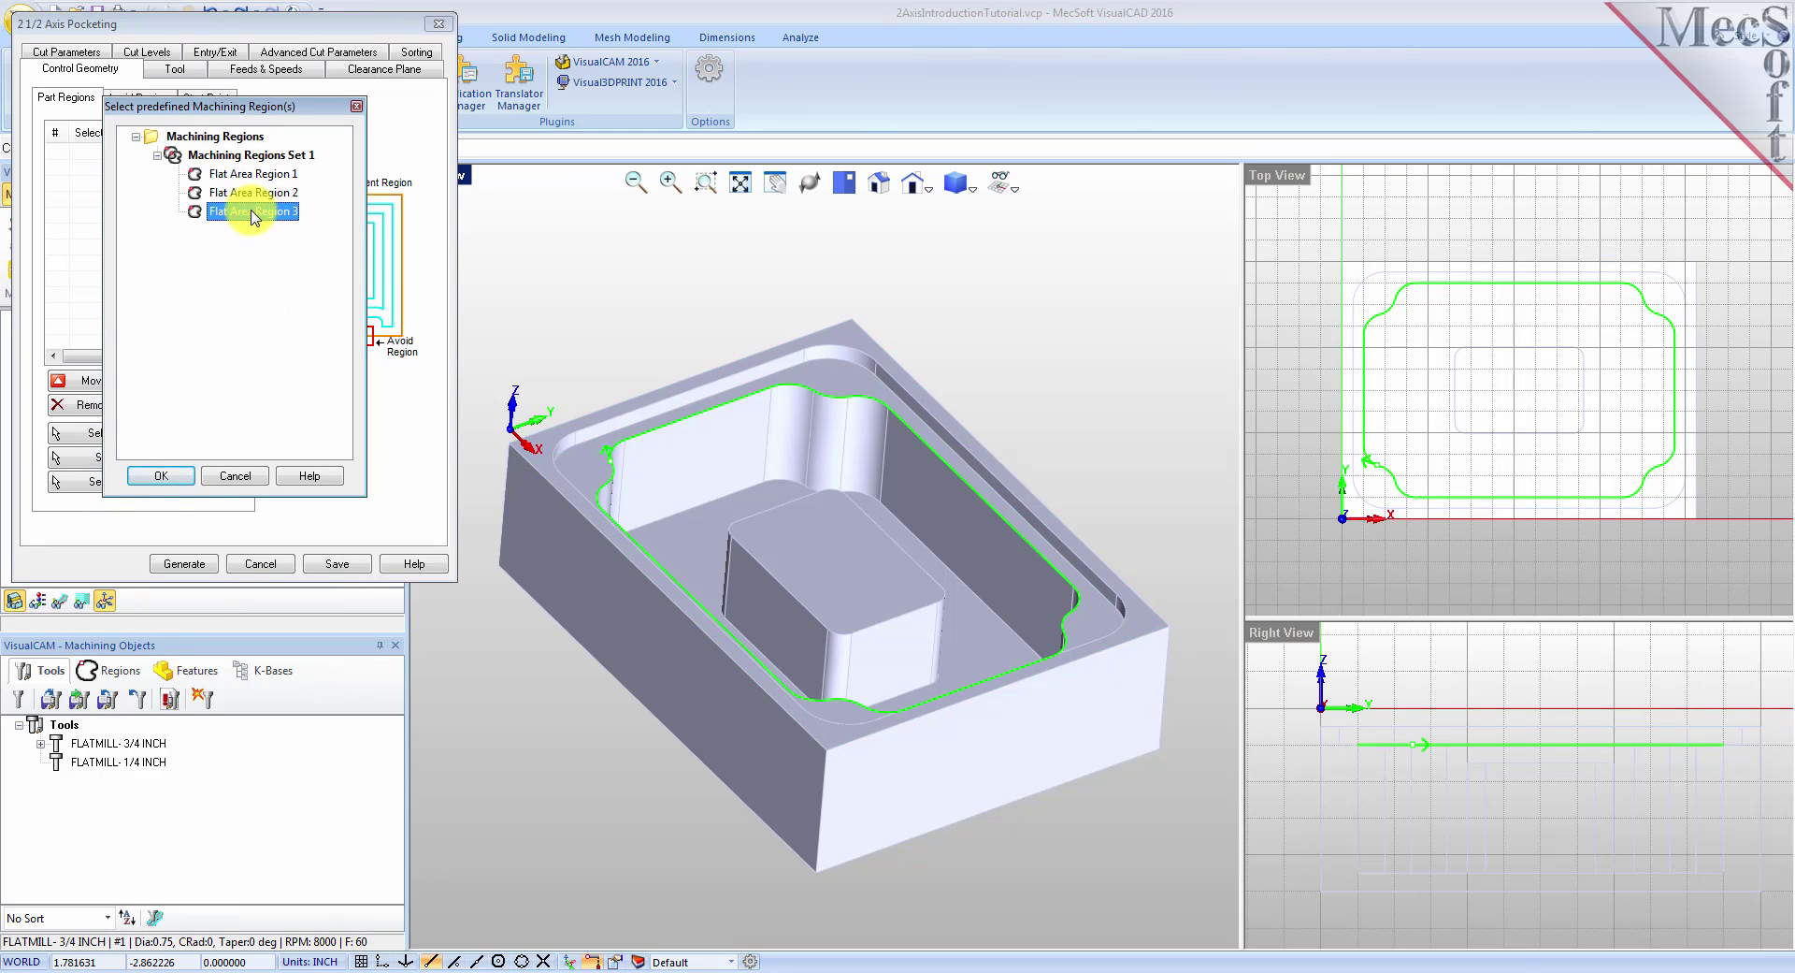
click(175, 477)
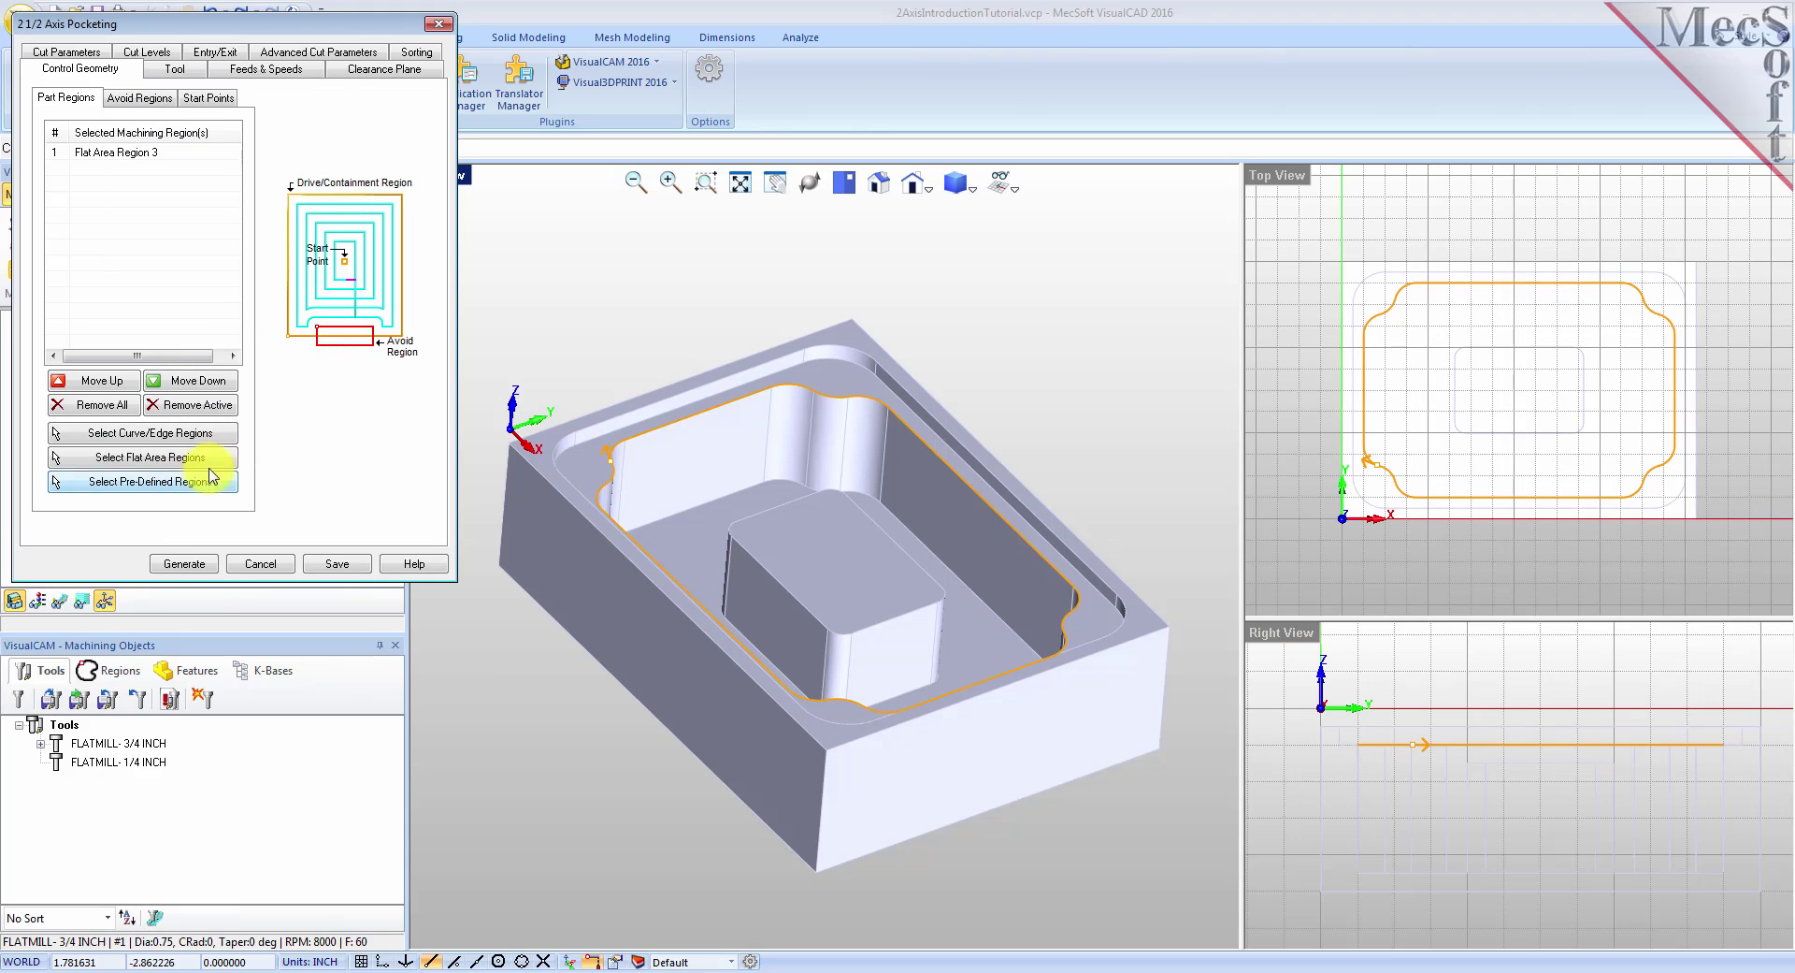
Step: Add the flat top face of the central island as a second part region and check both regions on the model
click(119, 153)
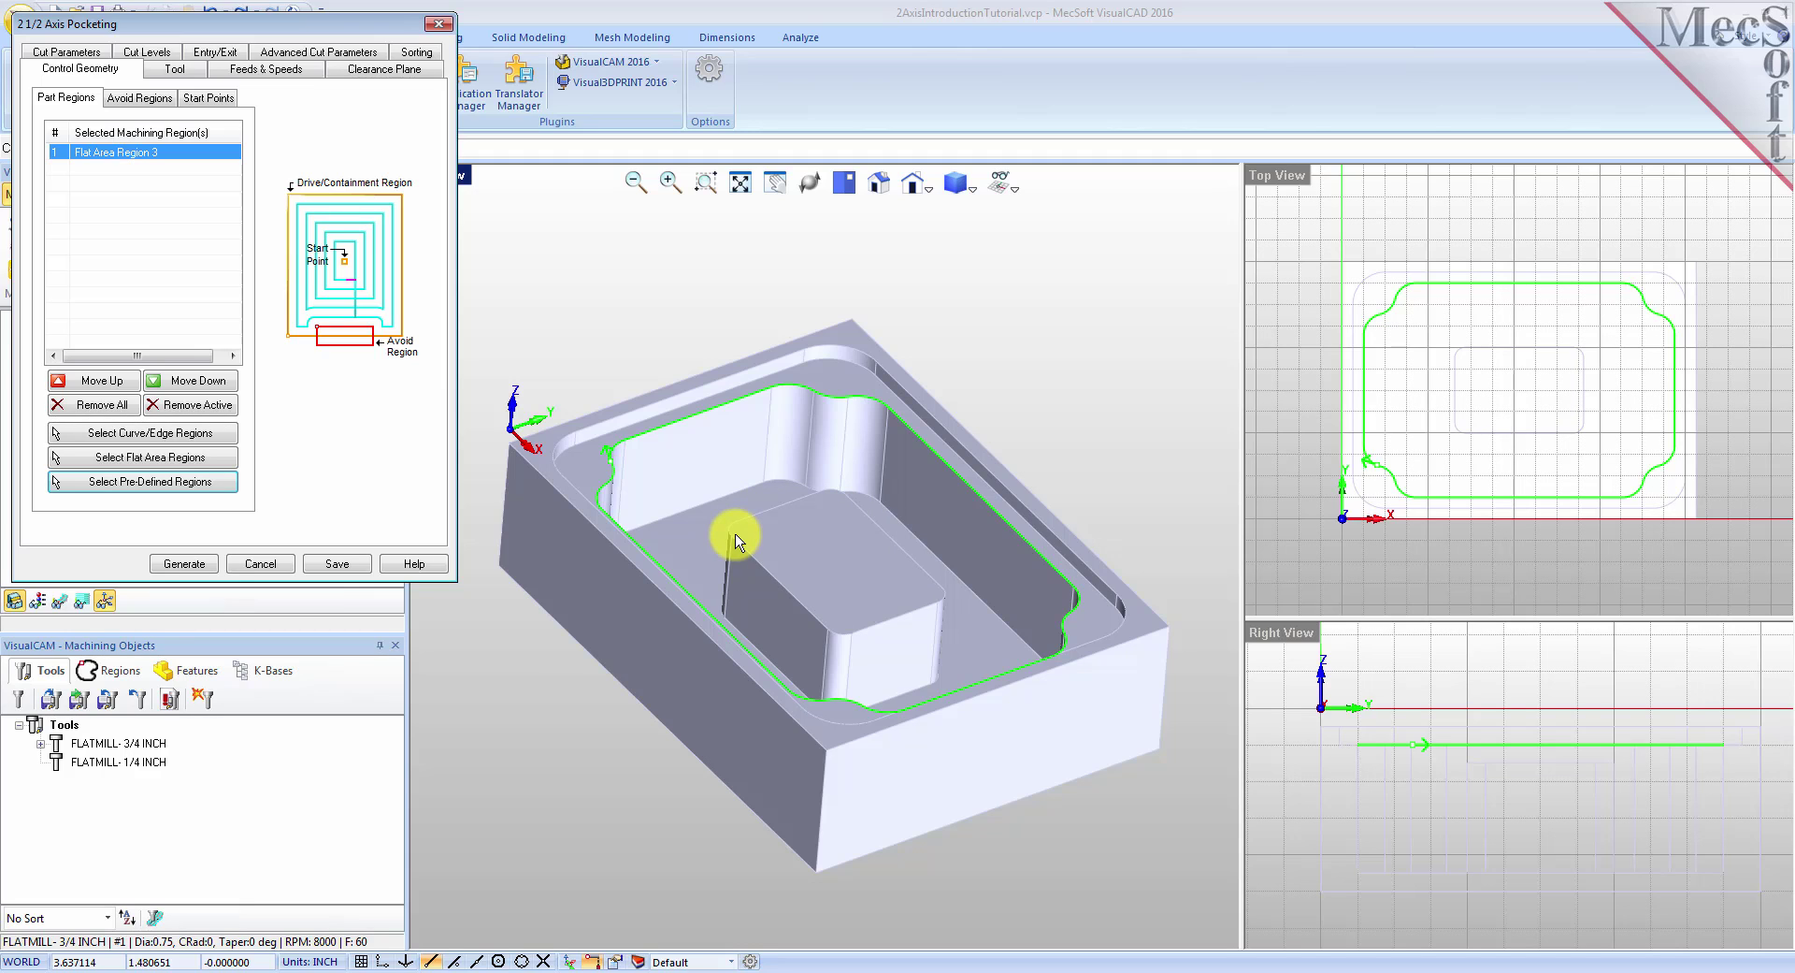
click(165, 464)
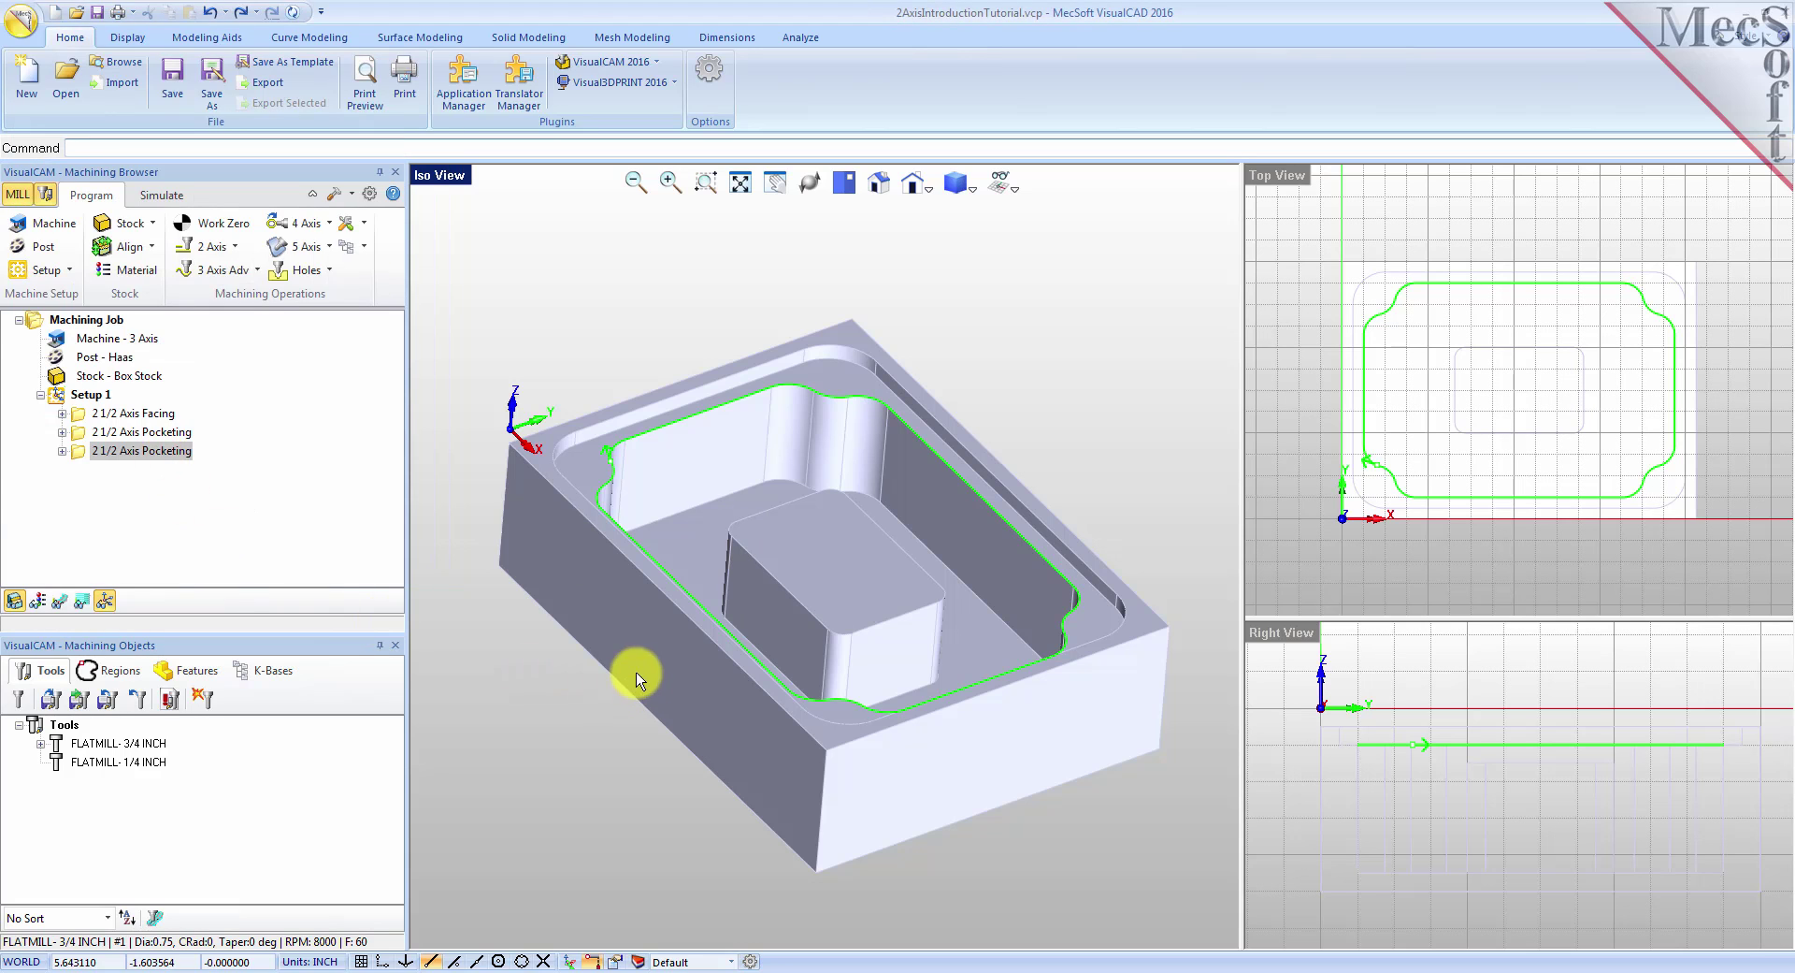
click(835, 570)
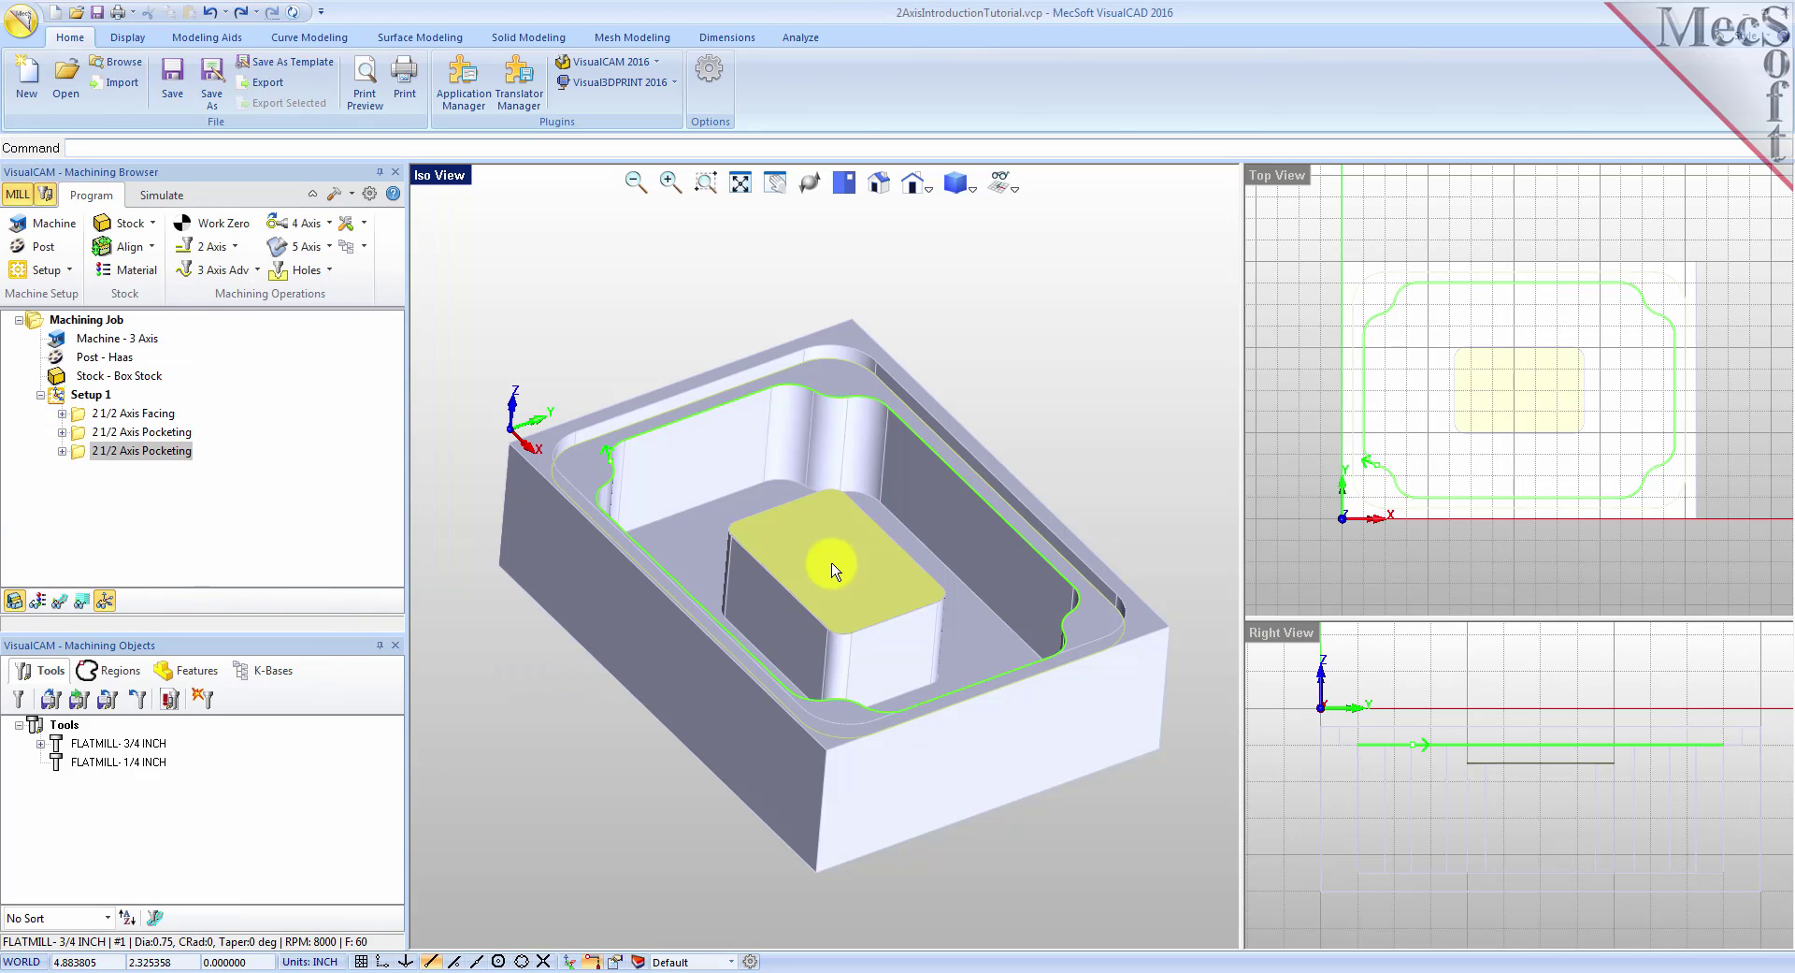
right_click(835, 570)
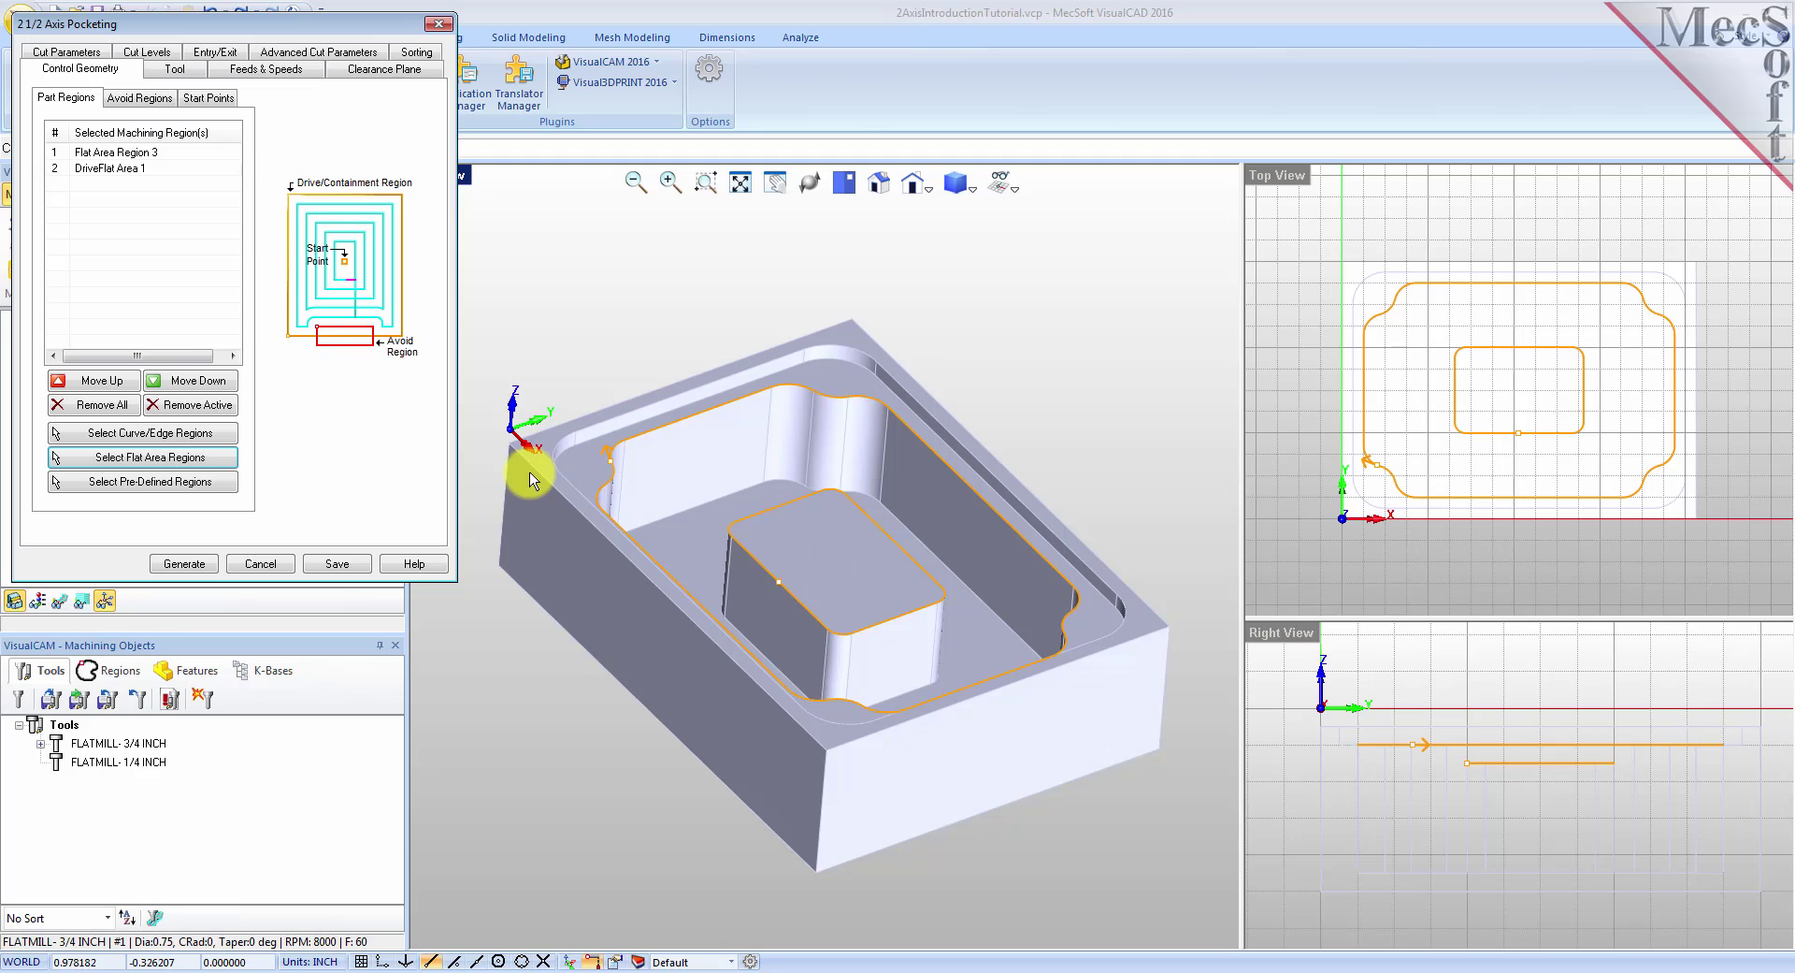
click(102, 171)
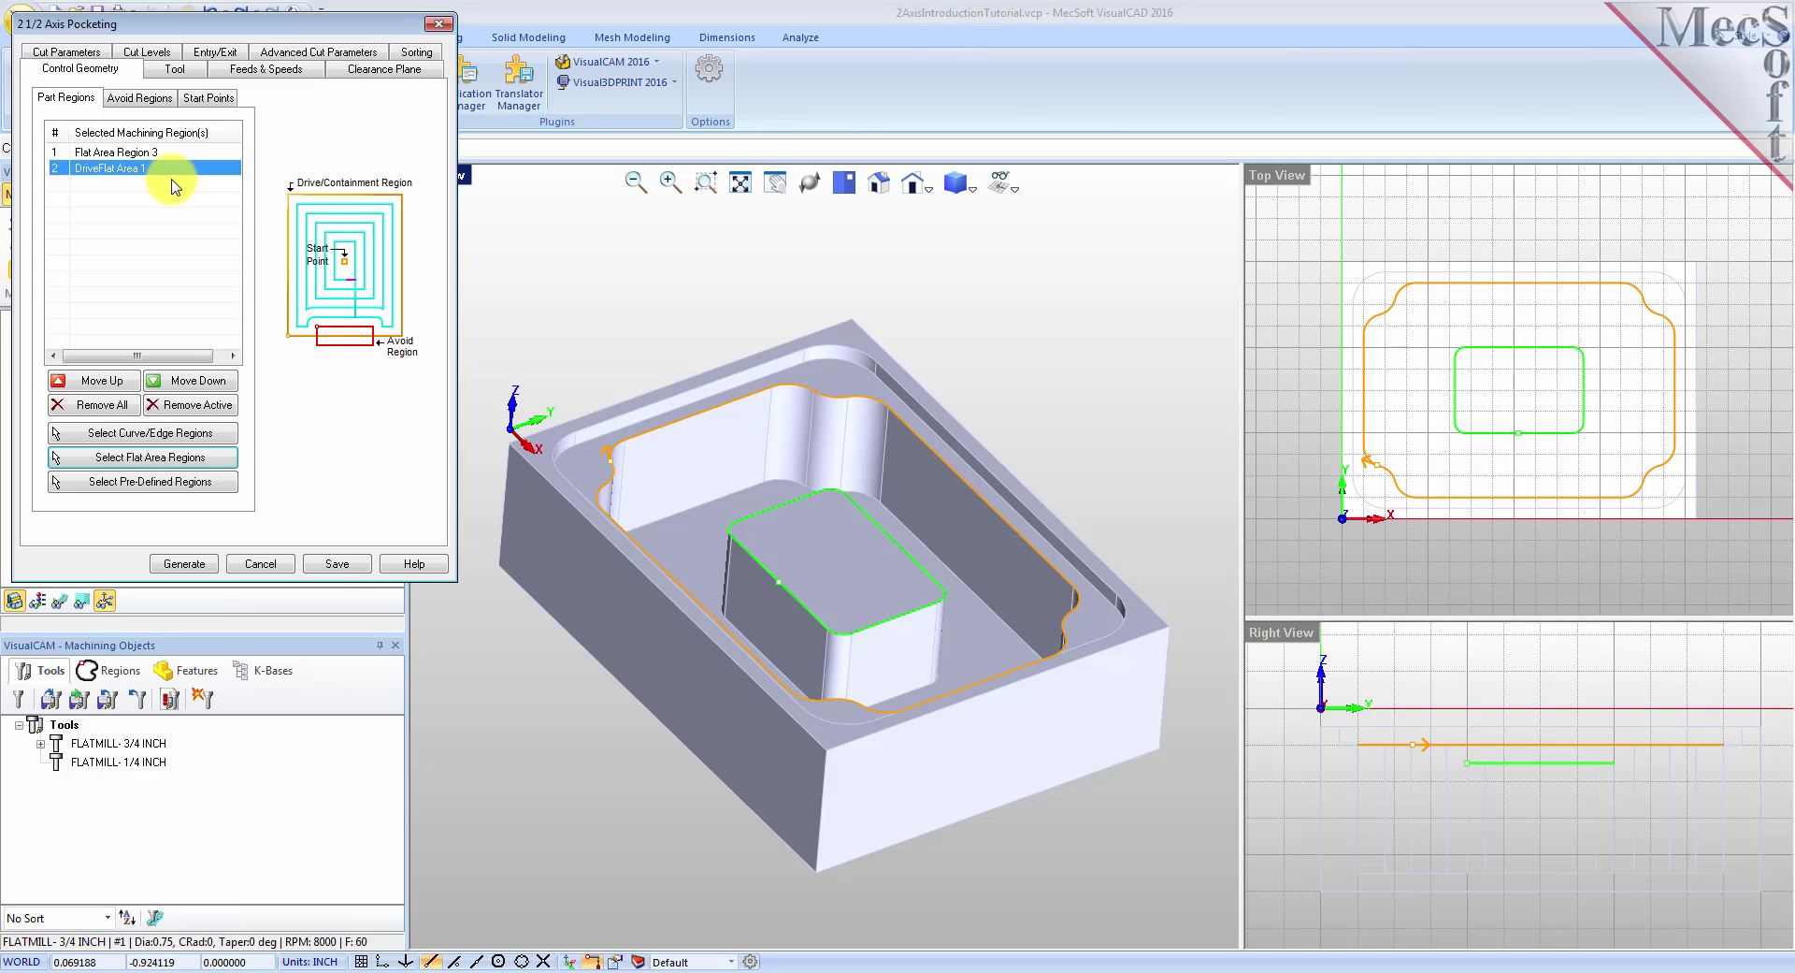
click(143, 153)
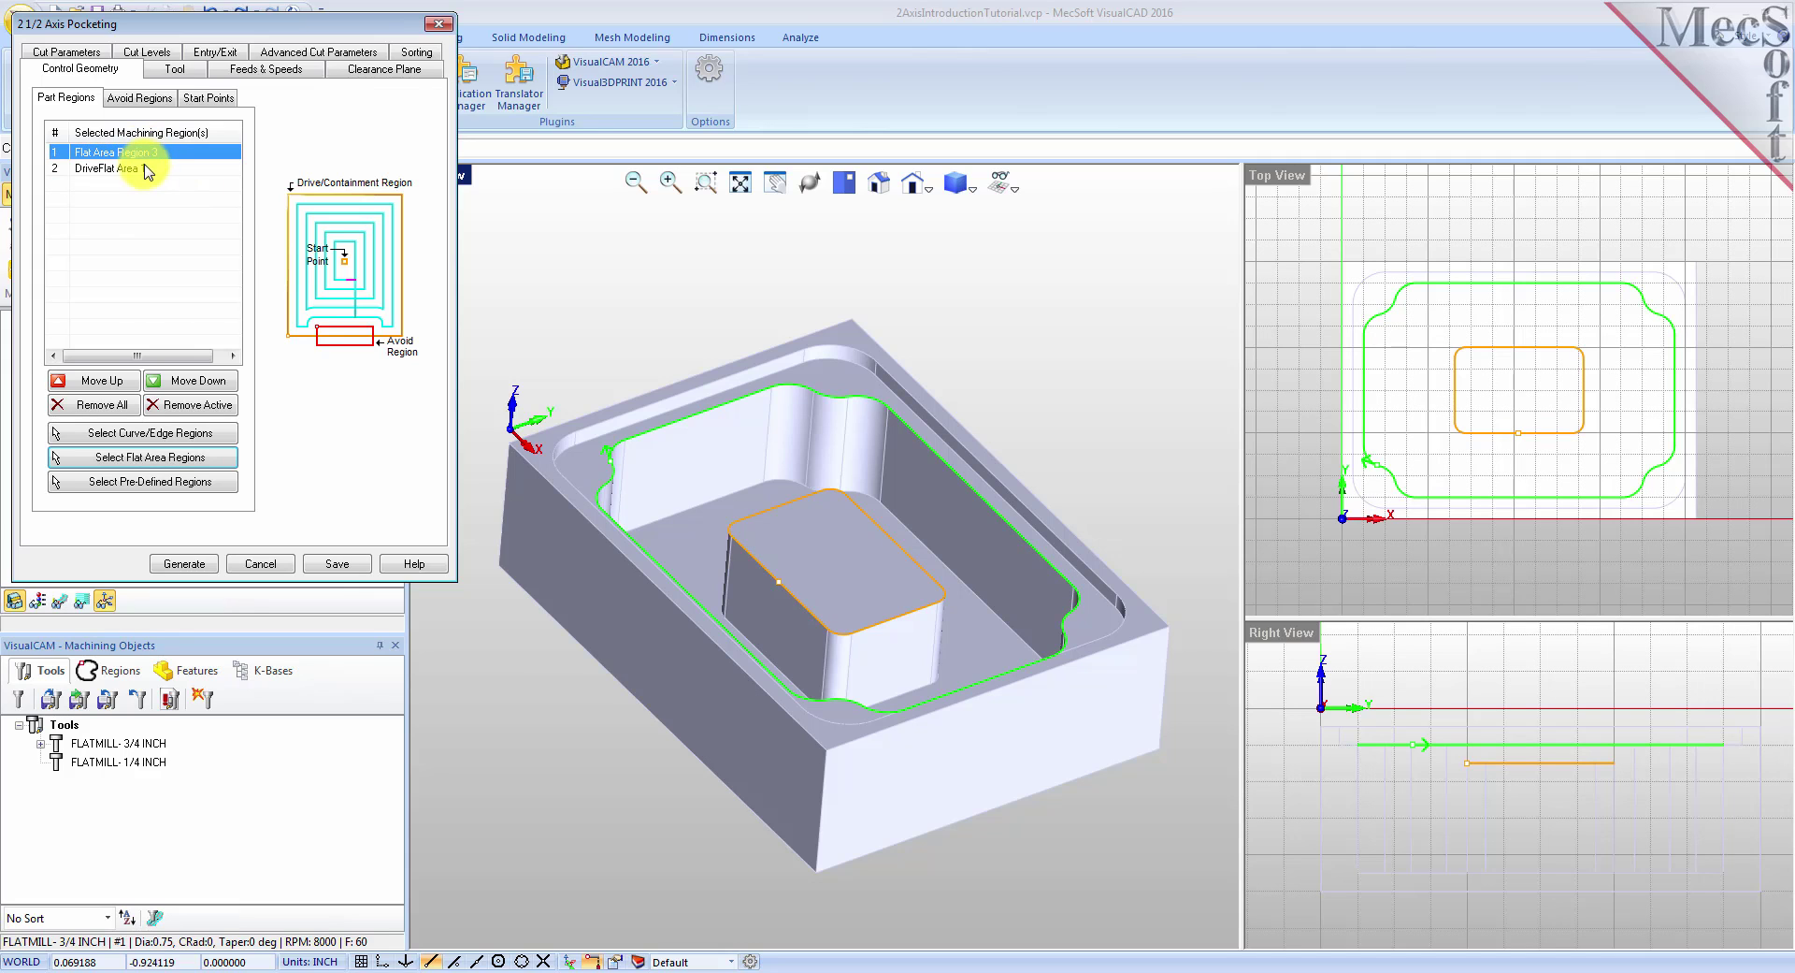
click(145, 168)
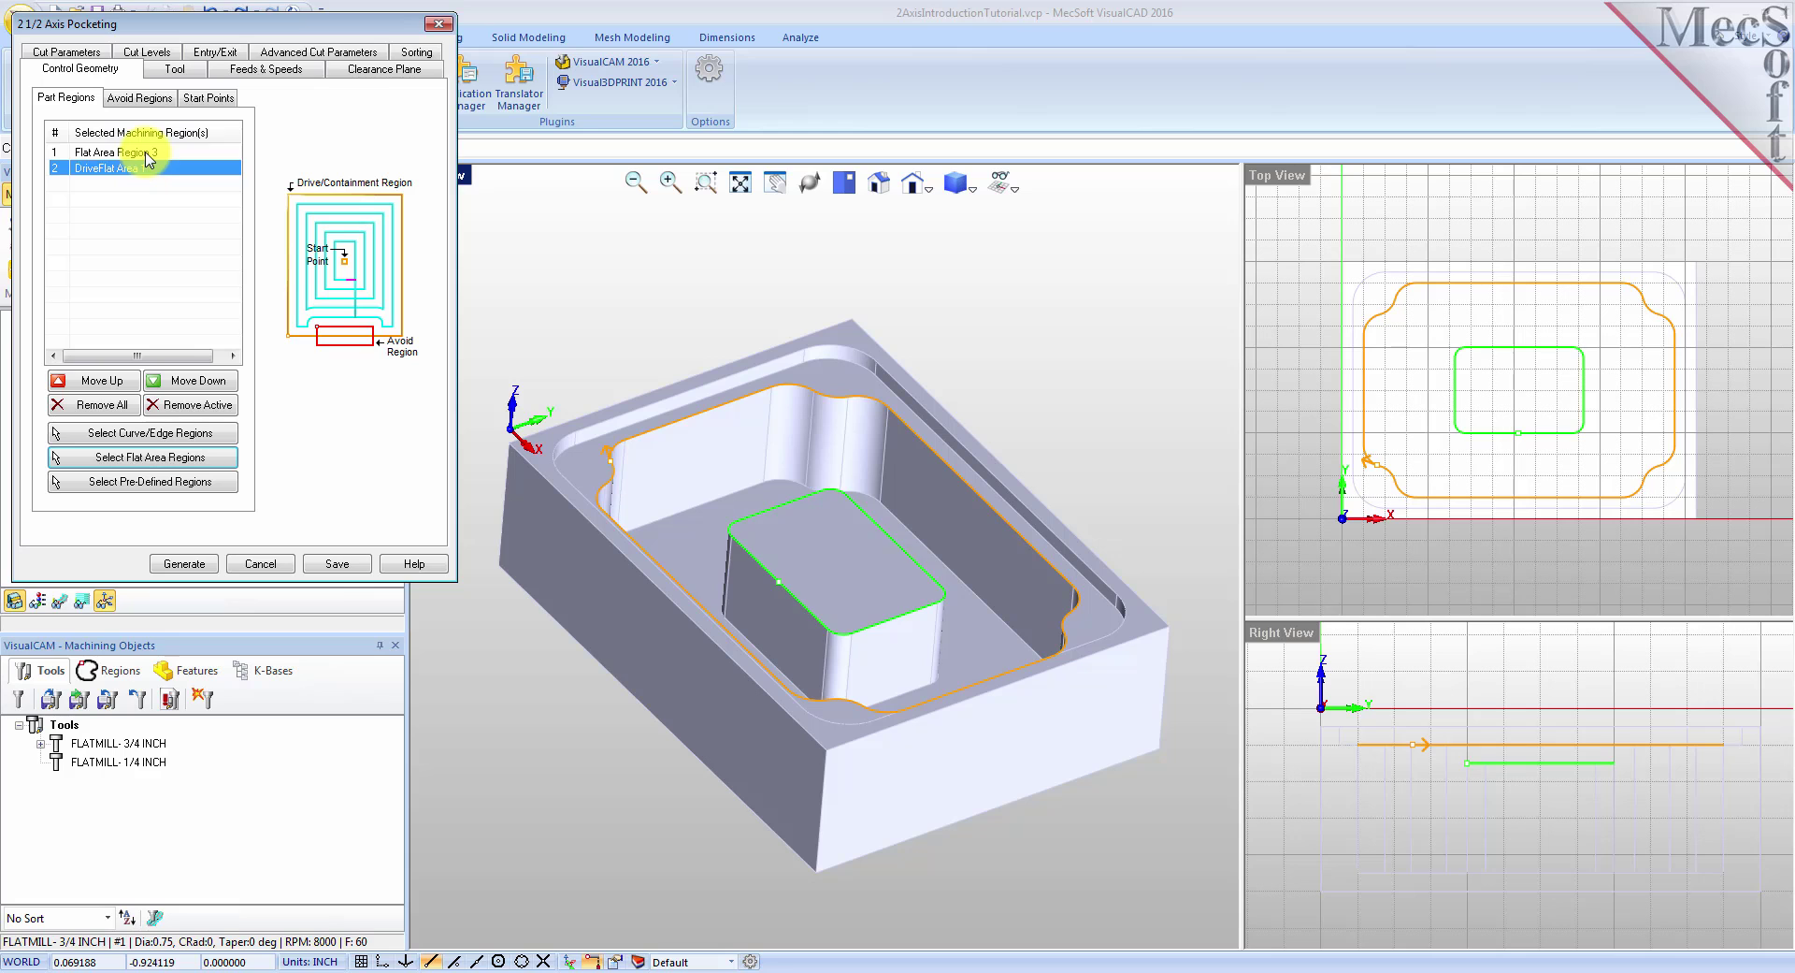
click(145, 154)
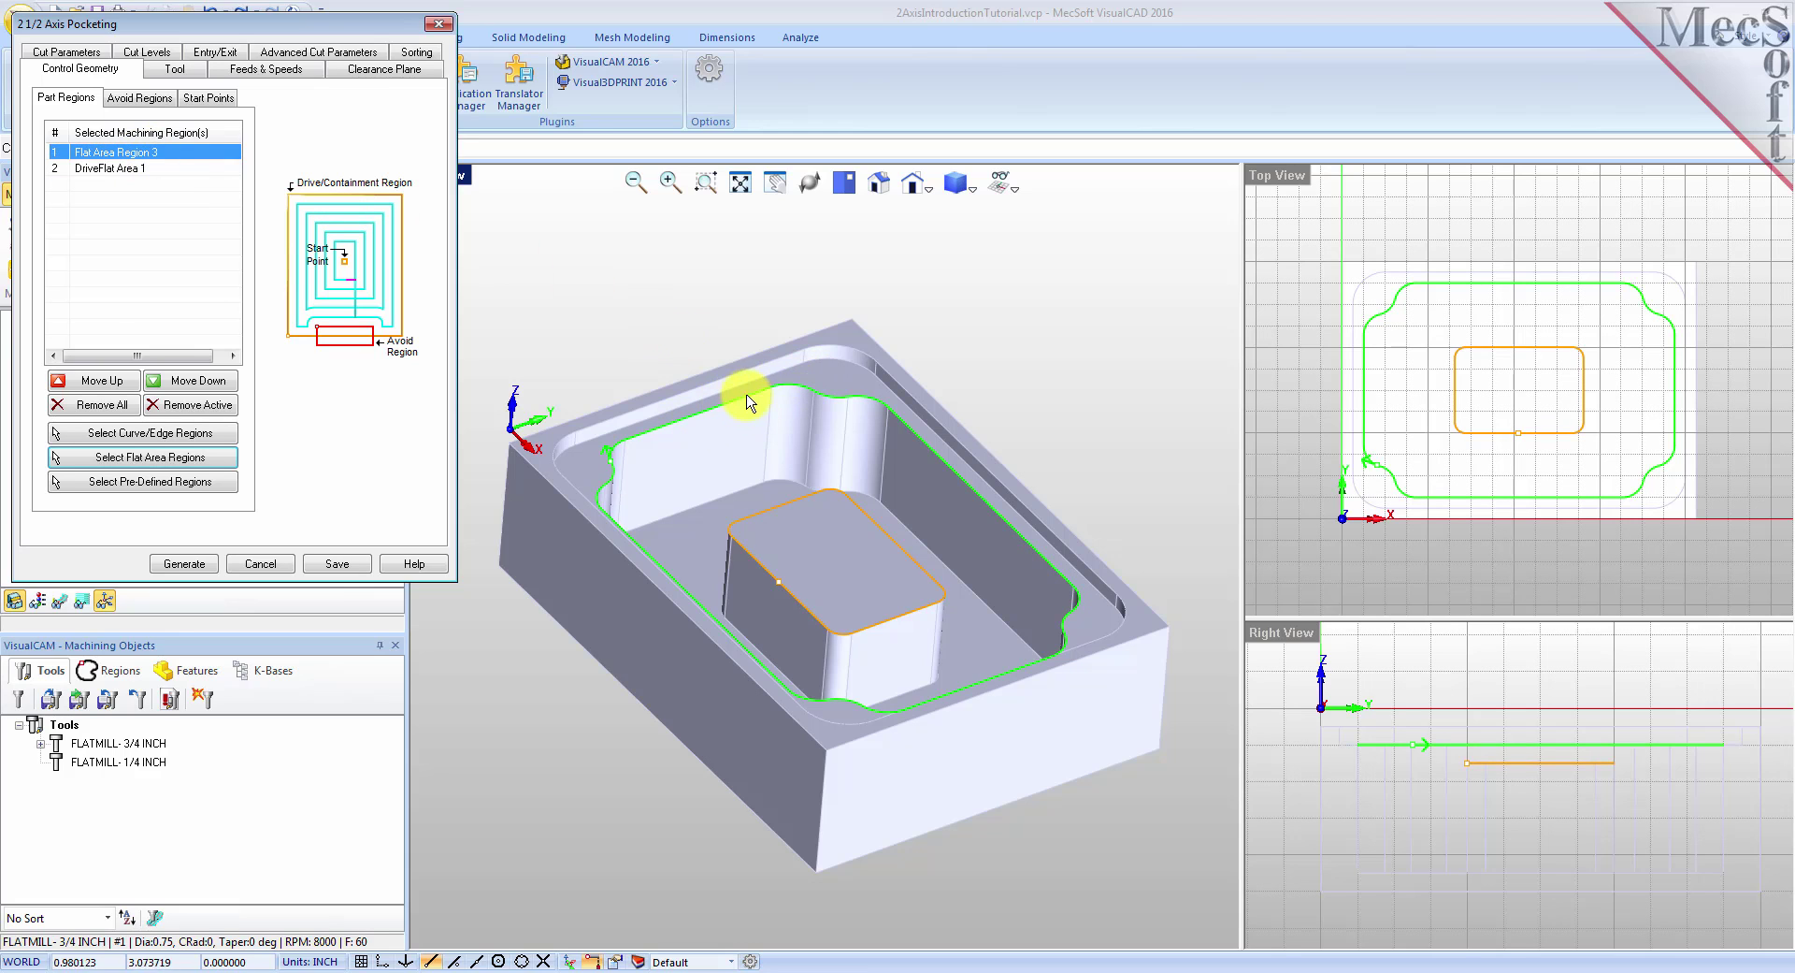
click(139, 169)
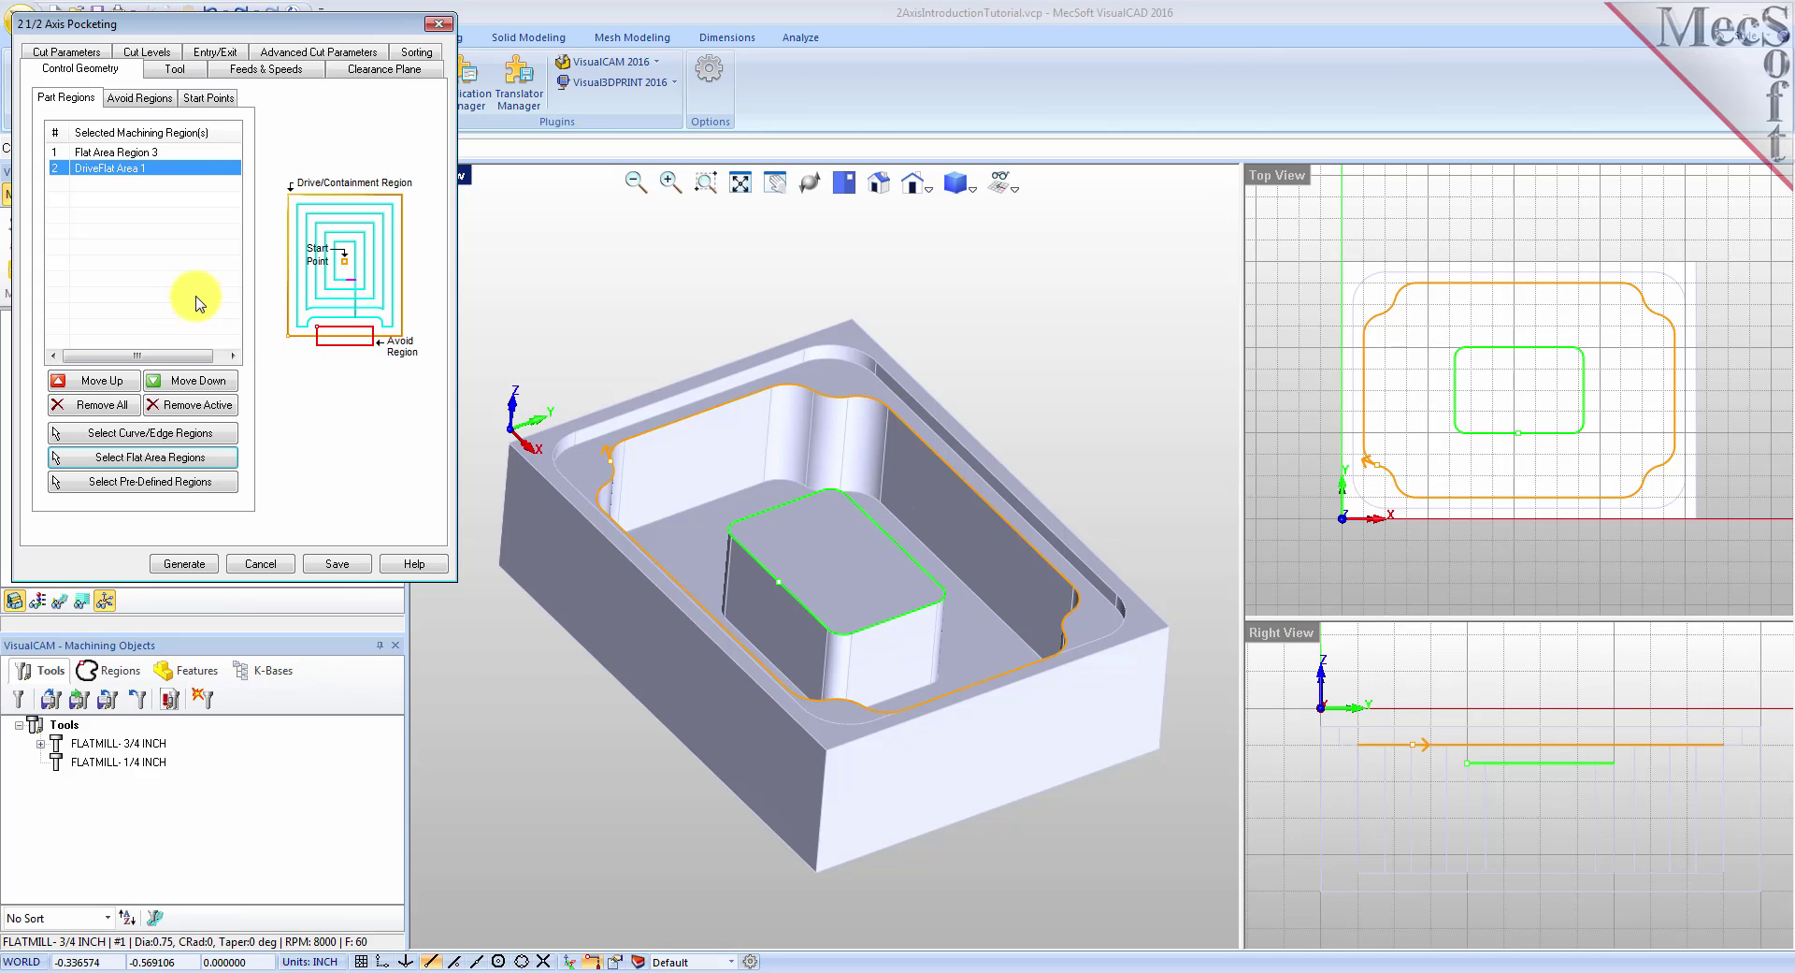
Step: Check that the copied pocketing operation uses the FLATMILL- 3/4 INCH tool and a stock allowance of 0.025
click(178, 70)
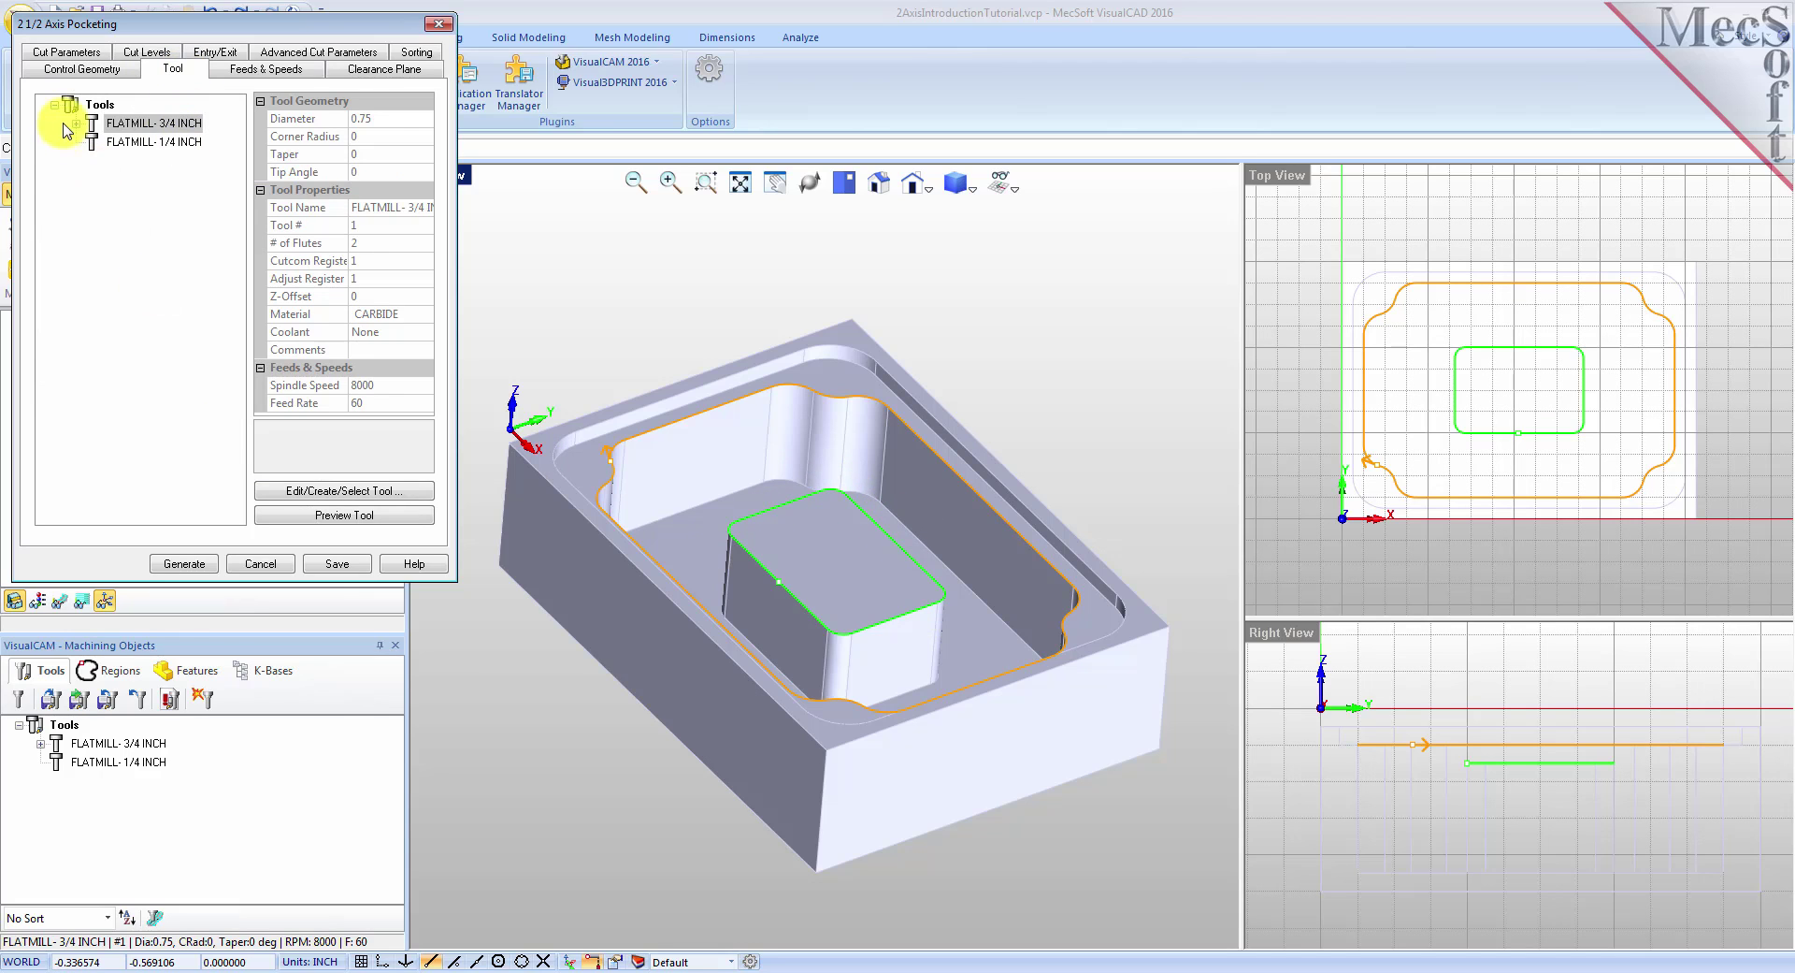
click(94, 126)
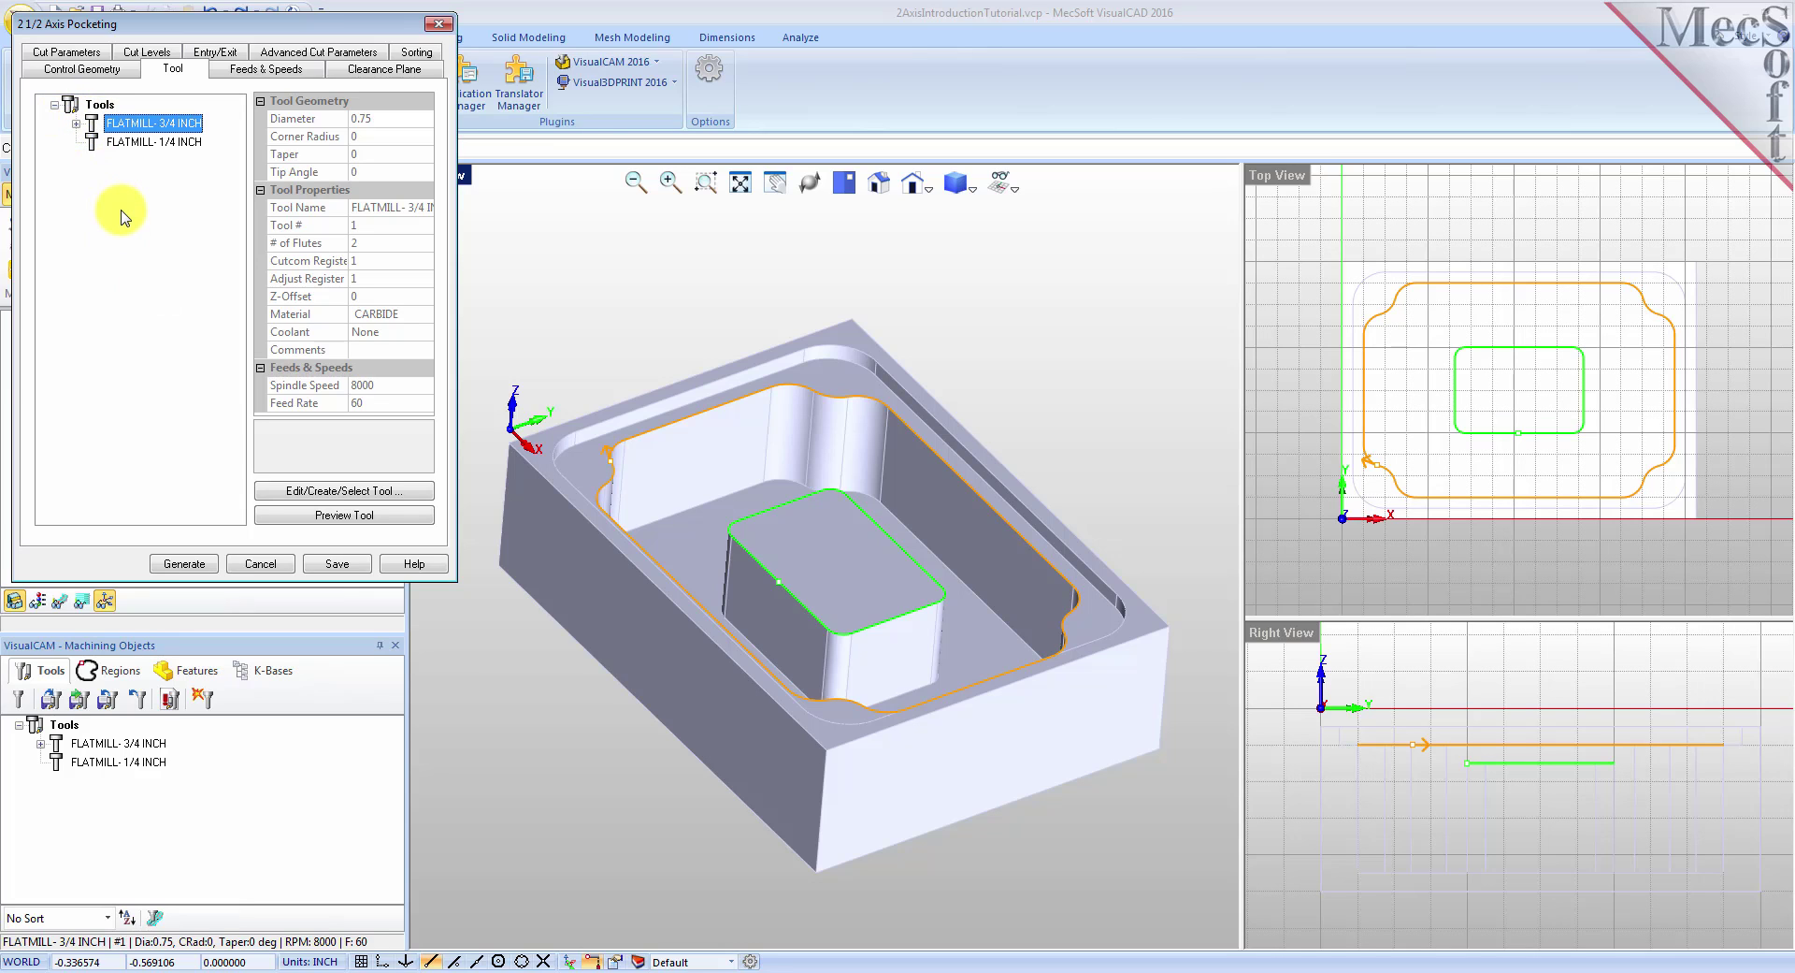
click(73, 54)
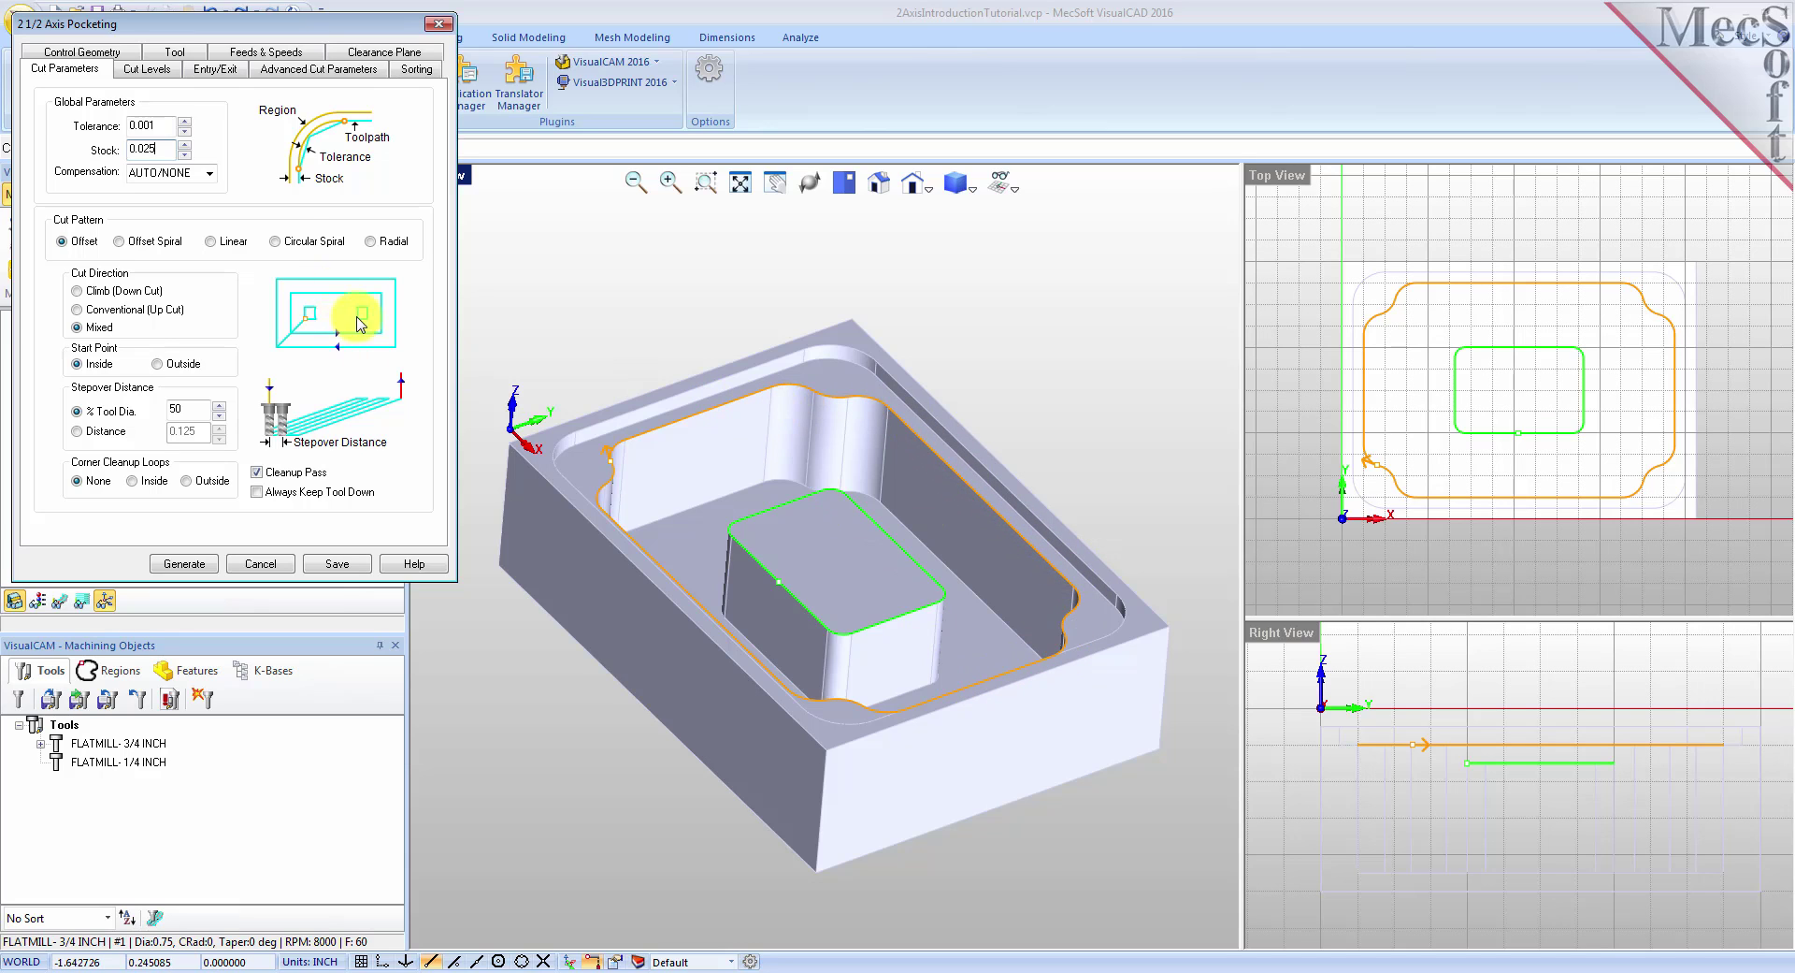
drag(160, 148, 104, 150)
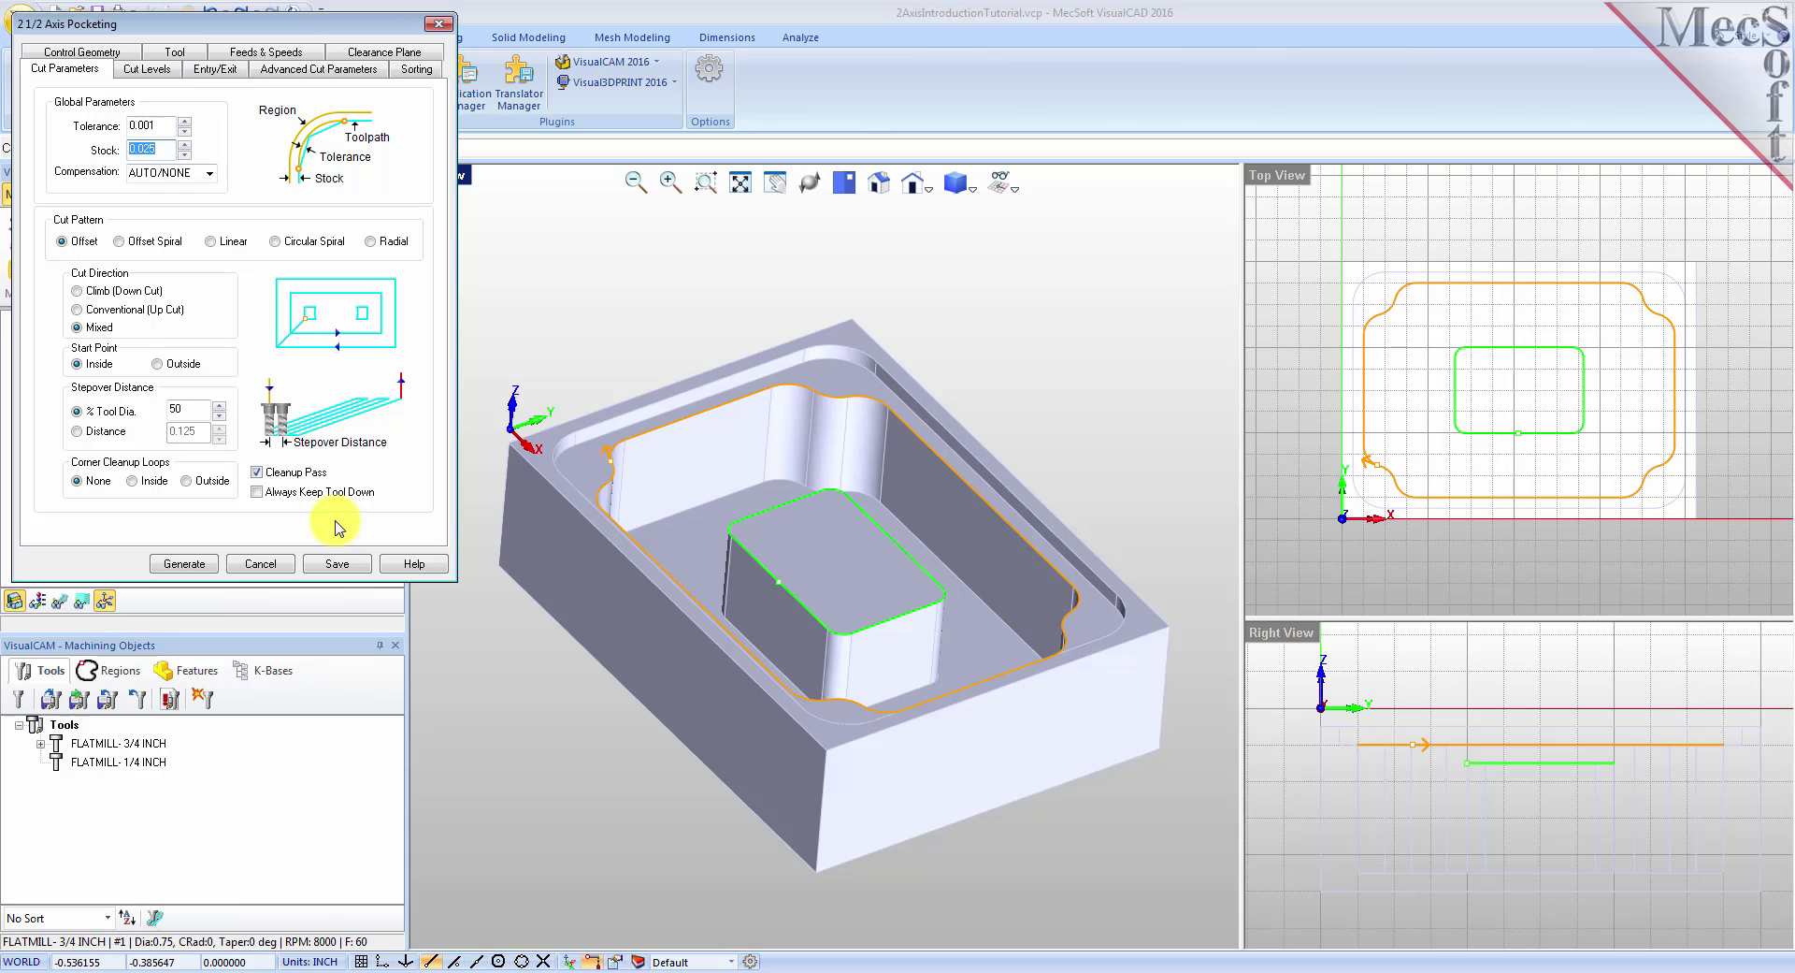
click(147, 71)
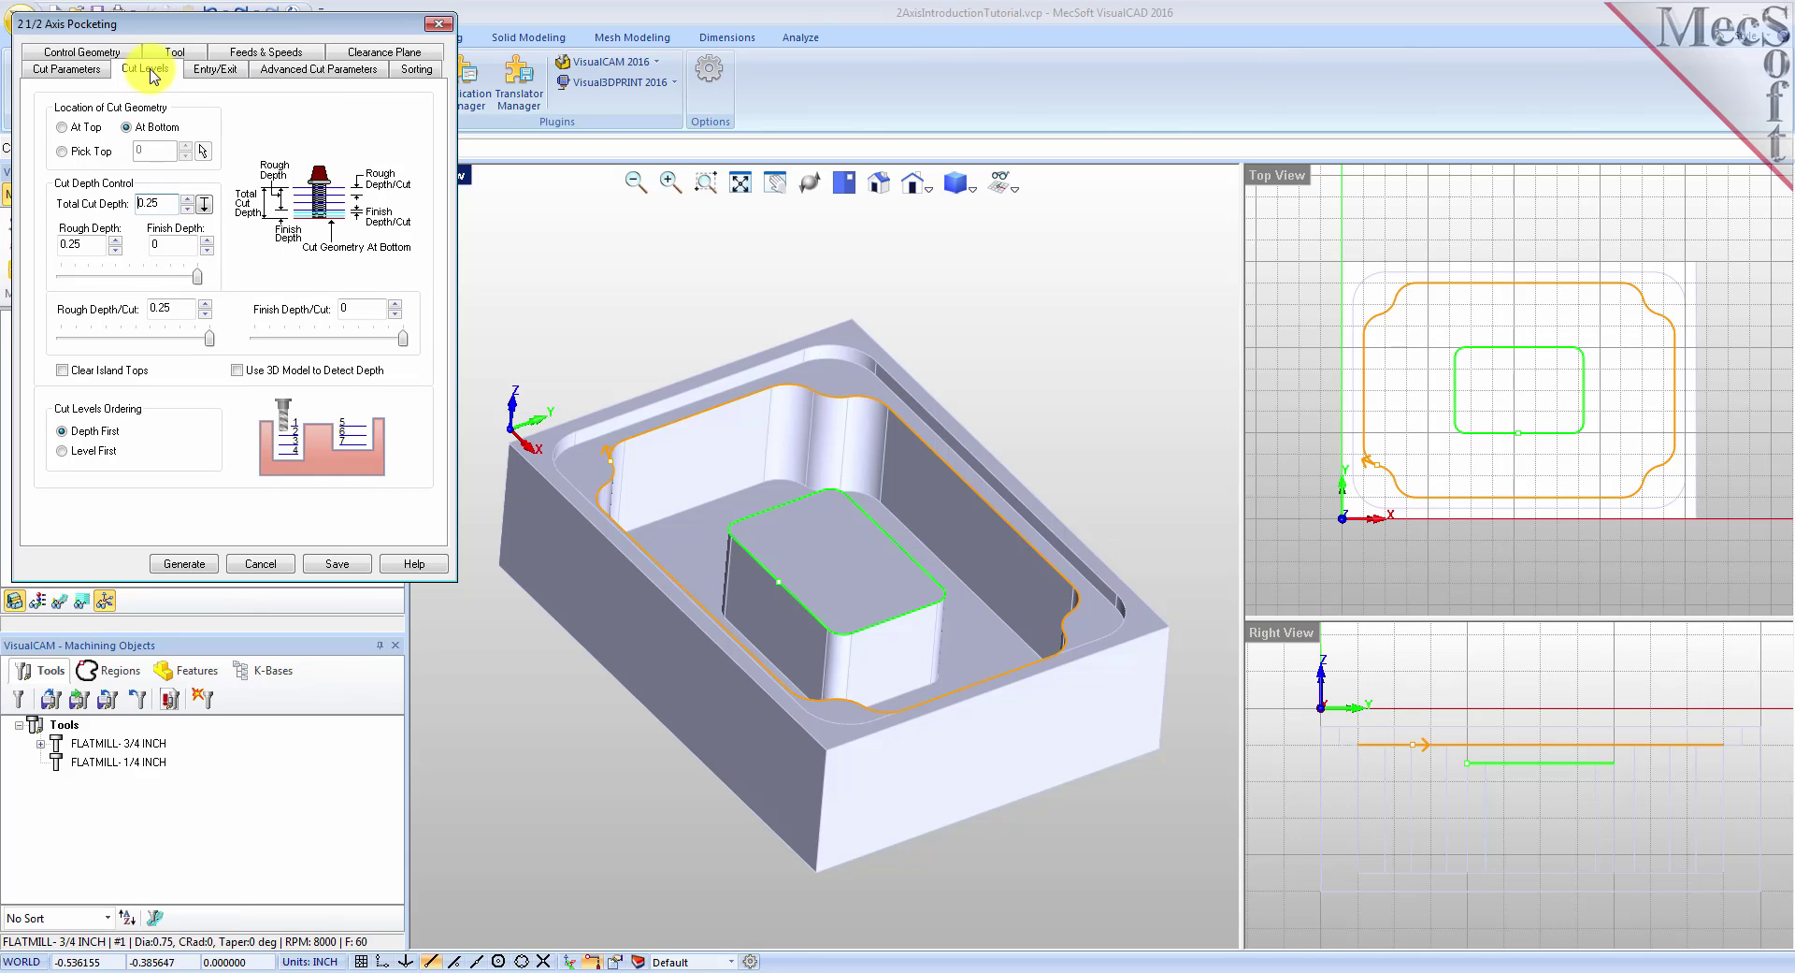
click(66, 69)
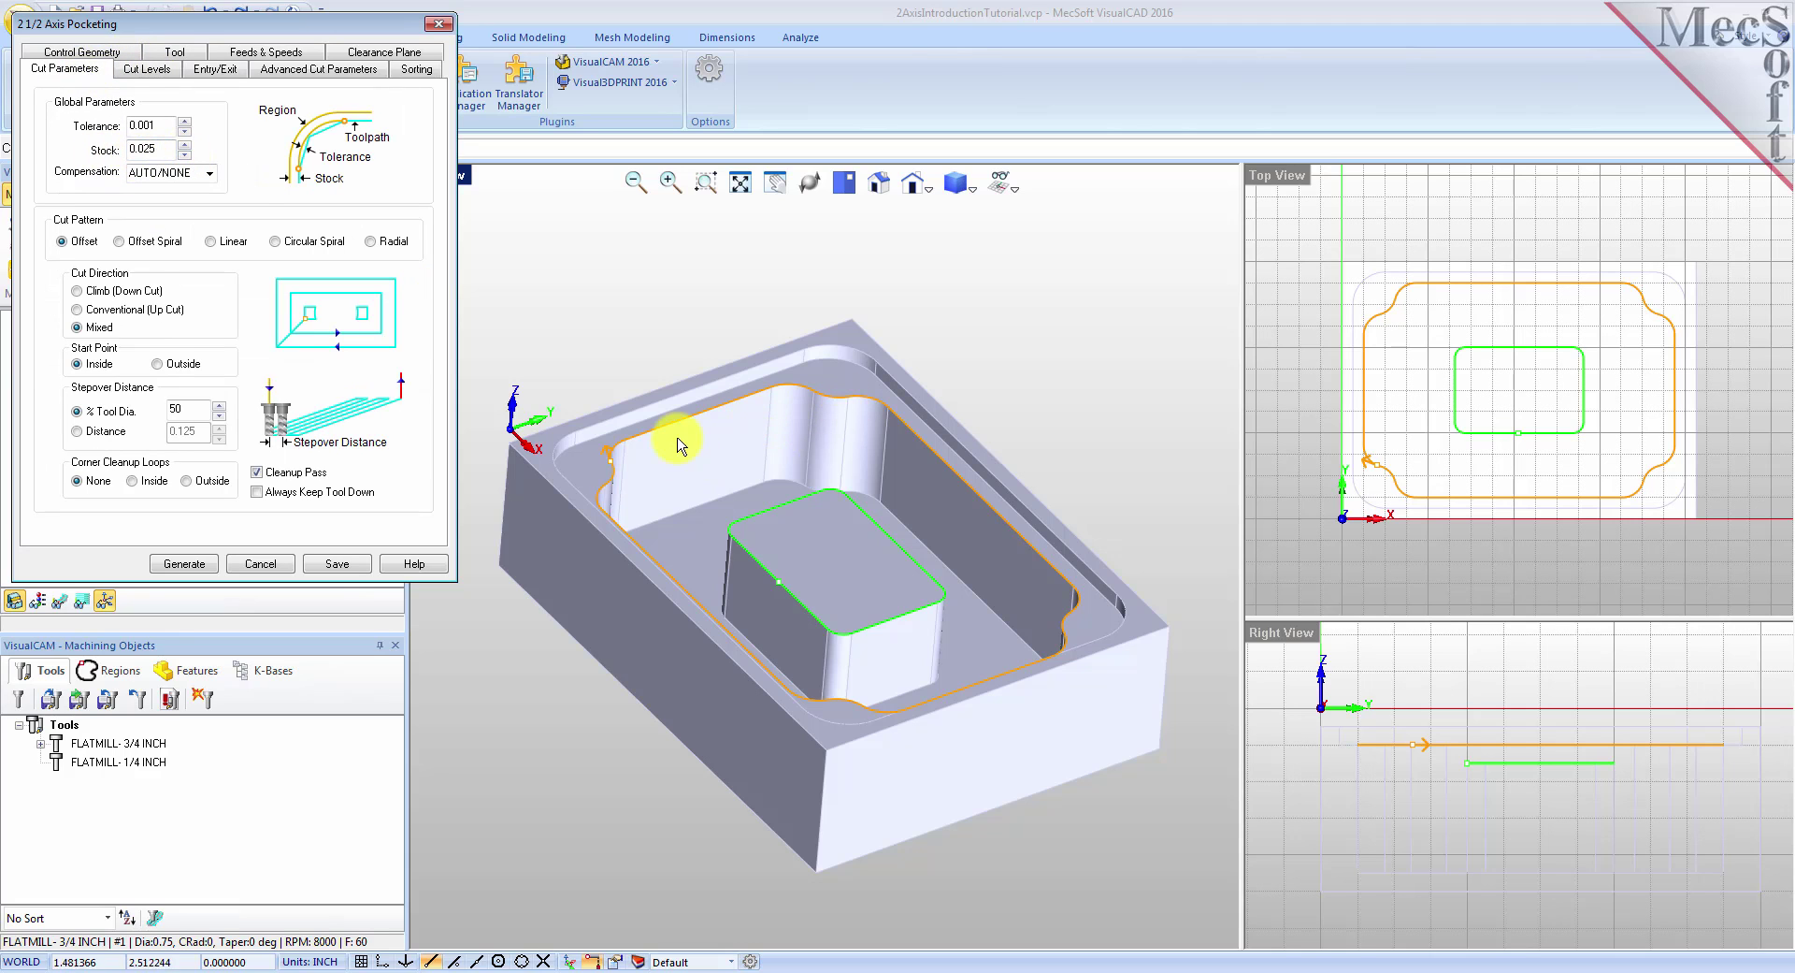
Step: Locate the cut geometry at top and set the total cut depth to 1.75 by picking the pocket's upper edge and its floor
click(148, 69)
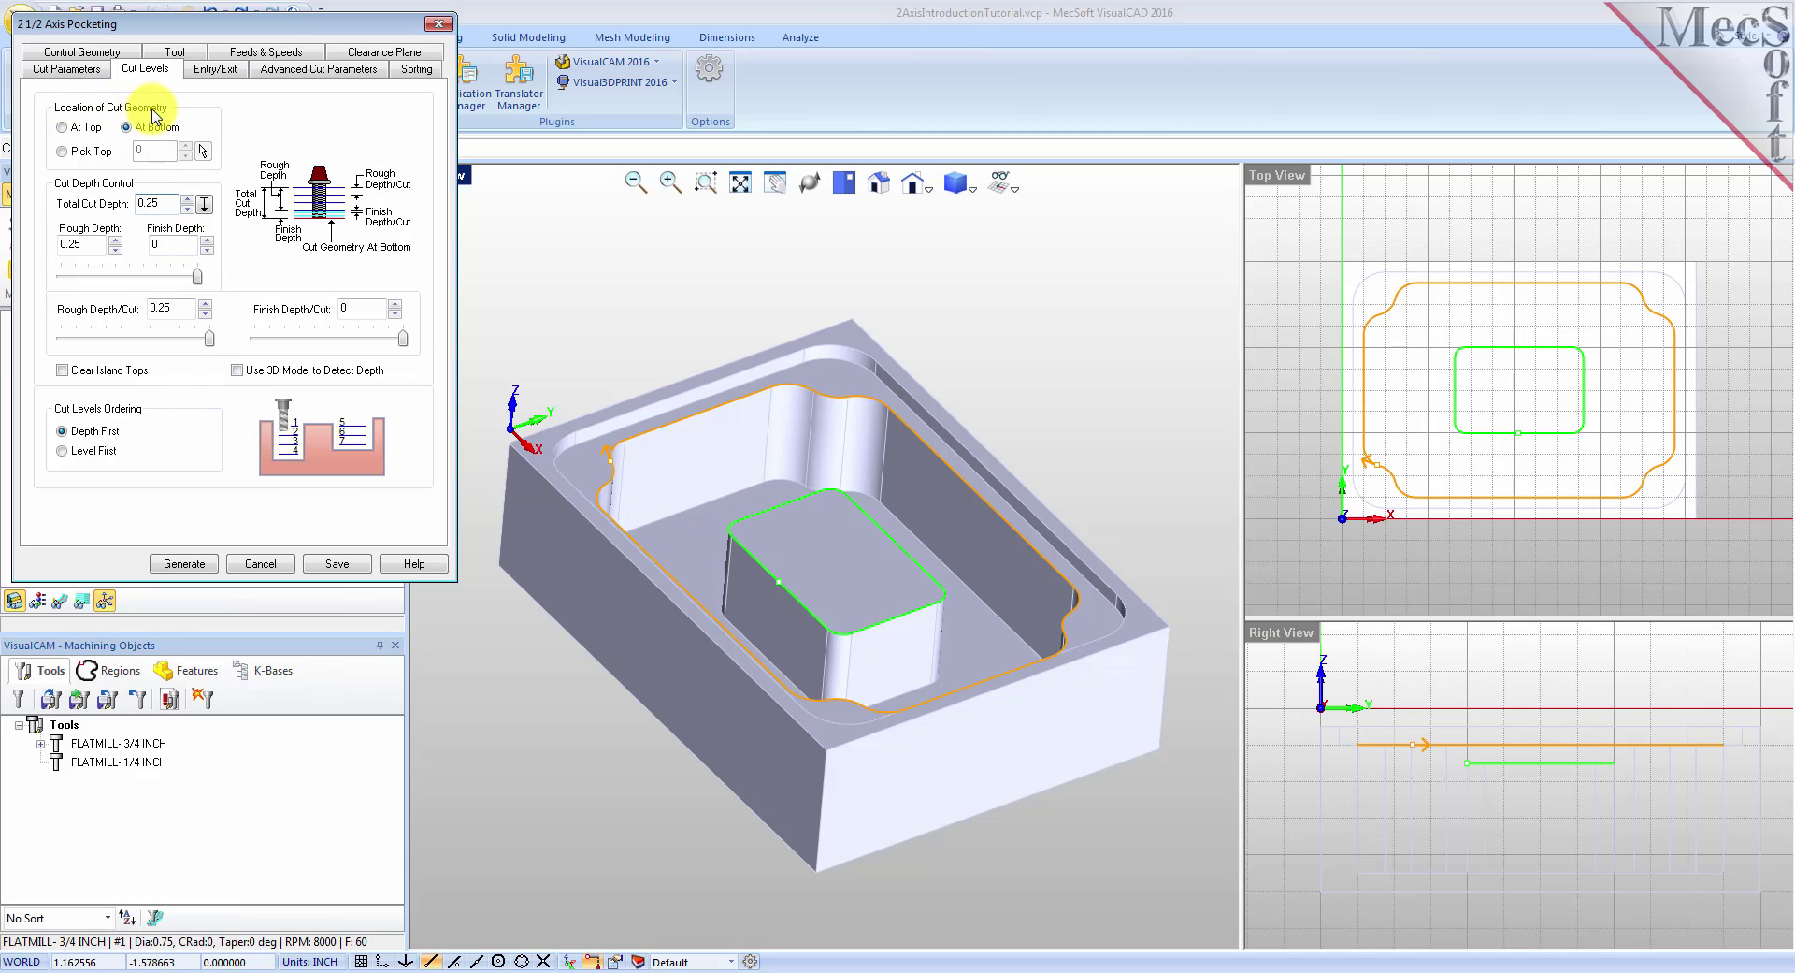
click(79, 127)
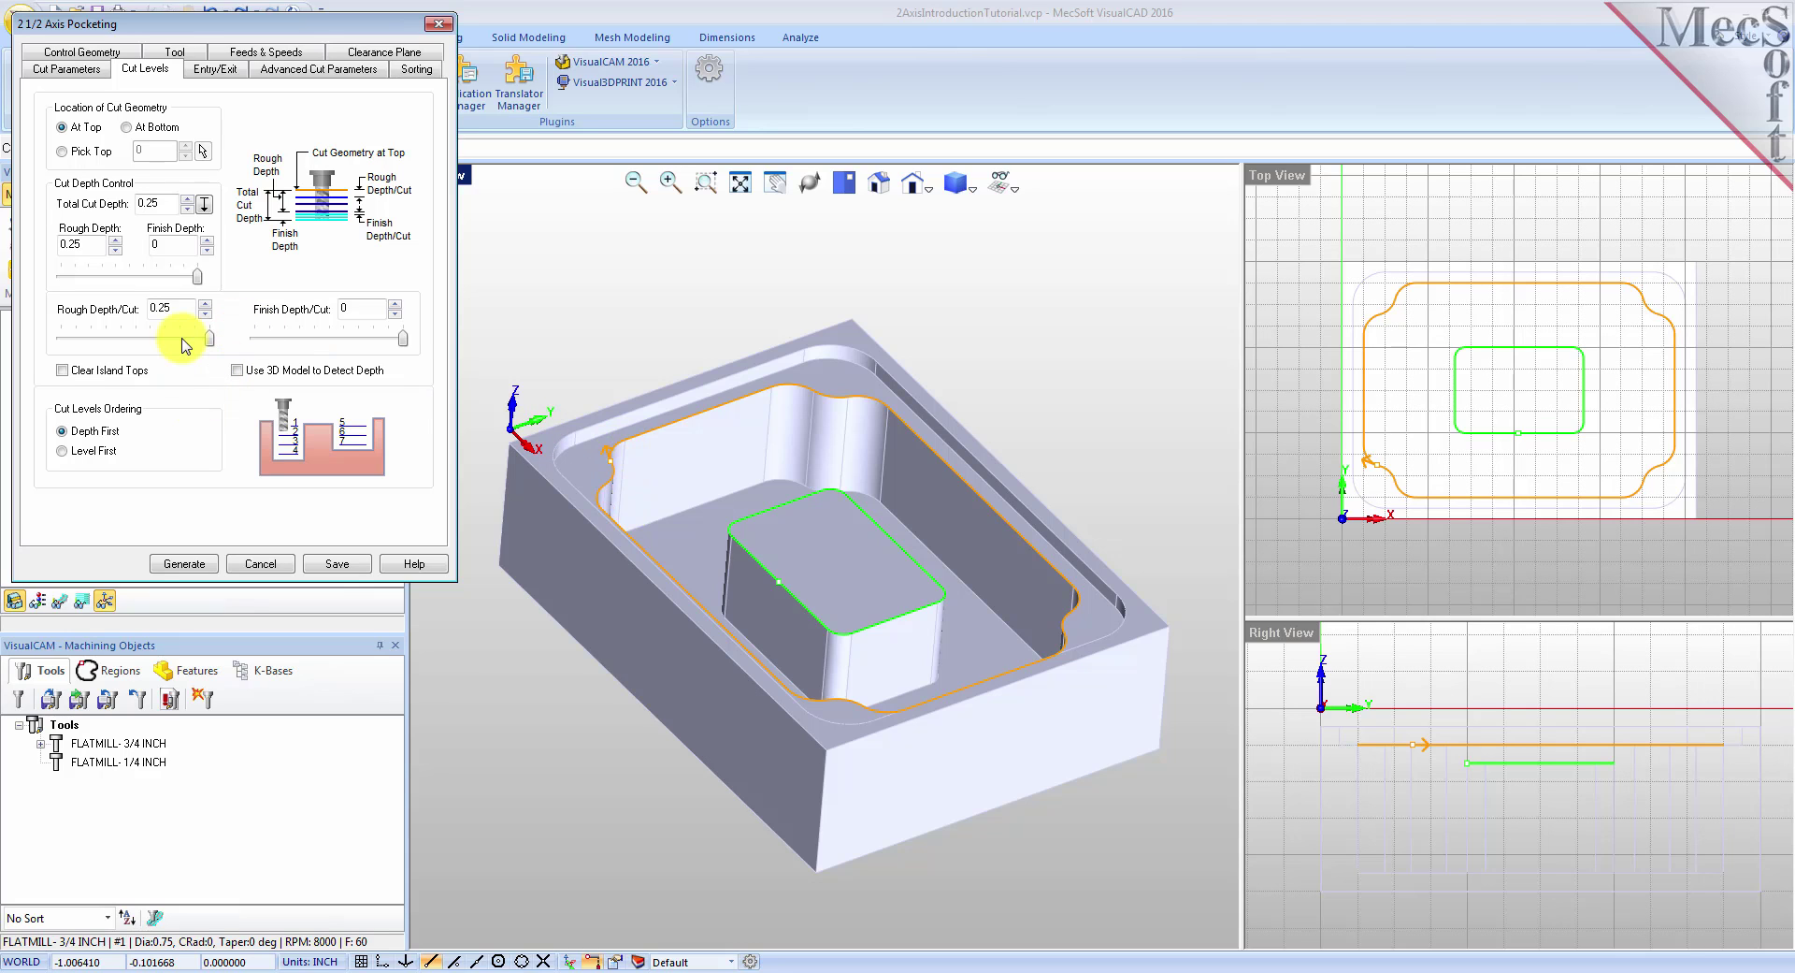
click(205, 205)
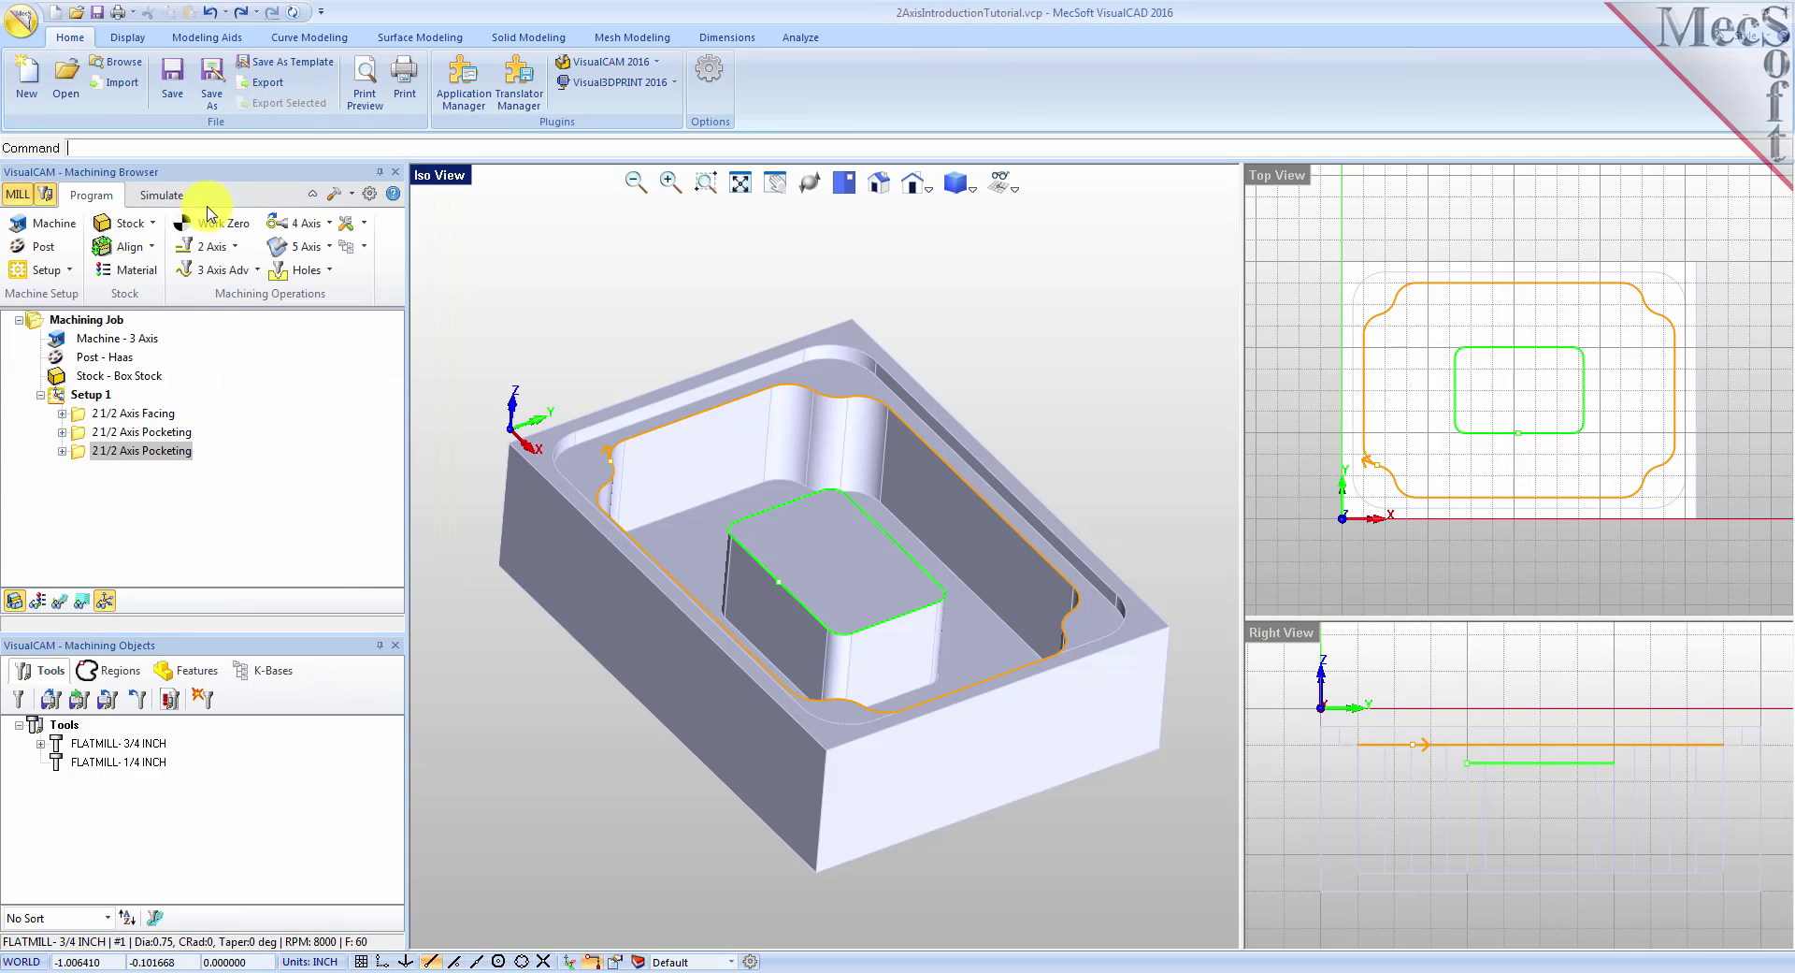
click(770, 385)
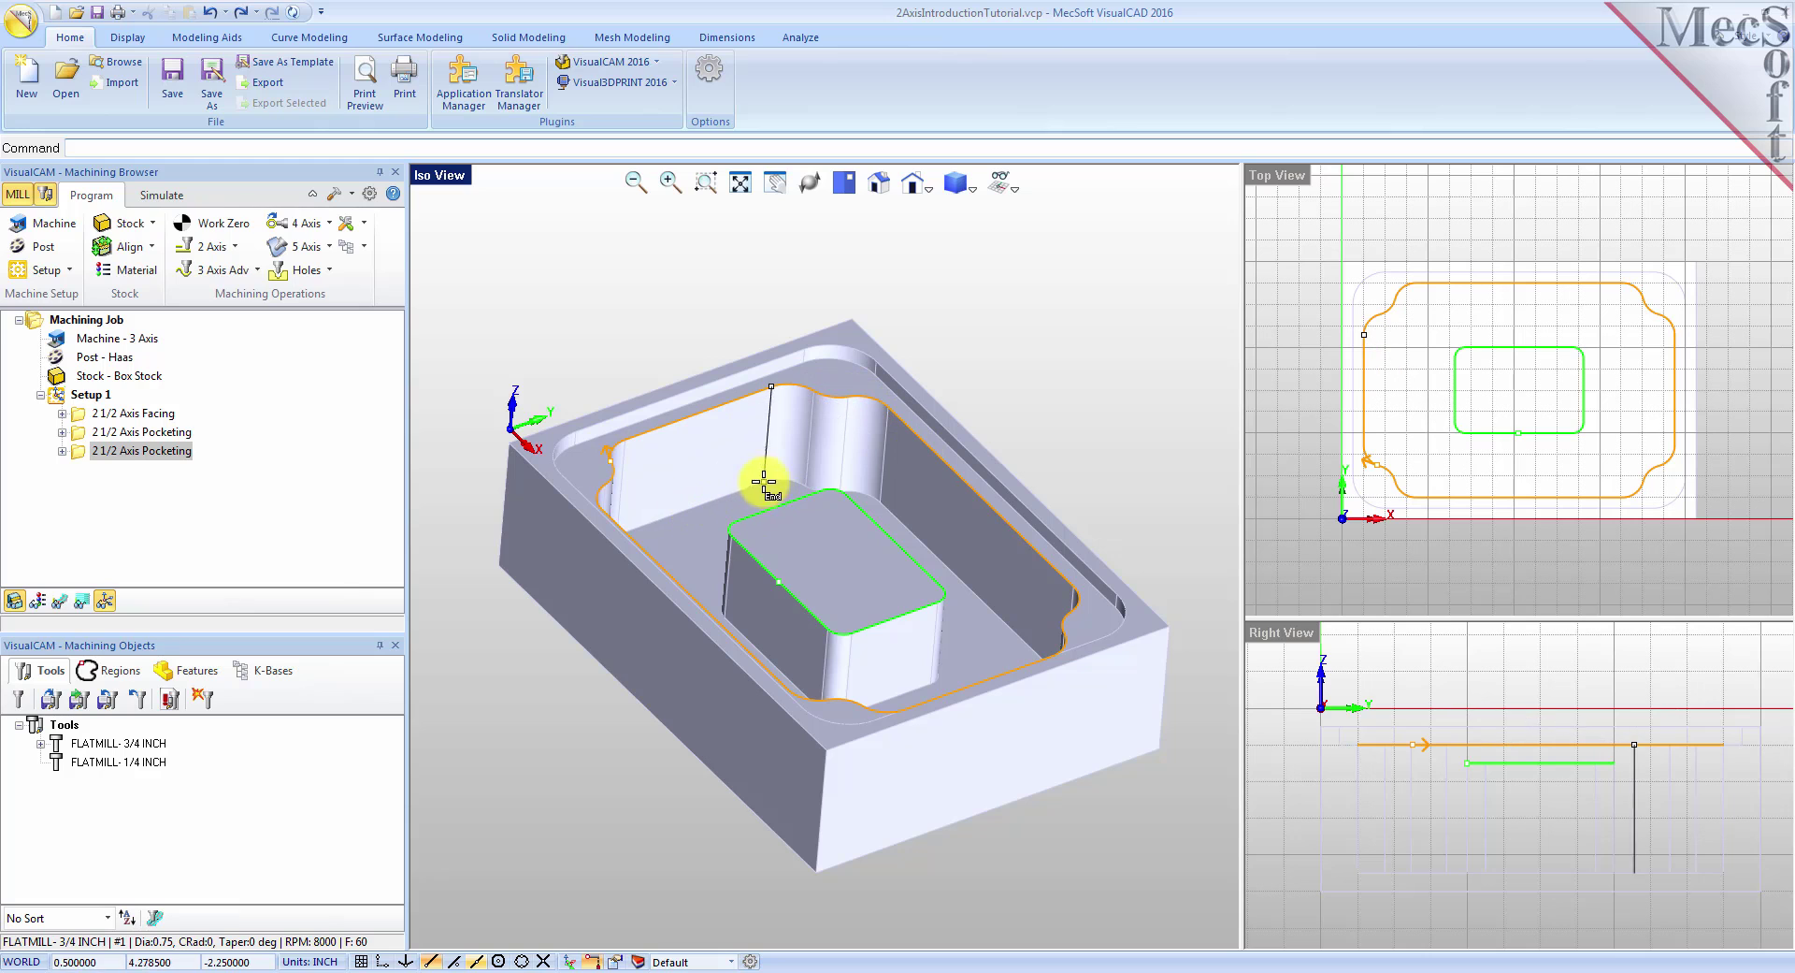
click(880, 499)
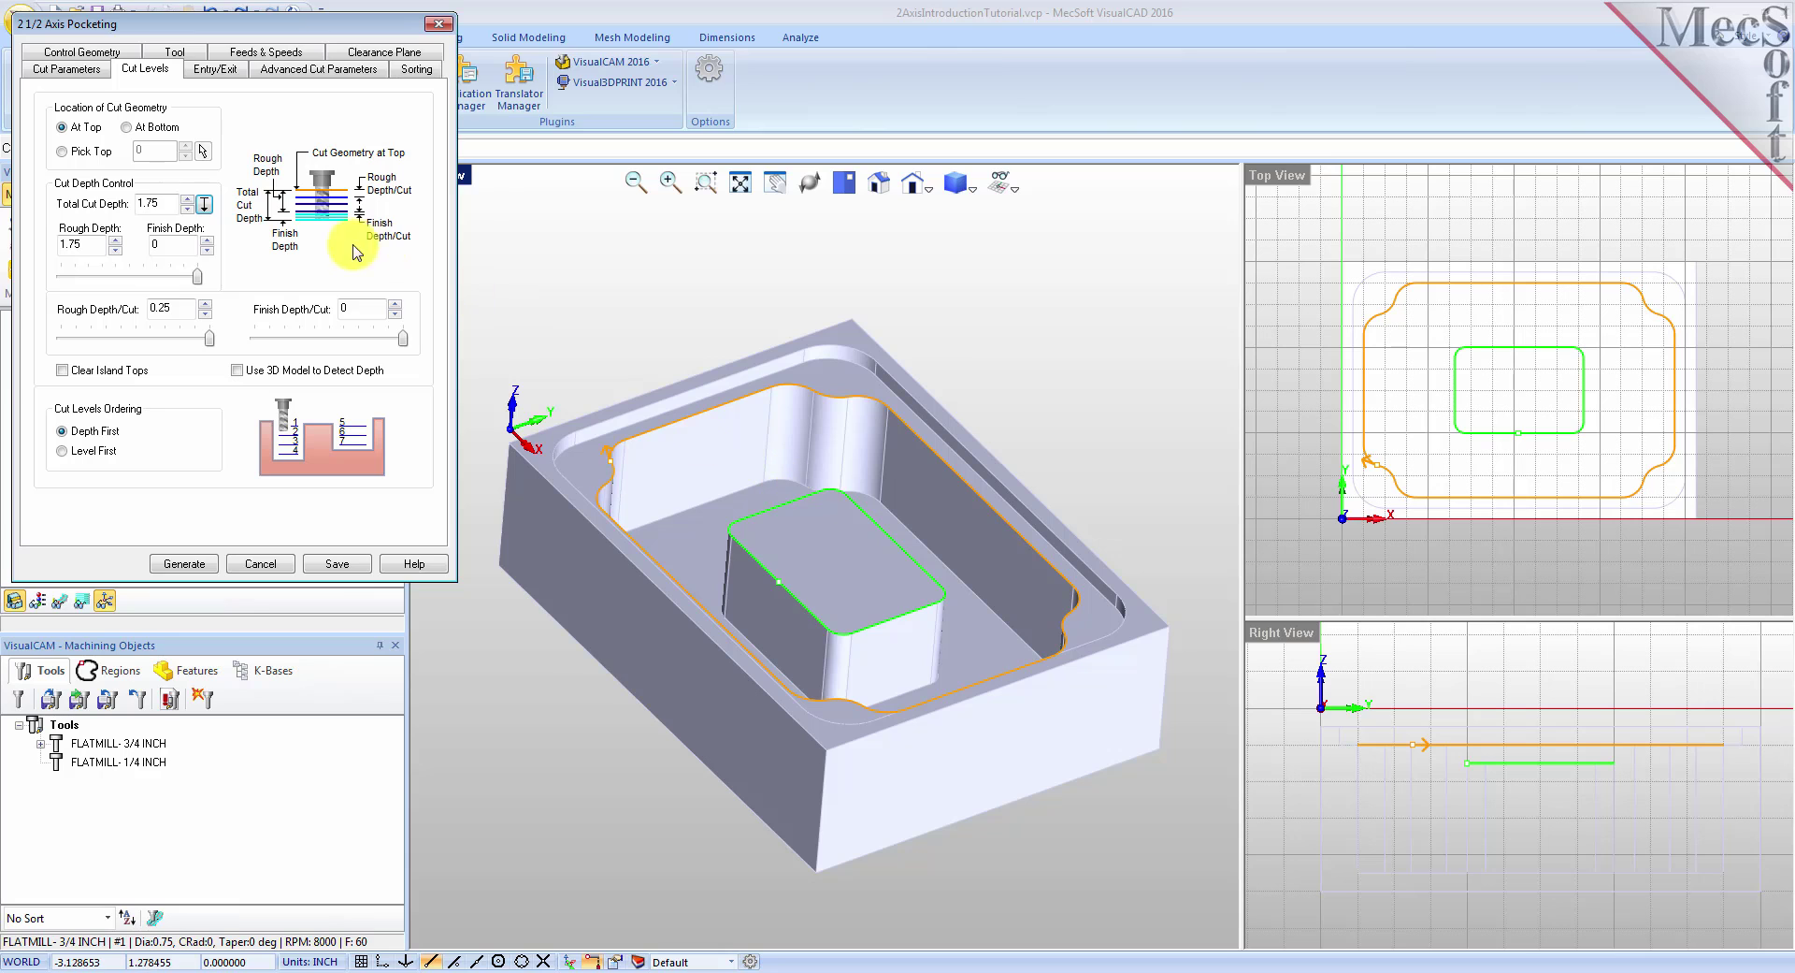
drag(173, 204, 118, 206)
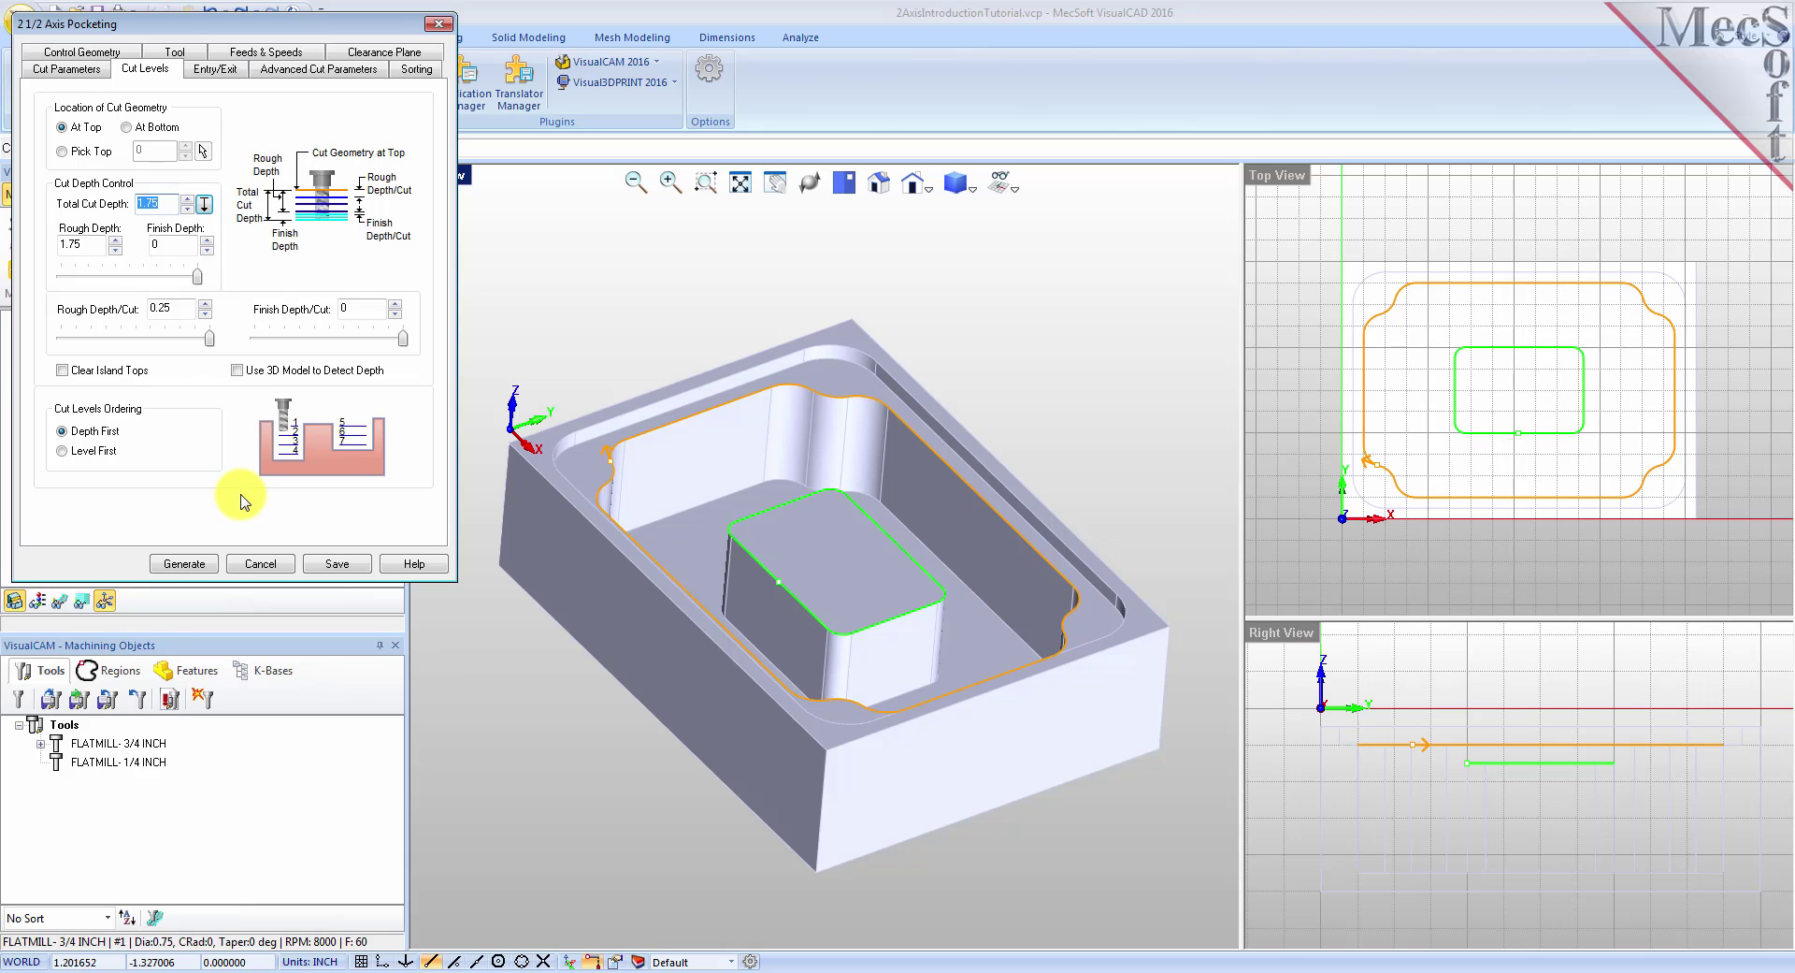
Step: Enable Clear Island Tops with a rough depth per cut of 0.25 and zero finish depth, and generate the pocketing toolpath
click(184, 307)
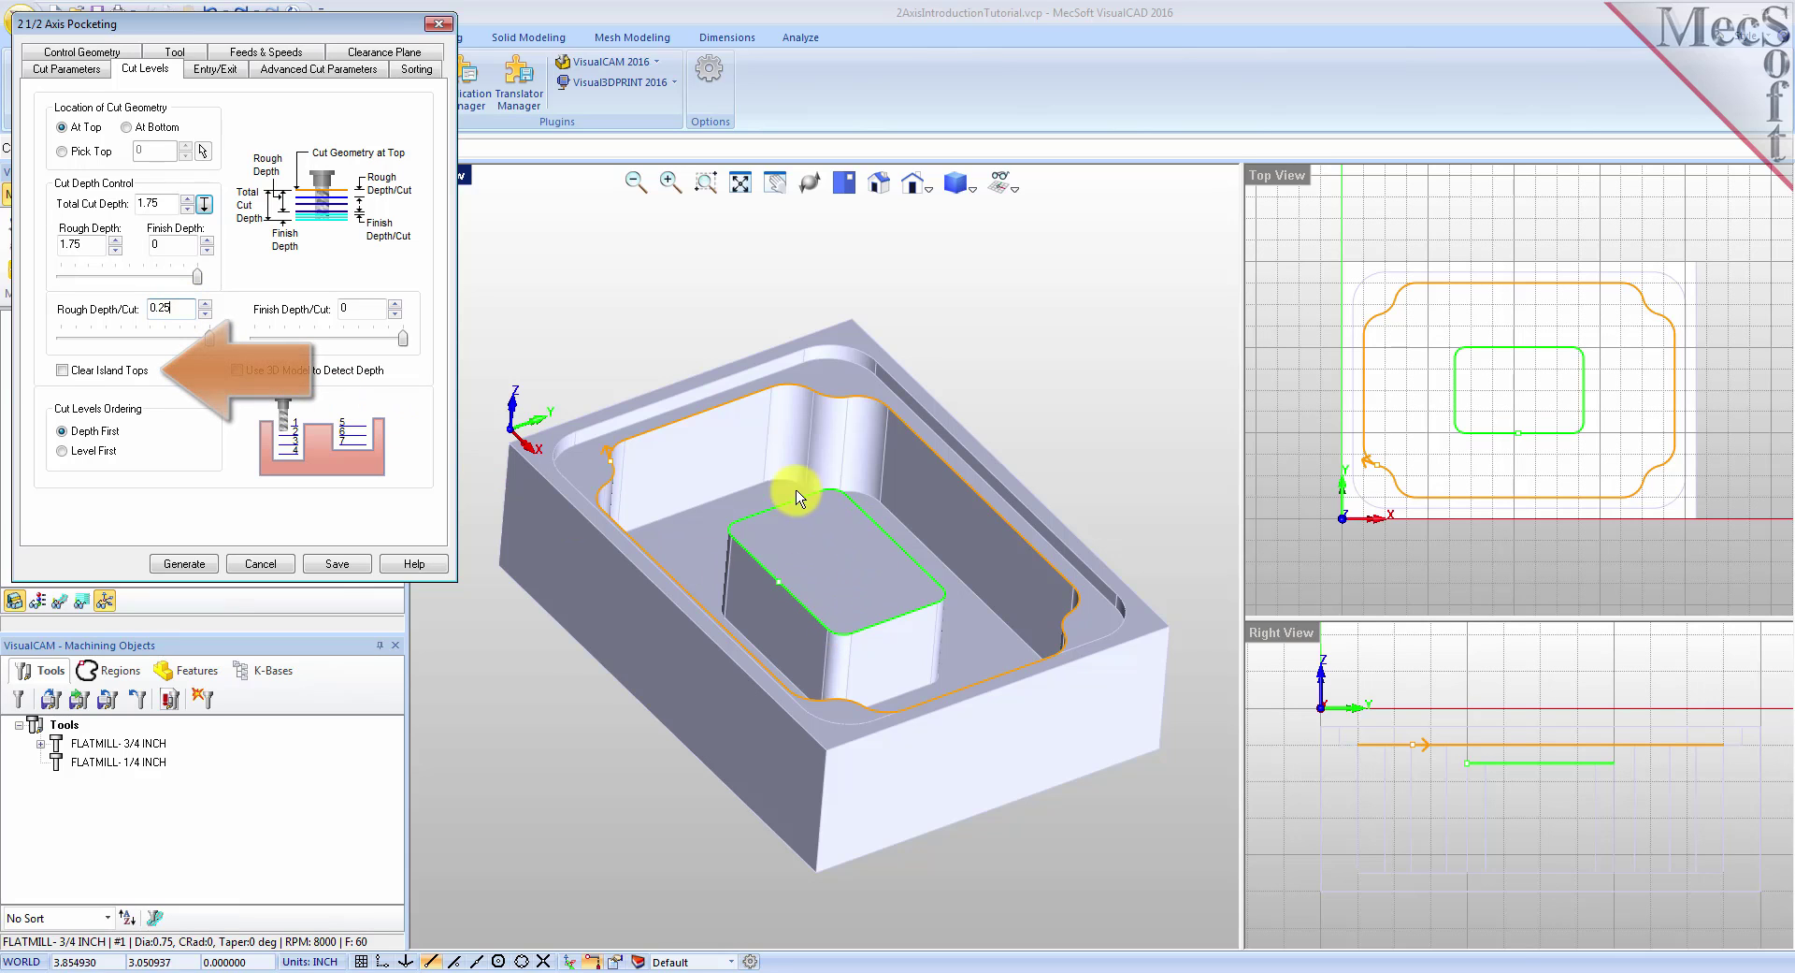
click(61, 370)
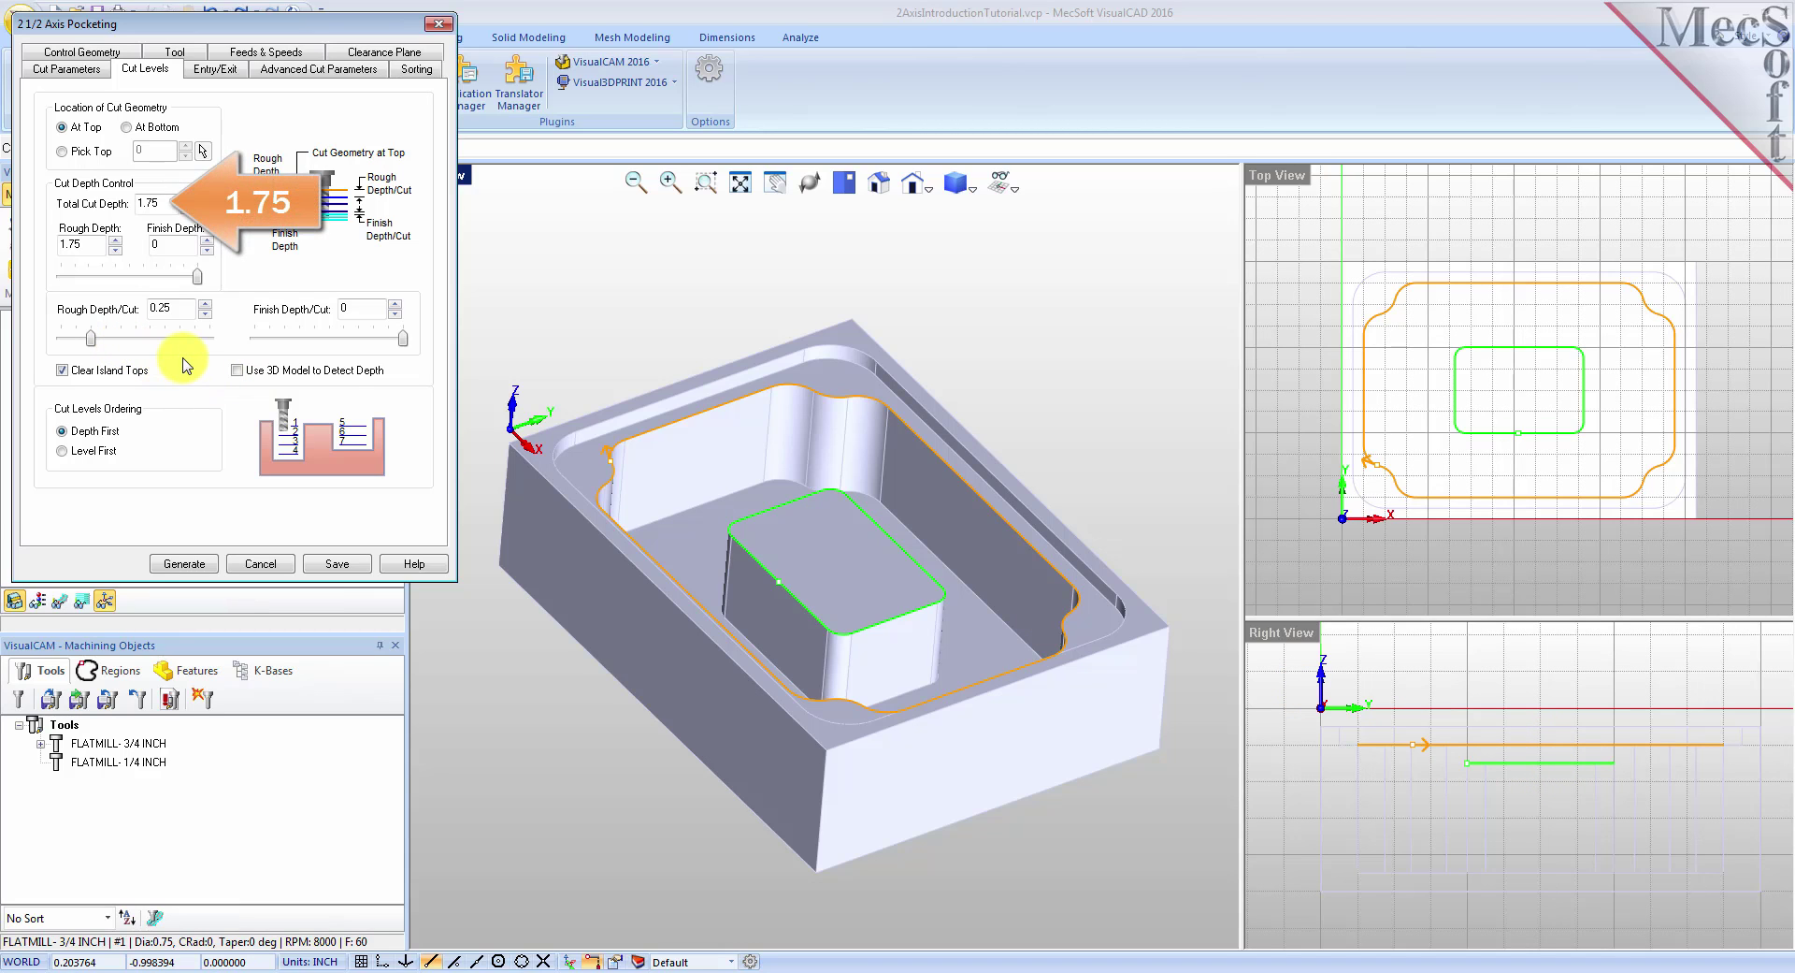
double_click(124, 204)
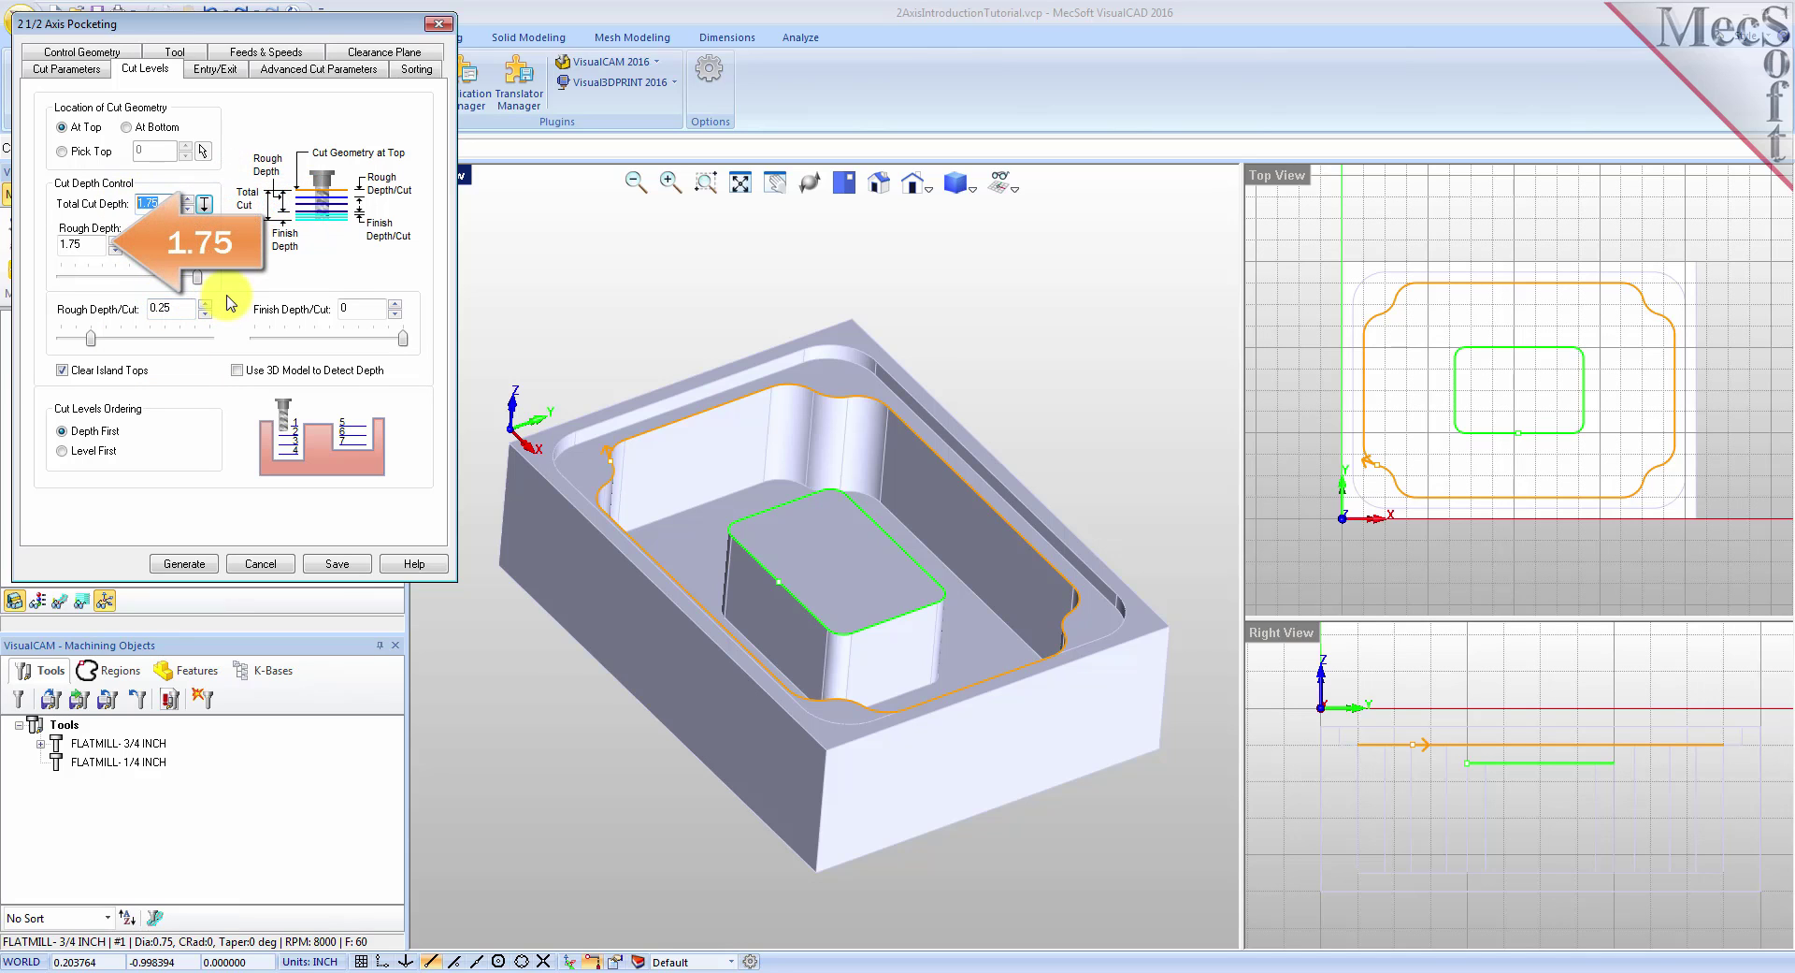
double_click(88, 245)
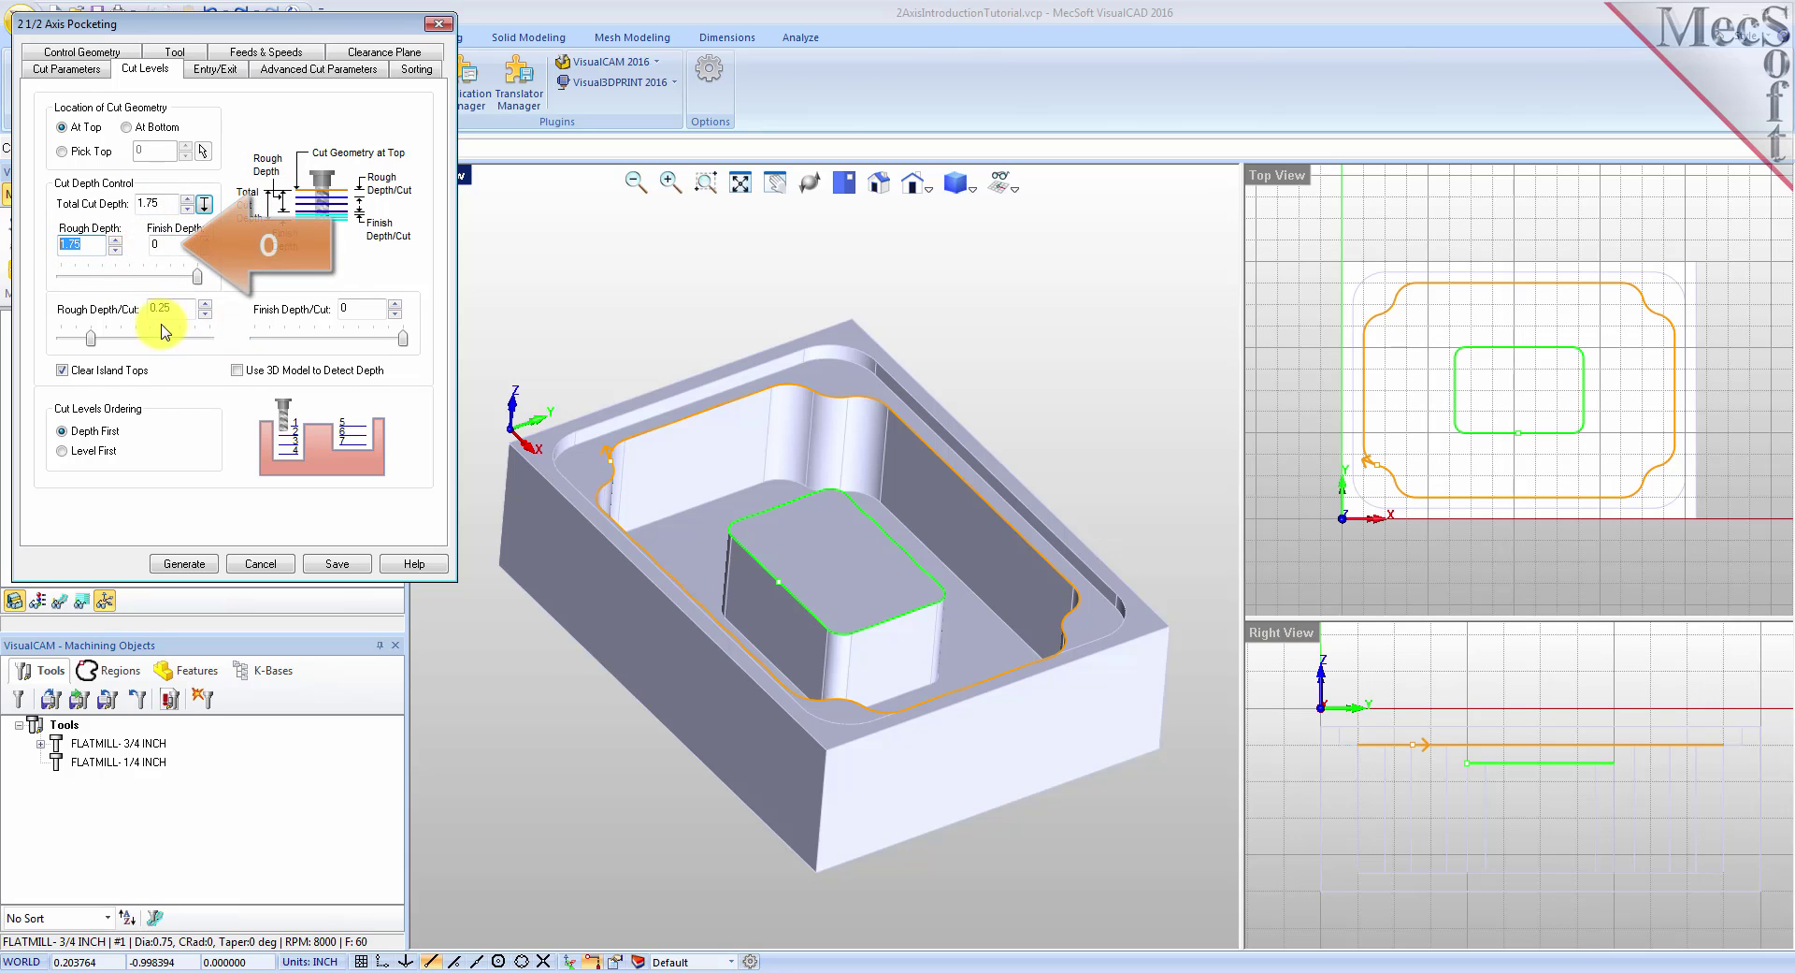
click(169, 243)
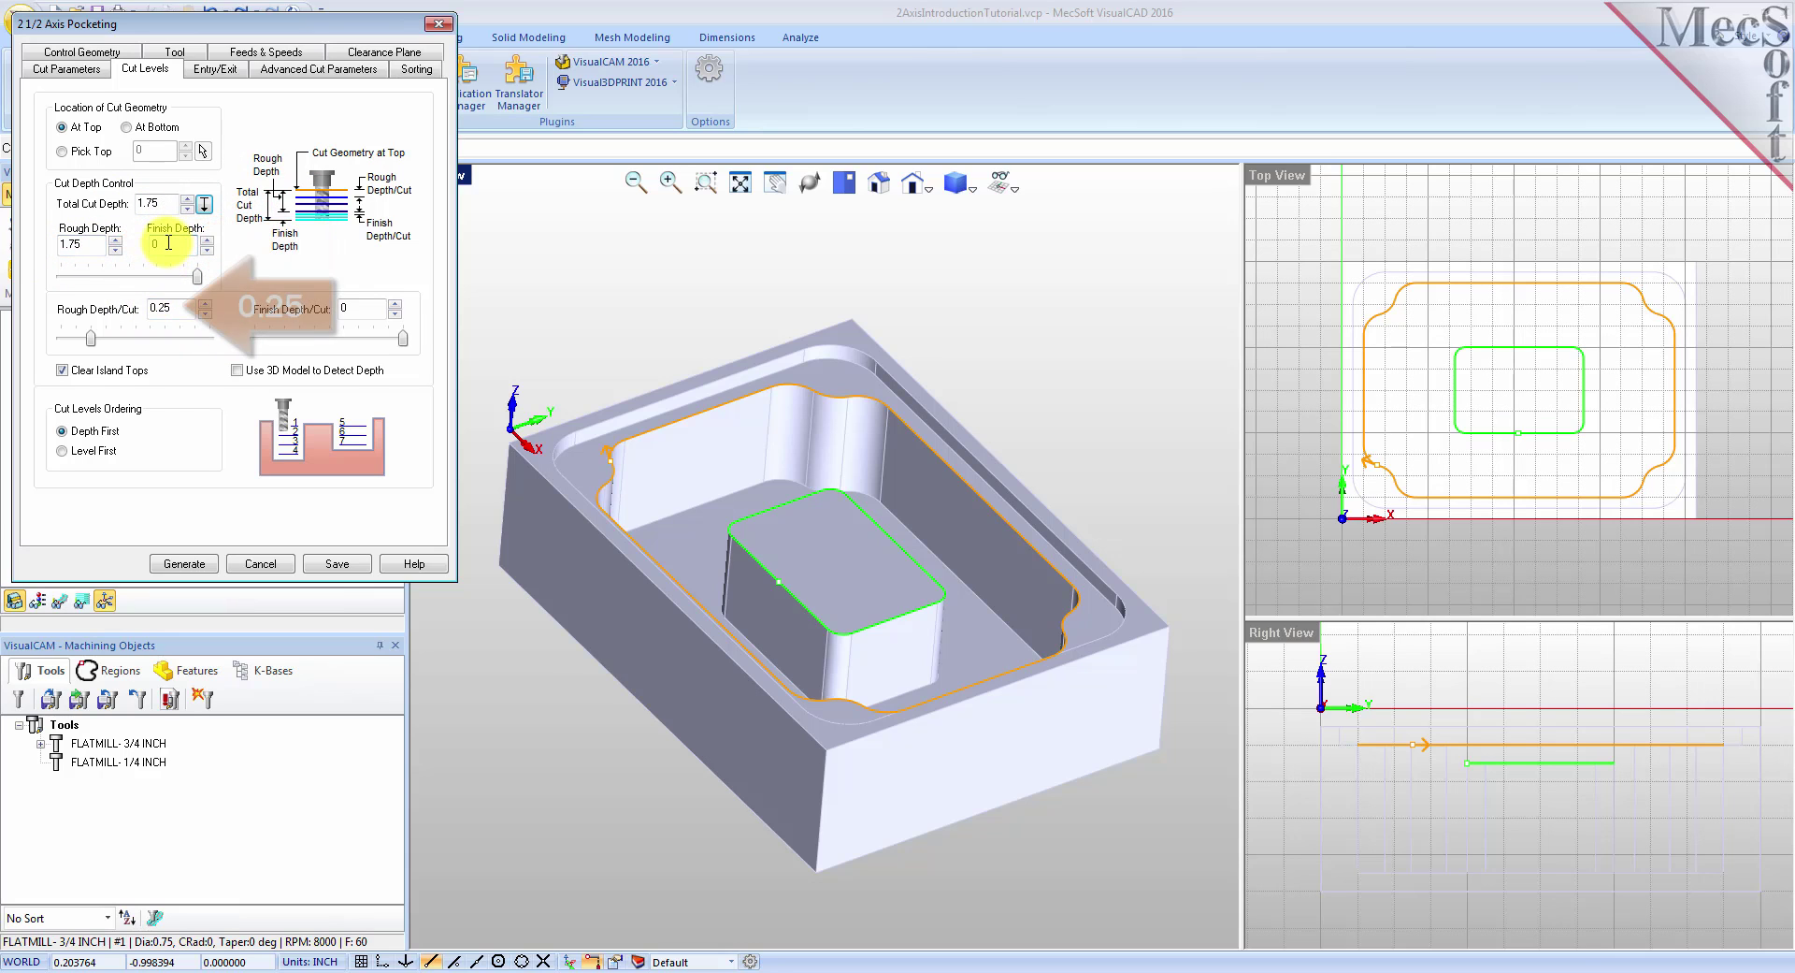
double_click(161, 306)
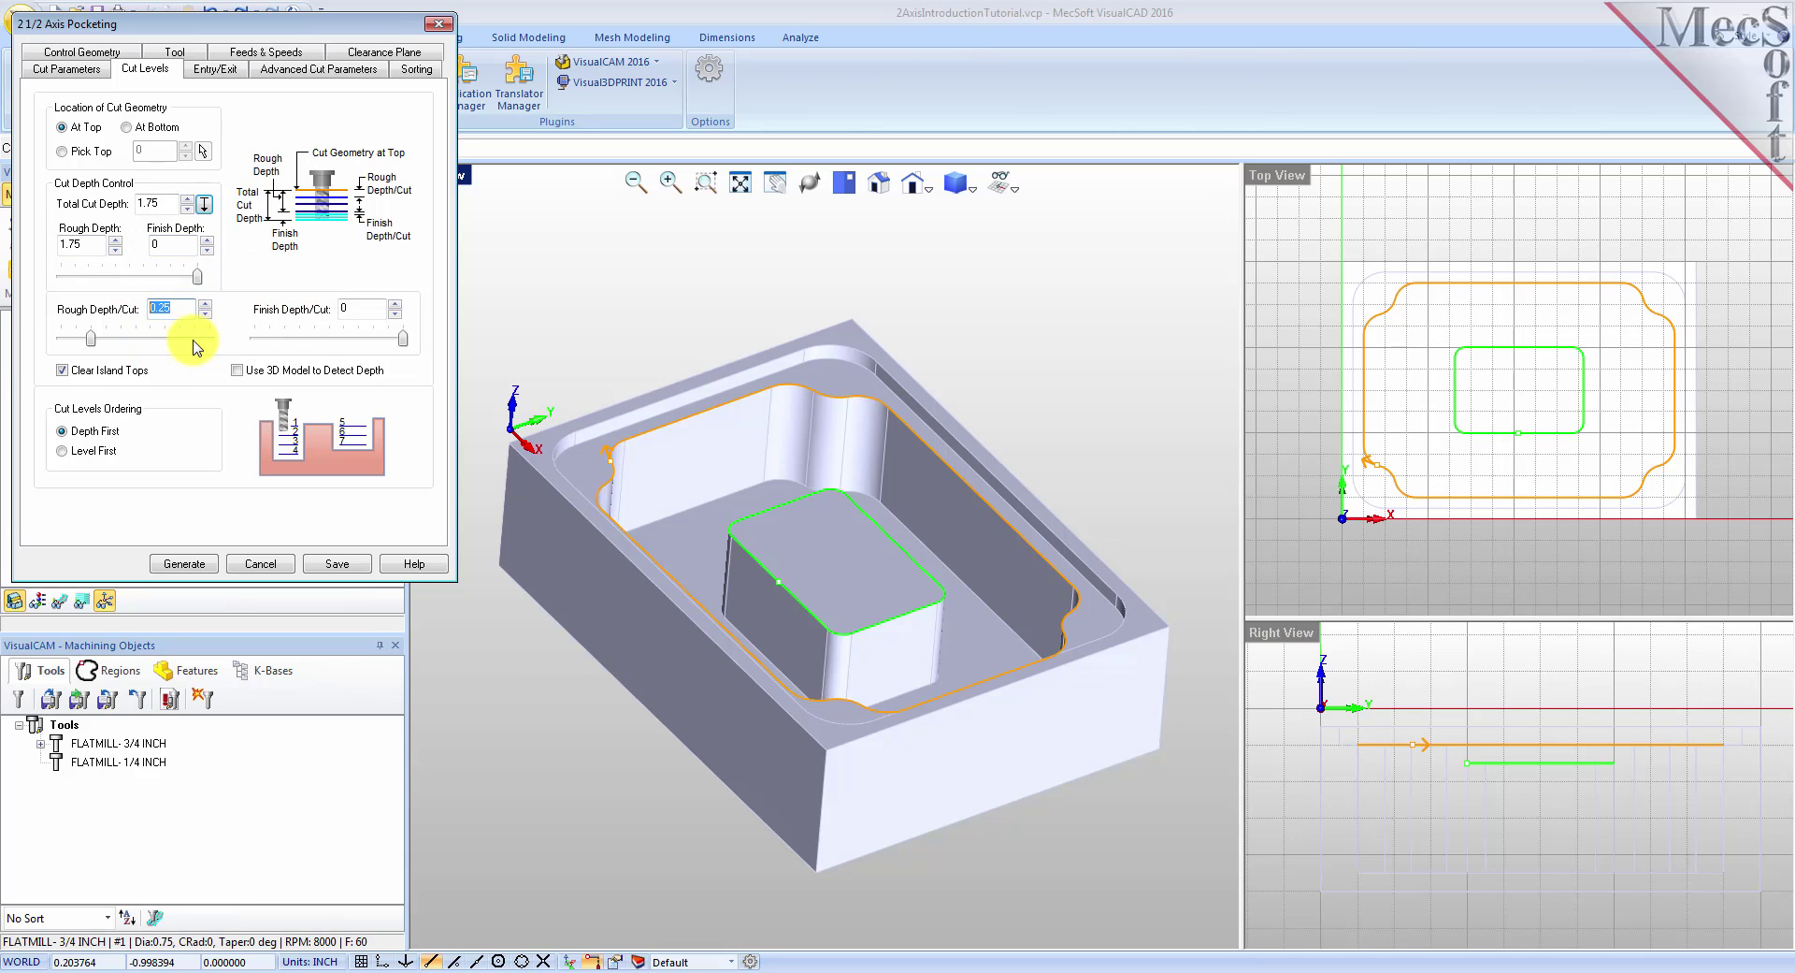
double_click(344, 308)
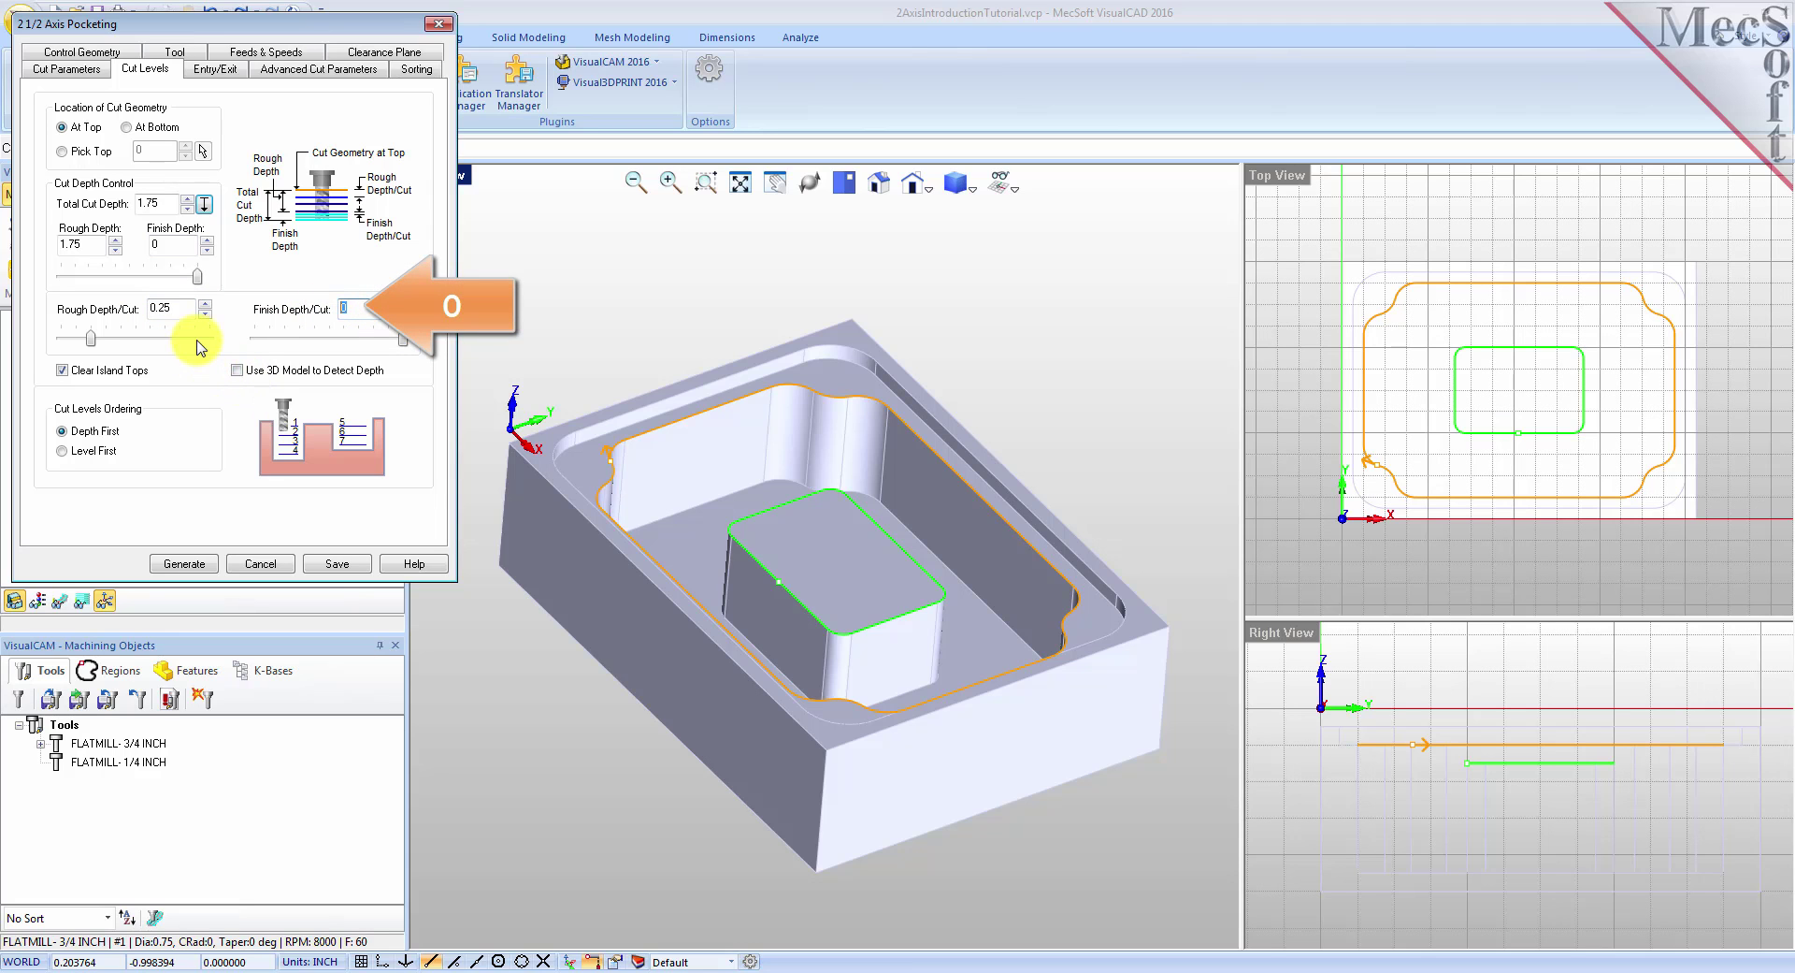
click(186, 564)
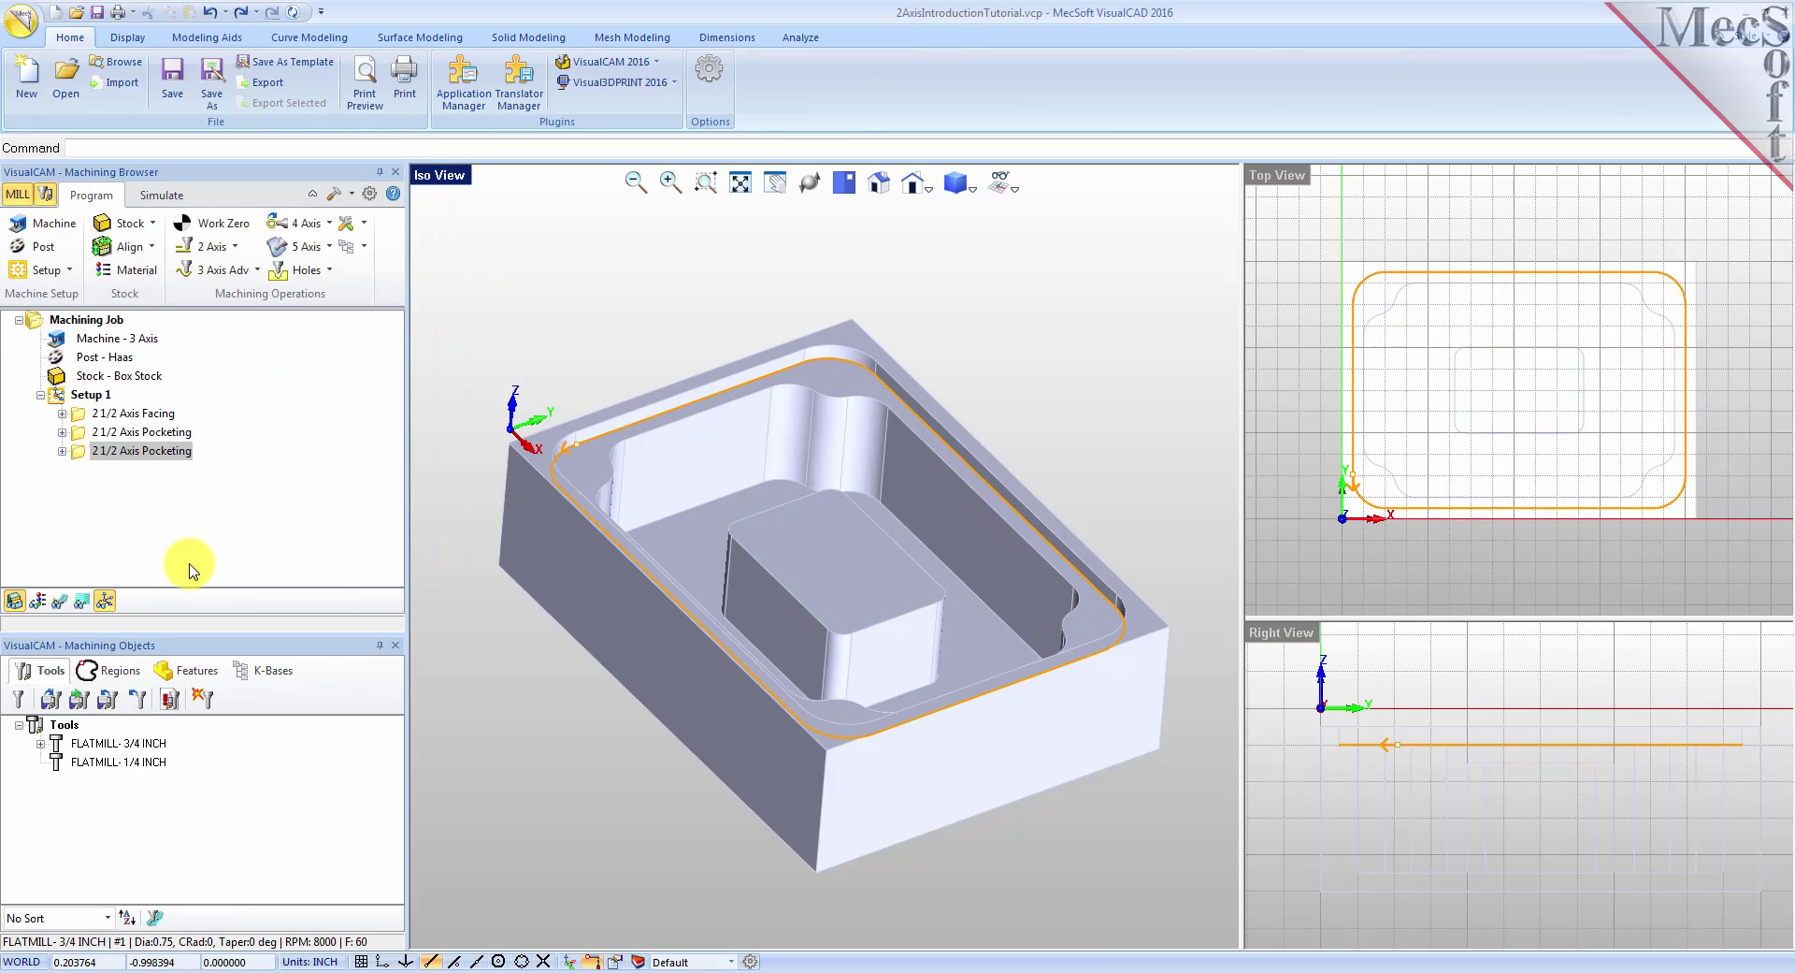
Step: Show the new pocketing toolpath on the model and open its Z level display clear of the part
click(62, 603)
mouse_move(873, 697)
middle_down()
mouse_move(870, 665)
mouse_move(842, 658)
mouse_move(840, 698)
mouse_move(850, 665)
mouse_move(890, 657)
mouse_move(882, 689)
mouse_move(863, 689)
middle_up()
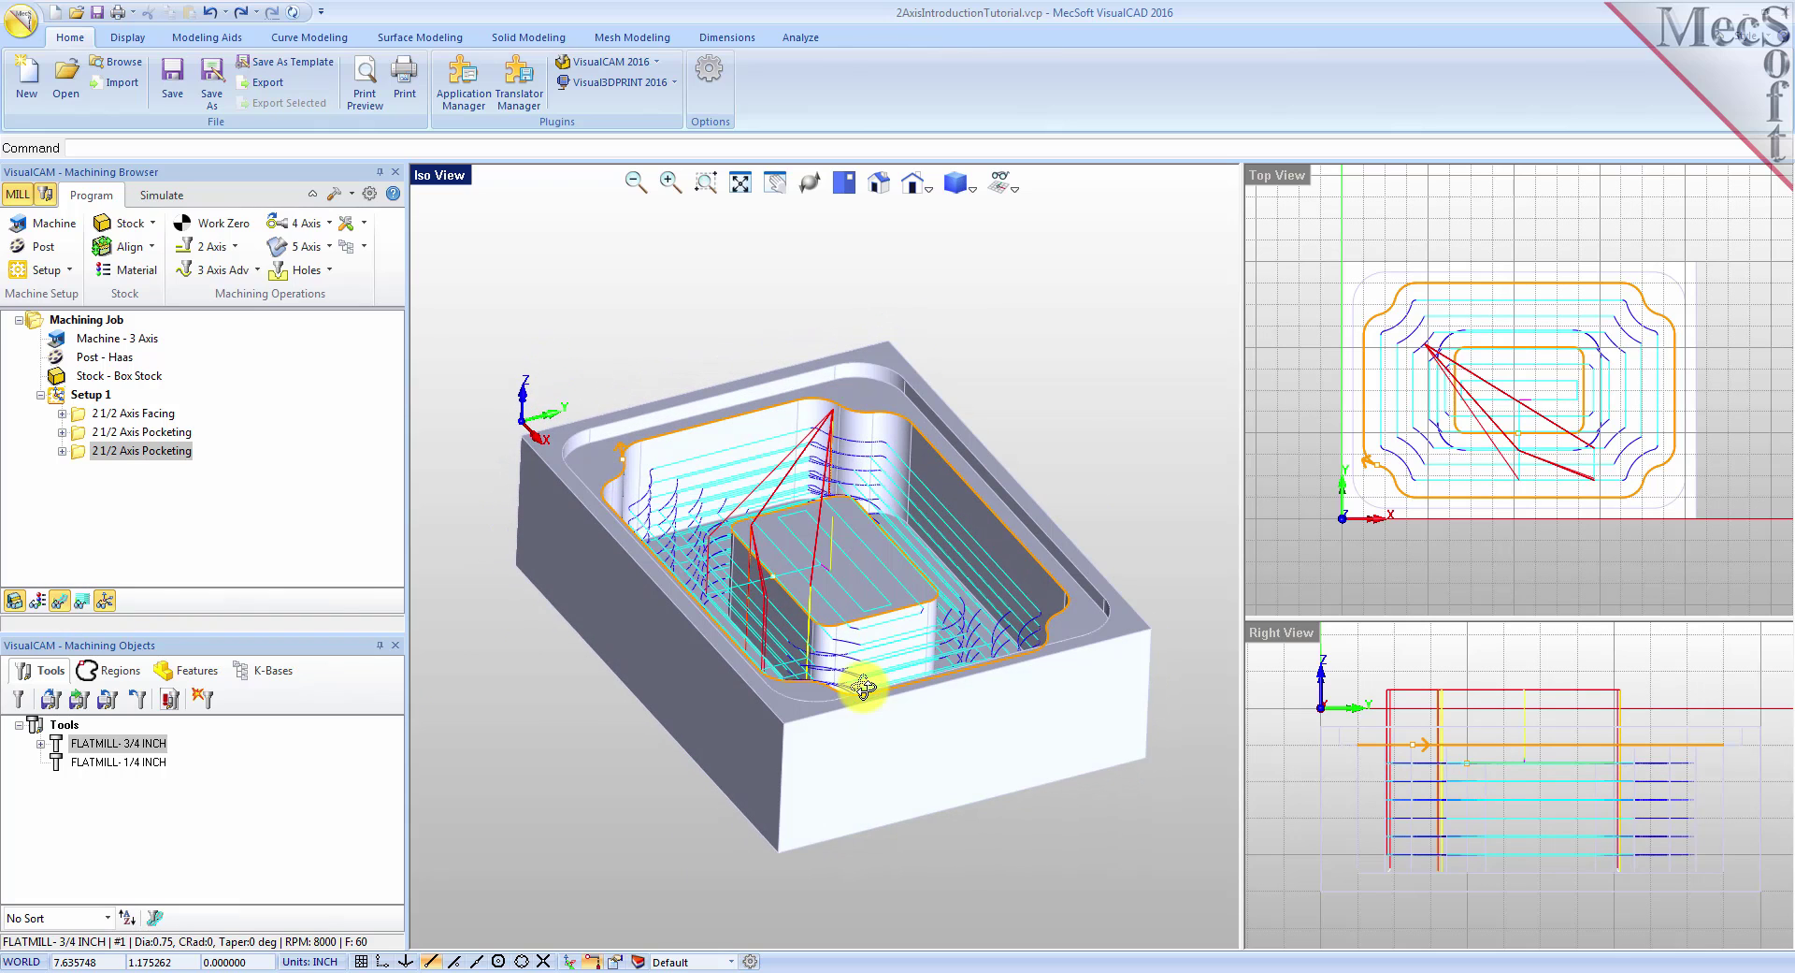
click(84, 610)
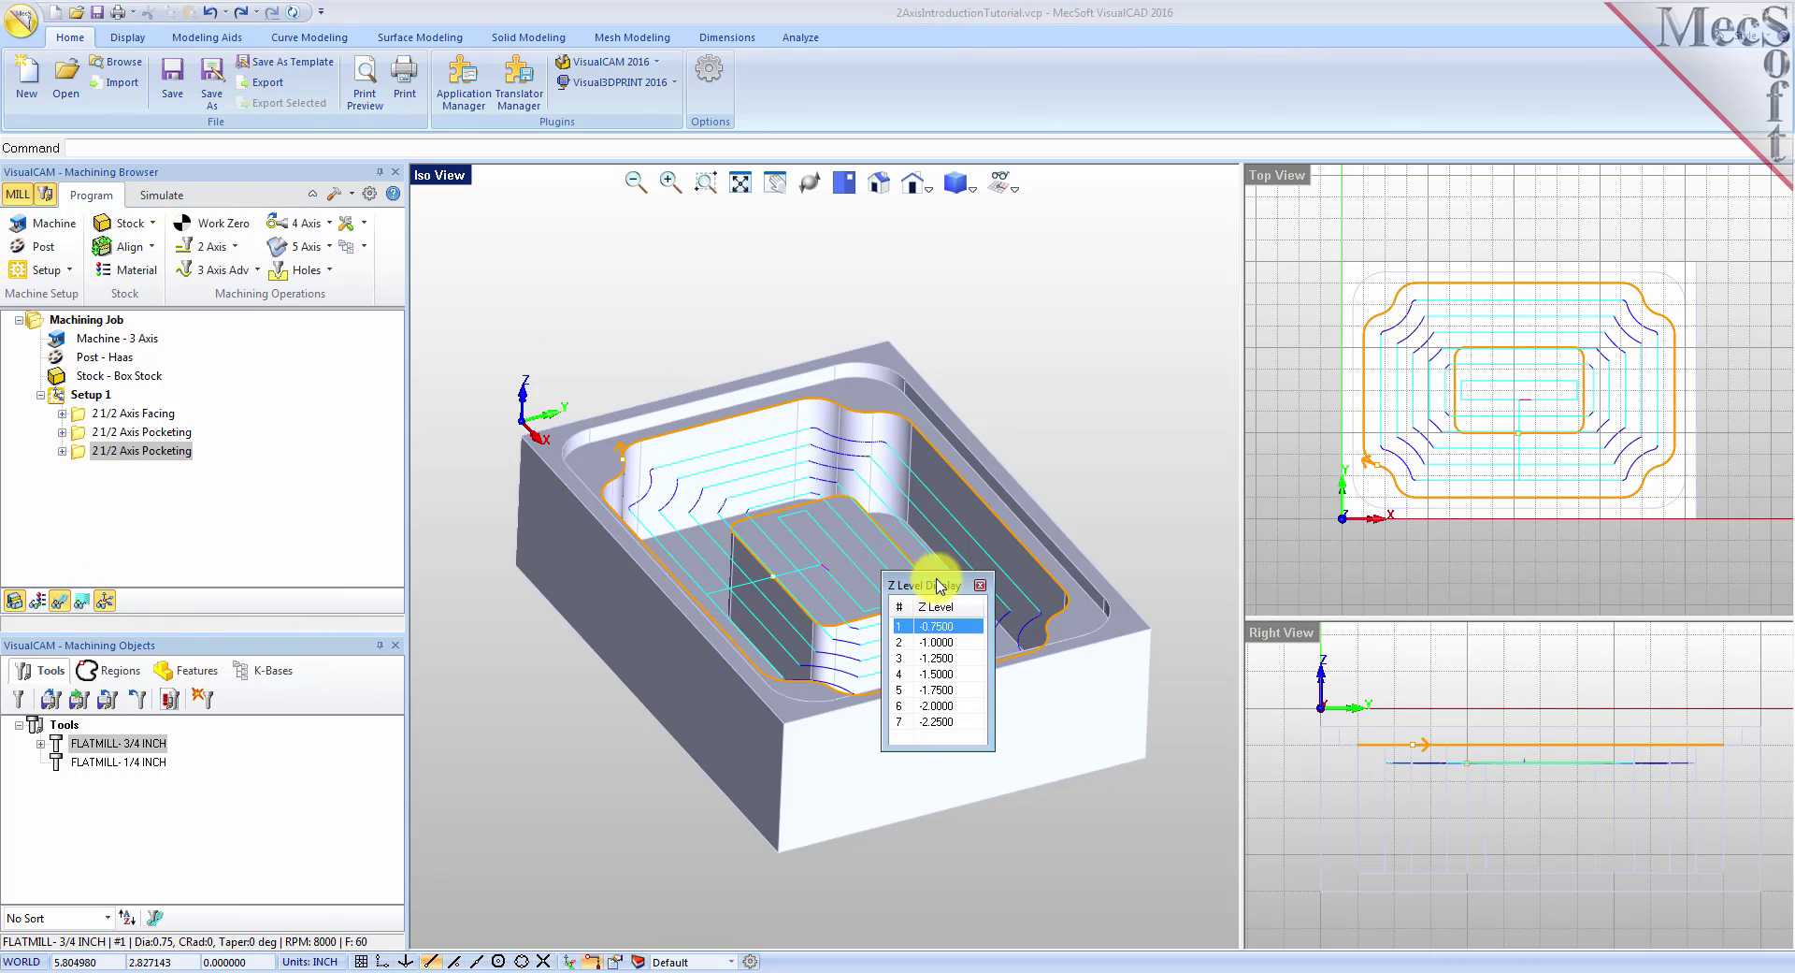
drag(936, 566, 415, 476)
drag(342, 431, 304, 372)
drag(294, 535, 301, 713)
Step: Examine the toolpath one Z level at a time from -1.0000 to -2.0000, return to -0.7500, and close the level display
click(308, 435)
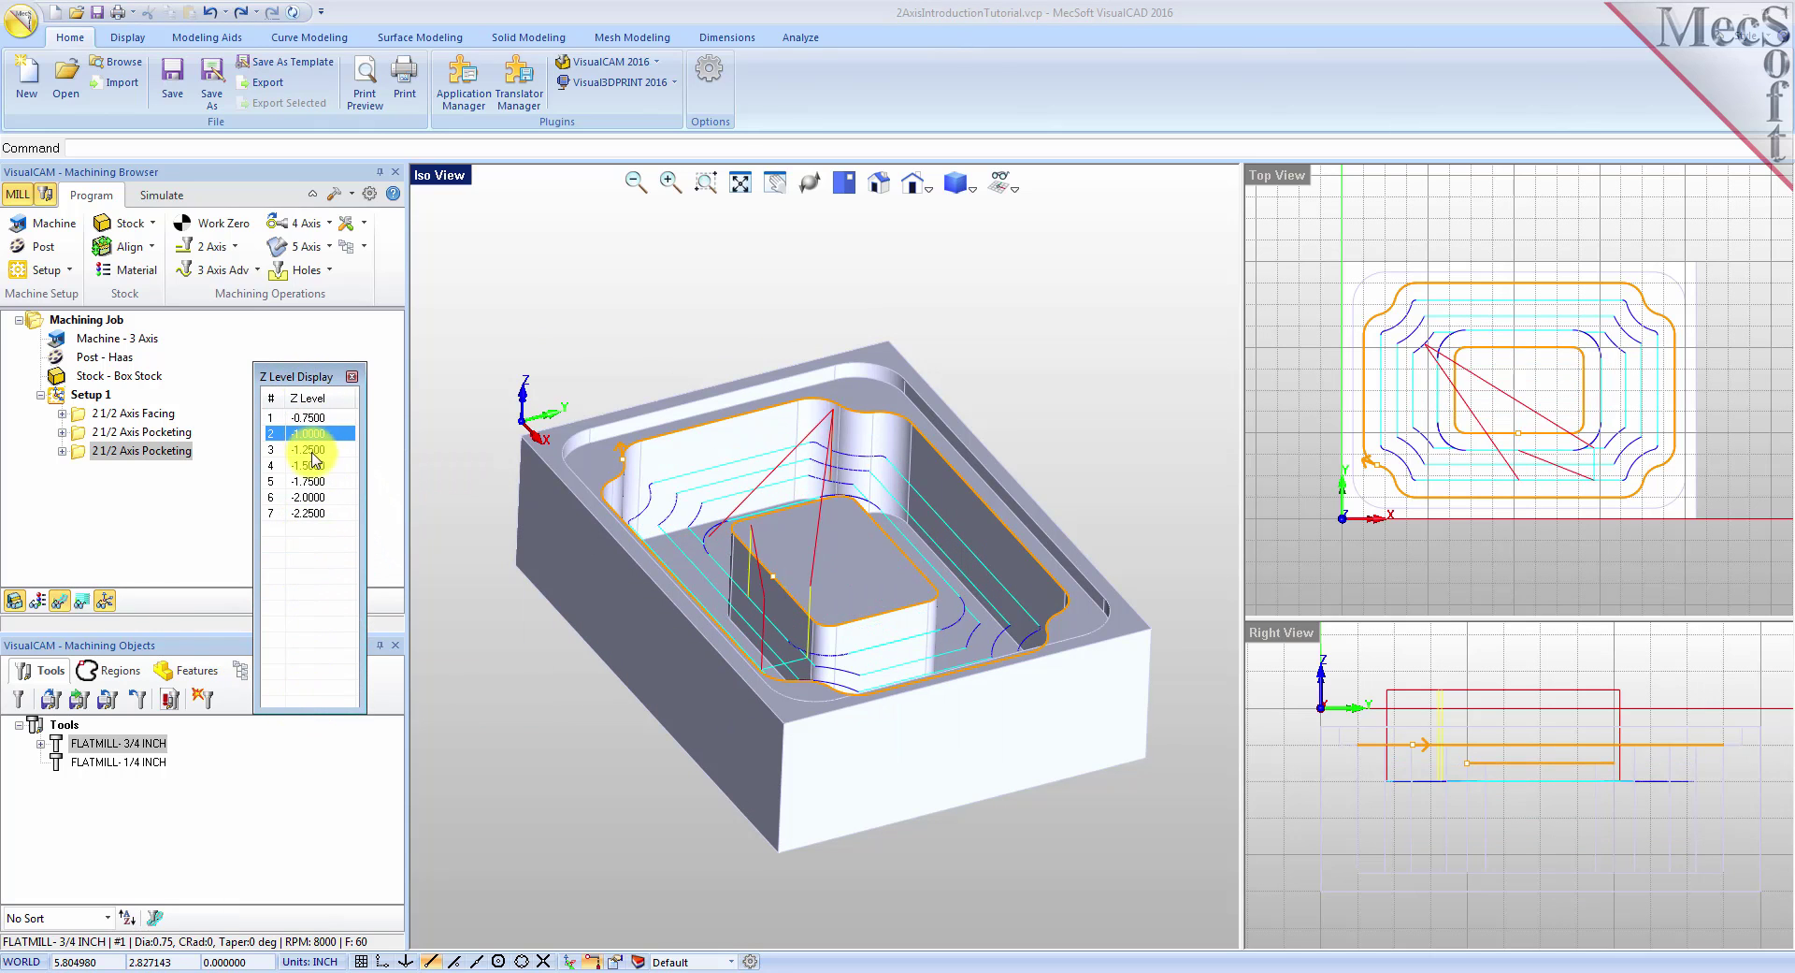
click(313, 449)
click(314, 464)
click(315, 481)
click(317, 496)
click(315, 436)
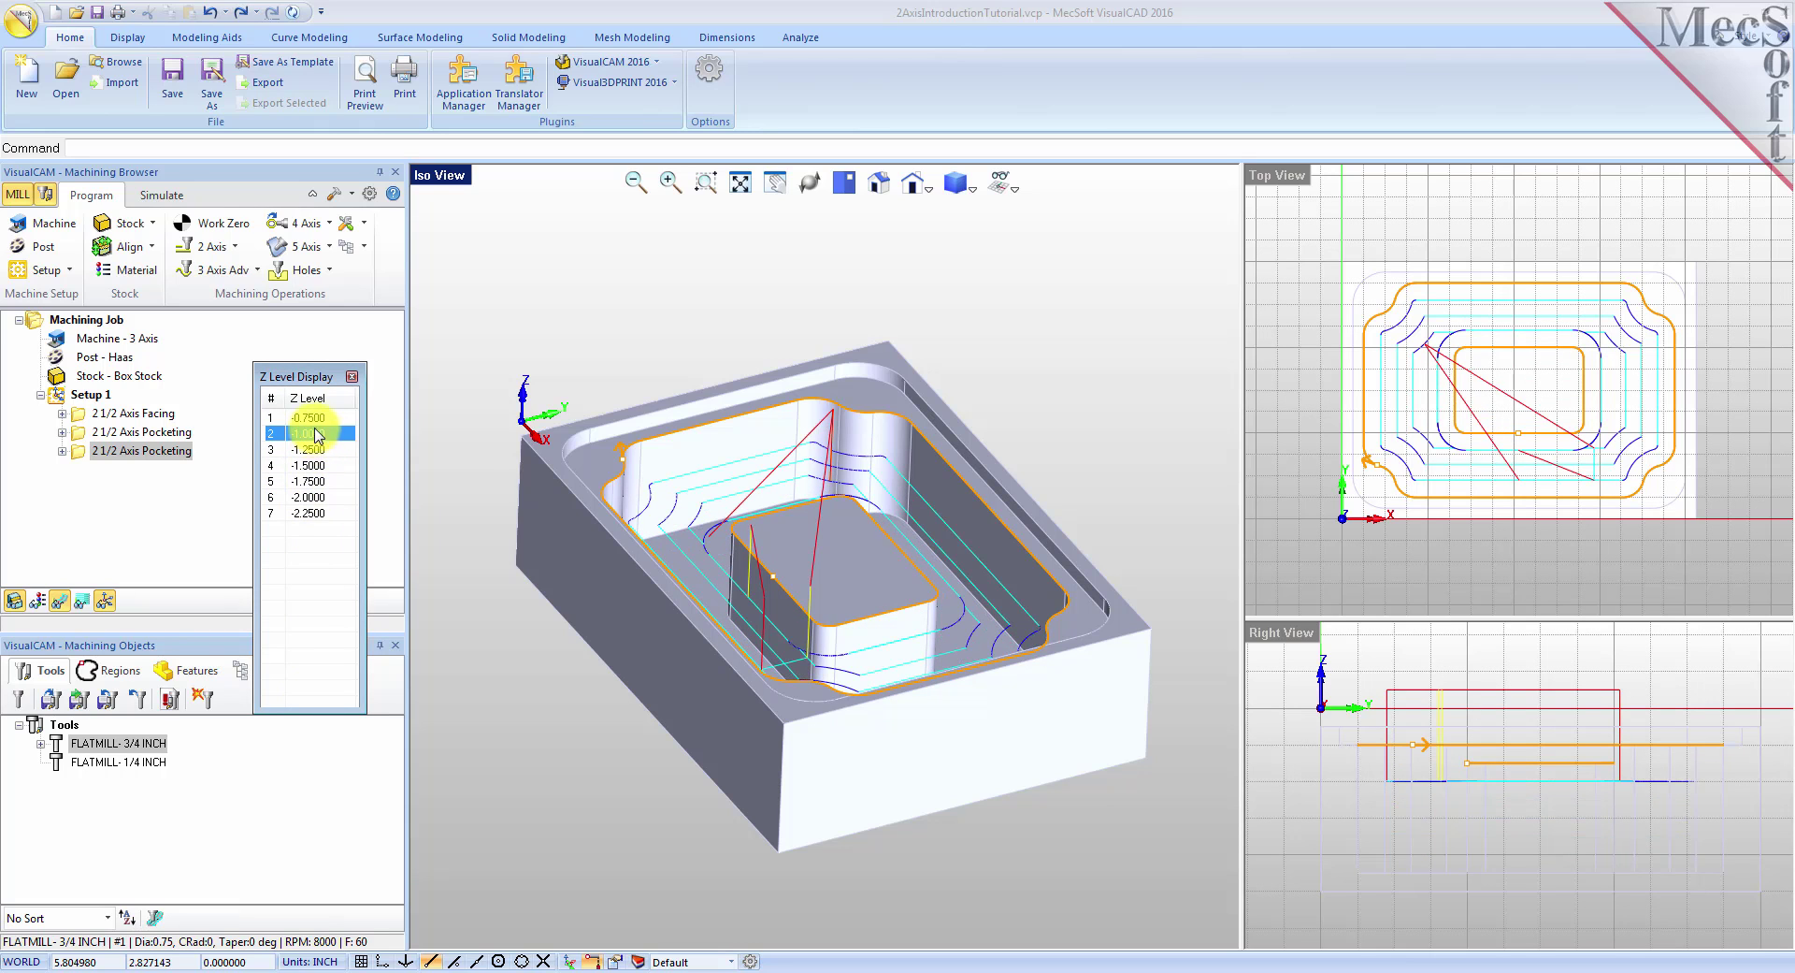
click(308, 418)
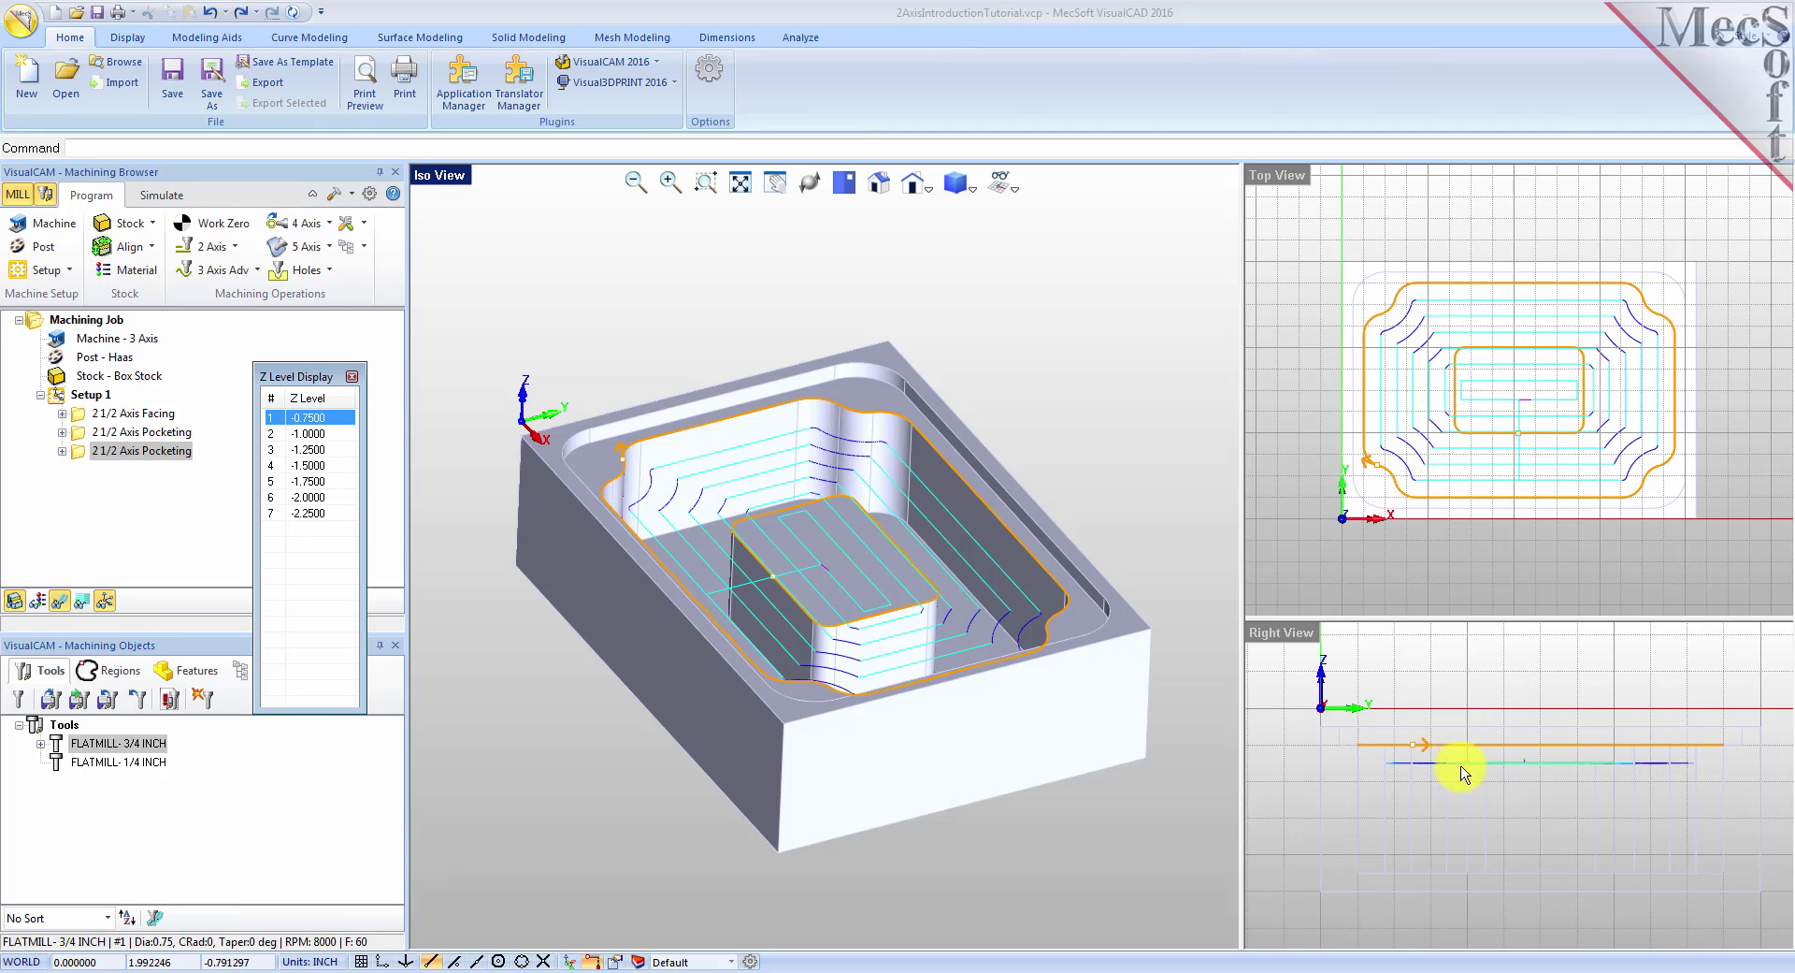
click(352, 377)
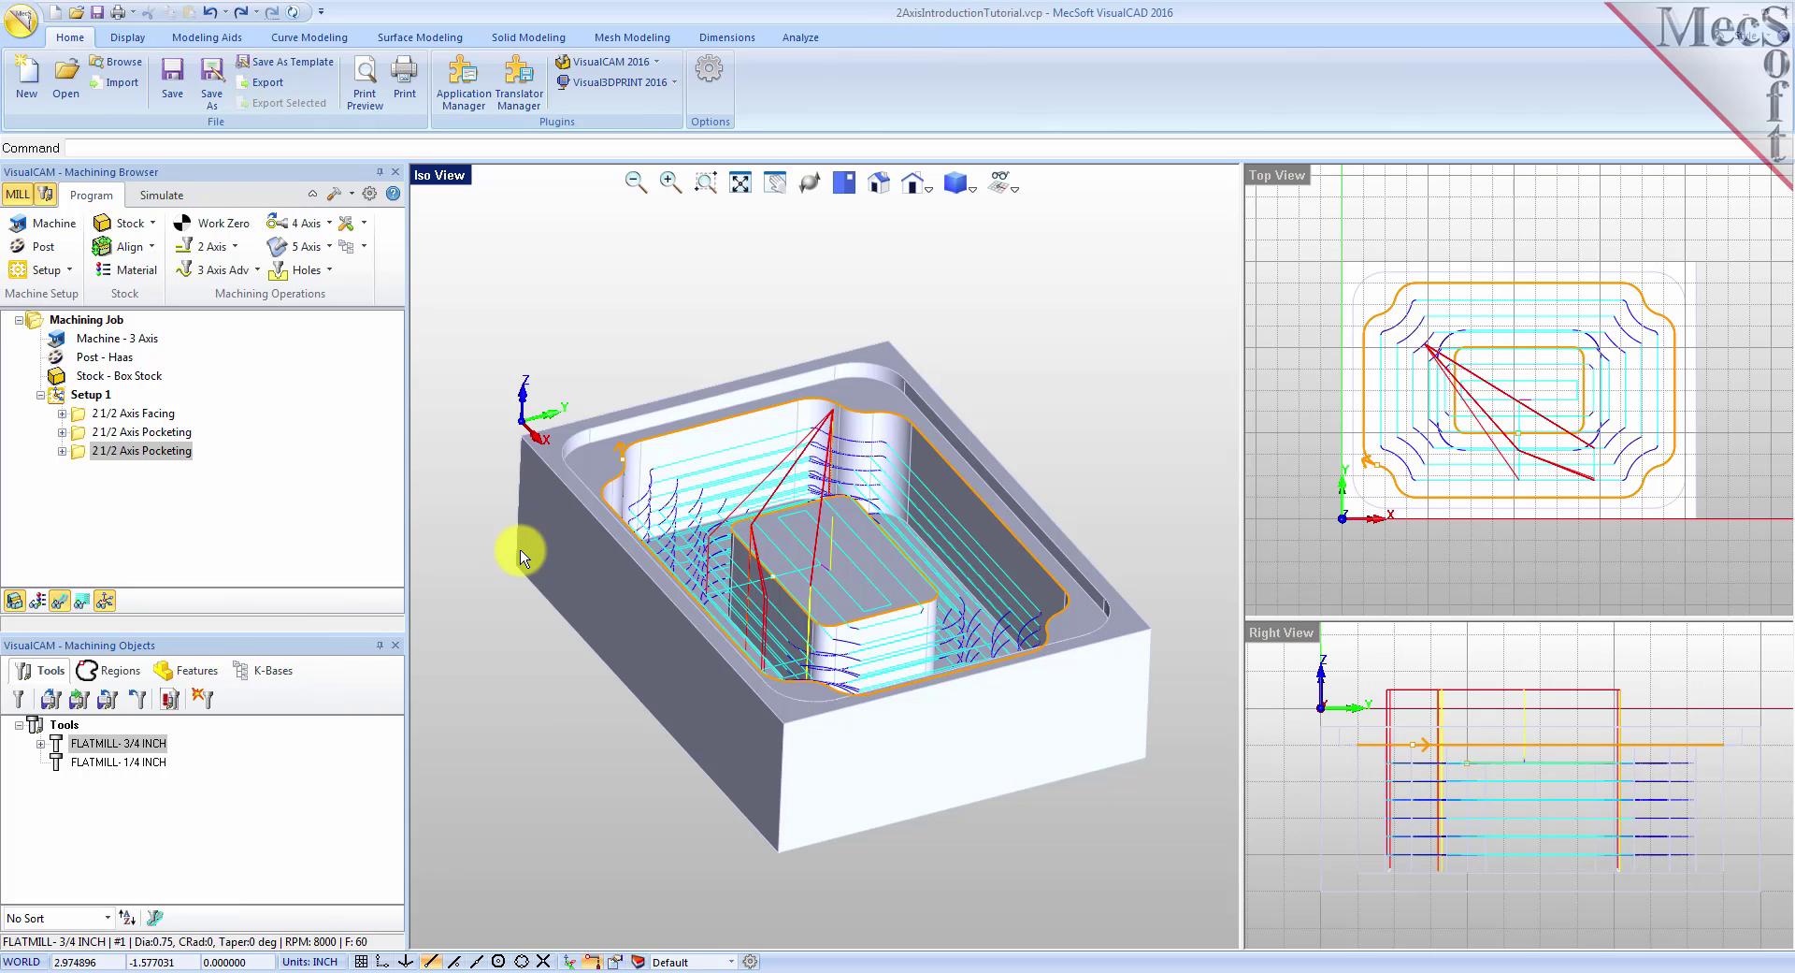
Step: Simulate the copied 2 1/2 Axis Pocketing operation through to its end and inspect the cut stock
click(151, 196)
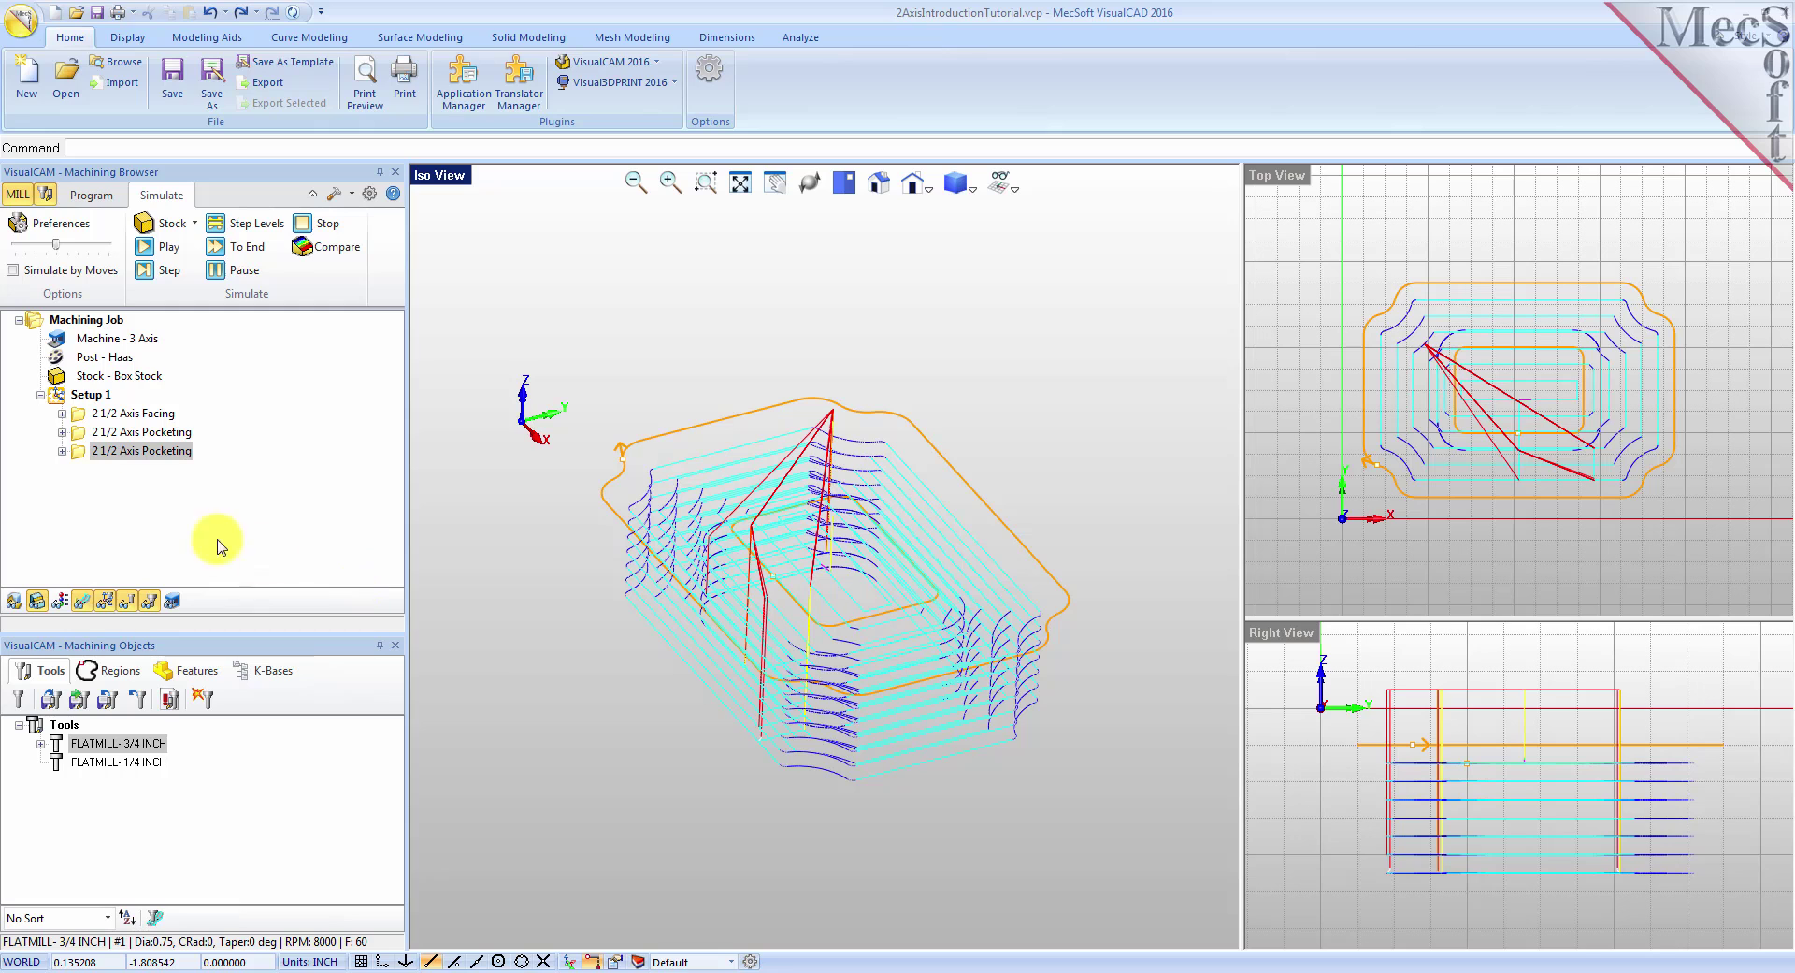
click(79, 456)
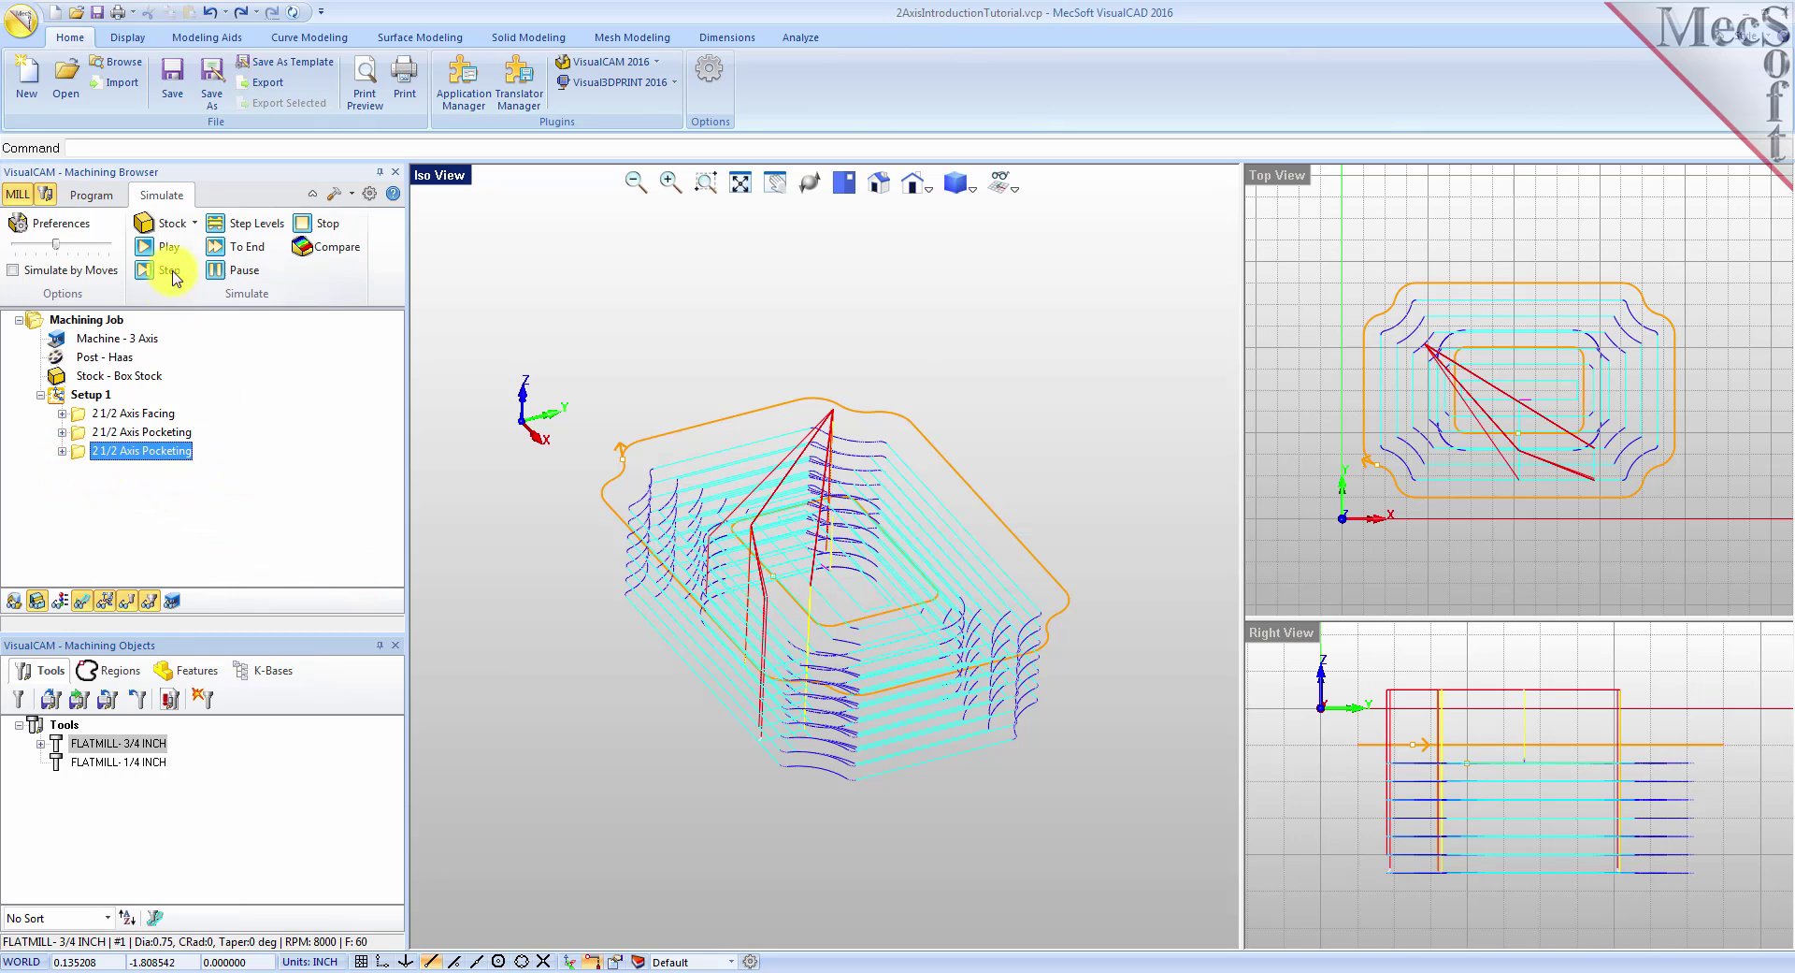
click(159, 247)
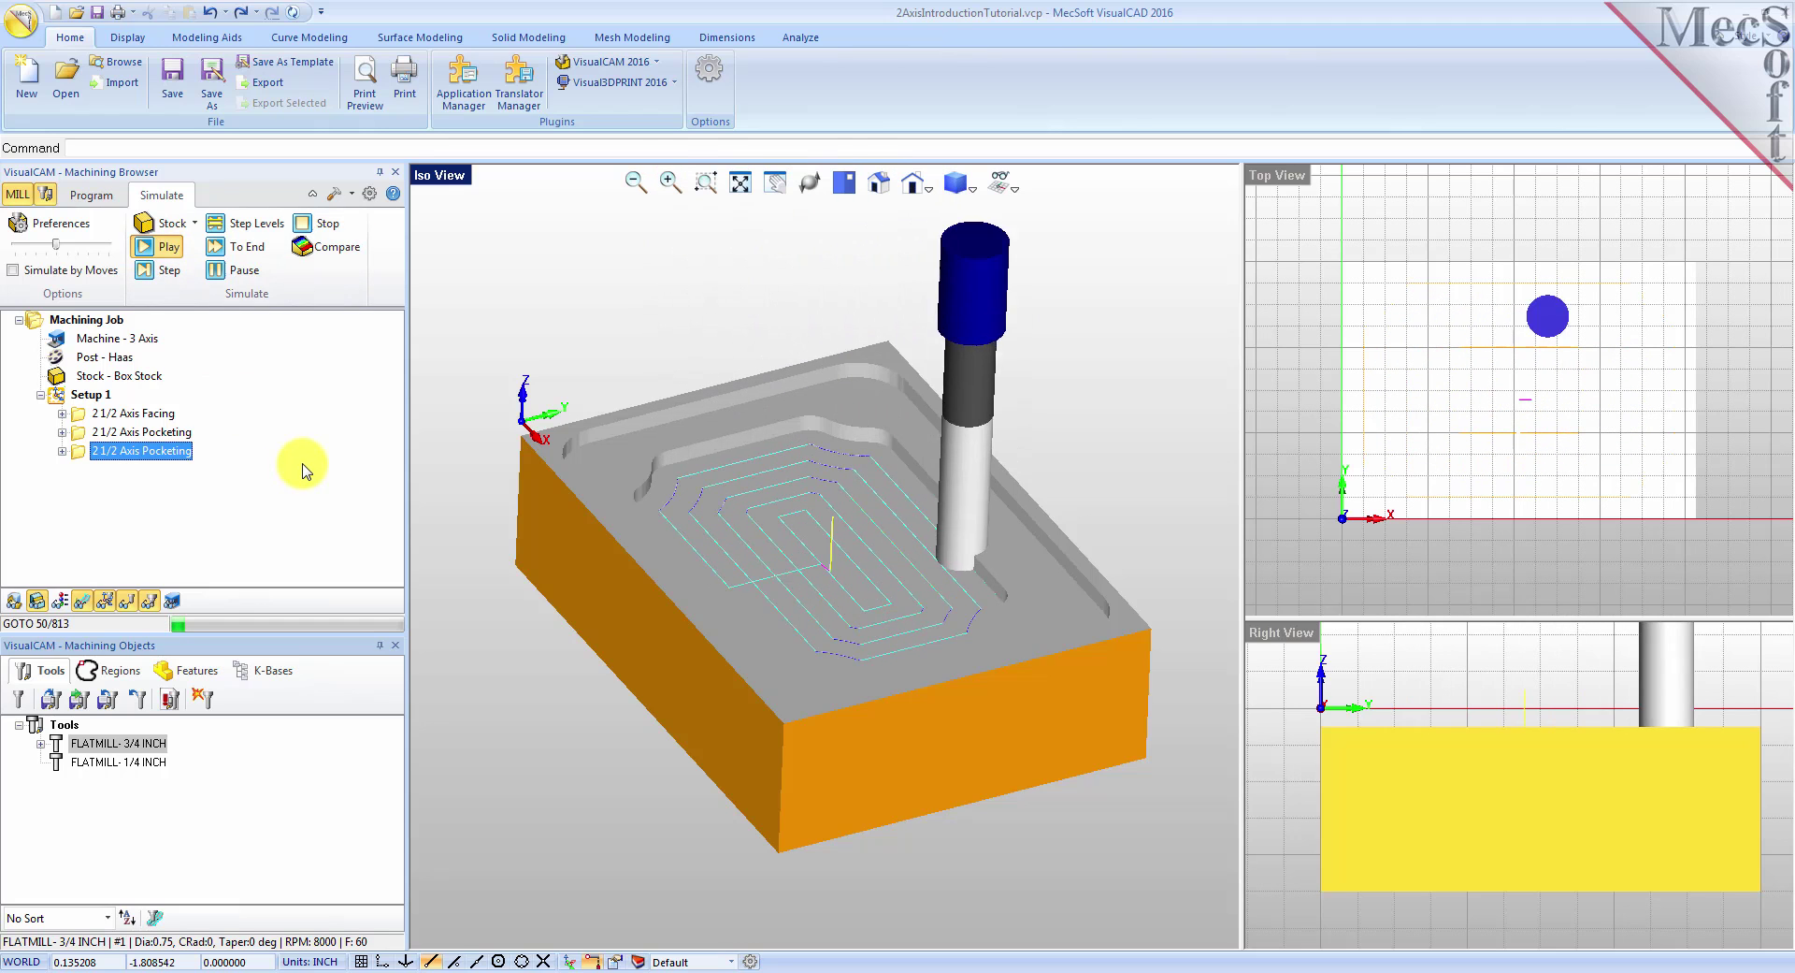
click(245, 246)
mouse_move(835, 563)
middle_down()
mouse_move(845, 628)
mouse_move(859, 554)
middle_up()
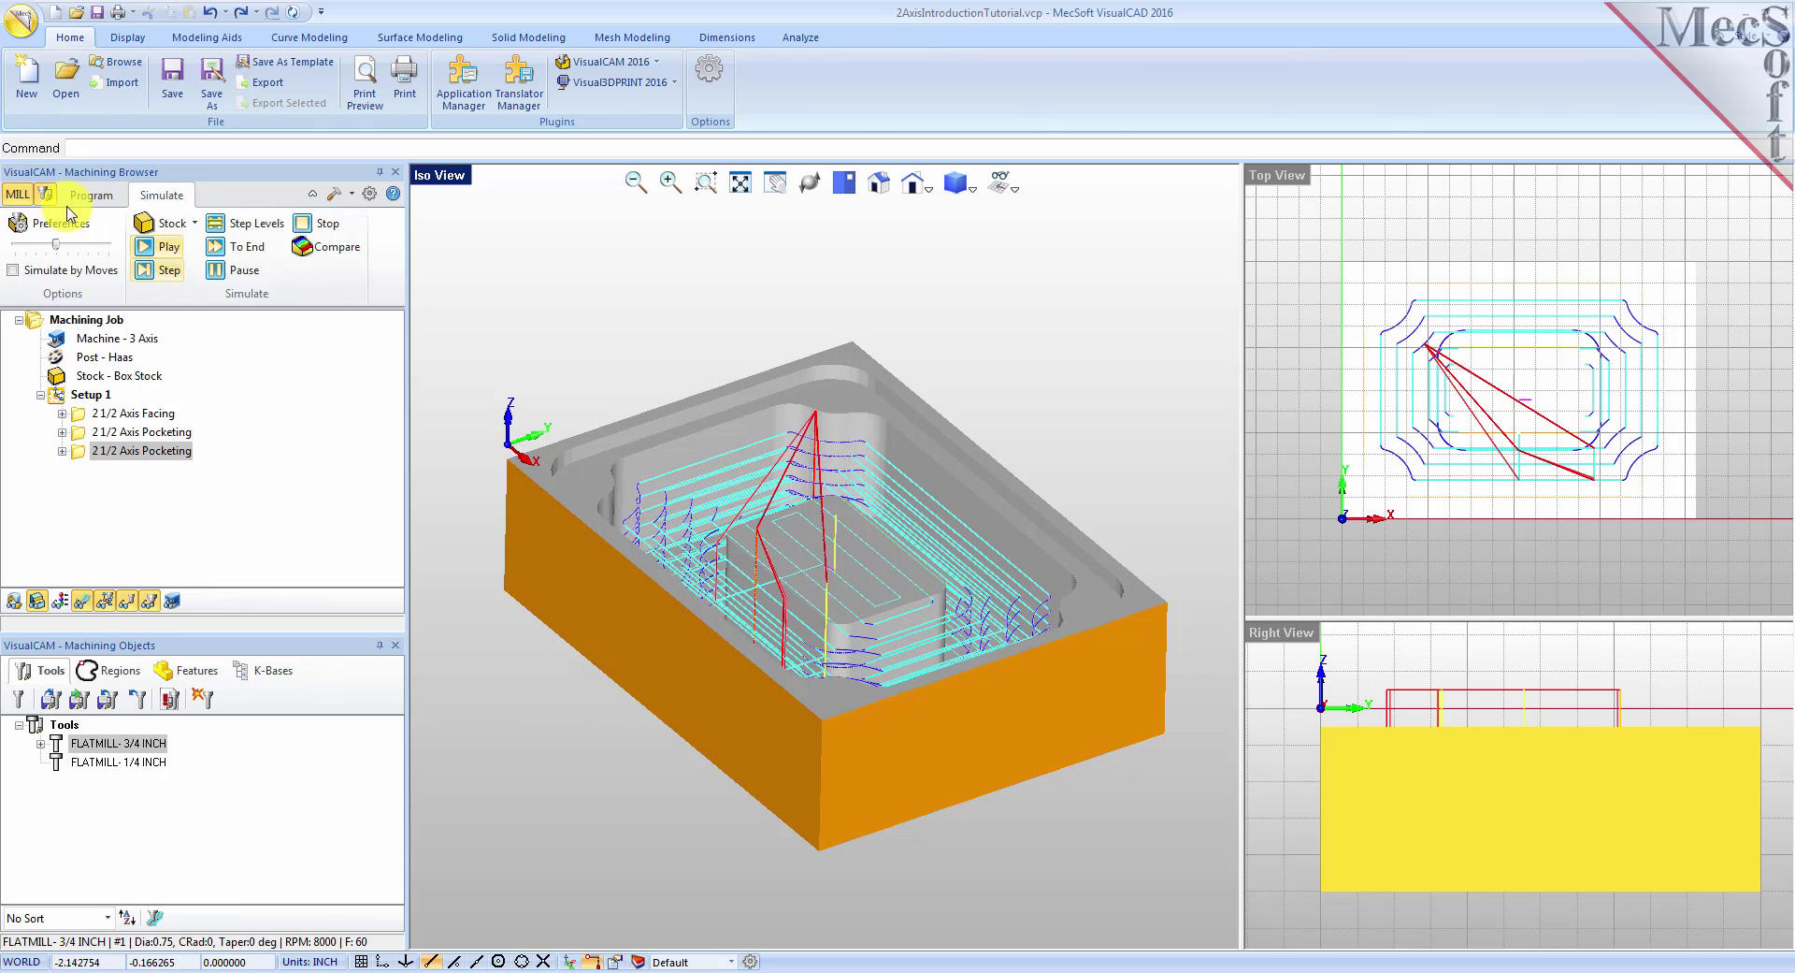
Step: Start a 2 1/2 Axis Profiling operation and use the pocket floor's flat area around the island as its machining region
click(90, 195)
click(237, 248)
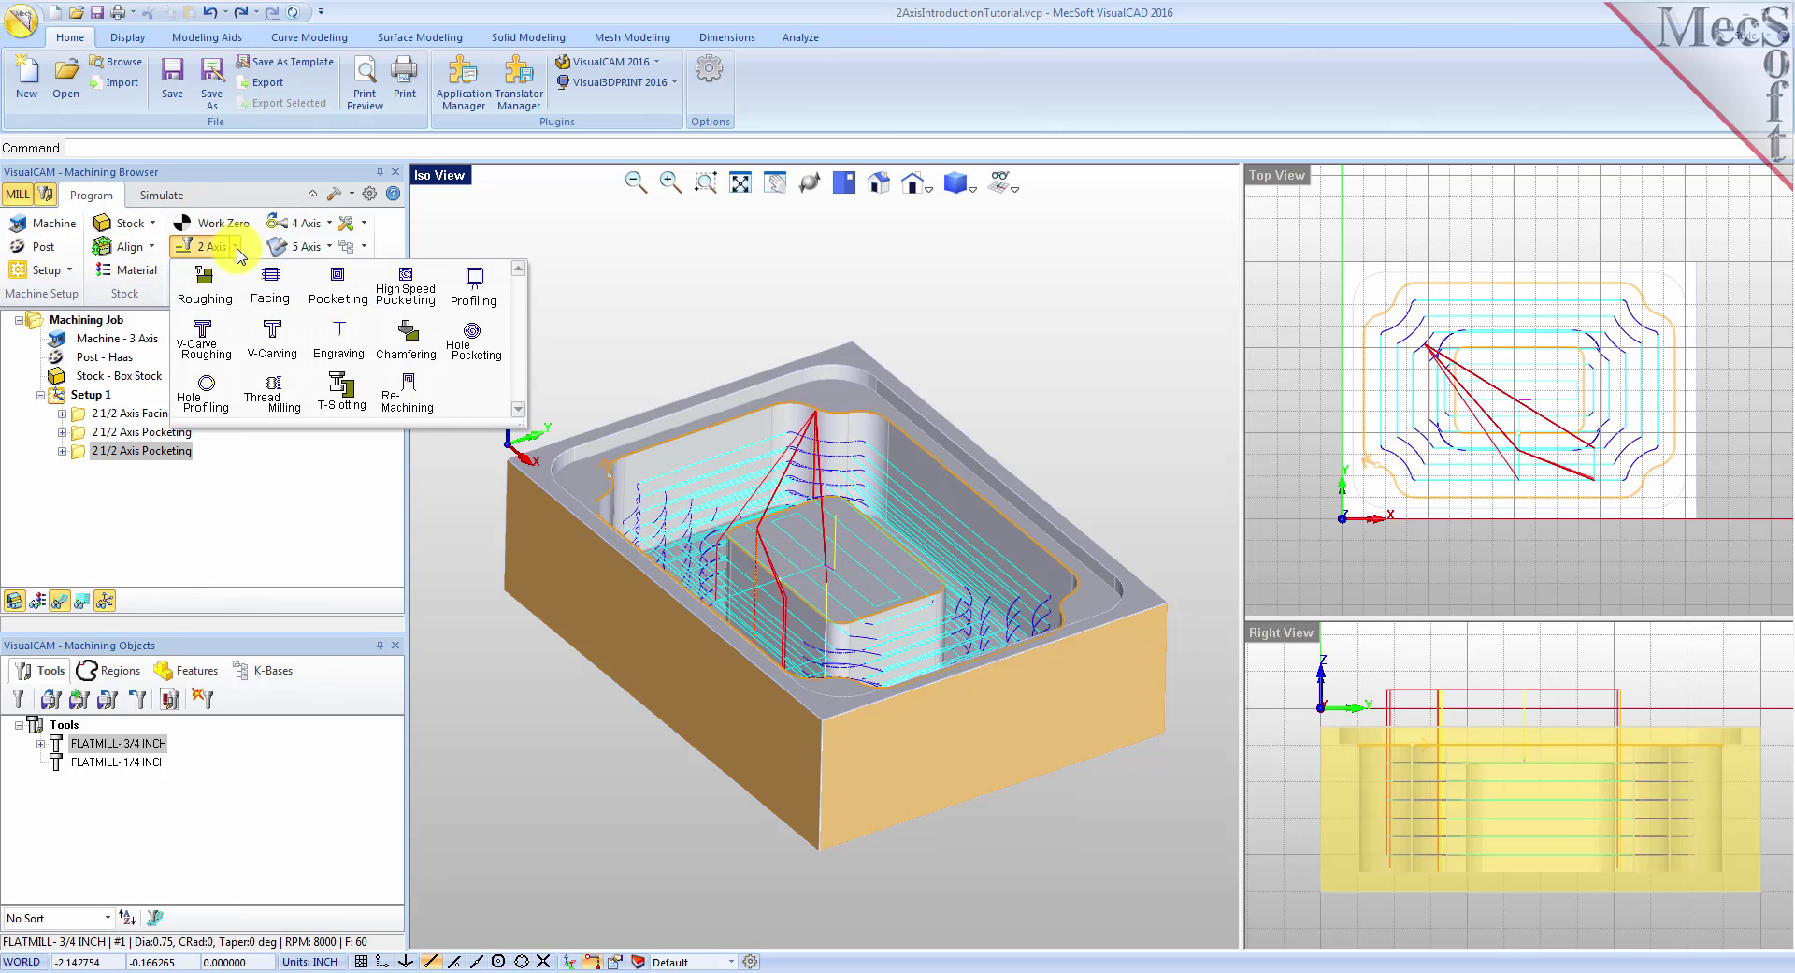
click(500, 307)
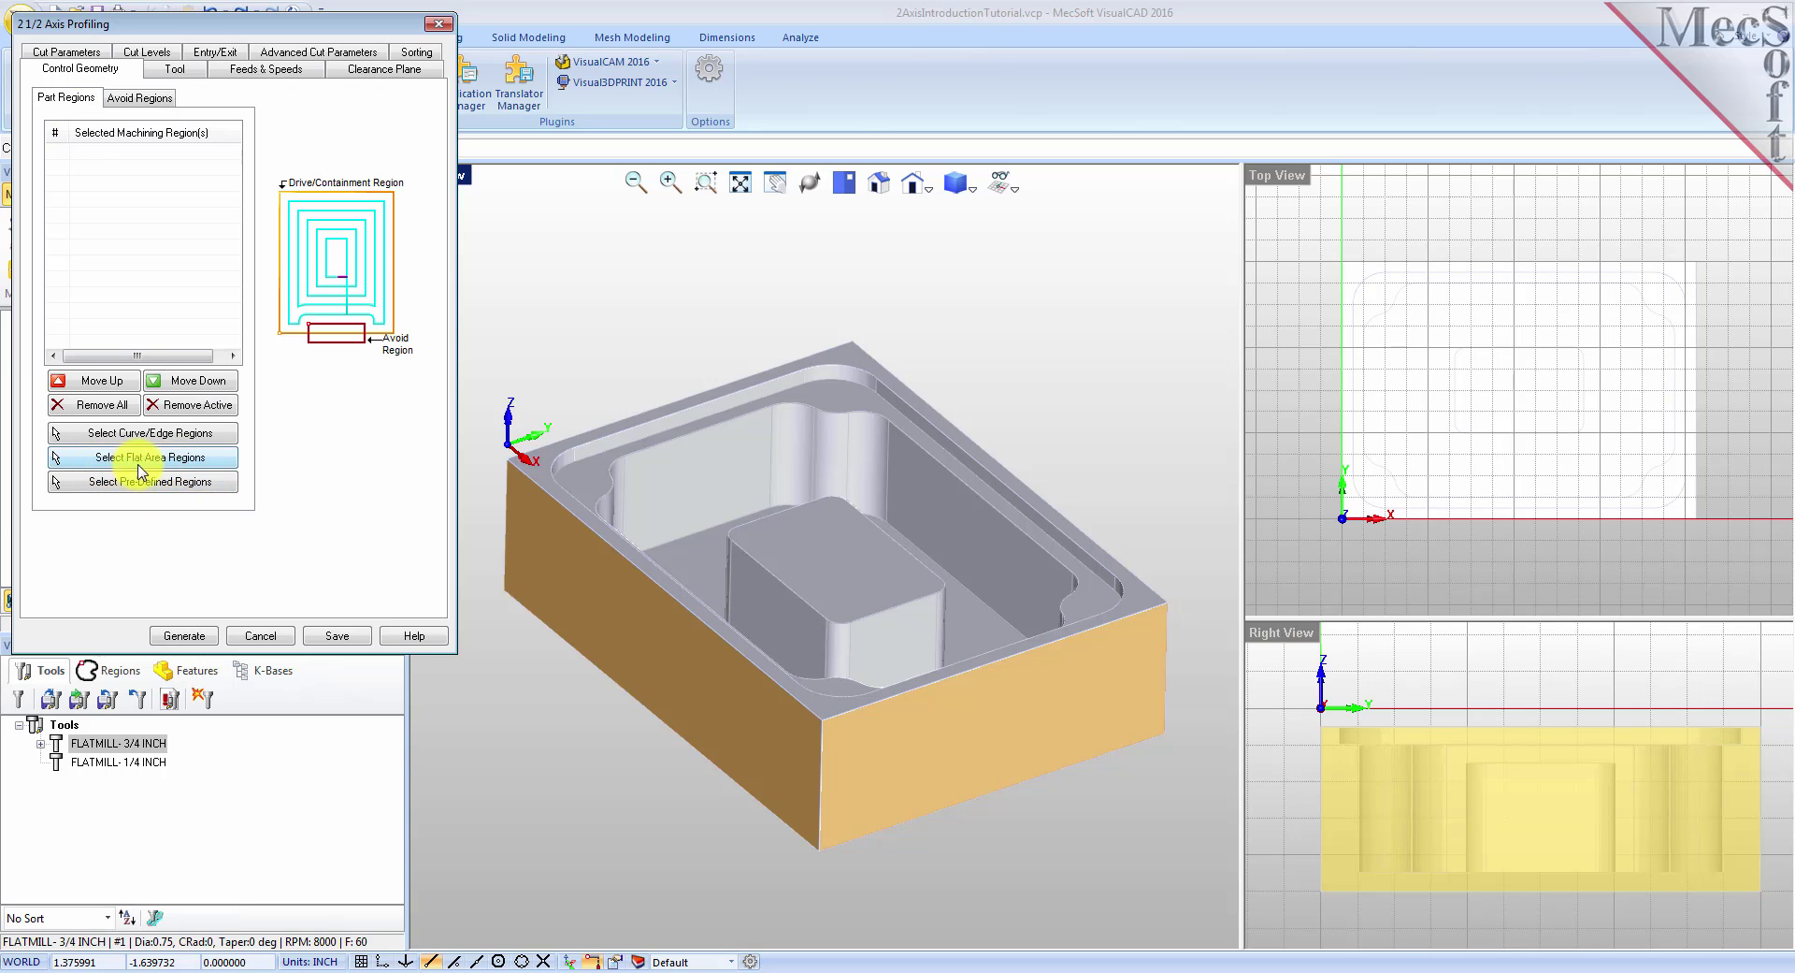
click(208, 463)
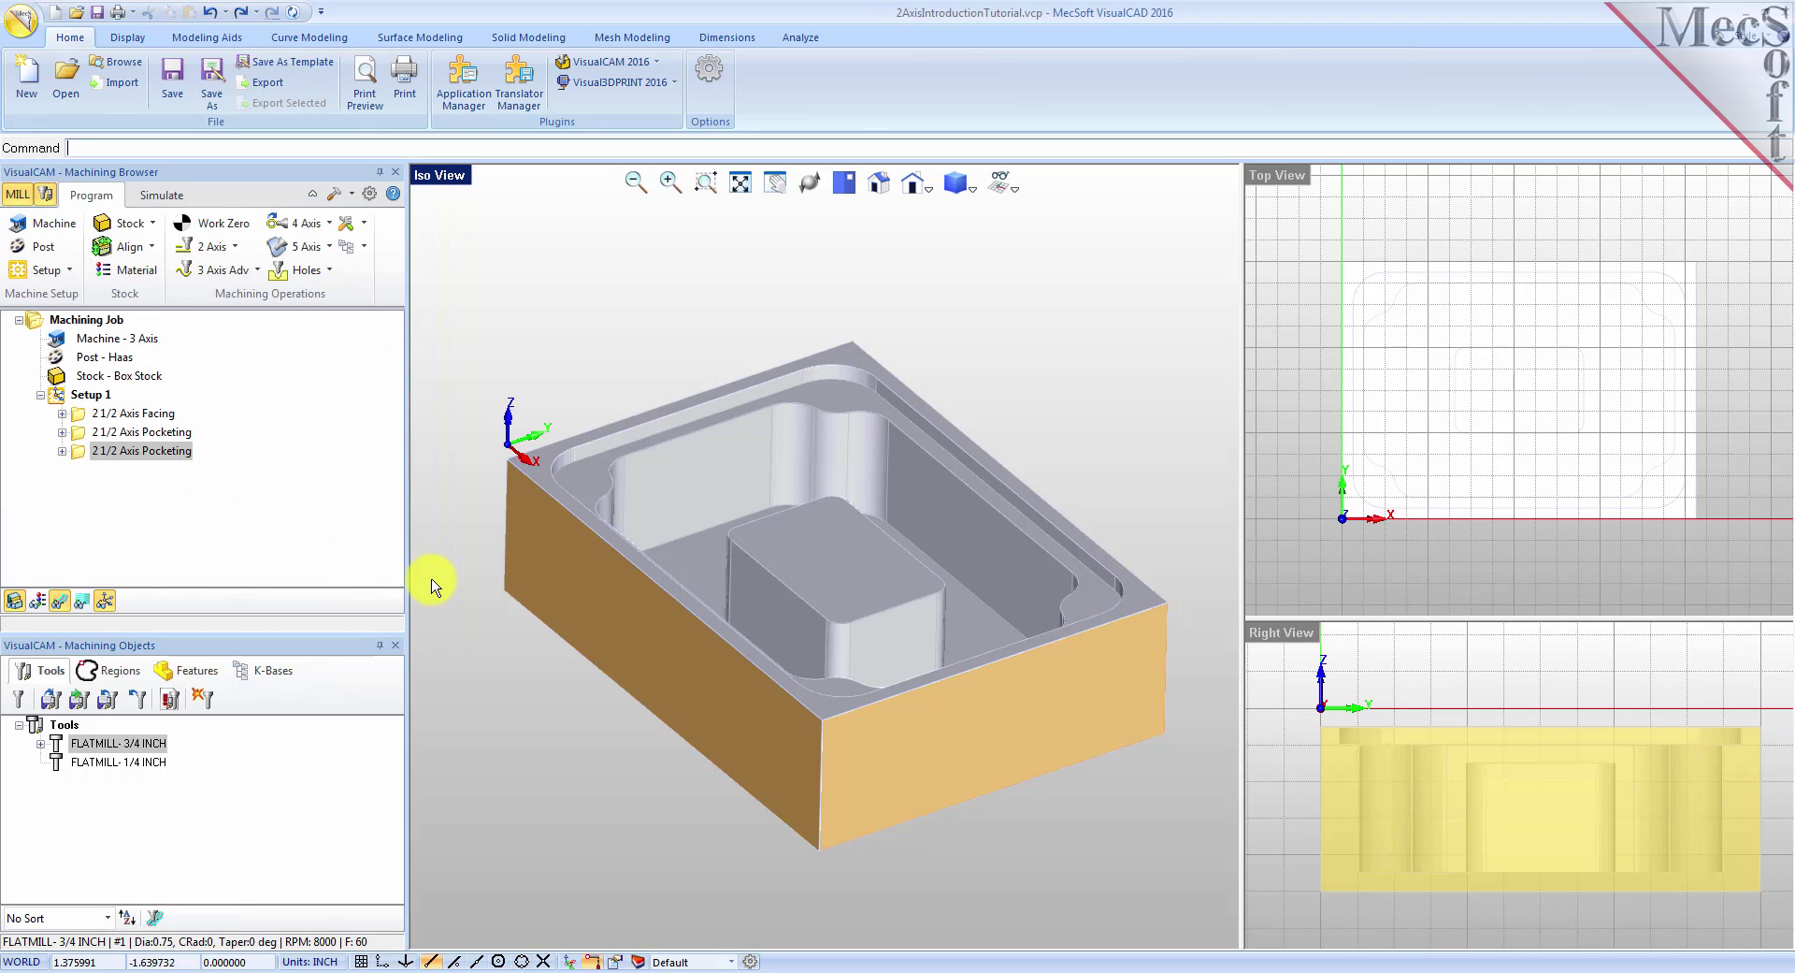
click(695, 561)
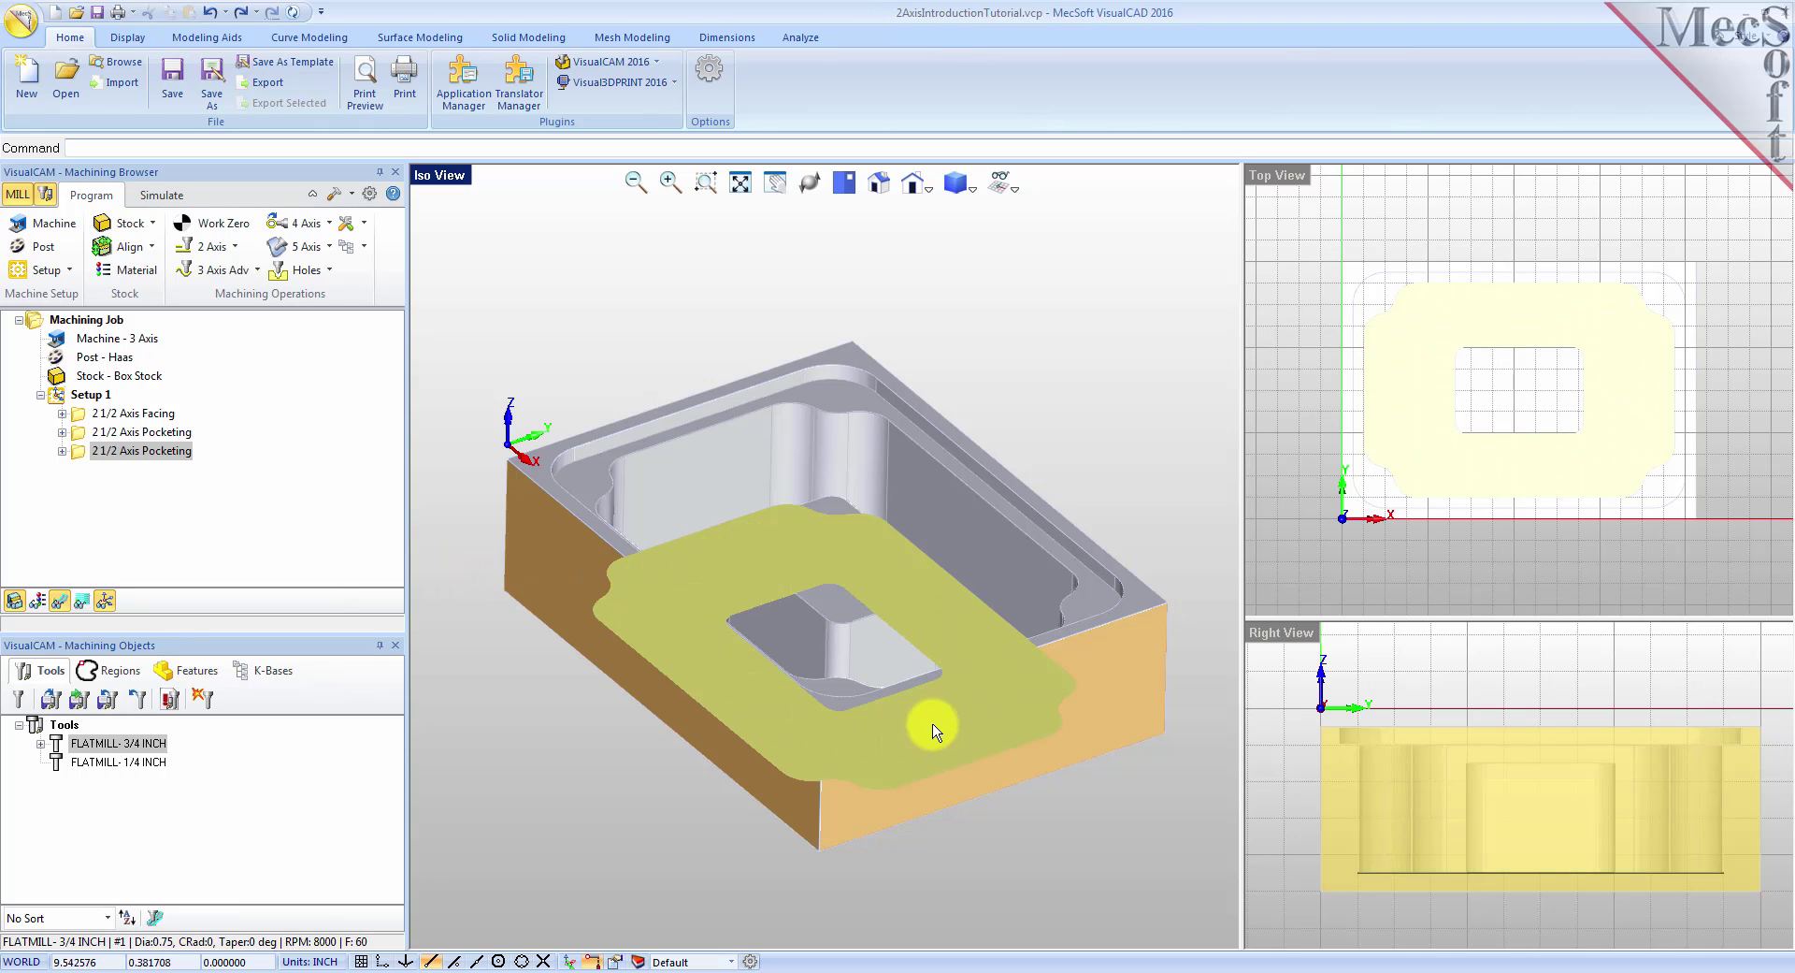
right_drag(521, 569, 536, 624)
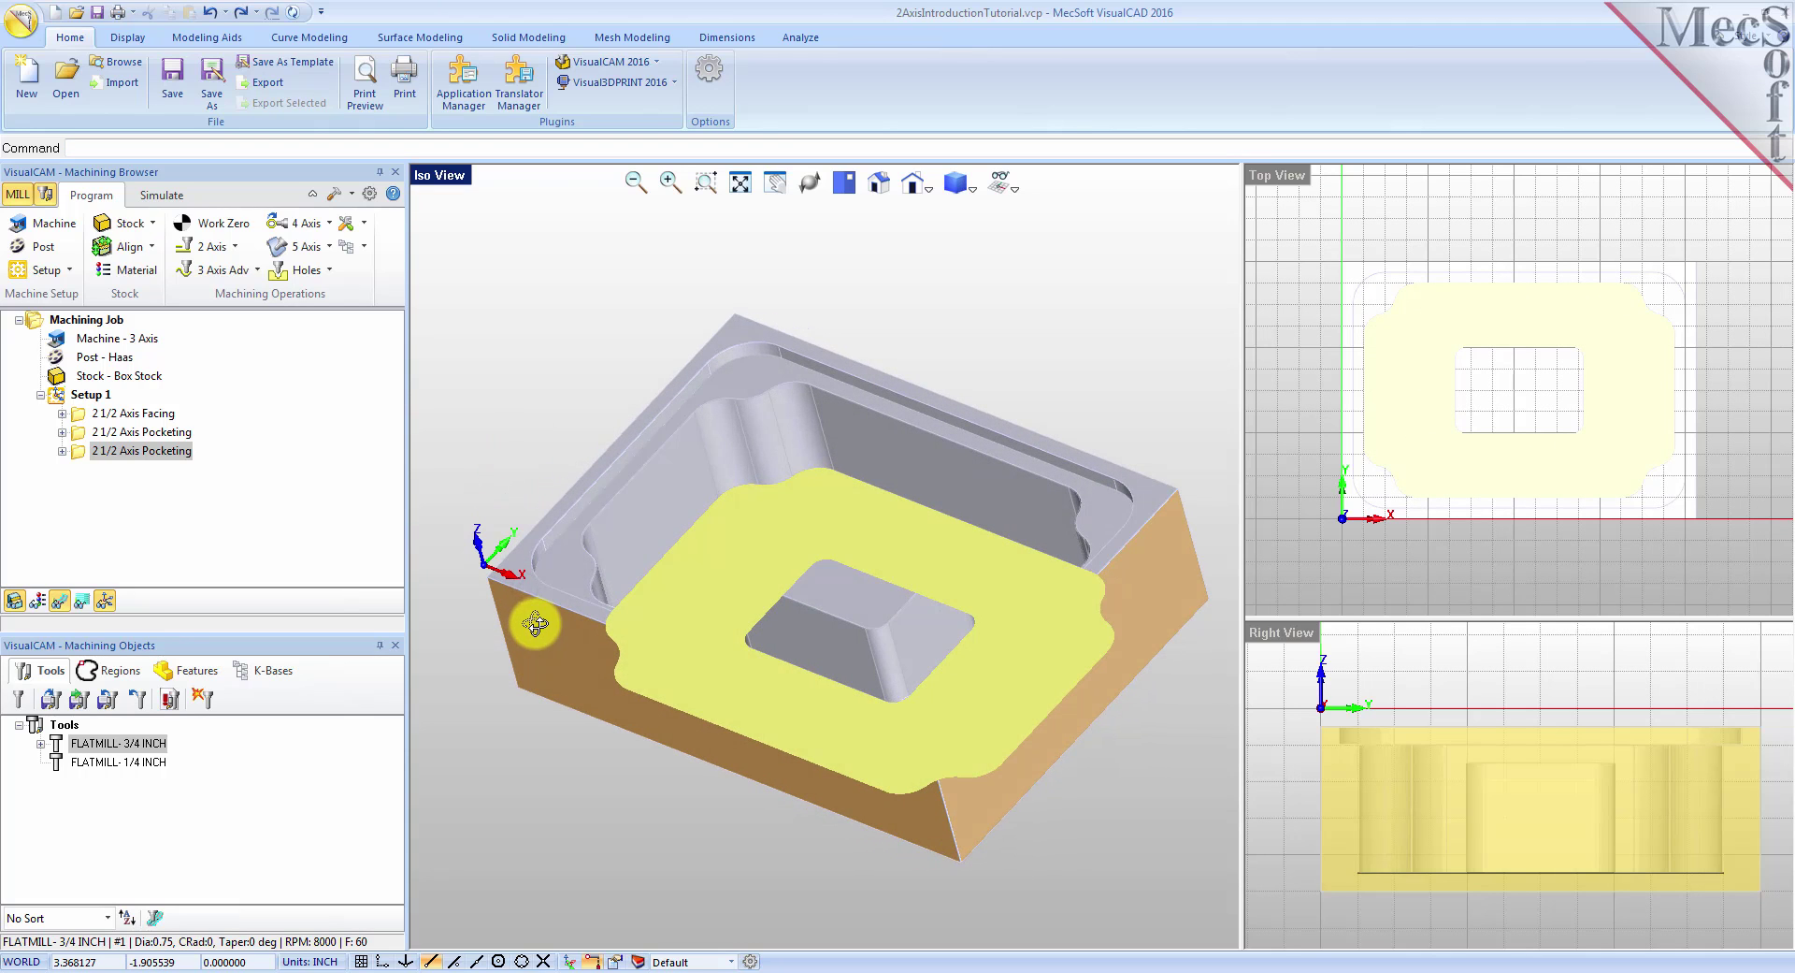
right_click(513, 481)
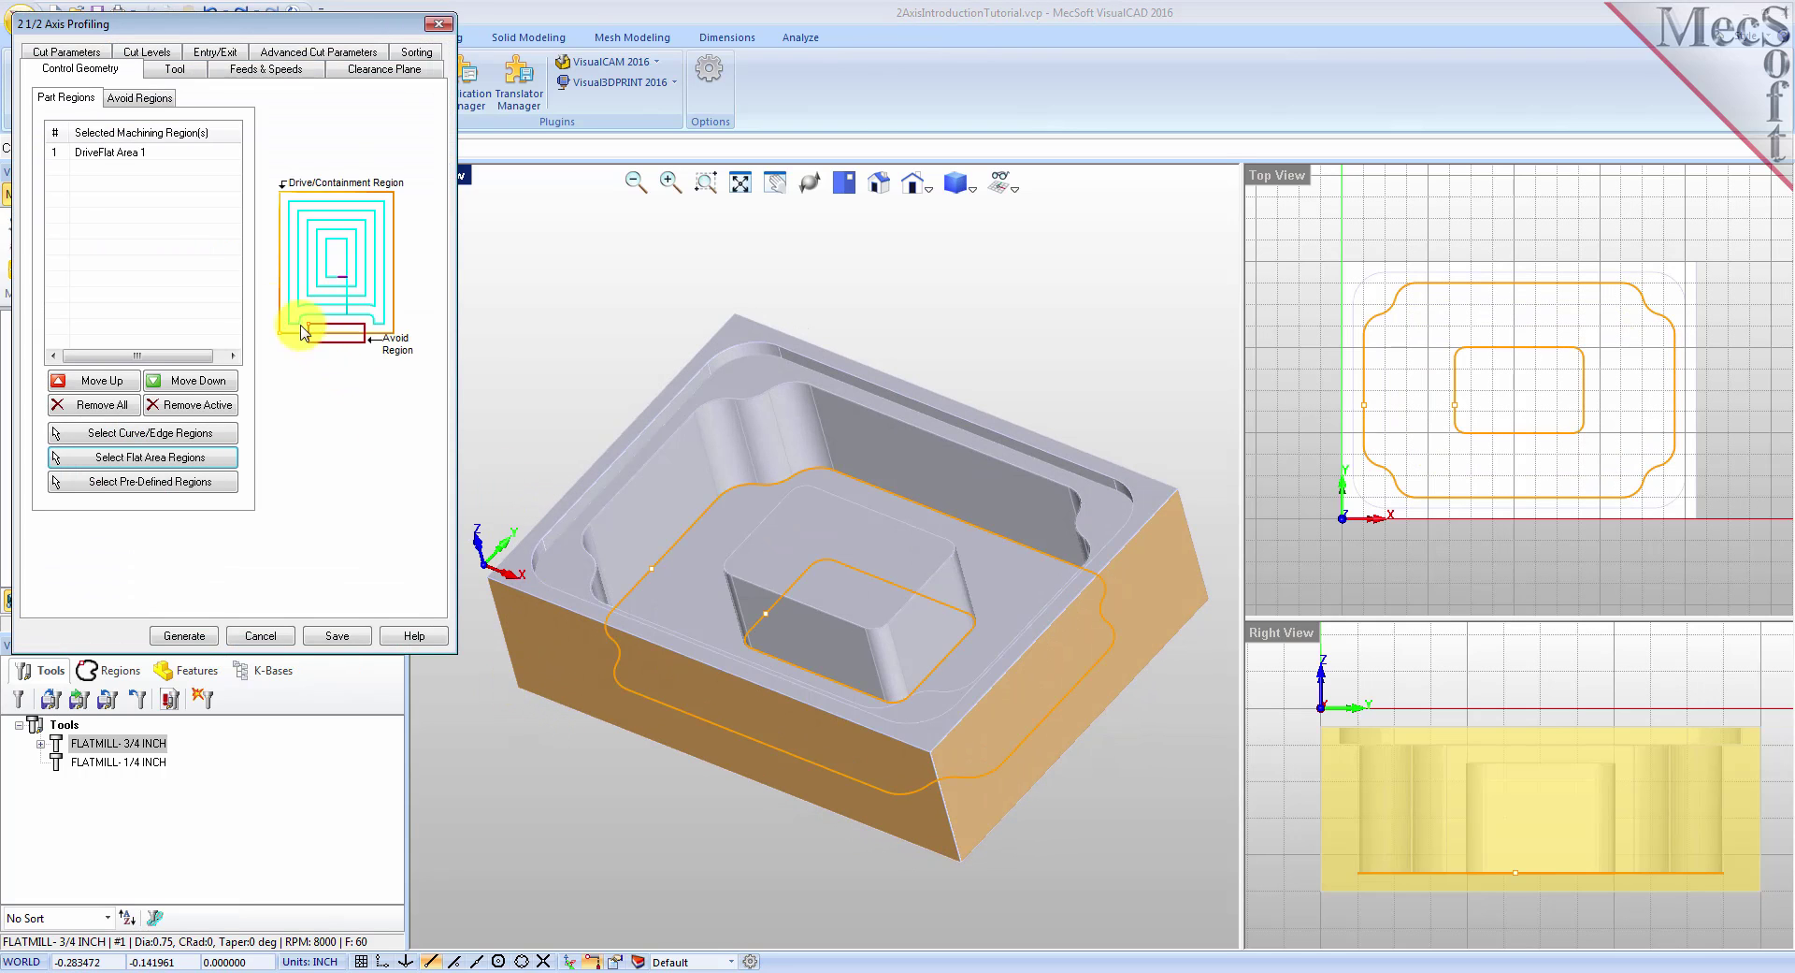
click(104, 157)
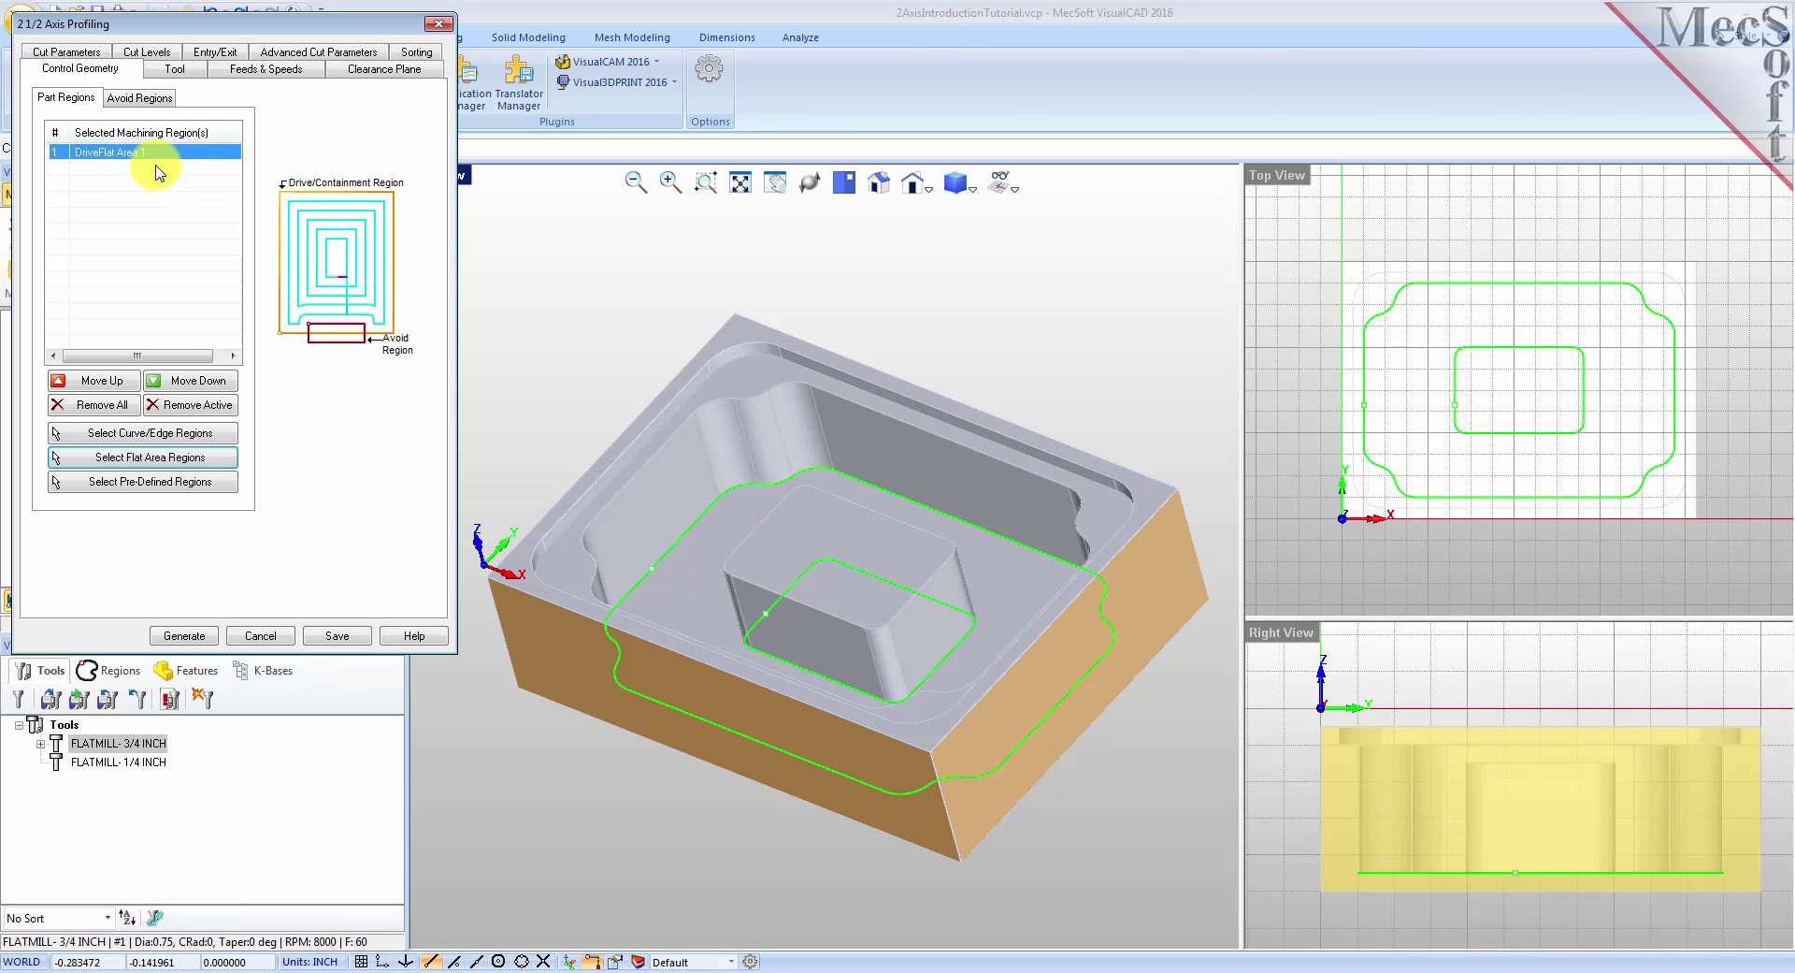
Step: Assign the FLATMILL- 1/4 INCH tool, with Climb (Down Cut) direction and the cut side determined using the 3D model
click(174, 68)
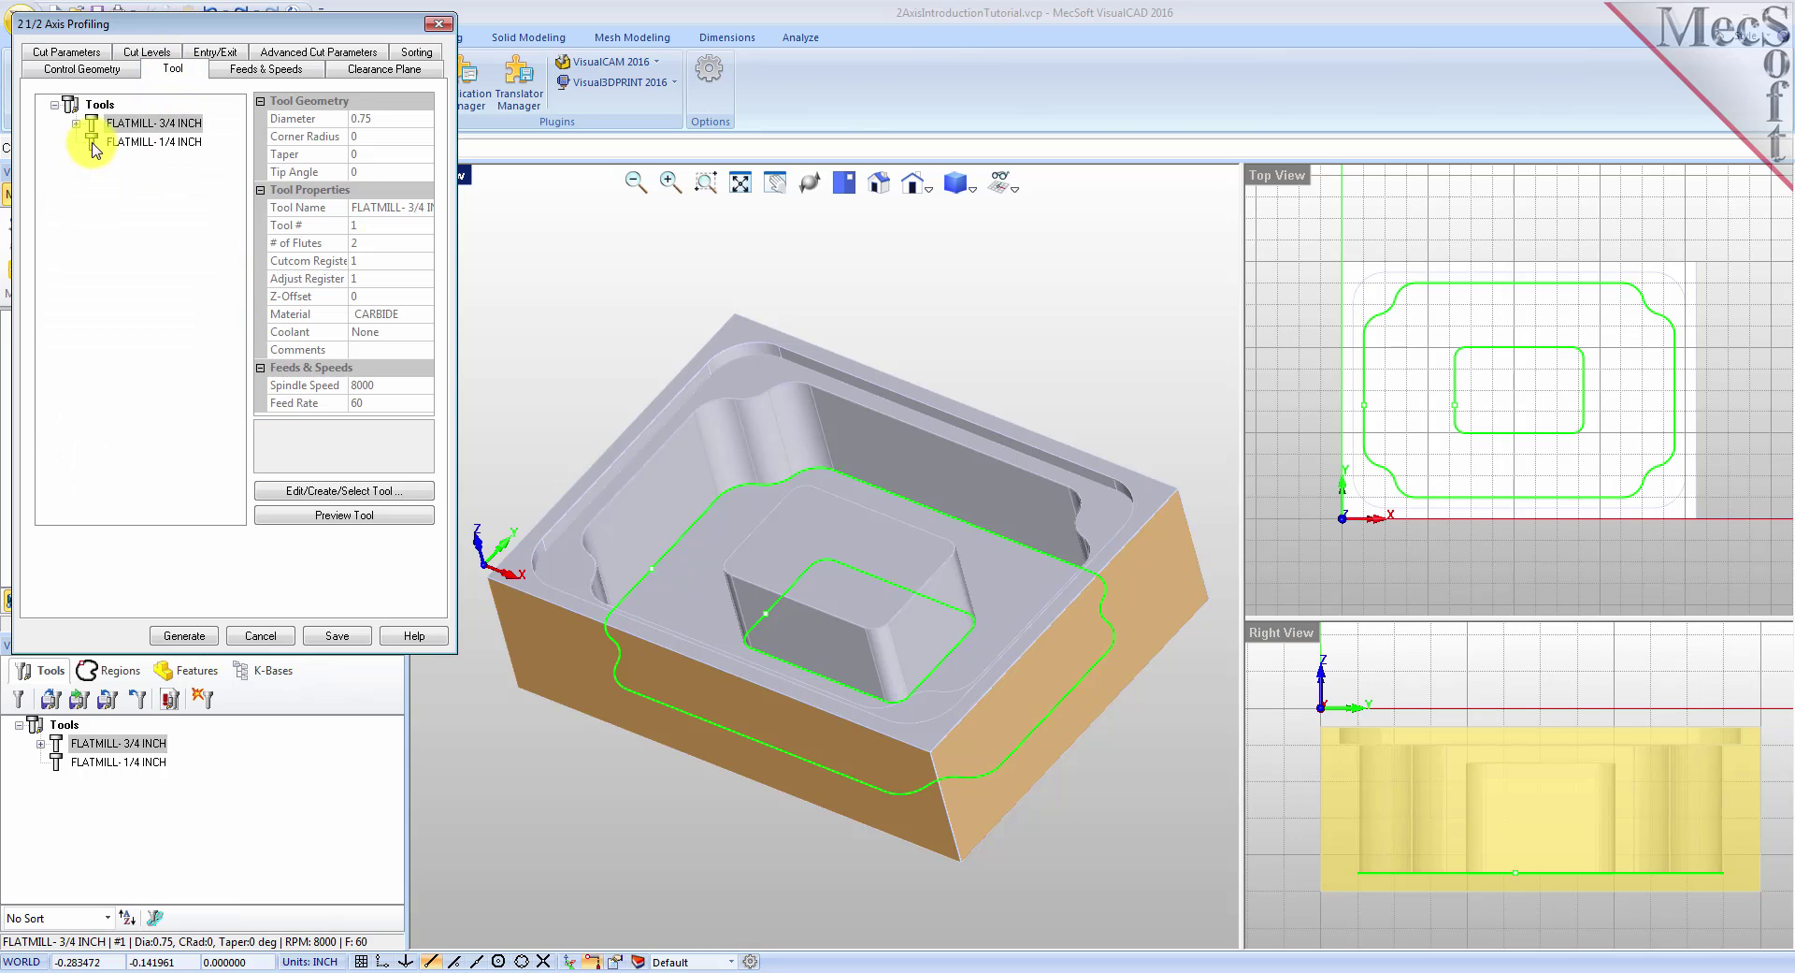
click(140, 142)
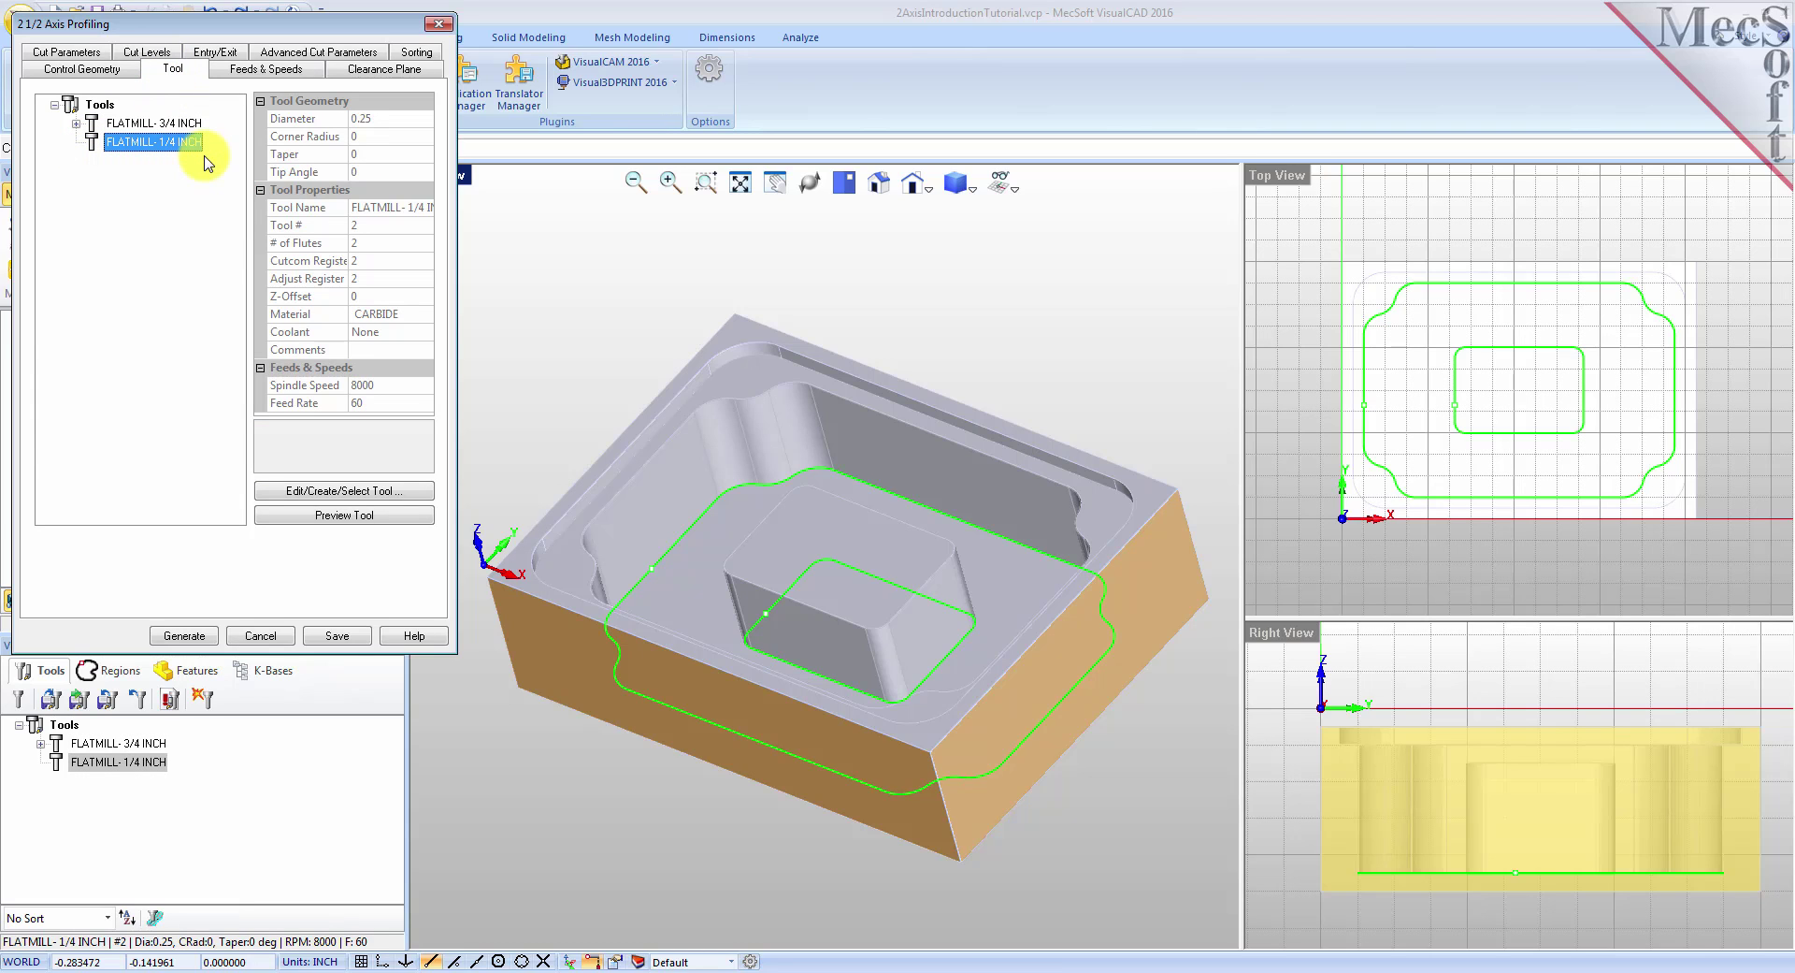
click(70, 54)
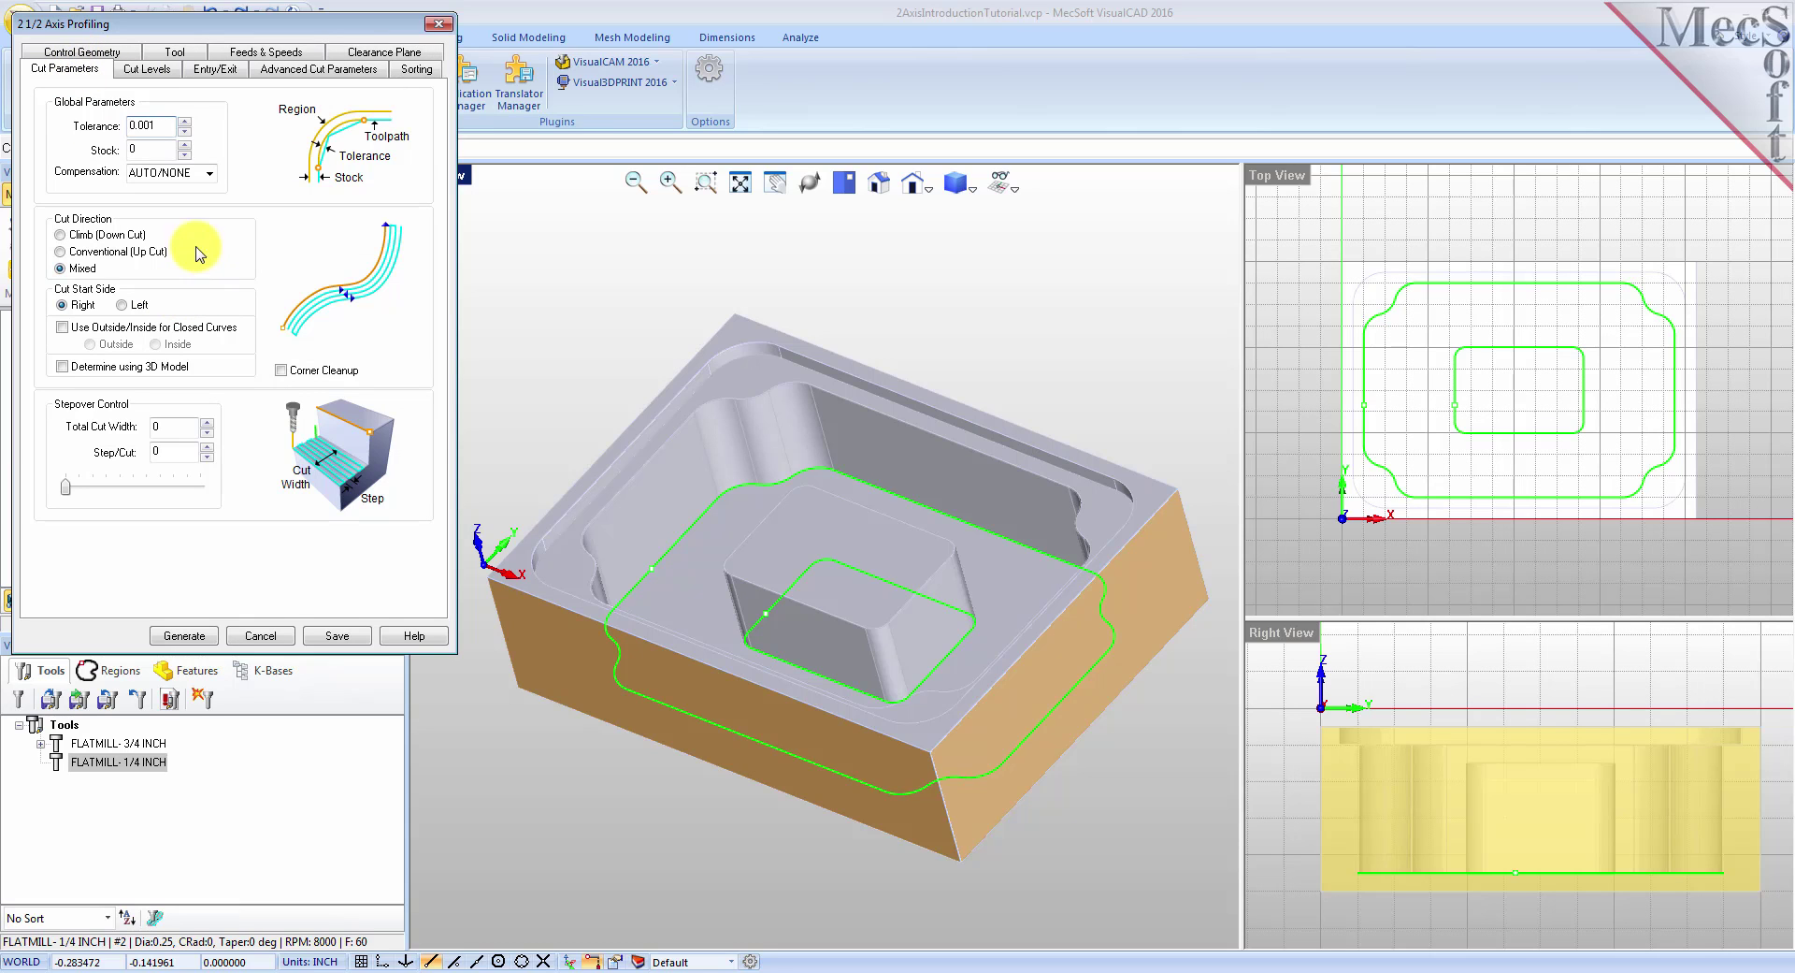
drag(159, 125, 106, 148)
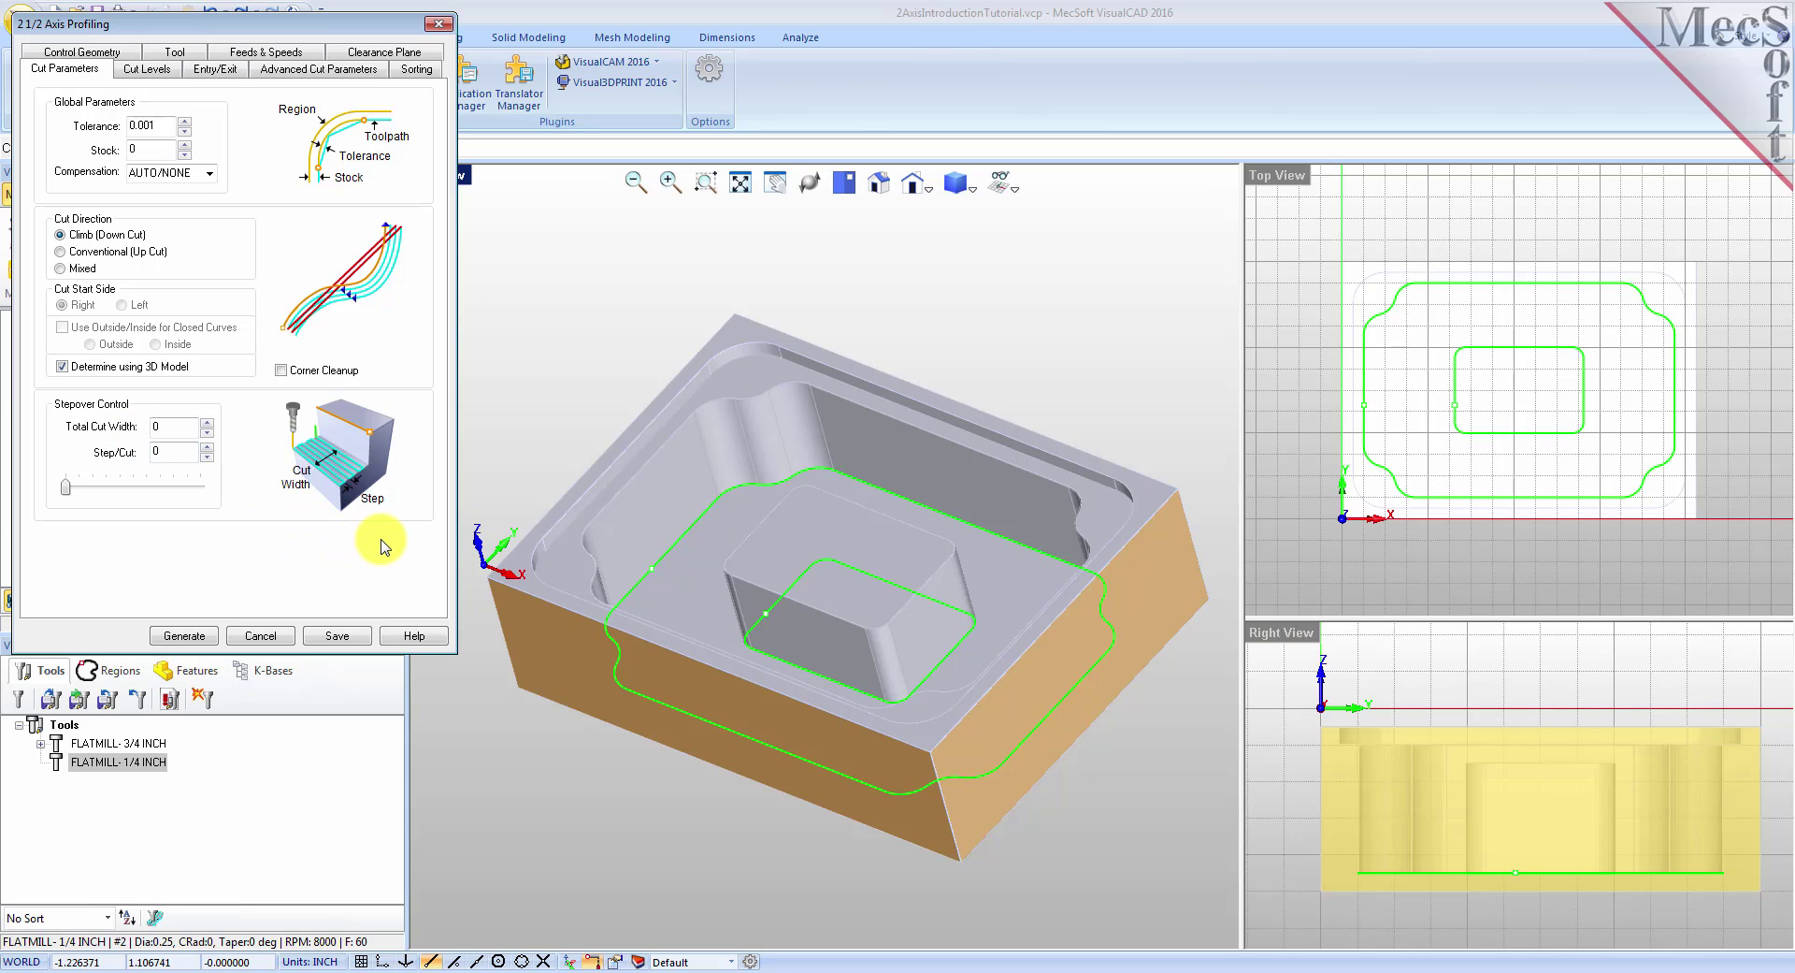
Step: Set the location of the cut geometry to At Bottom and generate the profiling toolpath
click(148, 71)
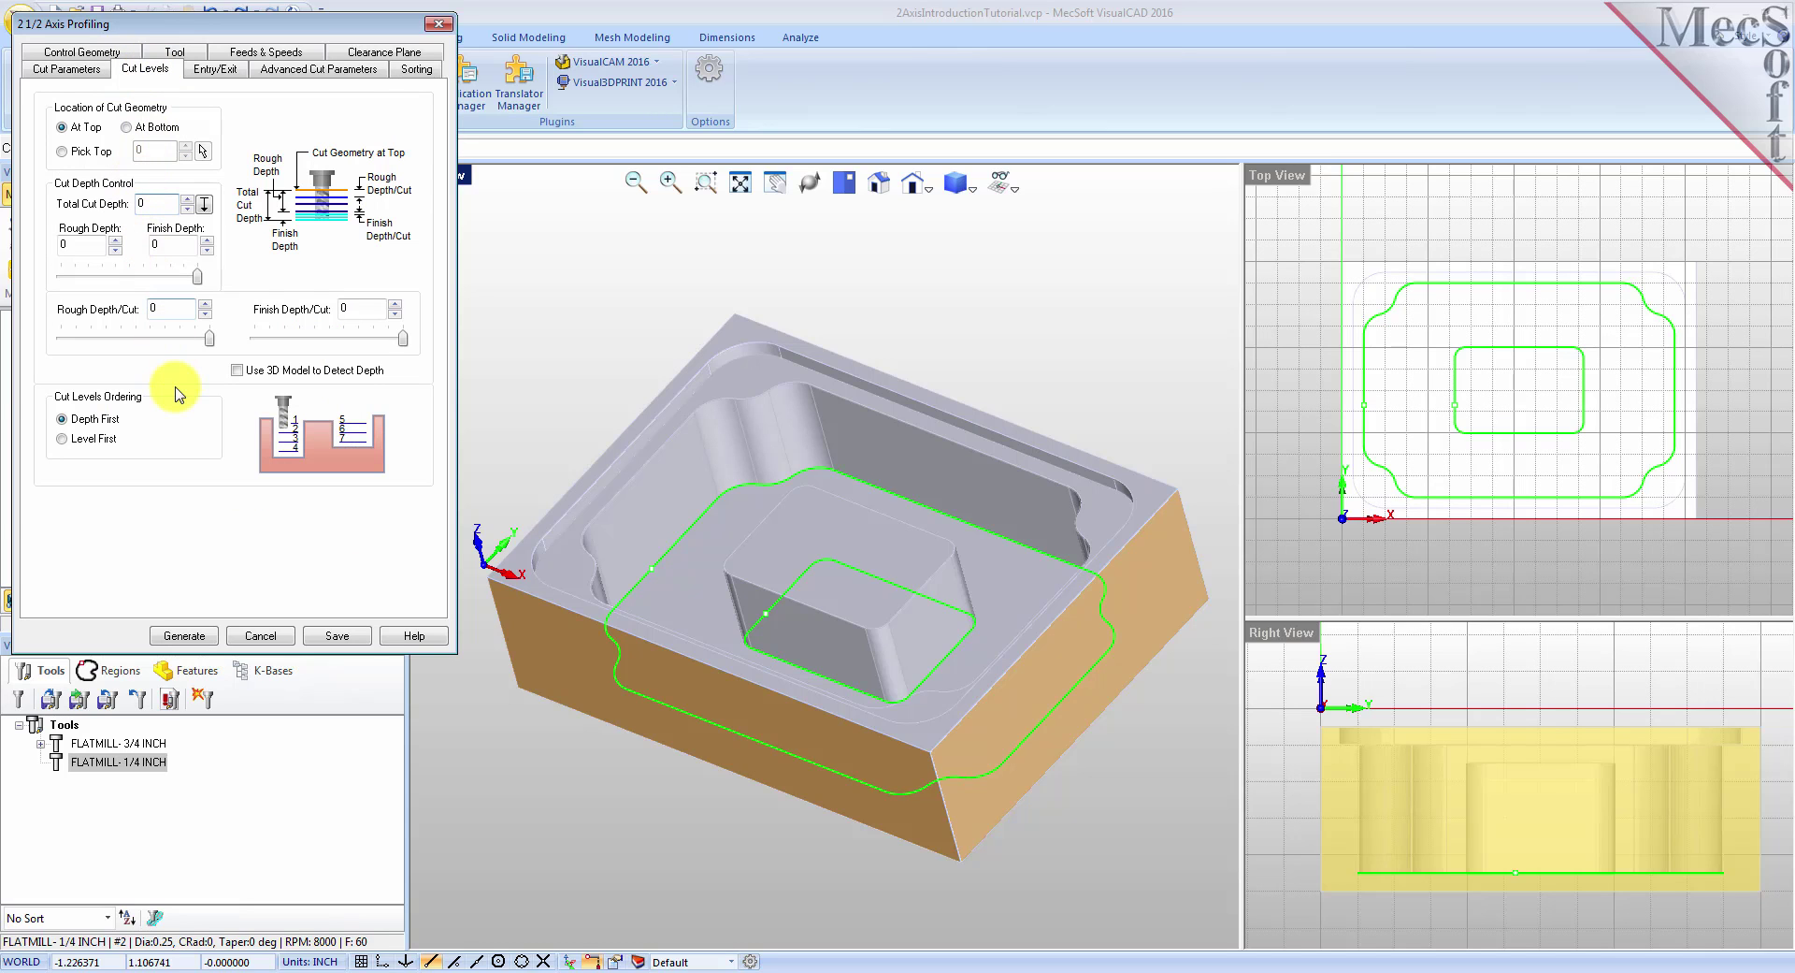
click(127, 128)
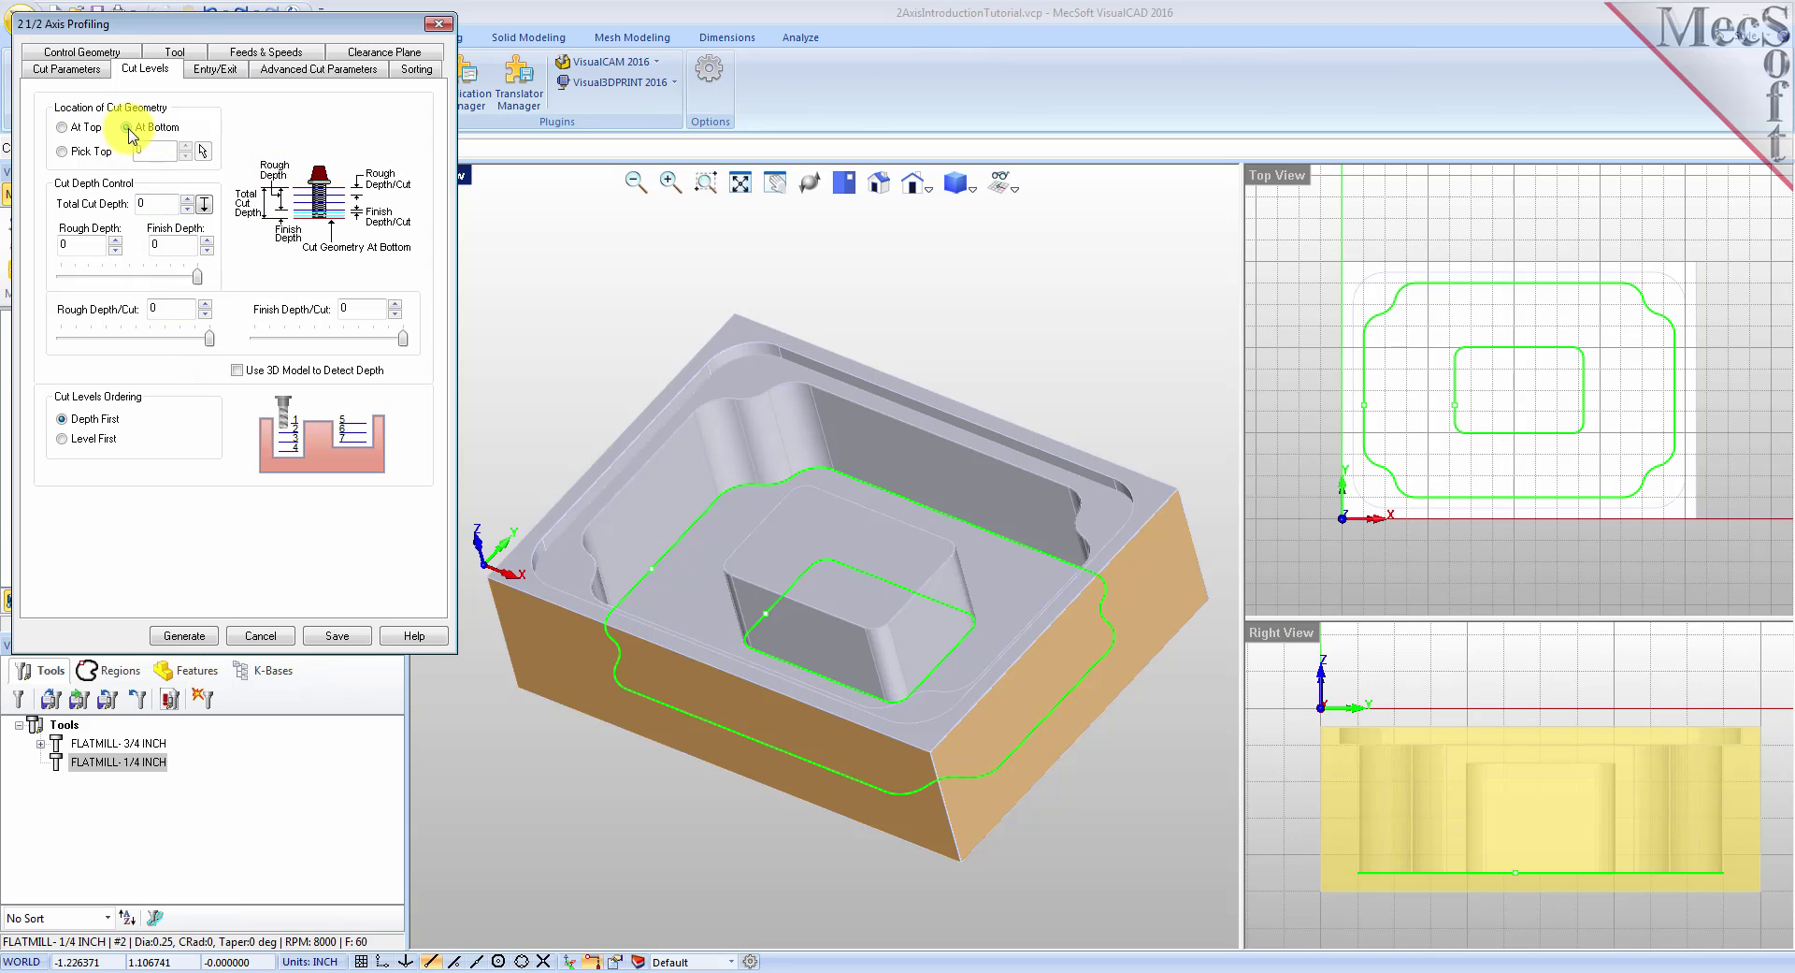
click(185, 635)
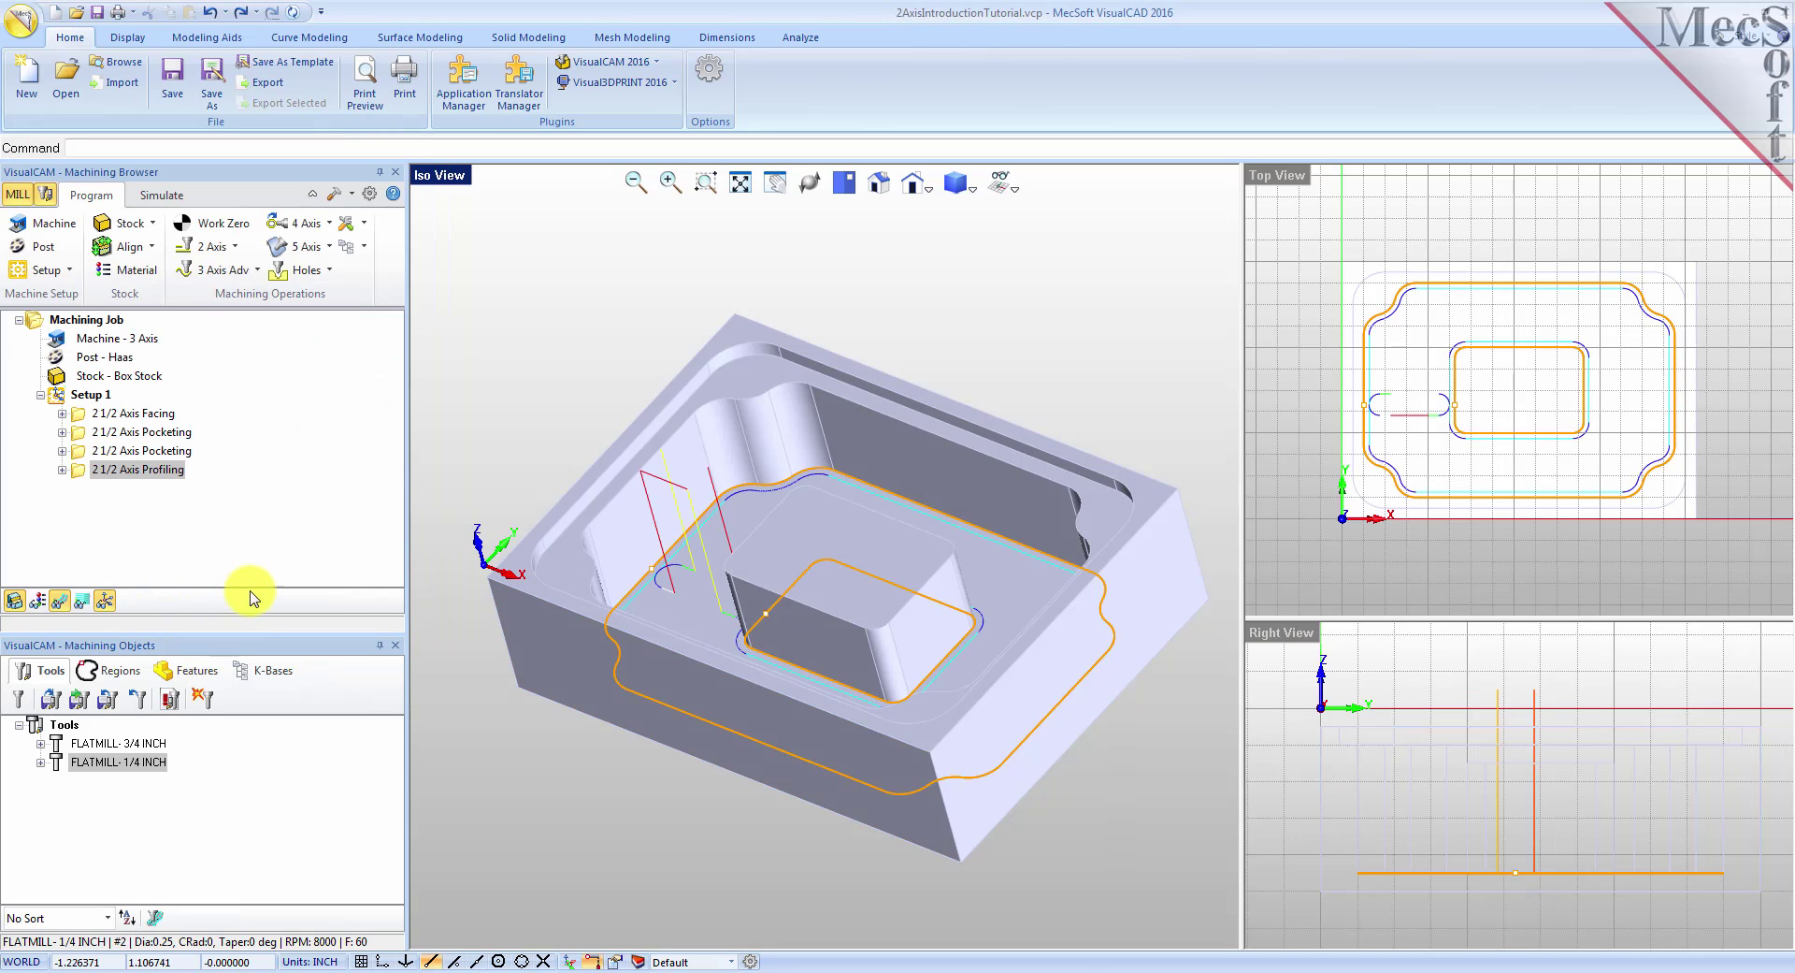
Step: Inspect the 2 1/2 Axis Profiling toolpath along the pocket wall and around the island from different angles
click(82, 475)
click(60, 604)
click(60, 605)
mouse_move(558, 621)
middle_down()
mouse_move(603, 618)
mouse_move(588, 630)
middle_up()
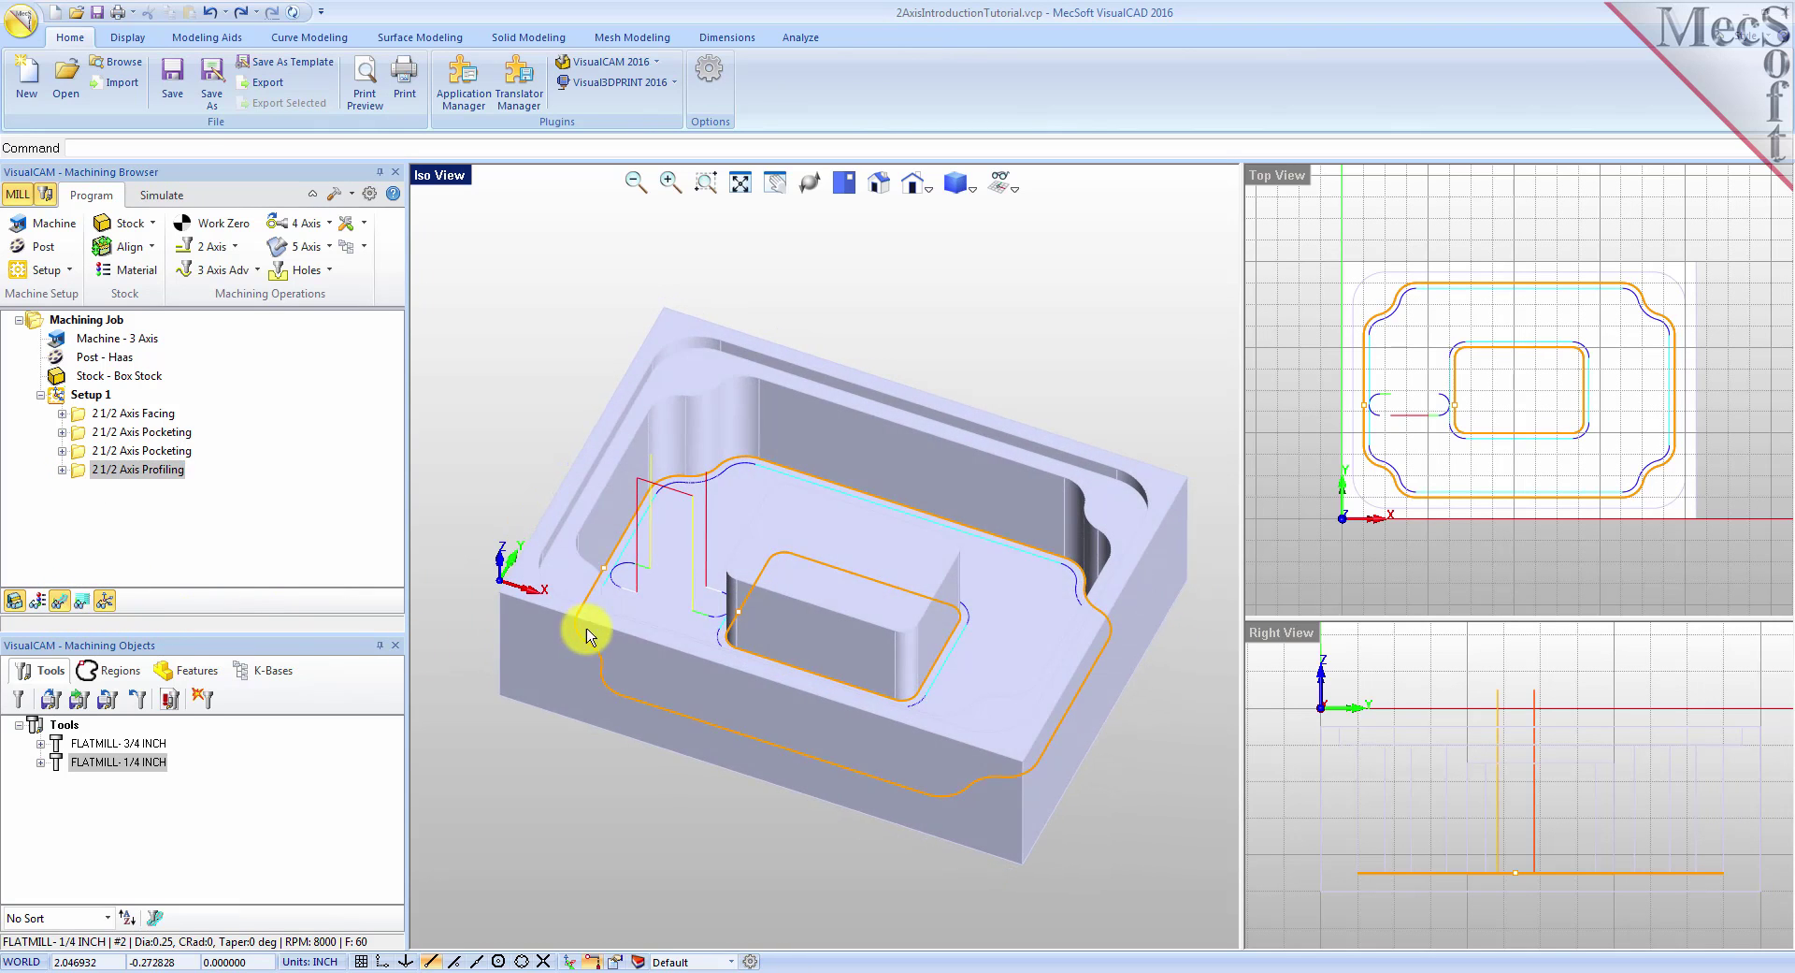
mouse_move(758, 617)
middle_down()
mouse_move(761, 753)
mouse_move(759, 592)
middle_up()
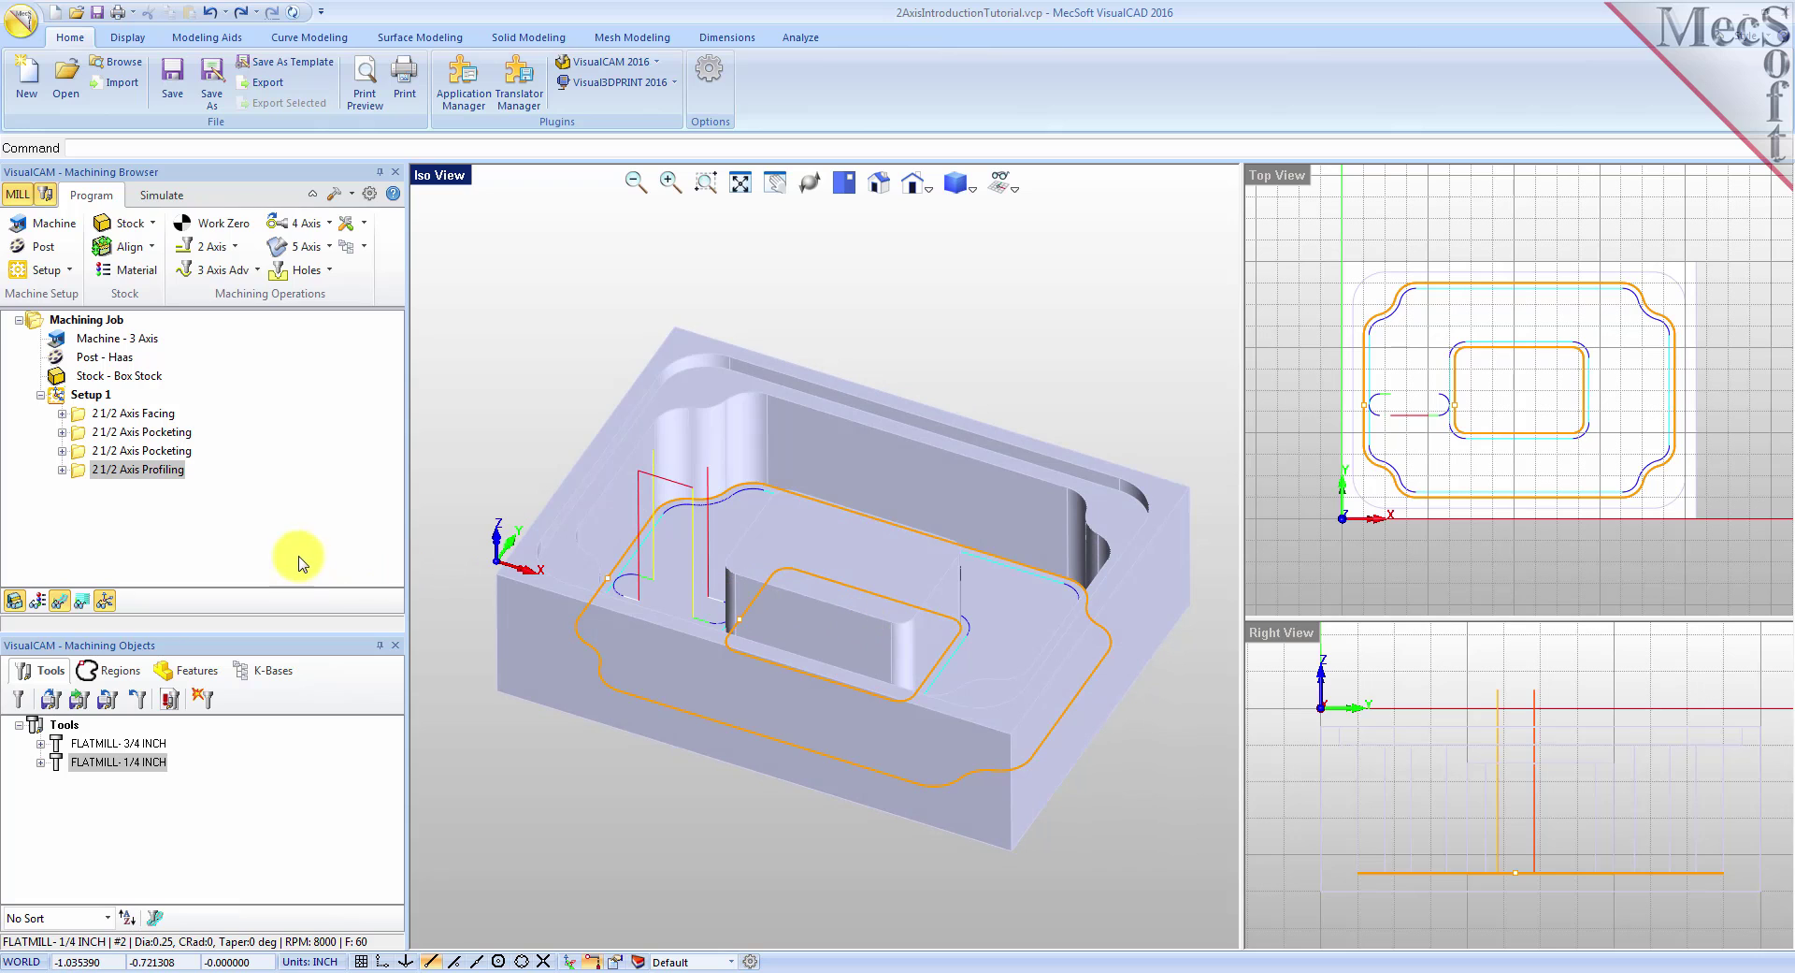
Step: Simulate the 2 1/2 Axis Profiling operation at the slowest speed, then run it through to the end
click(166, 197)
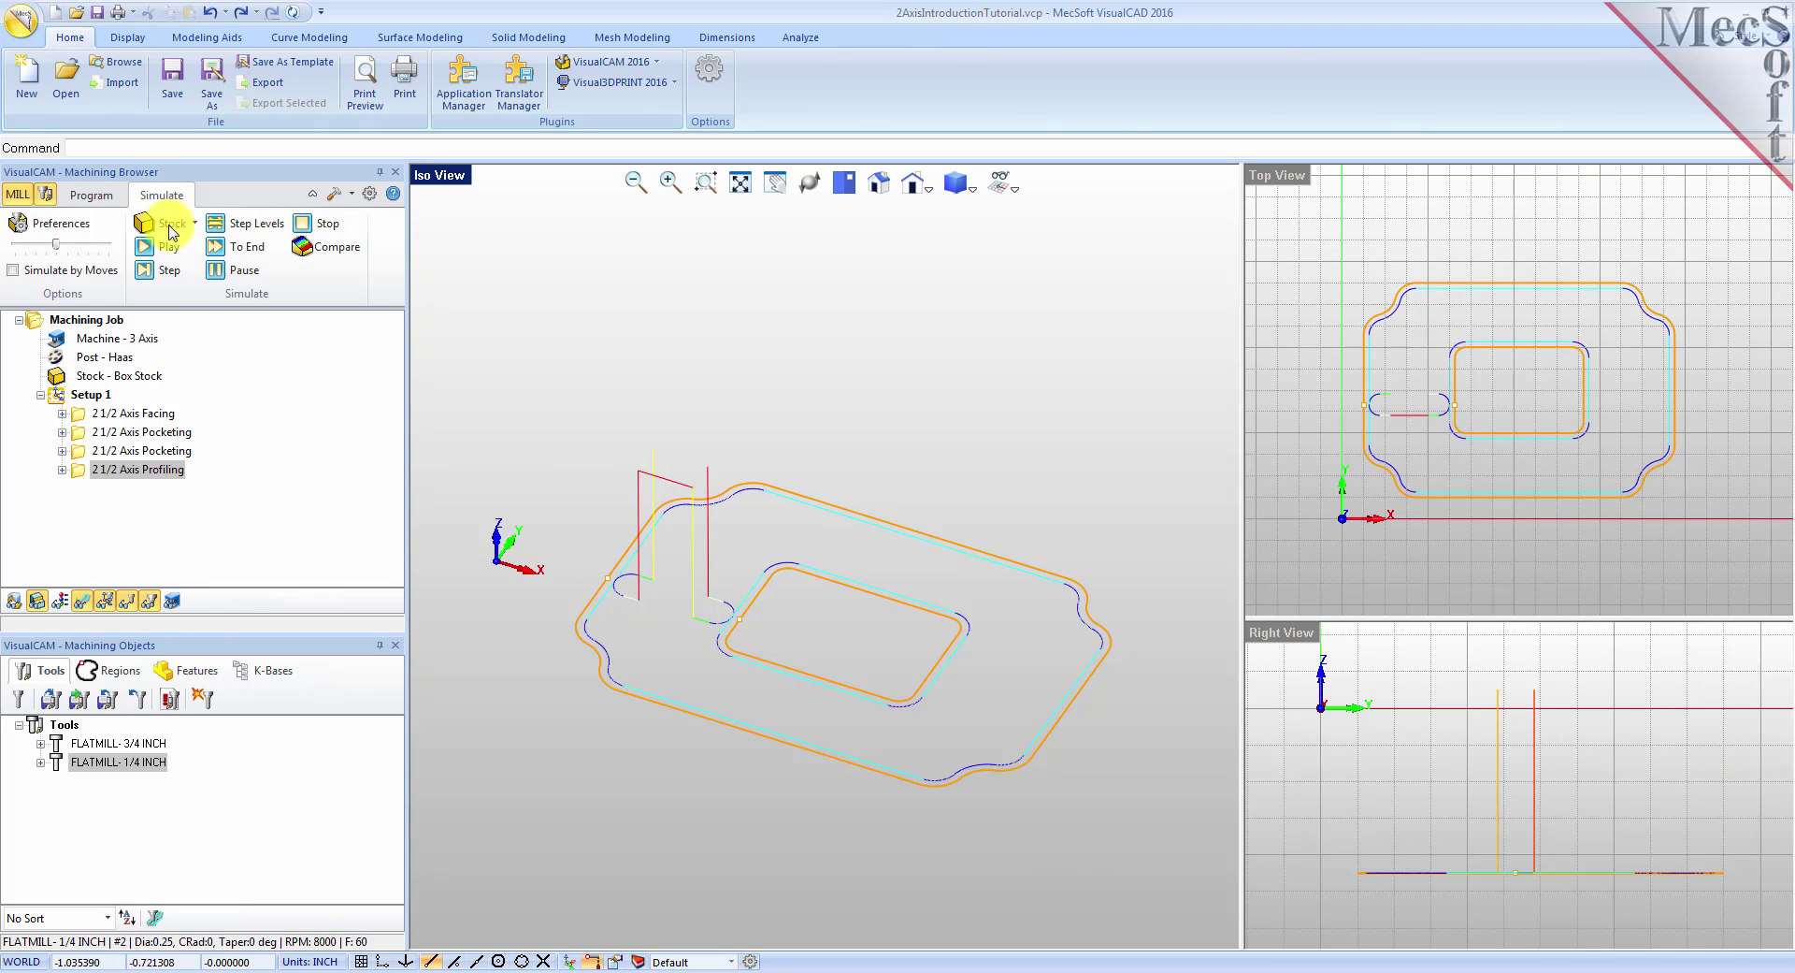
click(79, 473)
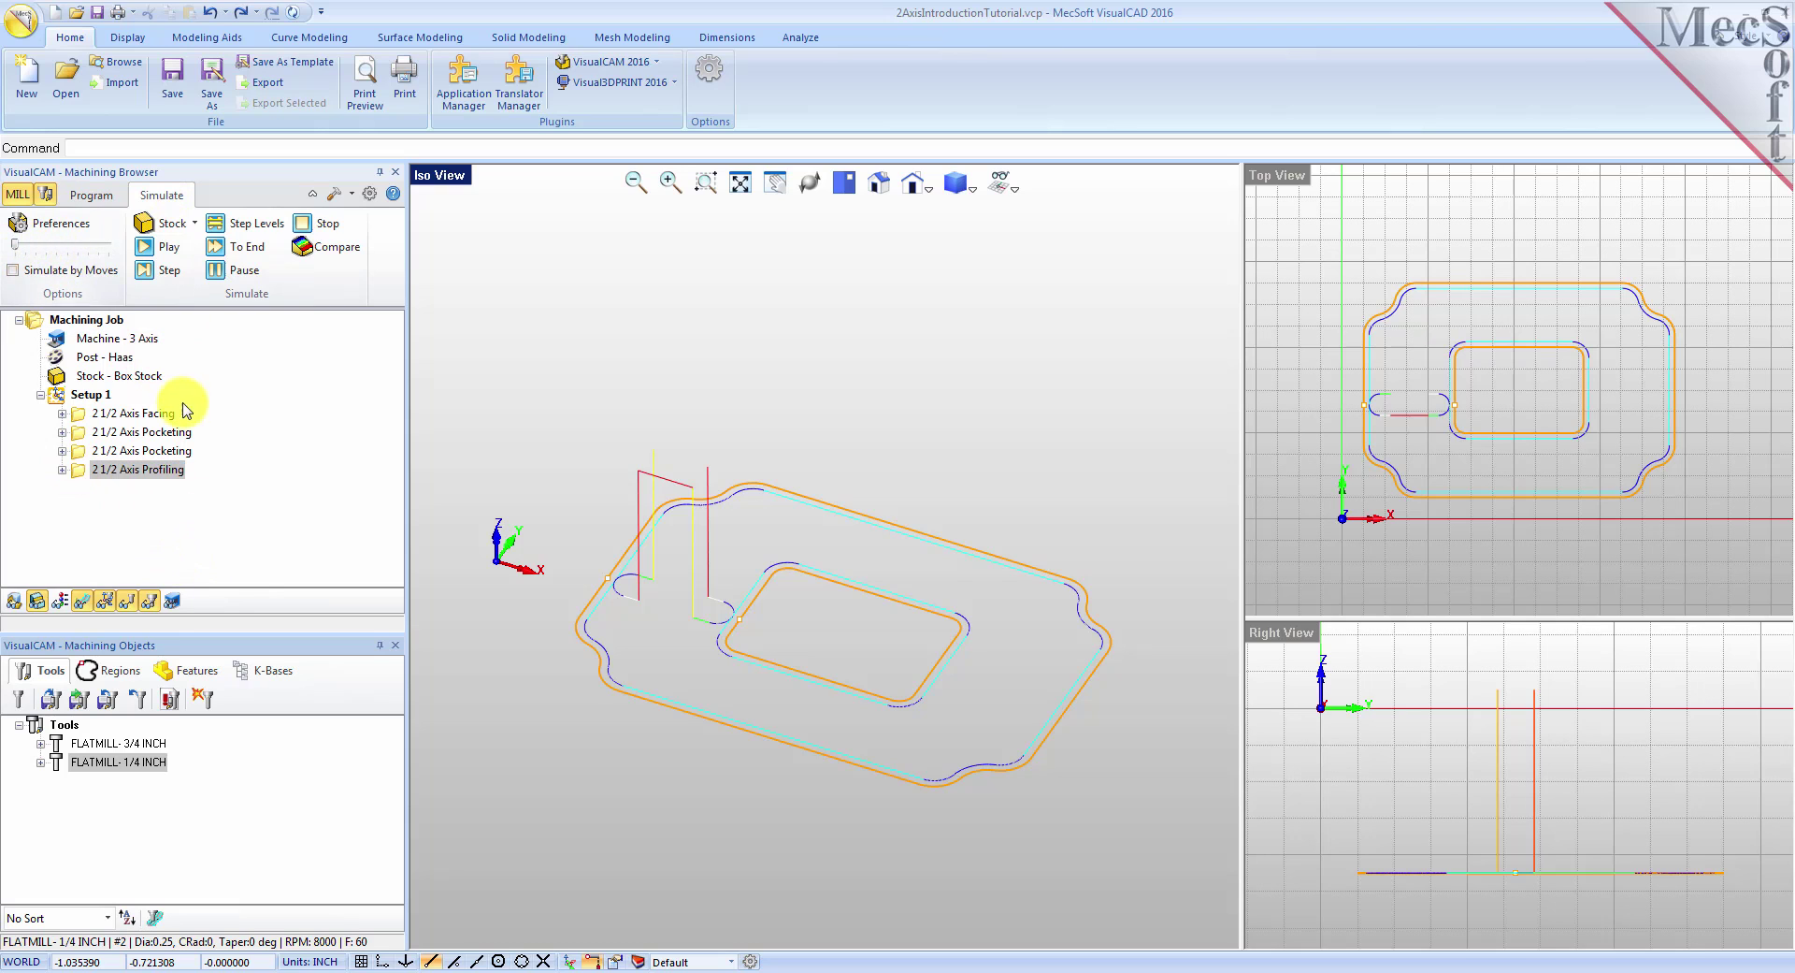
click(166, 246)
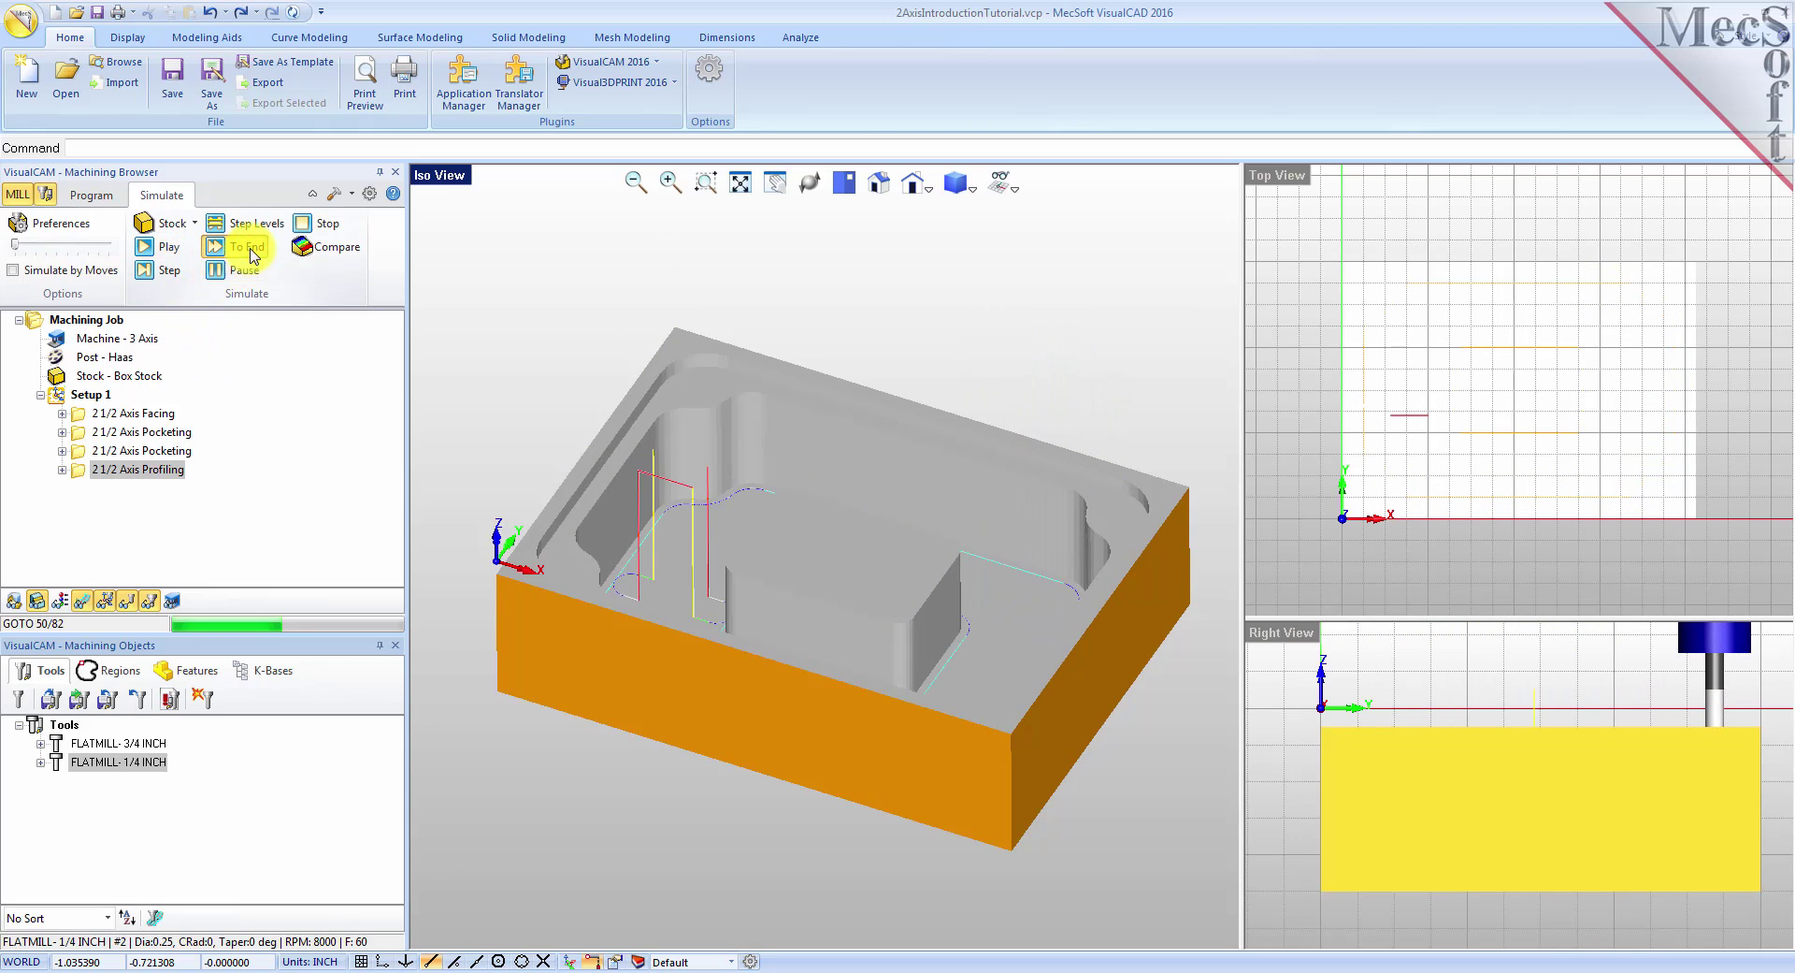
Step: Simulate all operations of Setup 1 in sequence at maximum speed with Simulate by Moves enabled
click(94, 399)
drag(15, 245, 138, 251)
click(168, 248)
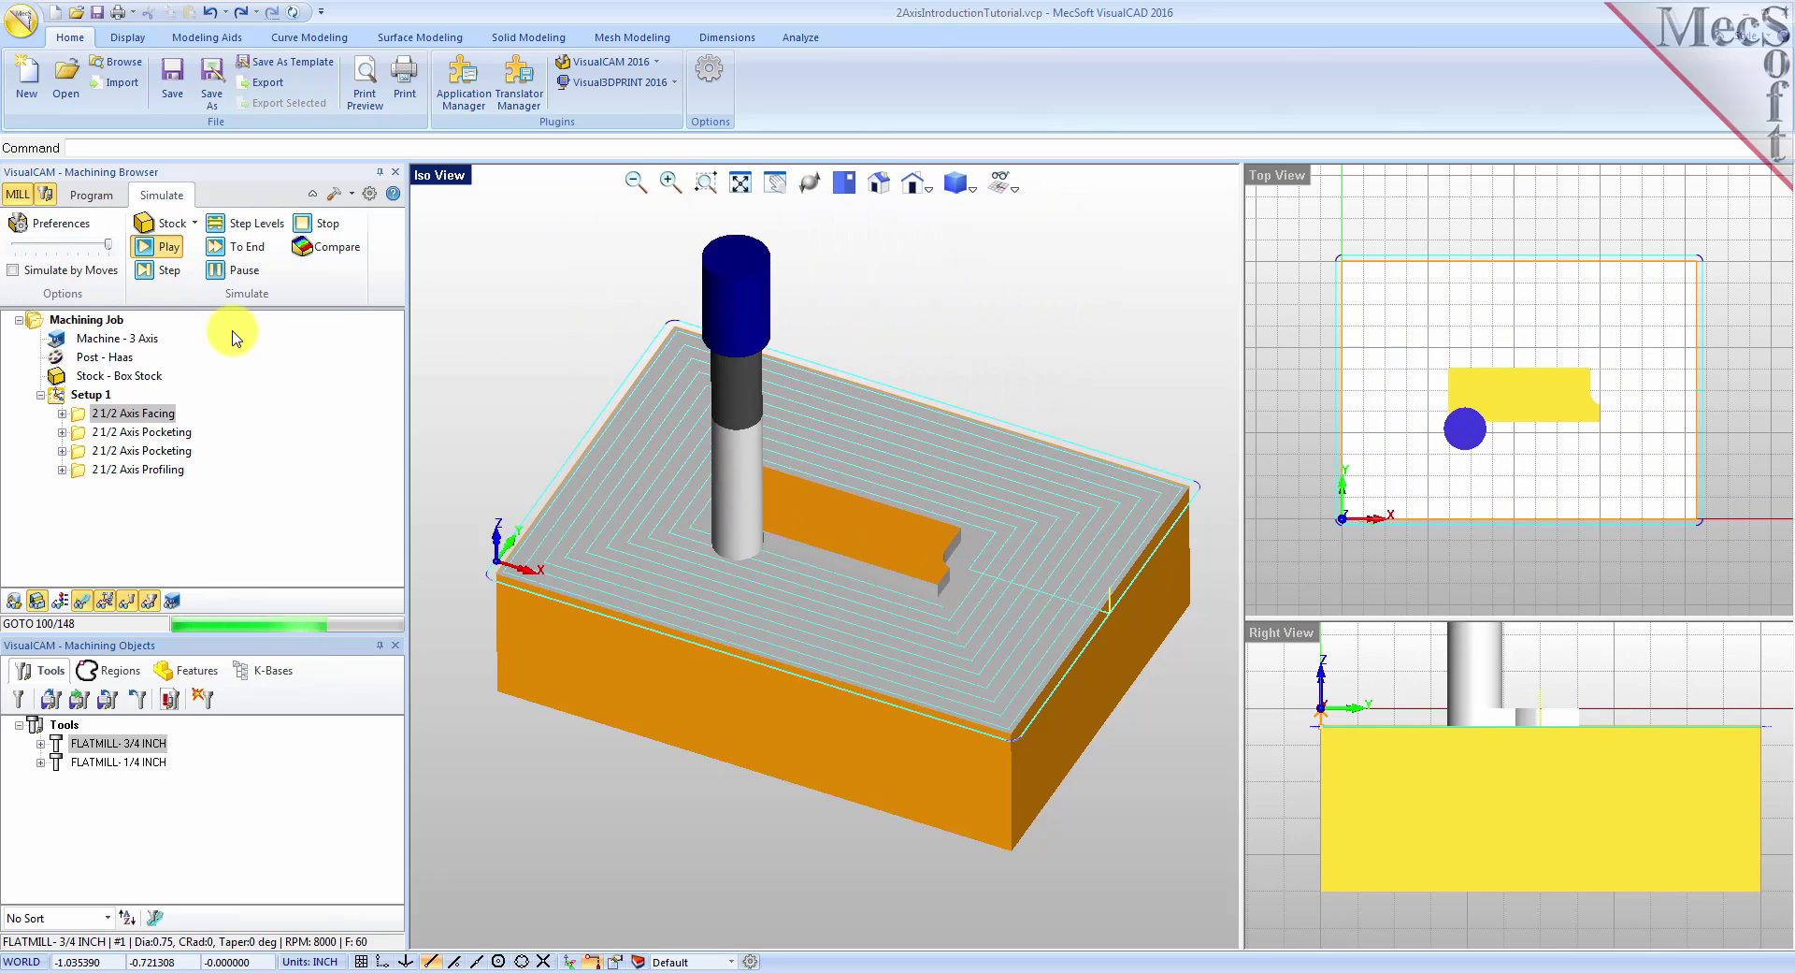
click(14, 271)
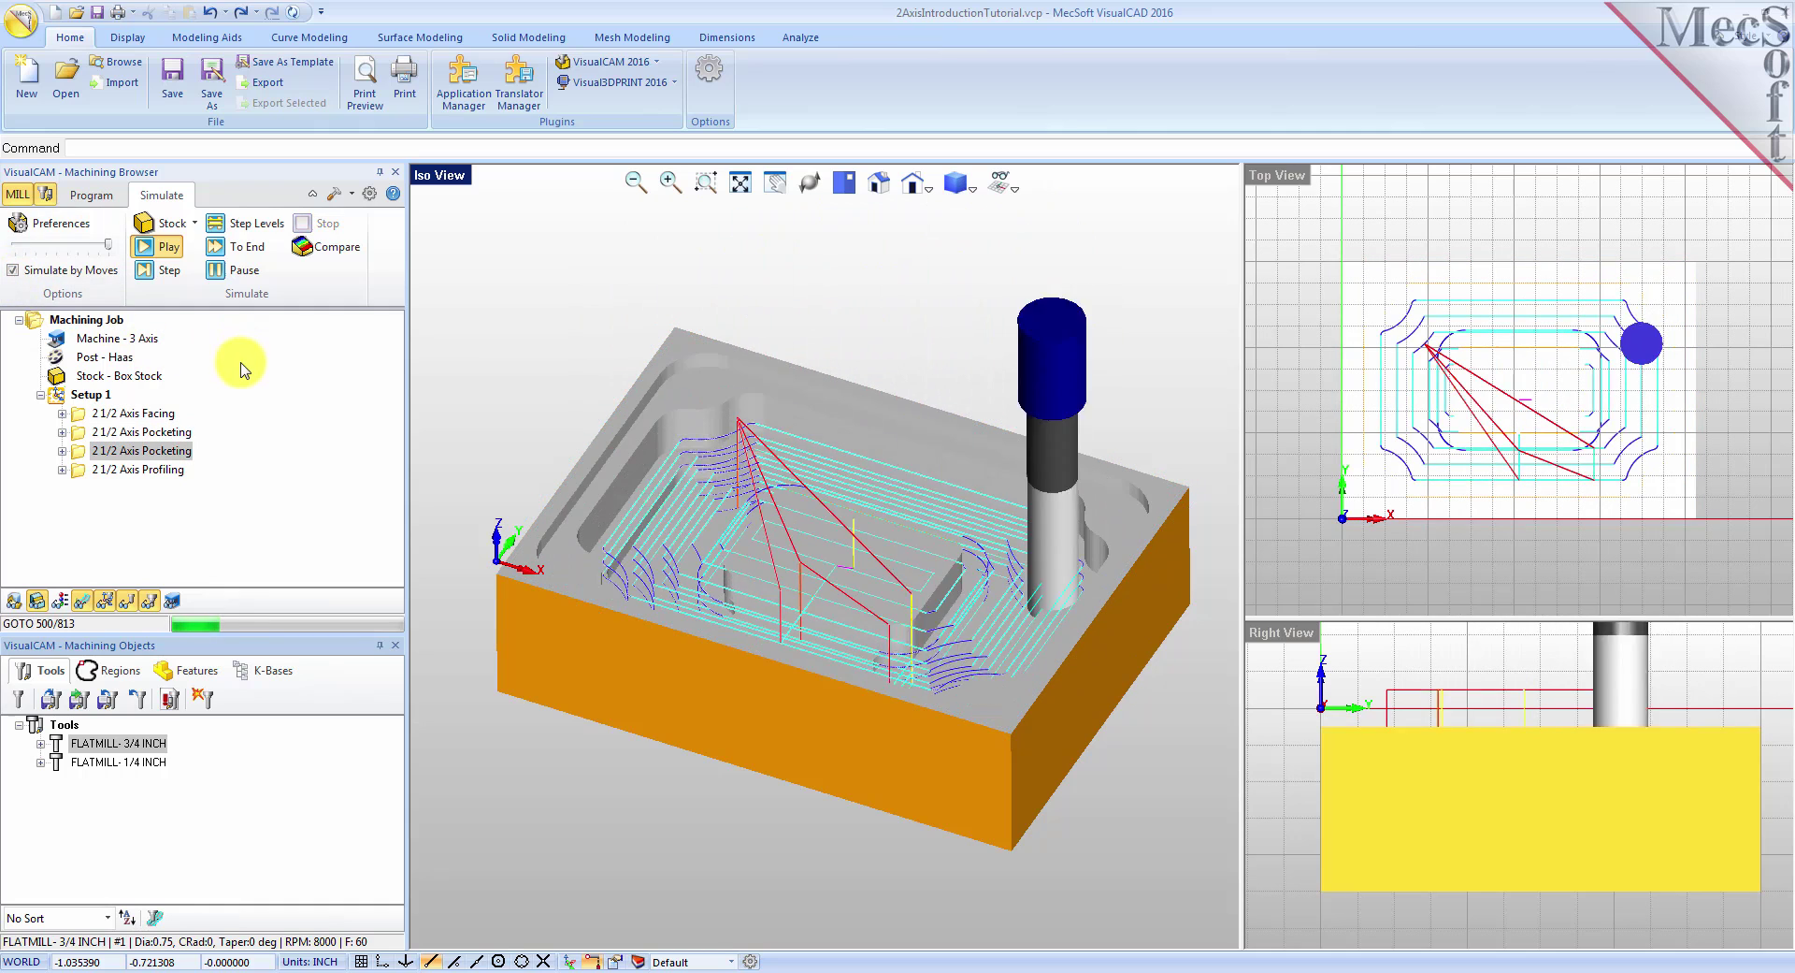
right_drag(751, 666, 889, 593)
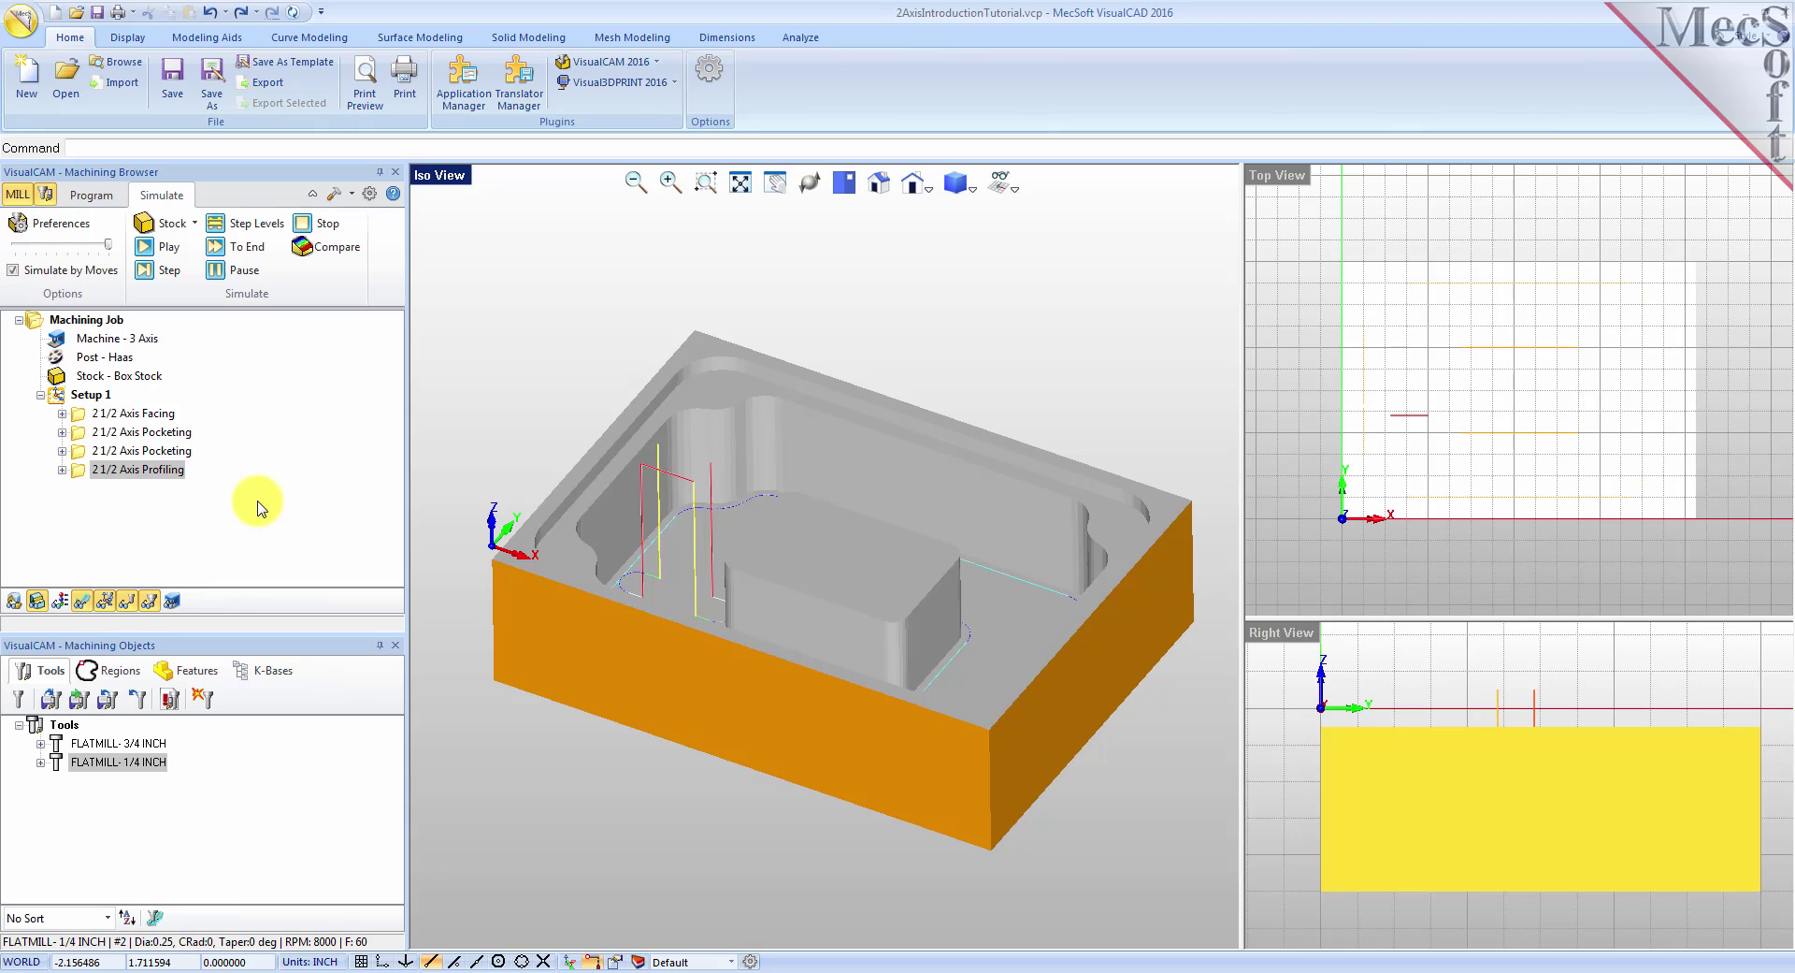
Step: Post-process Setup 1 with the Haas post to the file 2AxisIntroductionTutorial_Setup 1.nc
click(61, 396)
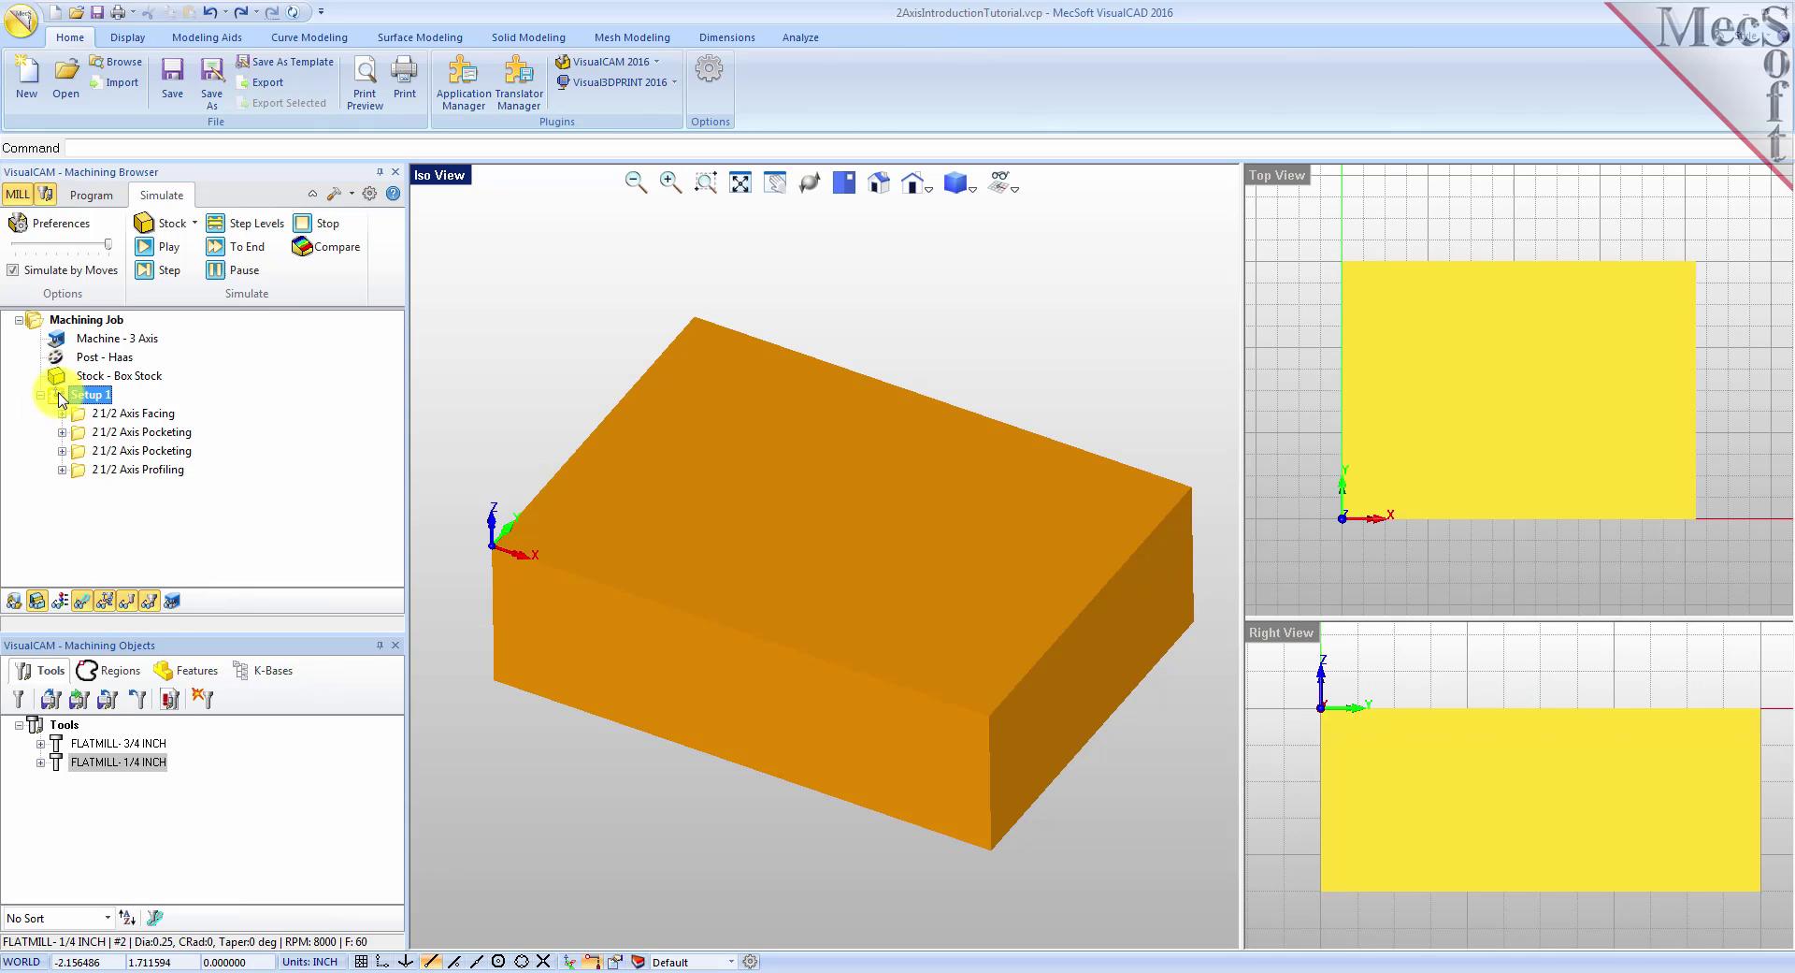
right_click(61, 396)
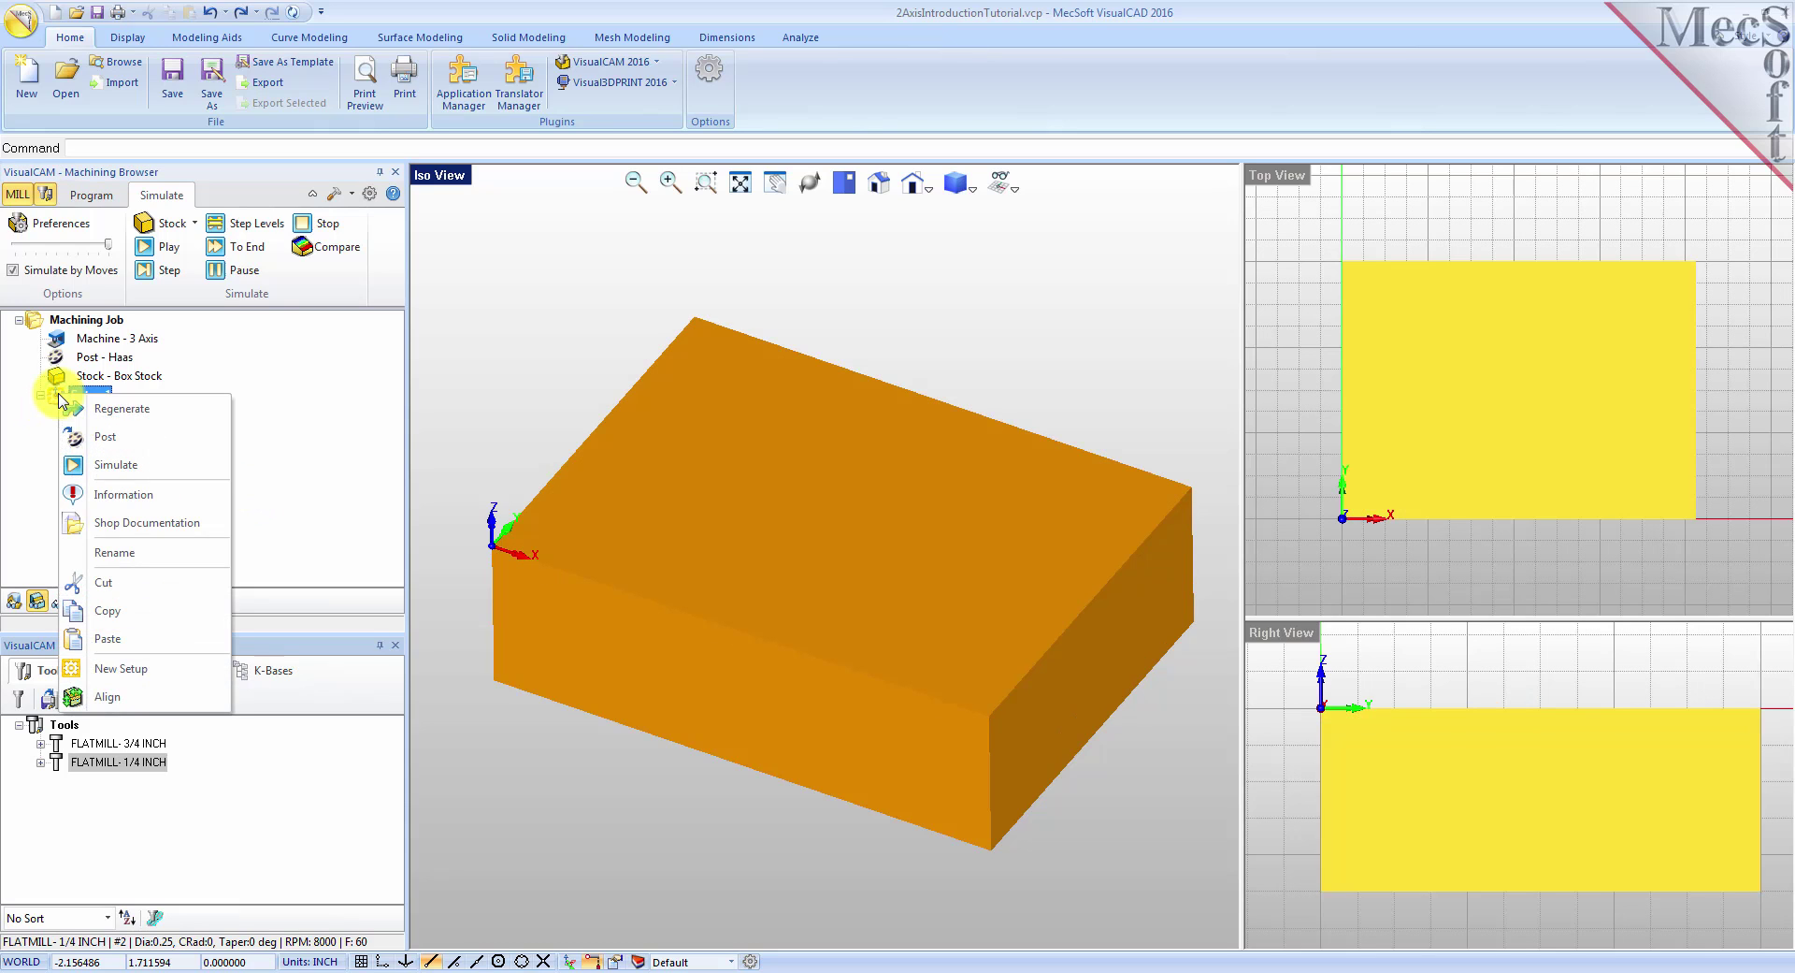
click(161, 443)
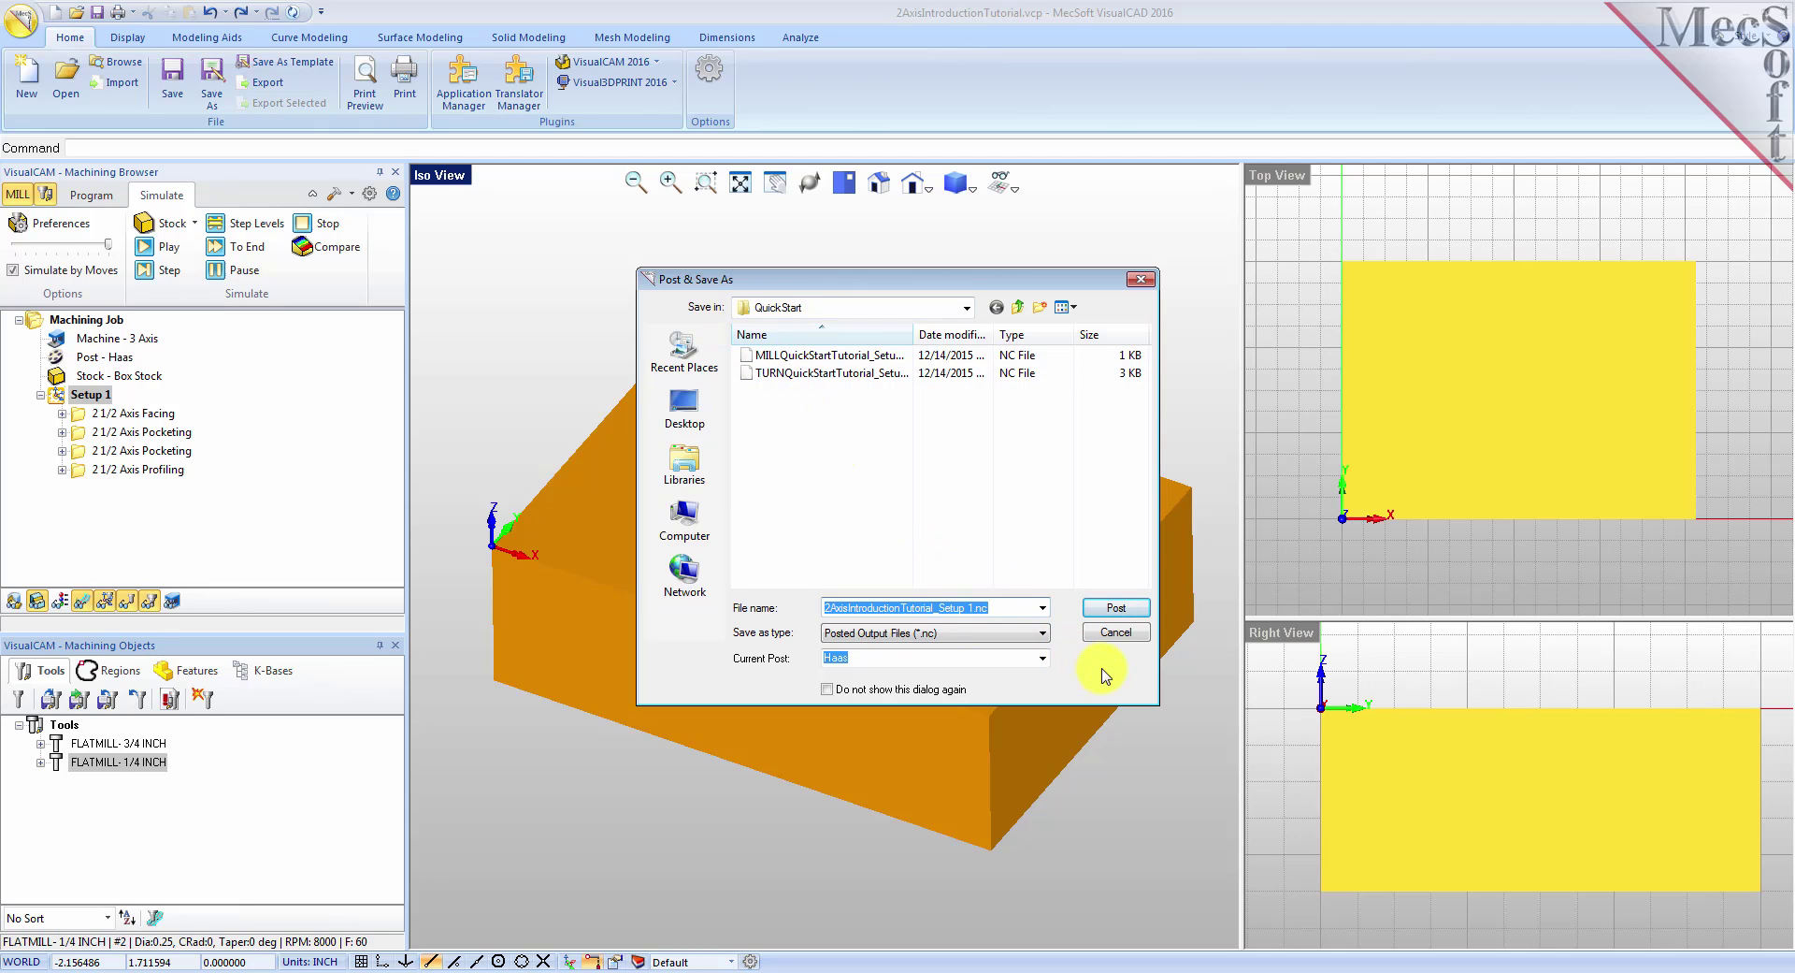
click(1114, 608)
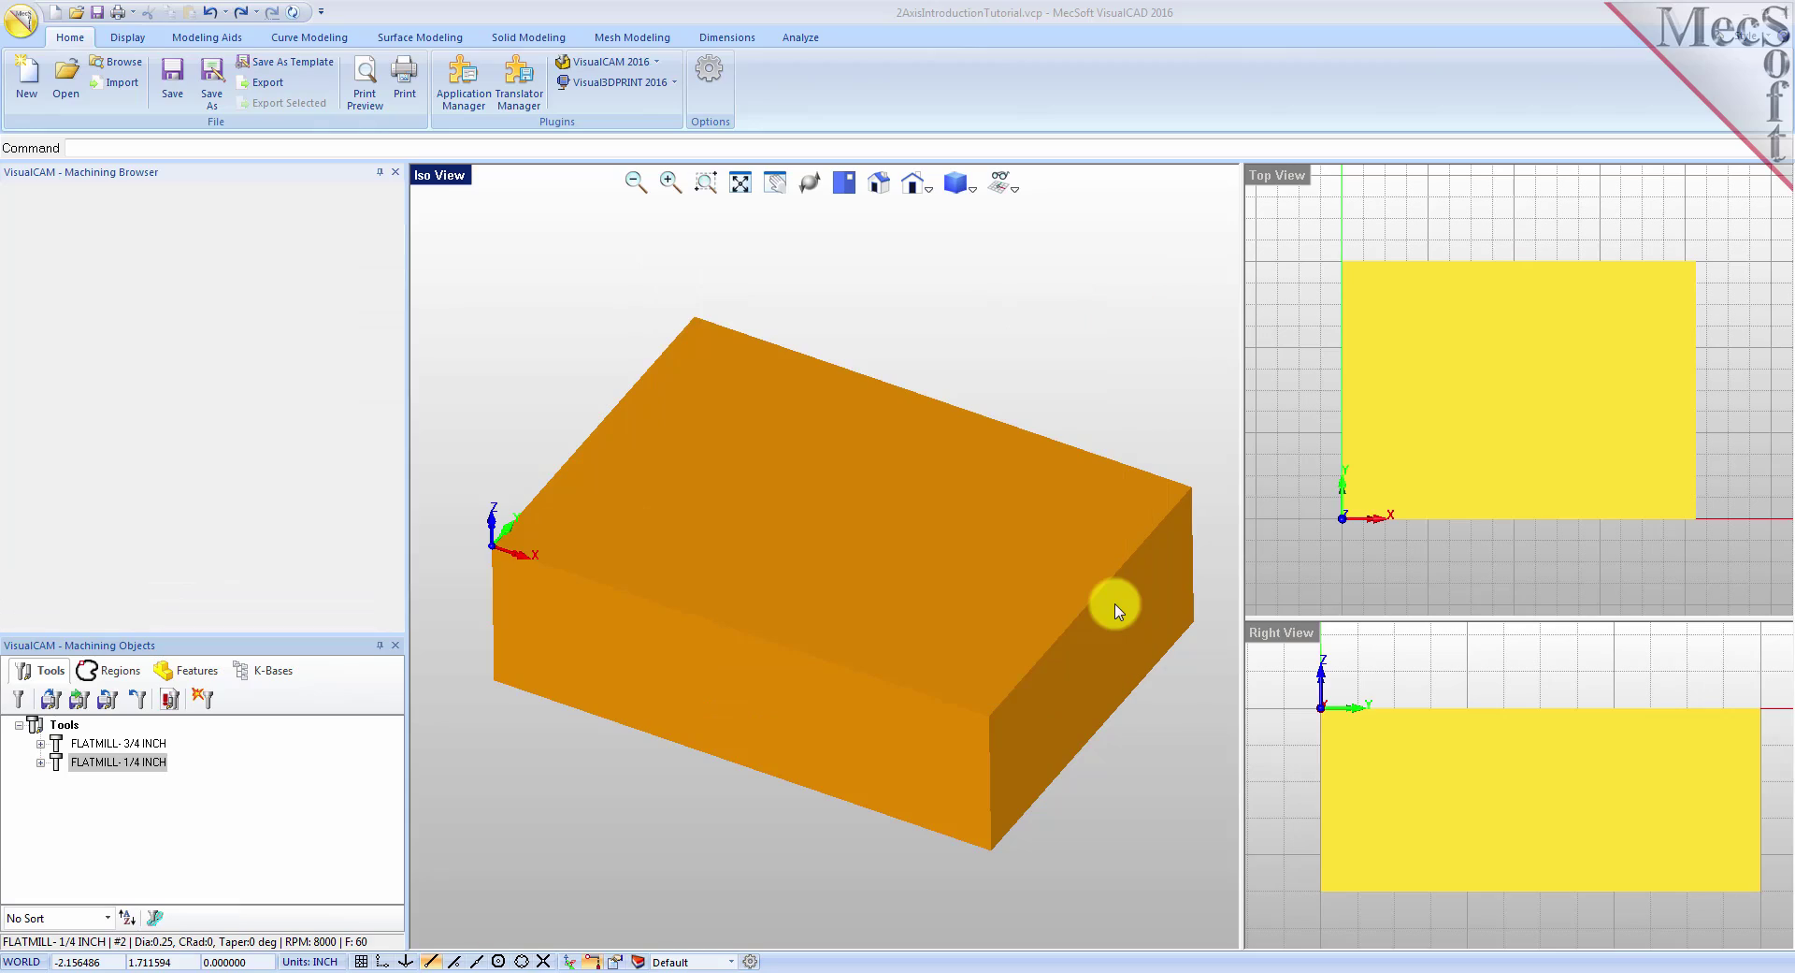
Step: Examine the opening lines of the posted G-code, including the facing tool's comment line and the G54 line
drag(1714, 290, 1353, 319)
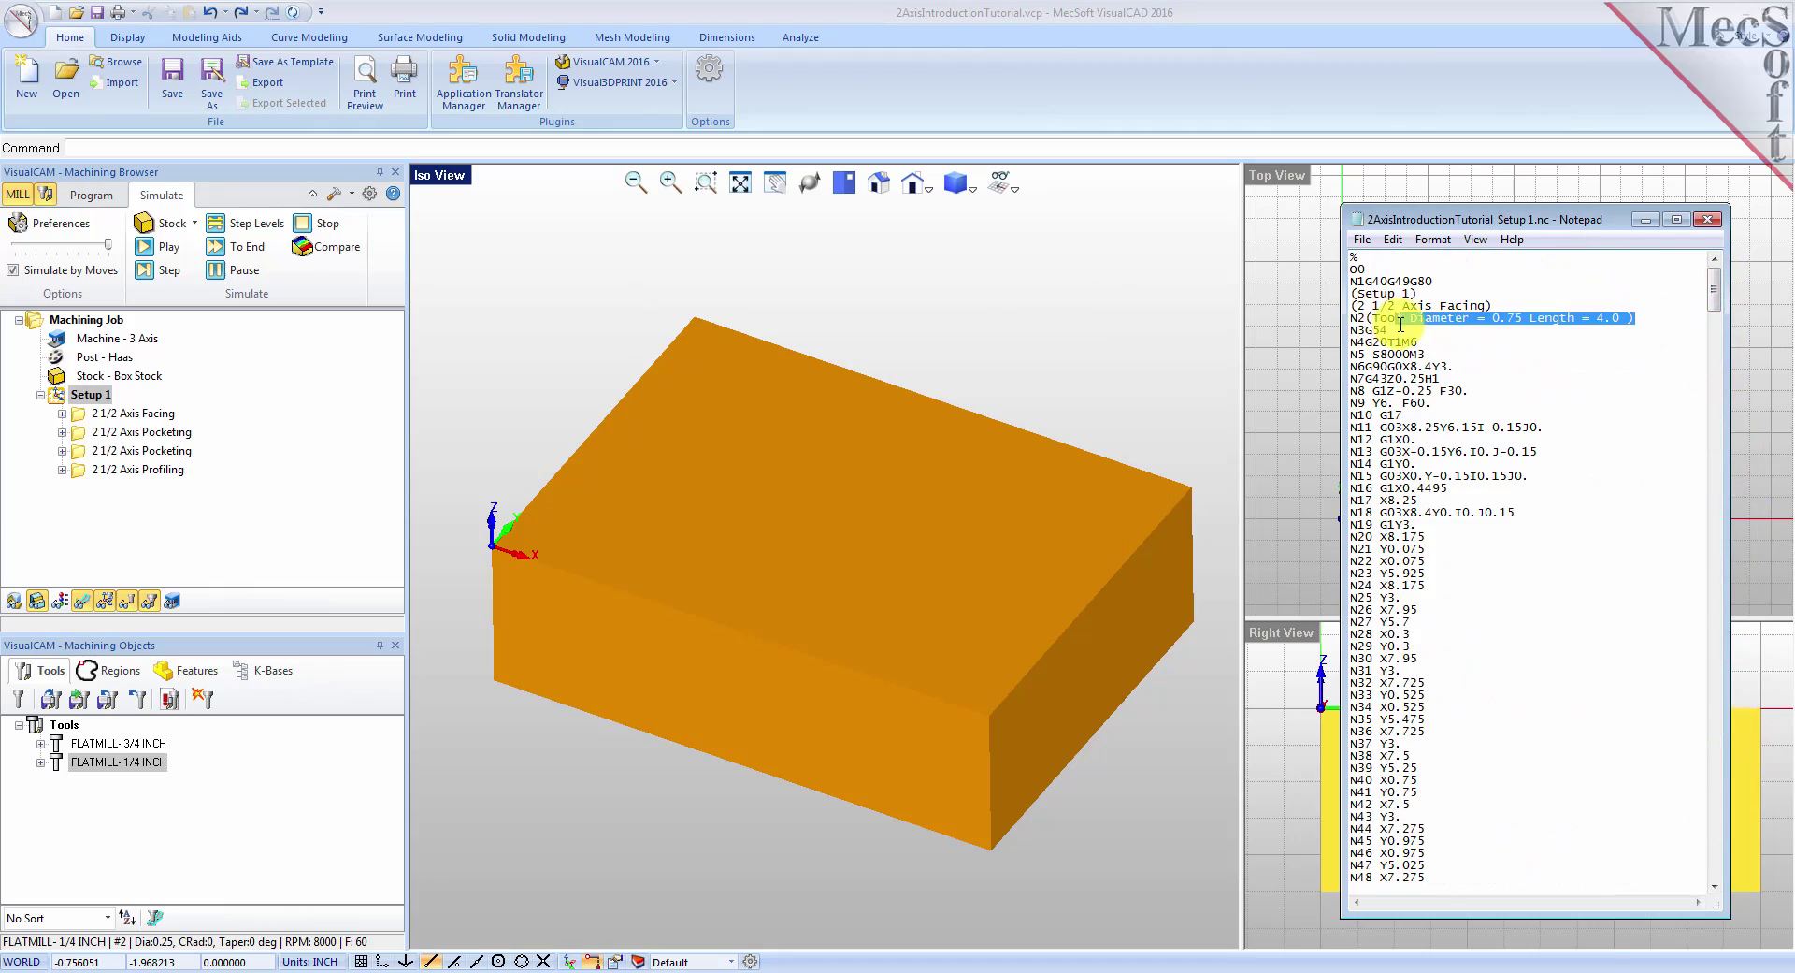
double_click(1368, 330)
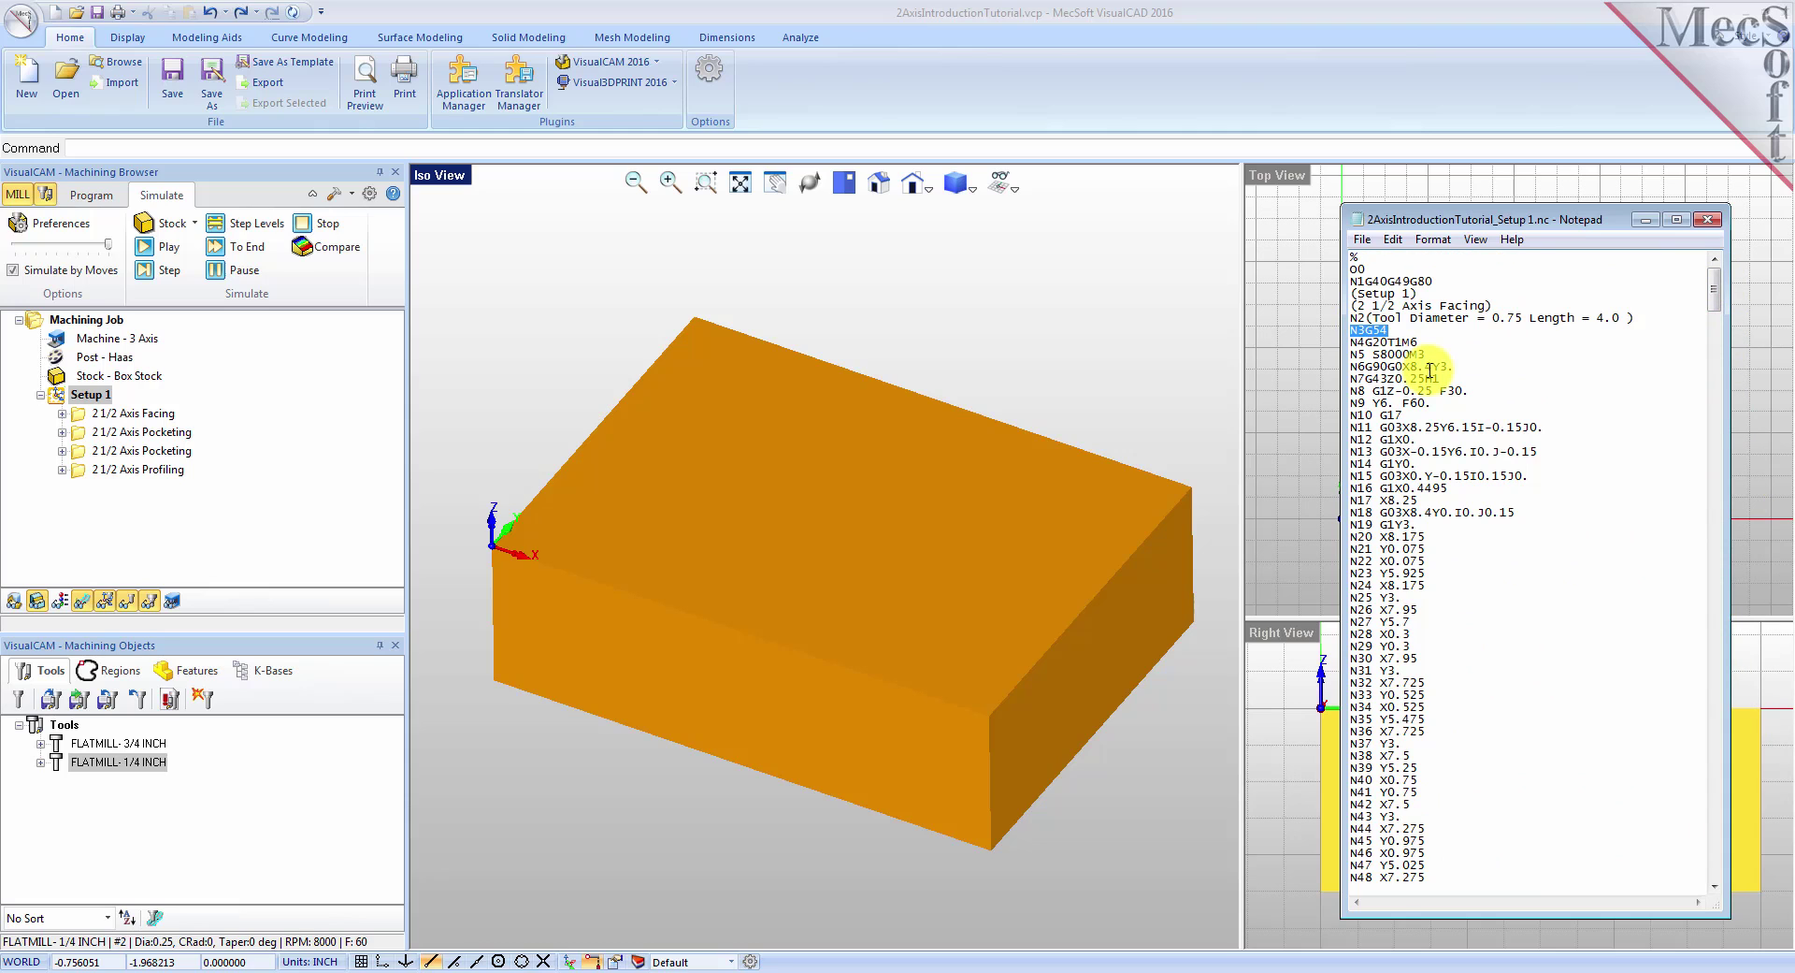